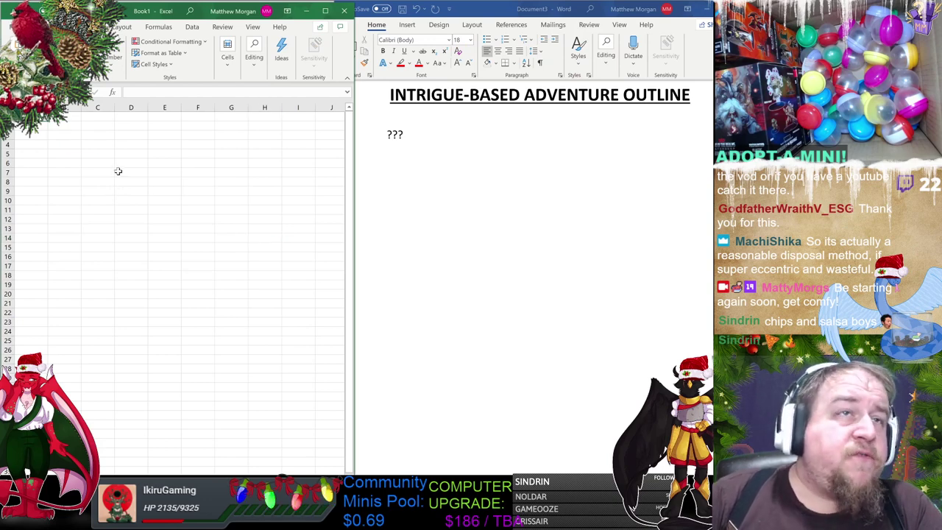
Widen the Excel window by dragging its right edge over the Word outline.
{"action": "left_click_drag", "start_coordinate": [352, 231], "coordinate": [522, 226]}
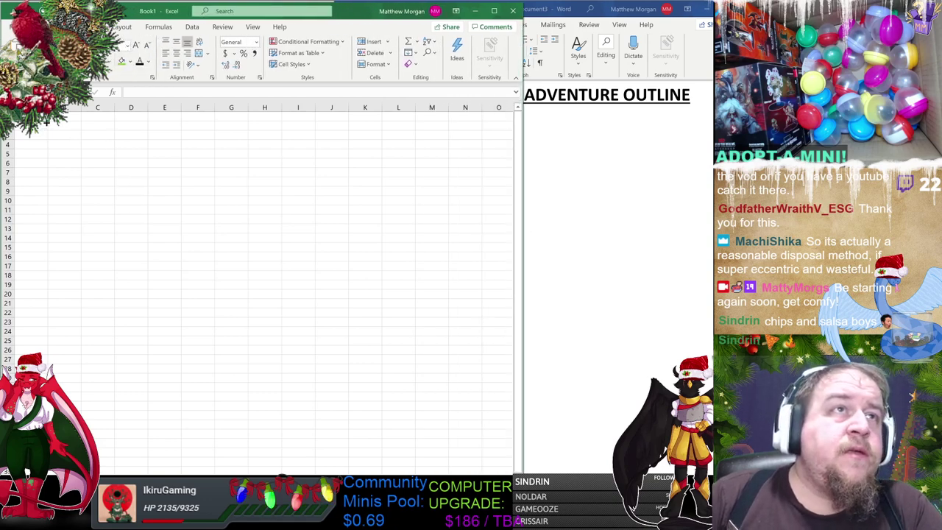
Enter the label TIDE in cell B1.
{"action": "left_click", "coordinate": [73, 115]}
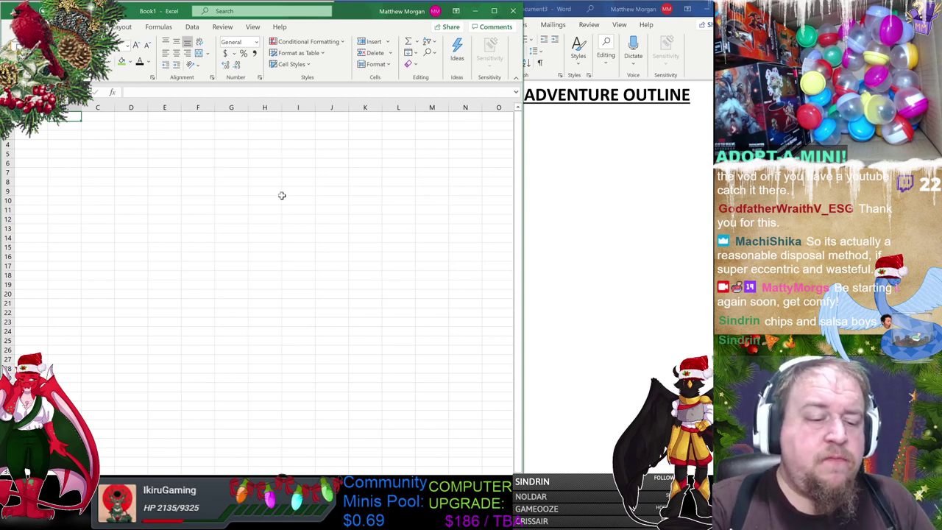
{"action": "type", "text": "TIDES"}
{"action": "key", "text": "Return"}
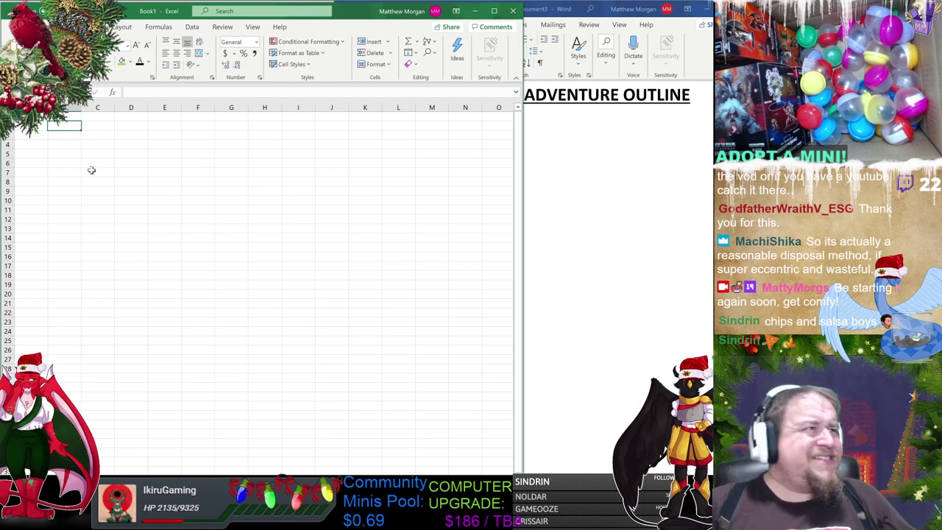
Select around the grid, including block C4:G24, then switch to the Paint map.
{"action": "left_click", "coordinate": [164, 173]}
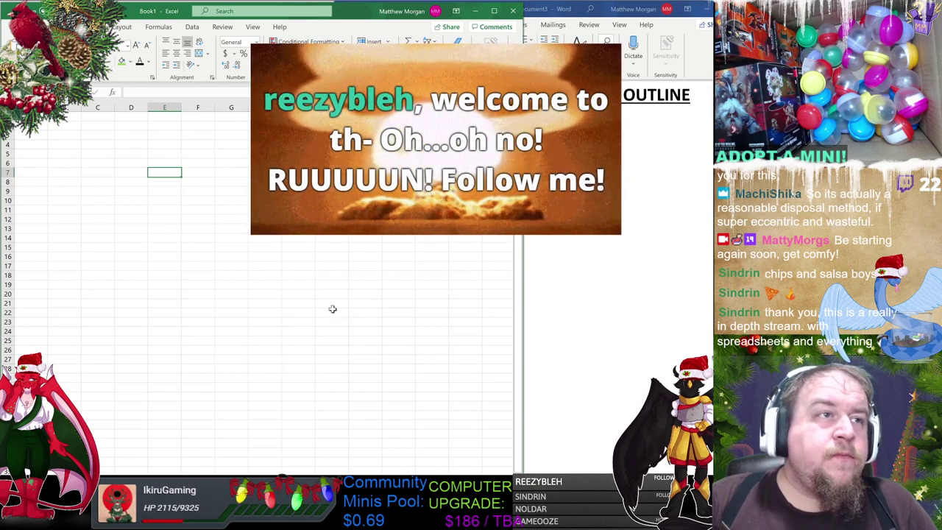
{"action": "left_click_drag", "start_coordinate": [98, 144], "coordinate": [98, 164]}
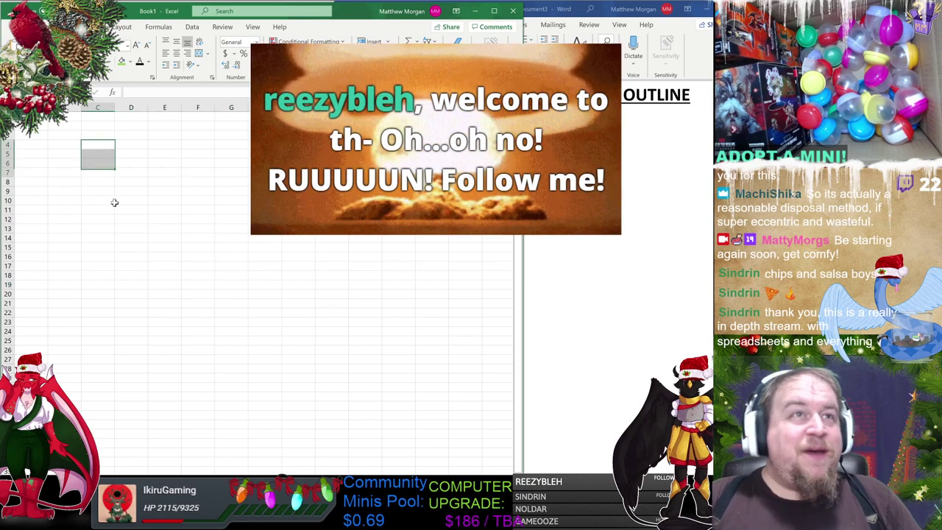
{"action": "left_click_drag", "start_coordinate": [114, 203], "coordinate": [229, 332]}
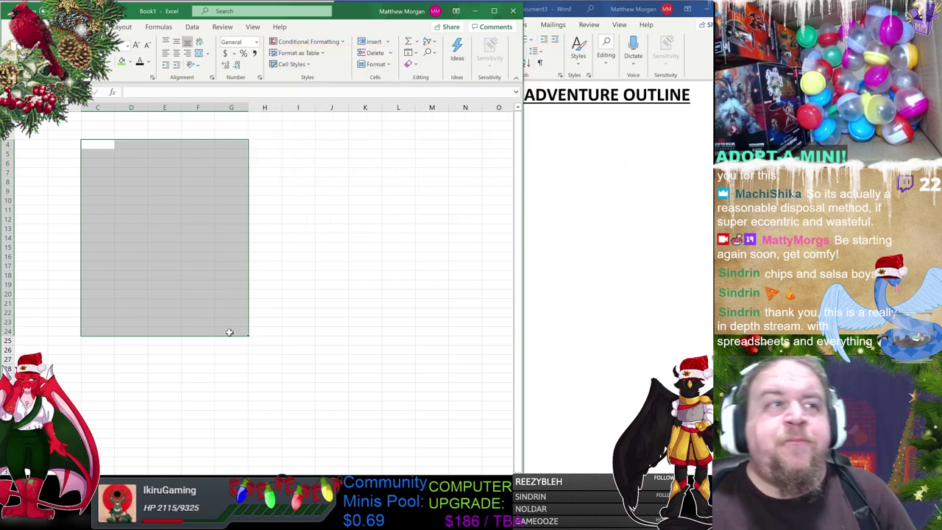
{"action": "left_click", "coordinate": [331, 238]}
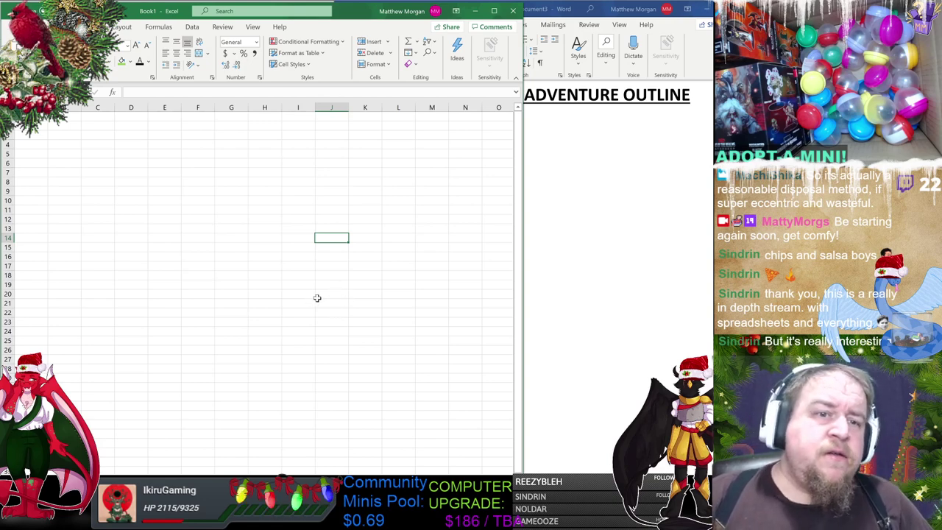
{"action": "left_click", "coordinate": [398, 301]}
{"action": "key", "text": "alt+Tab"}
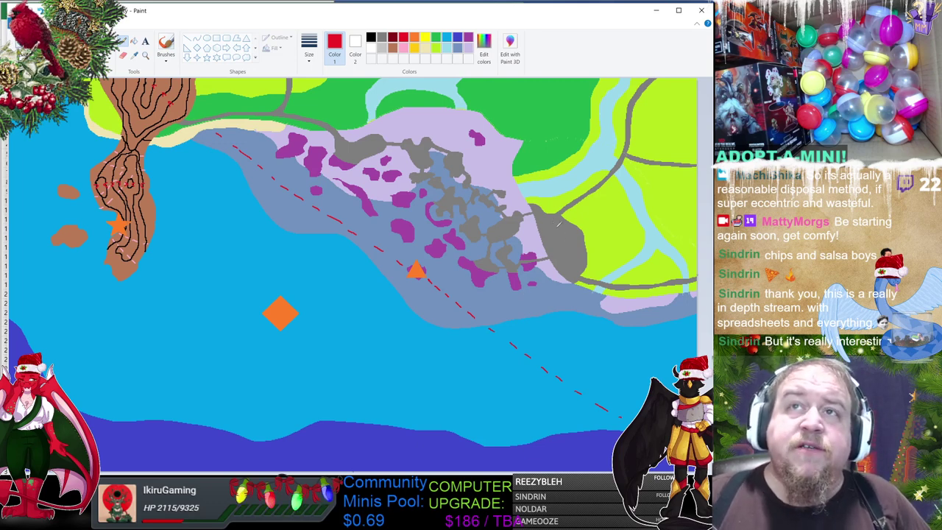
Minimize the Paint map and select cell B2 in Excel.
{"action": "left_click", "coordinate": [656, 10]}
{"action": "left_click", "coordinate": [72, 127]}
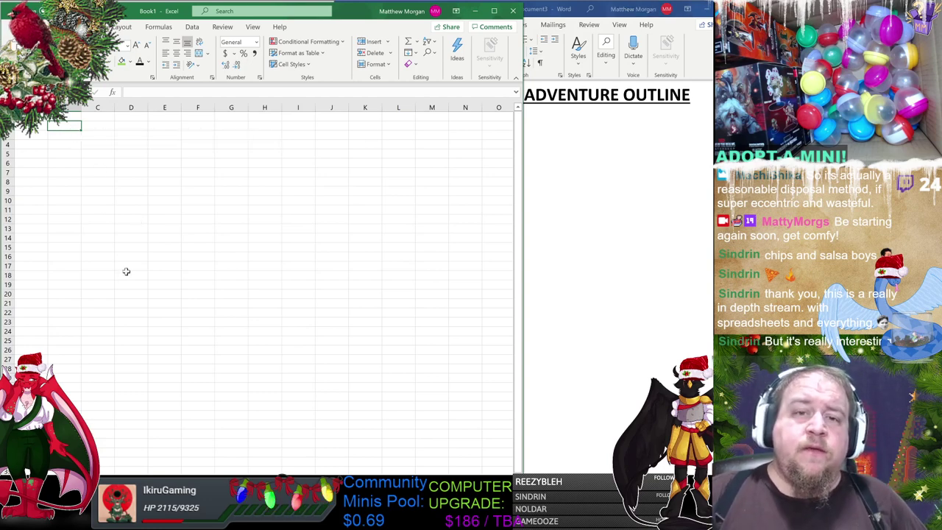
Browse the sheet, jump back to the top-left, select B3, then switch to the Paint map.
{"action": "left_click_drag", "start_coordinate": [120, 153], "coordinate": [438, 449]}
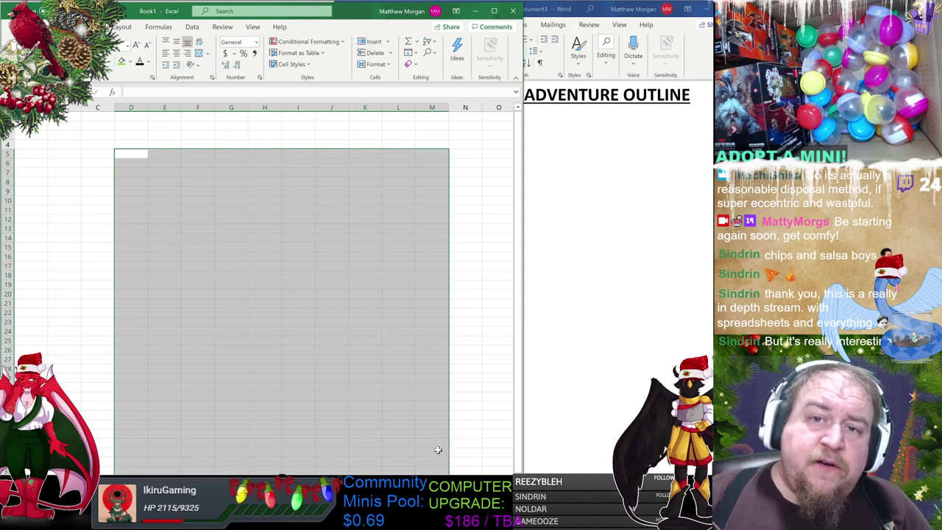
{"action": "left_click", "coordinate": [279, 313]}
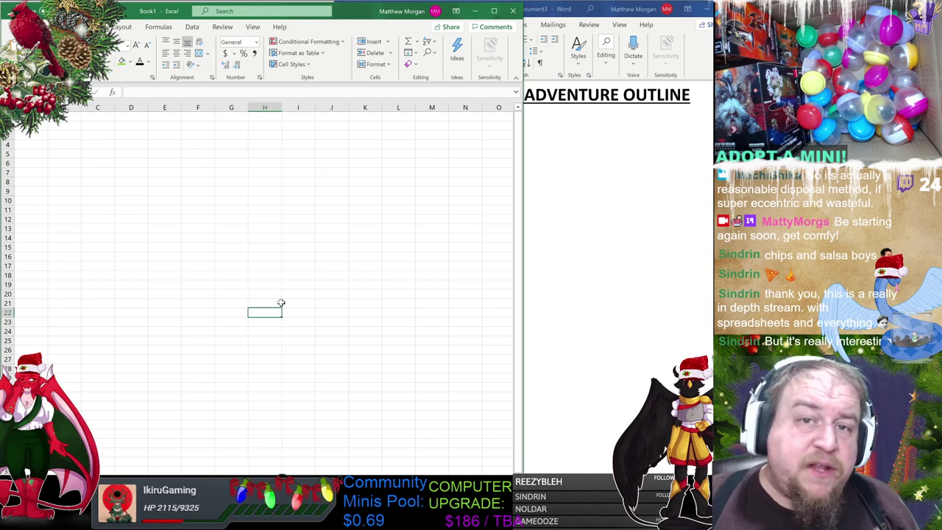
{"action": "left_click", "coordinate": [337, 293]}
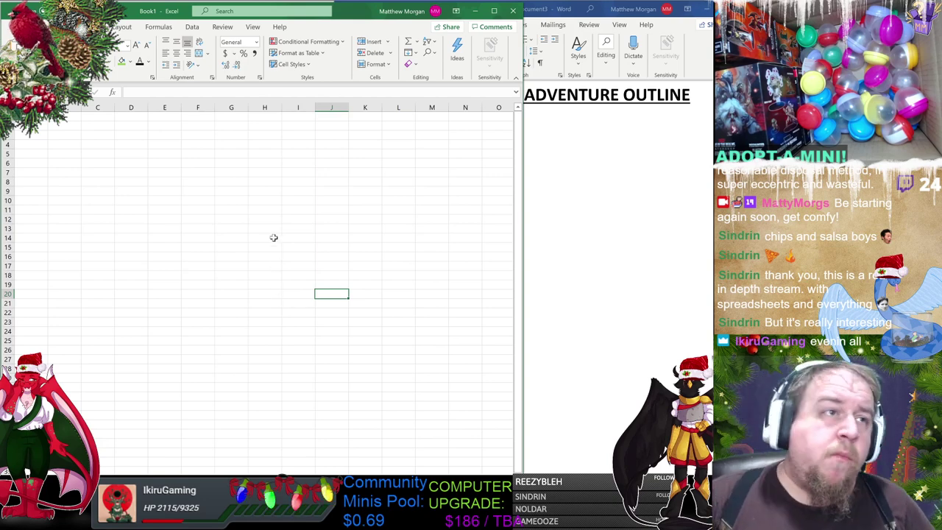
{"action": "key", "text": "ctrl+Home"}
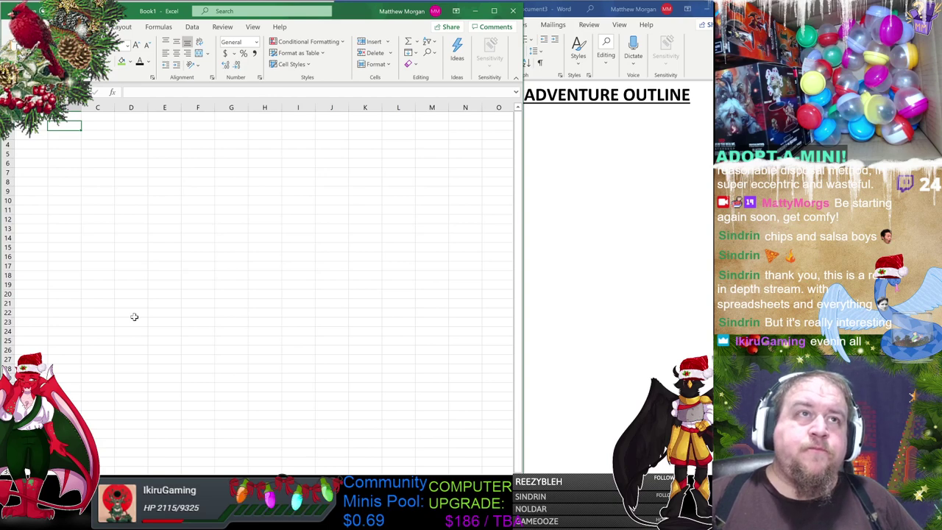
{"action": "key", "text": "Left"}
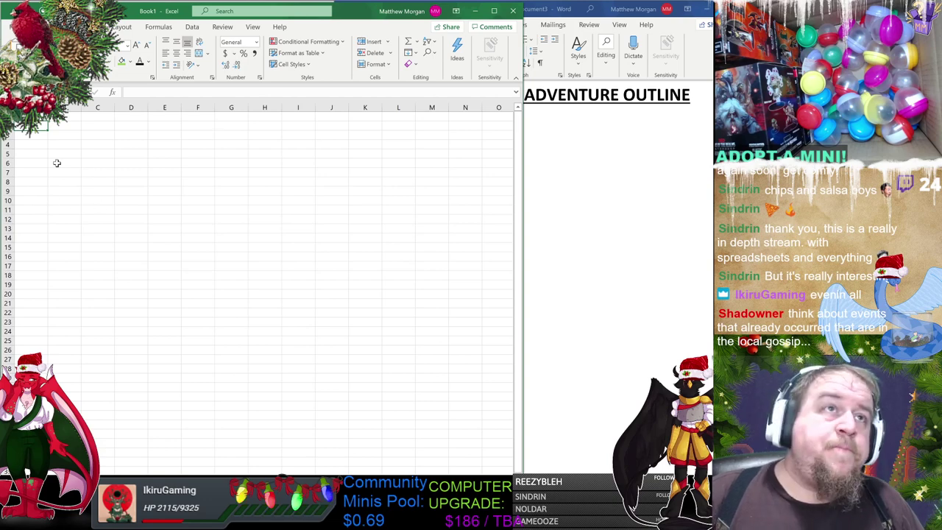
{"action": "left_click", "coordinate": [59, 126]}
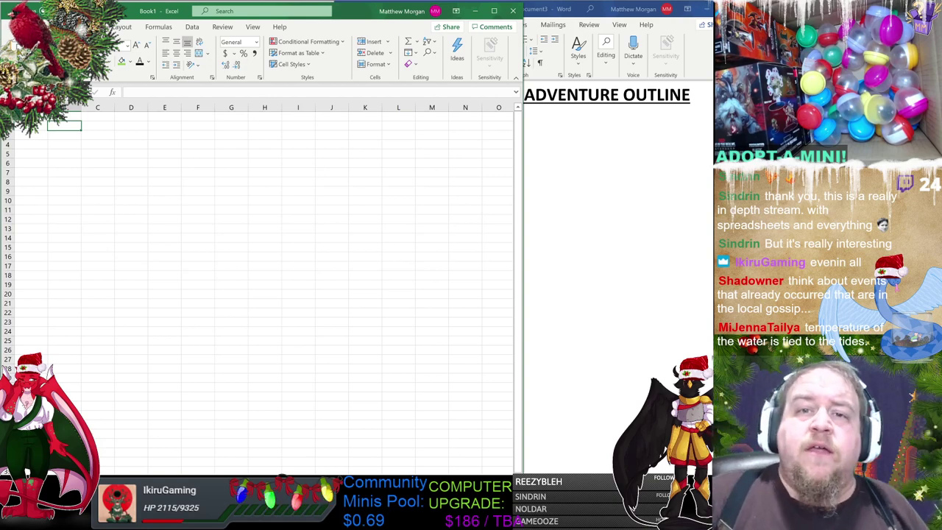
{"action": "key", "text": "alt+Tab"}
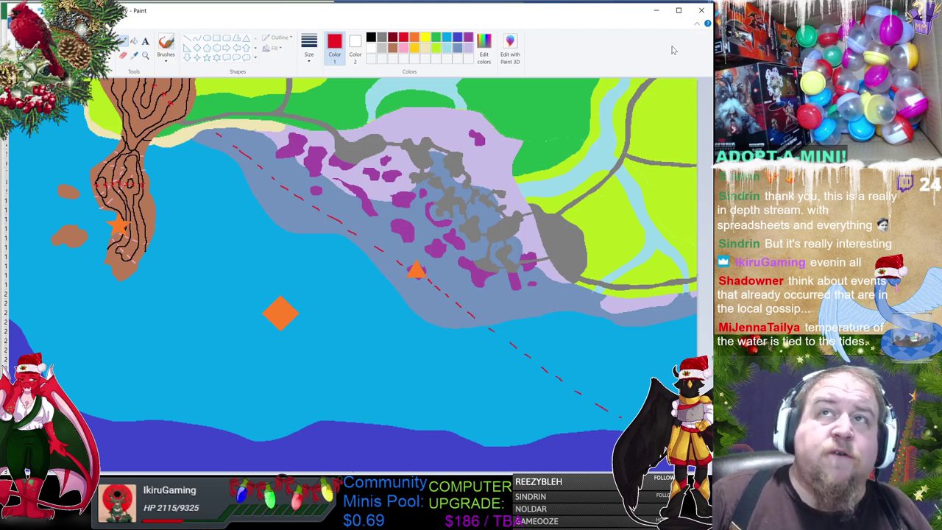
Minimize the Paint map to bring back the blank Excel workbook.
{"action": "left_click", "coordinate": [657, 10]}
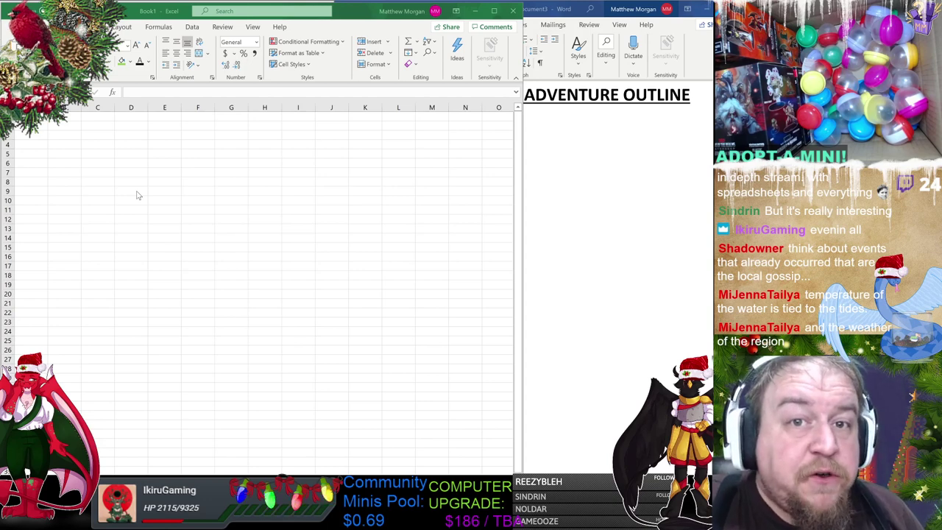
Type WEATHER in column C and HOLIDAYS in column D, correcting the HOLIDATS typo.
{"action": "left_click", "coordinate": [72, 126]}
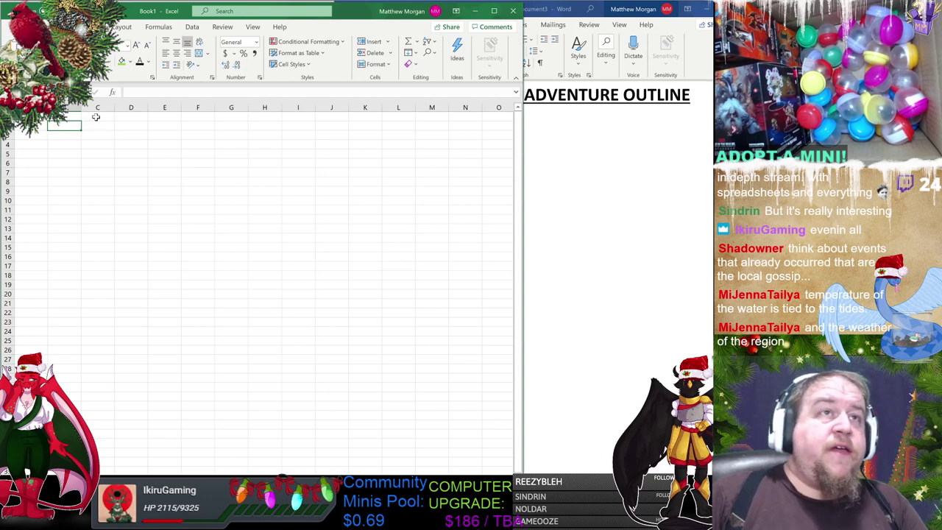
{"action": "left_click", "coordinate": [99, 116]}
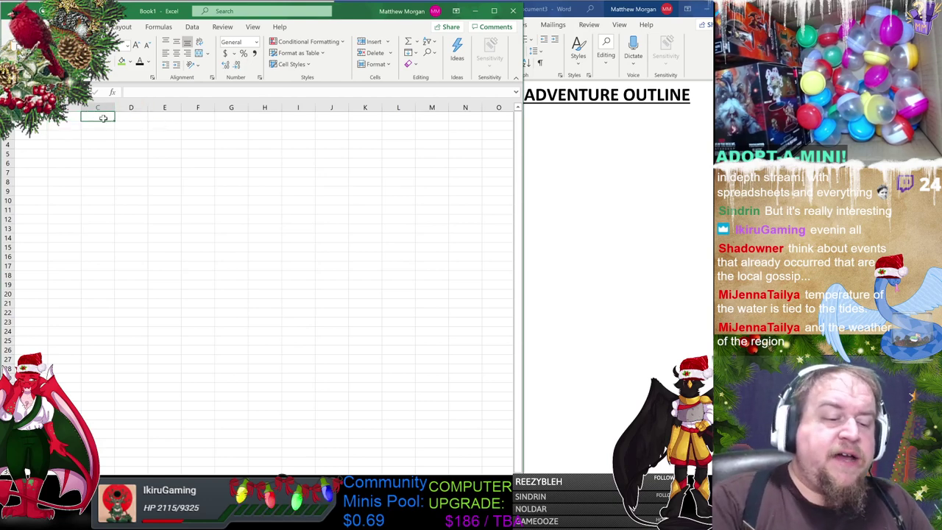
{"action": "type", "text": "WEAT"}
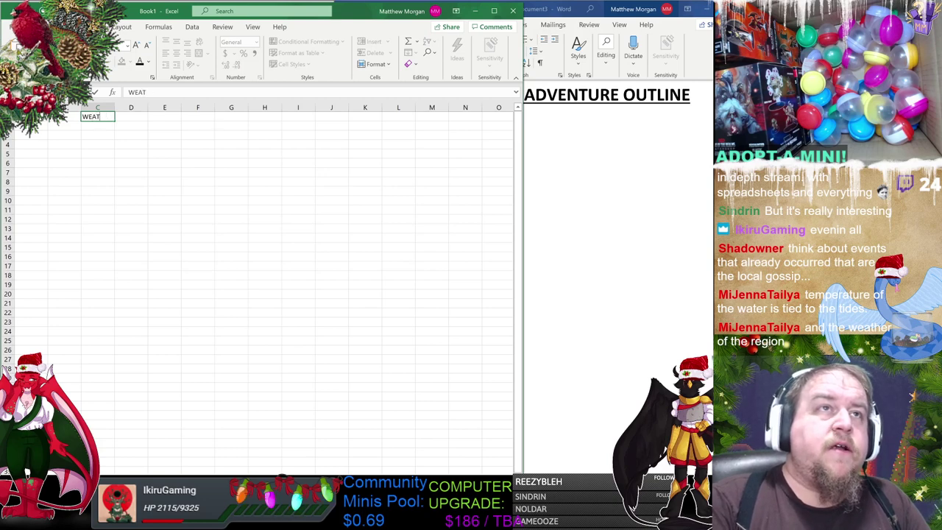
{"action": "type", "text": "HER"}
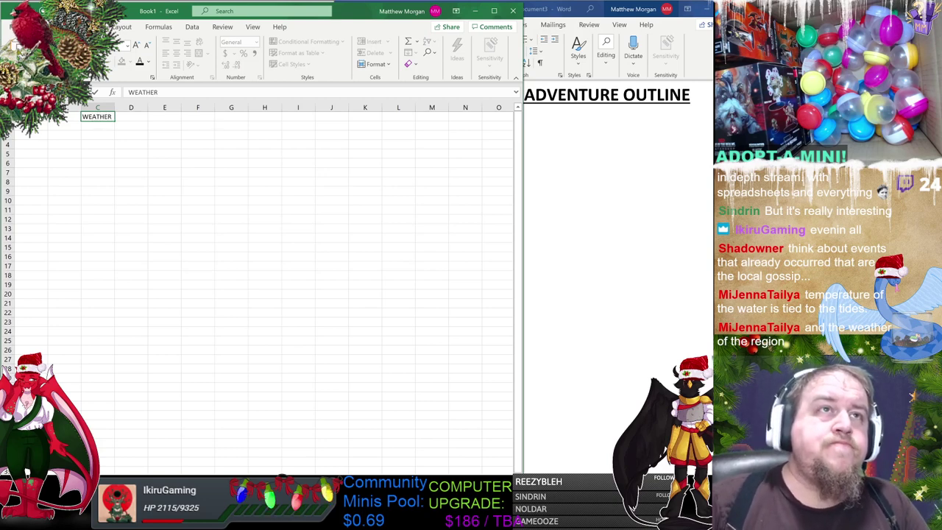
{"action": "key", "text": "Tab"}
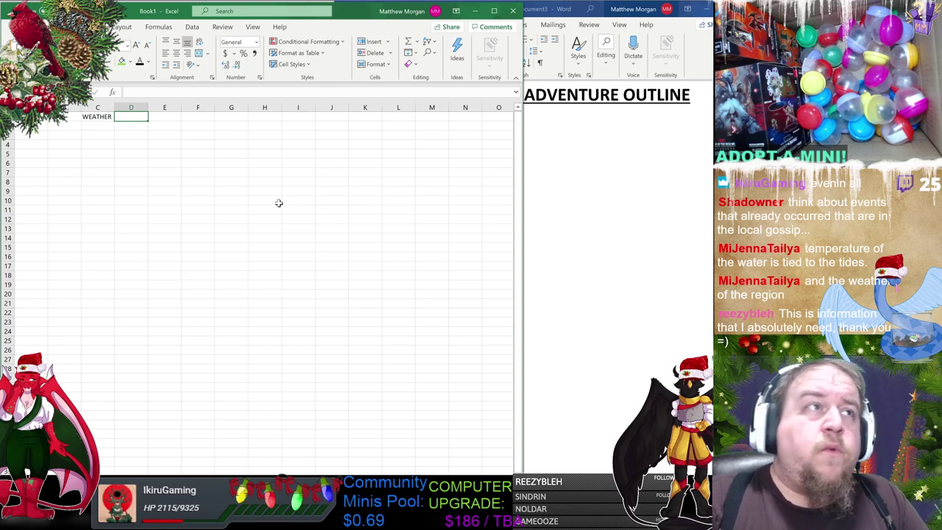
{"action": "type", "text": "HOLIDATS"}
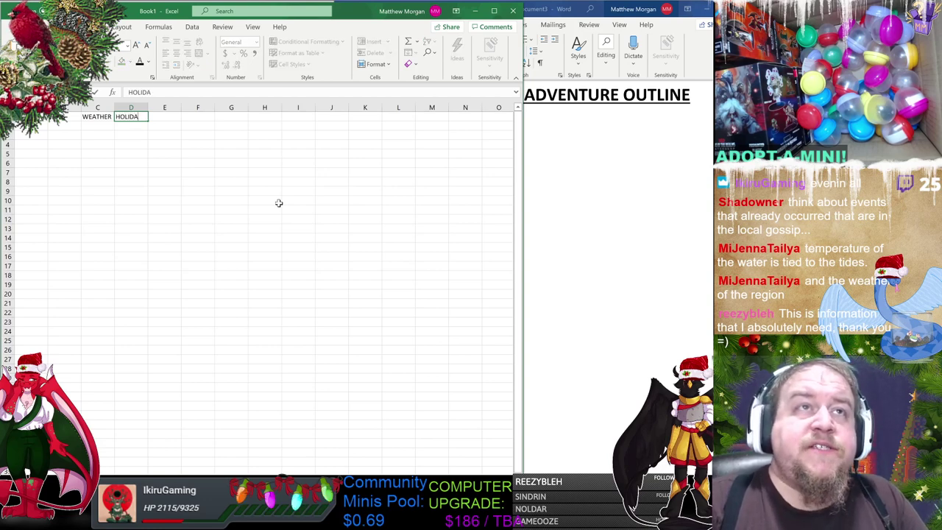
{"action": "key", "text": "BackSpace"}
{"action": "type", "text": "YS"}
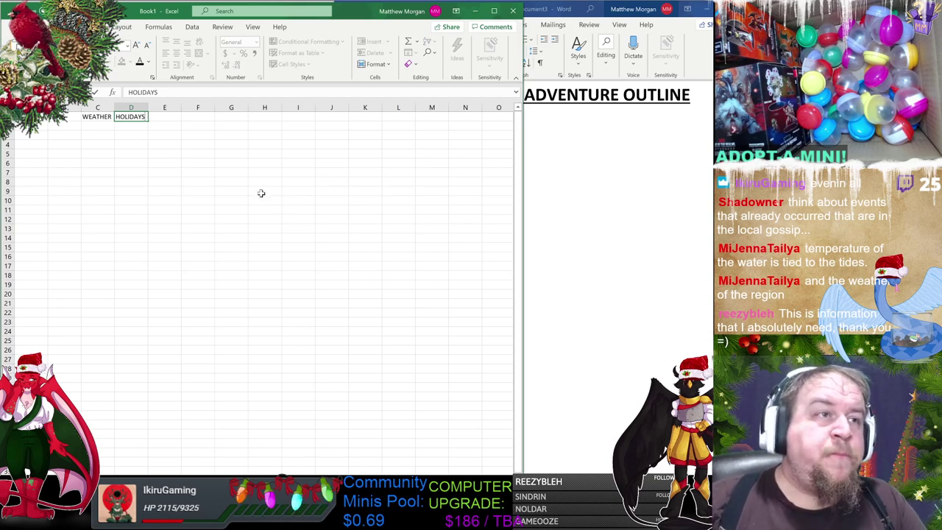
{"action": "left_click", "coordinate": [164, 116]}
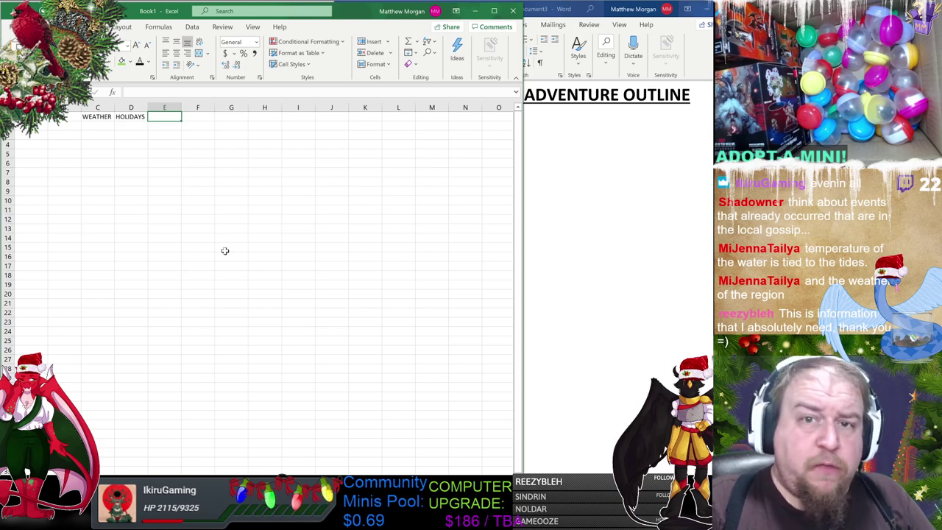
Add the MOONS and VILLAIN headings in columns E and F after HOLIDAYS.
{"action": "type", "text": "MOON"}
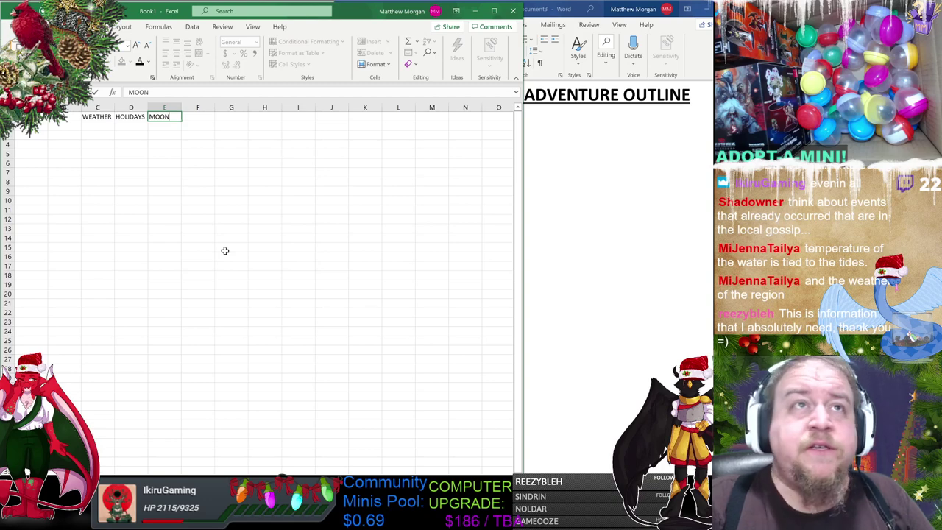
{"action": "type", "text": "S"}
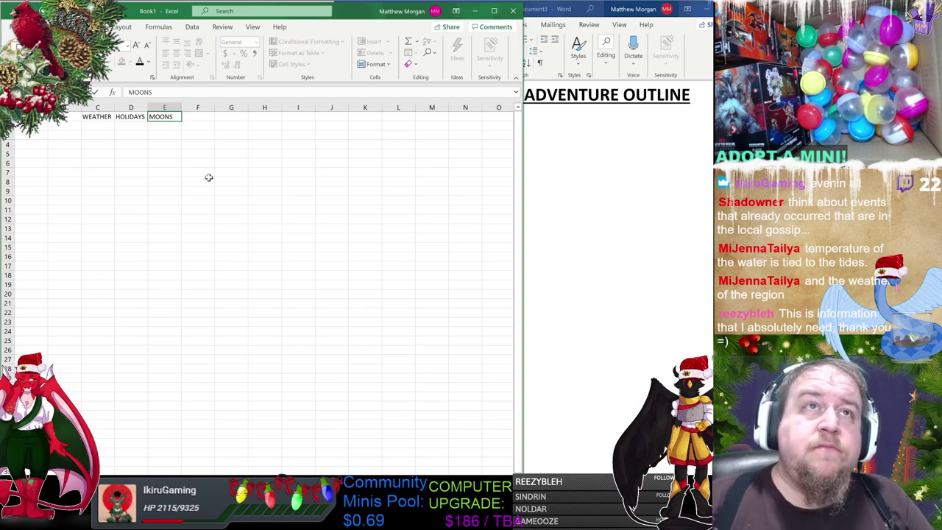
{"action": "key", "text": "Tab"}
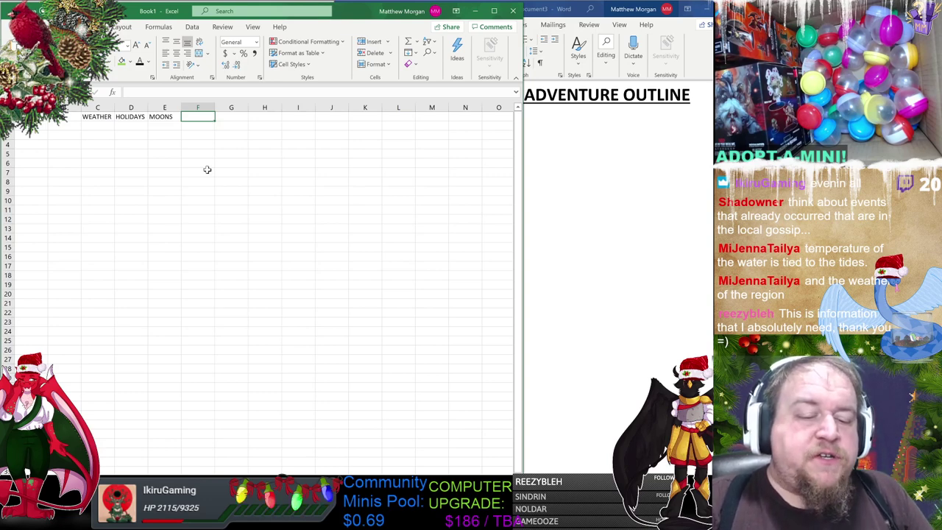
{"action": "type", "text": "ViLLA"}
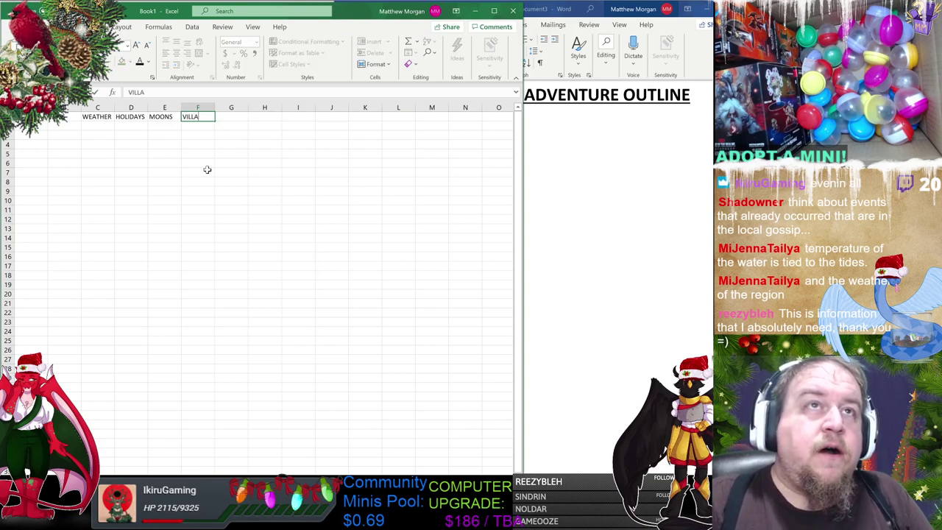
{"action": "type", "text": "IN"}
{"action": "key", "text": "Return"}
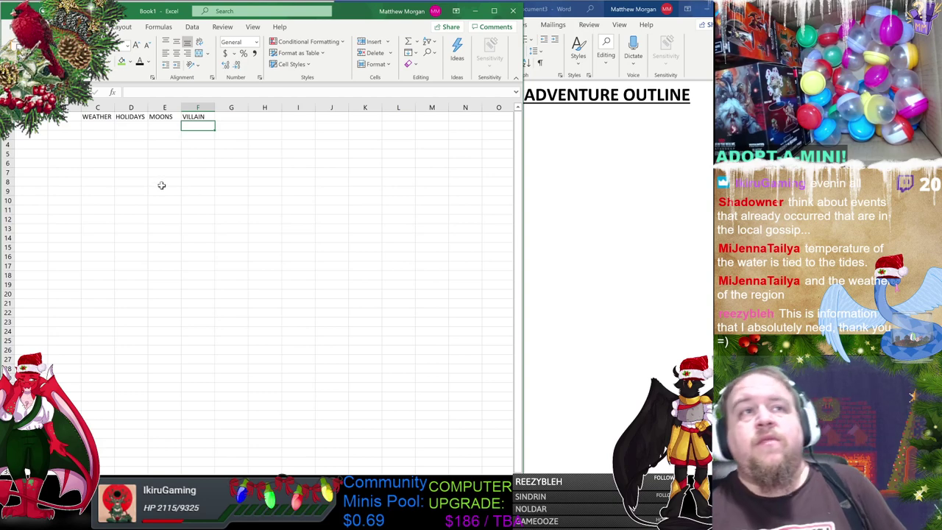
{"action": "left_click", "coordinate": [64, 125]}
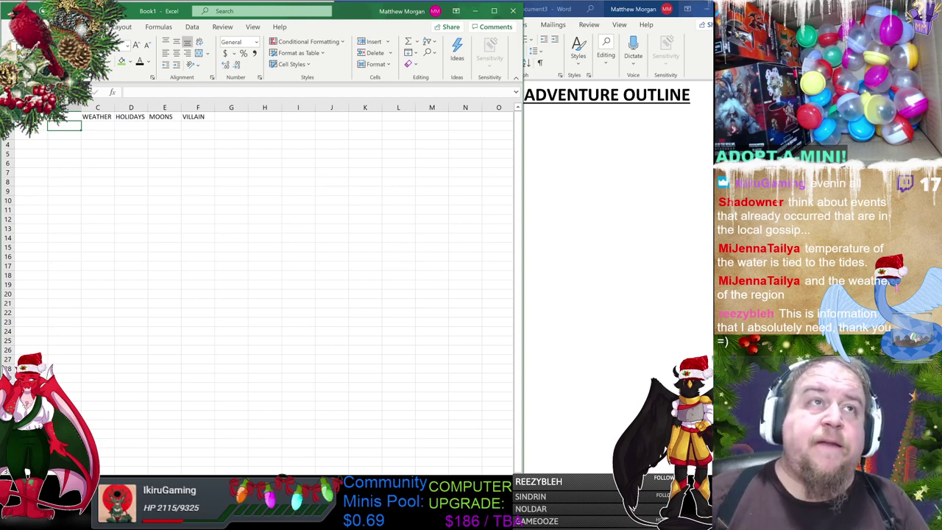
Select cells in the day column and enter a trial value of 10.
{"action": "left_click", "coordinate": [37, 127]}
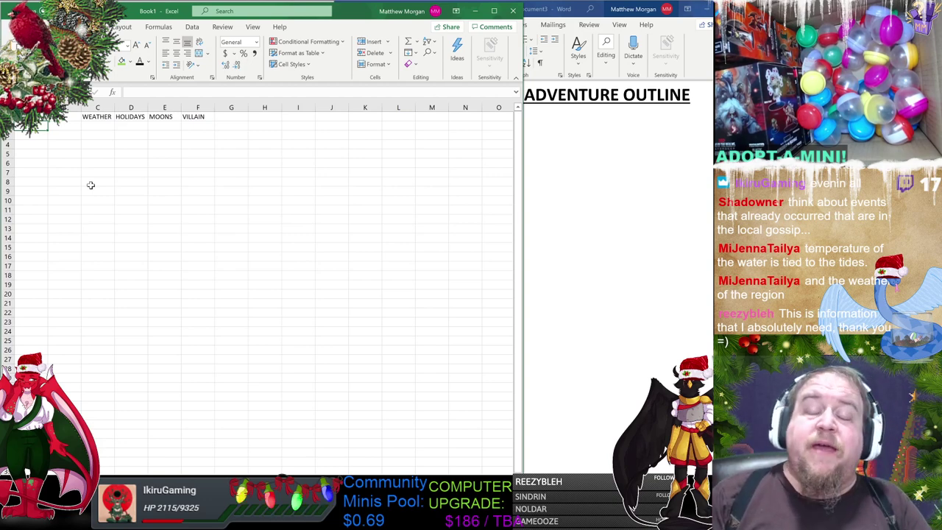
{"action": "left_click_drag", "start_coordinate": [35, 133], "coordinate": [30, 220]}
{"action": "left_click", "coordinate": [36, 127]}
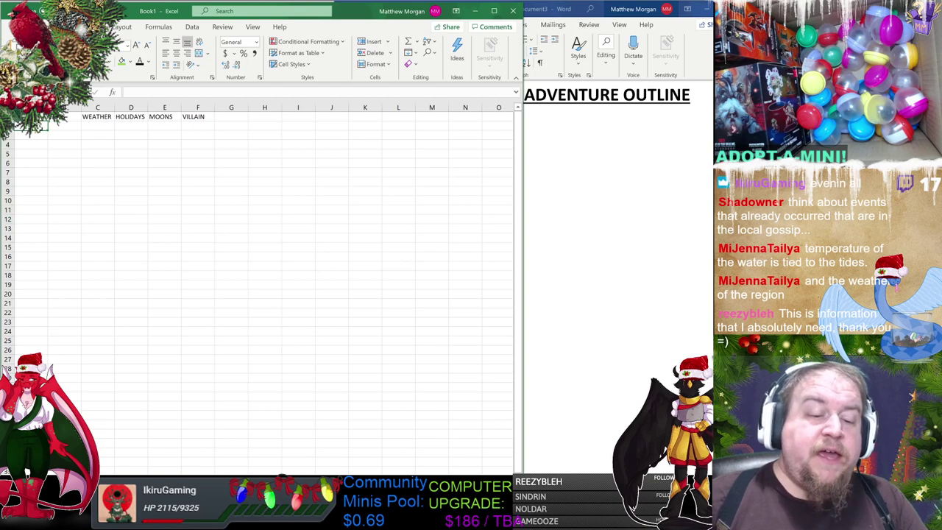
{"action": "left_click", "coordinate": [30, 144]}
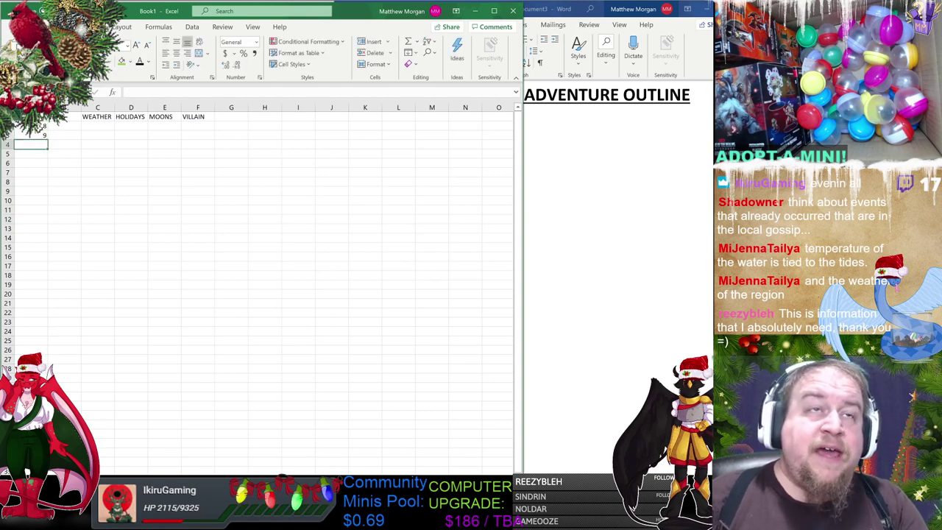
{"action": "type", "text": "10"}
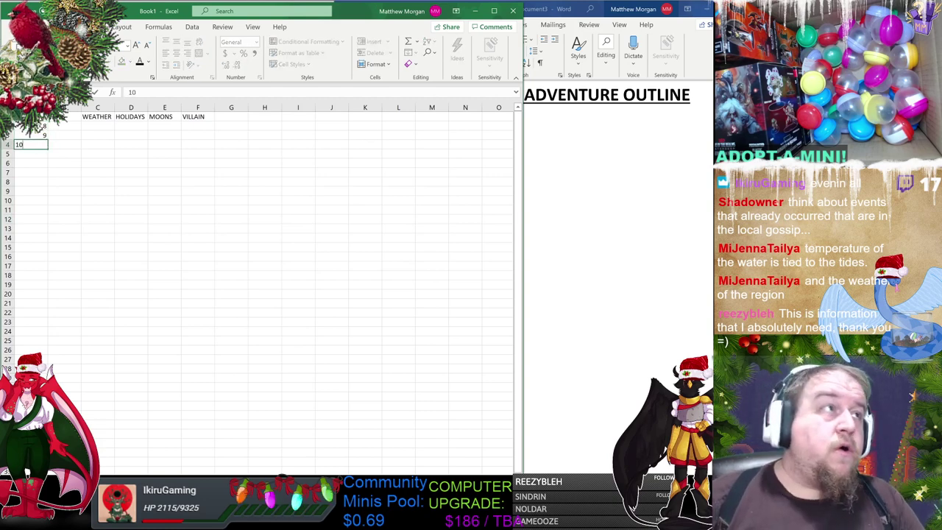
{"action": "left_click", "coordinate": [41, 190]}
{"action": "left_click", "coordinate": [29, 127]}
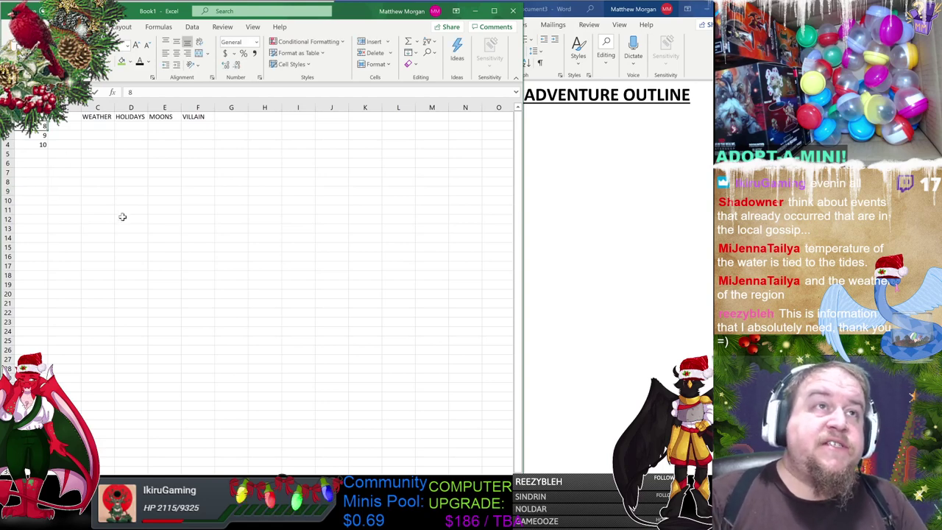
Enter day numbers 1, 2, 3 and fill-drag to continue the series down.
{"action": "type", "text": "1"}
{"action": "key", "text": "Return"}
{"action": "type", "text": "2"}
{"action": "key", "text": "Return"}
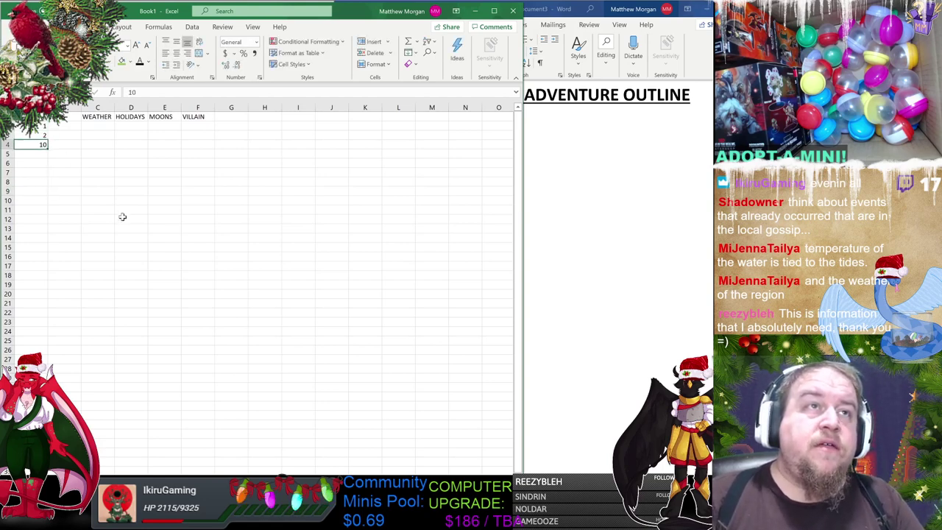
{"action": "type", "text": "3"}
{"action": "key", "text": "Return"}
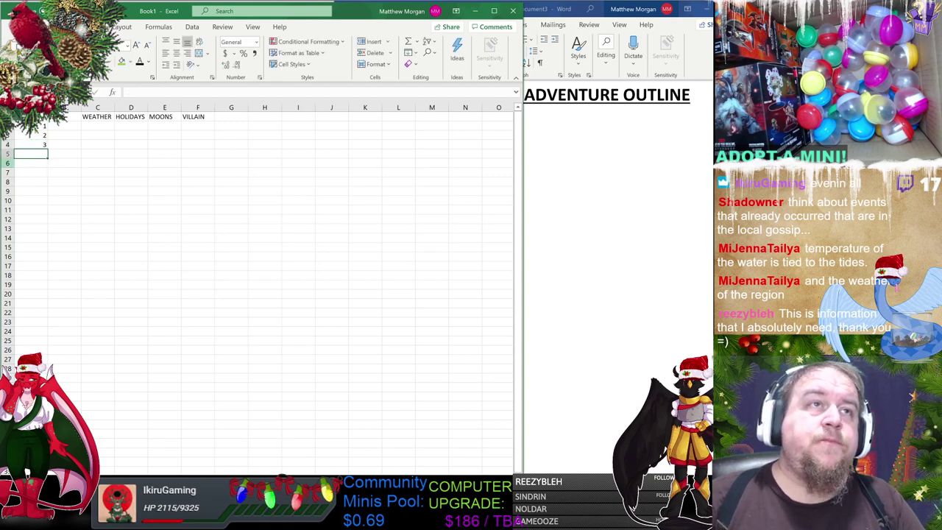
{"action": "left_click_drag", "start_coordinate": [30, 126], "coordinate": [46, 357]}
{"action": "left_click_drag", "start_coordinate": [101, 343], "coordinate": [106, 331]}
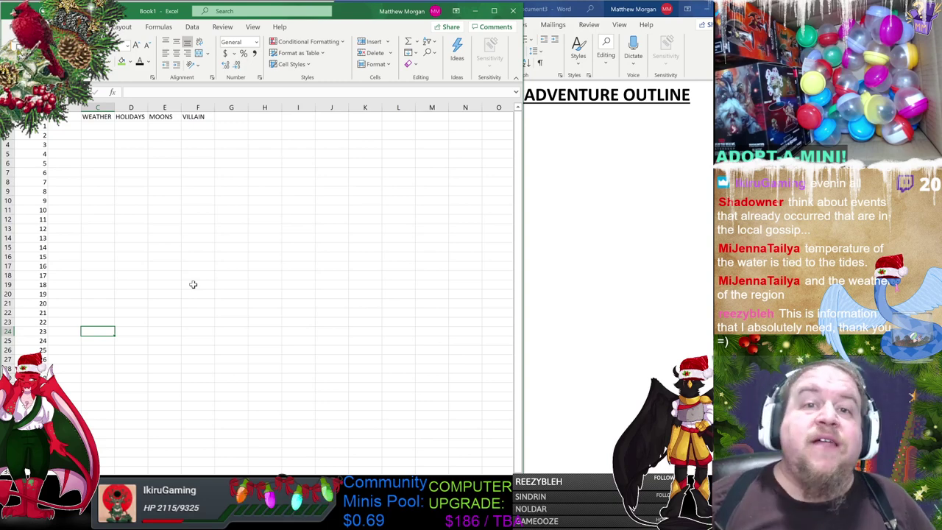
{"action": "left_click", "coordinate": [96, 162]}
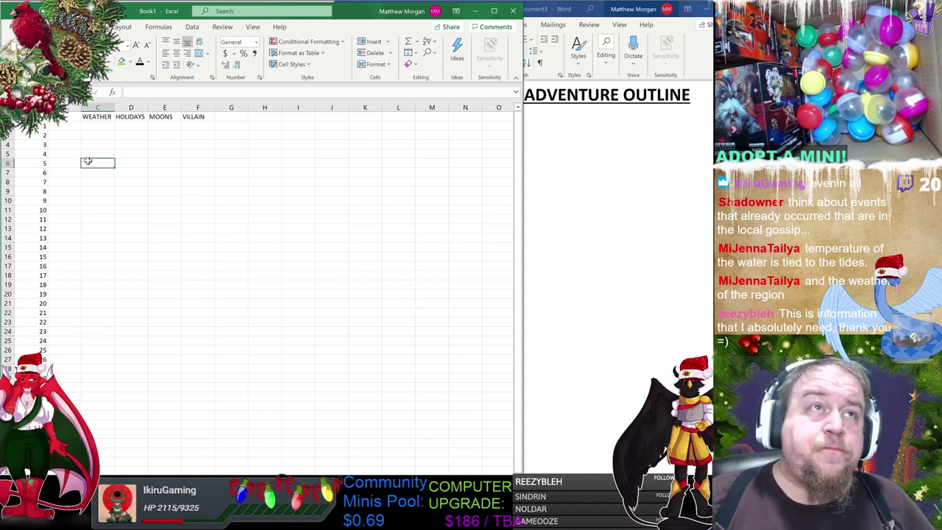
{"action": "left_click_drag", "start_coordinate": [65, 127], "coordinate": [63, 398]}
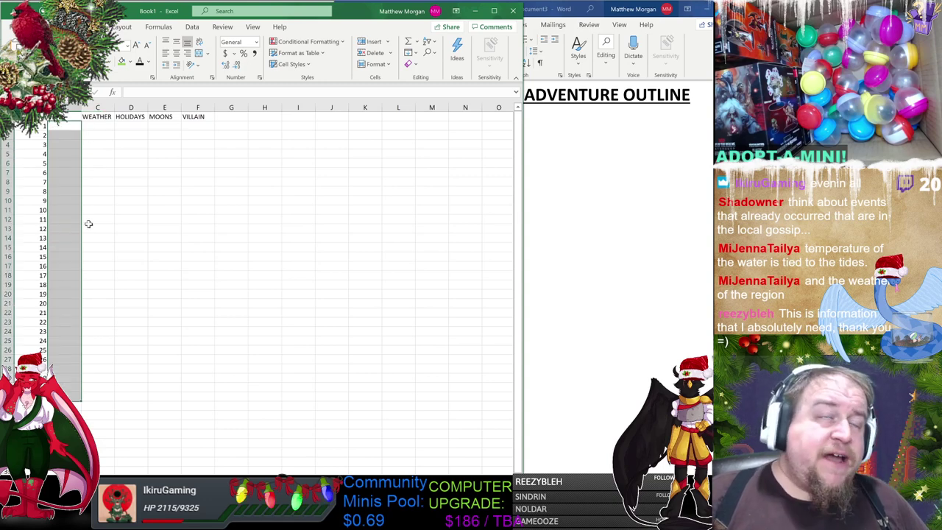
{"action": "left_click", "coordinate": [97, 144]}
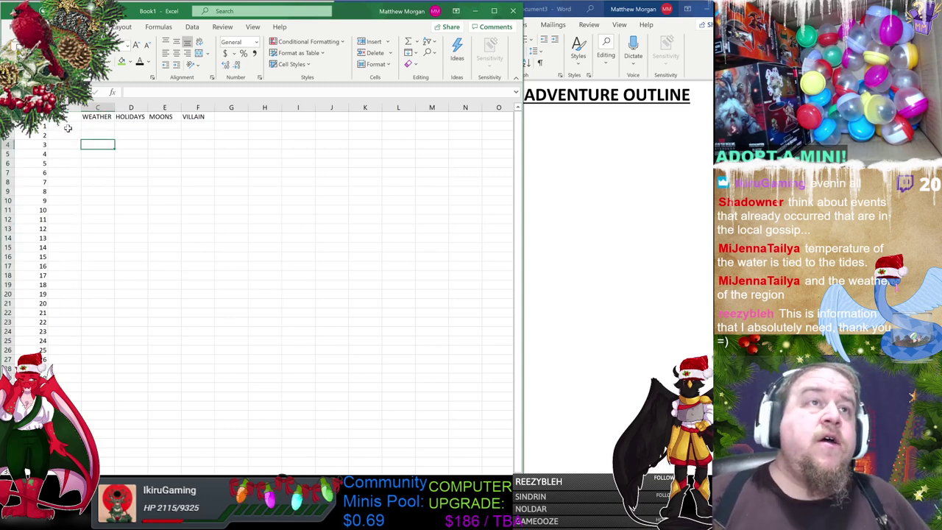
{"action": "left_click", "coordinate": [66, 126]}
{"action": "left_click", "coordinate": [65, 190]}
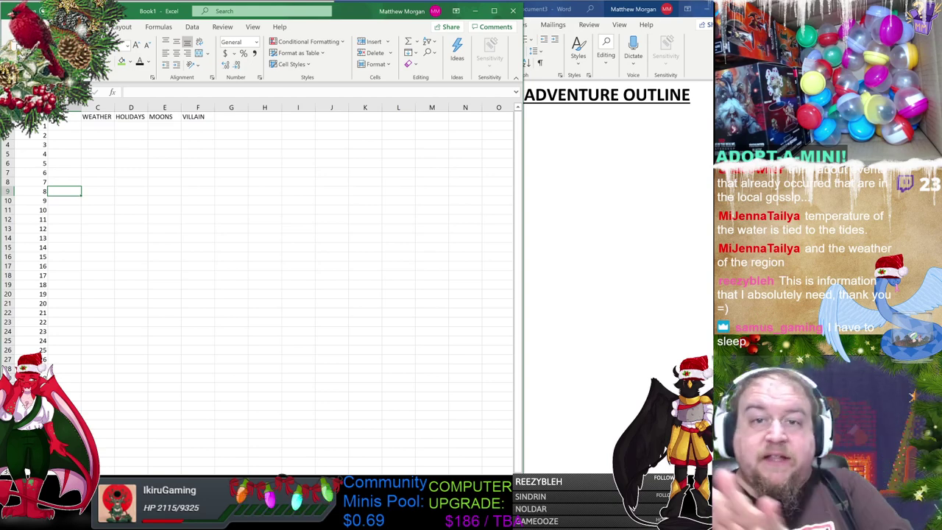
Enter Normal beside day 1 and fill it down through day 8.
{"action": "key", "text": "Up"}
{"action": "key", "text": "Up"}
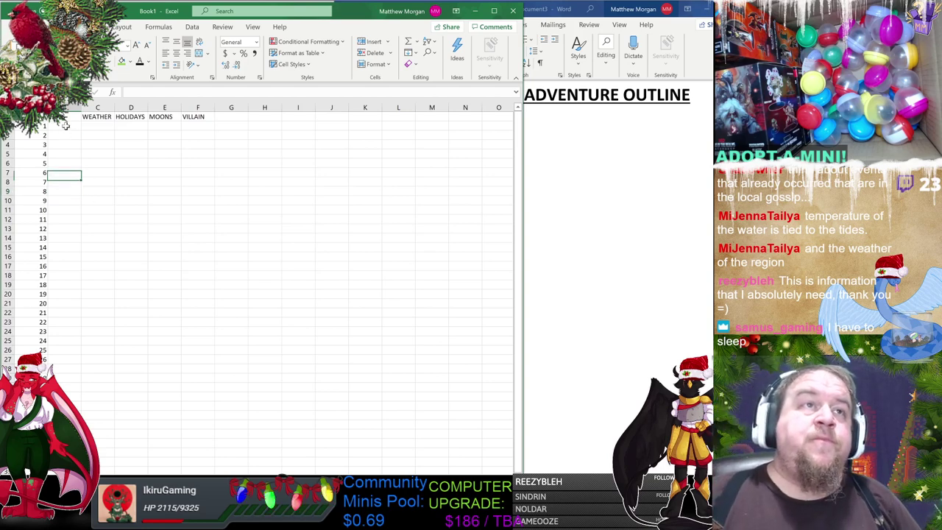
{"action": "left_click", "coordinate": [66, 126]}
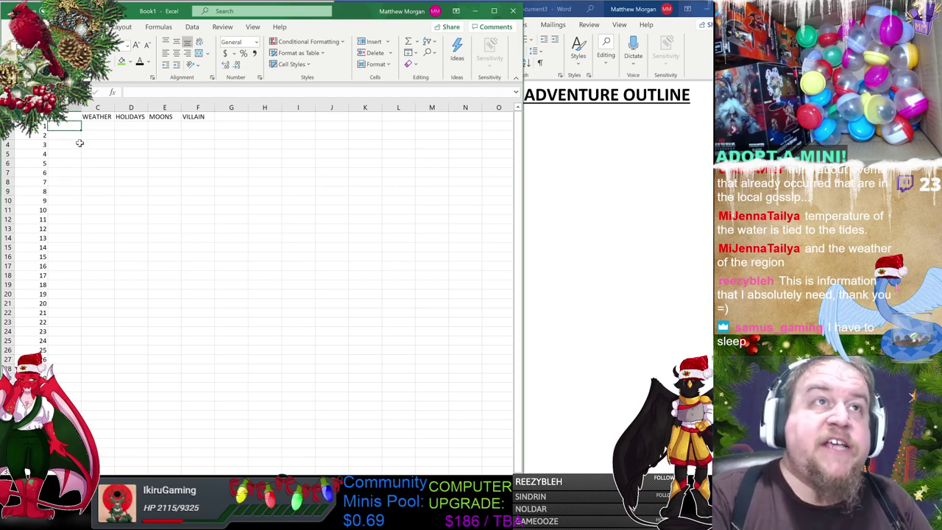
{"action": "type", "text": "Normal"}
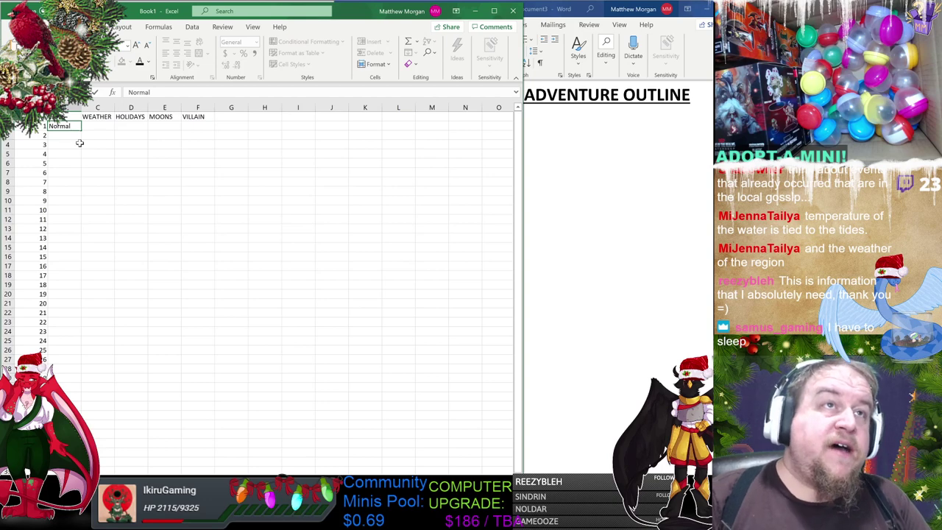
{"action": "key", "text": "Return"}
{"action": "left_click", "coordinate": [80, 127]}
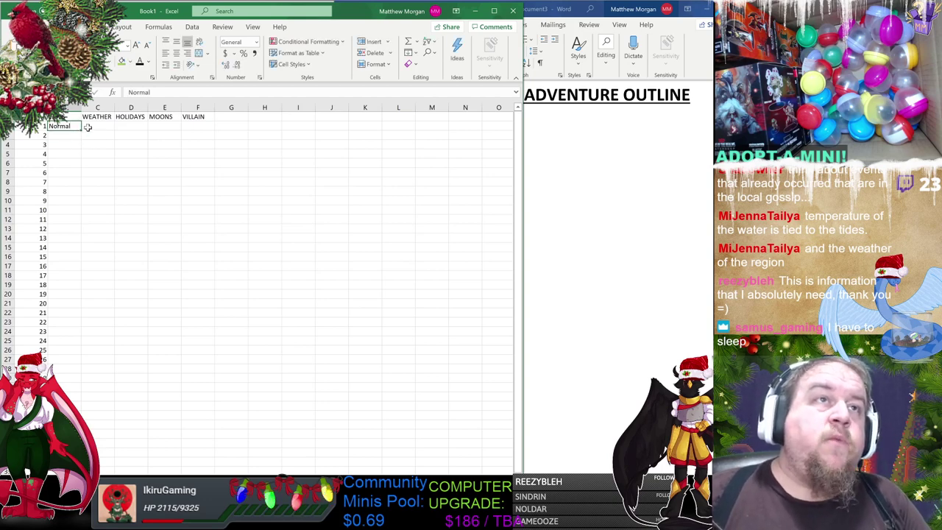
{"action": "left_click_drag", "start_coordinate": [79, 147], "coordinate": [73, 180]}
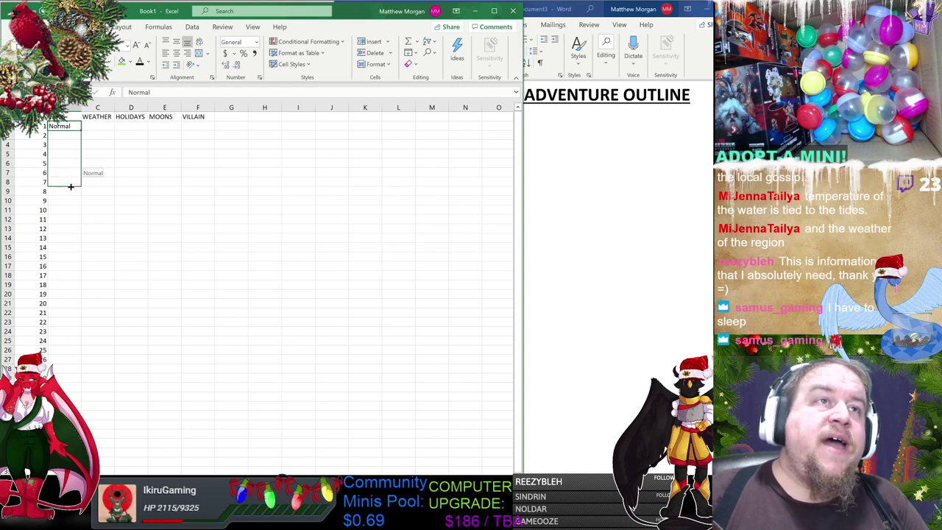
{"action": "left_click_drag", "start_coordinate": [71, 187], "coordinate": [69, 193]}
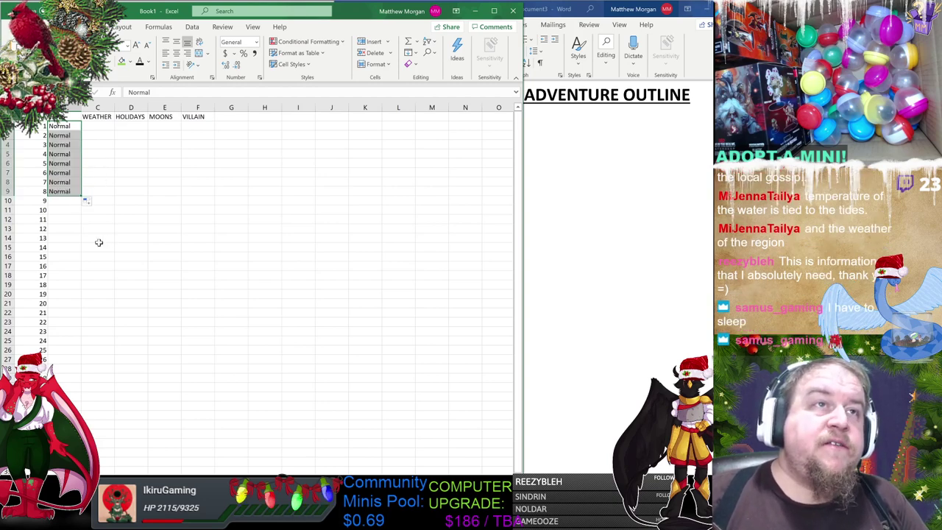
{"action": "left_click", "coordinate": [61, 230]}
Enter Climaxing beside day 9 and fill it through day 11.
{"action": "left_click", "coordinate": [65, 219]}
{"action": "left_click", "coordinate": [65, 200]}
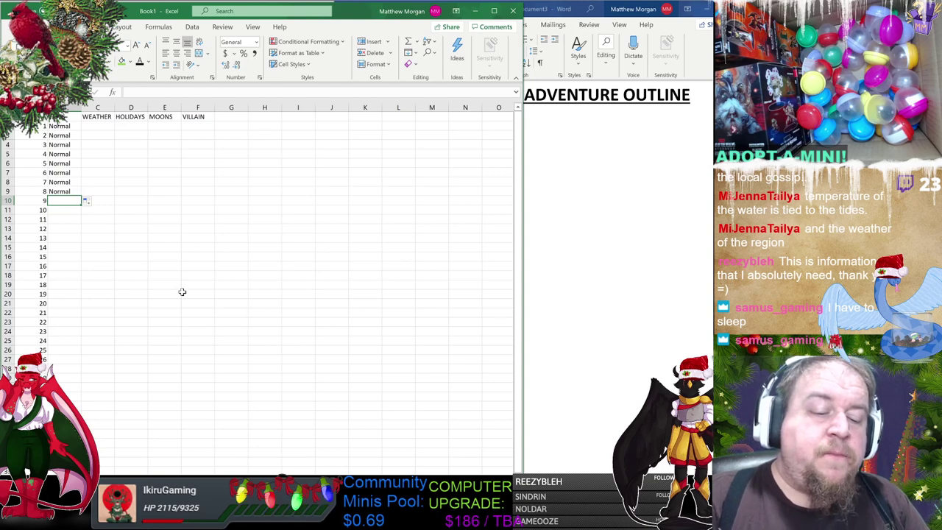
{"action": "type", "text": "Climaxi"}
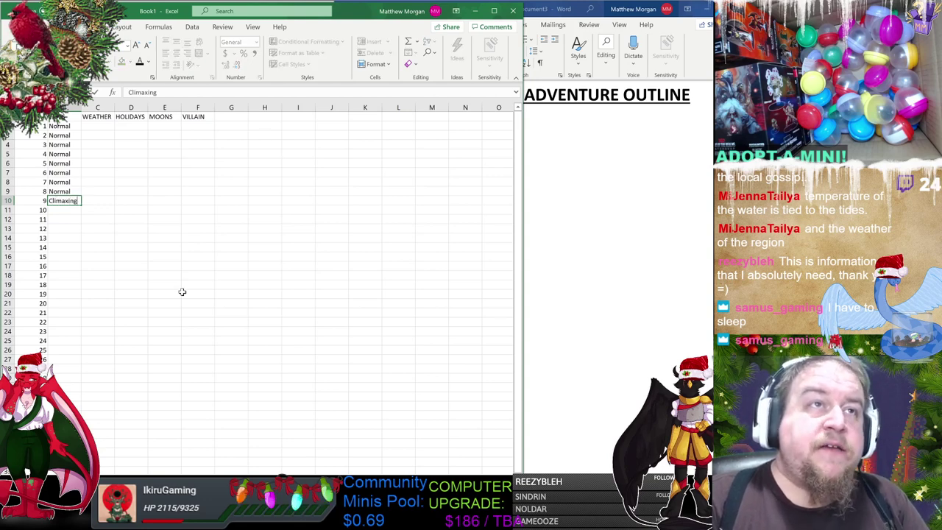
{"action": "type", "text": "ng"}
{"action": "key", "text": "Return"}
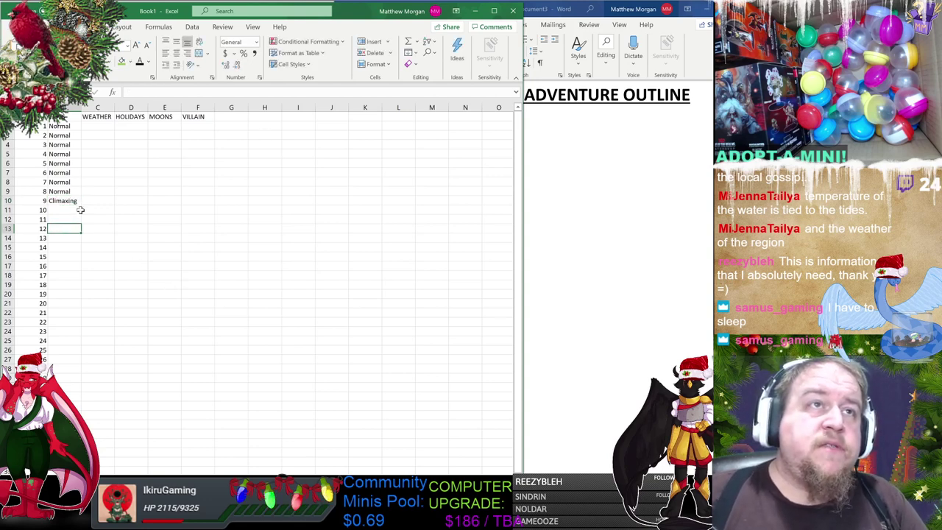
{"action": "left_click", "coordinate": [72, 200]}
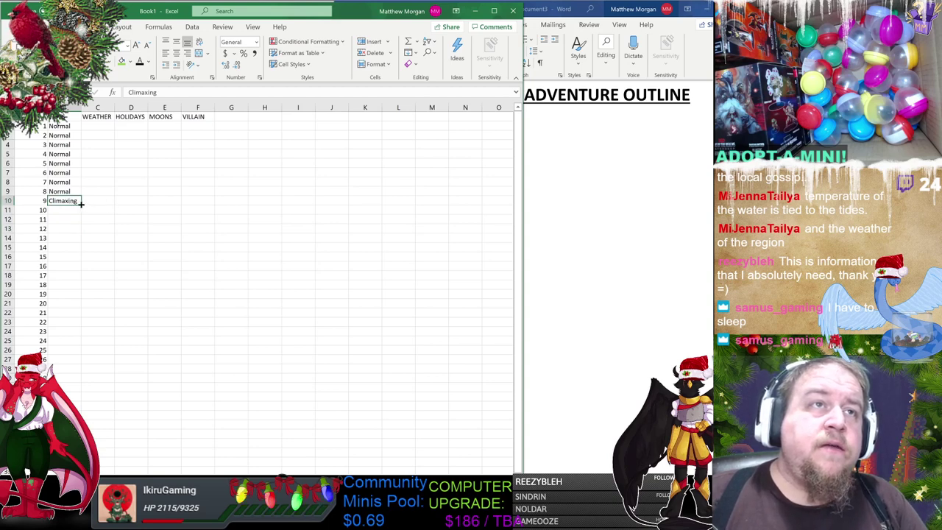
{"action": "left_click_drag", "start_coordinate": [80, 206], "coordinate": [79, 223]}
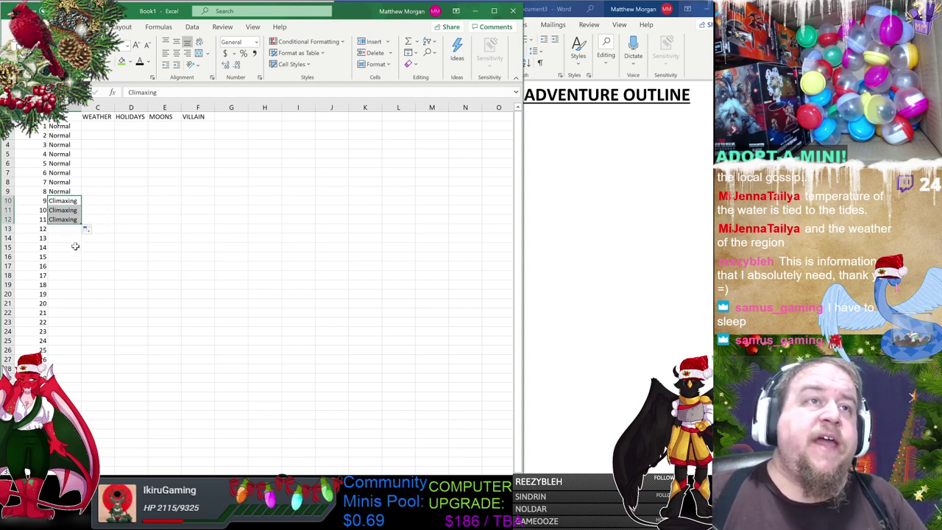
Enter Super beside day 12, then switch to the Paint map.
{"action": "left_click", "coordinate": [65, 229]}
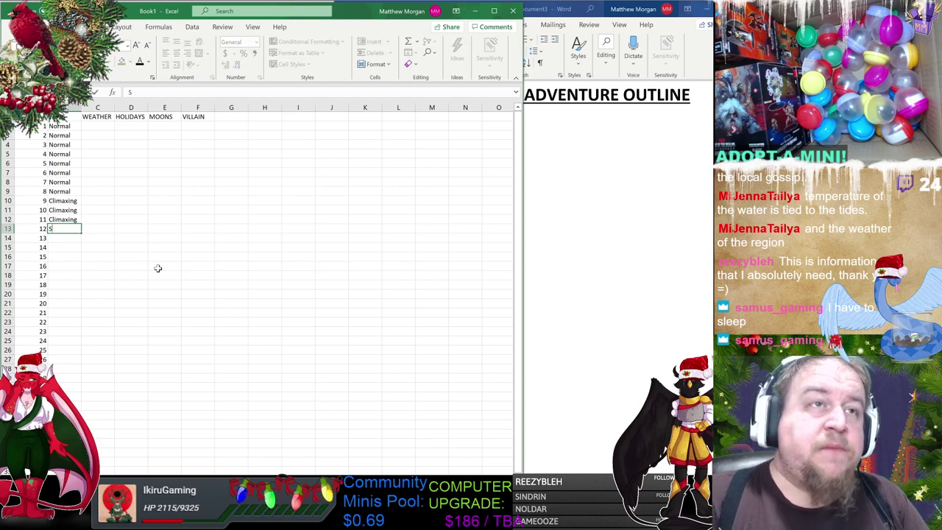
{"action": "type", "text": "Super"}
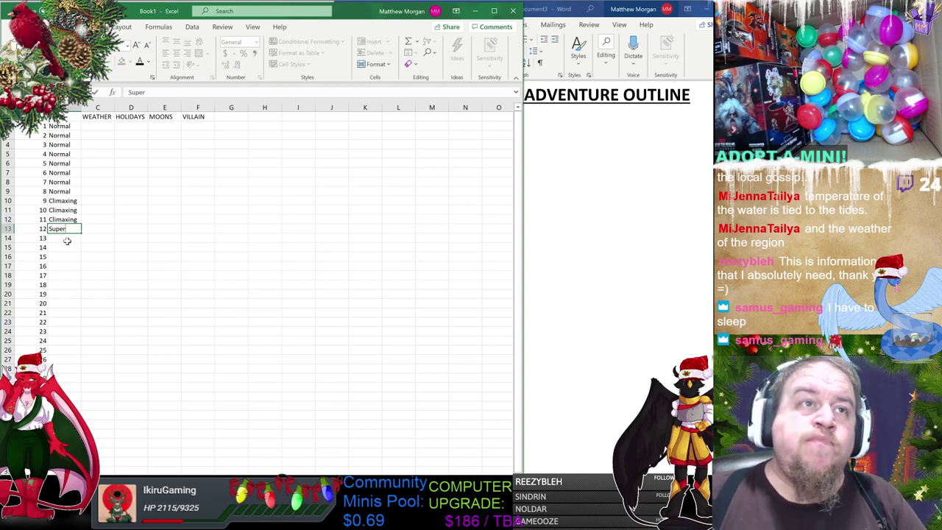
{"action": "key", "text": "Return"}
{"action": "key", "text": "alt+Tab"}
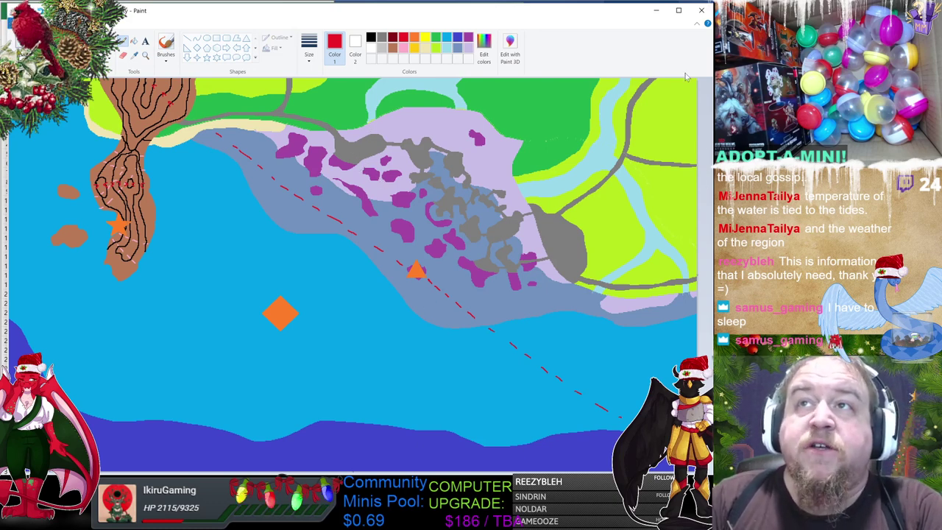
Minimize the Paint map to show the Excel calendar sheet again.
{"action": "left_click", "coordinate": [656, 10]}
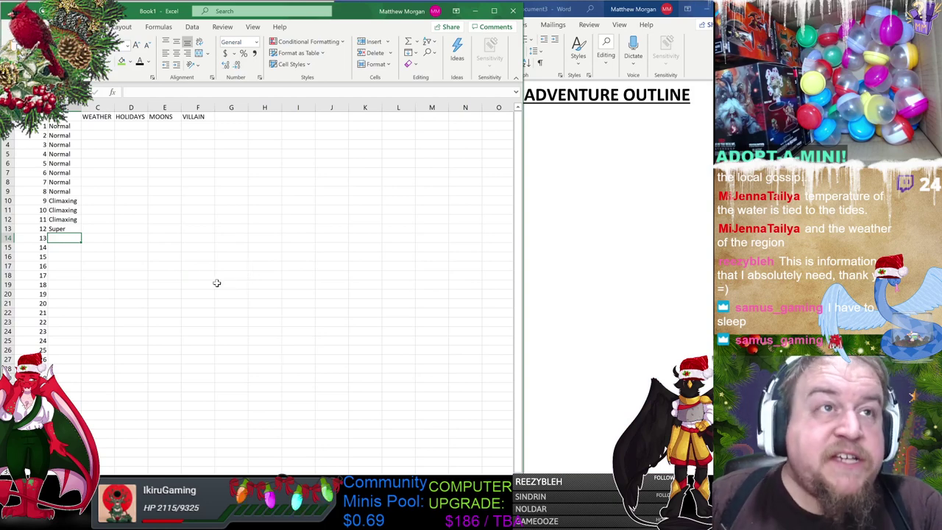
Enter Super for day 13, then fill Waning into days 14, 15 and 16 of the moon-phase column.
{"action": "type", "text": "Super"}
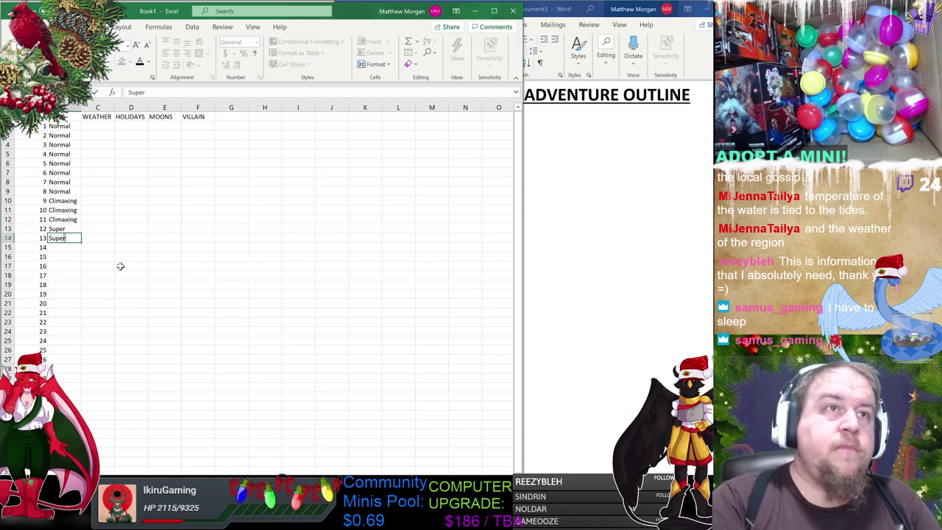
{"action": "key", "text": "Return"}
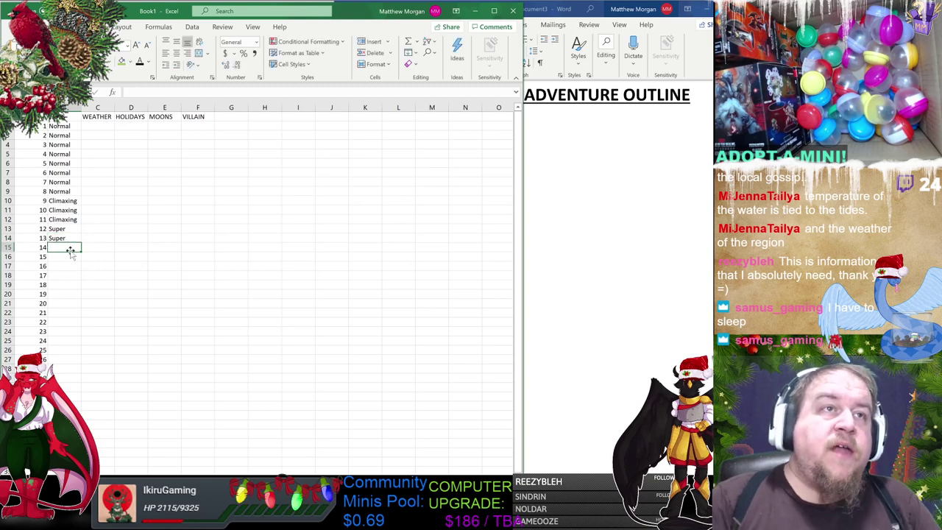
{"action": "type", "text": "Waning"}
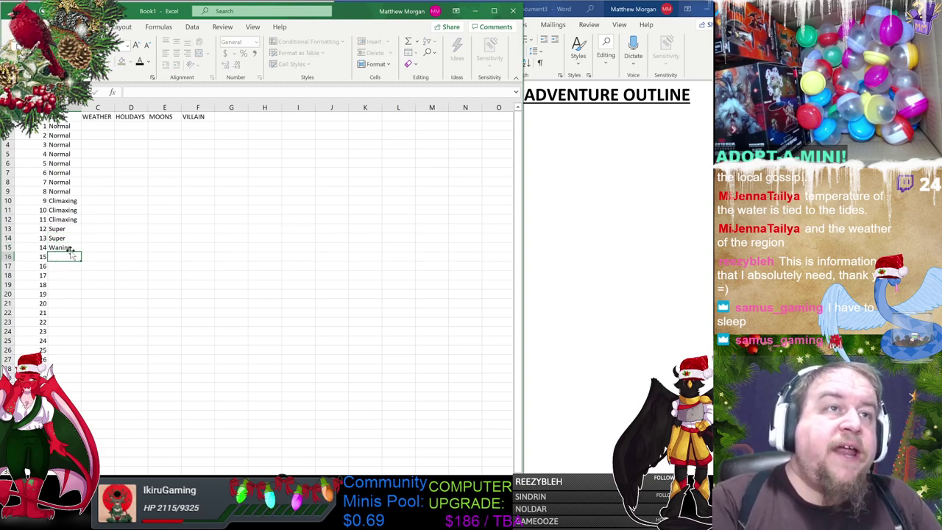
{"action": "key", "text": "ctrl+Return"}
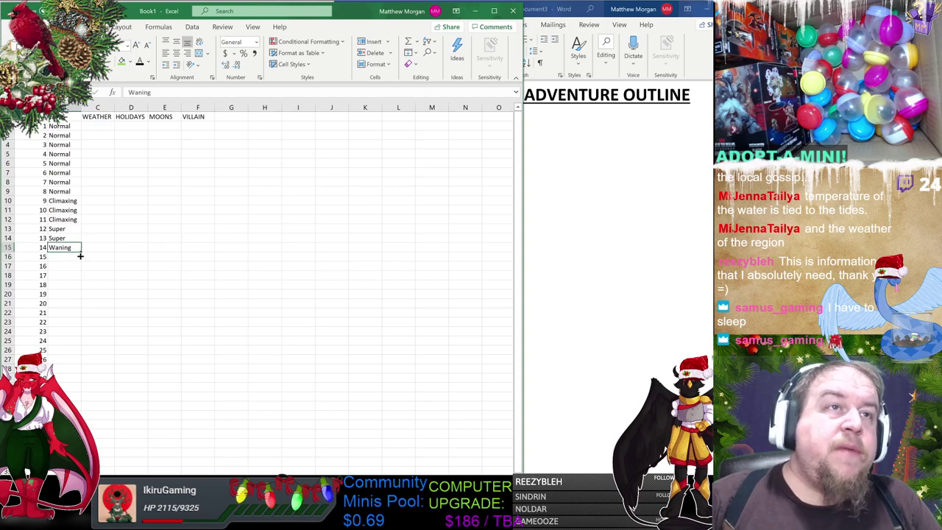
{"action": "left_click_drag", "start_coordinate": [81, 256], "coordinate": [79, 262]}
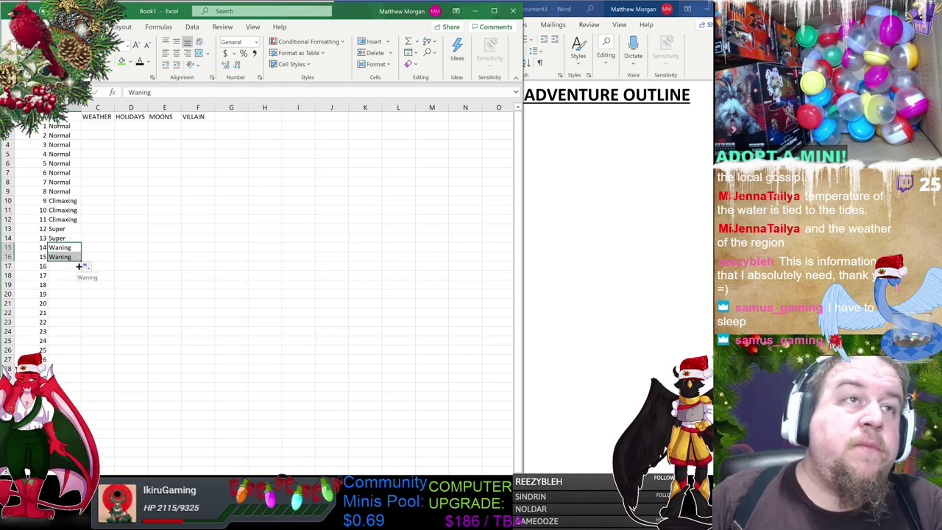
{"action": "left_click_drag", "start_coordinate": [79, 267], "coordinate": [79, 274]}
{"action": "left_click", "coordinate": [135, 311]}
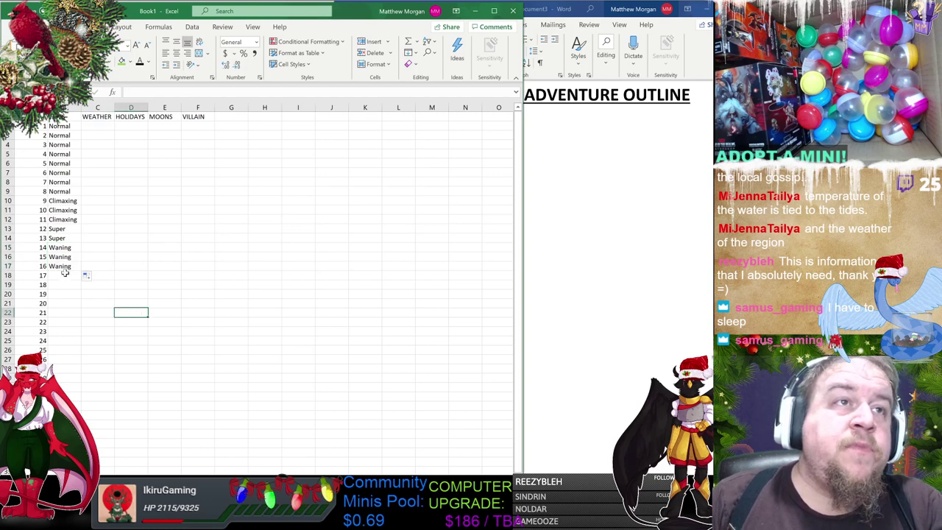
{"action": "left_click_drag", "start_coordinate": [61, 126], "coordinate": [64, 190]}
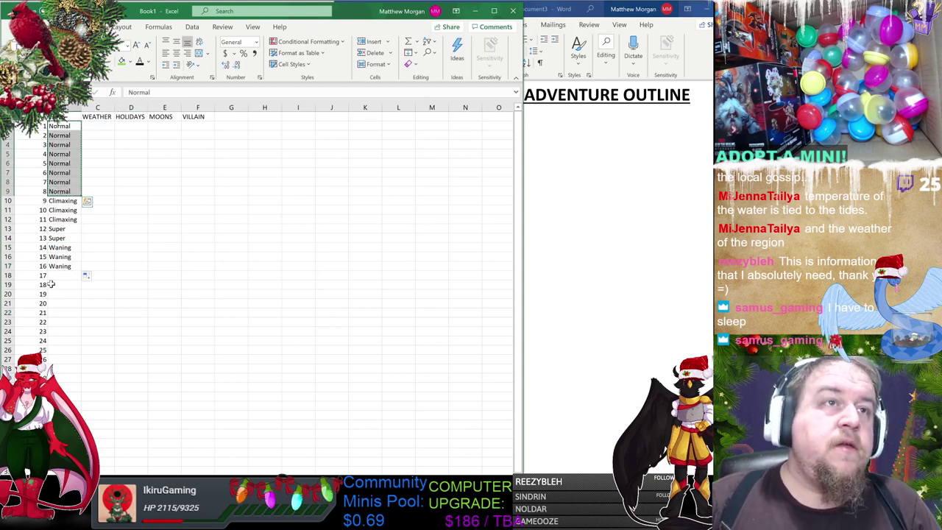
Copy the eight Normal entries from days 1–8 into days 17–24.
{"action": "key", "text": "ctrl+c"}
{"action": "left_click", "coordinate": [51, 277]}
{"action": "key", "text": "ctrl+v"}
{"action": "left_click", "coordinate": [98, 387]}
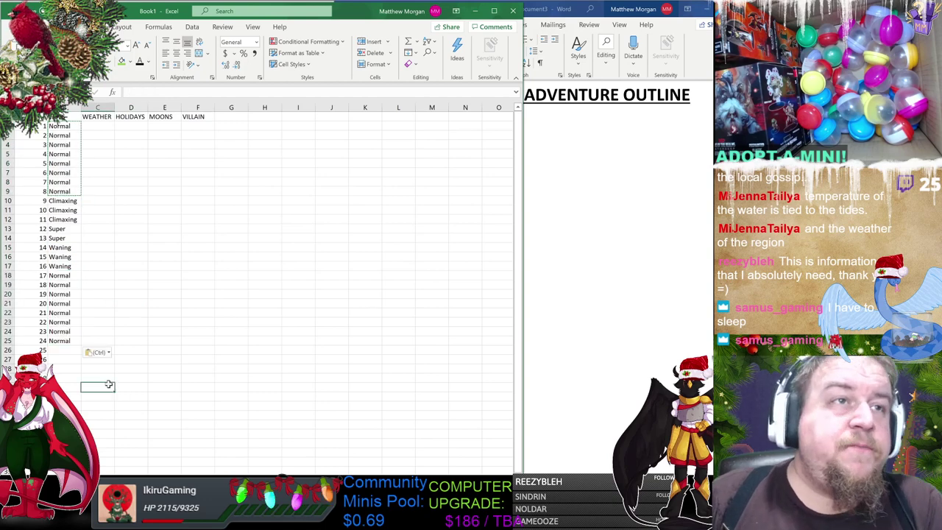
{"action": "left_click", "coordinate": [125, 318]}
{"action": "left_click", "coordinate": [120, 302]}
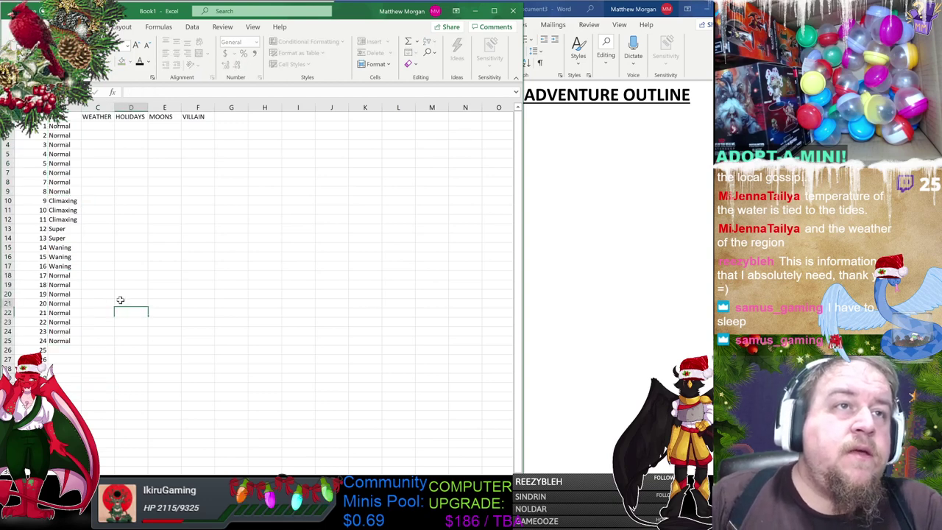
{"action": "left_click", "coordinate": [66, 228]}
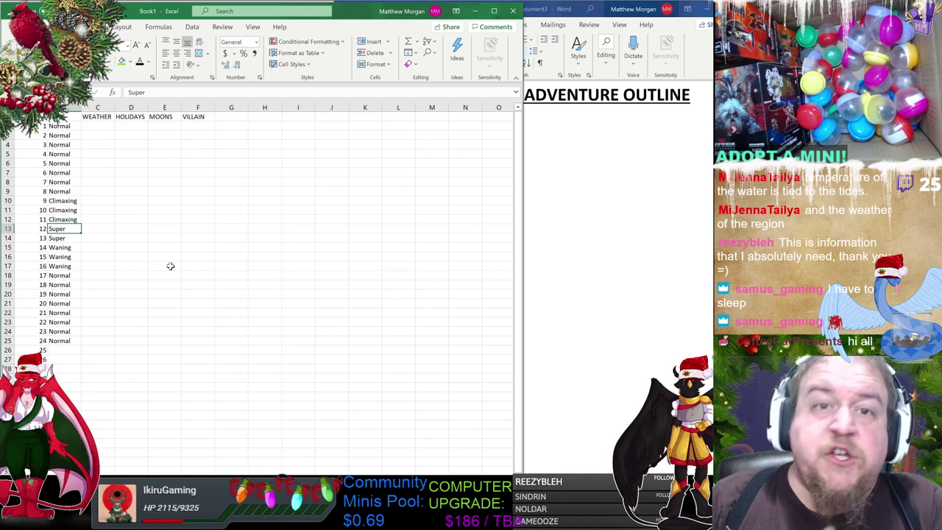
{"action": "left_click", "coordinate": [67, 155]}
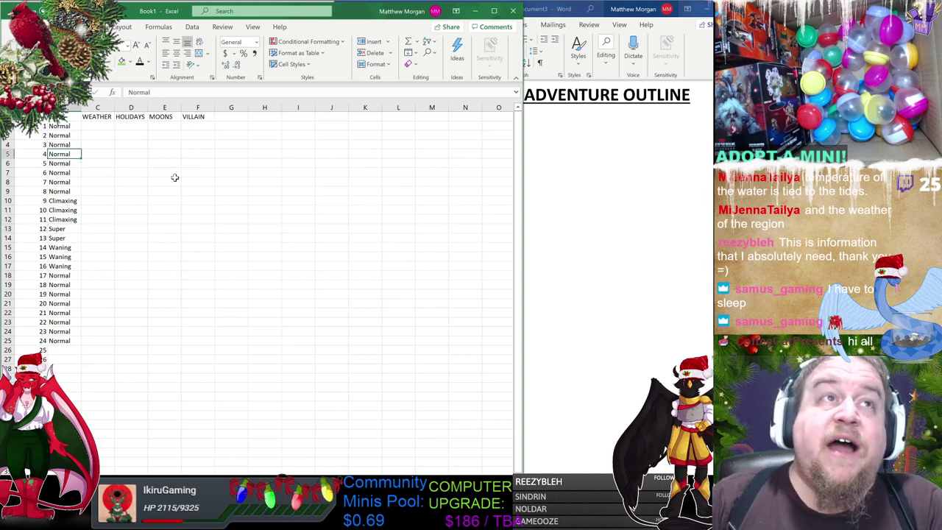
Copy the Climaxing and Super block from days 9–13 to start at day 25.
{"action": "left_click", "coordinate": [113, 350]}
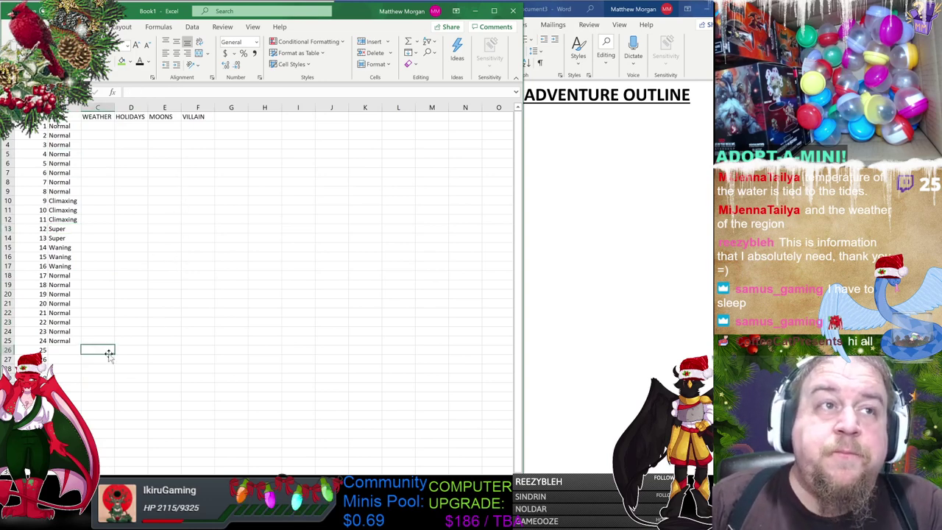
{"action": "left_click", "coordinate": [59, 349]}
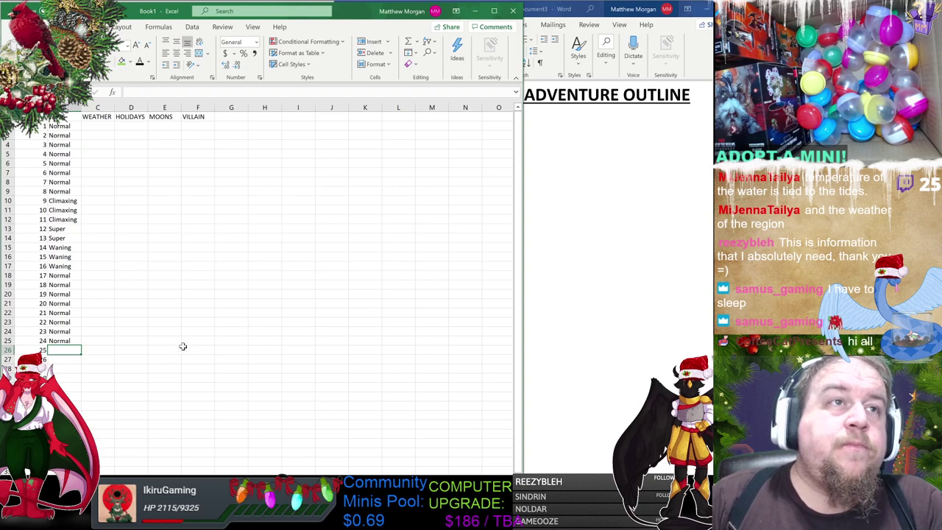
{"action": "left_click_drag", "start_coordinate": [63, 201], "coordinate": [66, 234]}
{"action": "key", "text": "ctrl+c"}
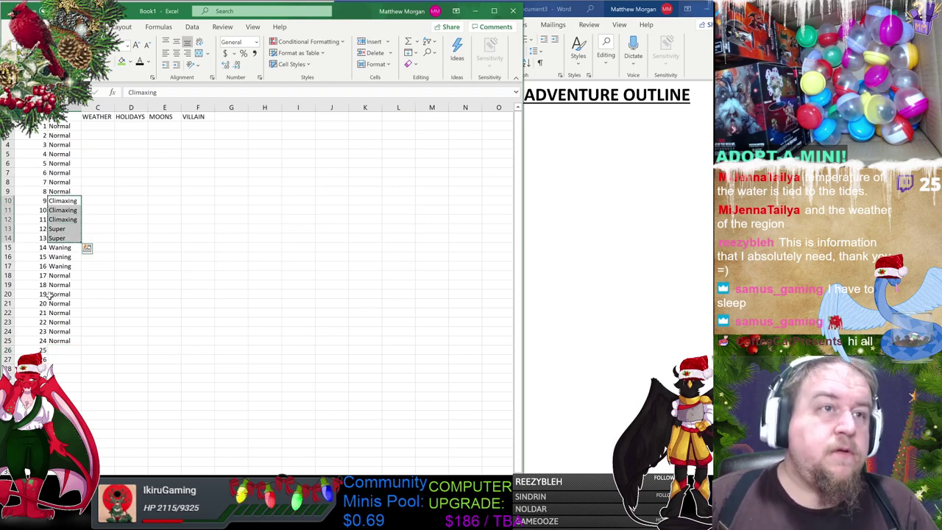
{"action": "left_click", "coordinate": [72, 350]}
{"action": "key", "text": "ctrl+v"}
{"action": "left_click", "coordinate": [141, 362]}
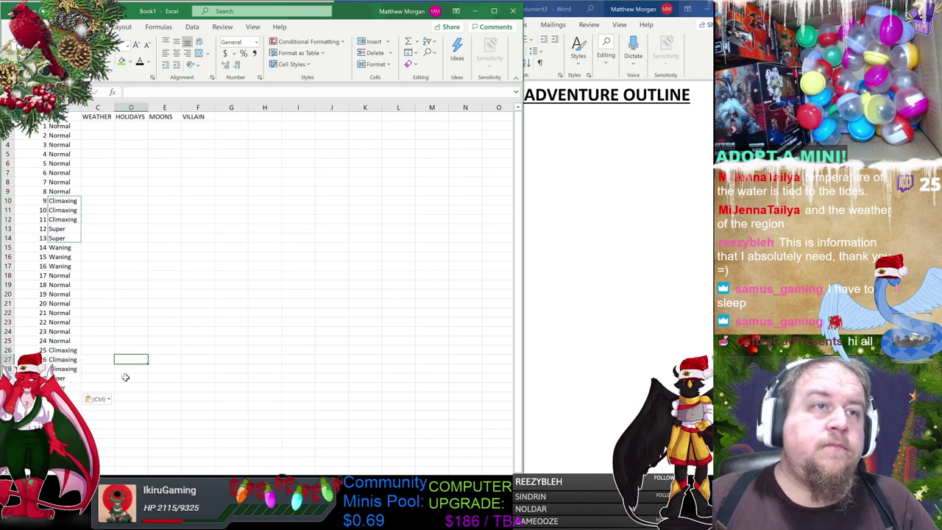
{"action": "left_click", "coordinate": [93, 379]}
{"action": "left_click", "coordinate": [65, 398]}
{"action": "key", "text": "Escape"}
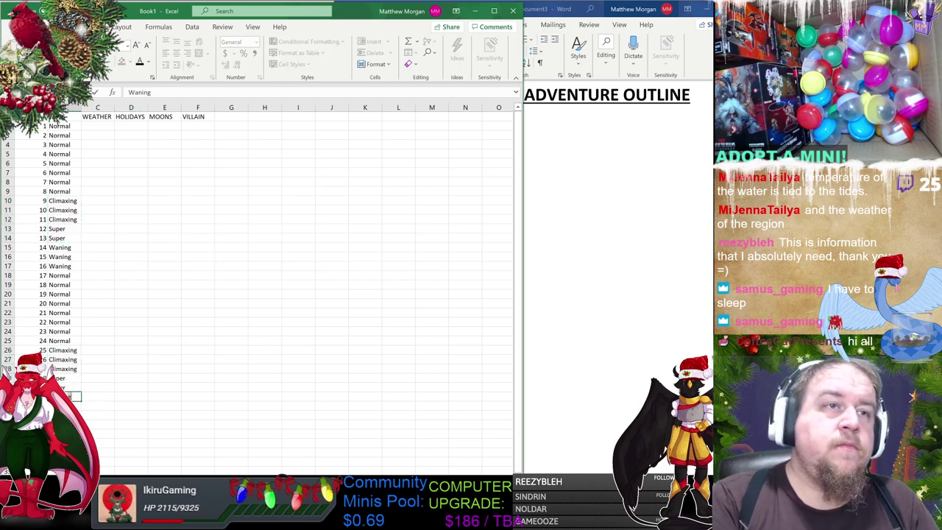
Check the completed phase column and return to the first WEATHER cell.
{"action": "left_click", "coordinate": [167, 343]}
{"action": "left_click", "coordinate": [146, 380]}
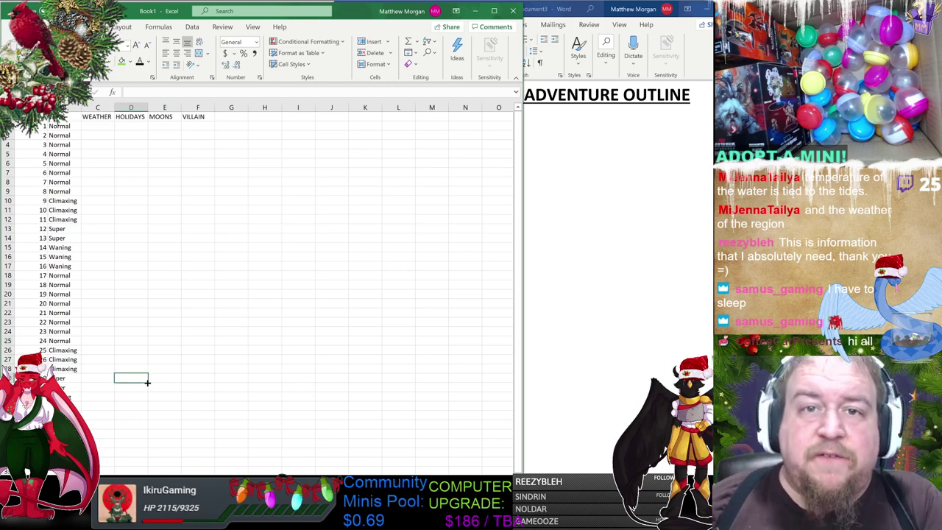
{"action": "left_click", "coordinate": [97, 154]}
{"action": "left_click", "coordinate": [99, 127]}
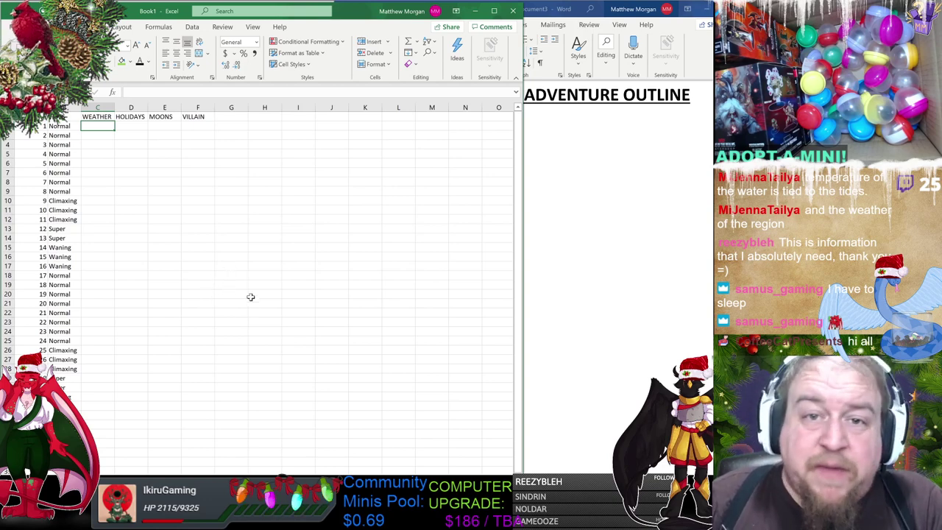
Enter T'Storm as the weather for days 6 and 7.
{"action": "mouse_move", "coordinate": [97, 140]}
{"action": "left_mouse_down"}
{"action": "mouse_move", "coordinate": [99, 234]}
{"action": "mouse_move", "coordinate": [126, 399]}
{"action": "mouse_move", "coordinate": [98, 331]}
{"action": "mouse_move", "coordinate": [97, 140]}
{"action": "left_mouse_up"}
{"action": "left_click", "coordinate": [99, 174]}
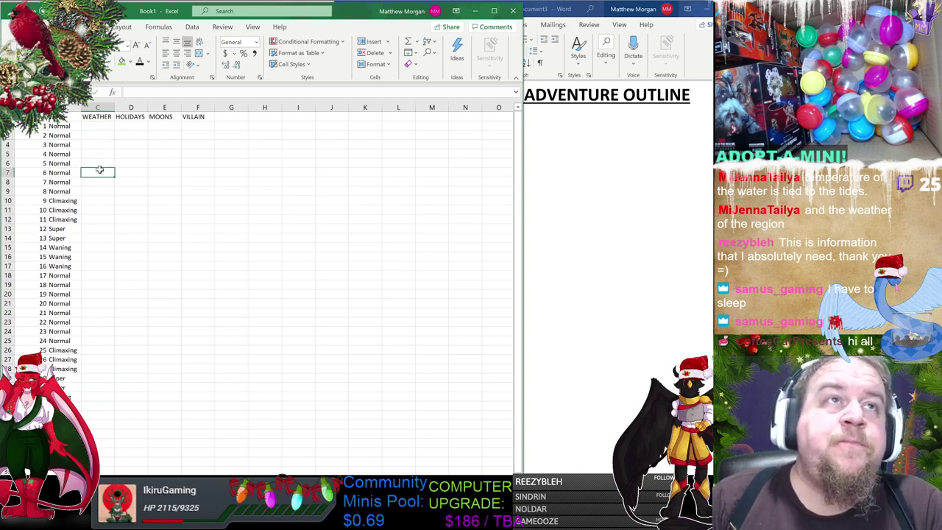
{"action": "key", "text": "Up"}
{"action": "key", "text": "Up"}
{"action": "left_click", "coordinate": [102, 126]}
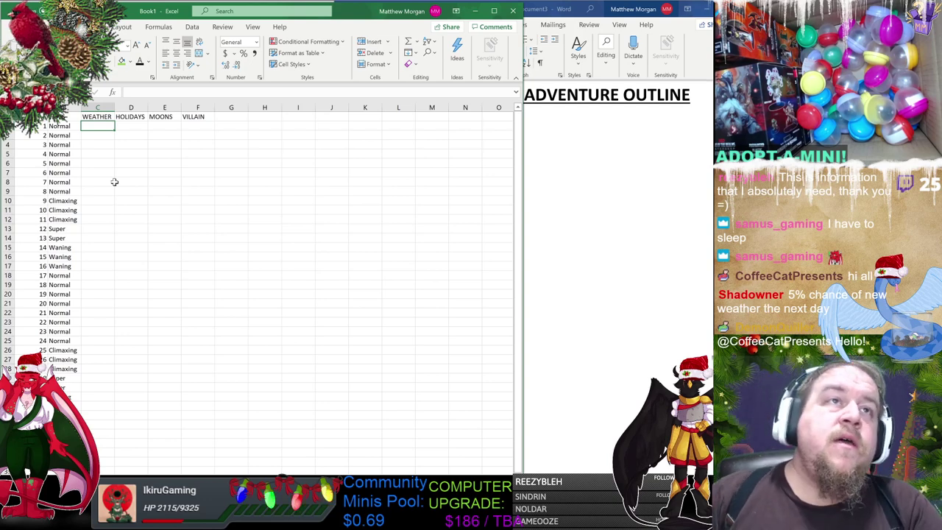
{"action": "left_click", "coordinate": [106, 181]}
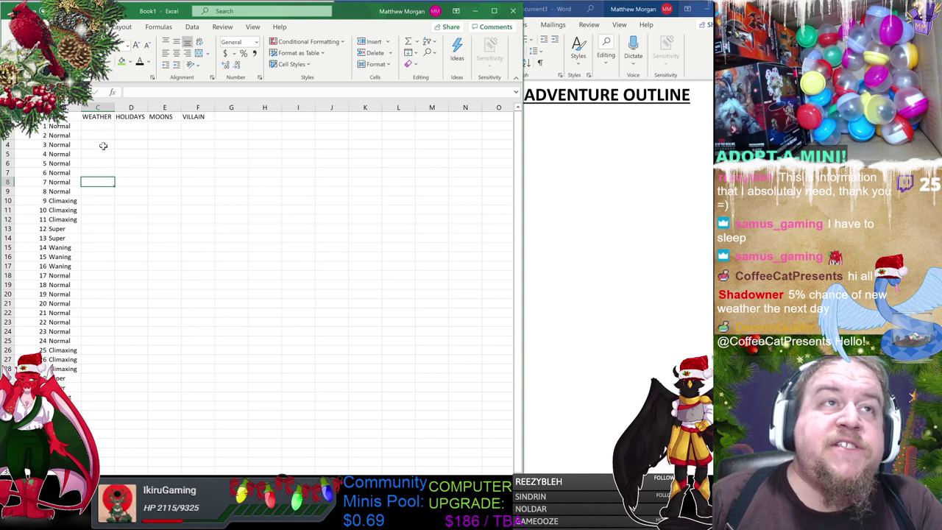
{"action": "left_click", "coordinate": [97, 171]}
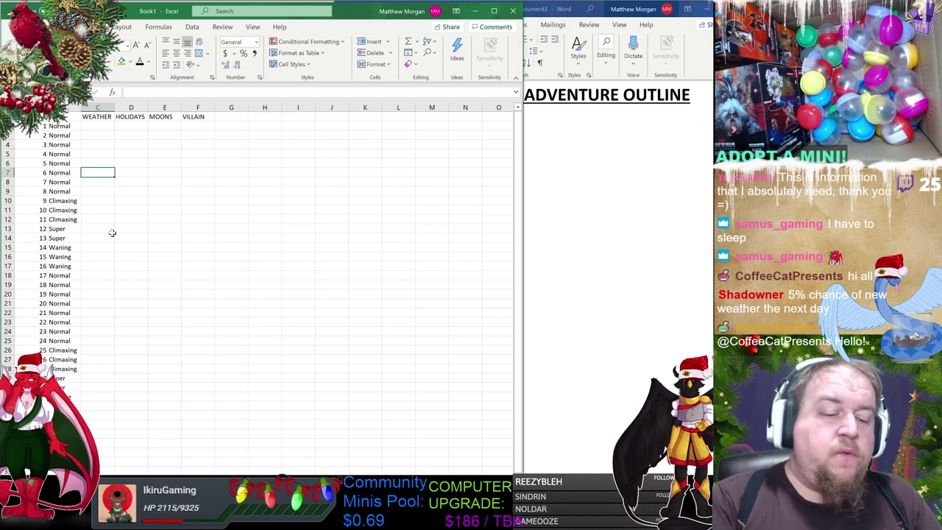
{"action": "type", "text": "Thunder"}
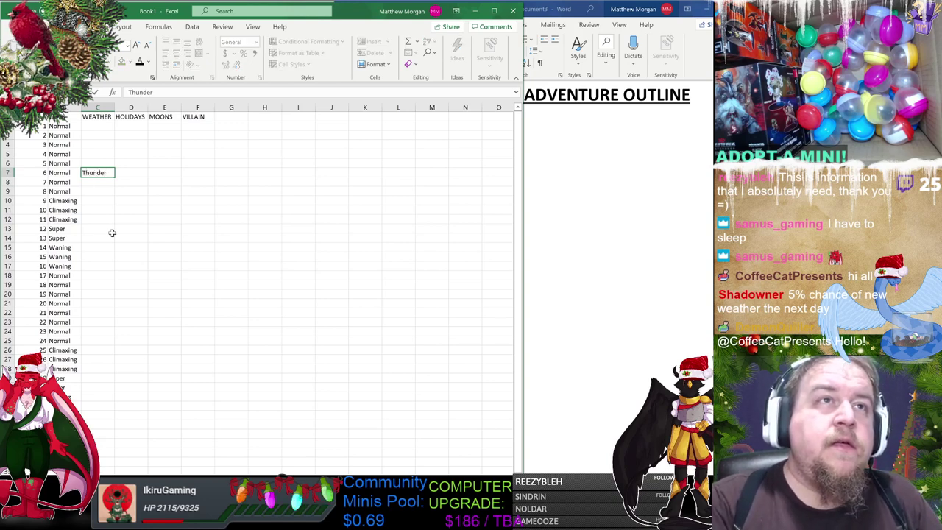
{"action": "key", "text": "BackSpace"}
{"action": "key", "text": "BackSpace"}
{"action": "key", "text": "BackSpace"}
{"action": "key", "text": "BackSpace"}
{"action": "key", "text": "BackSpace"}
{"action": "key", "text": "BackSpace"}
{"action": "key", "text": "BackSpace"}
{"action": "type", "text": "T'Storm"}
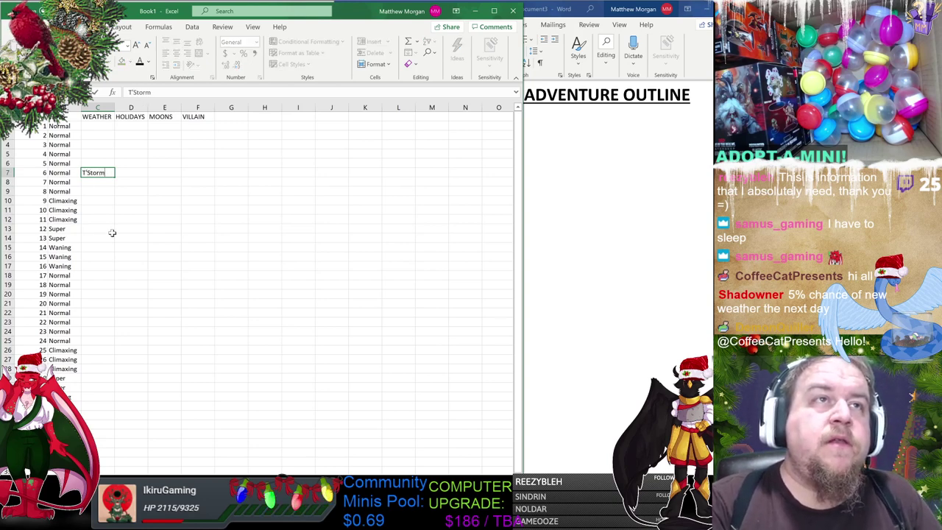
{"action": "key", "text": "Return"}
{"action": "type", "text": "T'Storm"}
{"action": "key", "text": "Return"}
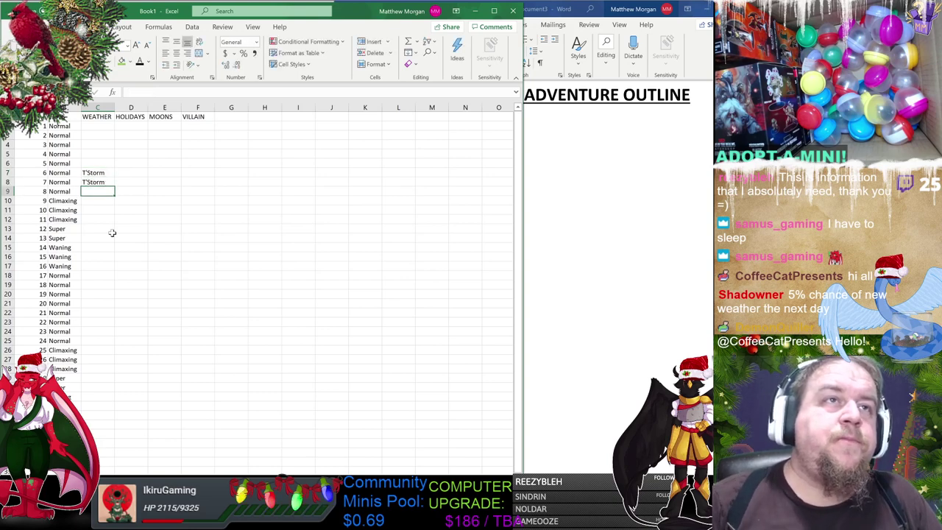
Add T'Storm as the weather for days 15 and 20.
{"action": "left_click", "coordinate": [100, 257]}
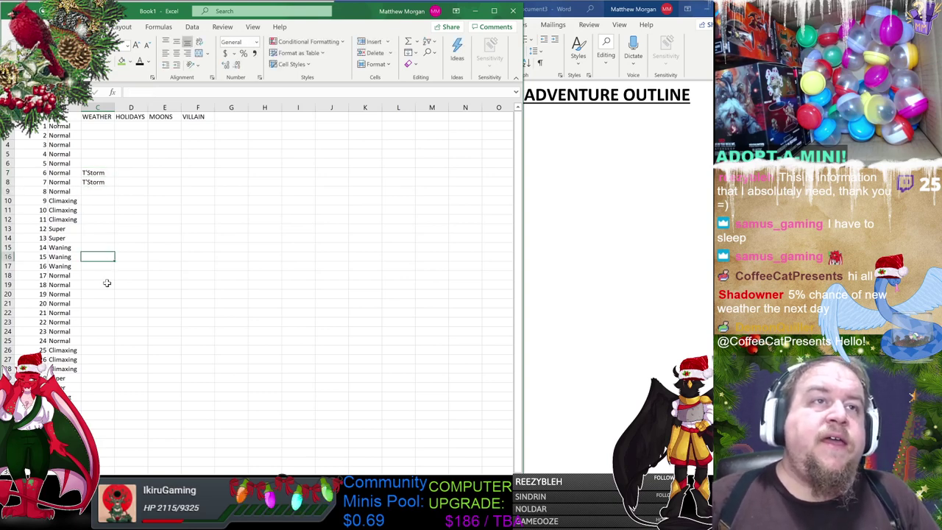
{"action": "type", "text": "T'Storm"}
{"action": "key", "text": "Return"}
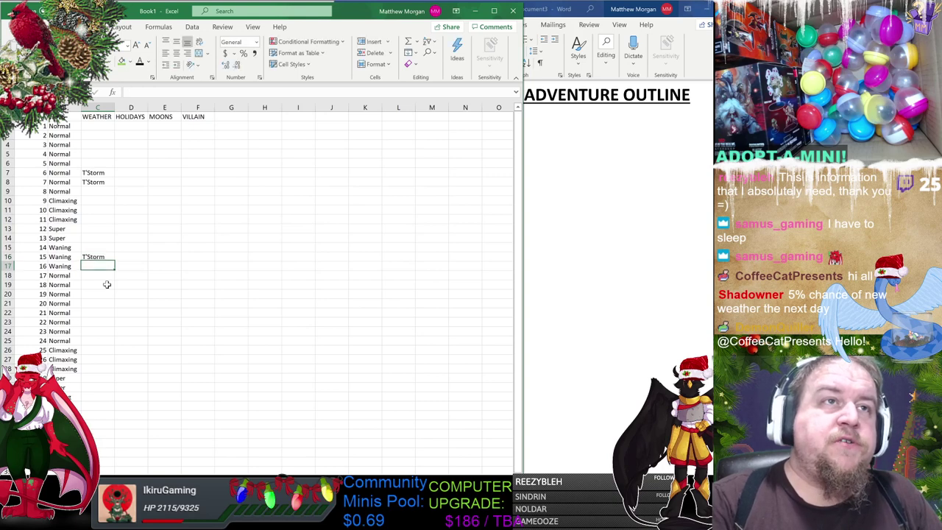
{"action": "left_click", "coordinate": [103, 332]}
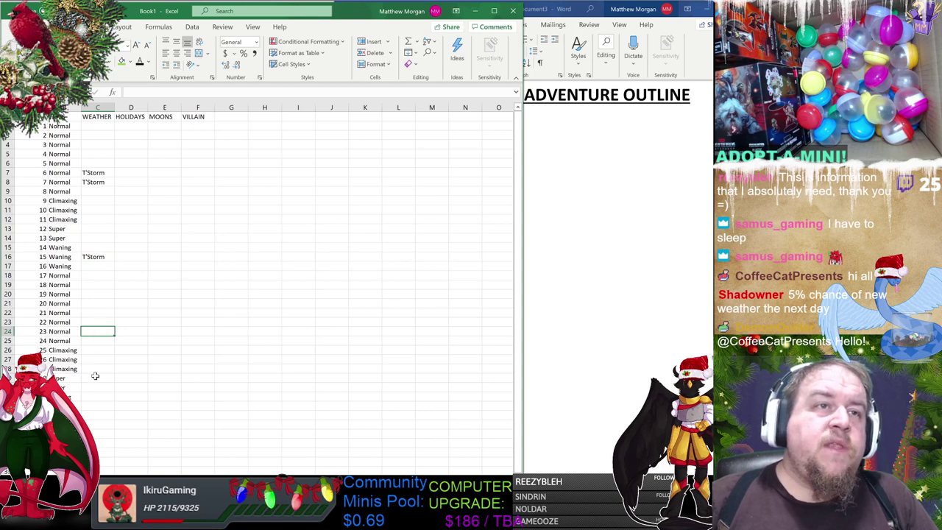
{"action": "left_click", "coordinate": [103, 304]}
{"action": "type", "text": "T'Storm"}
{"action": "key", "text": "Return"}
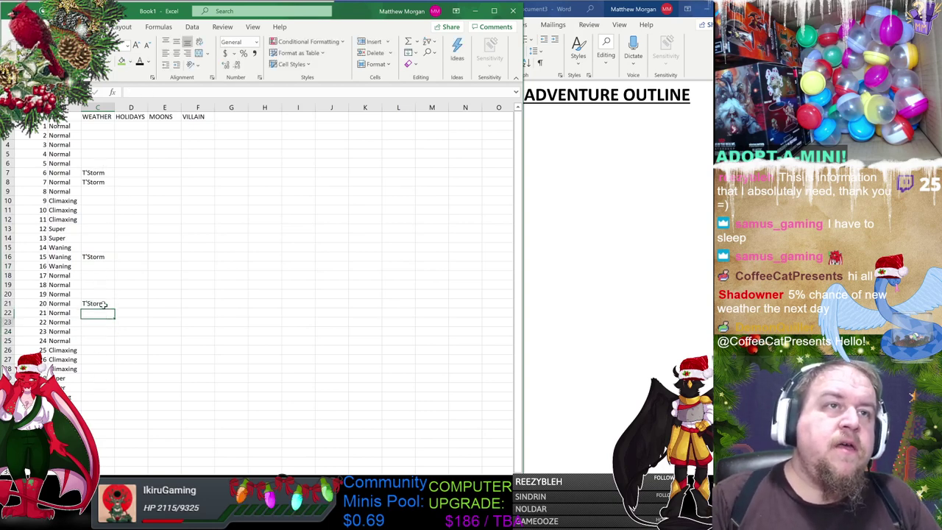
Fill in Pre-H for day 25, Hurricane for day 26, and Post-H for the next two days.
{"action": "key", "text": "Down"}
{"action": "key", "text": "Down"}
{"action": "key", "text": "Down"}
{"action": "key", "text": "Down"}
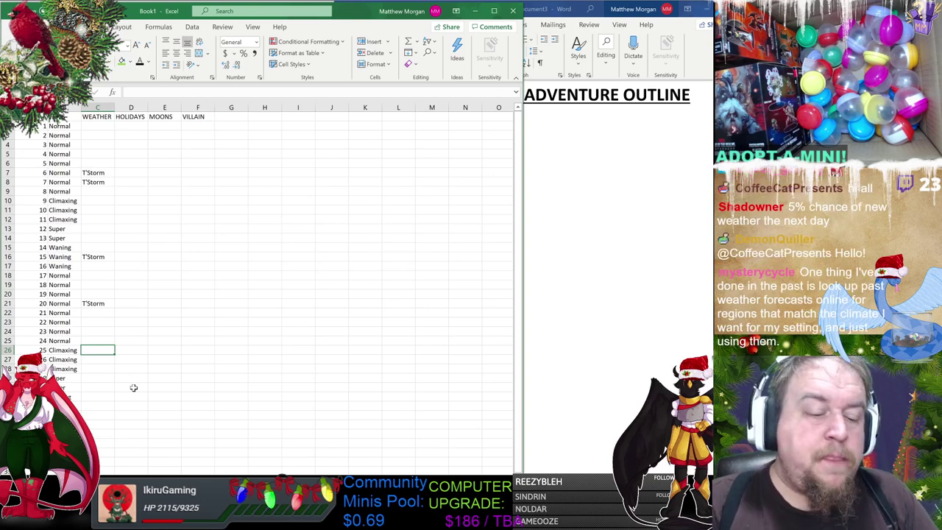
{"action": "type", "text": "Hurrica"}
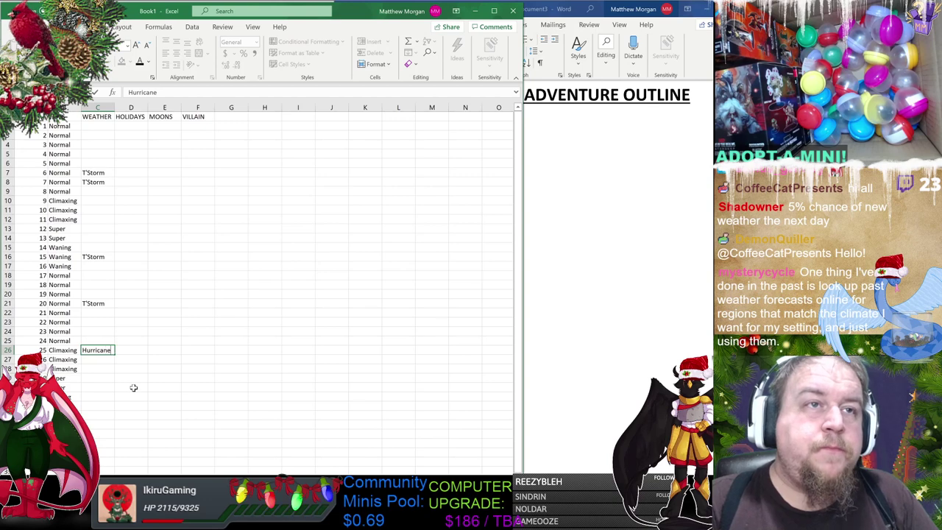
{"action": "type", "text": "ne"}
{"action": "key", "text": "Return"}
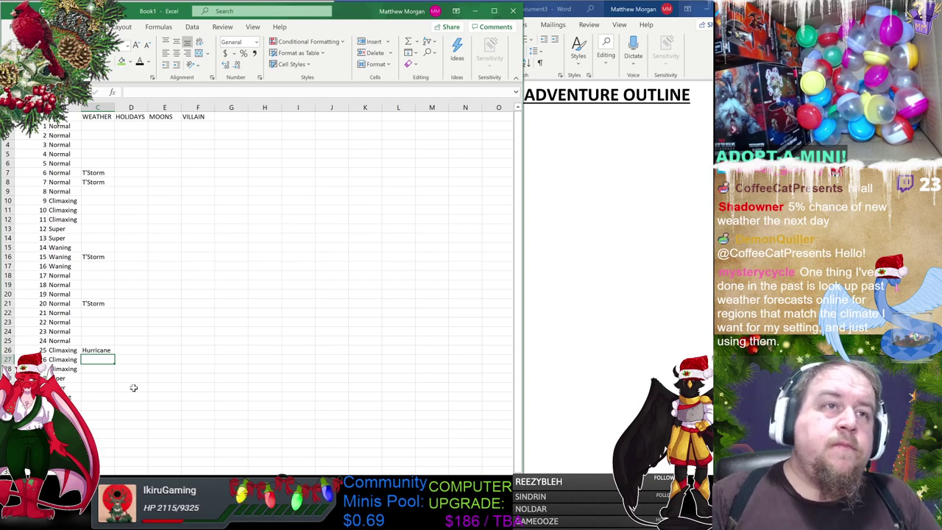
{"action": "key", "text": "Up"}
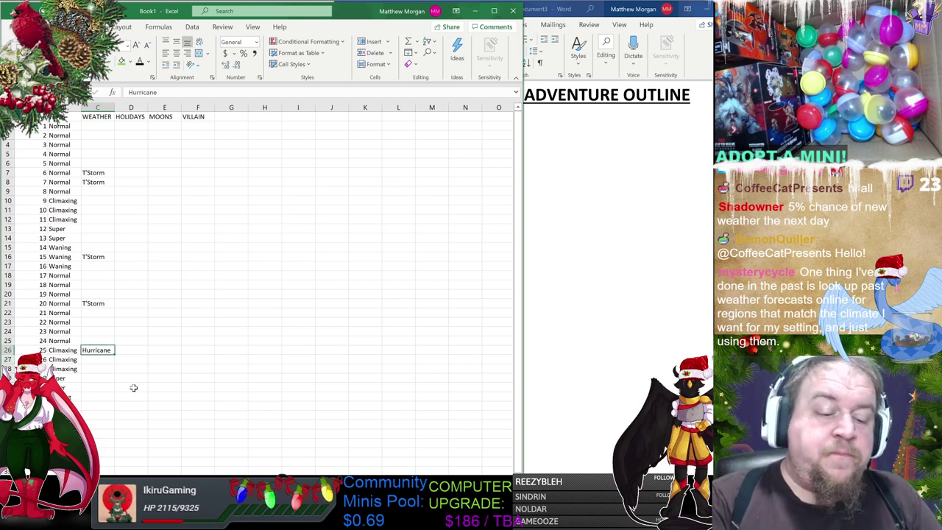
{"action": "type", "text": "Pre-H"}
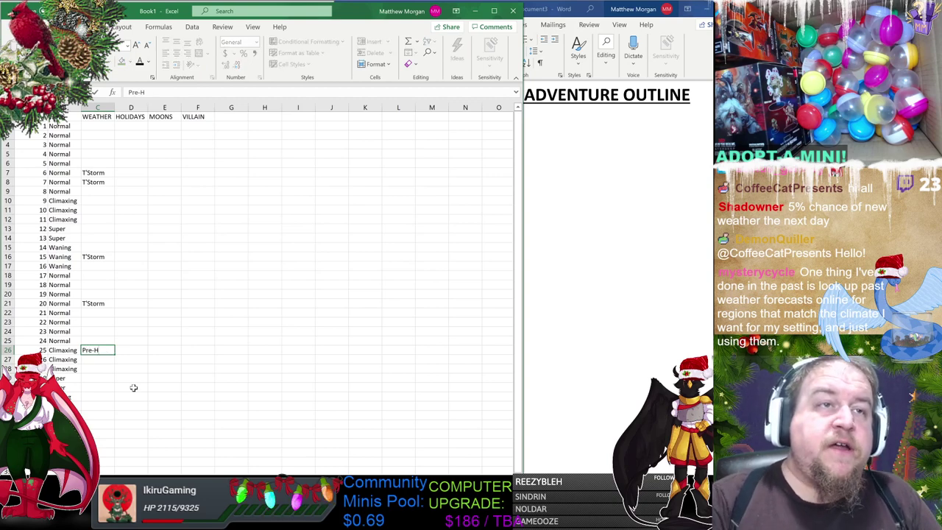
{"action": "key", "text": "Return"}
{"action": "type", "text": "H"}
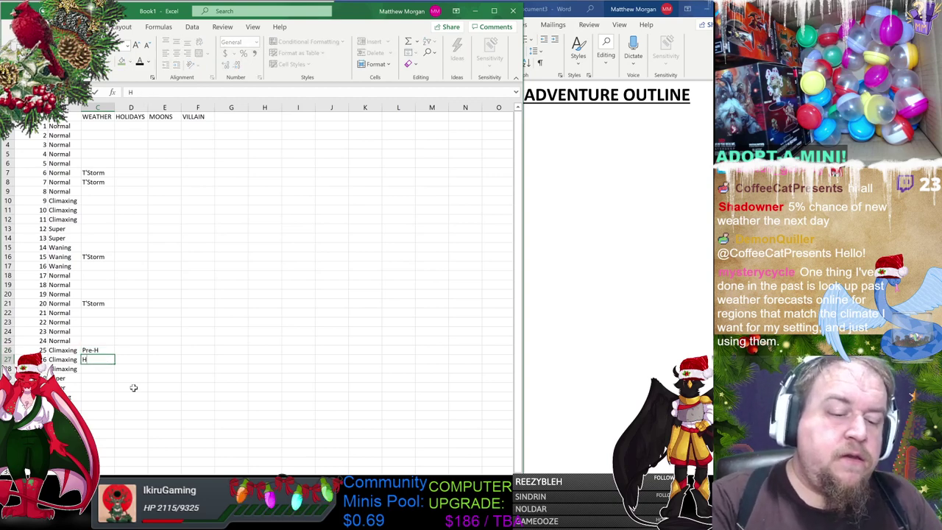
{"action": "type", "text": "urricane"}
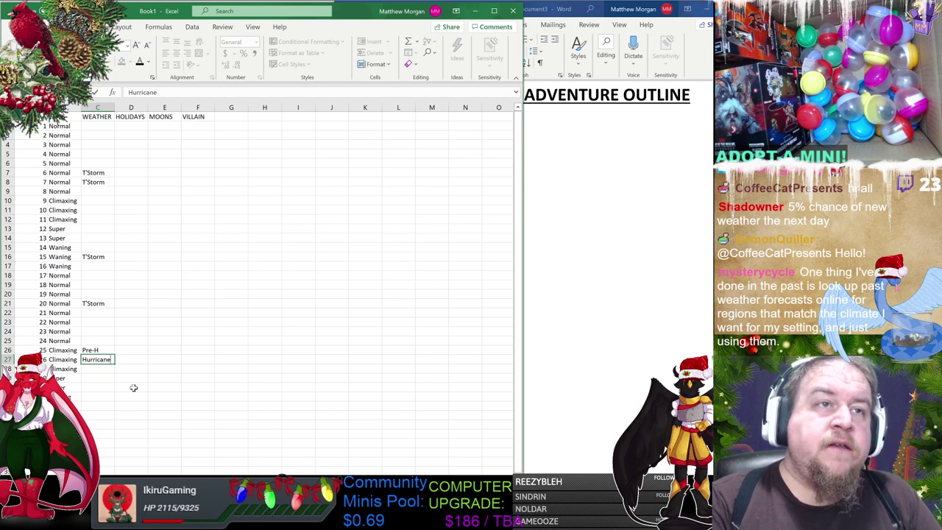
{"action": "key", "text": "Return"}
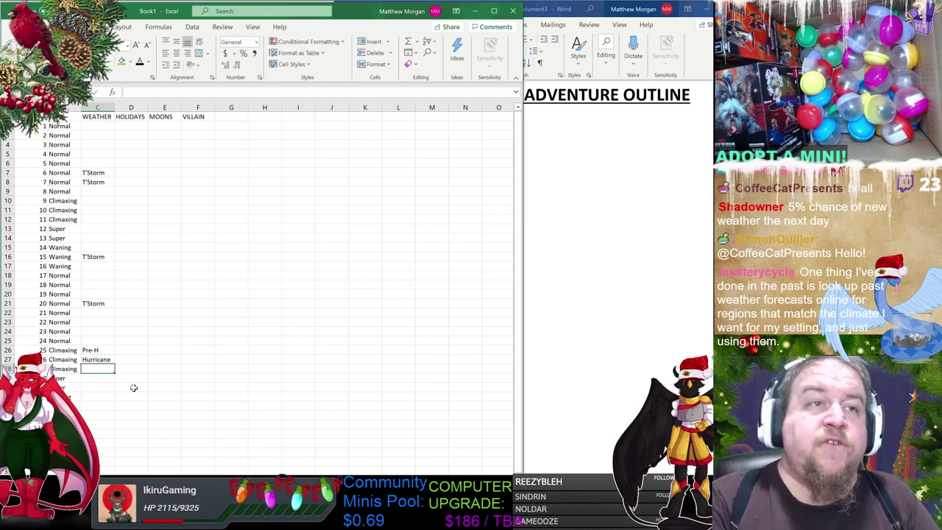
{"action": "type", "text": "Post-H"}
{"action": "key", "text": "Return"}
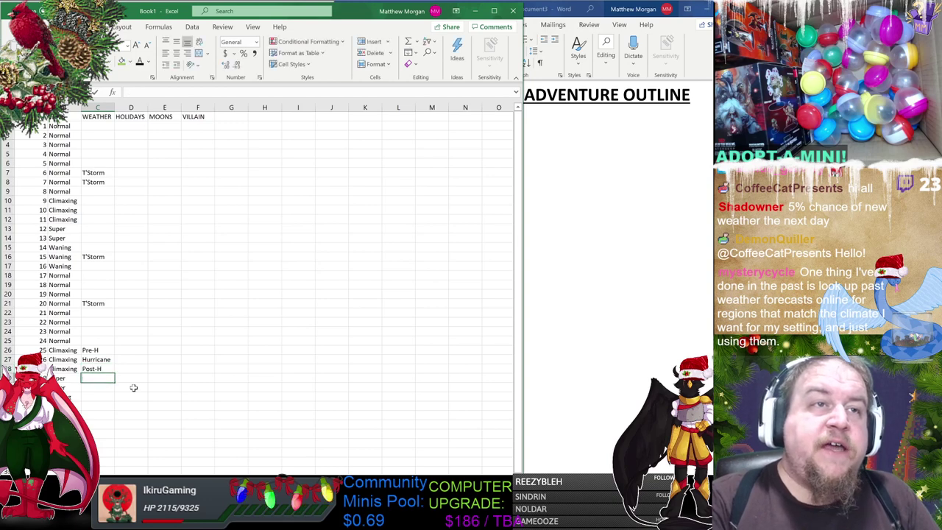
{"action": "type", "text": "Post-H"}
{"action": "key", "text": "Return"}
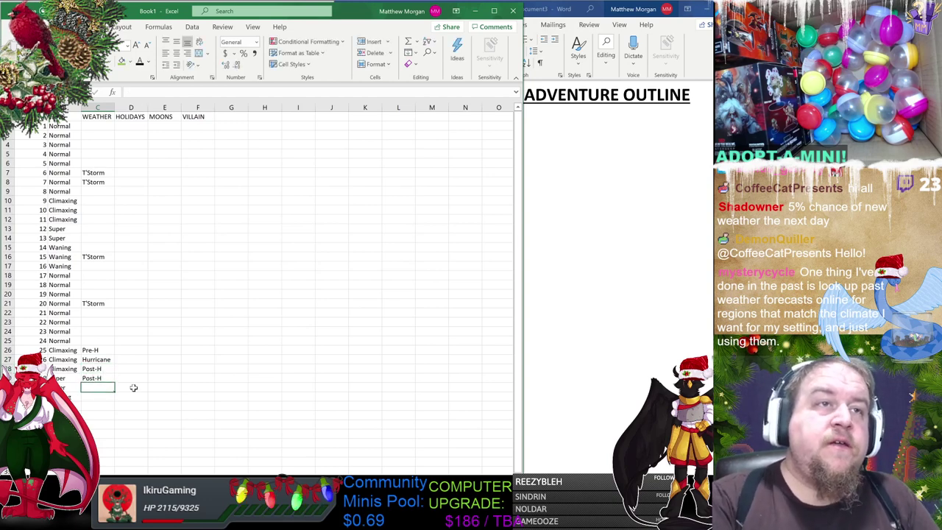
{"action": "left_click", "coordinate": [164, 340]}
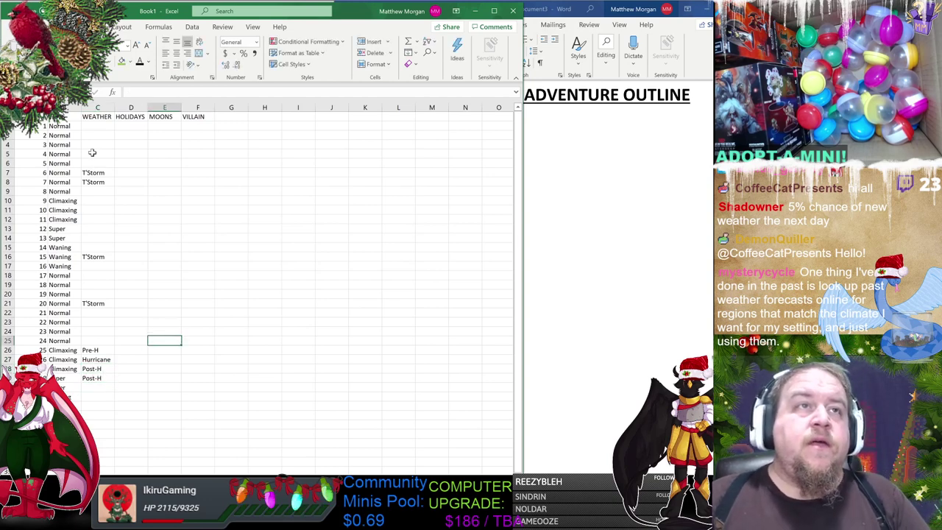
{"action": "left_click_drag", "start_coordinate": [92, 127], "coordinate": [101, 161]}
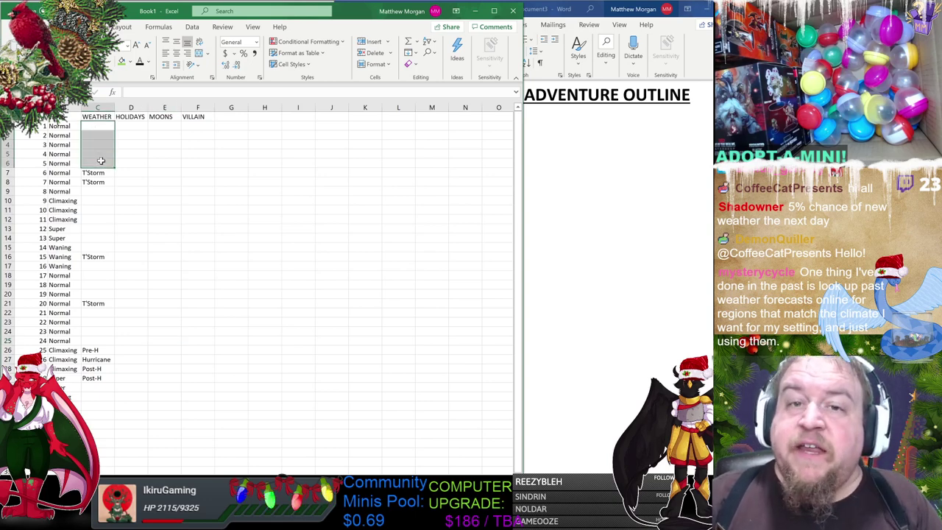
{"action": "left_click", "coordinate": [164, 237]}
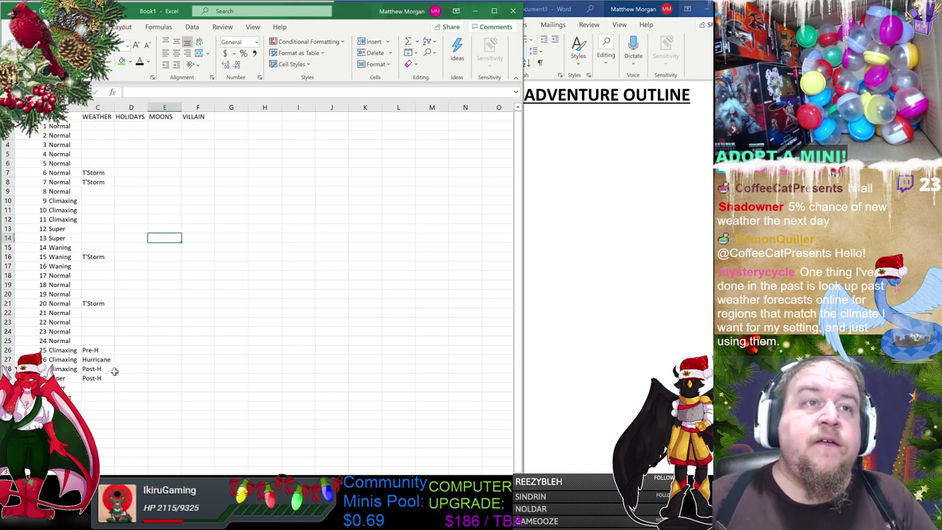
{"action": "left_click_drag", "start_coordinate": [94, 127], "coordinate": [100, 419]}
{"action": "left_click", "coordinate": [198, 266]}
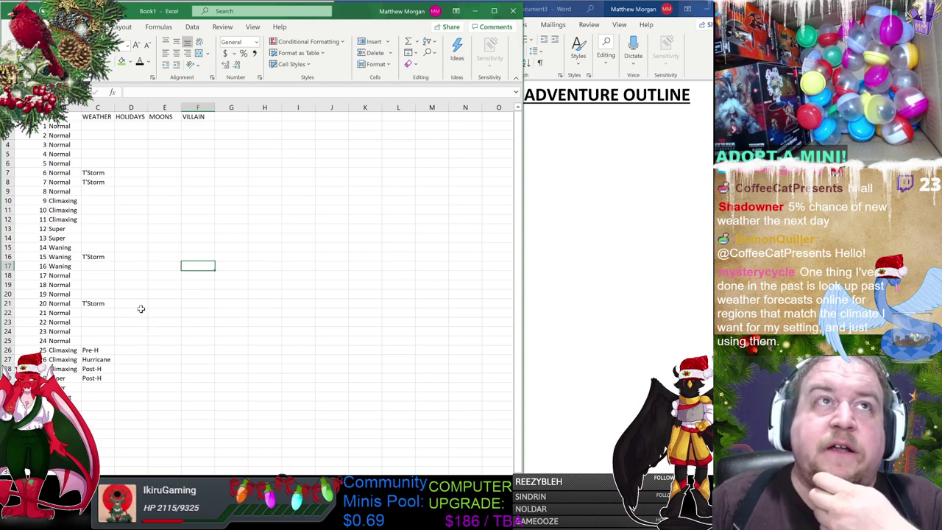
{"action": "left_click", "coordinate": [127, 126]}
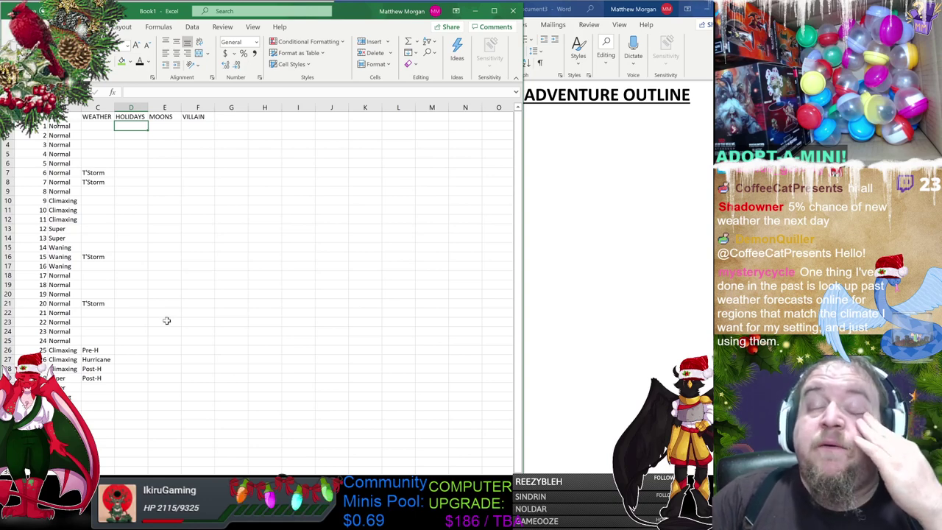
{"action": "left_click", "coordinate": [142, 200]}
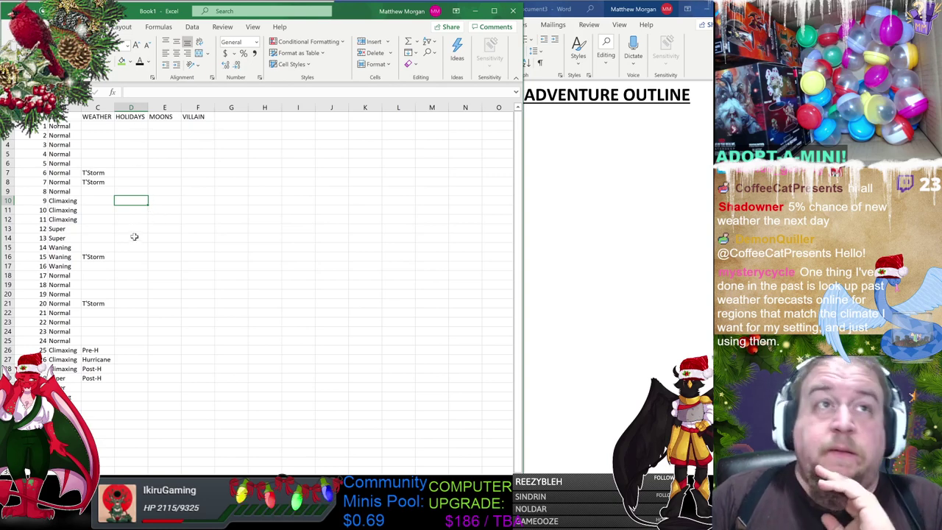
{"action": "left_click", "coordinate": [127, 171]}
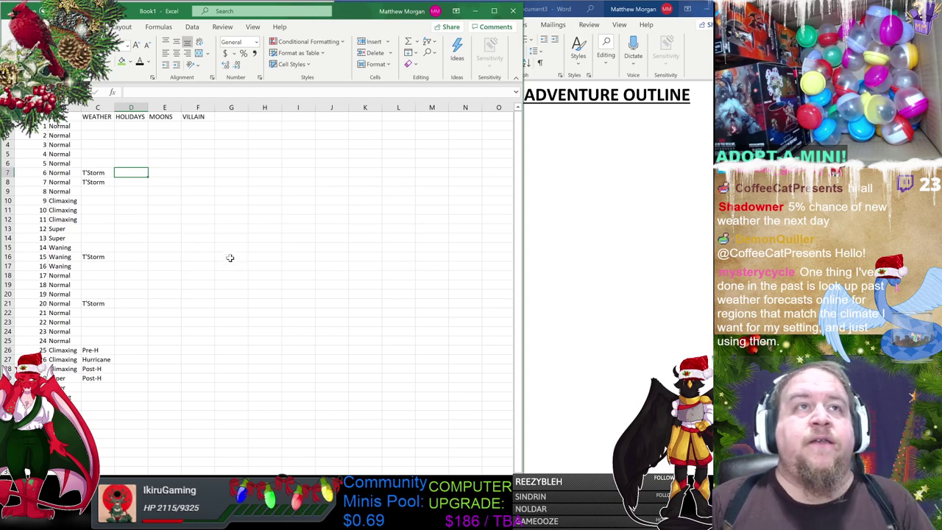
{"action": "left_click", "coordinate": [133, 126]}
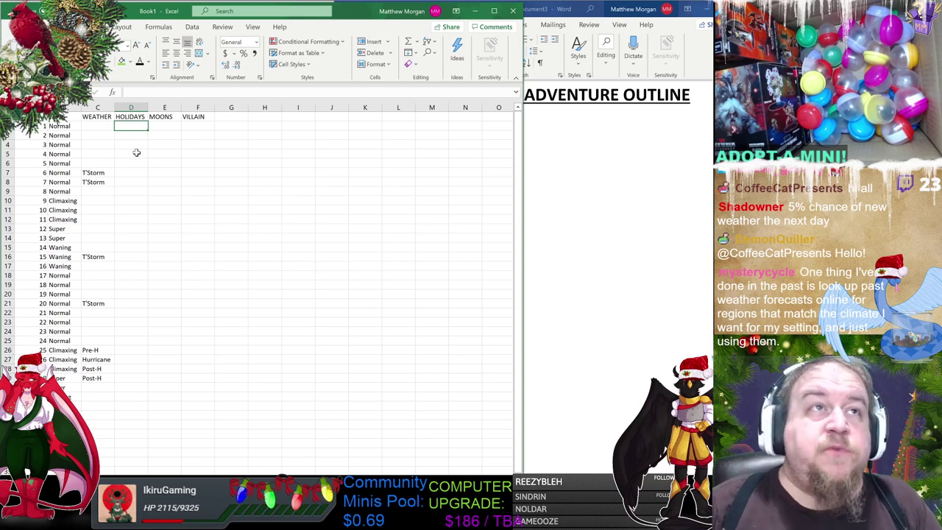
Mark days 1–2 and 8–9 as Weekend under HOLIDAYS.
{"action": "type", "text": "W"}
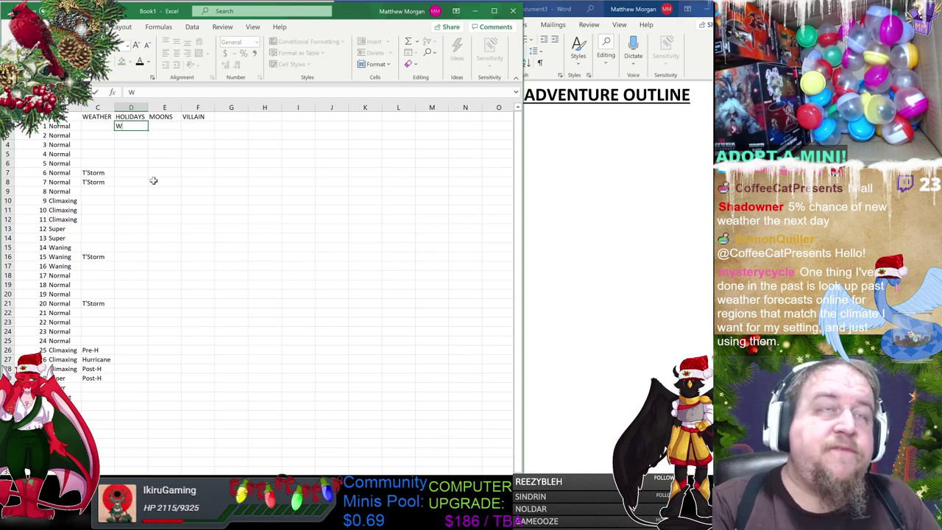
{"action": "type", "text": "eekend"}
{"action": "key", "text": "Return"}
{"action": "type", "text": "Week"}
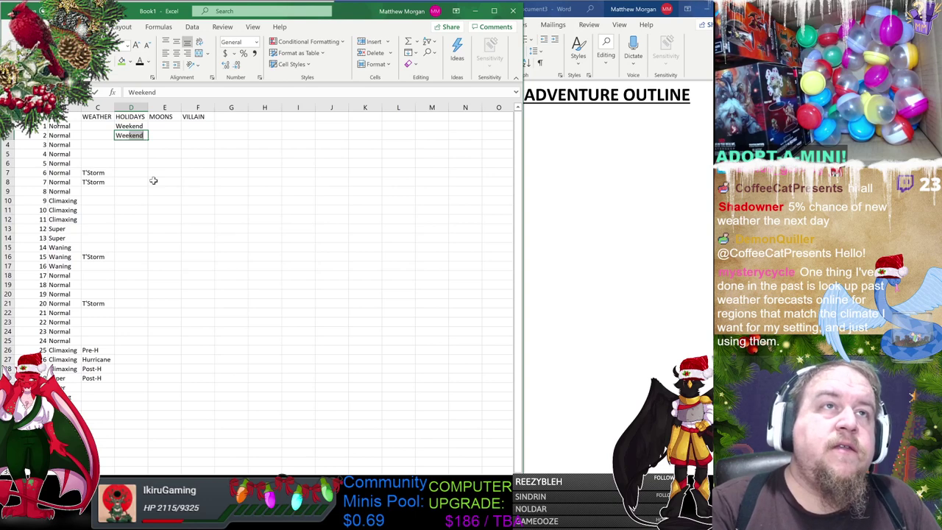
{"action": "key", "text": "Return"}
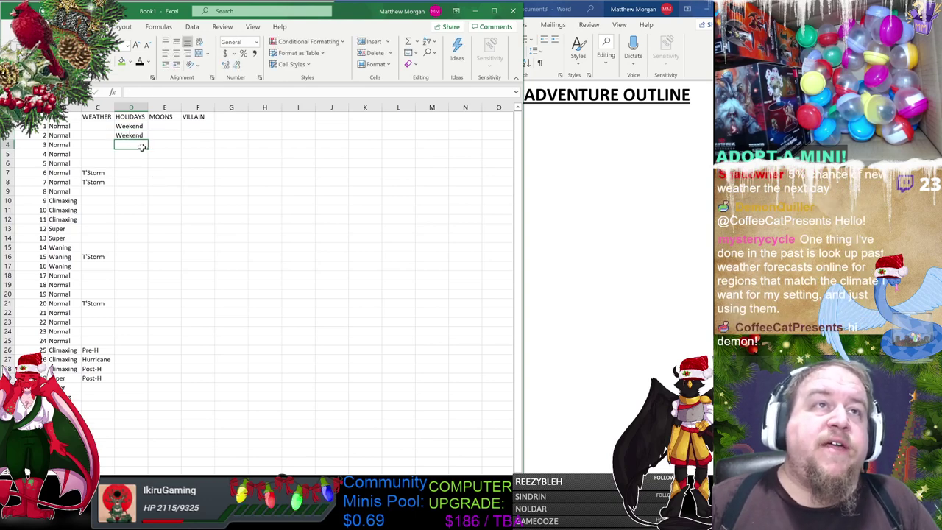
{"action": "left_click_drag", "start_coordinate": [136, 145], "coordinate": [135, 181]}
{"action": "left_click", "coordinate": [137, 190]}
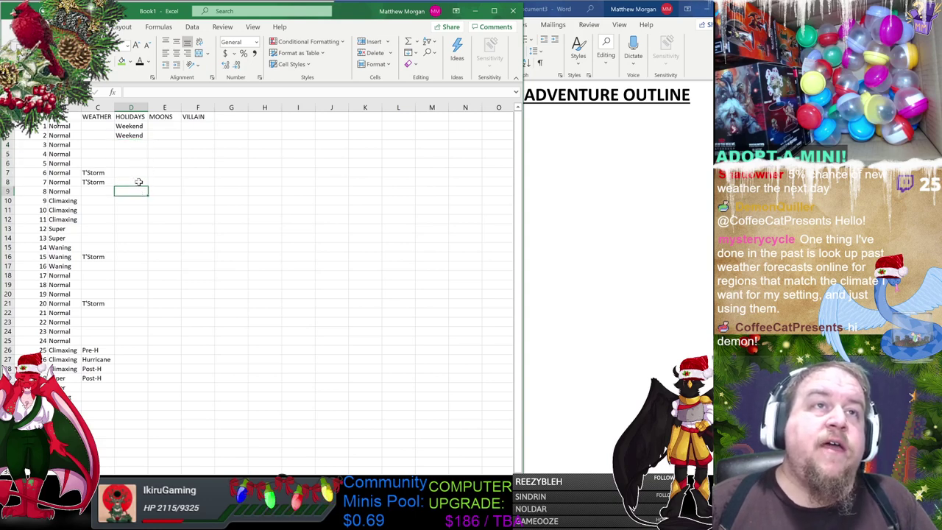
{"action": "type", "text": "Weekend"}
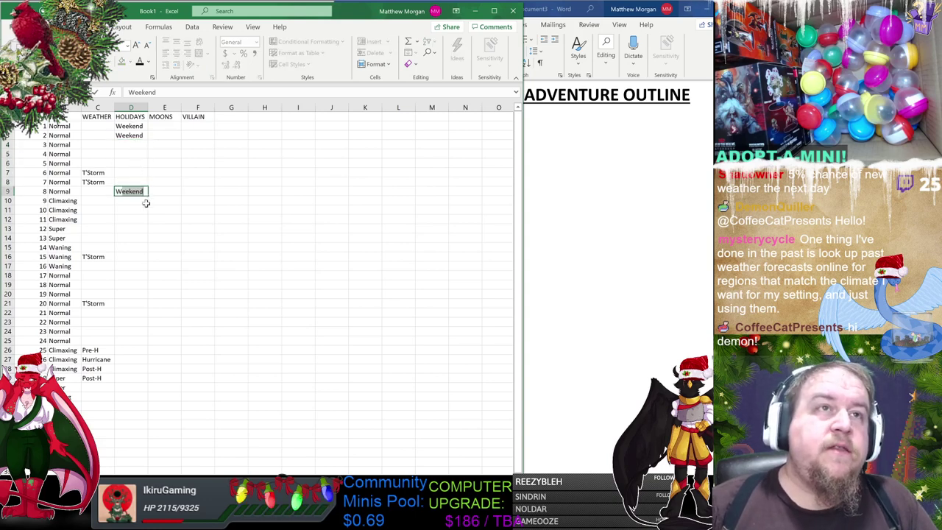
{"action": "key", "text": "Return"}
{"action": "type", "text": "Weekend"}
Mark days 15 and 16 as Weekend.
{"action": "left_click_drag", "start_coordinate": [138, 209], "coordinate": [135, 244]}
{"action": "left_click", "coordinate": [135, 256]}
{"action": "type", "text": "W"}
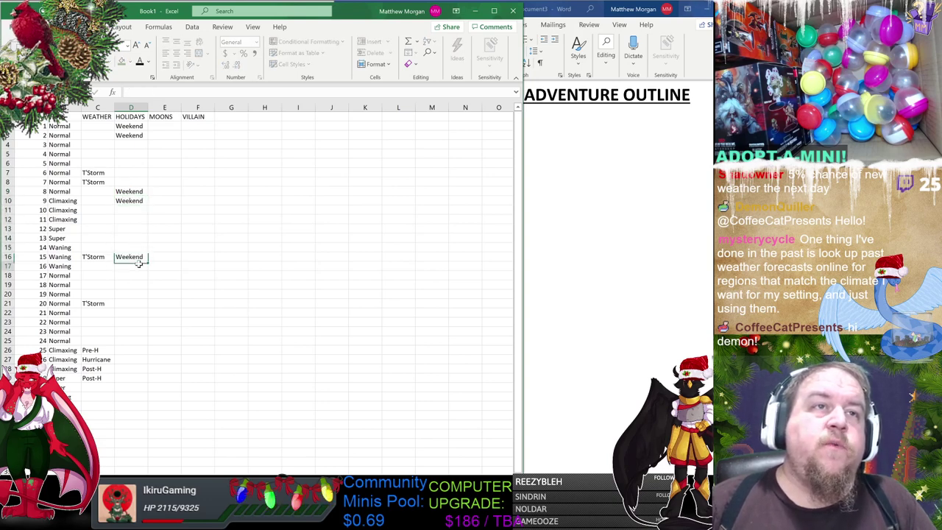
{"action": "key", "text": "Return"}
{"action": "type", "text": "Weekend"}
{"action": "key", "text": "Return"}
Mark days 22–23 and the final two days, 29–30, as Weekend.
{"action": "left_click_drag", "start_coordinate": [139, 287], "coordinate": [138, 318]}
{"action": "left_click", "coordinate": [139, 324]}
{"action": "type", "text": "W"}
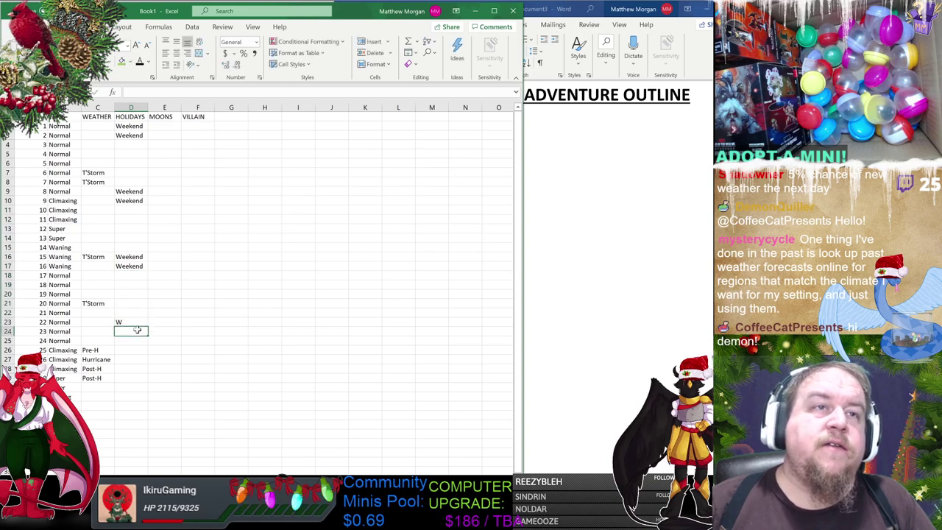
{"action": "type", "text": "e"}
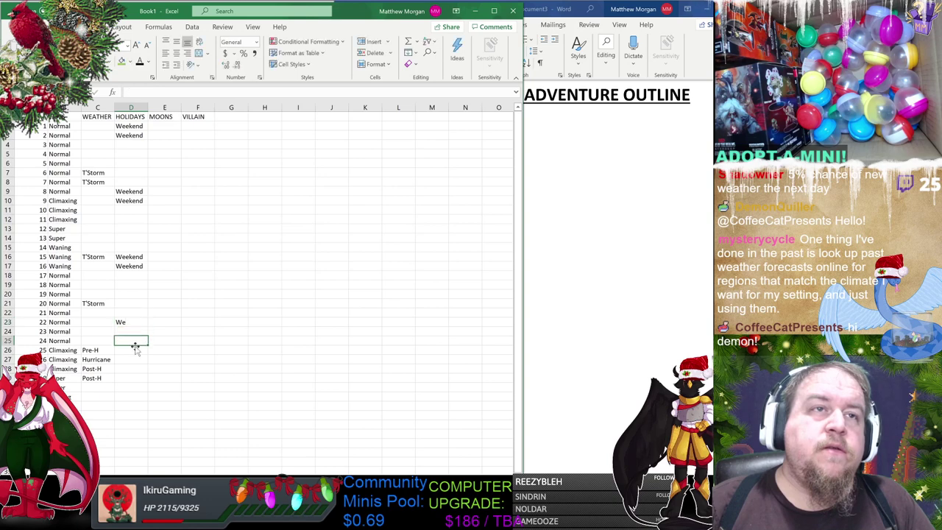
{"action": "key", "text": "BackSpace"}
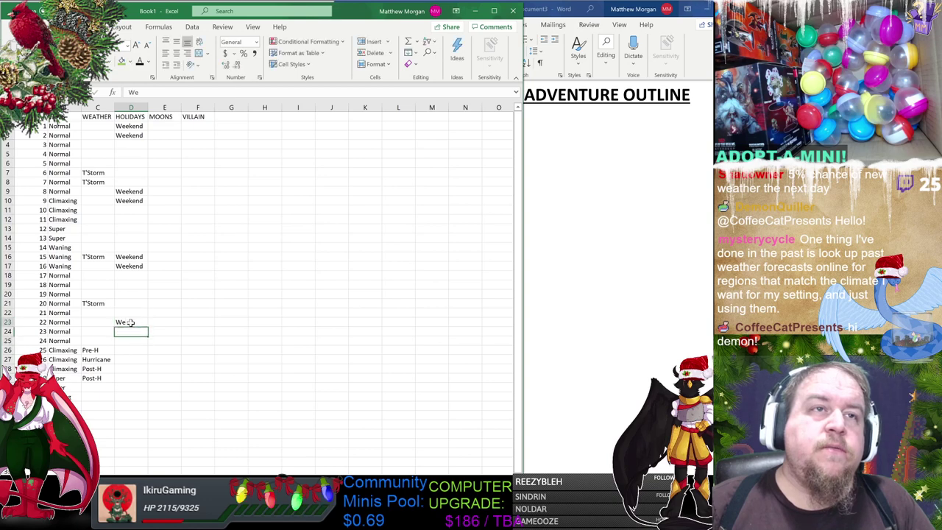
{"action": "type", "text": "eekend"}
{"action": "key", "text": "Return"}
{"action": "type", "text": "Weekend"}
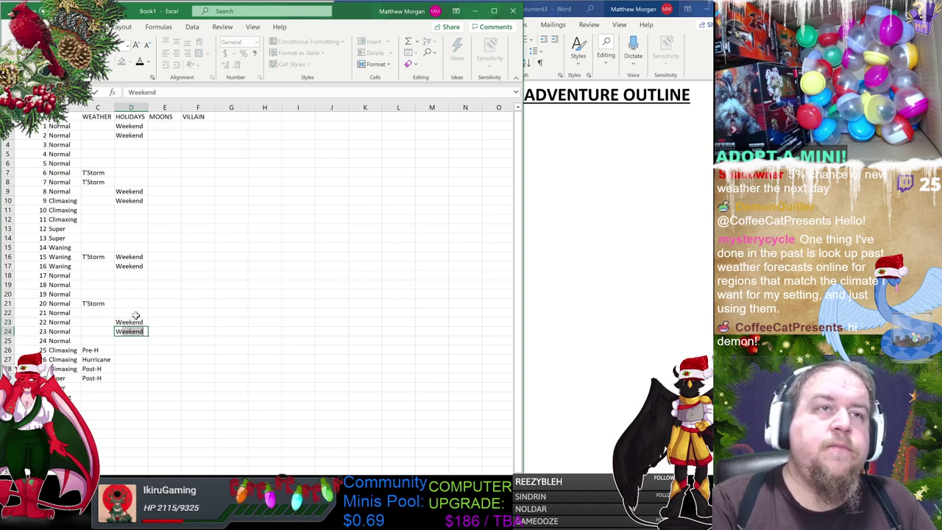
{"action": "key", "text": "Return"}
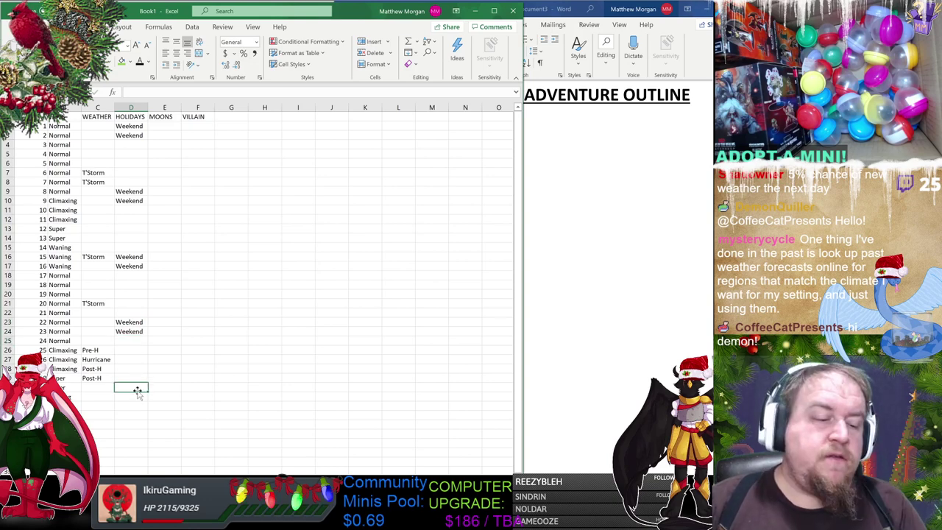
{"action": "type", "text": "Weekend"}
{"action": "key", "text": "Return"}
{"action": "type", "text": "Weekend"}
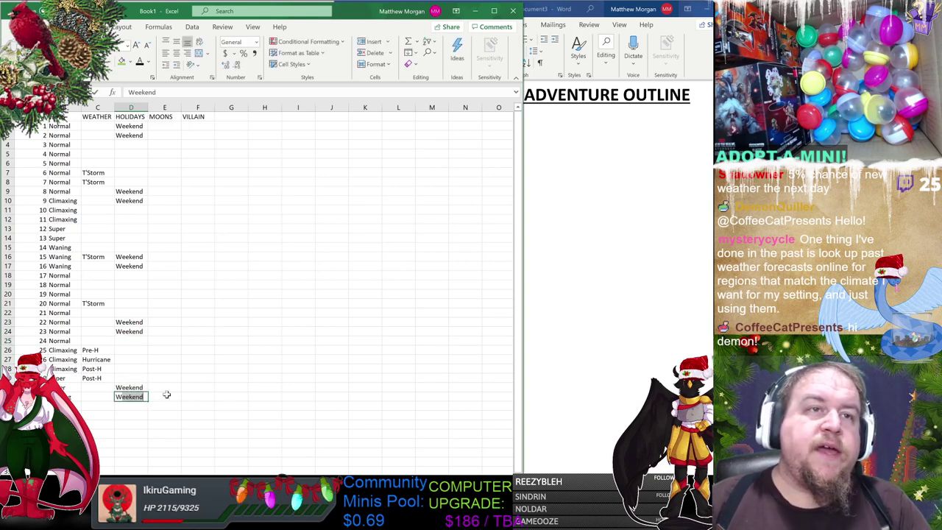
{"action": "key", "text": "Return"}
{"action": "left_click", "coordinate": [197, 387]}
{"action": "left_click", "coordinate": [321, 351]}
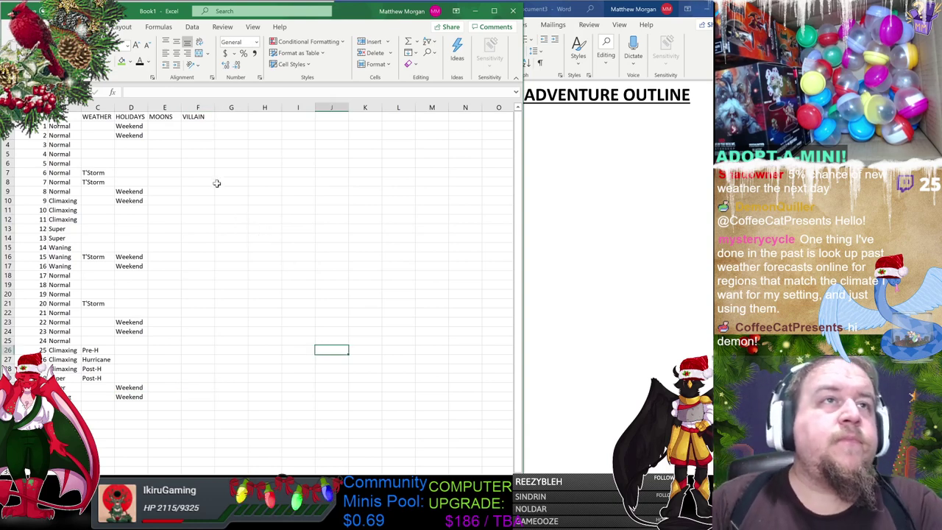
Enter High Feast for day 7 and High Fast for day 10 under HOLIDAYS.
{"action": "left_click", "coordinate": [135, 180]}
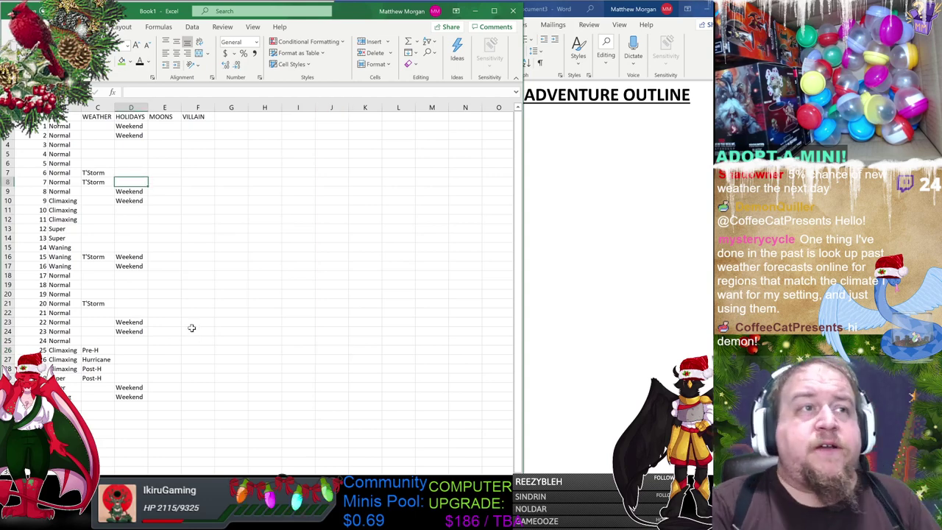
{"action": "type", "text": "High F"}
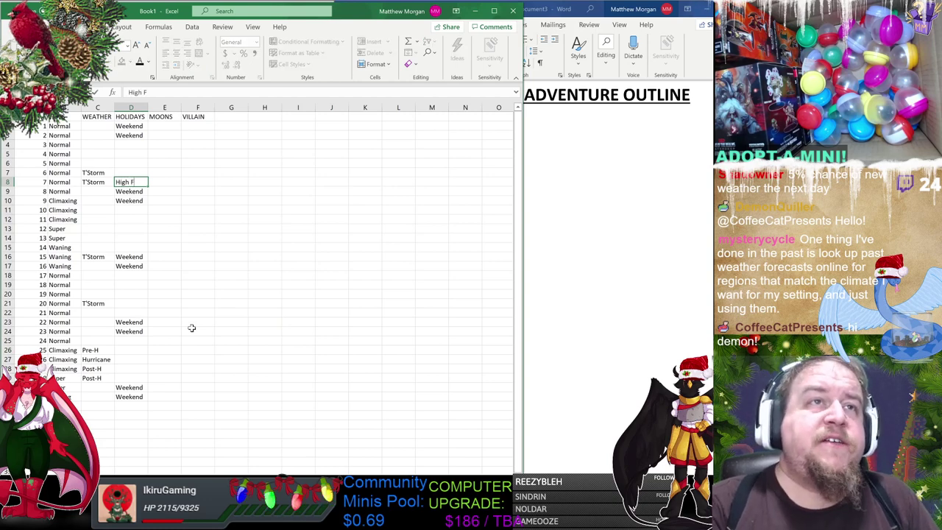
{"action": "type", "text": "east"}
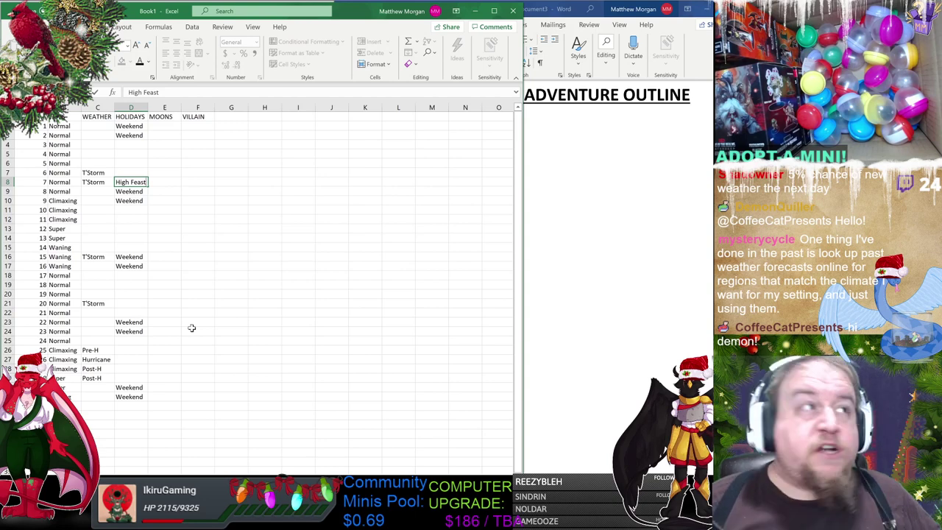
{"action": "left_click", "coordinate": [212, 219]}
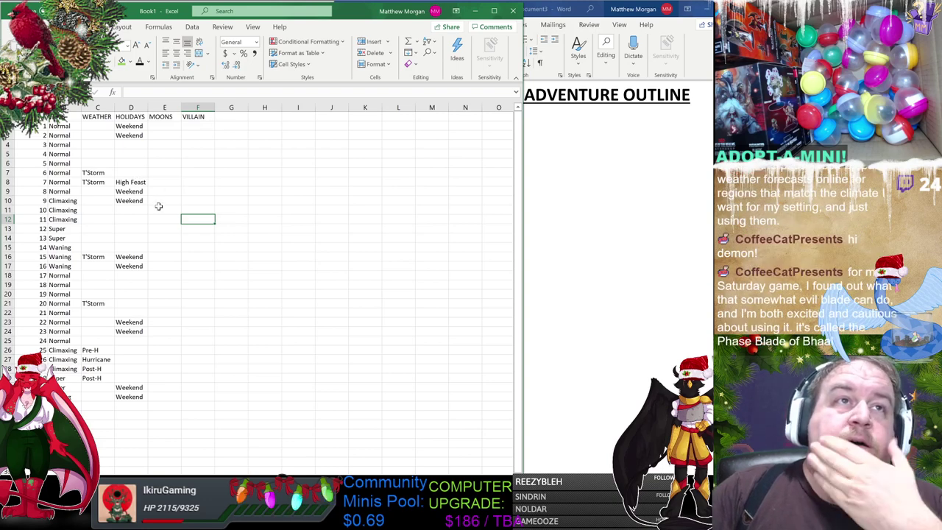
{"action": "left_click", "coordinate": [132, 210]}
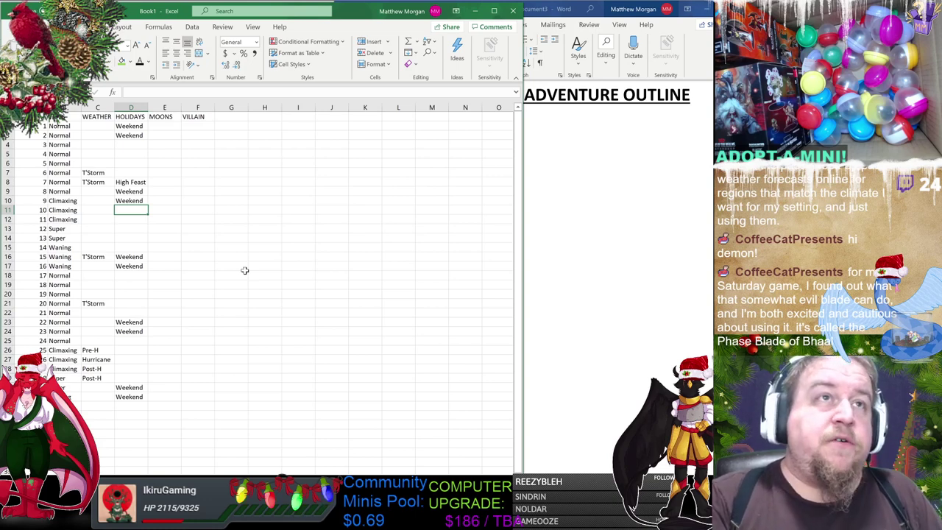
{"action": "type", "text": "High Fast"}
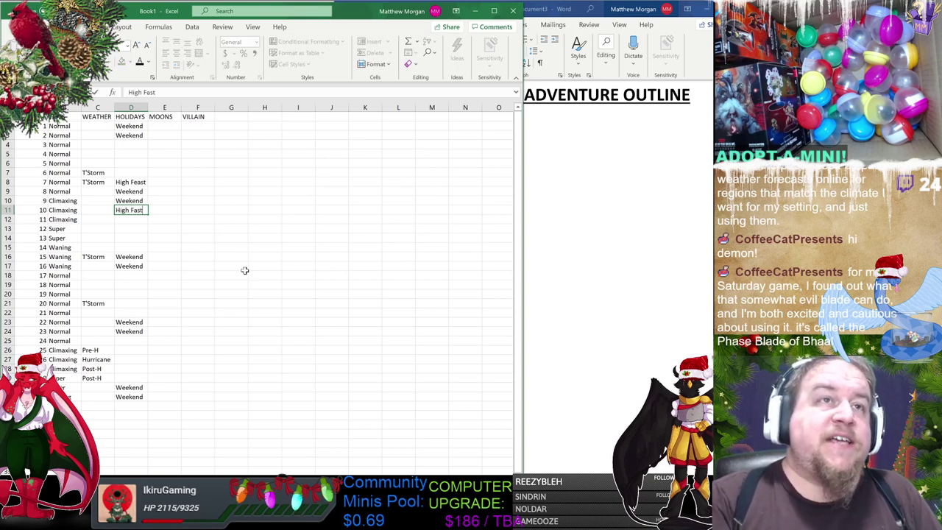
{"action": "left_click", "coordinate": [164, 247]}
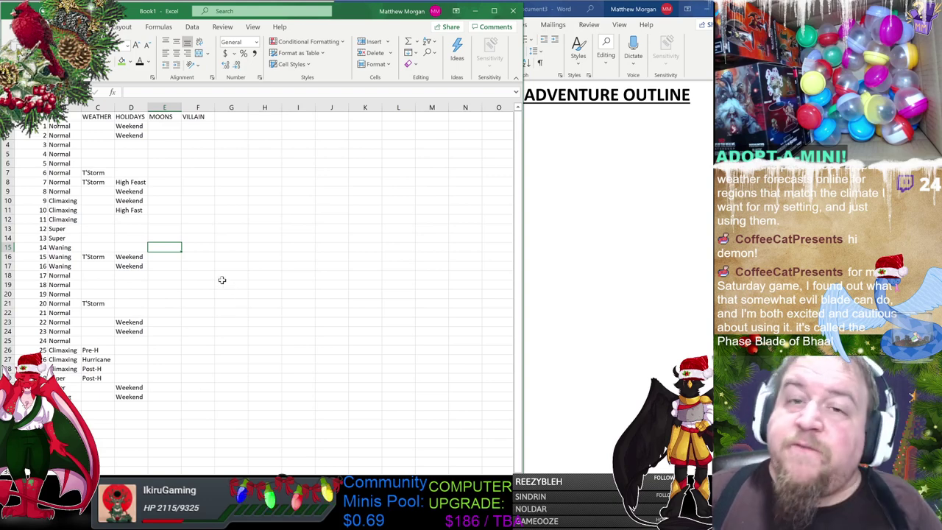
Enter High Fast for day 11 and paste it down through days 12–14.
{"action": "left_click", "coordinate": [137, 219]}
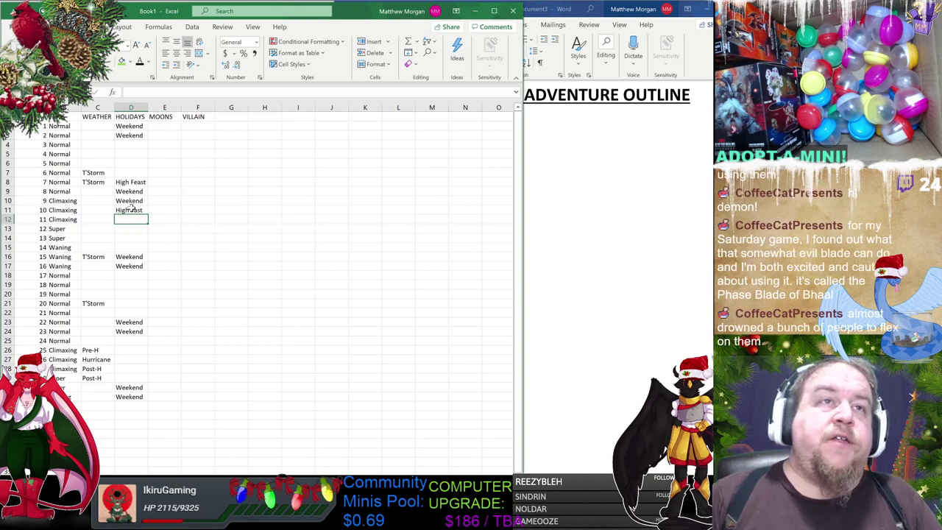
{"action": "type", "text": "H"}
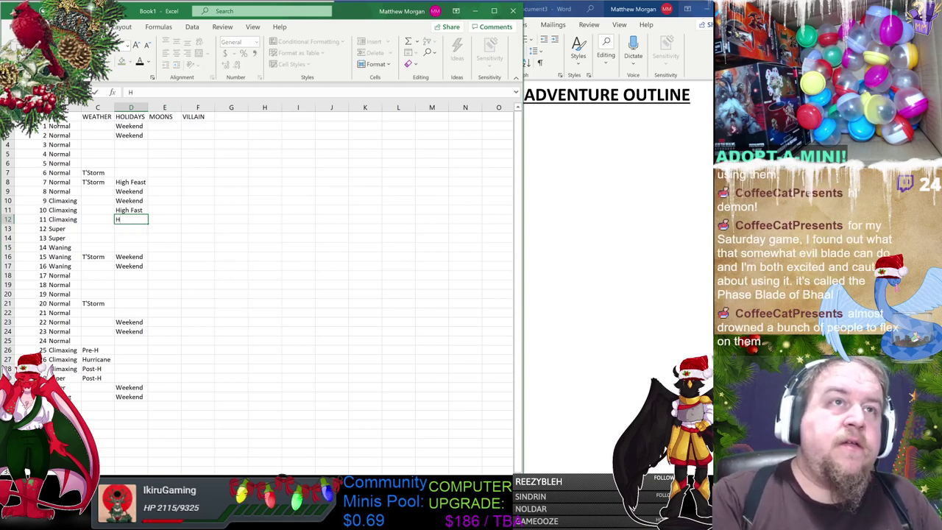
{"action": "type", "text": "igh Fast"}
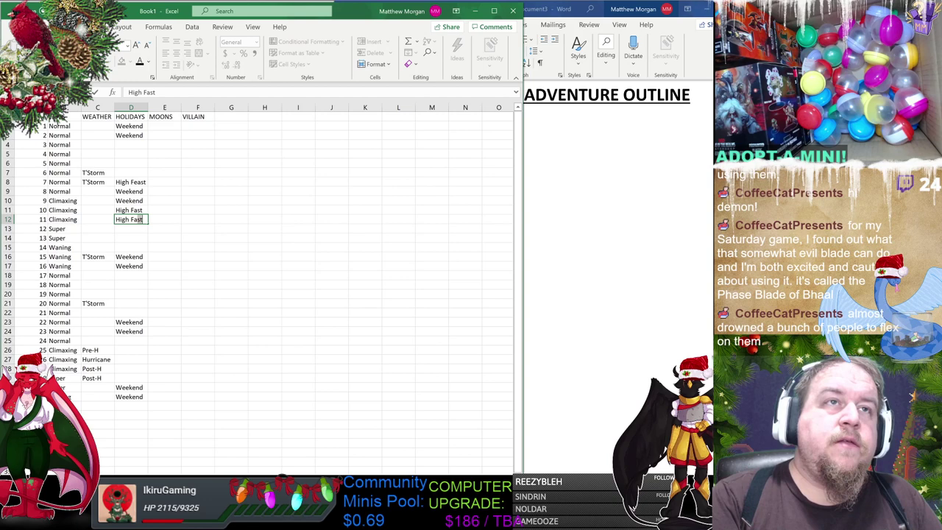
{"action": "key", "text": "Return"}
{"action": "left_click", "coordinate": [135, 219]}
{"action": "key", "text": "ctrl+c"}
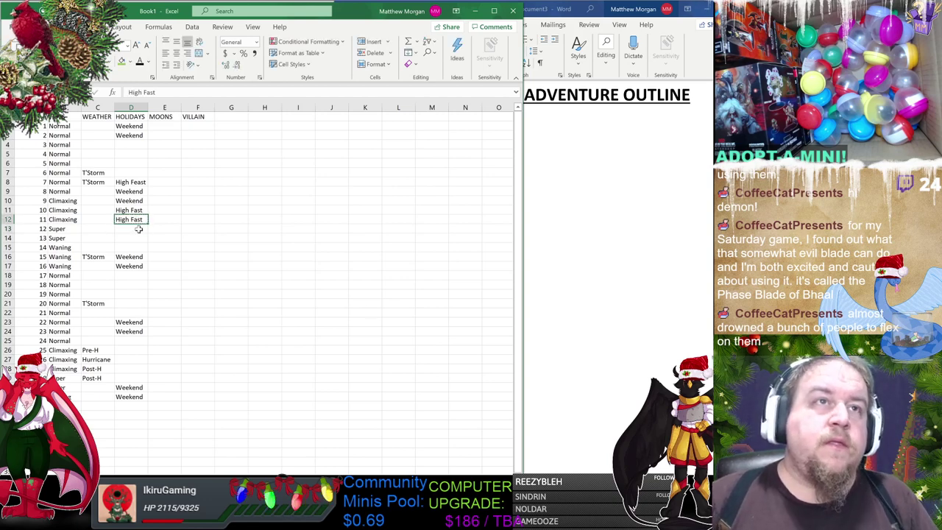
{"action": "left_click", "coordinate": [135, 228]}
{"action": "key", "text": "ctrl+v"}
{"action": "left_click", "coordinate": [136, 238]}
{"action": "key", "text": "ctrl+v"}
{"action": "left_click", "coordinate": [135, 248]}
{"action": "key", "text": "ctrl+v"}
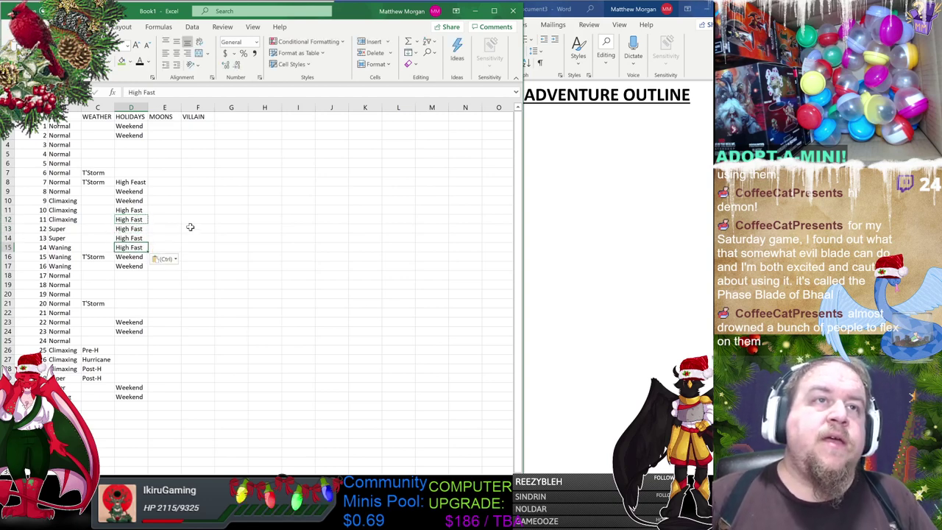
{"action": "left_click", "coordinate": [195, 219]}
Change day 14's holiday to HF/OpenW, then review the HOLIDAYS cells below it.
{"action": "left_click", "coordinate": [197, 256]}
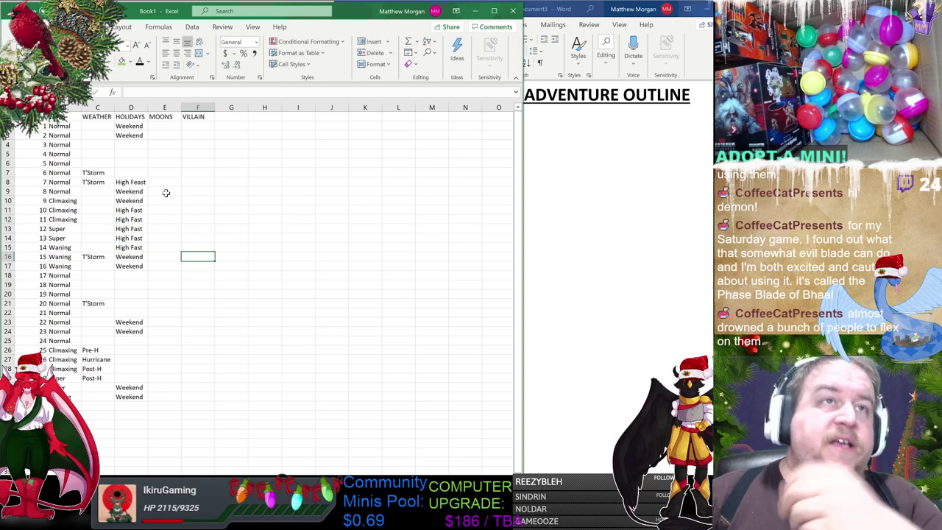
{"action": "double_click", "coordinate": [136, 248]}
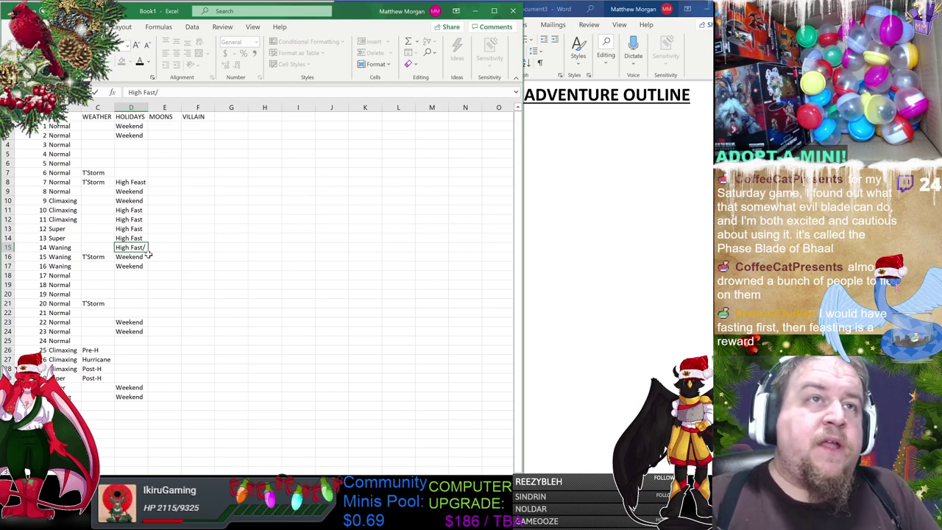
{"action": "key", "text": "BackSpace"}
{"action": "key", "text": "BackSpace"}
{"action": "key", "text": "BackSpace"}
{"action": "key", "text": "BackSpace"}
{"action": "key", "text": "BackSpace"}
{"action": "key", "text": "BackSpace"}
{"action": "key", "text": "BackSpace"}
{"action": "key", "text": "BackSpace"}
{"action": "key", "text": "BackSpace"}
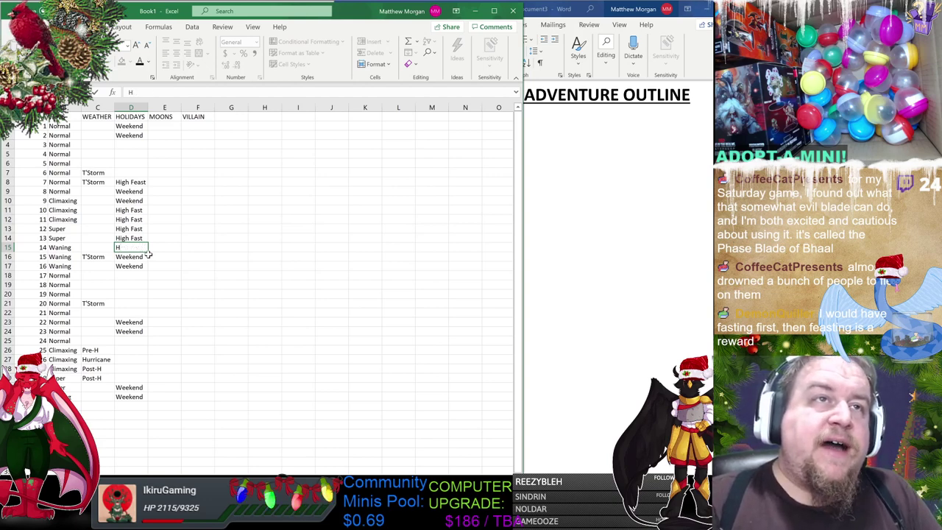
{"action": "type", "text": "F/O"}
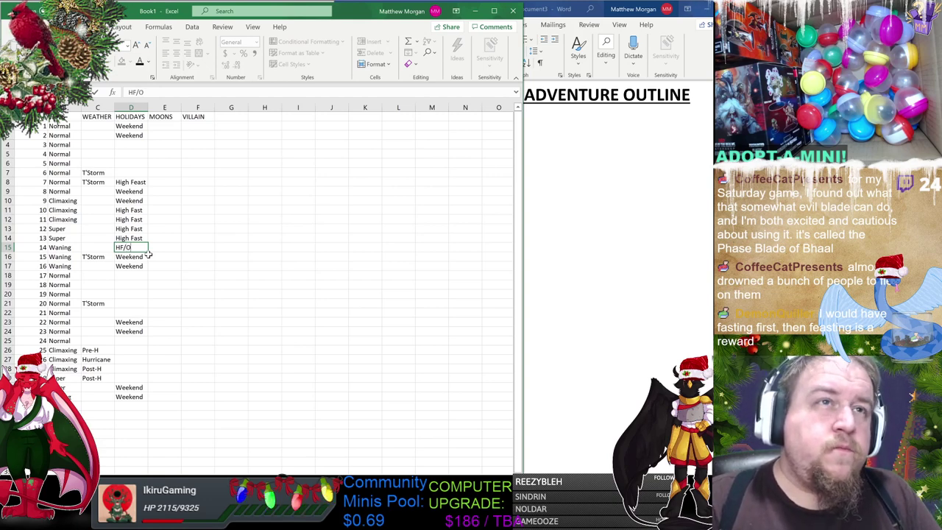
{"action": "type", "text": "penW"}
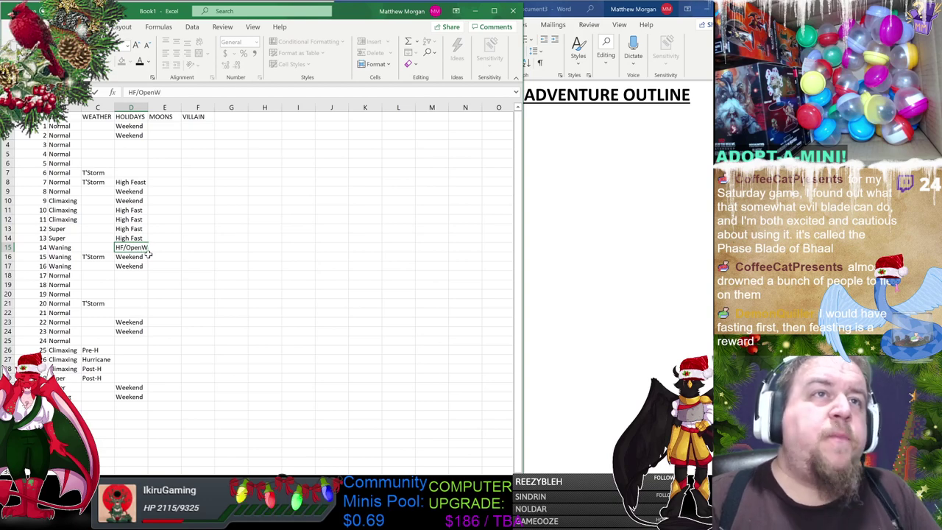
{"action": "left_click", "coordinate": [184, 266]}
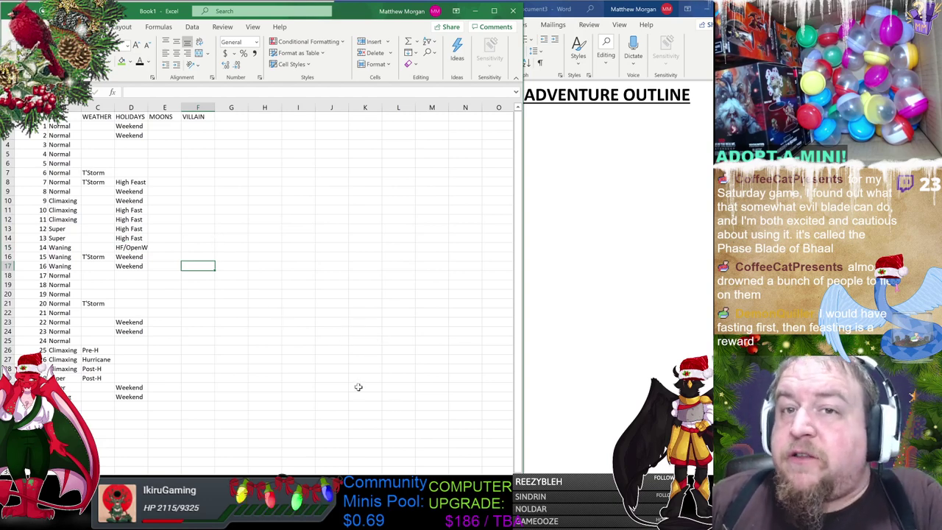
{"action": "left_click", "coordinate": [171, 312]}
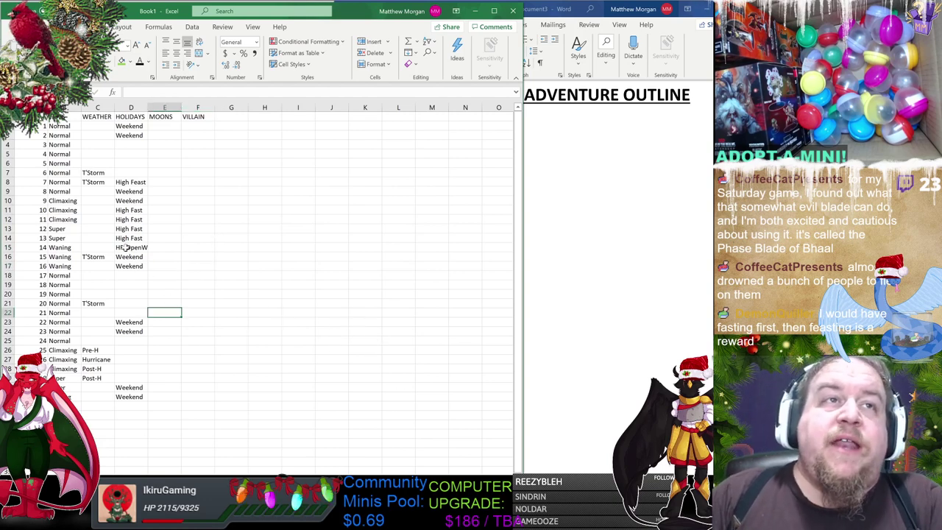
{"action": "left_click", "coordinate": [126, 249]}
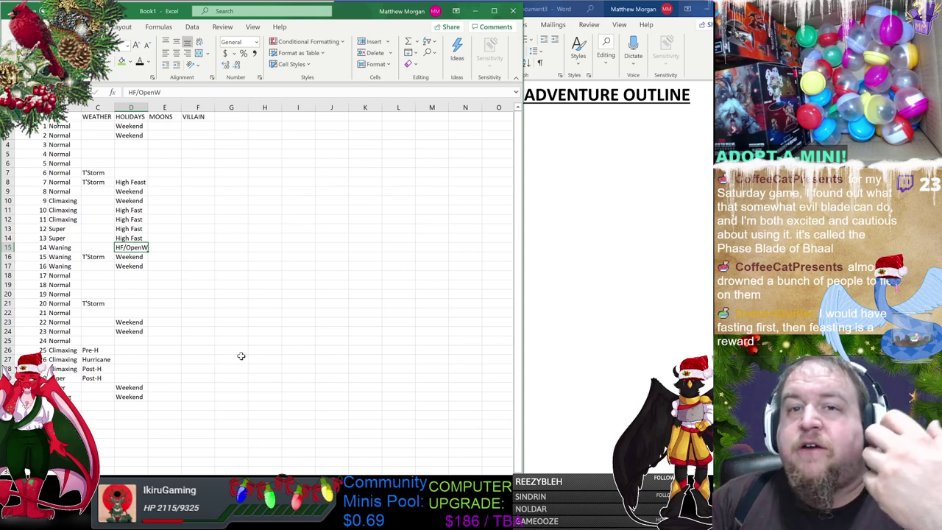
{"action": "left_click", "coordinate": [164, 265]}
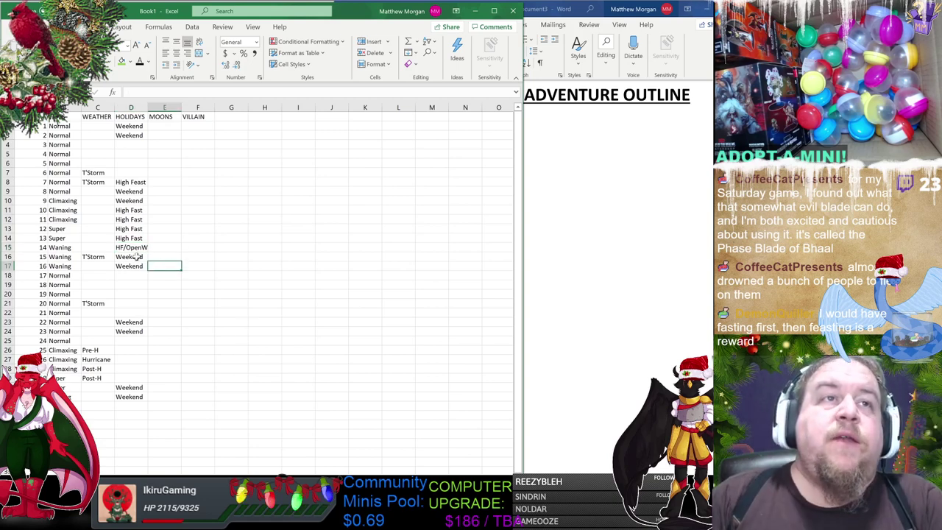
{"action": "left_click_drag", "start_coordinate": [136, 258], "coordinate": [132, 400]}
{"action": "left_click", "coordinate": [298, 294]}
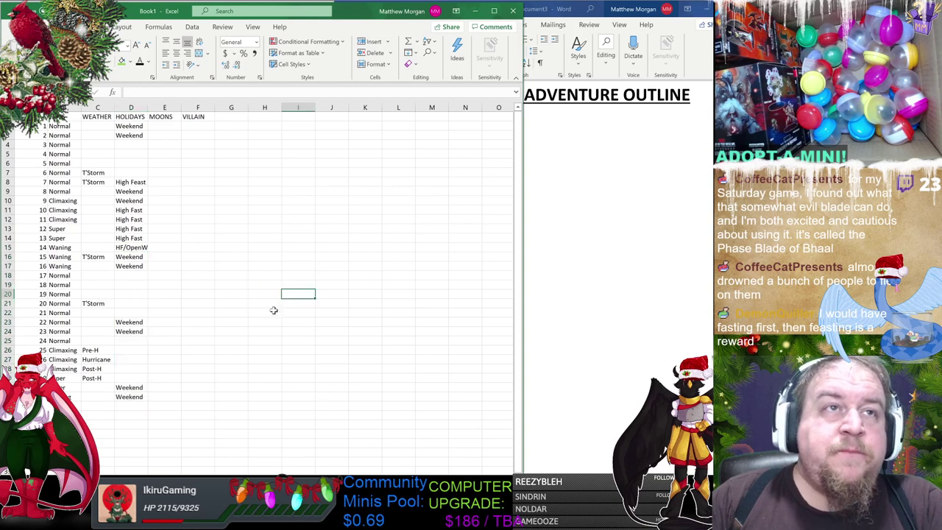
{"action": "left_click", "coordinate": [131, 359]}
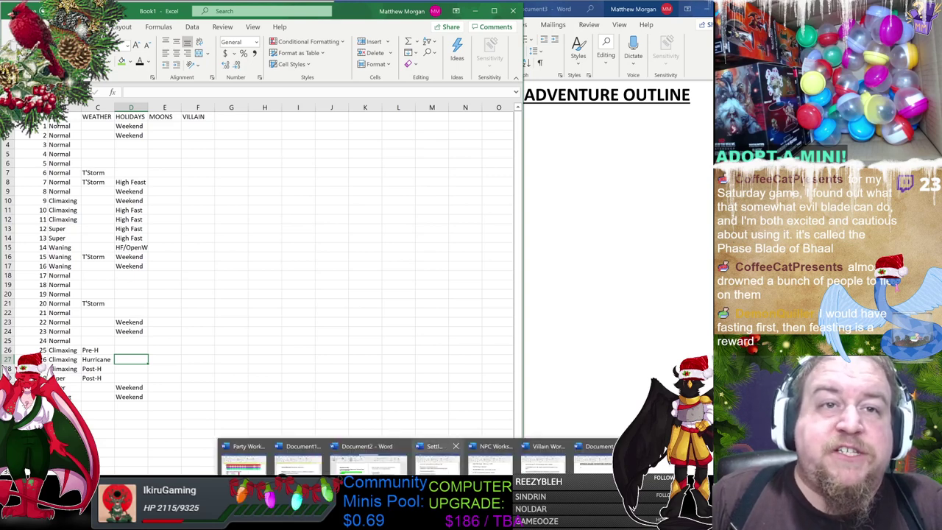
{"action": "left_click", "coordinate": [342, 457]}
{"action": "left_click_drag", "start_coordinate": [526, 365], "coordinate": [572, 365]}
{"action": "left_click_drag", "start_coordinate": [480, 308], "coordinate": [464, 324]}
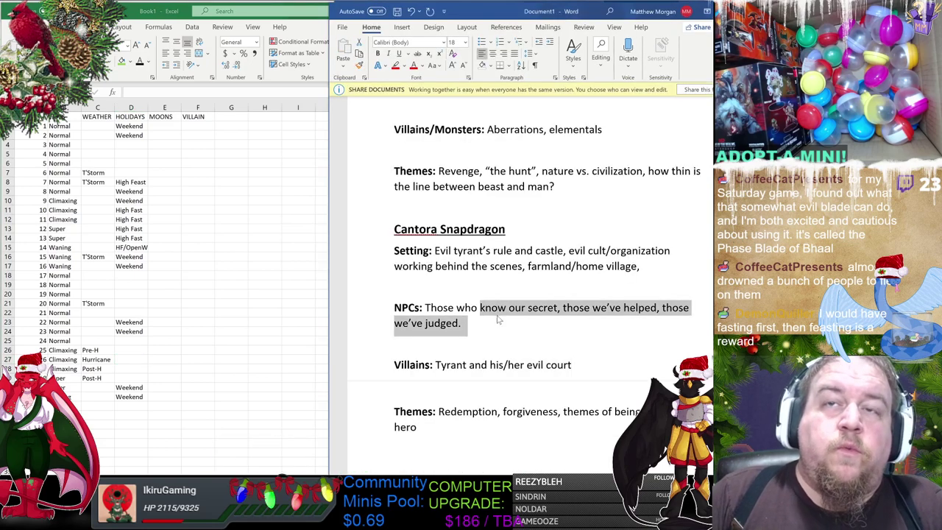
{"action": "left_click_drag", "start_coordinate": [514, 251], "coordinate": [600, 266]}
{"action": "left_click_drag", "start_coordinate": [527, 187], "coordinate": [556, 190]}
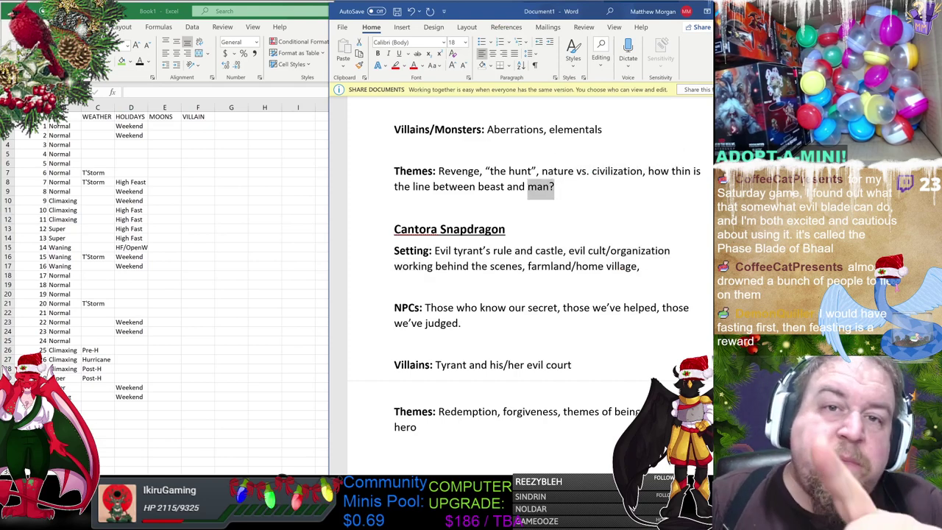
{"action": "key", "text": "Right"}
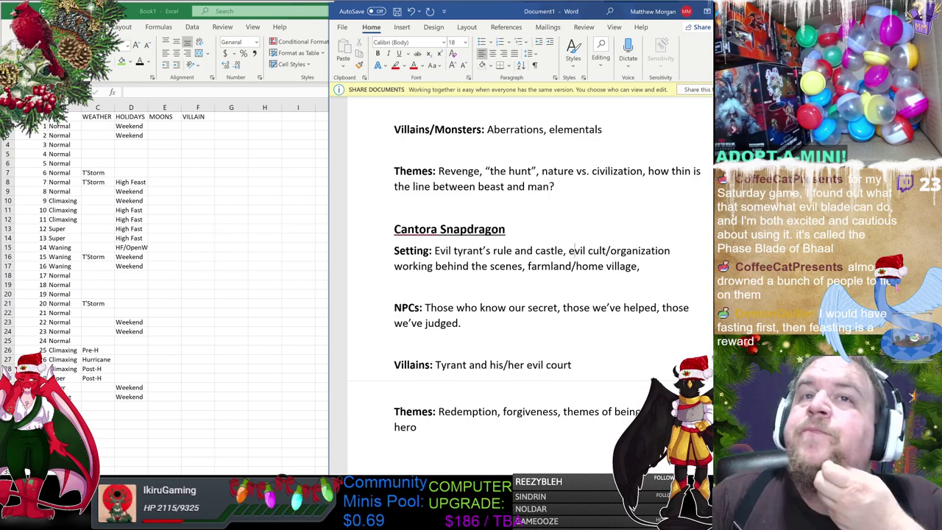
{"action": "scroll", "coordinate": [530, 287], "scroll_direction": "down", "scroll_amount": 4}
{"action": "scroll", "coordinate": [530, 287], "scroll_direction": "down", "scroll_amount": 4}
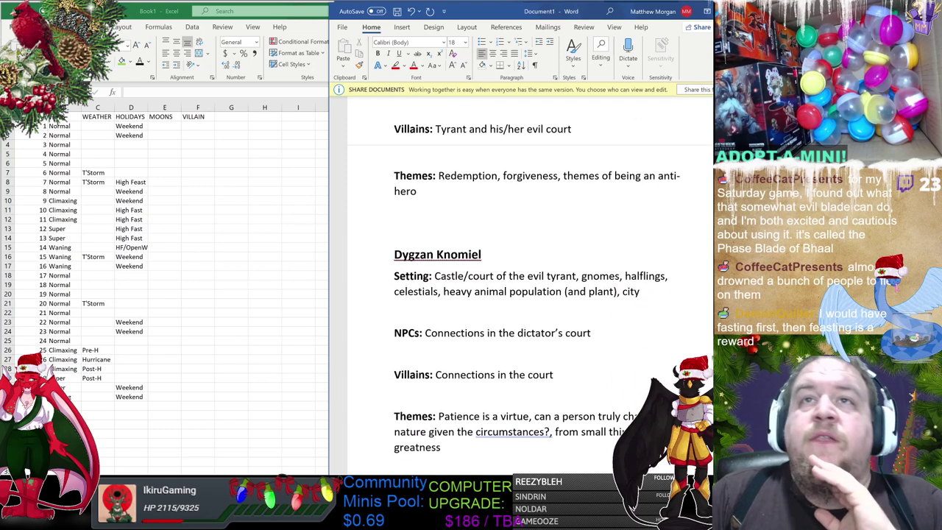
{"action": "scroll", "coordinate": [530, 287], "scroll_direction": "up", "scroll_amount": 4}
{"action": "scroll", "coordinate": [530, 287], "scroll_direction": "up", "scroll_amount": 2}
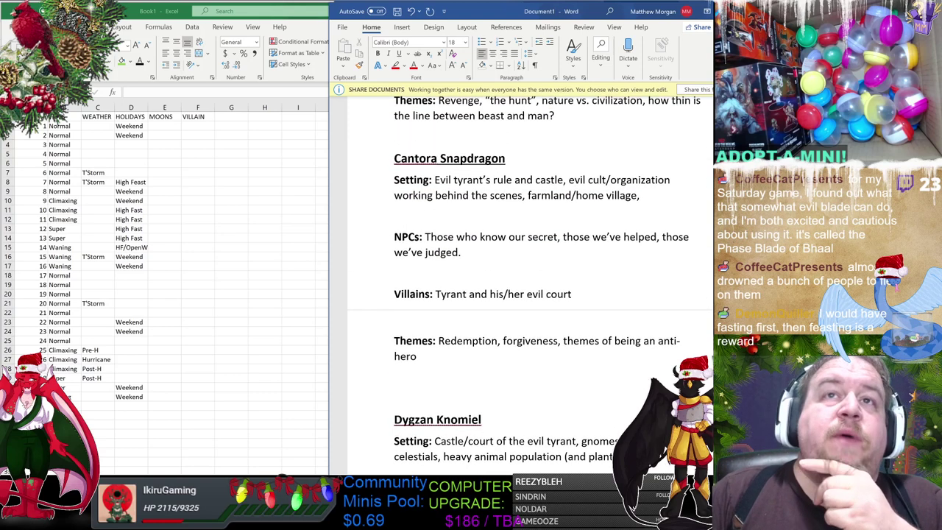
{"action": "left_click_drag", "start_coordinate": [435, 180], "coordinate": [419, 357]}
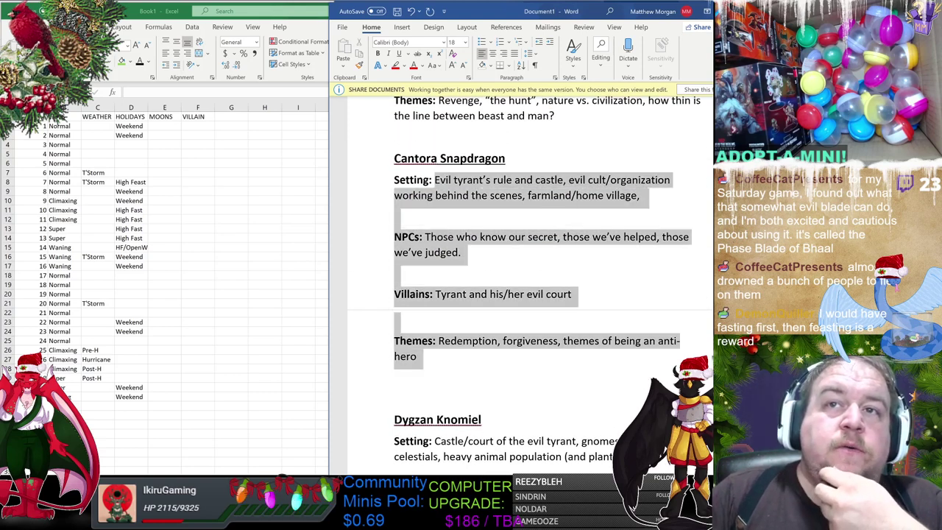
{"action": "left_click", "coordinate": [503, 187]}
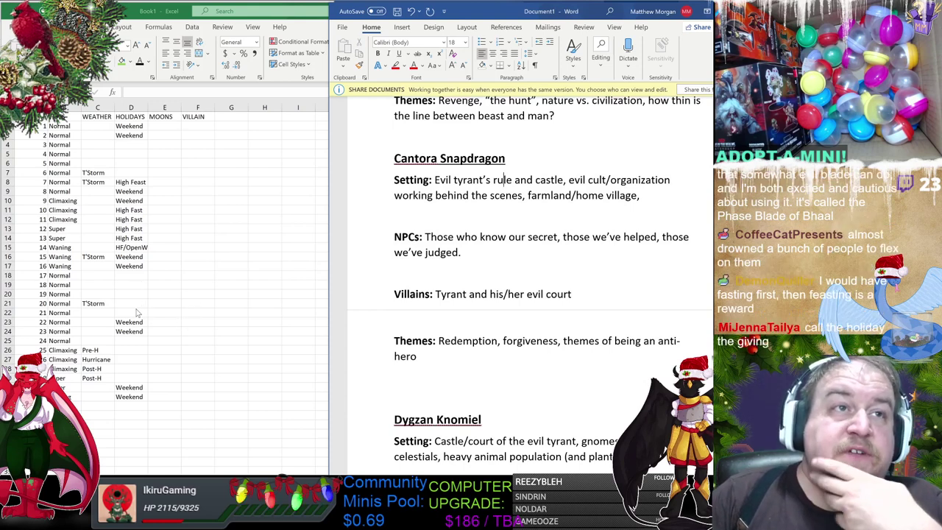
{"action": "left_click", "coordinate": [139, 358]}
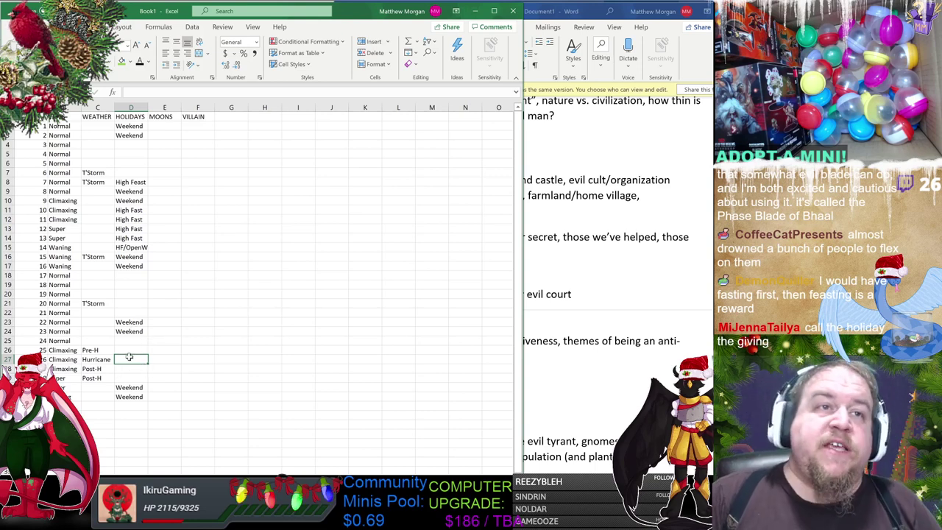
Enter Planting for day 26 in D27, then trim it to Plantime.
{"action": "type", "text": "Planting"}
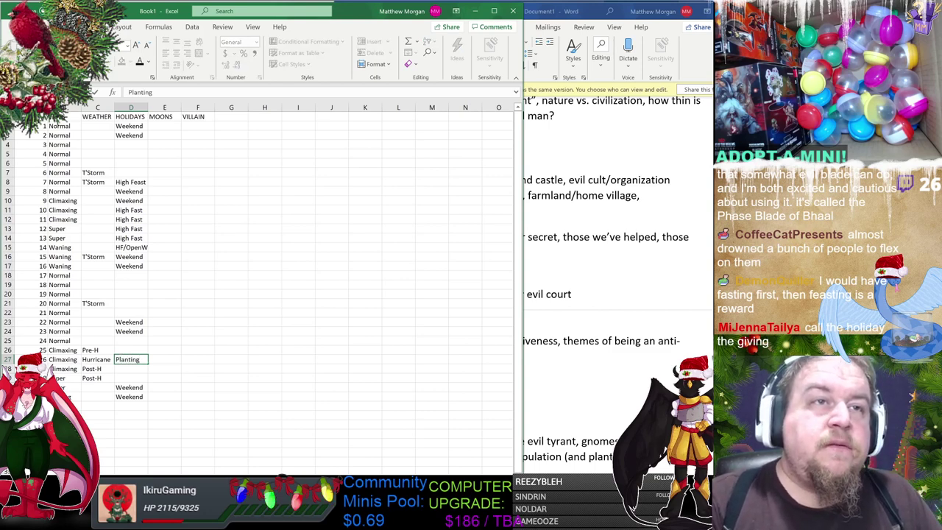
{"action": "key", "text": "BackSpace"}
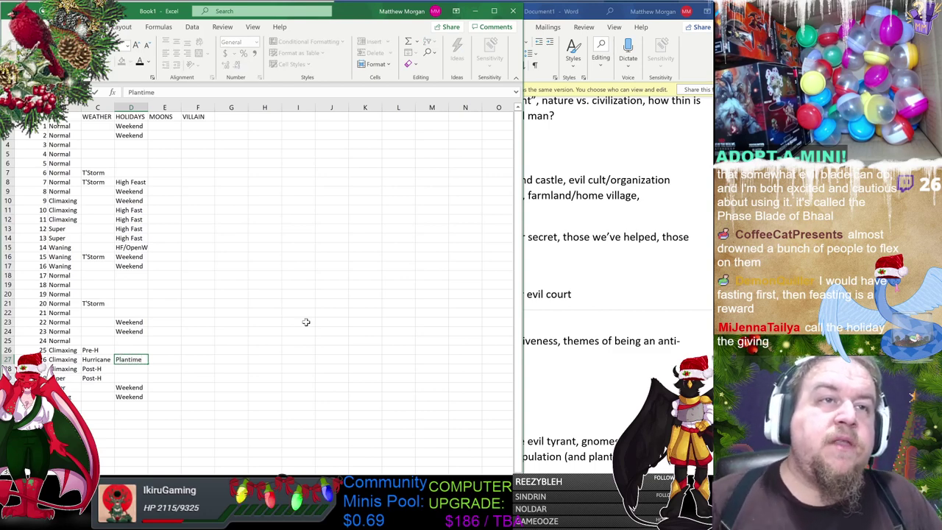
{"action": "key", "text": "Return"}
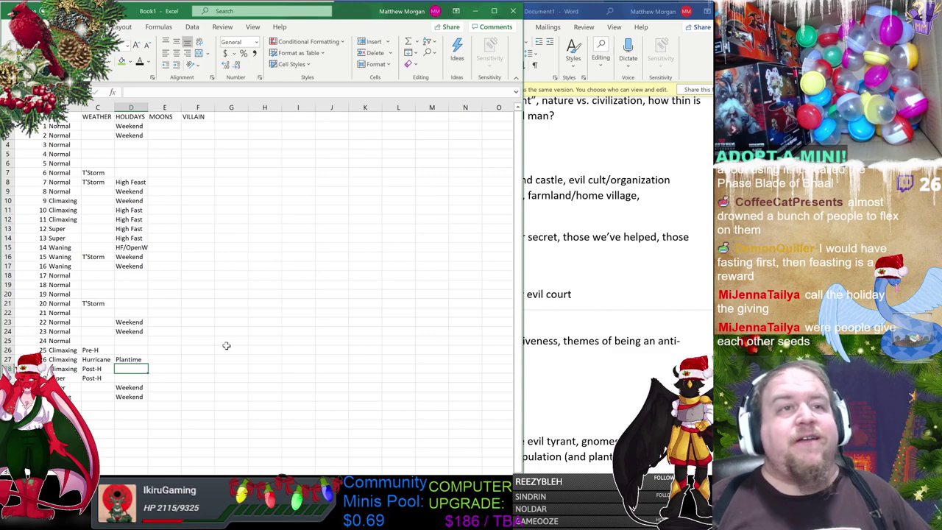
{"action": "left_click", "coordinate": [183, 183]}
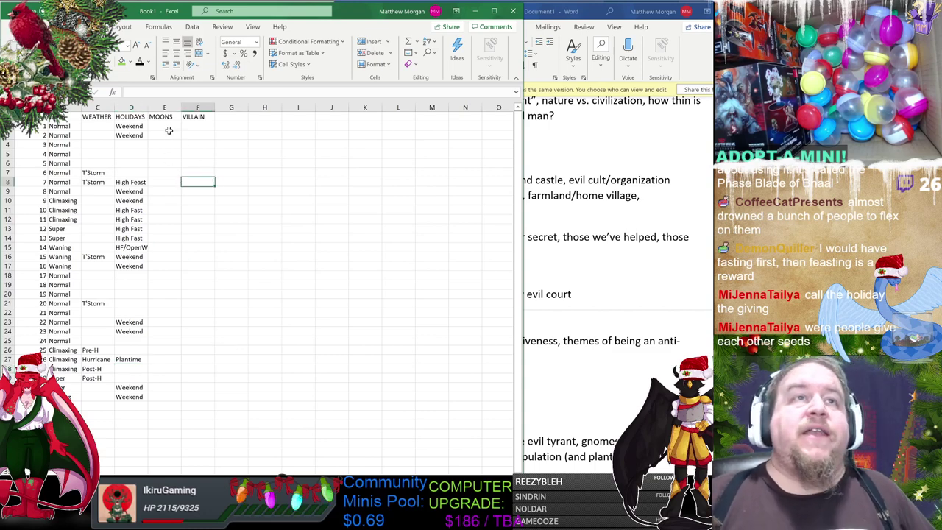
After sizing up the MOONS column's days, overwrite Plantime in D27 with Giving.
{"action": "left_click_drag", "start_coordinate": [169, 130], "coordinate": [181, 273]}
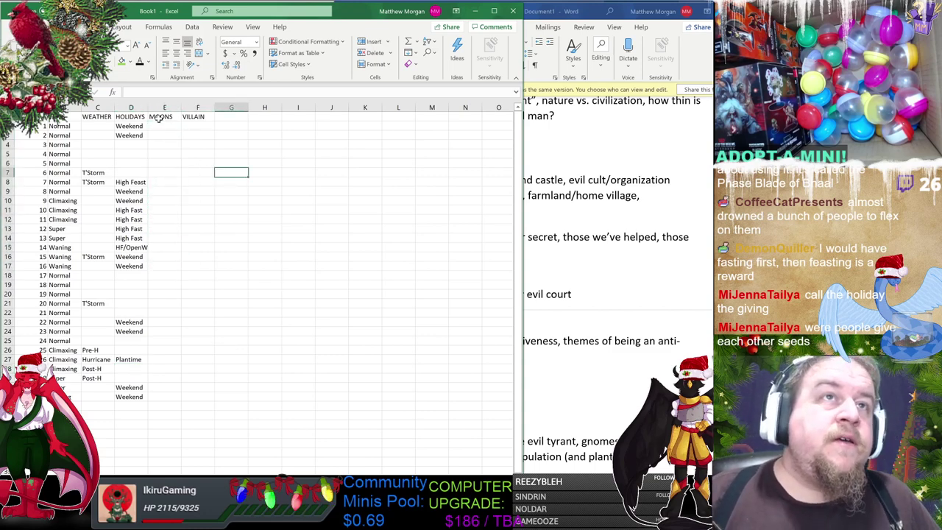
{"action": "left_click_drag", "start_coordinate": [158, 119], "coordinate": [172, 217]}
{"action": "left_click", "coordinate": [164, 154]}
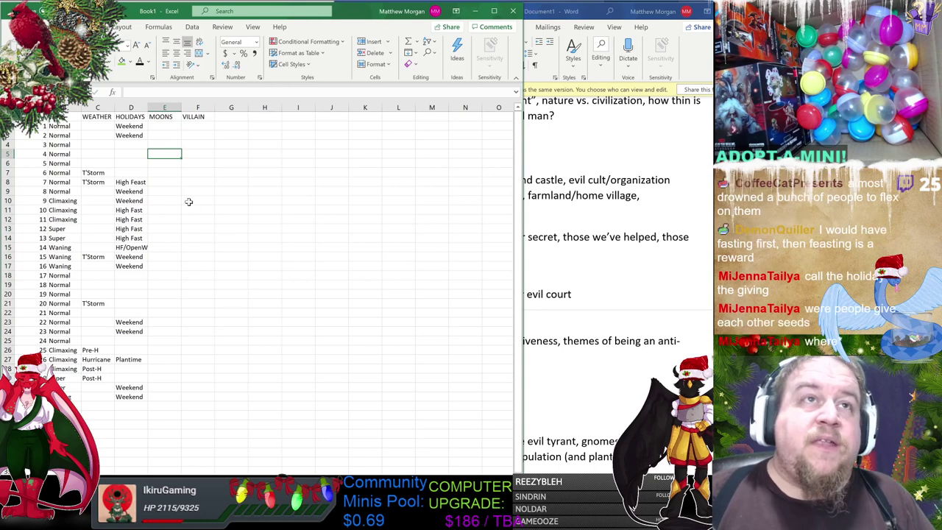
{"action": "left_click_drag", "start_coordinate": [170, 129], "coordinate": [179, 406]}
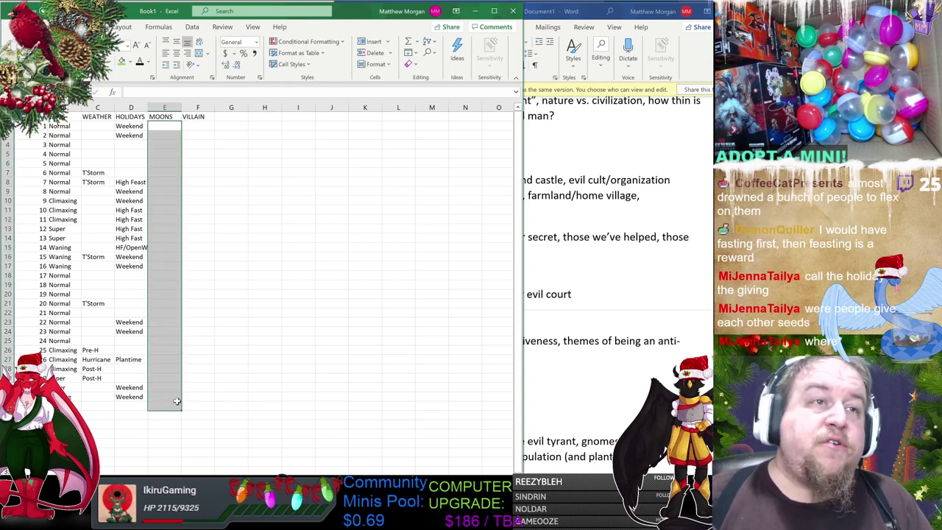
{"action": "left_click", "coordinate": [272, 269]}
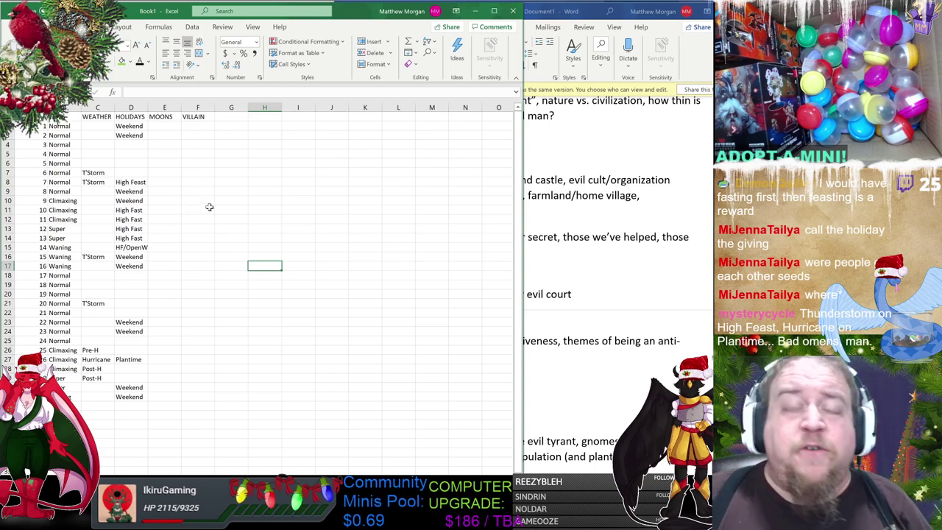
{"action": "left_click", "coordinate": [173, 144]}
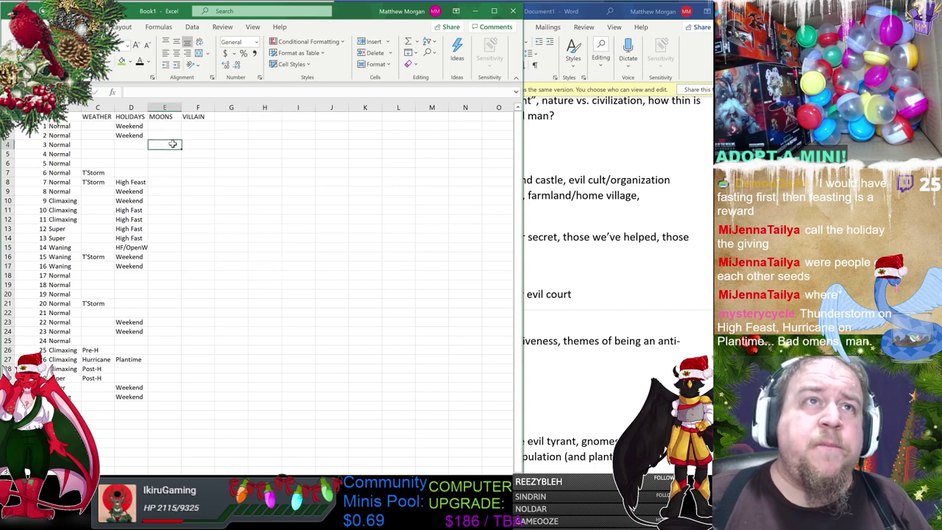
{"action": "left_click", "coordinate": [178, 128]}
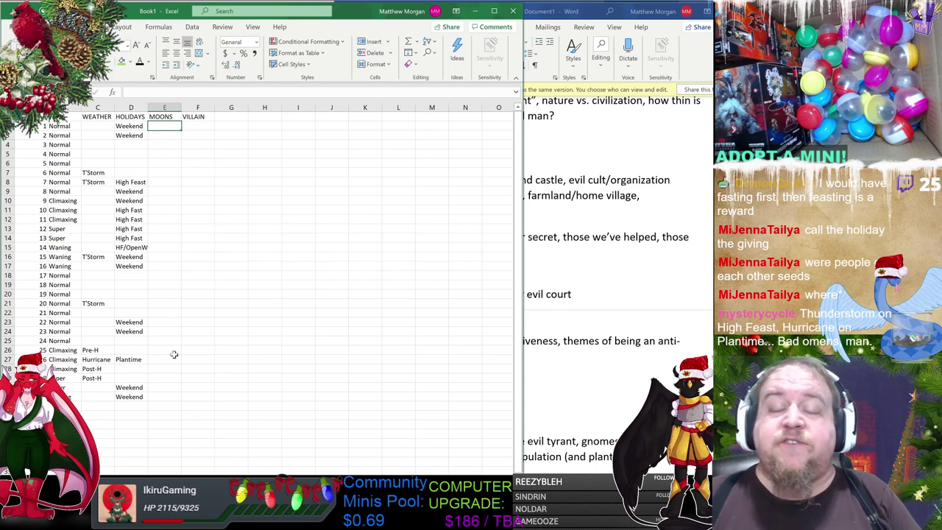
{"action": "left_click_drag", "start_coordinate": [165, 145], "coordinate": [165, 177]}
{"action": "left_click_drag", "start_coordinate": [166, 235], "coordinate": [162, 419]}
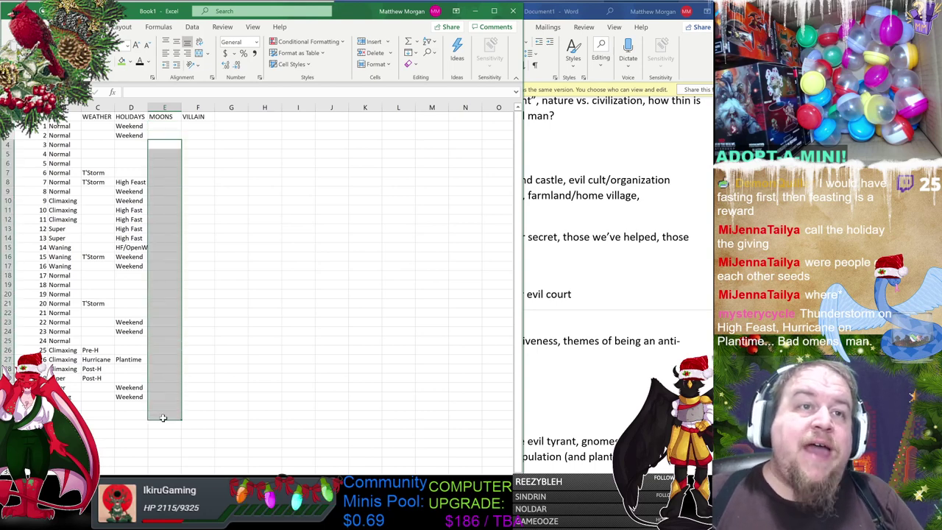
{"action": "left_click", "coordinate": [165, 191]}
{"action": "left_click_drag", "start_coordinate": [166, 129], "coordinate": [163, 324]}
{"action": "left_click", "coordinate": [231, 285]}
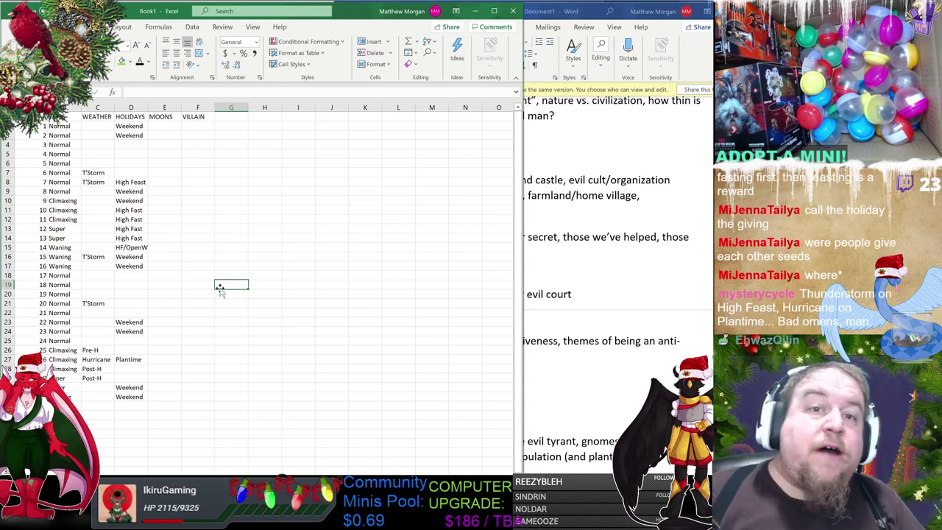
{"action": "left_click", "coordinate": [136, 360]}
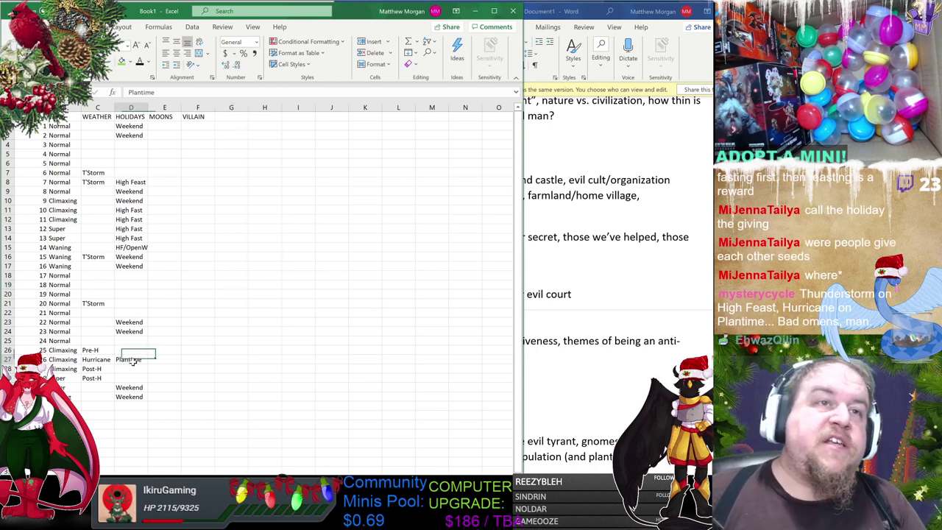
{"action": "type", "text": "Giving"}
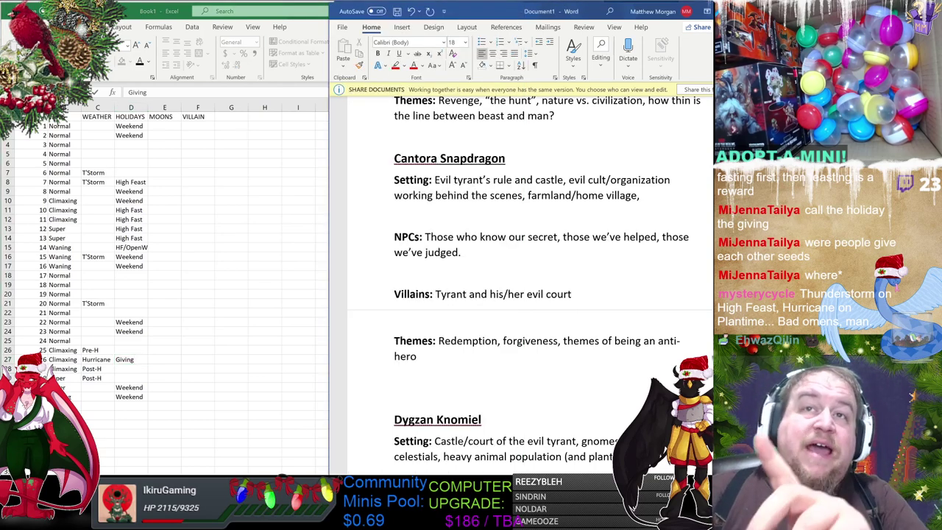
Read the Cantora Snapdragon and Woufax Frutew notes in the Word outline, then return to the Excel calendar.
{"action": "key", "text": "alt+Tab"}
{"action": "left_click_drag", "start_coordinate": [454, 180], "coordinate": [515, 307]}
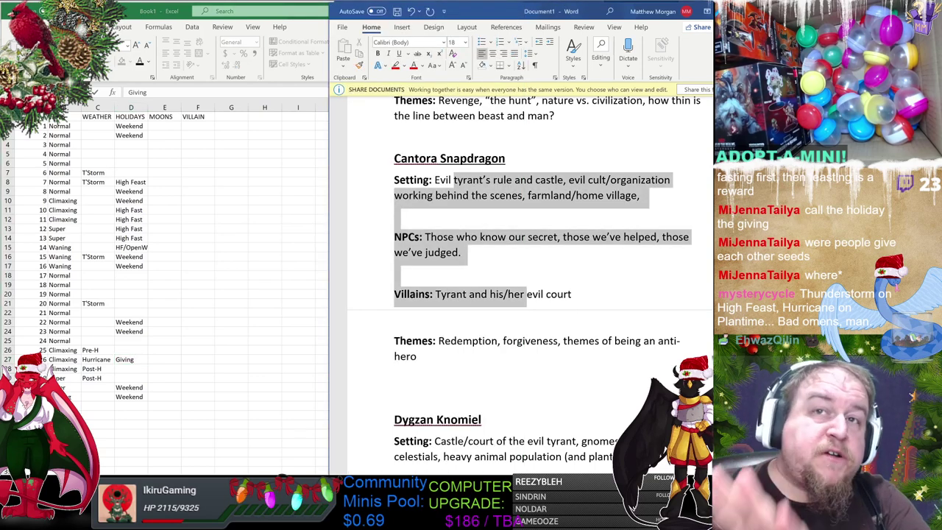
{"action": "left_click", "coordinate": [515, 309]}
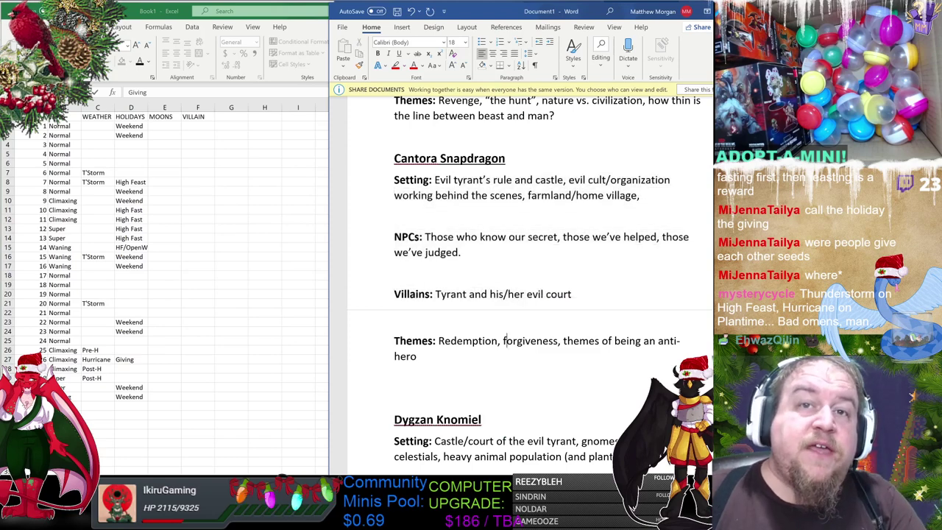
{"action": "scroll", "coordinate": [515, 309], "scroll_direction": "down", "scroll_amount": 5}
{"action": "scroll", "coordinate": [466, 155], "scroll_direction": "down", "scroll_amount": 11}
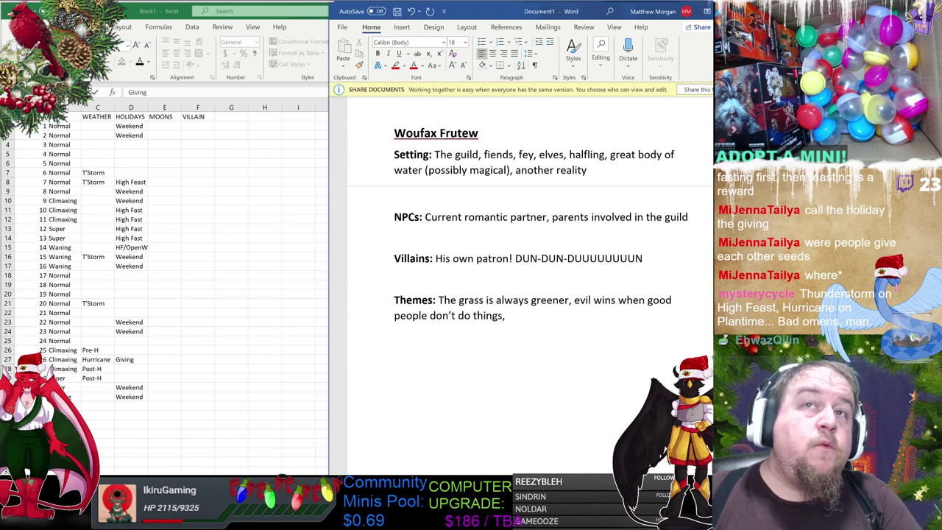
{"action": "left_click_drag", "start_coordinate": [466, 154], "coordinate": [536, 339]}
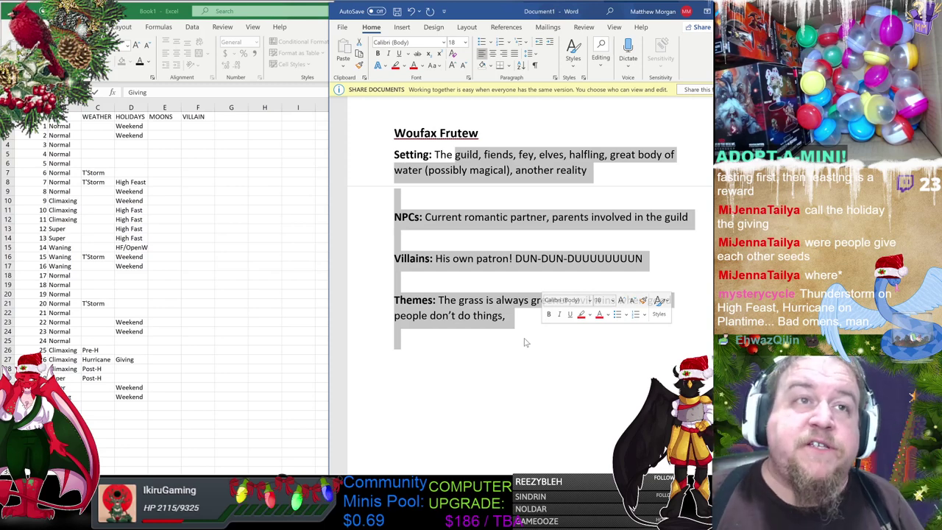
{"action": "left_click", "coordinate": [103, 254]}
Enter Full Moon in MOONS cell E7 for day 6.
{"action": "left_click", "coordinate": [130, 229]}
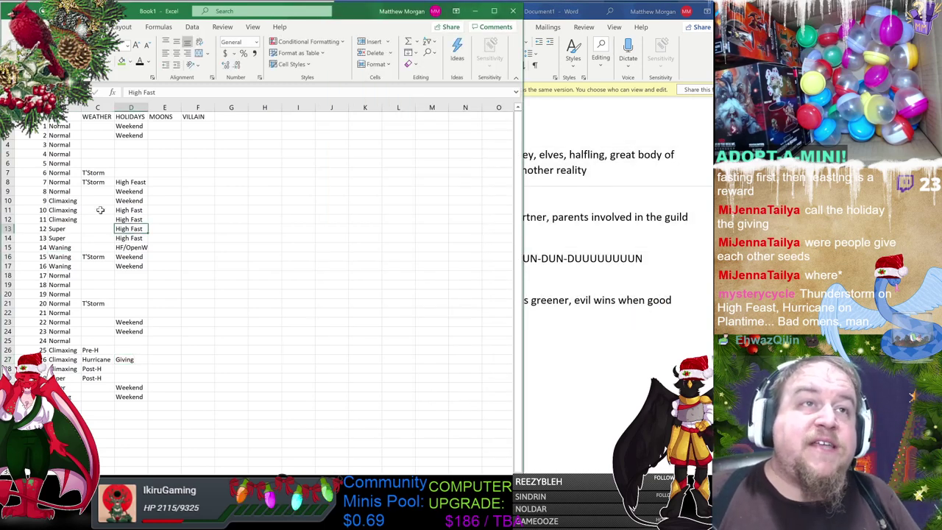
{"action": "left_click", "coordinate": [93, 174]}
{"action": "left_click", "coordinate": [130, 135]}
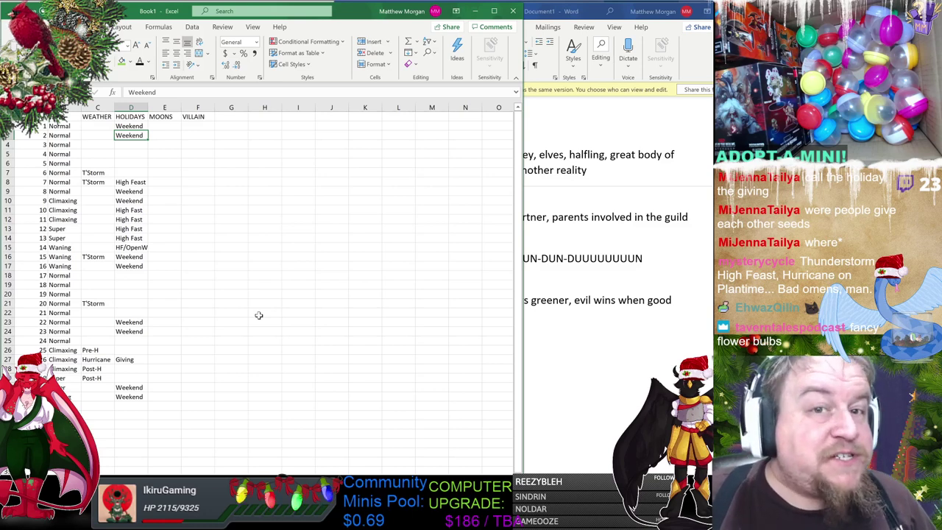
{"action": "left_click", "coordinate": [231, 313]}
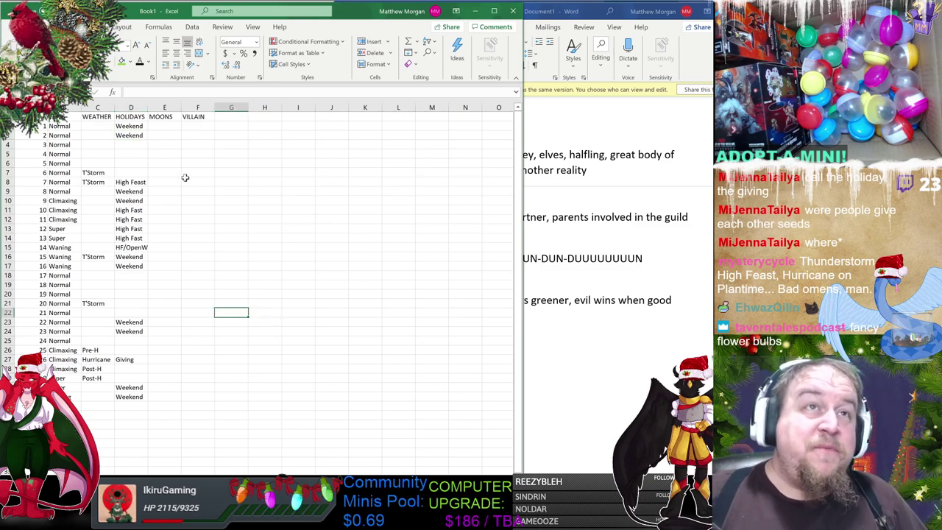
{"action": "left_click", "coordinate": [168, 139]}
{"action": "left_click_drag", "start_coordinate": [163, 133], "coordinate": [168, 399]}
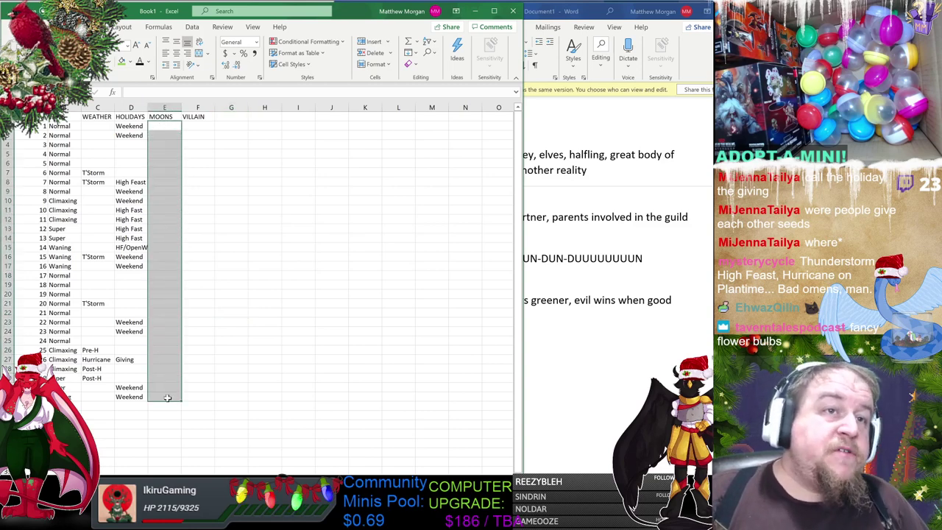
{"action": "left_click", "coordinate": [213, 301]}
{"action": "left_click", "coordinate": [163, 180]}
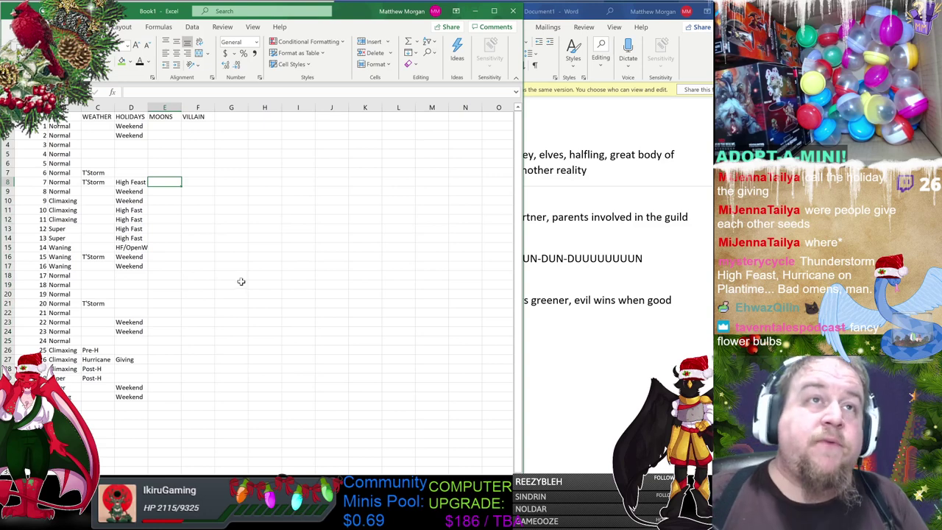
{"action": "left_click", "coordinate": [169, 190]}
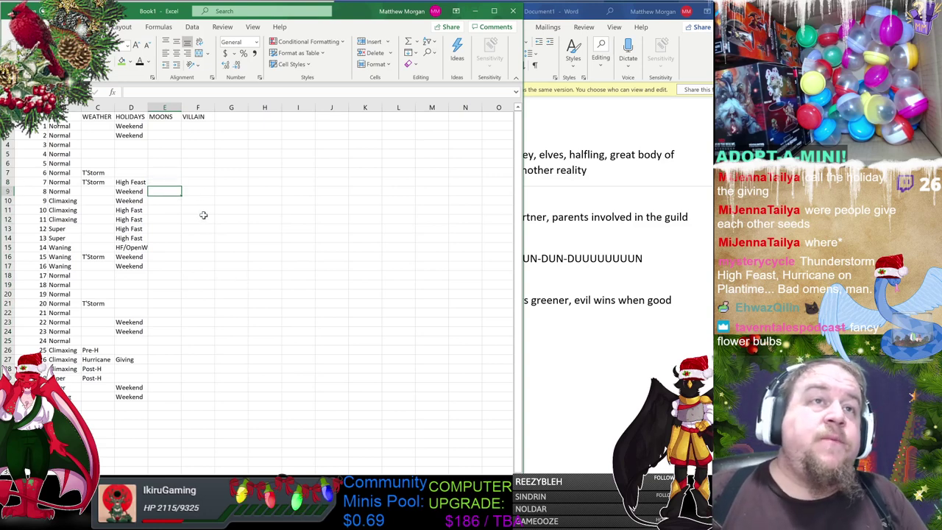
{"action": "left_click", "coordinate": [167, 174]}
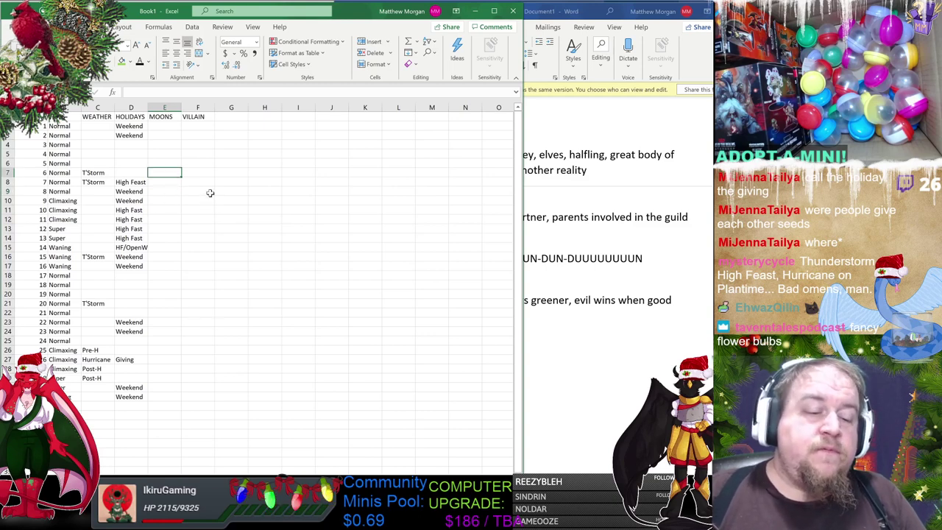
{"action": "type", "text": "Full Moon"}
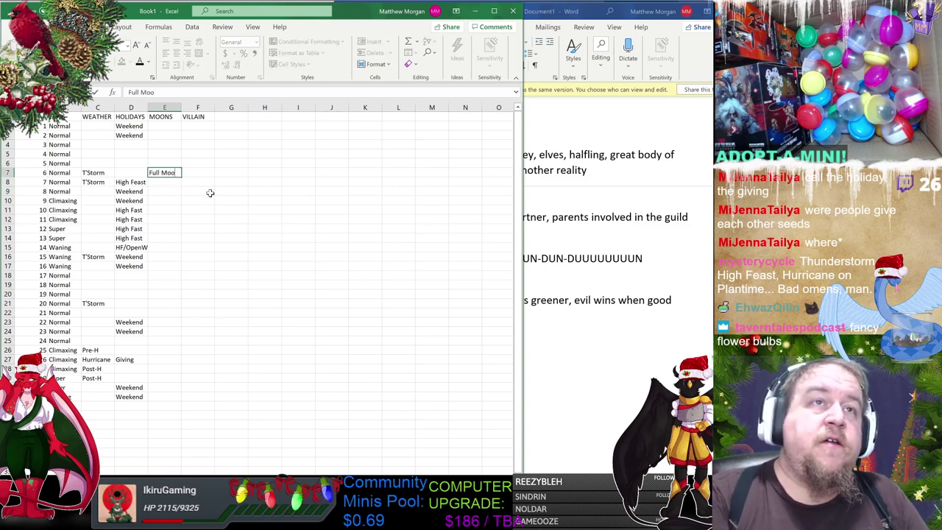
{"action": "left_click", "coordinate": [205, 229]}
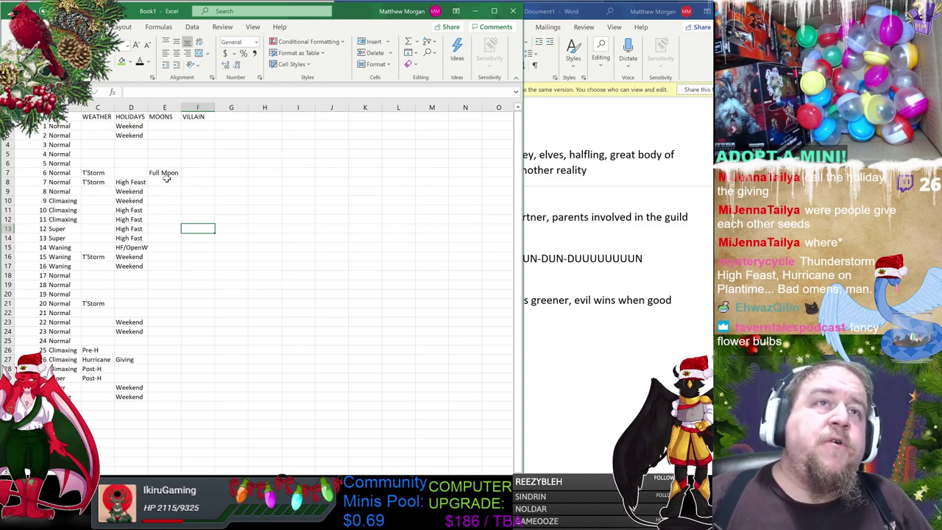
Count ahead fifteen days and enter the next Full Moon in E22 for day 21.
{"action": "left_click_drag", "start_coordinate": [164, 185], "coordinate": [160, 311]}
{"action": "left_click", "coordinate": [164, 313]}
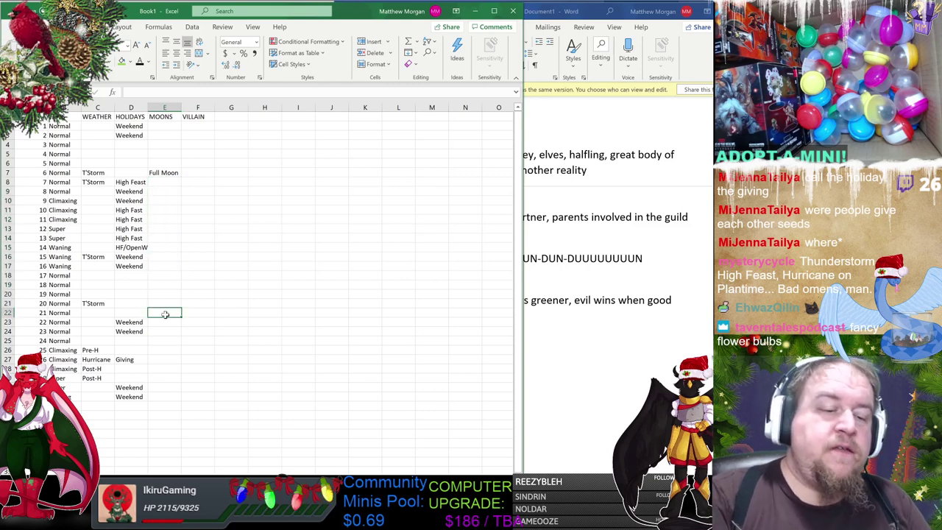
{"action": "type", "text": "Full Moon"}
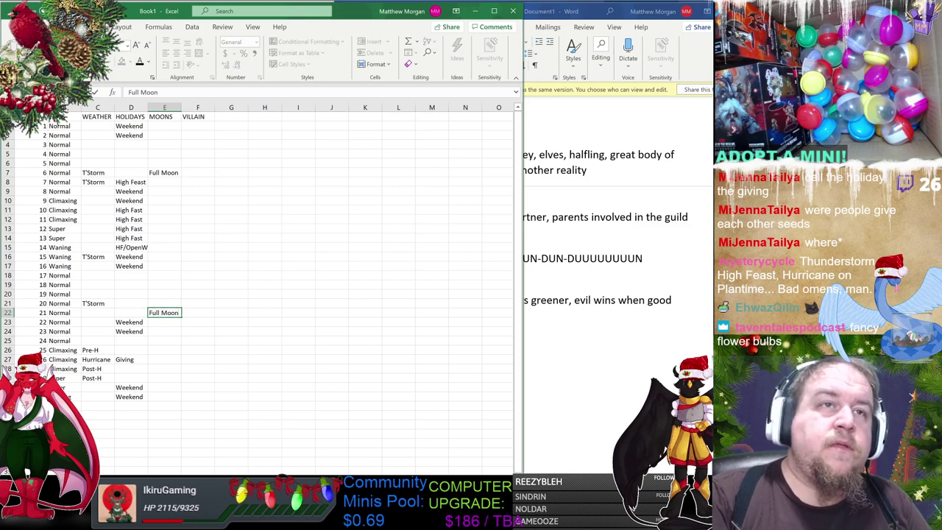
{"action": "key", "text": "Return"}
{"action": "left_click_drag", "start_coordinate": [166, 323], "coordinate": [164, 405]}
{"action": "left_click", "coordinate": [161, 441]}
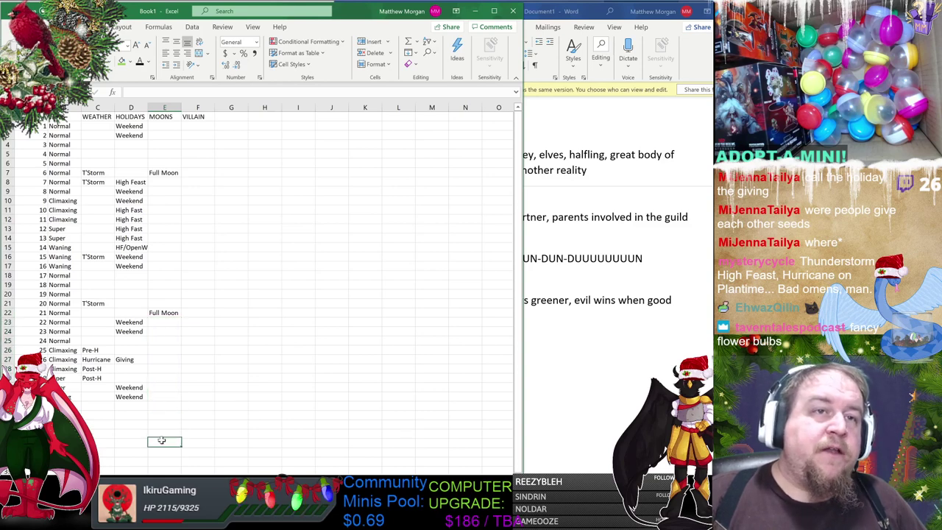
{"action": "scroll", "coordinate": [152, 467], "scroll_direction": "down", "scroll_amount": 4}
{"action": "scroll", "coordinate": [170, 369], "scroll_direction": "up", "scroll_amount": 4}
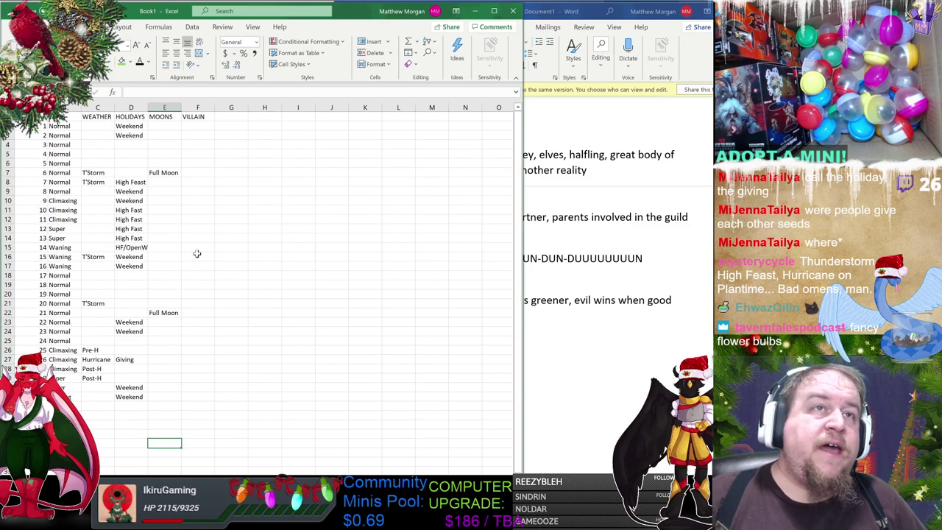
{"action": "left_click", "coordinate": [196, 255]}
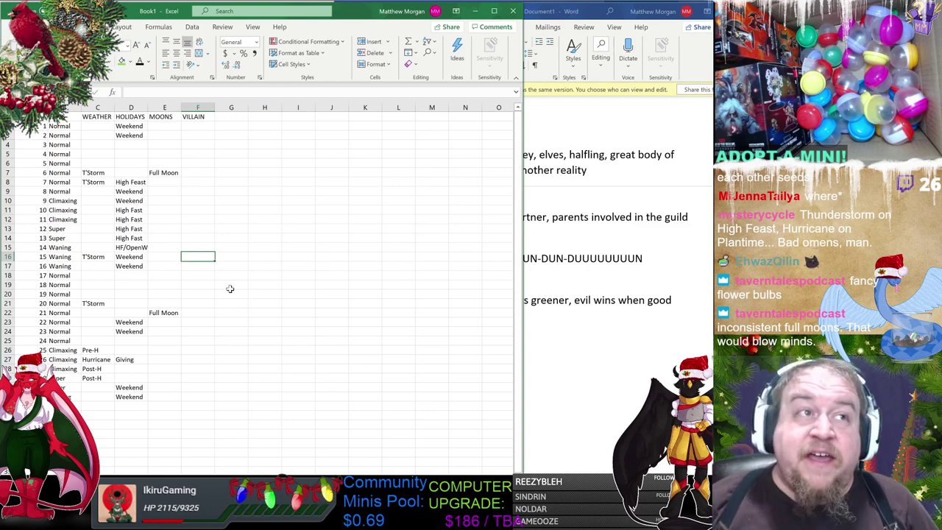
{"action": "left_click", "coordinate": [224, 199]}
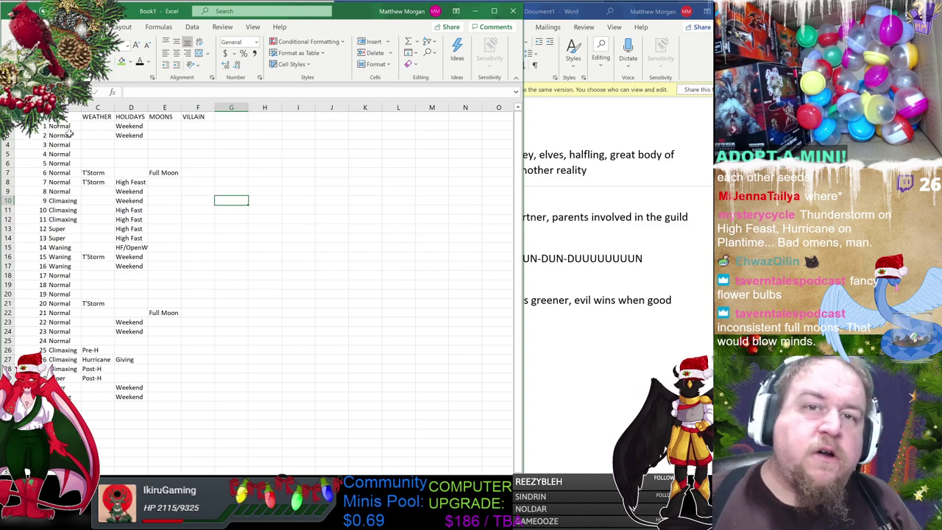
{"action": "left_click", "coordinate": [199, 146]}
{"action": "left_click_drag", "start_coordinate": [197, 128], "coordinate": [197, 396]}
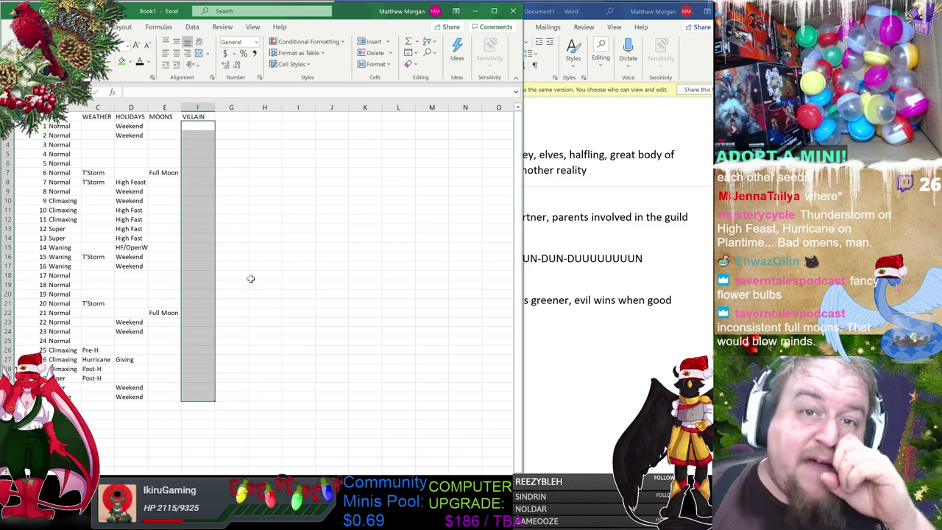
{"action": "left_click", "coordinate": [195, 128]}
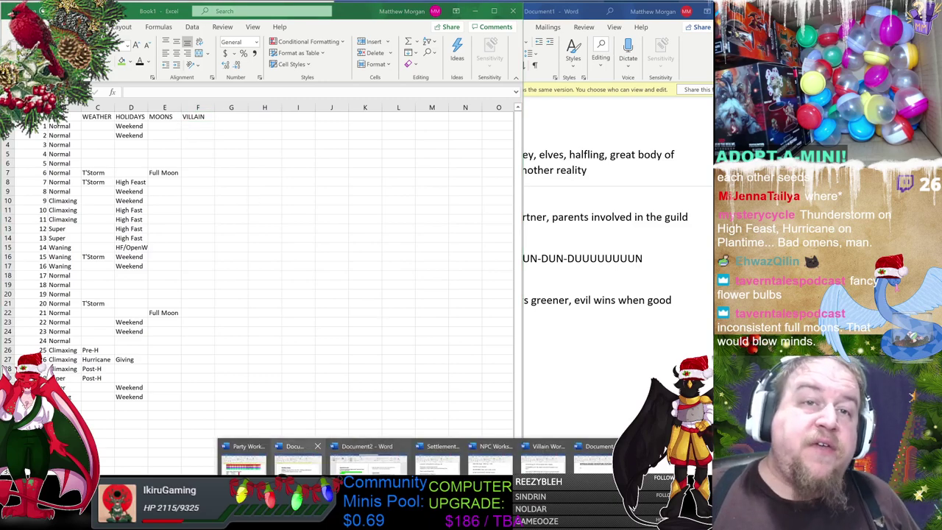
{"action": "key", "text": "alt+Tab"}
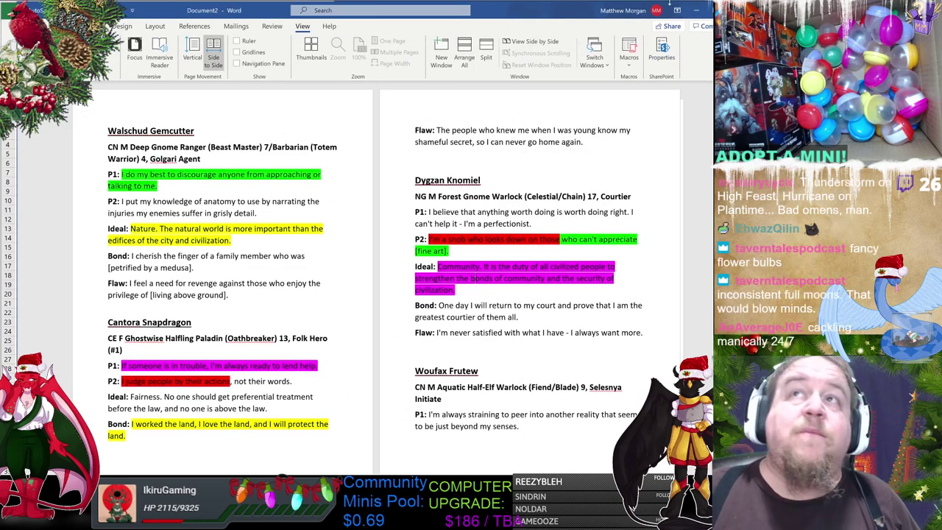
{"action": "key", "text": "alt+Tab"}
{"action": "left_click_drag", "start_coordinate": [198, 127], "coordinate": [200, 383]}
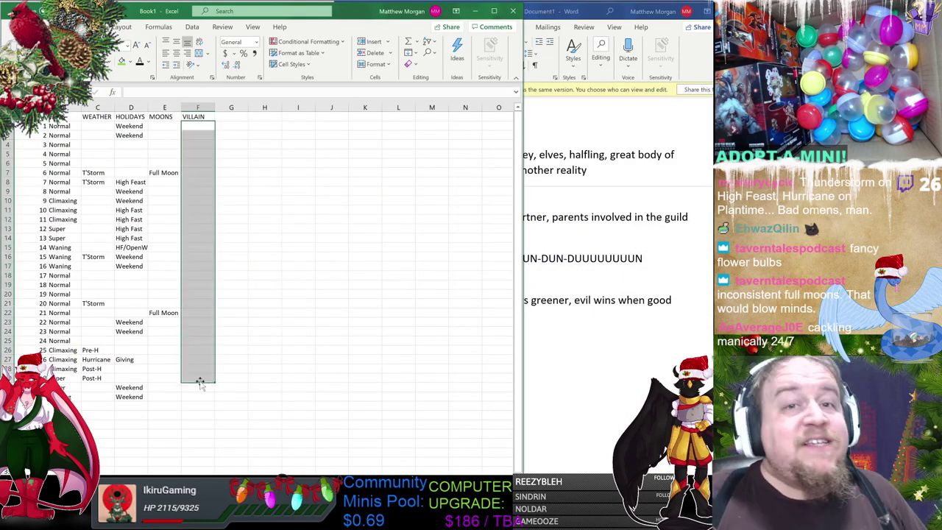
{"action": "left_click", "coordinate": [237, 360]}
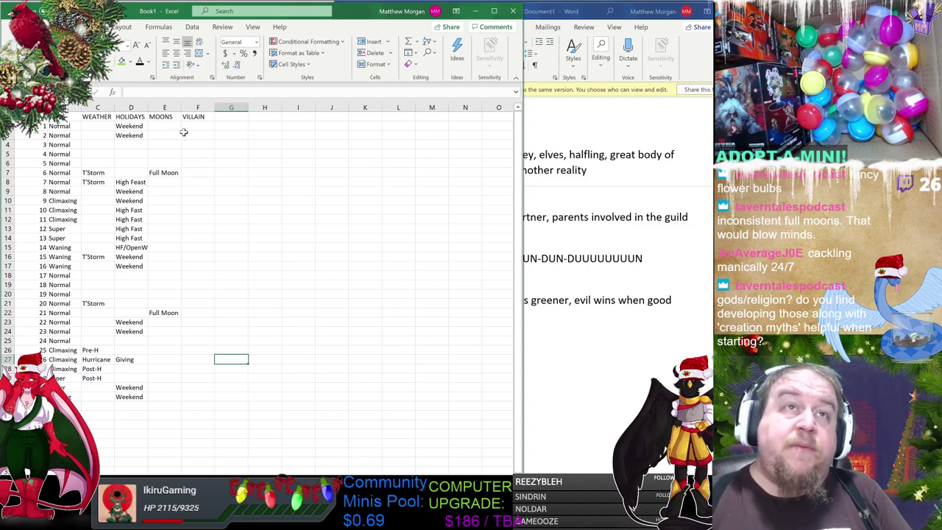
{"action": "left_click_drag", "start_coordinate": [184, 128], "coordinate": [200, 393]}
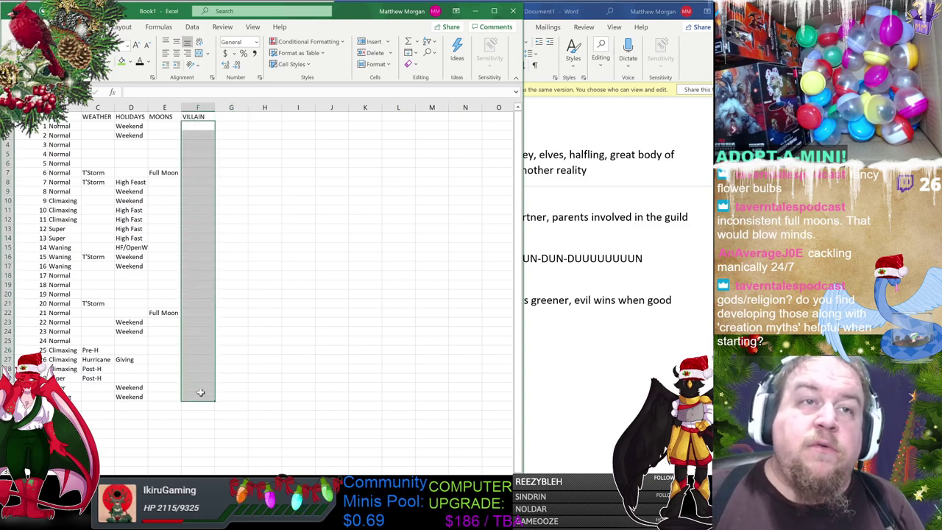
{"action": "left_click_drag", "start_coordinate": [297, 263], "coordinate": [313, 337]}
{"action": "left_click", "coordinate": [331, 313]}
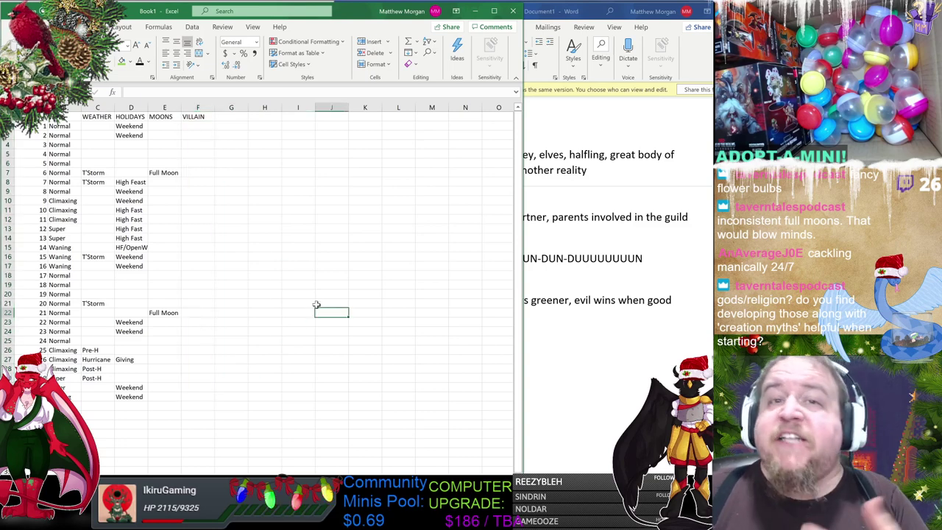
{"action": "left_click", "coordinate": [197, 136]}
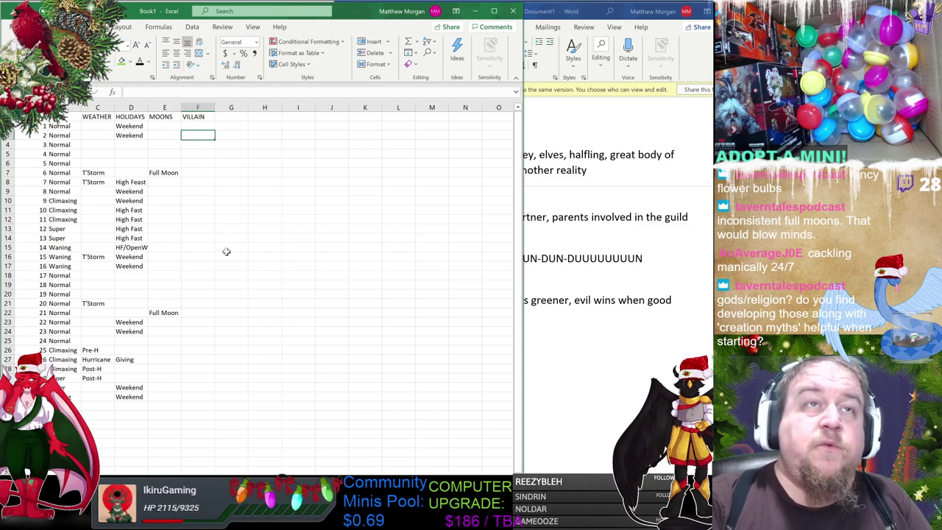
{"action": "key", "text": "Up"}
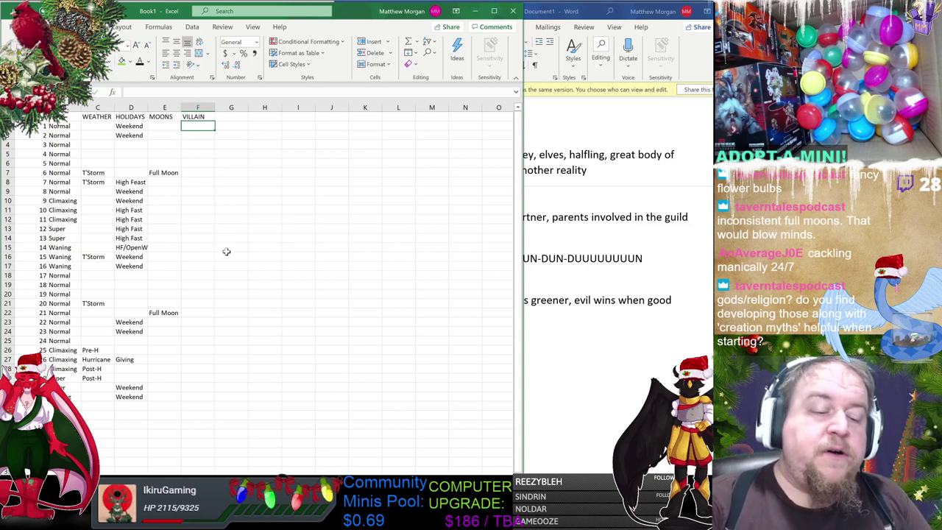
Enter villain notes OOT for day 1 in F2 and Returns for day 7 in F8.
{"action": "type", "text": "OOT"}
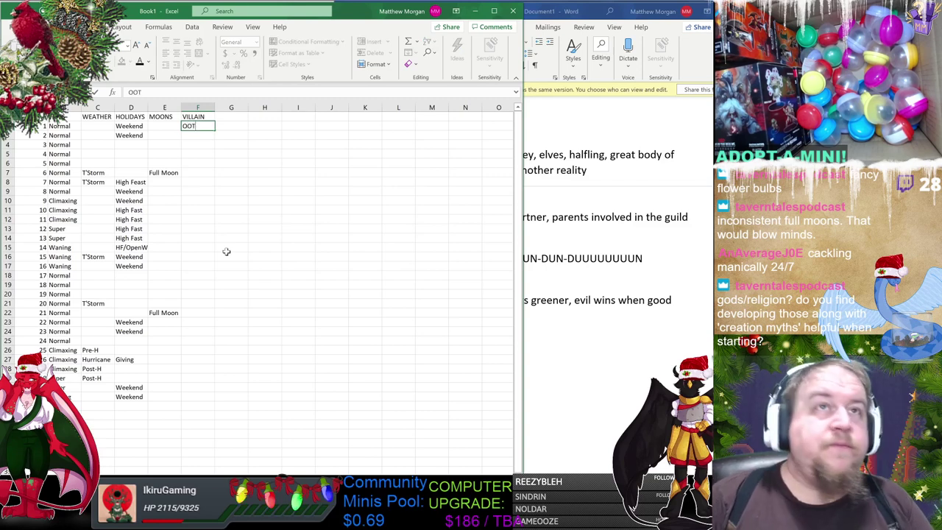
{"action": "key", "text": "Return"}
{"action": "key", "text": "Down"}
{"action": "key", "text": "Down"}
{"action": "key", "text": "Down"}
{"action": "key", "text": "Down"}
{"action": "key", "text": "Down"}
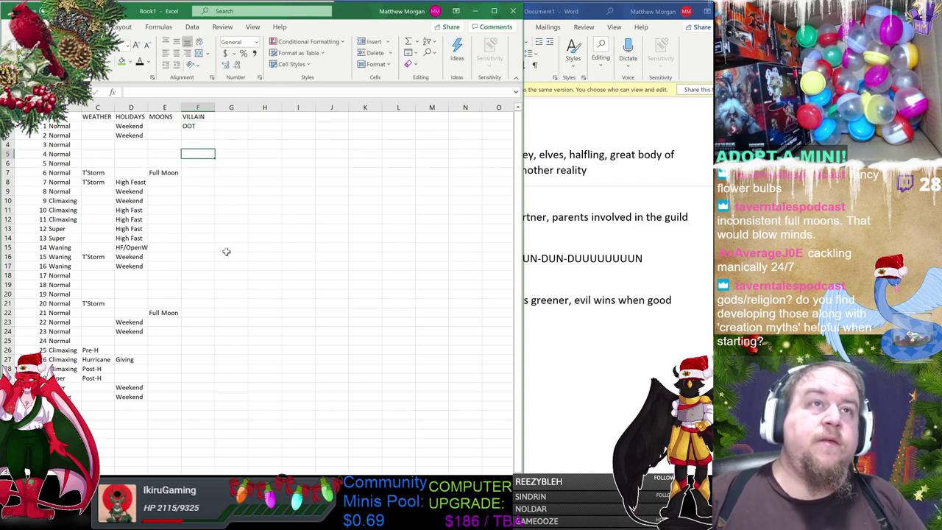
{"action": "key", "text": "Down"}
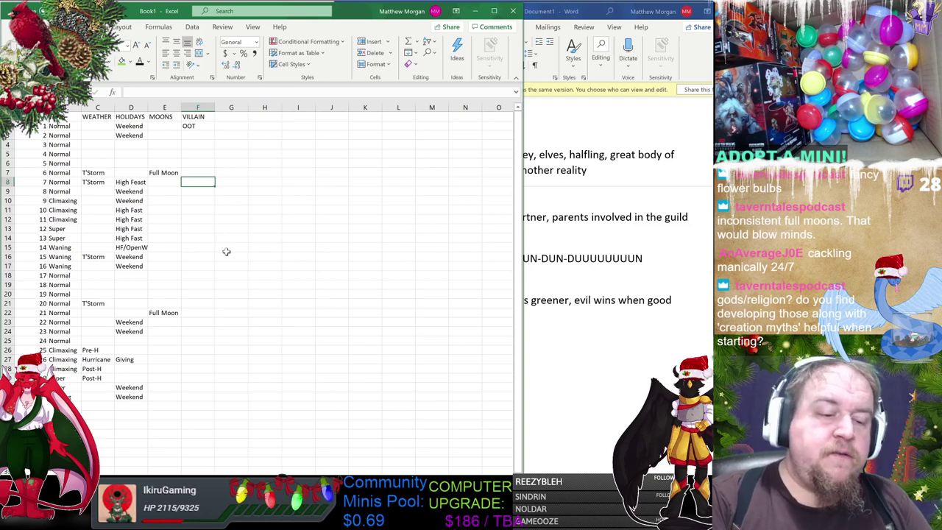
{"action": "type", "text": "Returns"}
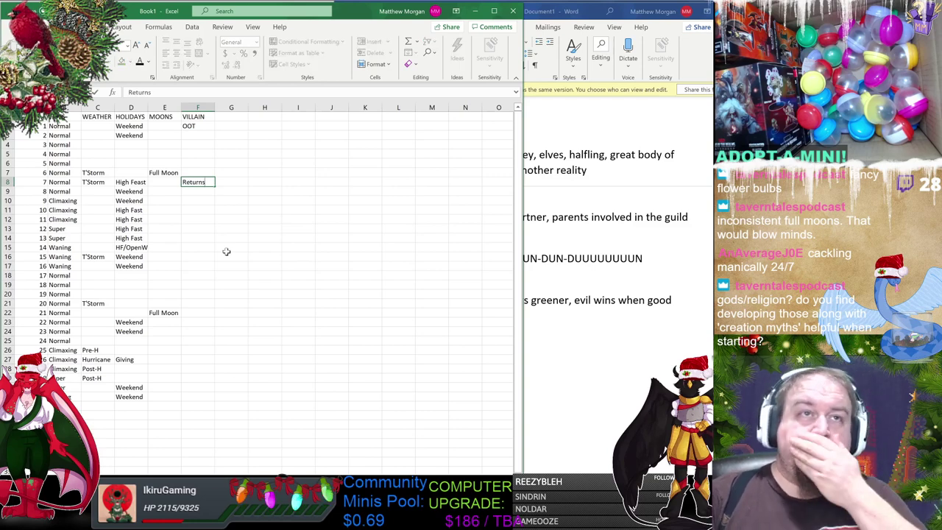
{"action": "key", "text": "Return"}
Enter the villain note Meets NPC for day 10 in F11.
{"action": "key", "text": "Down"}
{"action": "key", "text": "Down"}
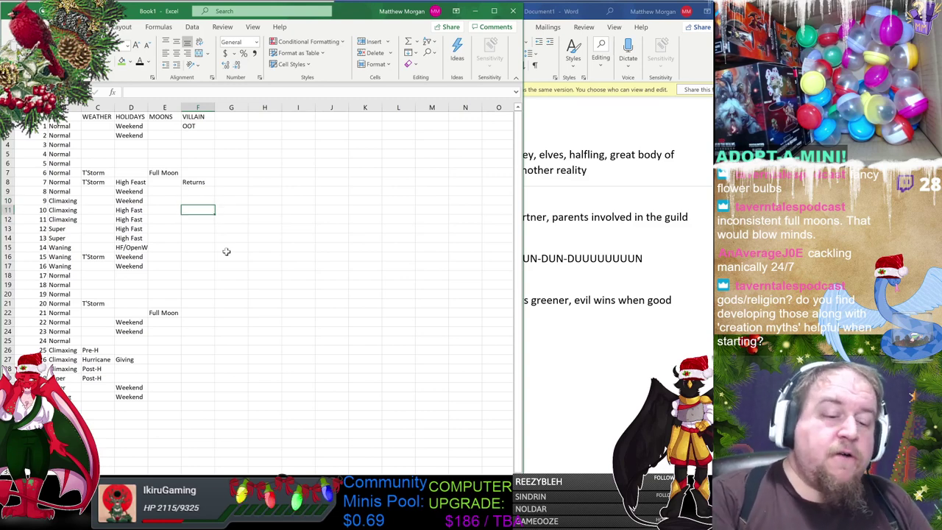
{"action": "type", "text": "Meets wi"}
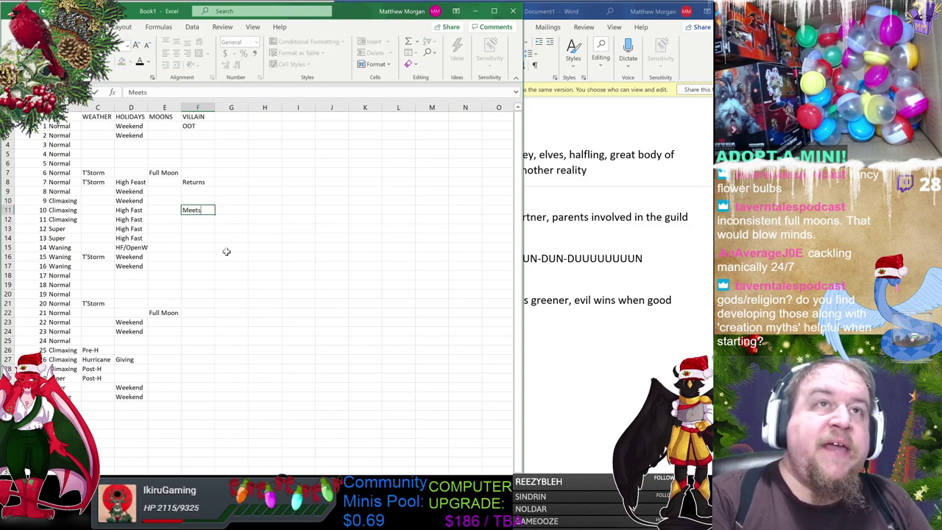
{"action": "key", "text": "BackSpace"}
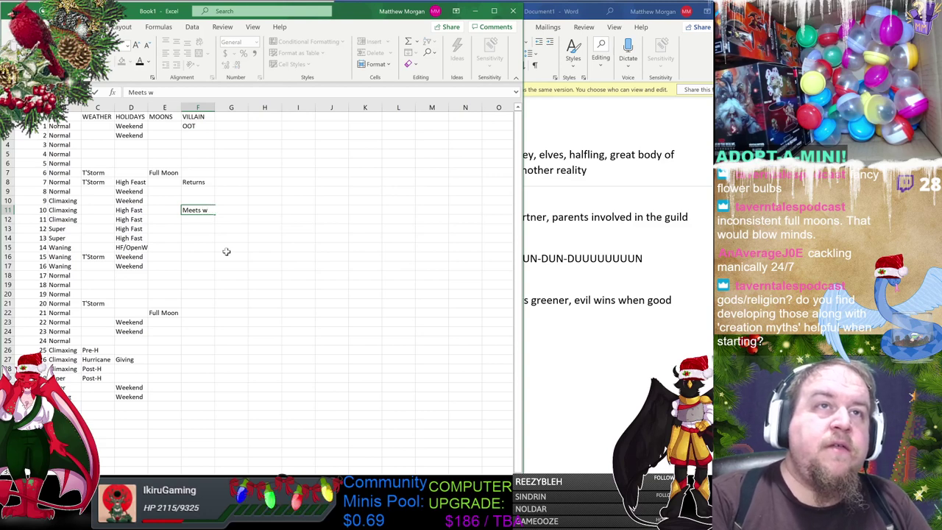
{"action": "key", "text": "BackSpace"}
{"action": "type", "text": "NPC"}
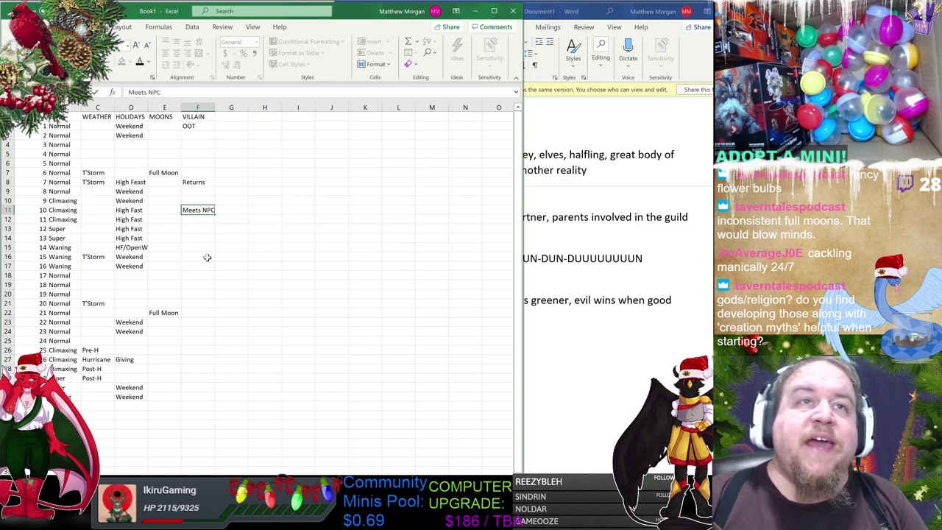
{"action": "left_click", "coordinate": [206, 256]}
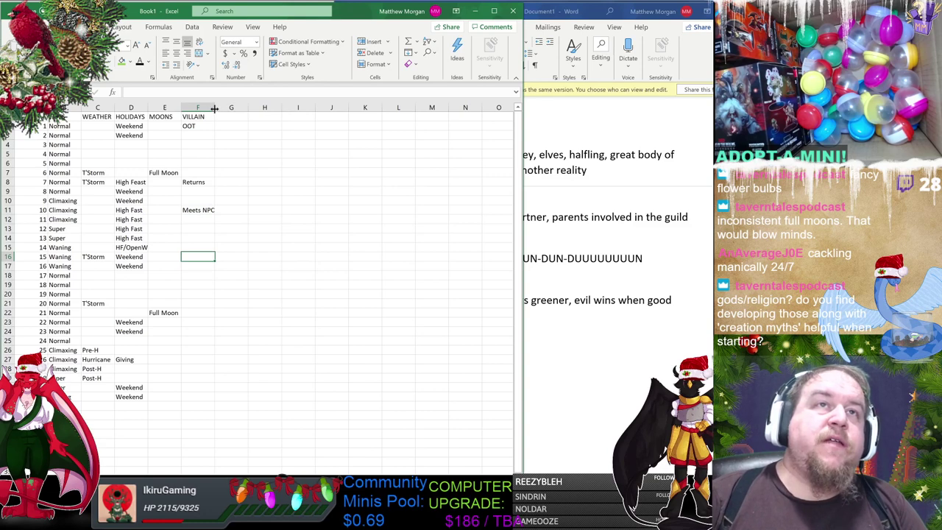
Widen the VILLAIN column and rewrite day 1 as 'Out of town to the inland - visiting a patron'.
{"action": "left_click_drag", "start_coordinate": [214, 109], "coordinate": [316, 112]}
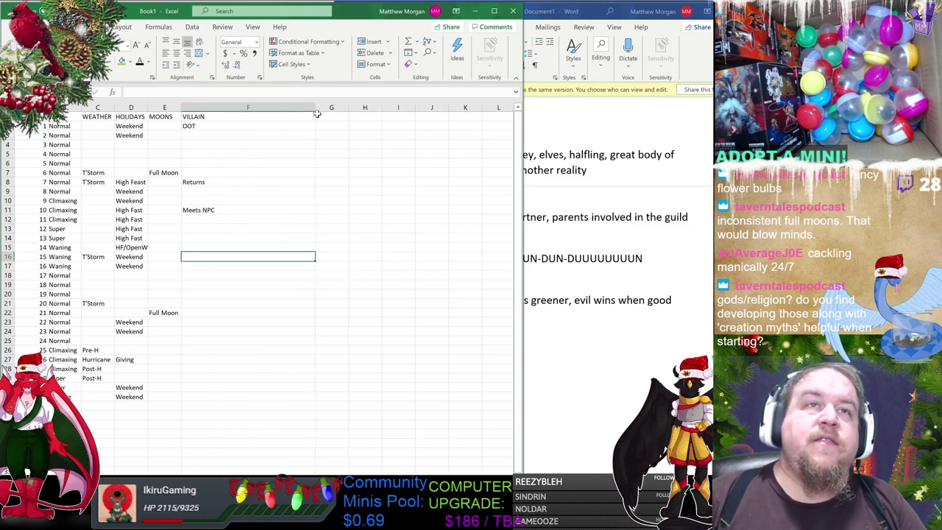
{"action": "left_click", "coordinate": [228, 208]}
{"action": "left_click", "coordinate": [217, 183]}
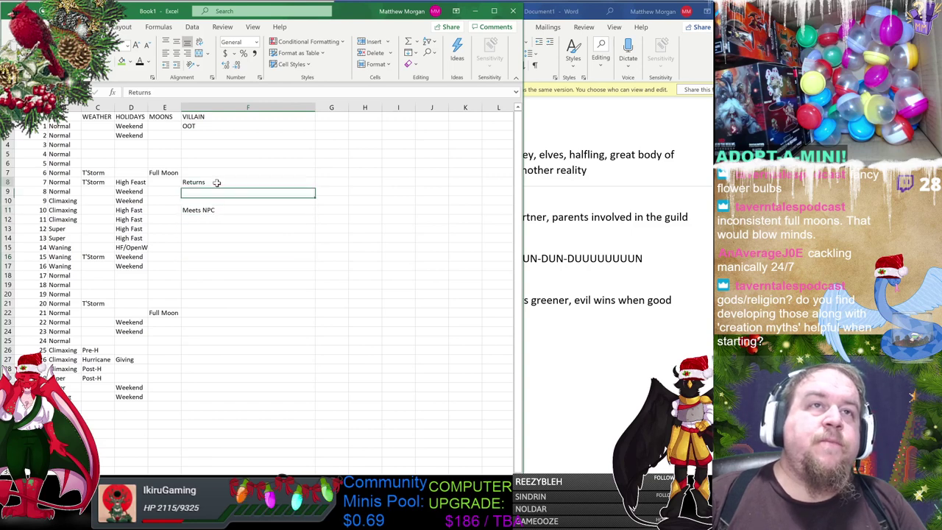
{"action": "left_click", "coordinate": [205, 125]}
{"action": "type", "text": "OO"}
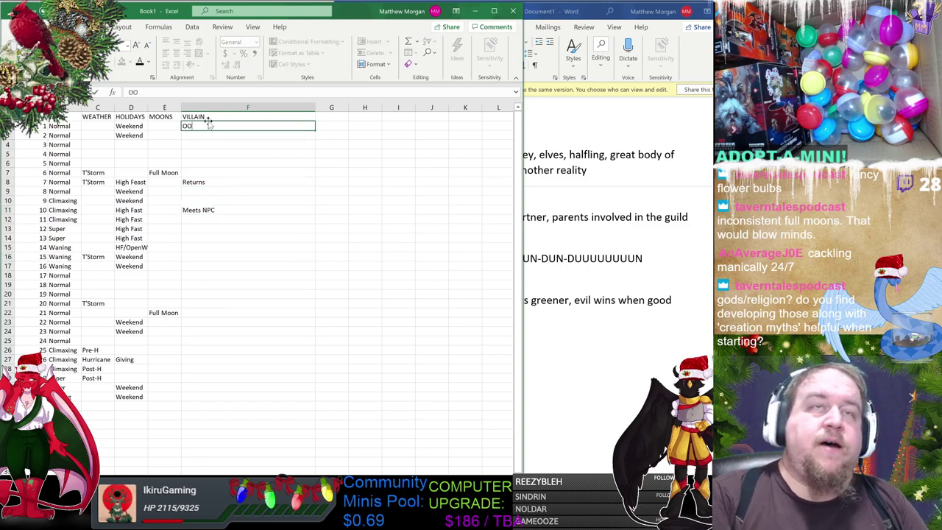
{"action": "key", "text": "BackSpace"}
{"action": "type", "text": "out"}
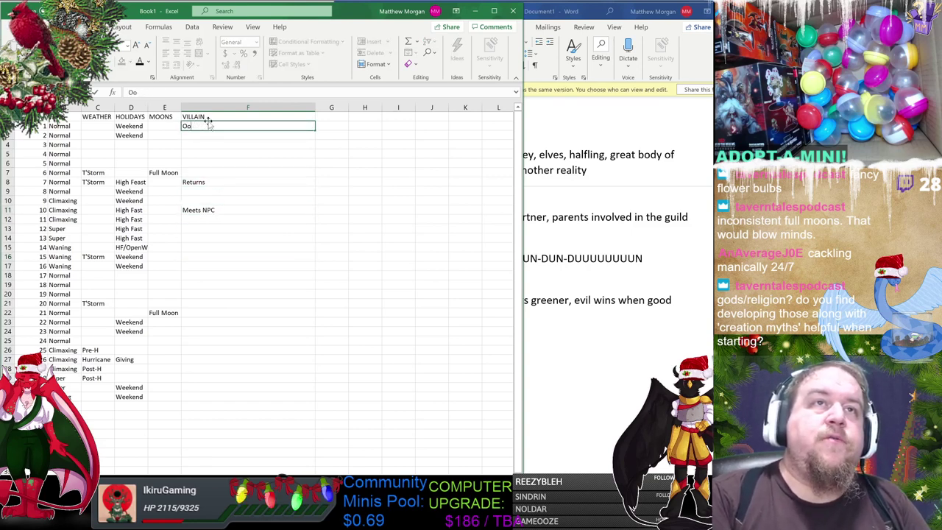
{"action": "key", "text": "BackSpace"}
{"action": "type", "text": "ut of to"}
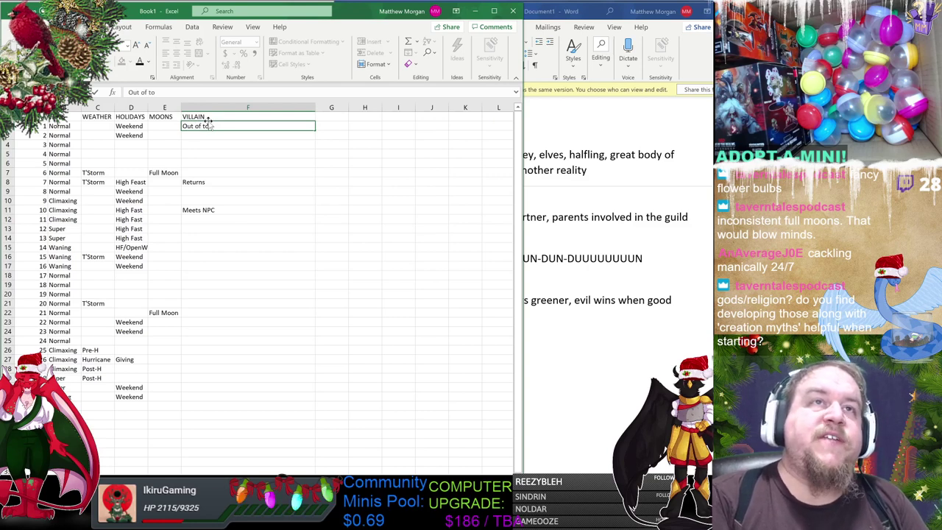
{"action": "type", "text": "wn to"}
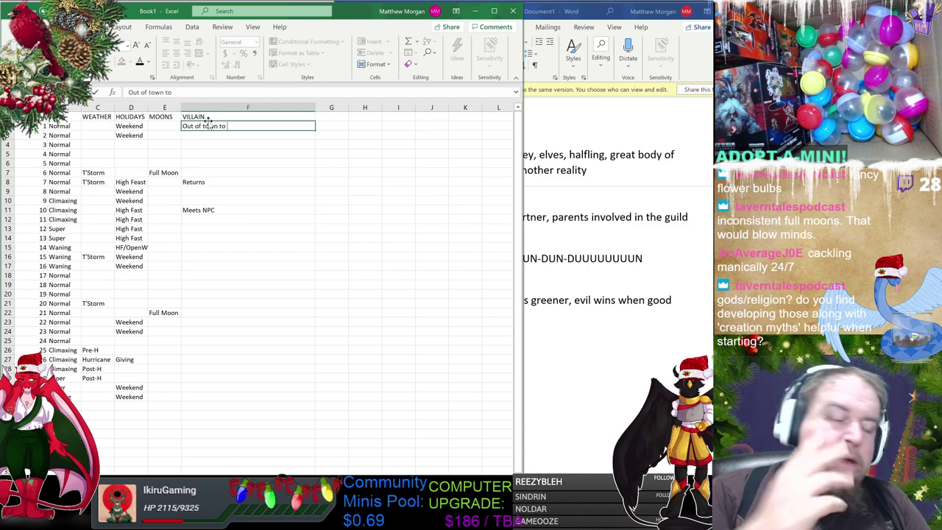
{"action": "type", "text": " the in"}
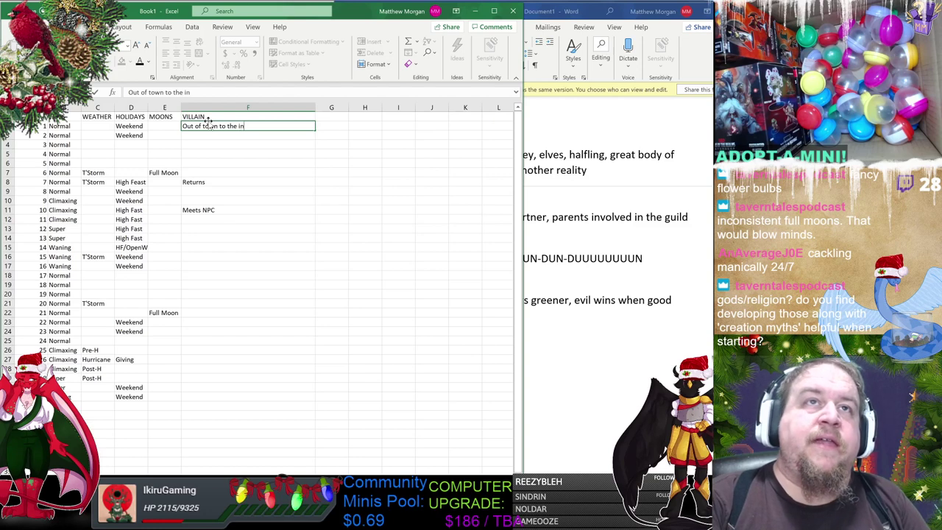
{"action": "type", "text": "land"}
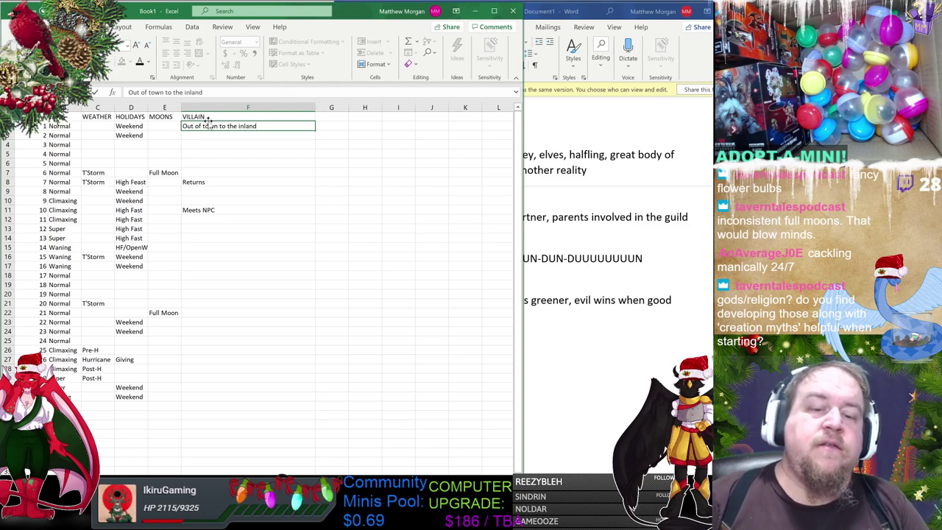
{"action": "type", "text": " - vis"}
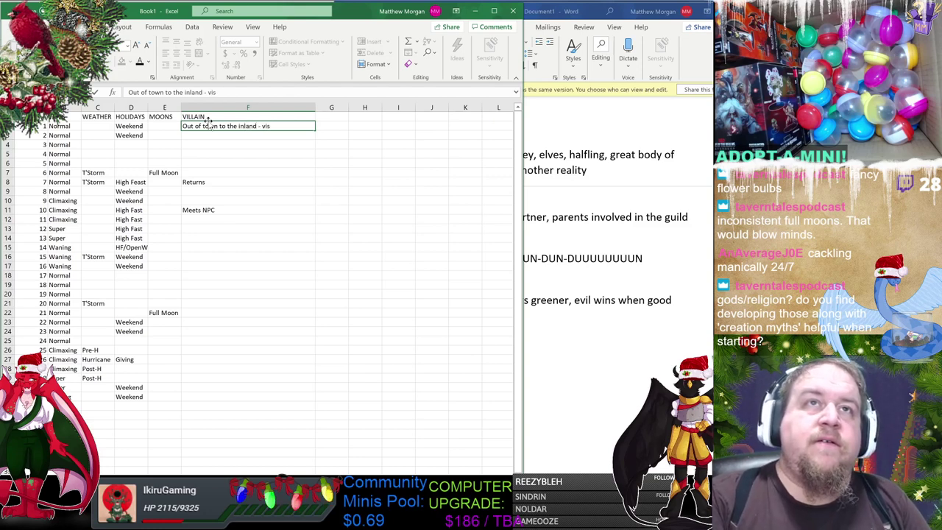
{"action": "type", "text": "iting a"}
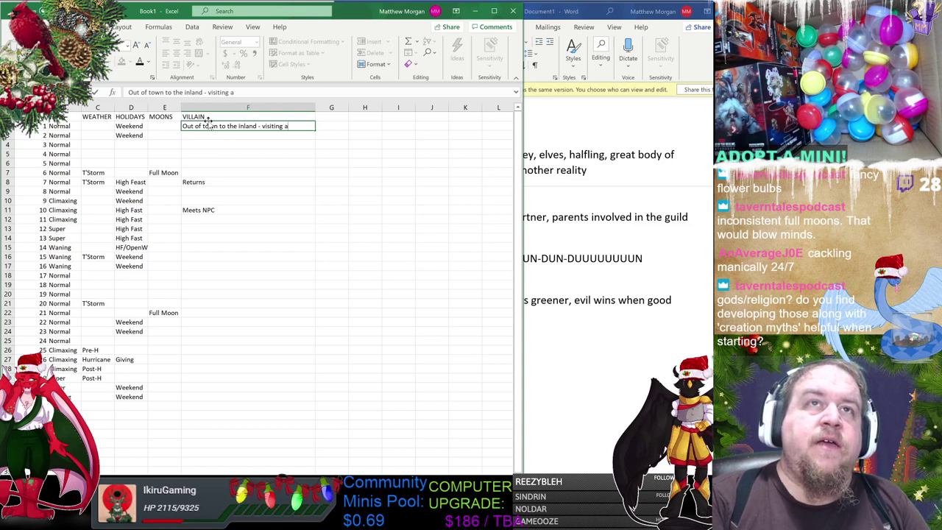
{"action": "type", "text": " patron"}
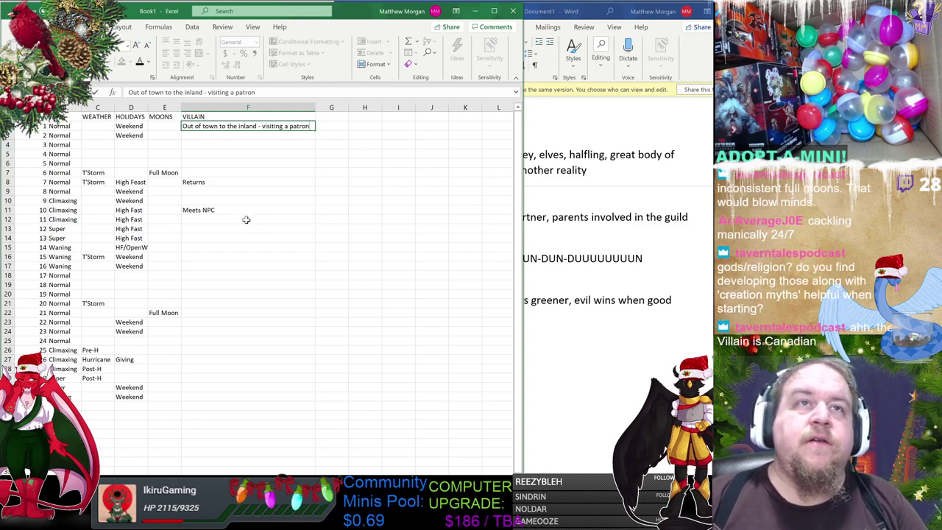
{"action": "left_click", "coordinate": [237, 184]}
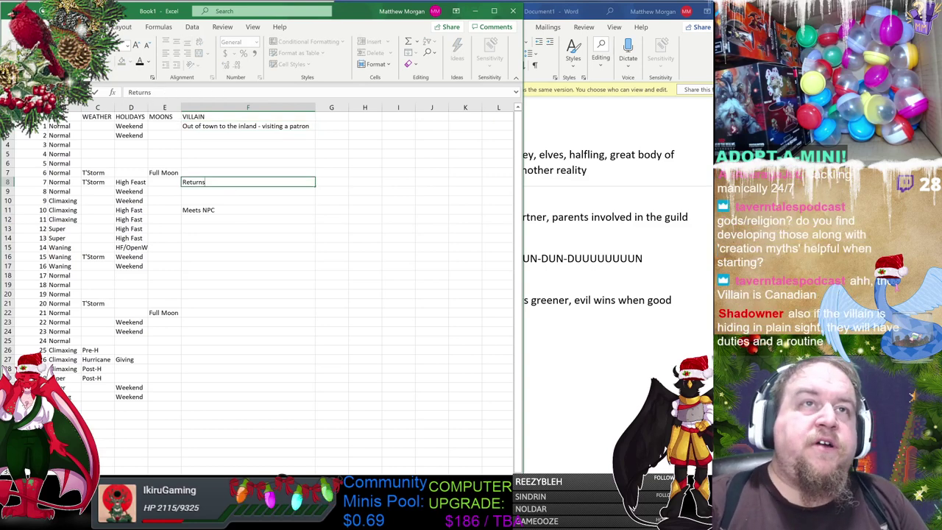
Extend day 7's note to 'Returns in her carriage, attempted robbery'.
{"action": "type", "text": "in"}
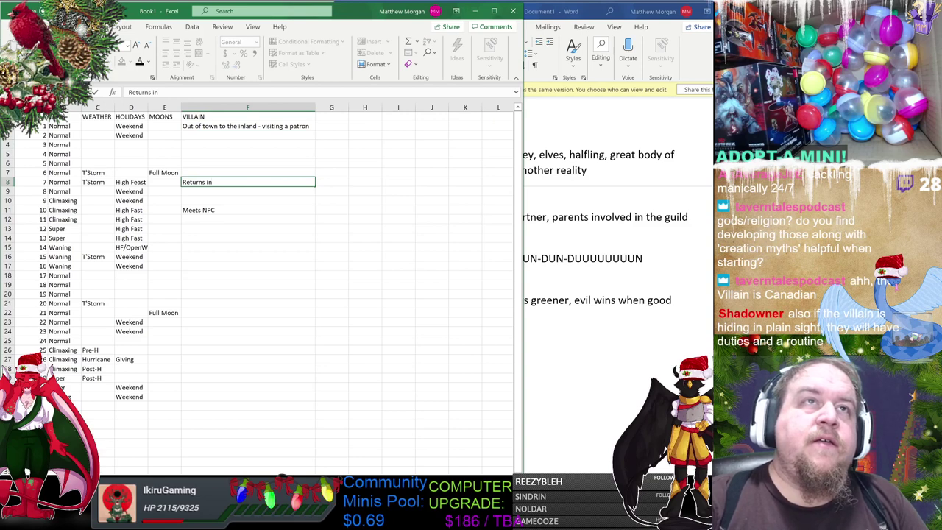
{"action": "type", "text": " her "}
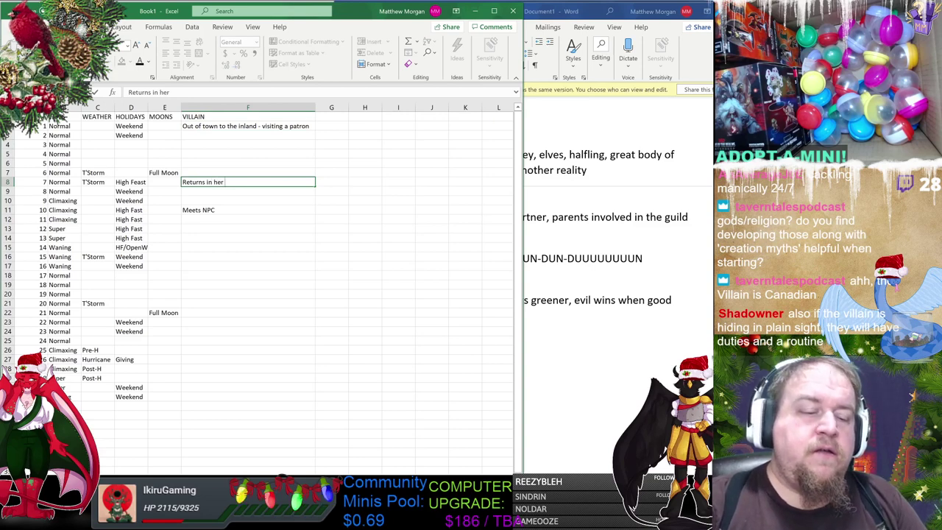
{"action": "type", "text": "carriage having"}
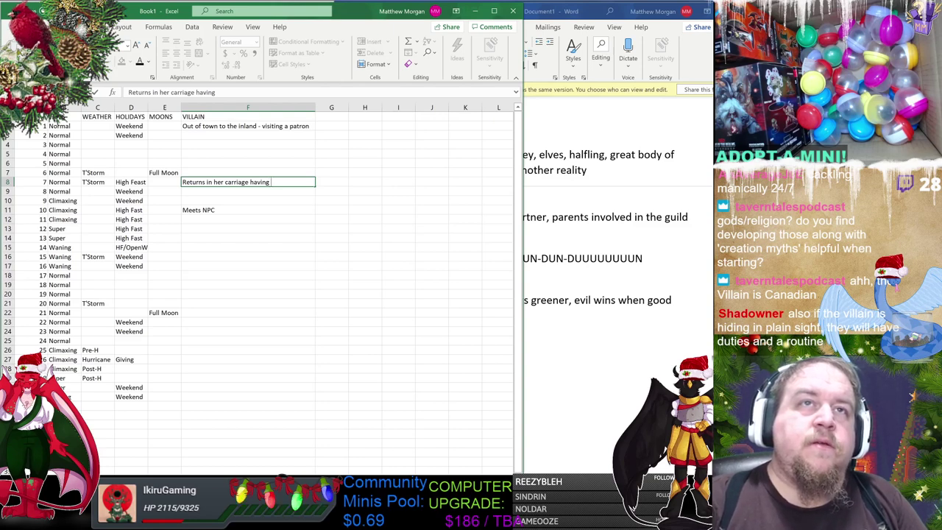
{"action": "type", "text": " been"}
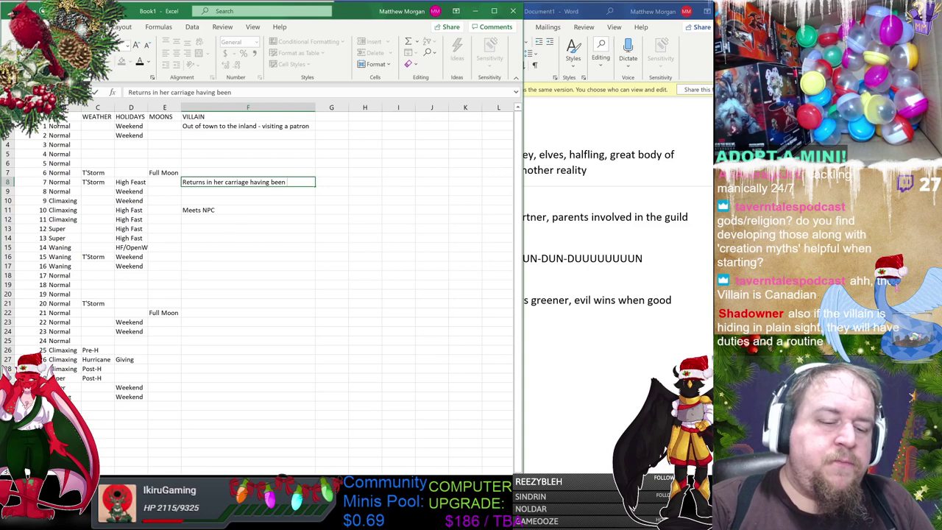
{"action": "key", "text": "BackSpace"}
{"action": "key", "text": "BackSpace"}
{"action": "key", "text": "BackSpace"}
{"action": "key", "text": "BackSpace"}
{"action": "key", "text": "BackSpace"}
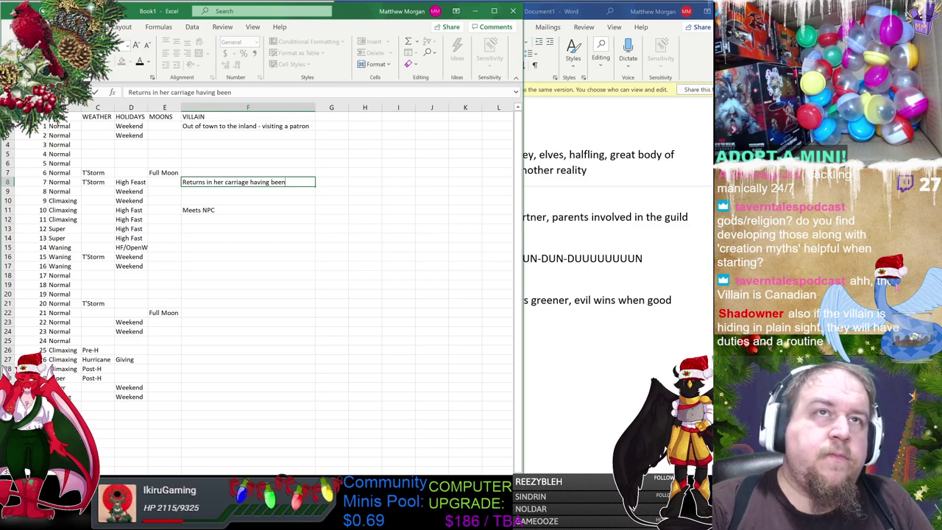
{"action": "key", "text": "BackSpace"}
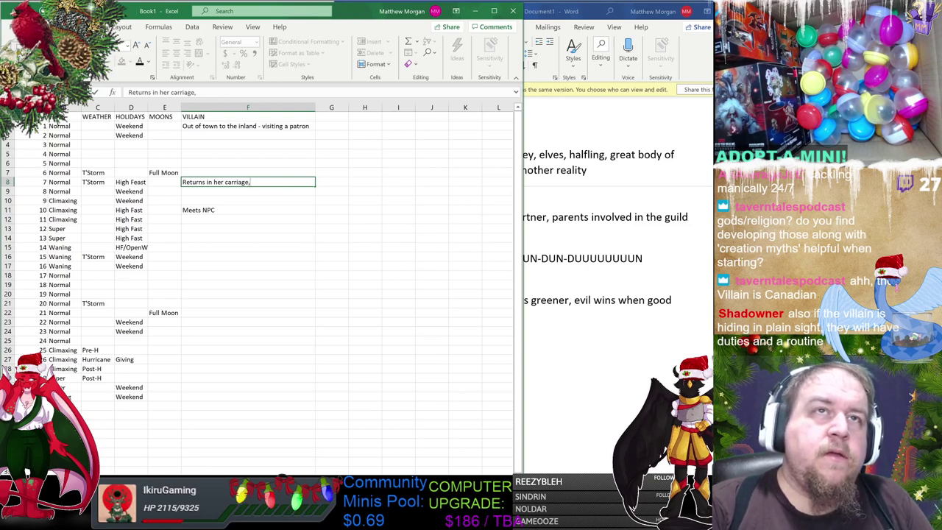
{"action": "type", "text": ", attempted"}
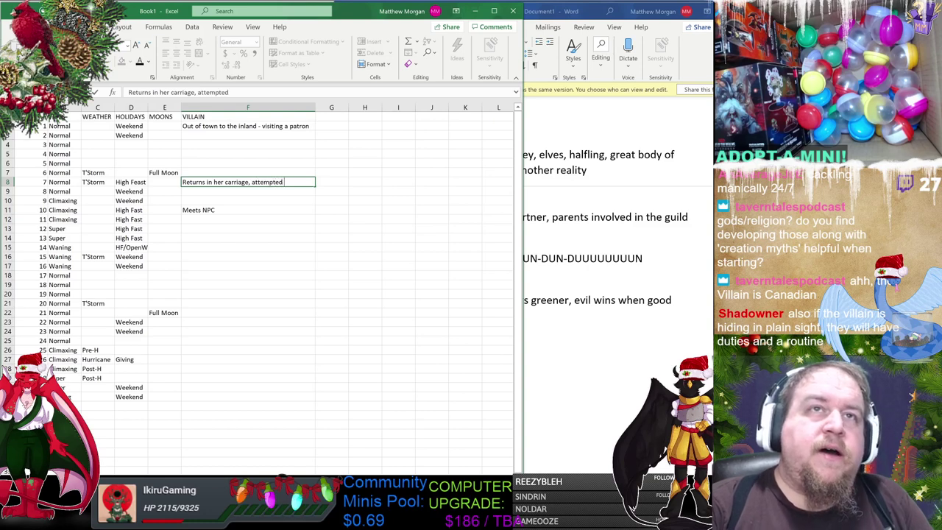
{"action": "type", "text": " robbery"}
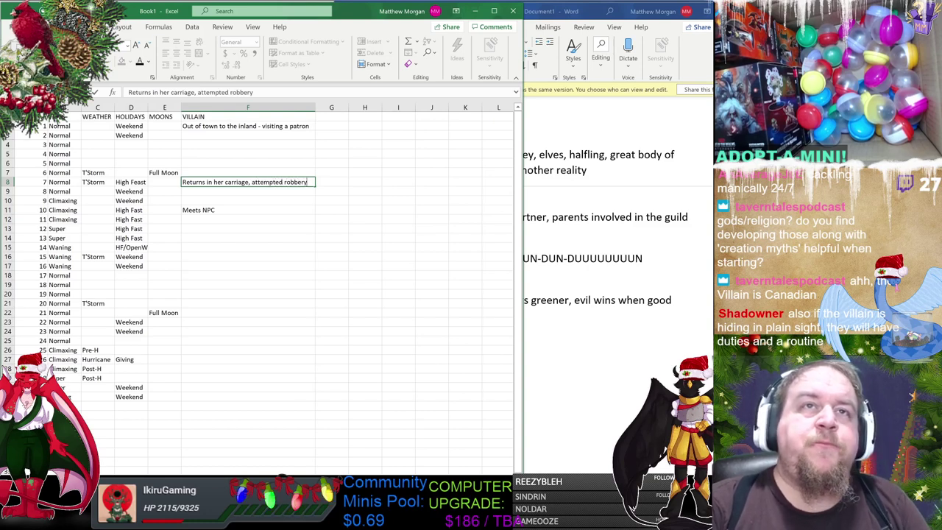
{"action": "left_click", "coordinate": [265, 202]}
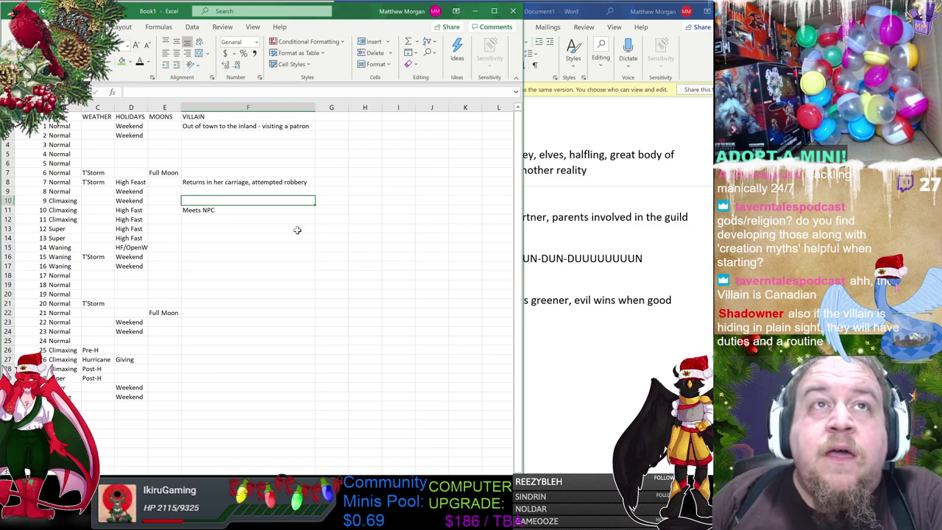
{"action": "left_click", "coordinate": [273, 182]}
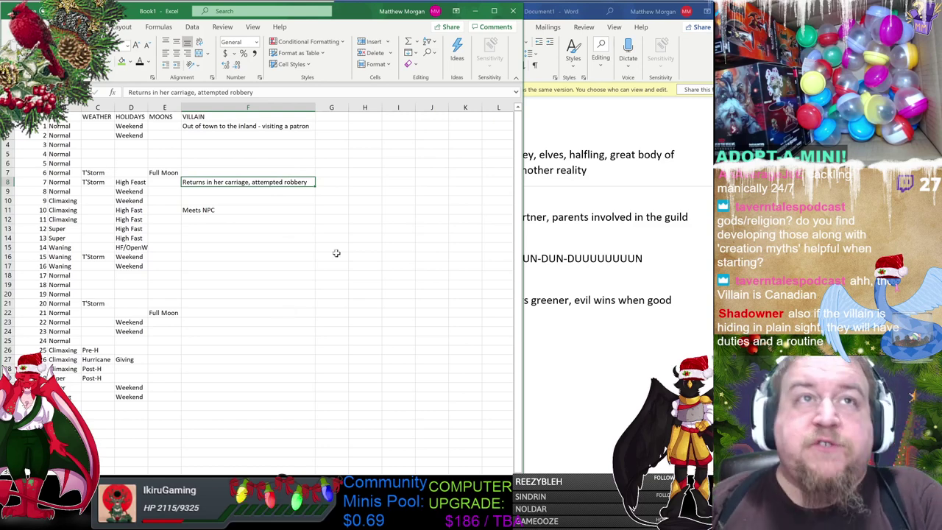
{"action": "left_click", "coordinate": [259, 199]}
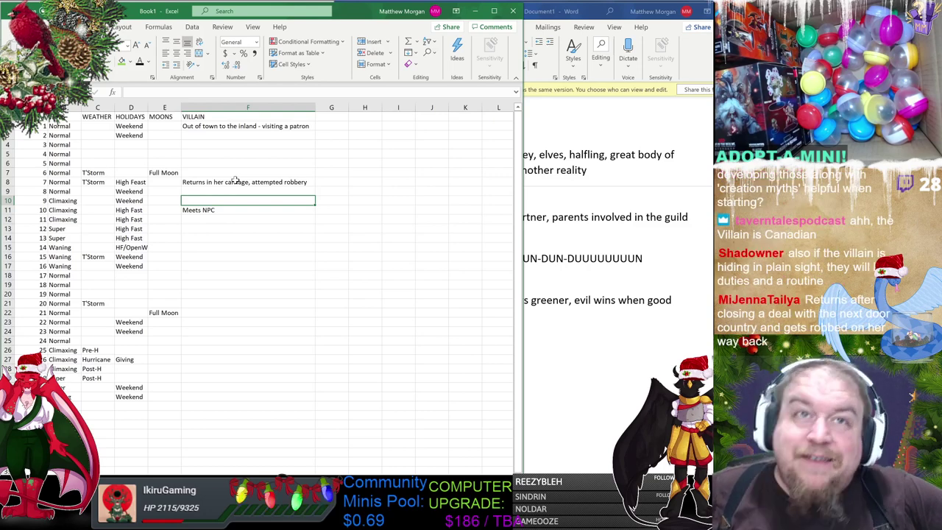
{"action": "left_click", "coordinate": [232, 230]}
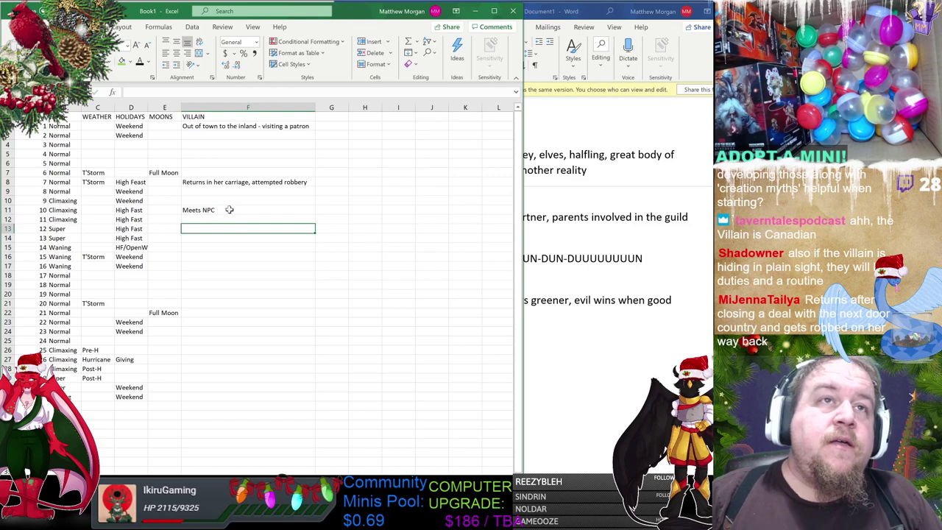
{"action": "left_click", "coordinate": [230, 210]}
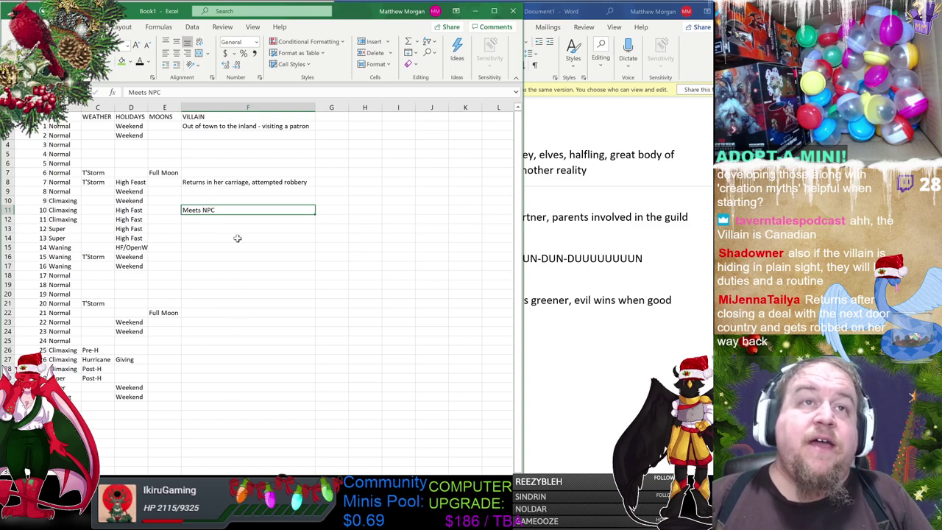
{"action": "left_click", "coordinate": [237, 238]}
{"action": "left_click", "coordinate": [225, 259]}
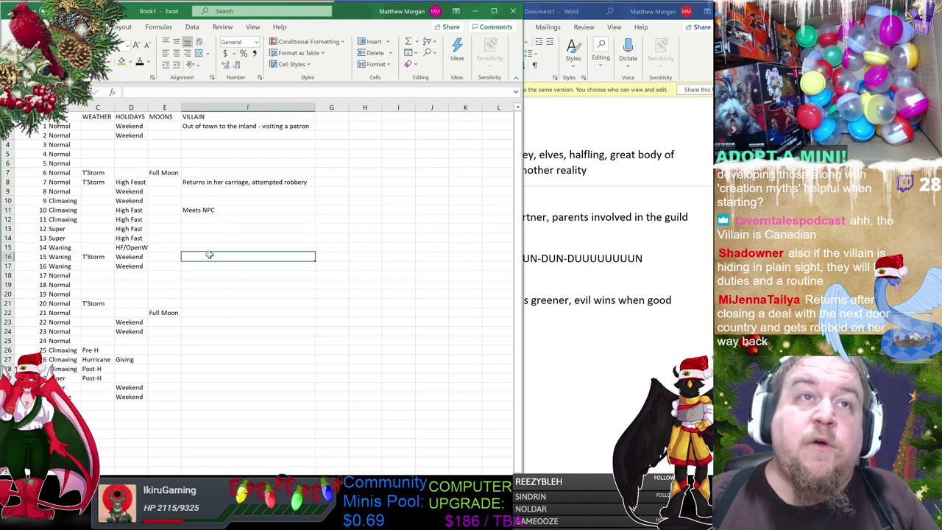
{"action": "left_click", "coordinate": [209, 245]}
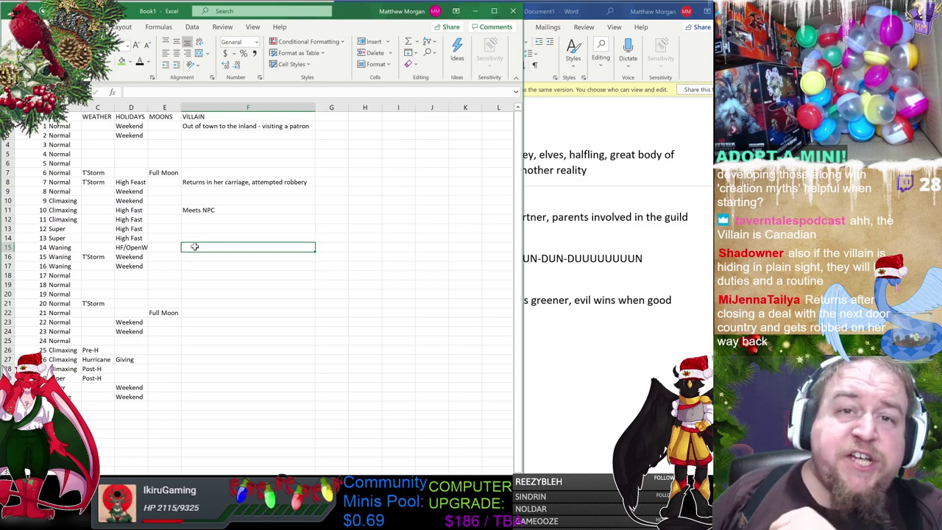
{"action": "left_click_drag", "start_coordinate": [57, 129], "coordinate": [65, 396]}
{"action": "scroll", "coordinate": [72, 201], "scroll_direction": "down", "scroll_amount": 8}
{"action": "left_click_drag", "start_coordinate": [63, 182], "coordinate": [312, 365]}
{"action": "left_click", "coordinate": [252, 237]}
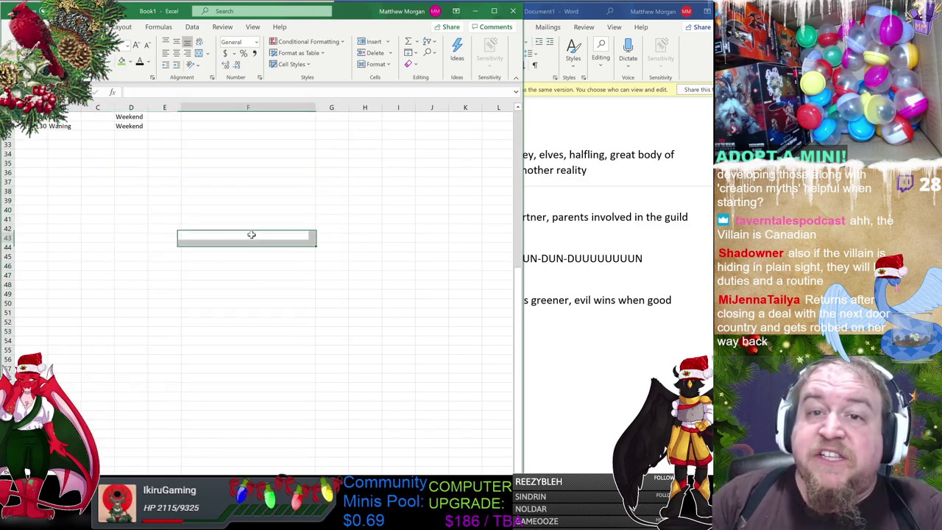
{"action": "scroll", "coordinate": [287, 258], "scroll_direction": "up", "scroll_amount": 10}
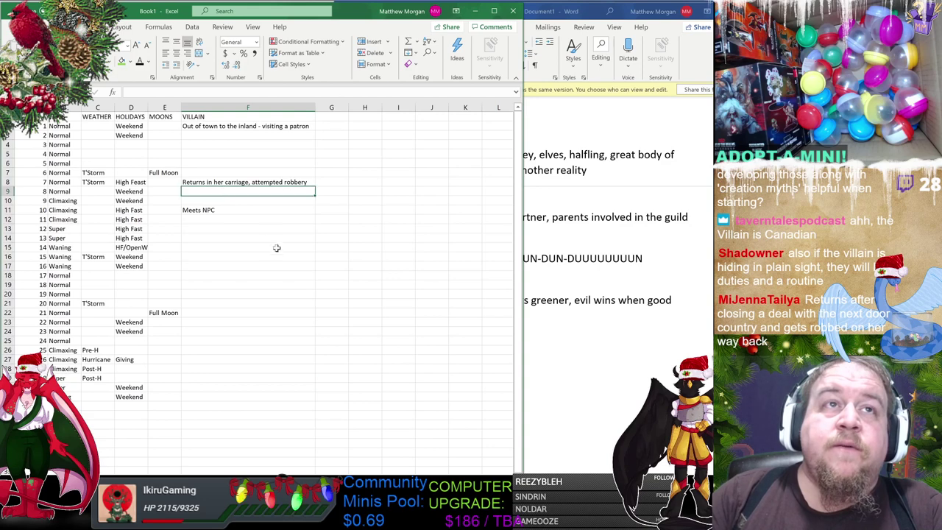
{"action": "left_click", "coordinate": [272, 256]}
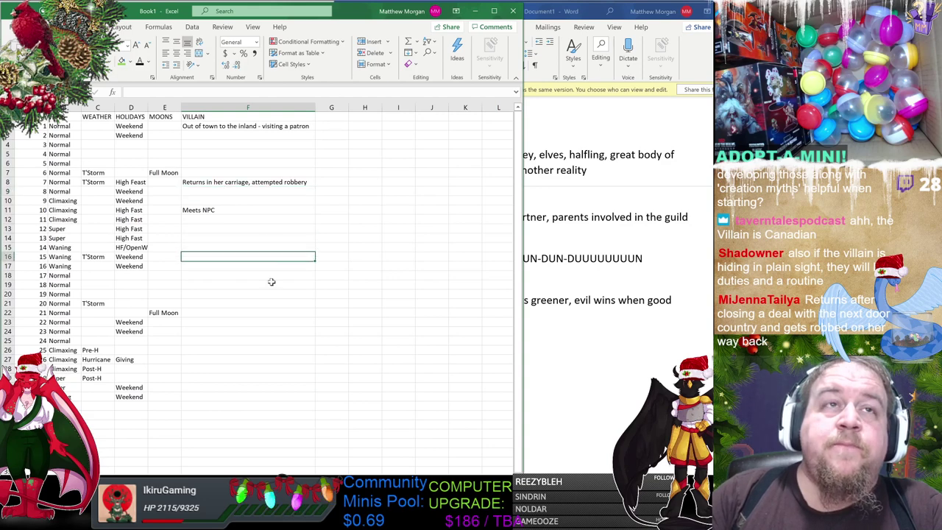
{"action": "left_click", "coordinate": [230, 211]}
Append 'to acquire fishing rights to the bay' to day 10's Meets NPC note in F11.
{"action": "double_click", "coordinate": [230, 211]}
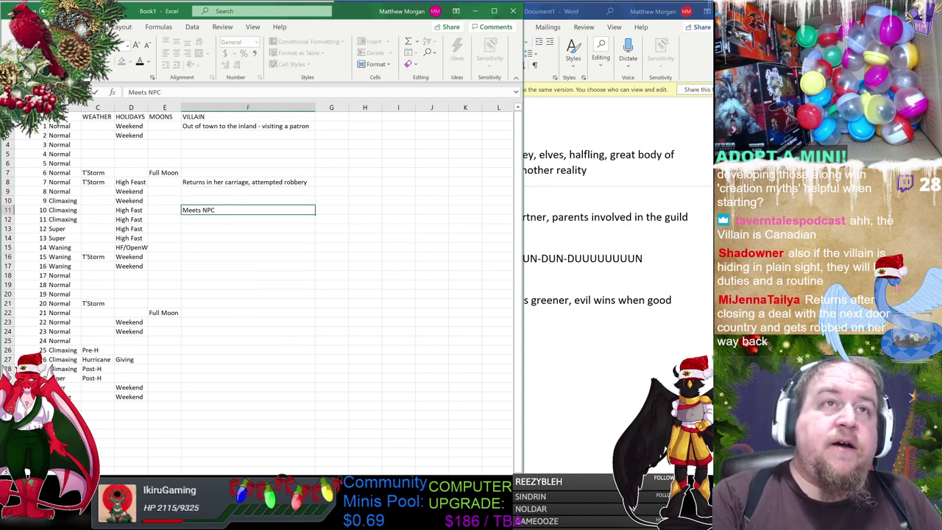
{"action": "type", "text": "to acquire"}
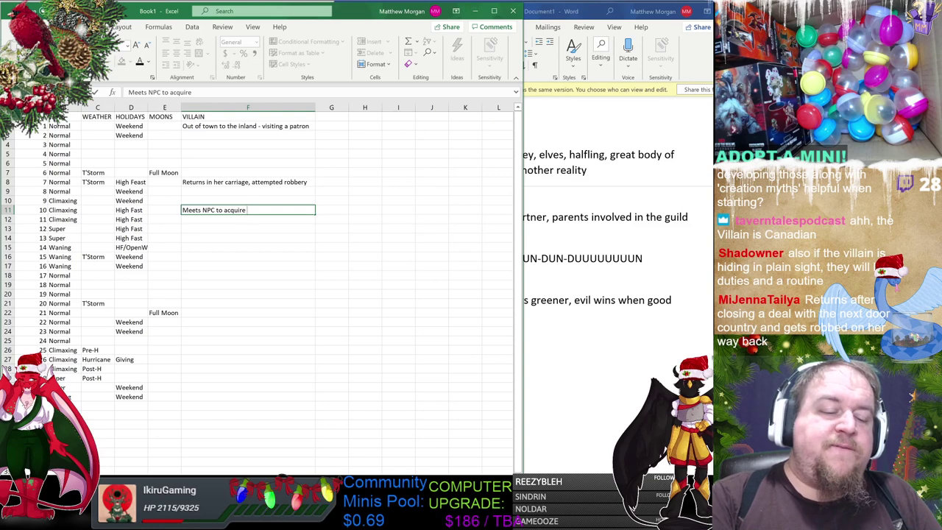
{"action": "type", "text": "fishing rights"}
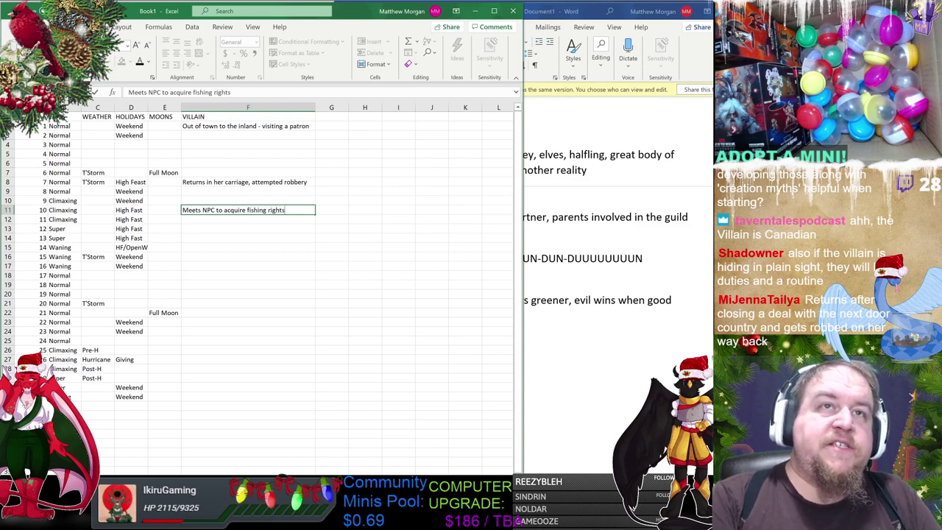
{"action": "type", "text": " to the"}
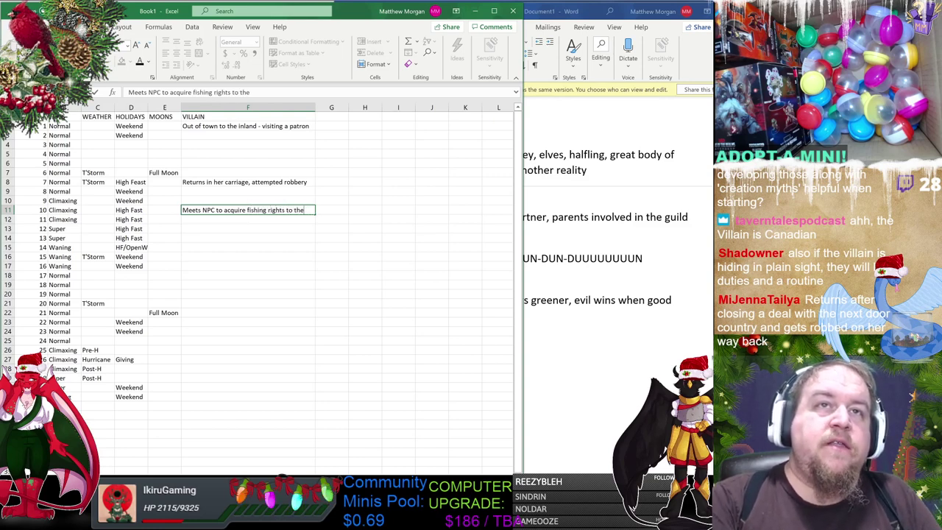
{"action": "type", "text": " bay"}
{"action": "key", "text": "Return"}
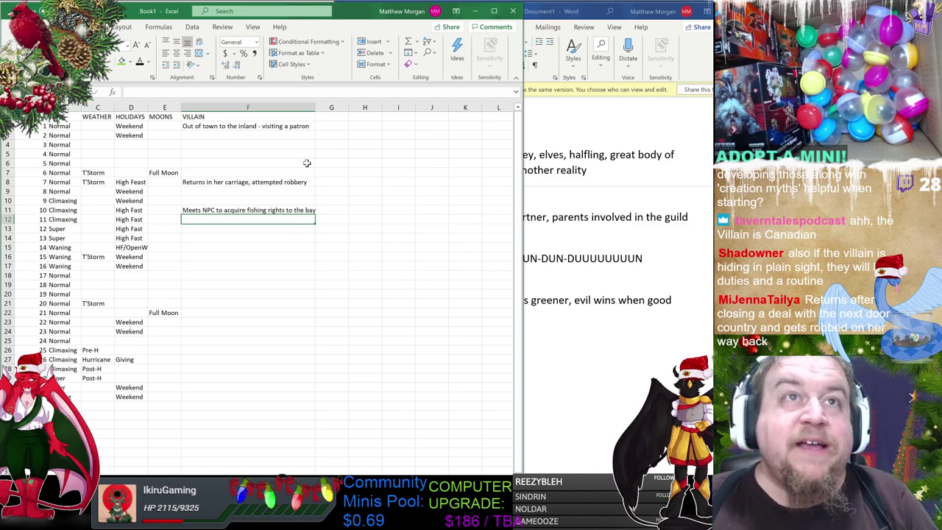
{"action": "left_click", "coordinate": [280, 236]}
Enter 'Acquisition Day 1' in day 11's villain cell F12.
{"action": "left_click", "coordinate": [276, 210]}
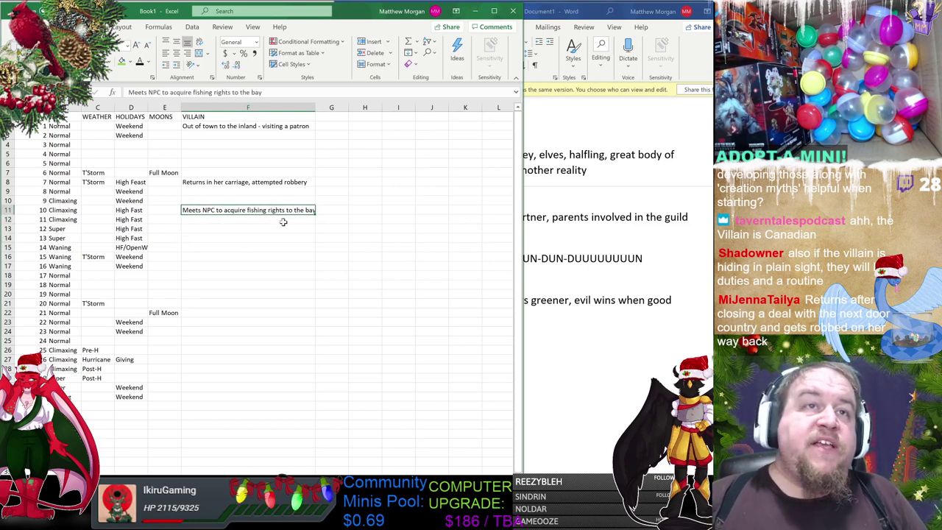
{"action": "left_click", "coordinate": [276, 222]}
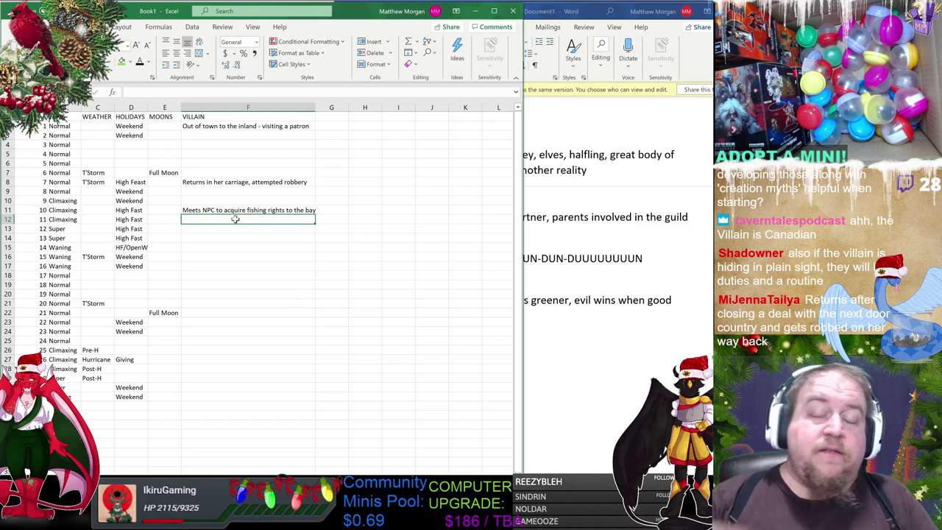
{"action": "type", "text": "Ac"}
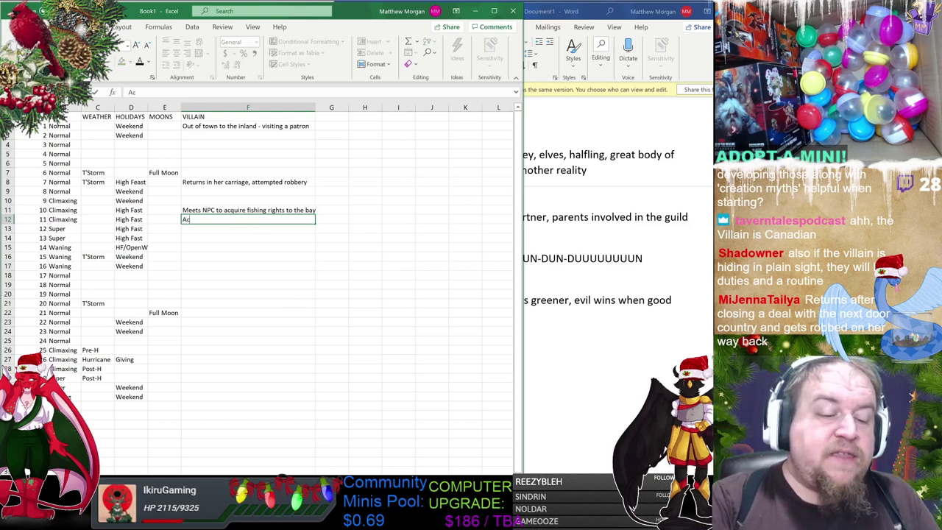
{"action": "type", "text": "quisition"}
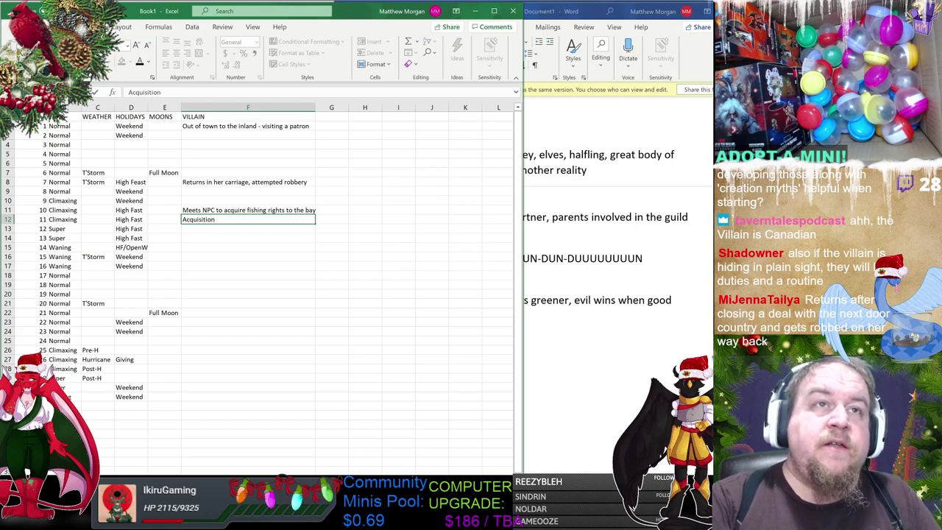
{"action": "type", "text": " Day 1"}
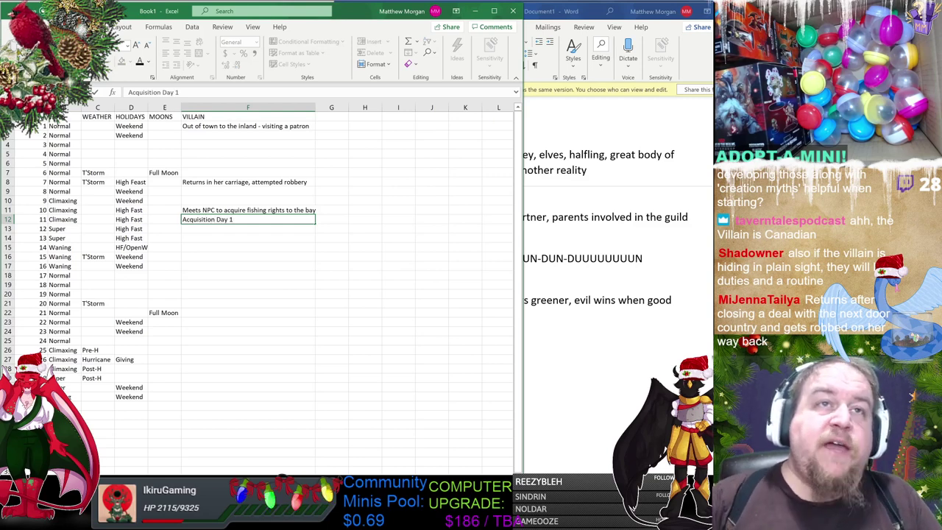
{"action": "left_click", "coordinate": [284, 259]}
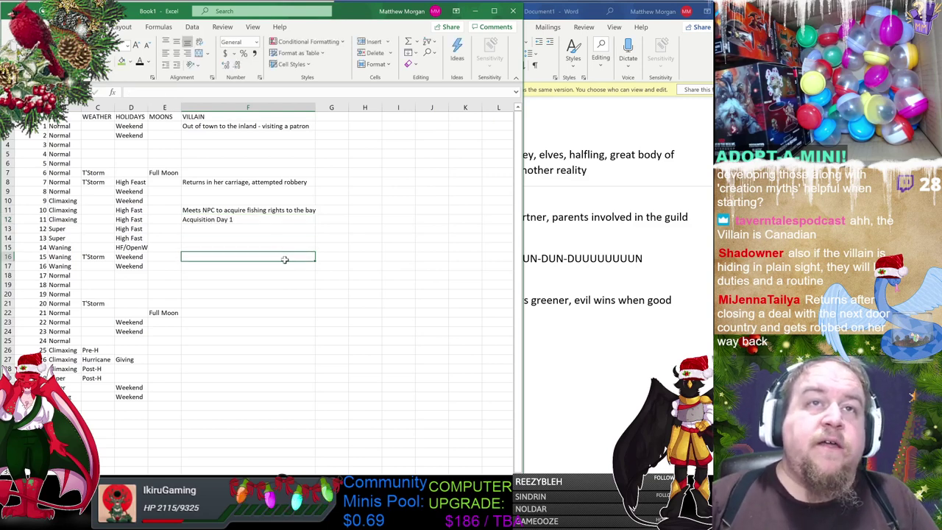
{"action": "left_click", "coordinate": [254, 220]}
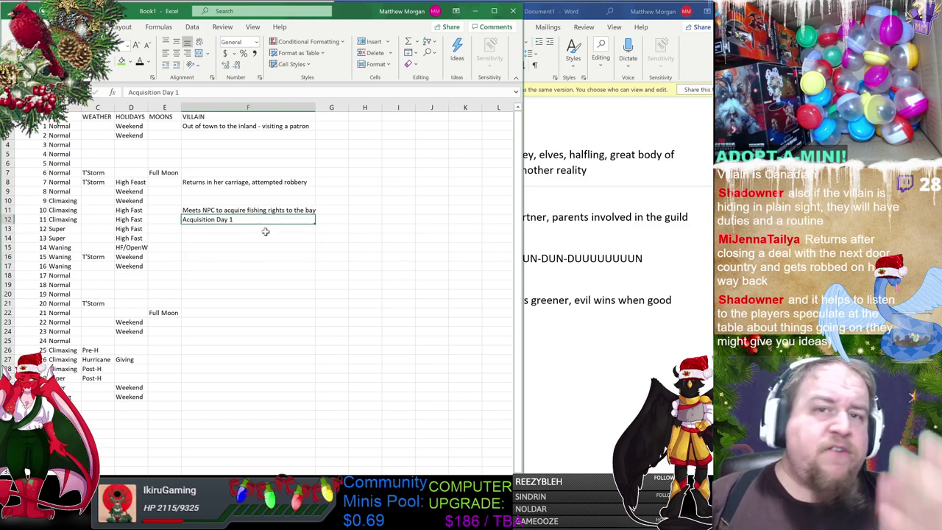
Enter 'Acquisition Finished' in day 19's villain cell F20, then bring up the Paint map.
{"action": "left_click", "coordinate": [271, 227]}
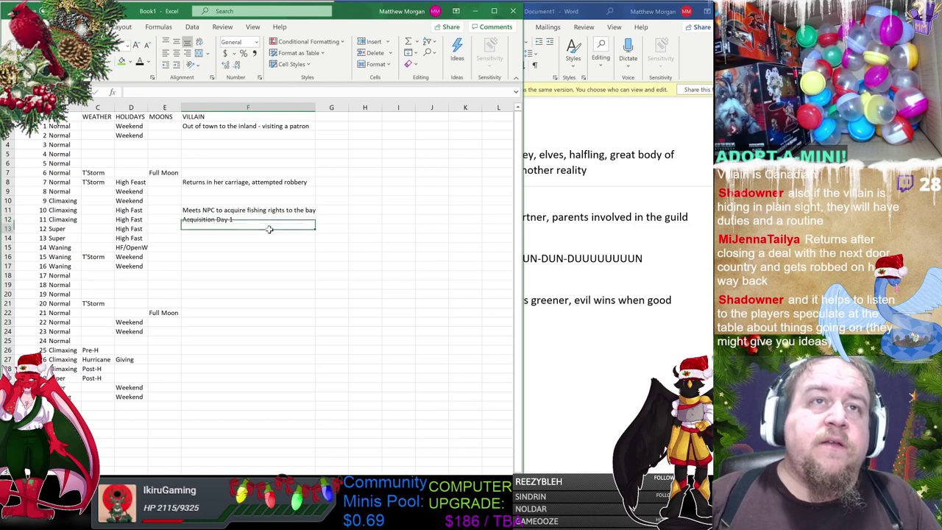
{"action": "left_click", "coordinate": [272, 239]}
{"action": "left_click", "coordinate": [274, 249]}
{"action": "left_click", "coordinate": [273, 257]}
{"action": "left_click", "coordinate": [274, 266]}
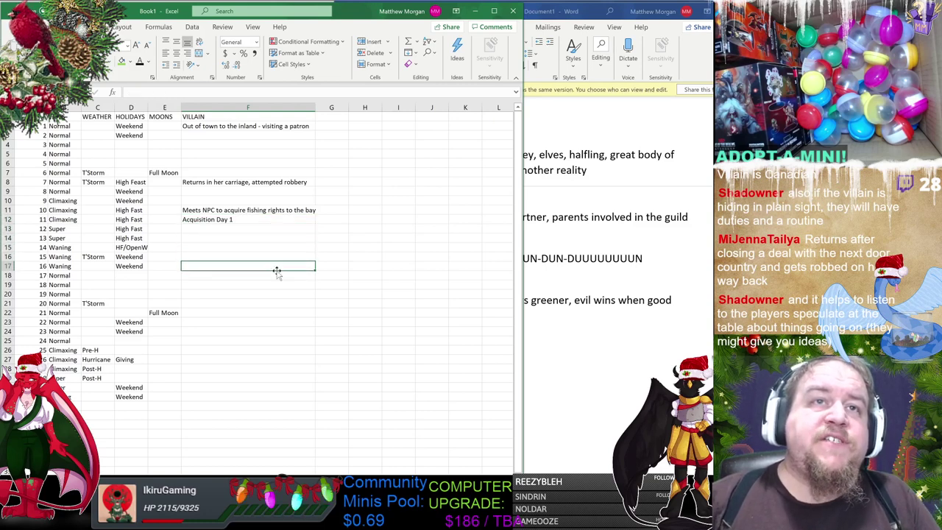
{"action": "left_click", "coordinate": [277, 276]}
{"action": "left_click", "coordinate": [279, 285]}
{"action": "left_click", "coordinate": [281, 293]}
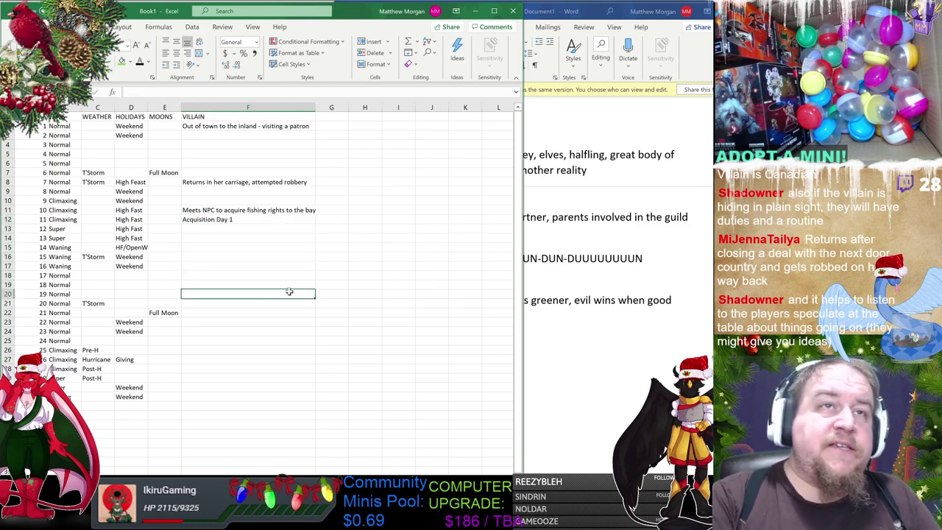
{"action": "type", "text": "Acquisition"}
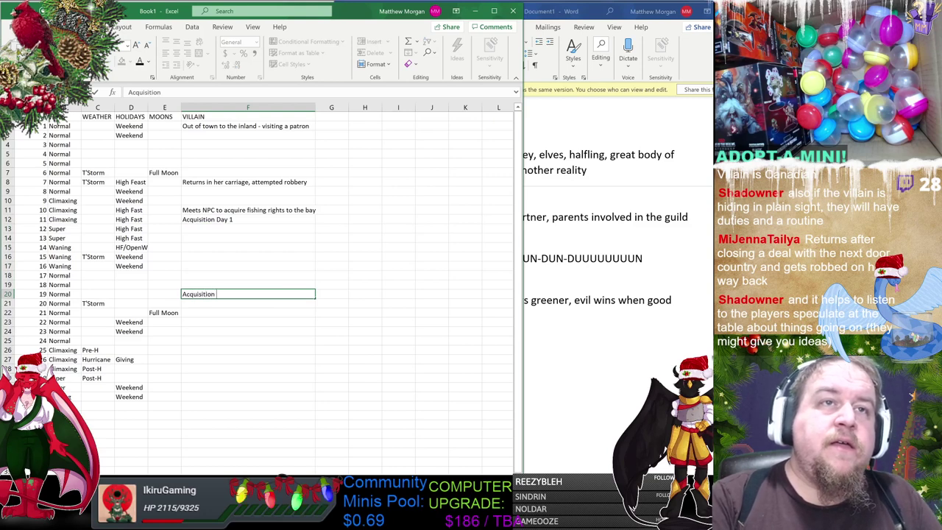
{"action": "type", "text": " Finished"}
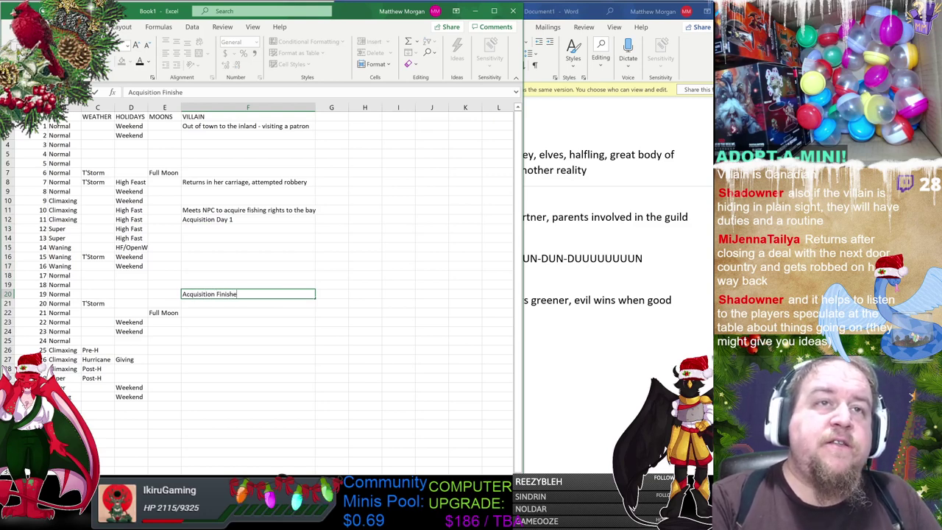
{"action": "left_click", "coordinate": [273, 312]}
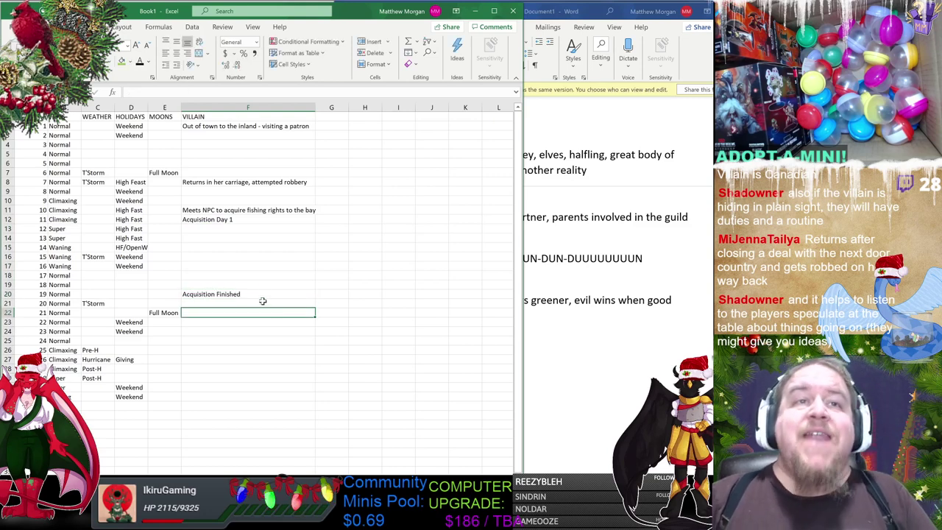
{"action": "left_click", "coordinate": [261, 294]}
{"action": "left_click", "coordinate": [255, 311]}
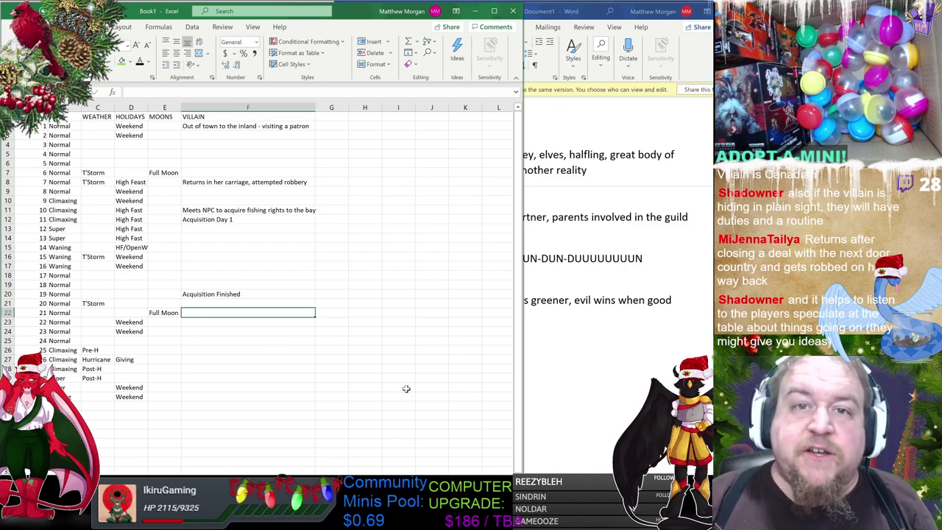
{"action": "key", "text": "alt+Tab"}
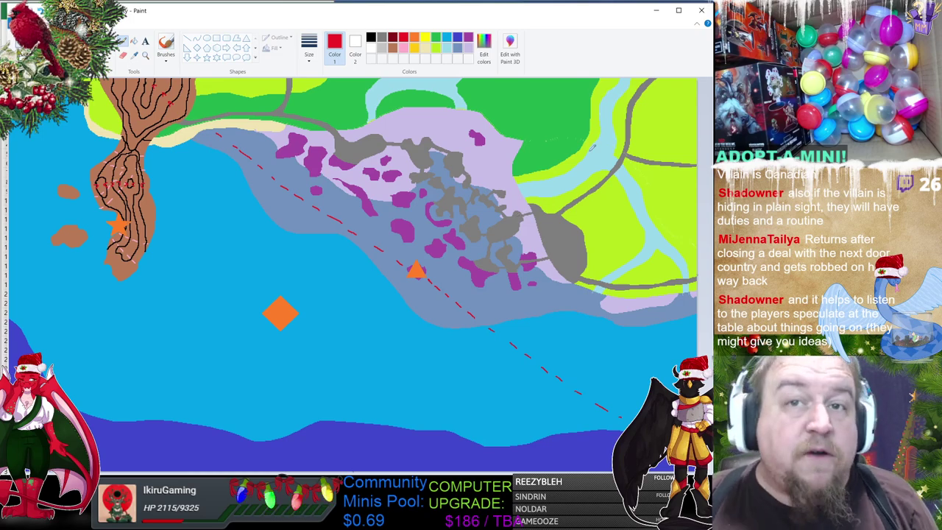
Minimize the Paint map and refocus the Excel calendar sheet.
{"action": "left_click", "coordinate": [657, 11]}
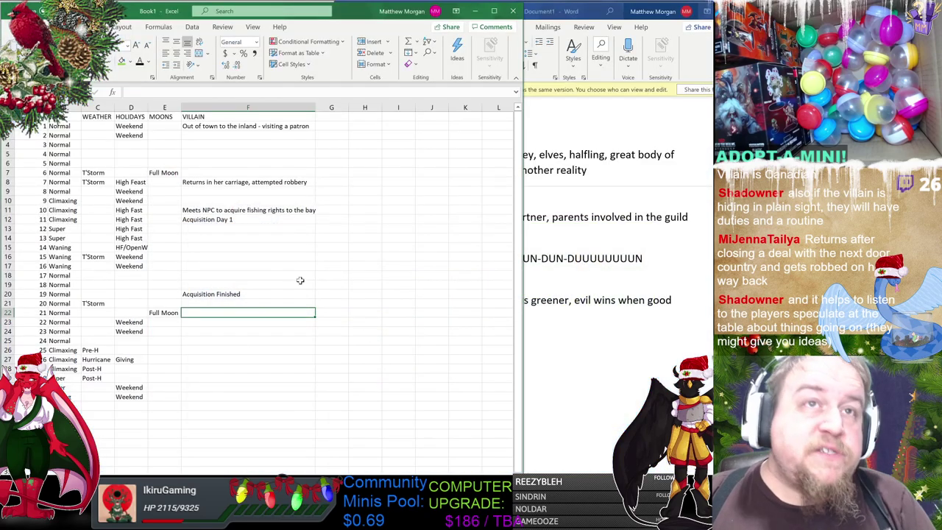
{"action": "left_click", "coordinate": [248, 341]}
Check acquisition days F12–F14, then read the Dygzan Knomiel villain notes in the Word outline.
{"action": "left_click", "coordinate": [234, 249]}
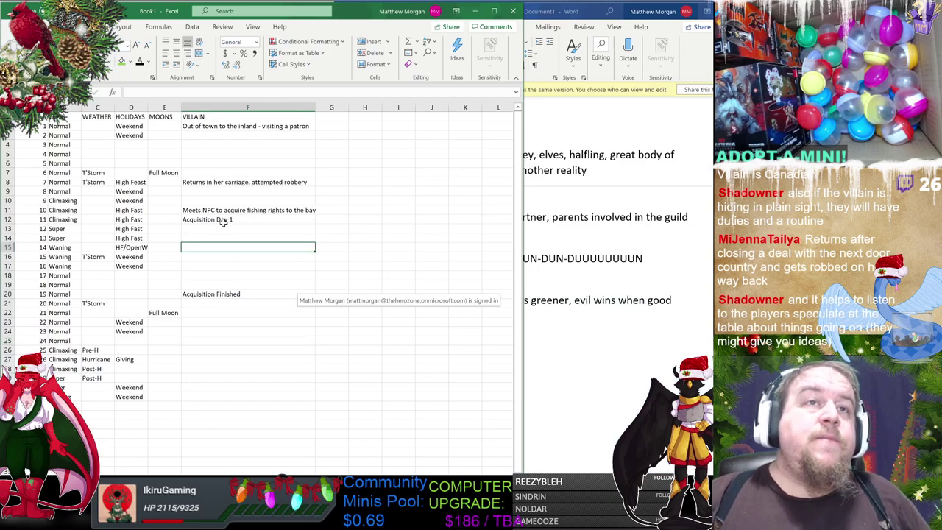
{"action": "left_click_drag", "start_coordinate": [223, 223], "coordinate": [250, 249]}
{"action": "left_click", "coordinate": [570, 244]}
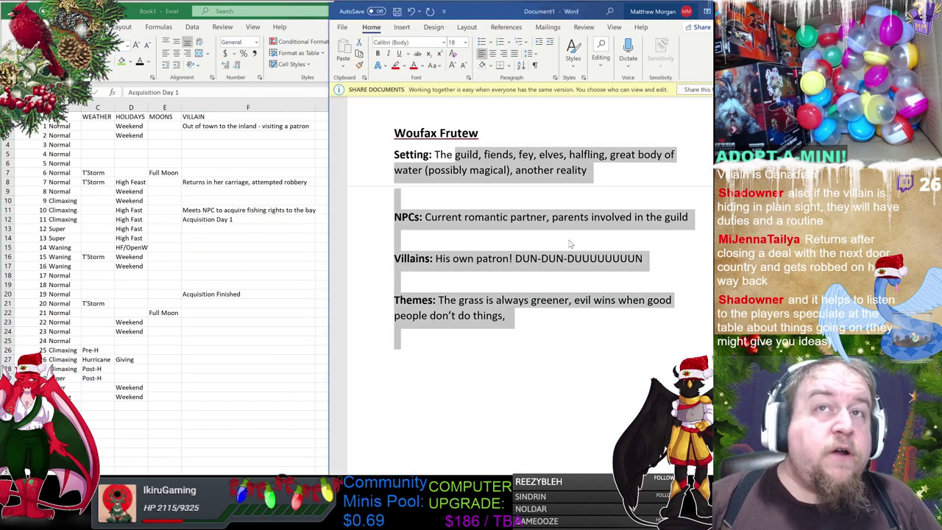
{"action": "scroll", "coordinate": [571, 244], "scroll_direction": "up", "scroll_amount": 10}
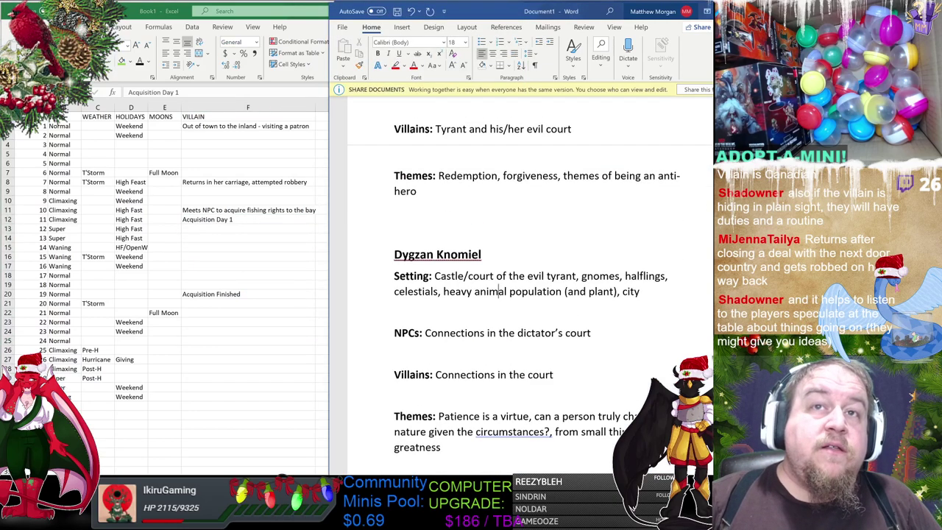
{"action": "scroll", "coordinate": [499, 292], "scroll_direction": "down", "scroll_amount": 3}
{"action": "left_click_drag", "start_coordinate": [464, 157], "coordinate": [551, 314]}
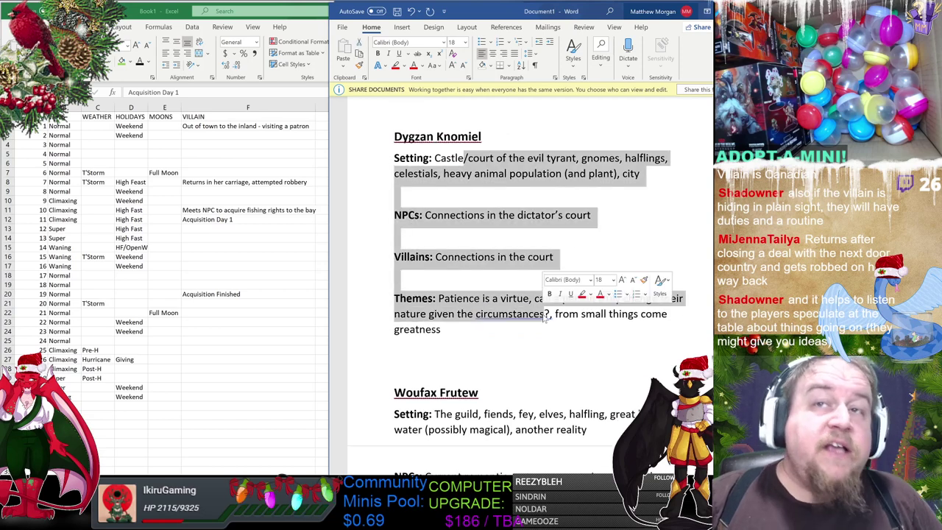
{"action": "left_click", "coordinate": [513, 258]}
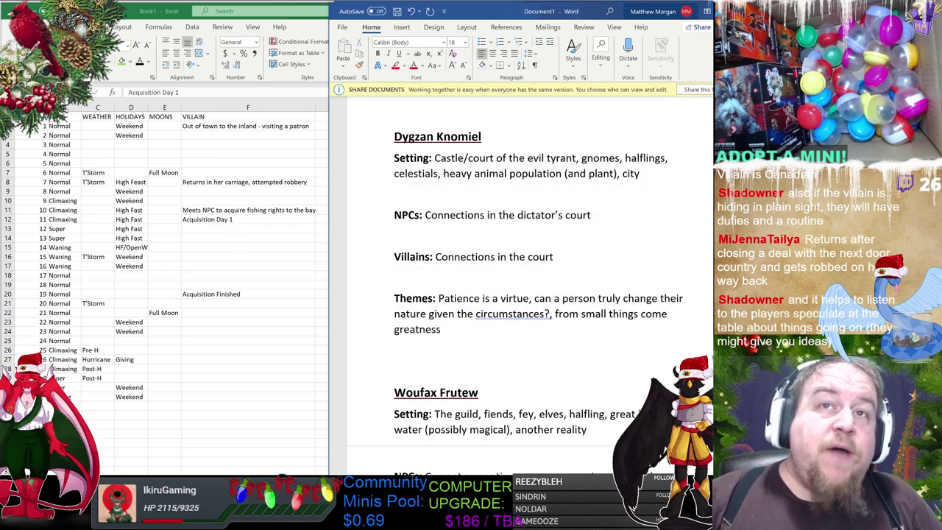
{"action": "left_click_drag", "start_coordinate": [435, 257], "coordinate": [554, 257]}
{"action": "left_click", "coordinate": [501, 215]}
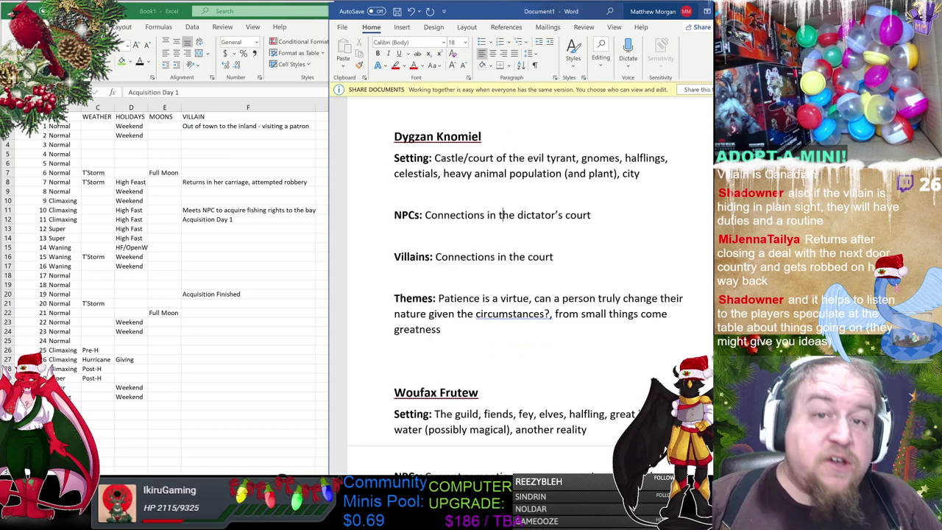
{"action": "left_click_drag", "start_coordinate": [221, 219], "coordinate": [220, 243]}
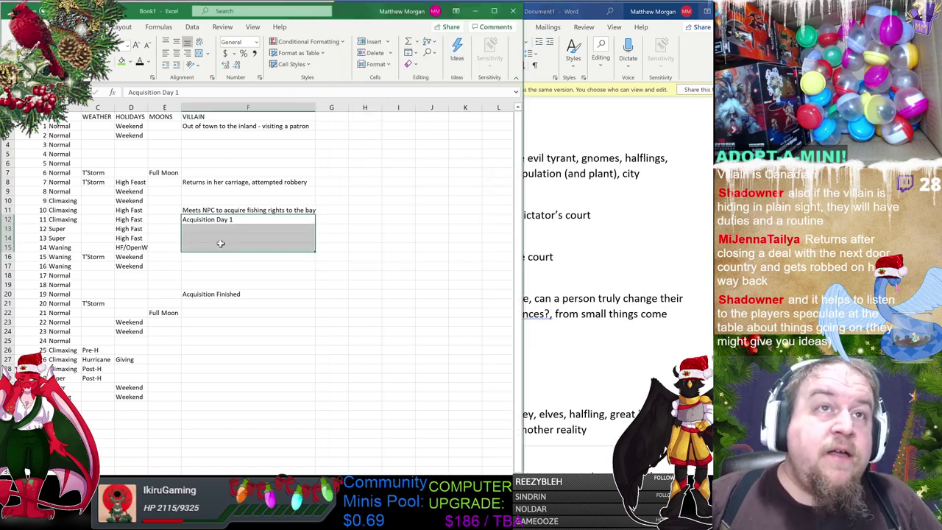
{"action": "left_click", "coordinate": [225, 174]}
{"action": "left_click", "coordinate": [251, 257]}
{"action": "left_click", "coordinate": [245, 324]}
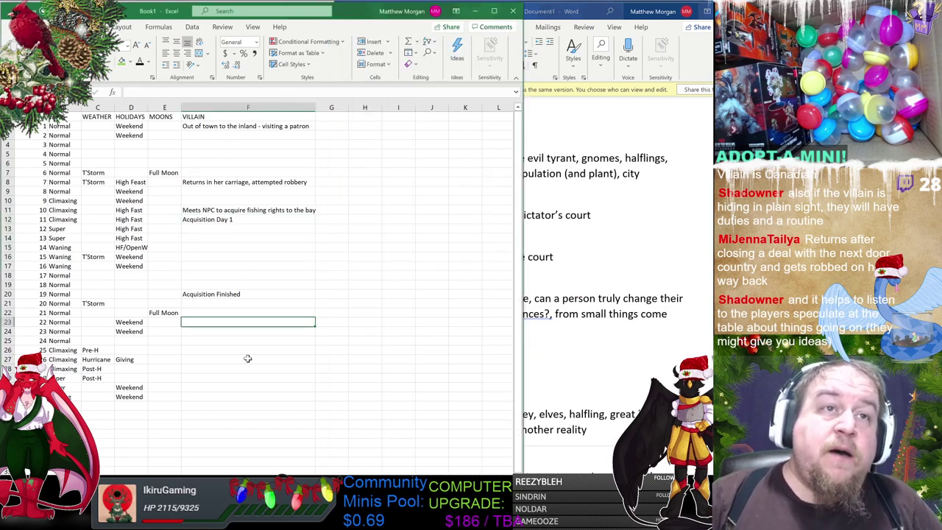
{"action": "left_click", "coordinate": [240, 406]}
{"action": "left_click", "coordinate": [239, 287]}
{"action": "left_click", "coordinate": [235, 276]}
{"action": "left_click", "coordinate": [246, 237]}
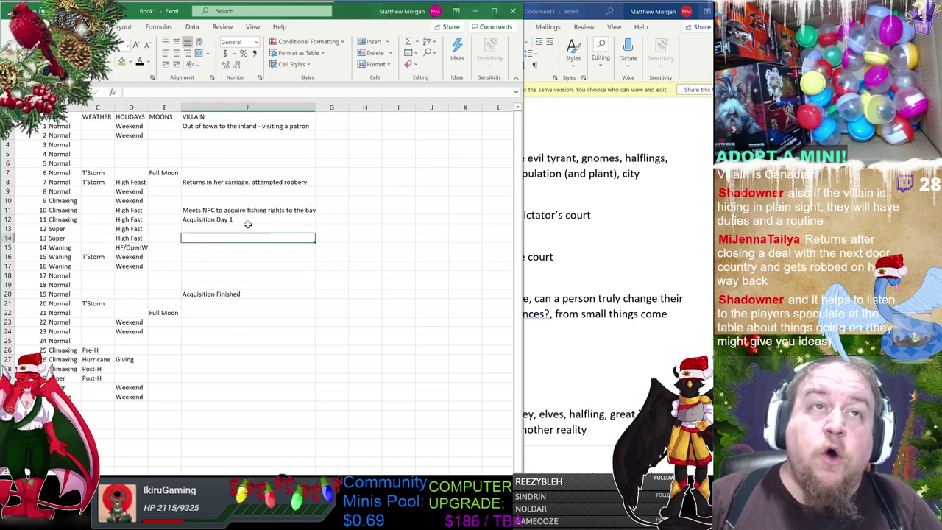
{"action": "left_click", "coordinate": [246, 161]}
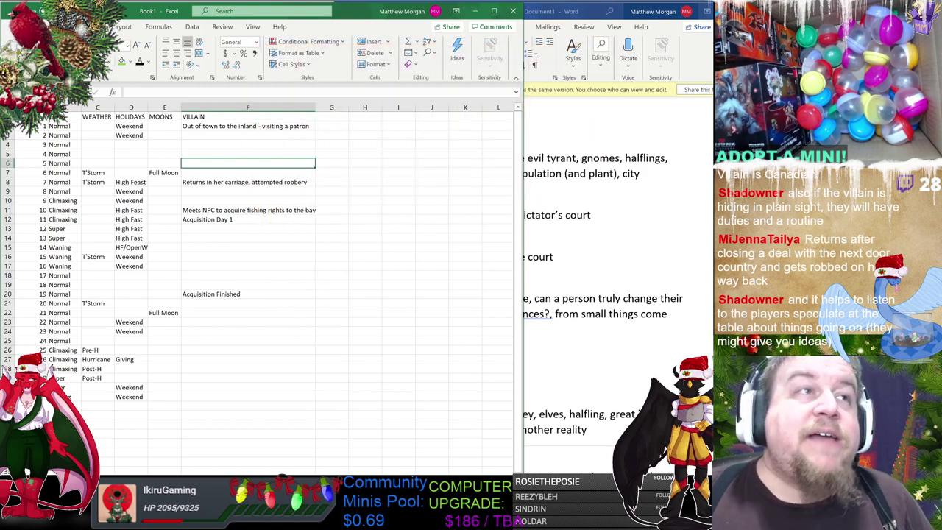
{"action": "left_click", "coordinate": [335, 117]}
{"action": "mouse_move", "coordinate": [339, 133]}
{"action": "left_mouse_down"}
{"action": "mouse_move", "coordinate": [333, 166]}
{"action": "mouse_move", "coordinate": [334, 118]}
{"action": "left_mouse_up"}
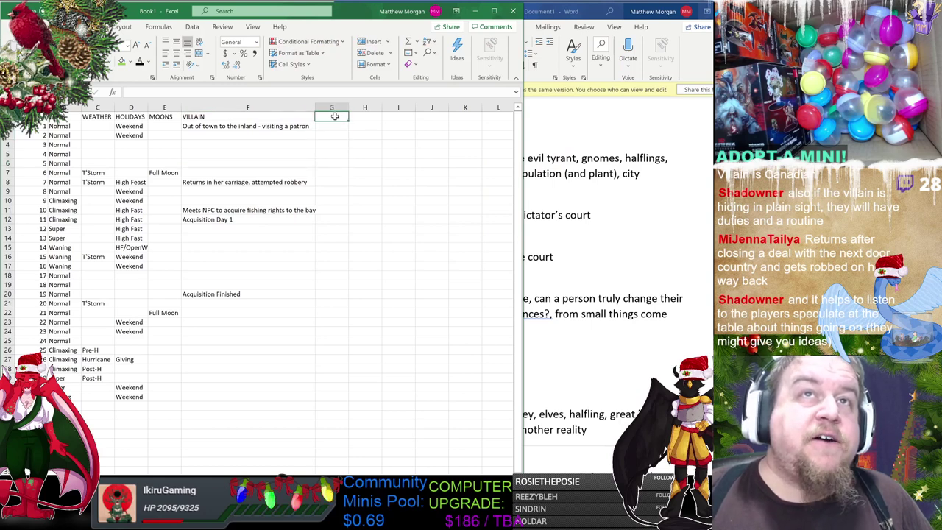
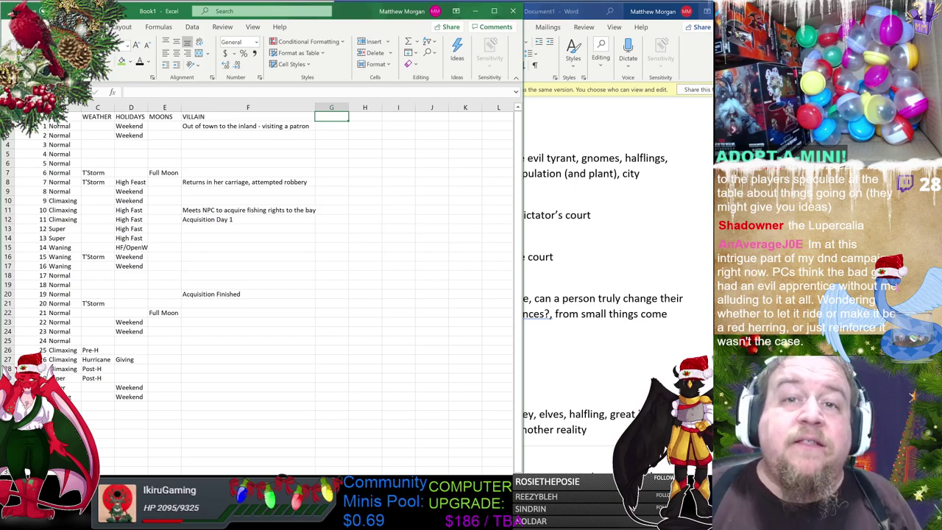
Switch from the Excel campaign calendar to the Paint region map with Alt+Tab.
{"action": "key", "text": "alt+Tab"}
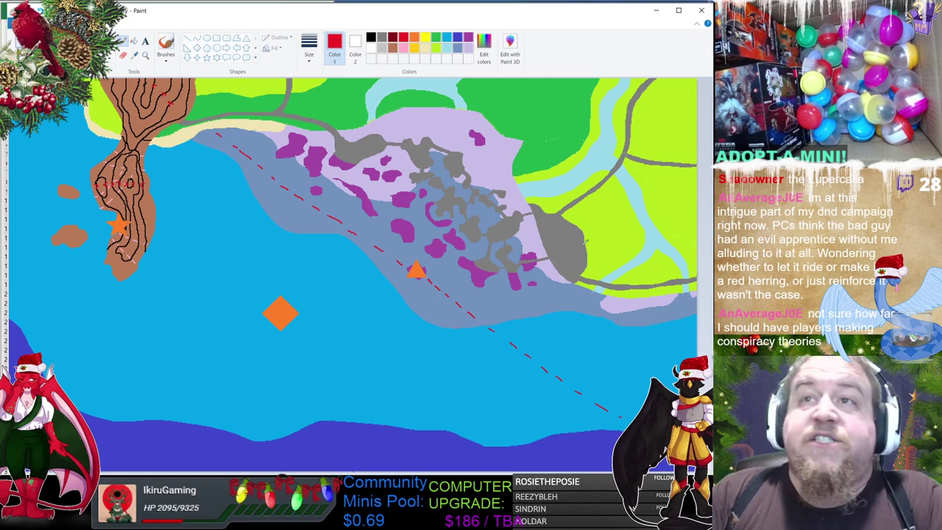
Minimize Paint so the Excel calendar and Word outline are visible.
{"action": "left_click", "coordinate": [656, 10]}
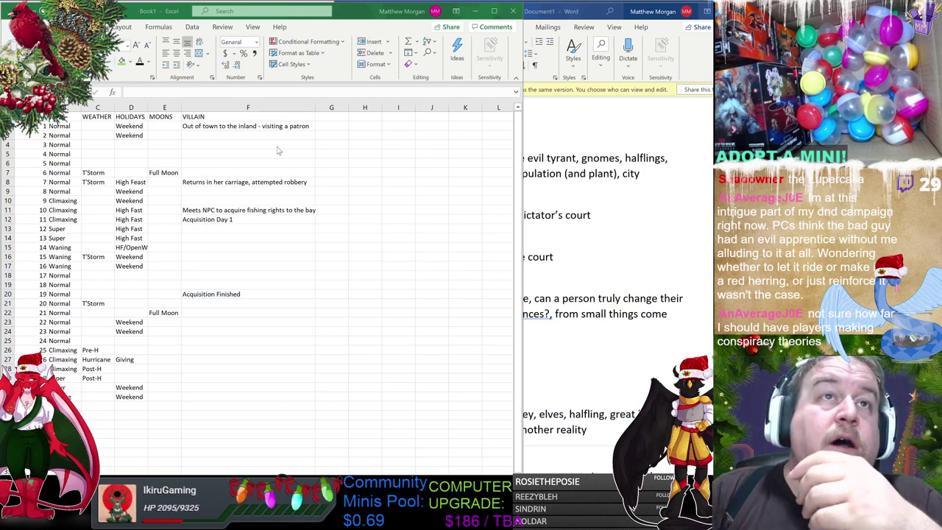
Return to the Excel calendar and enter Forge in column G for day 3.
{"action": "key", "text": "alt+Tab"}
{"action": "left_click_drag", "start_coordinate": [248, 117], "coordinate": [272, 433]}
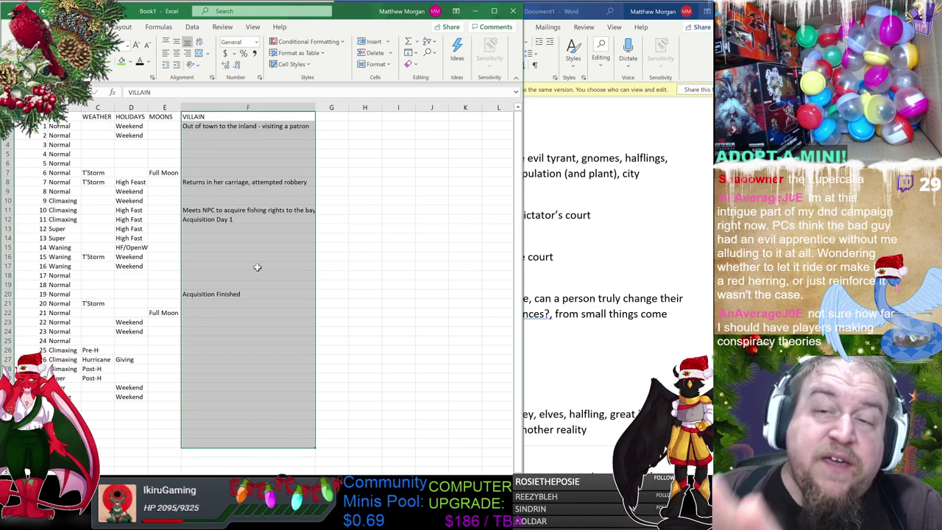
{"action": "left_click", "coordinate": [257, 341]}
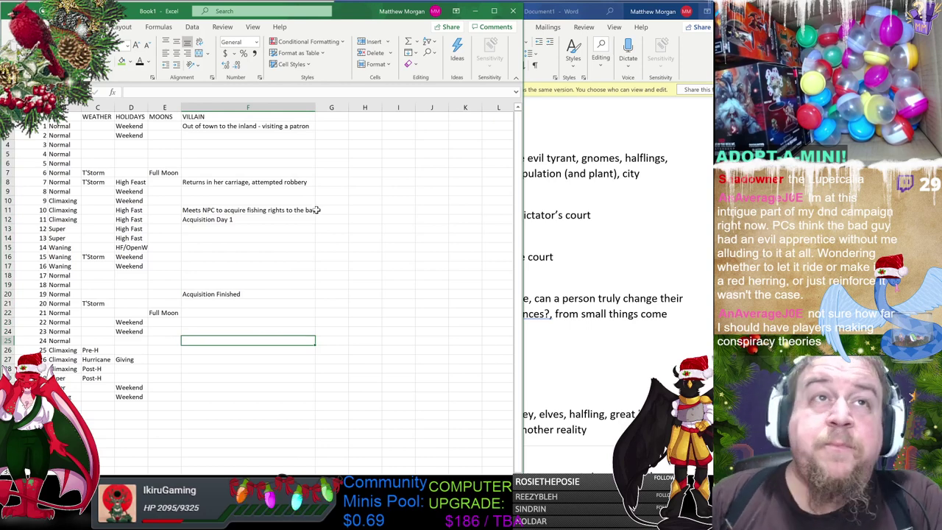
{"action": "left_click", "coordinate": [339, 145]}
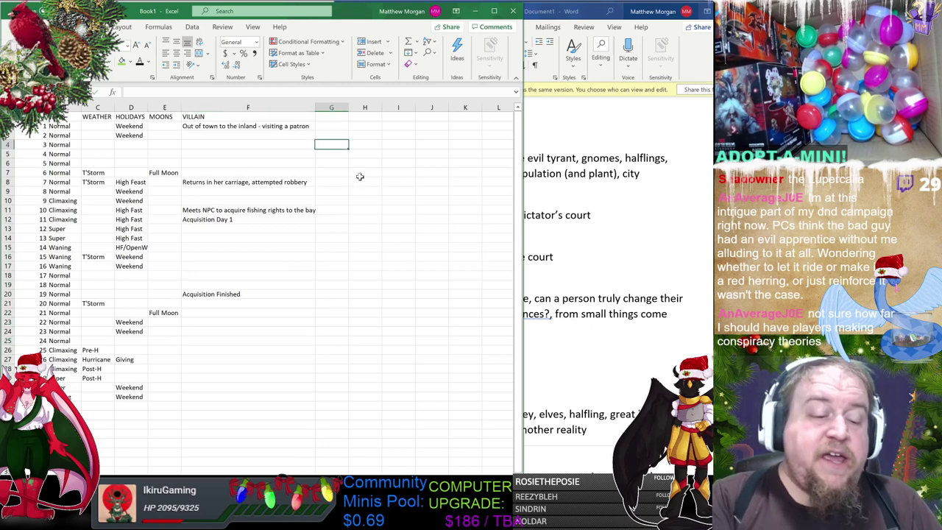
{"action": "type", "text": "Forge"}
{"action": "left_click", "coordinate": [330, 117]}
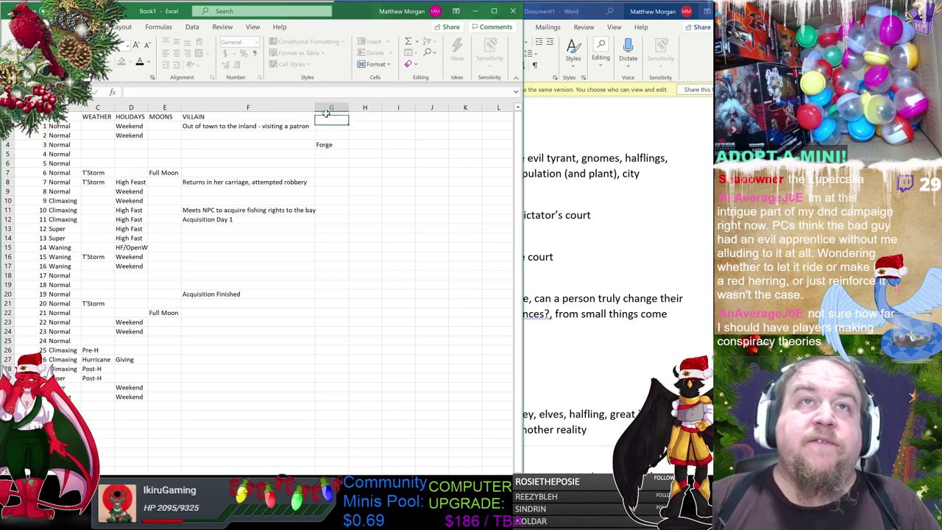
{"action": "left_click", "coordinate": [332, 145]}
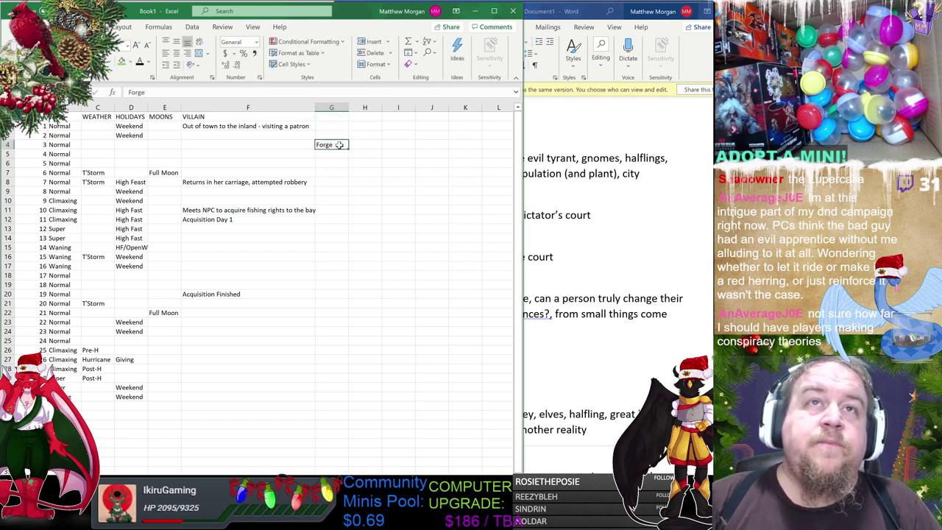
Head column G with Downtime and put 1 in G4.
{"action": "left_click", "coordinate": [335, 116]}
{"action": "type", "text": "Downtime"}
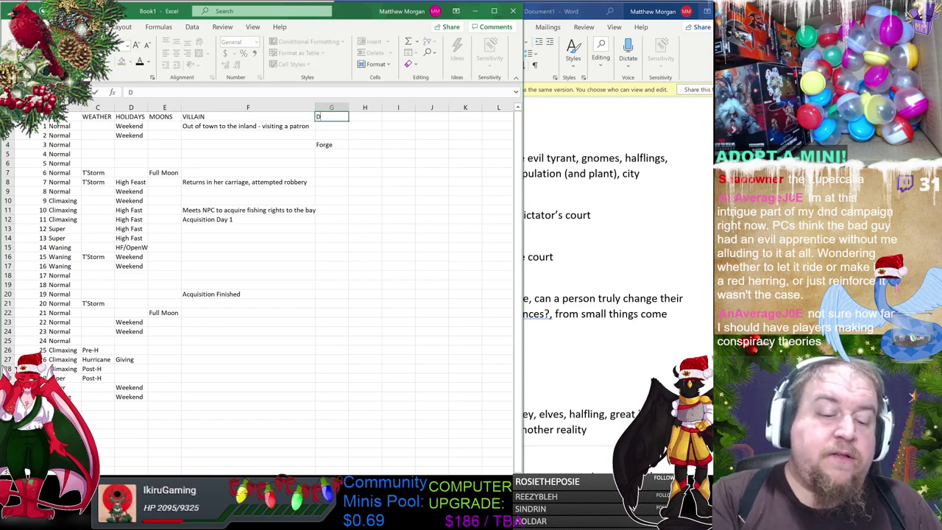
{"action": "left_click", "coordinate": [340, 147]}
{"action": "type", "text": "1"}
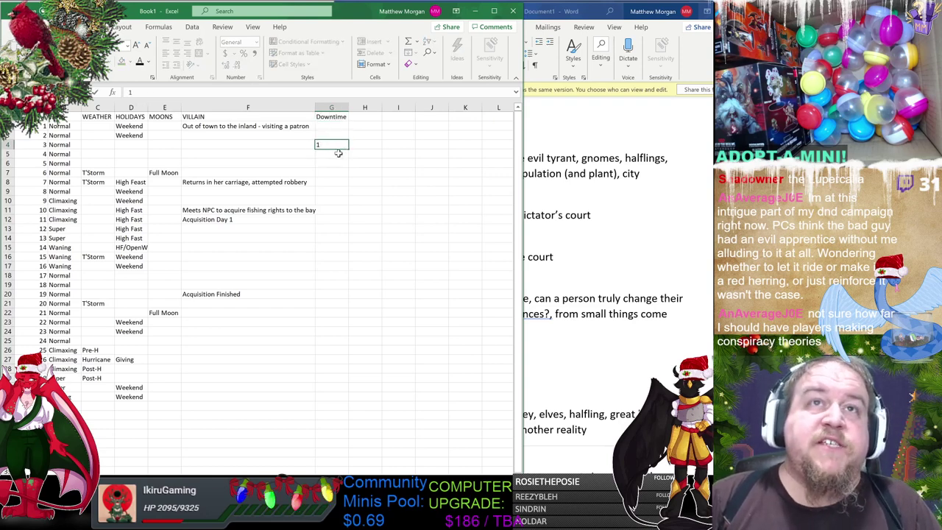
{"action": "key", "text": "ctrl+Return"}
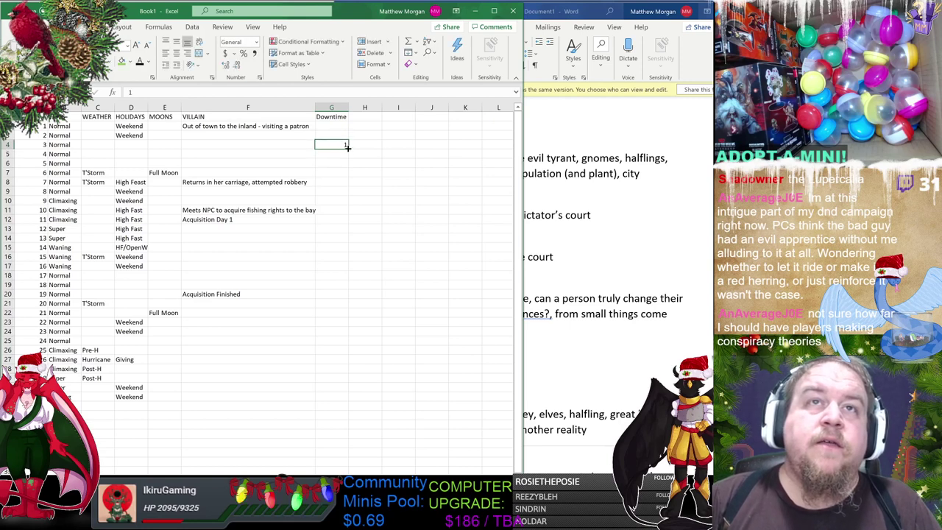
Enter 2 in G5 and fill the Downtime numbering down to G10.
{"action": "left_click_drag", "start_coordinate": [347, 147], "coordinate": [346, 205]}
{"action": "left_click", "coordinate": [342, 154]}
{"action": "type", "text": "2"}
{"action": "key", "text": "Return"}
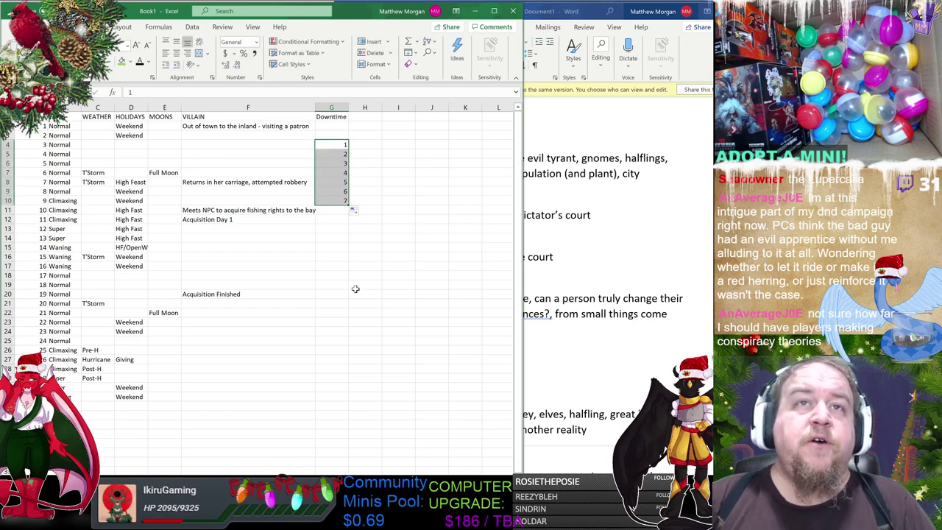
{"action": "left_click", "coordinate": [377, 266]}
{"action": "left_click_drag", "start_coordinate": [340, 144], "coordinate": [345, 200]}
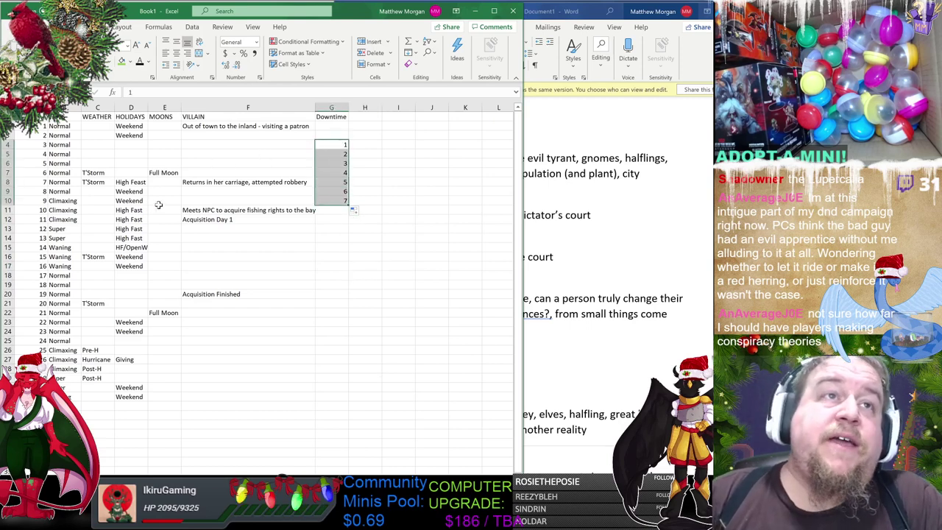
{"action": "left_click", "coordinate": [335, 144]}
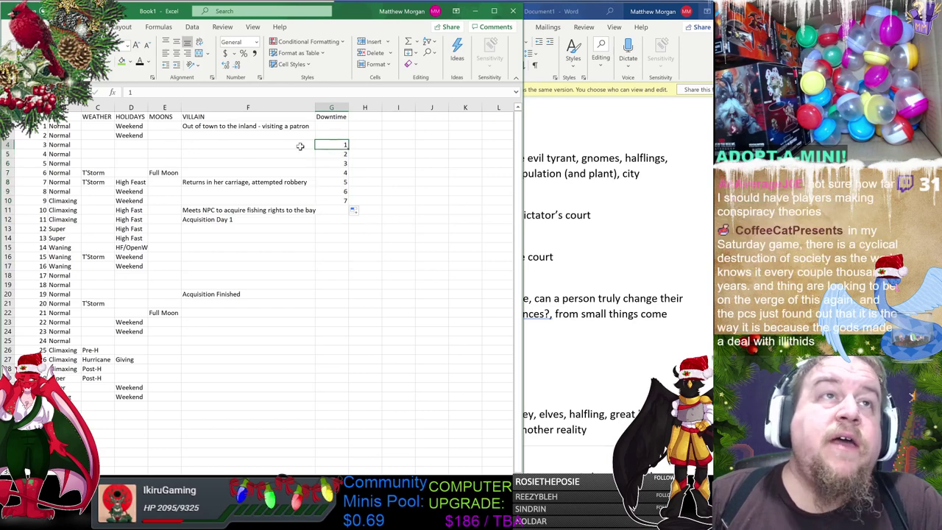
{"action": "left_click_drag", "start_coordinate": [135, 145], "coordinate": [344, 145]}
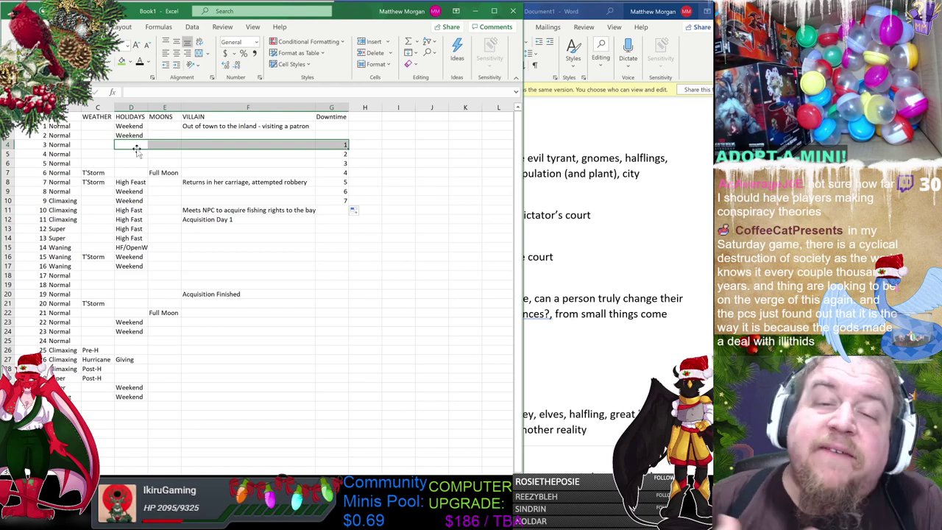
{"action": "left_click_drag", "start_coordinate": [136, 145], "coordinate": [335, 144]}
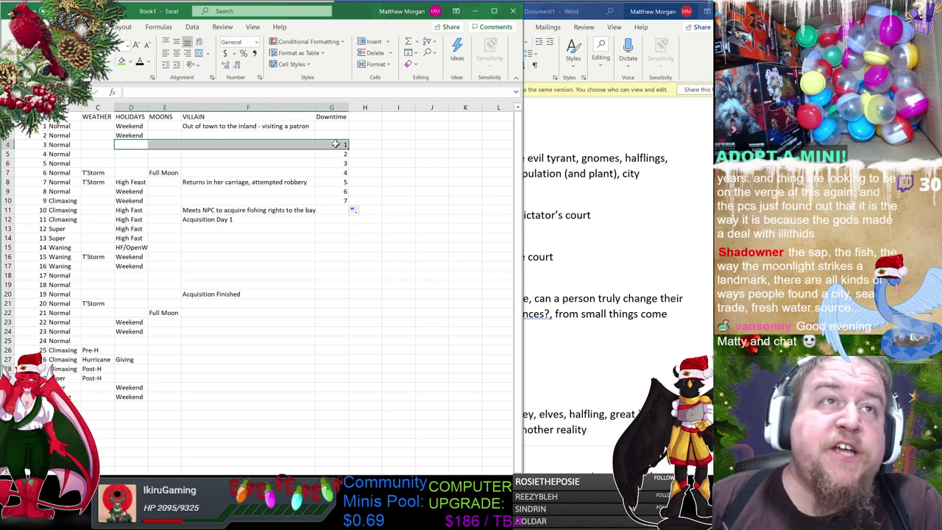
{"action": "left_click_drag", "start_coordinate": [93, 173], "coordinate": [344, 173]}
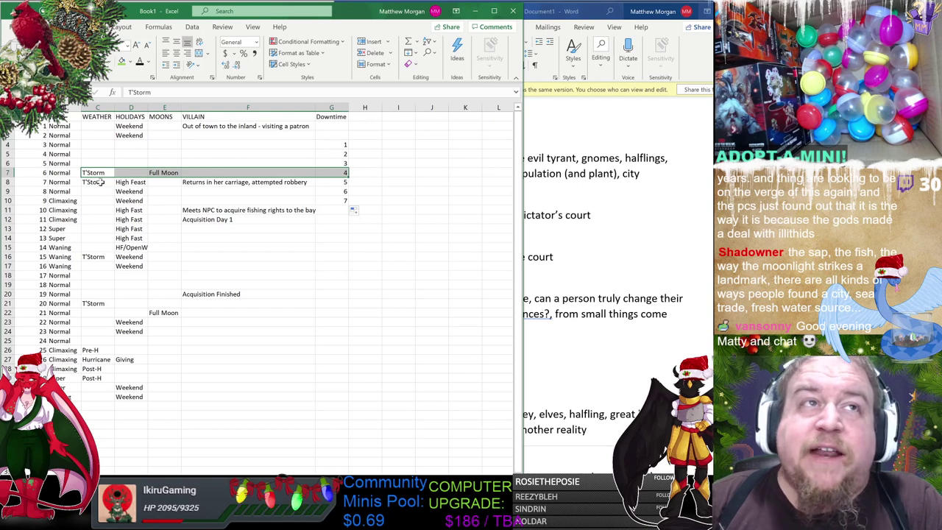
{"action": "left_click_drag", "start_coordinate": [103, 183], "coordinate": [334, 184]}
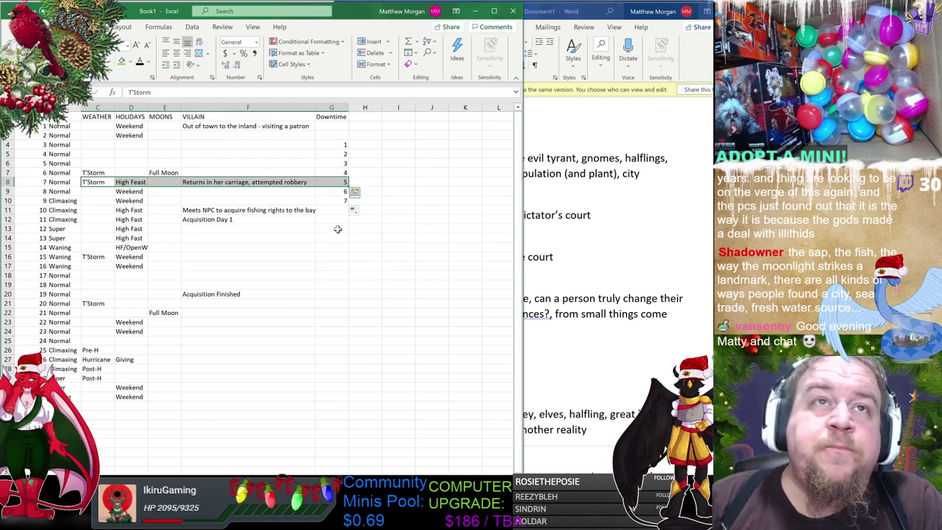
{"action": "left_click", "coordinate": [336, 199]}
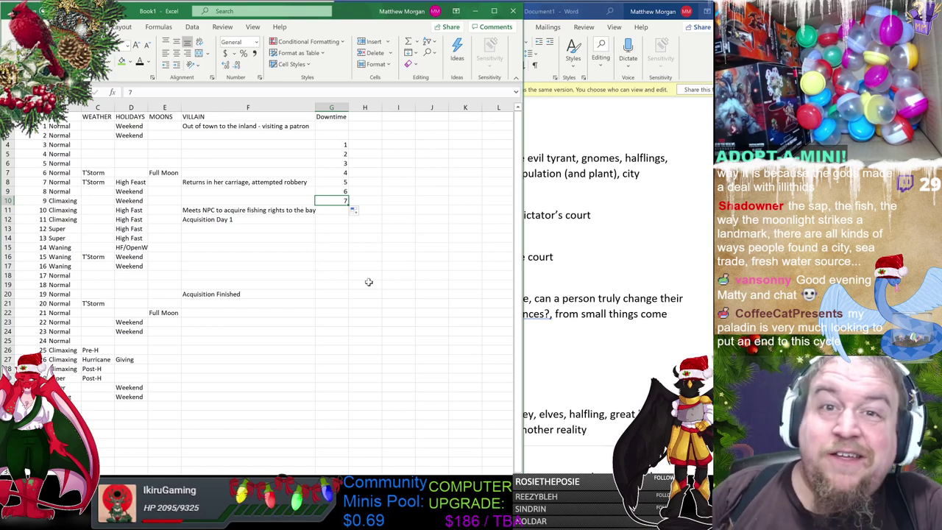
{"action": "left_click", "coordinate": [337, 213]}
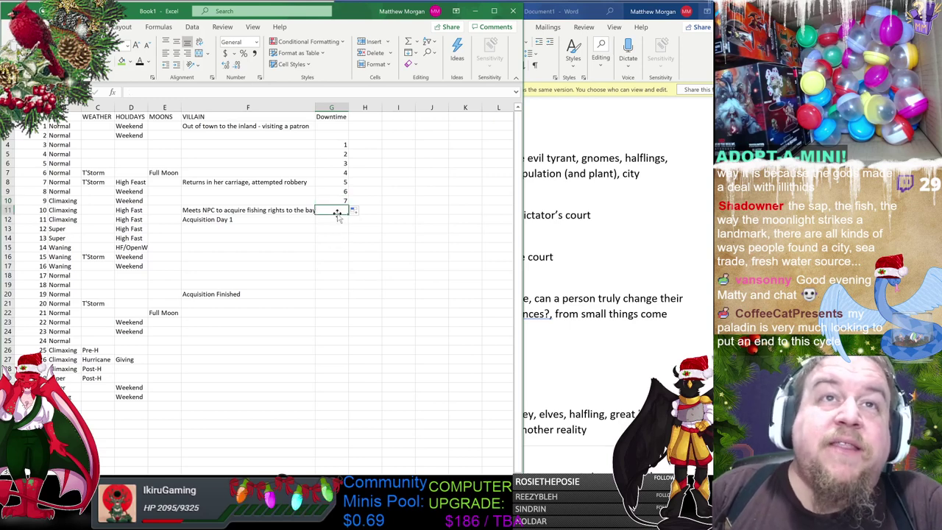
{"action": "left_click", "coordinate": [280, 209]}
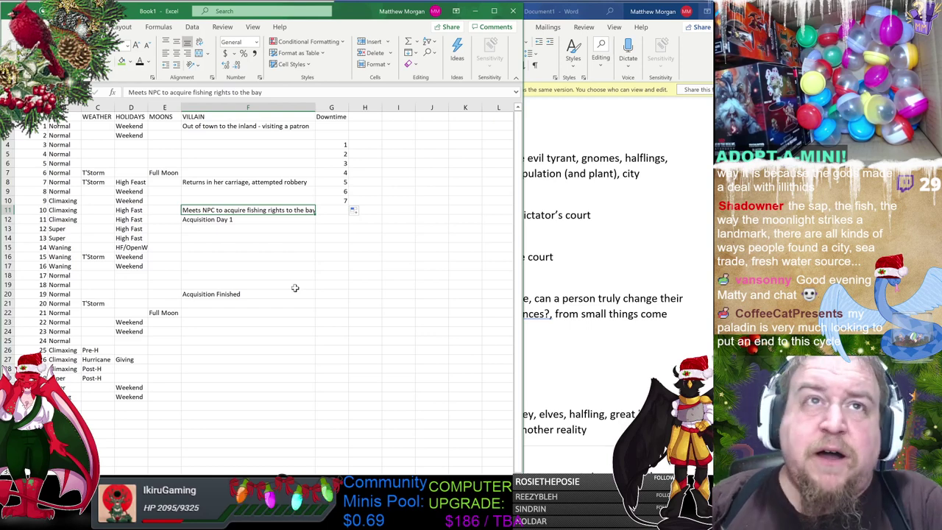
{"action": "left_click", "coordinate": [304, 247]}
{"action": "left_click", "coordinate": [335, 212]}
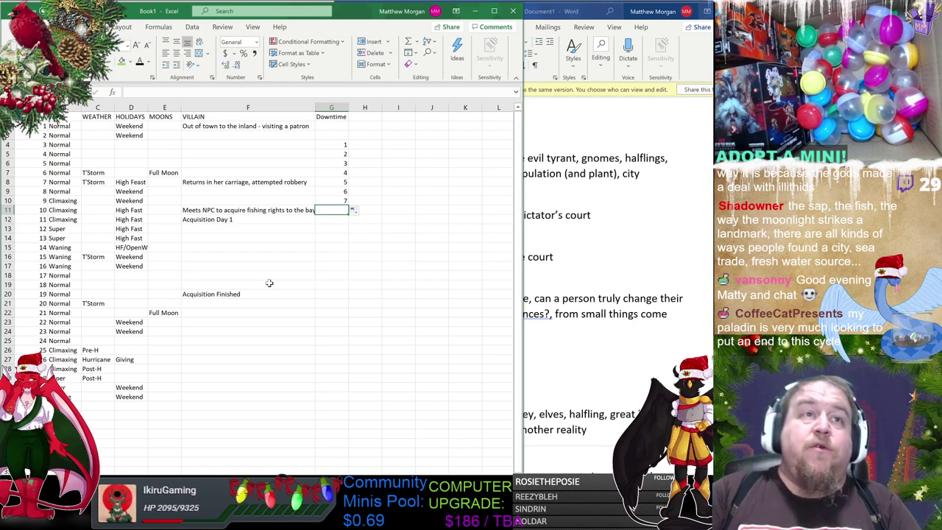
{"action": "left_click_drag", "start_coordinate": [63, 209], "coordinate": [496, 212]}
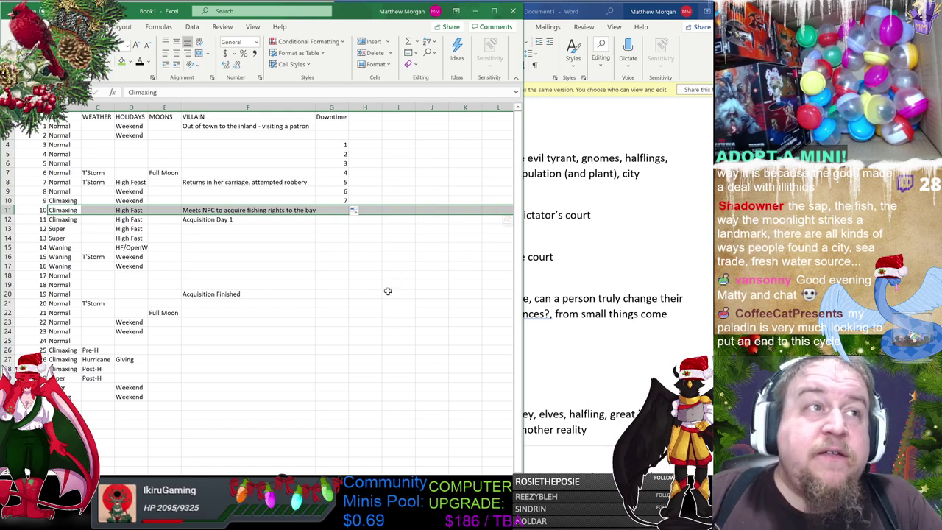
{"action": "left_click", "coordinate": [423, 312]}
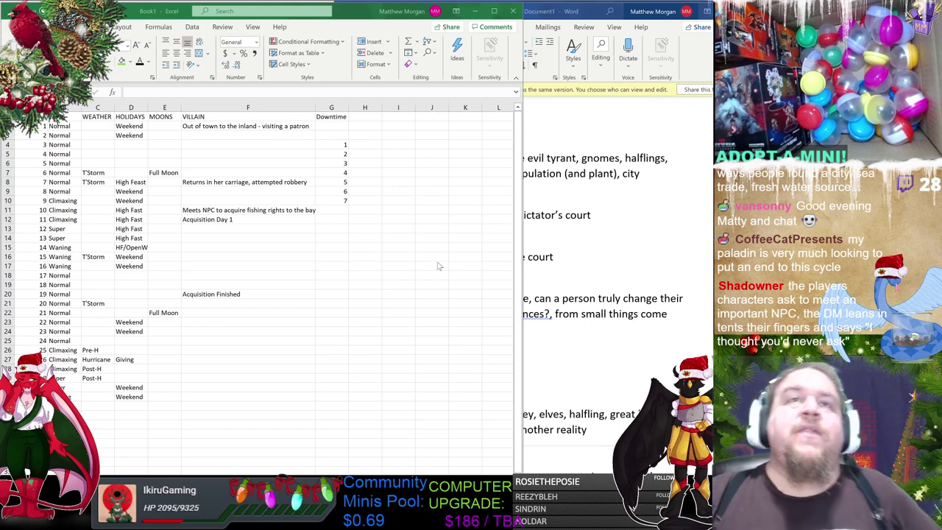
Enter Sunny in C13 as the weather for day 12.
{"action": "left_click_drag", "start_coordinate": [221, 173], "coordinate": [368, 361]}
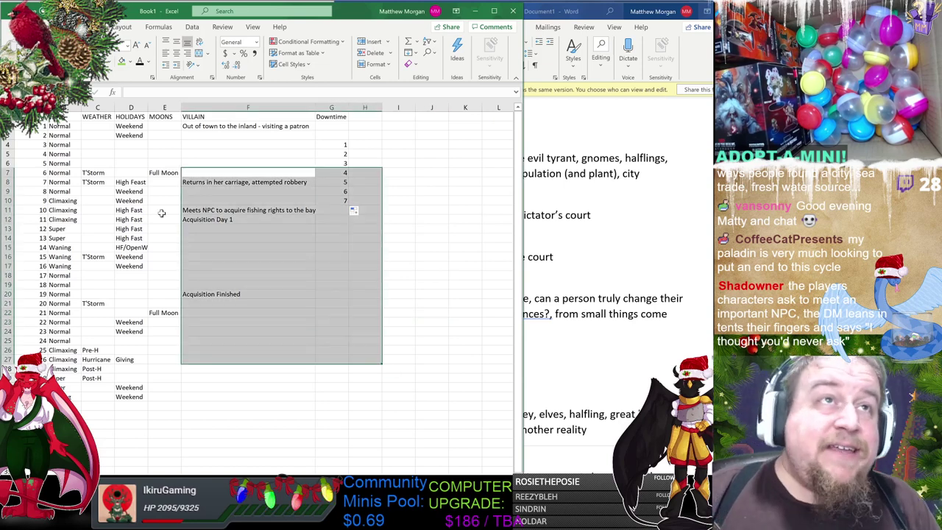
{"action": "left_click_drag", "start_coordinate": [62, 117], "coordinate": [332, 398]}
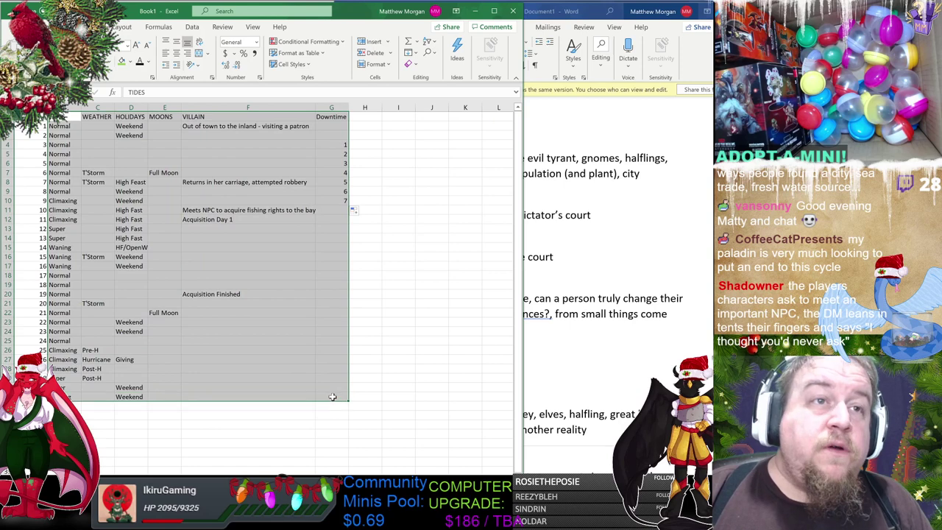
{"action": "left_click", "coordinate": [405, 313]}
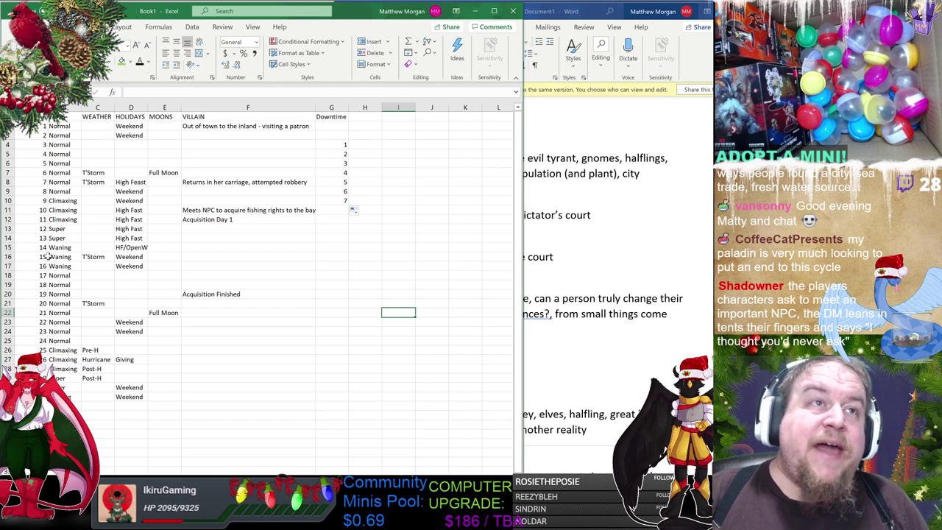
{"action": "left_click", "coordinate": [53, 229]}
{"action": "left_click_drag", "start_coordinate": [53, 228], "coordinate": [500, 229]}
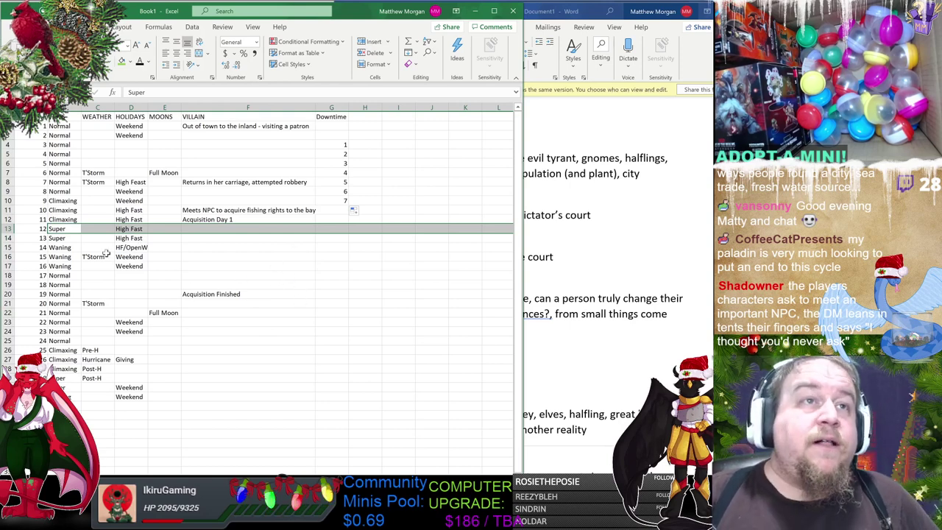
{"action": "left_click", "coordinate": [96, 228]}
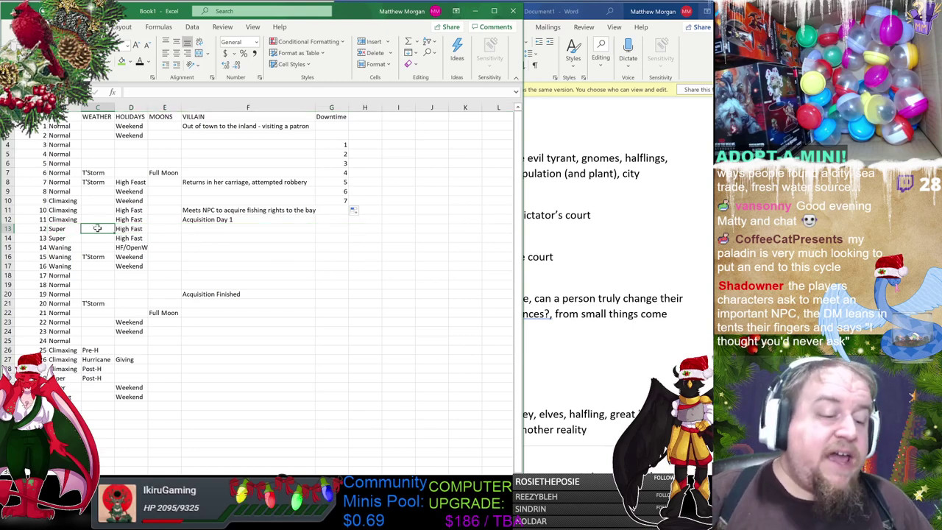
{"action": "type", "text": "Sunny"}
{"action": "left_click", "coordinate": [225, 246]}
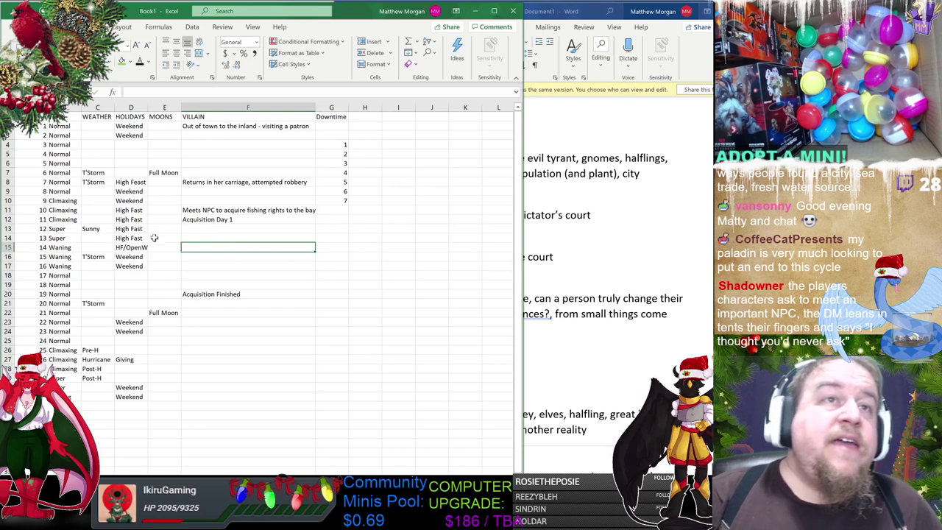
{"action": "left_click", "coordinate": [330, 117]}
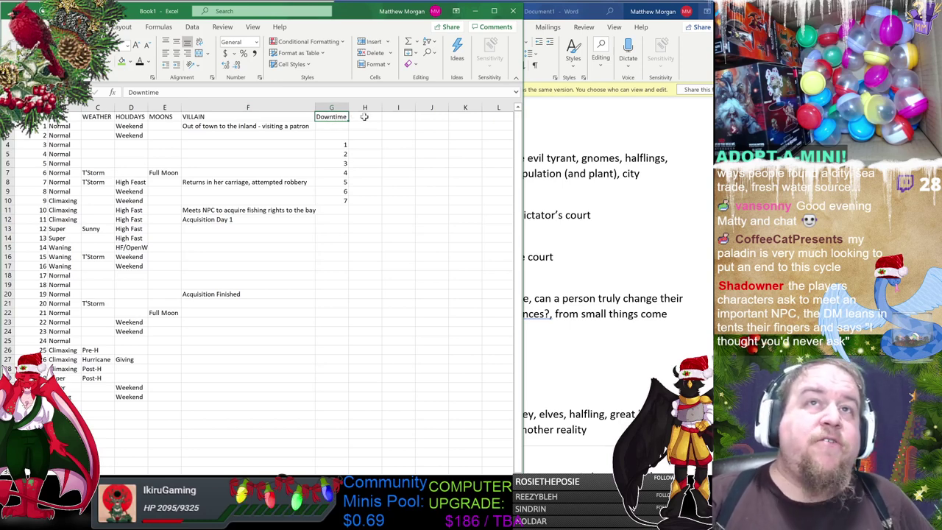
{"action": "left_click", "coordinate": [356, 116]}
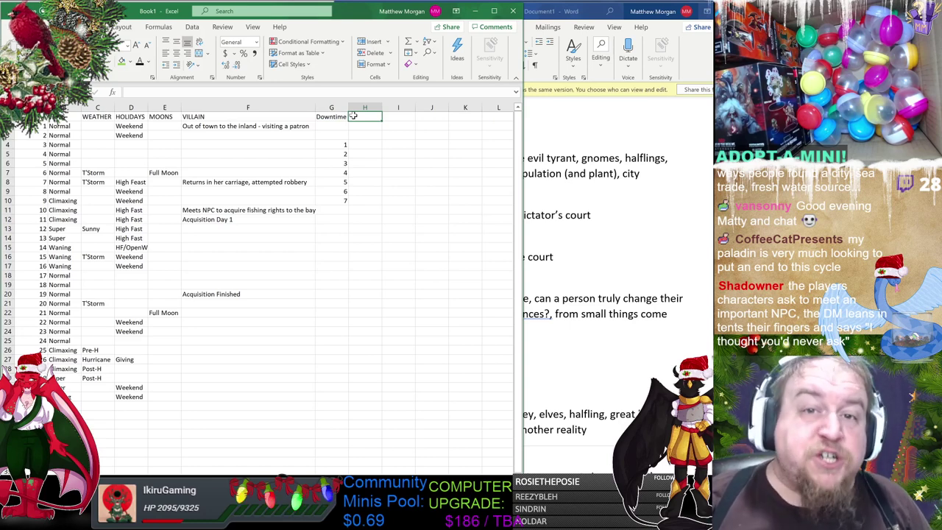
Enter Sea 1 in H18 for day 17 and Sea 3 in H21 for day 20.
{"action": "left_click", "coordinate": [94, 277]}
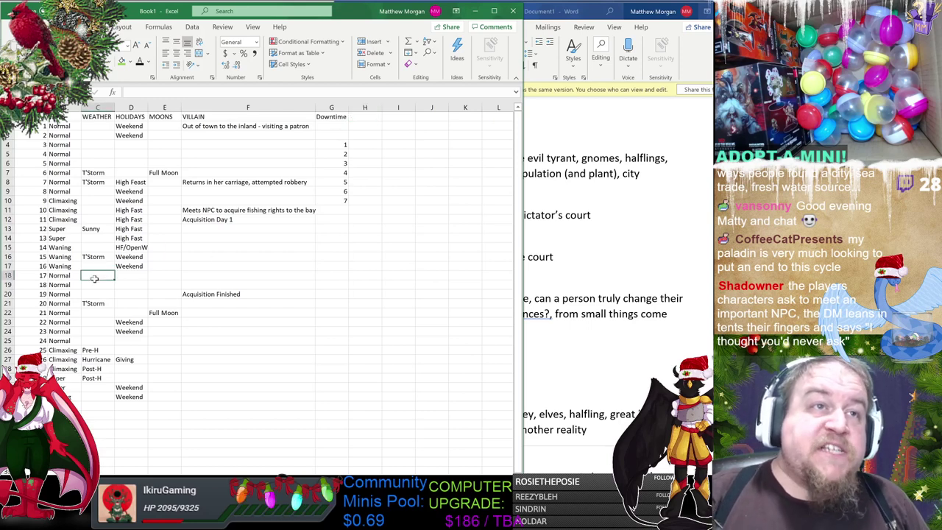
{"action": "left_click_drag", "start_coordinate": [94, 277], "coordinate": [376, 275]}
{"action": "left_click", "coordinate": [376, 274]}
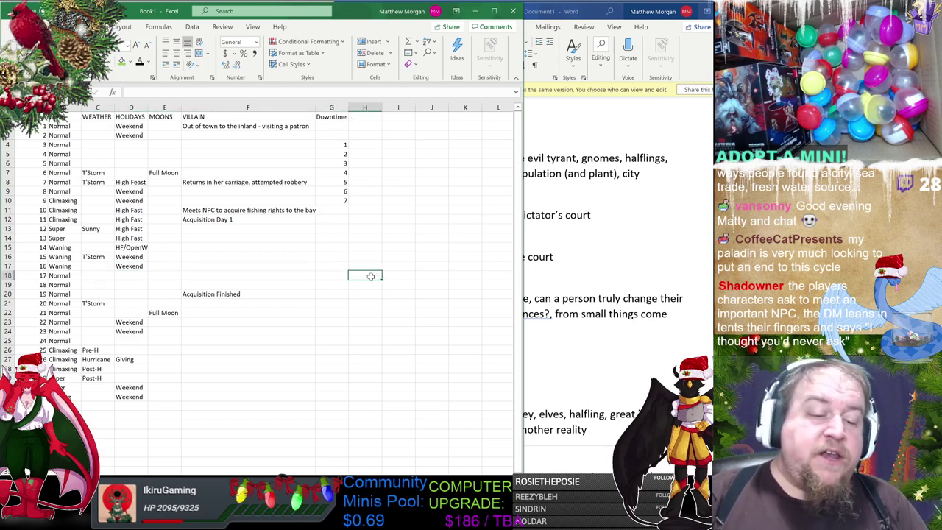
{"action": "type", "text": "Sea 1"}
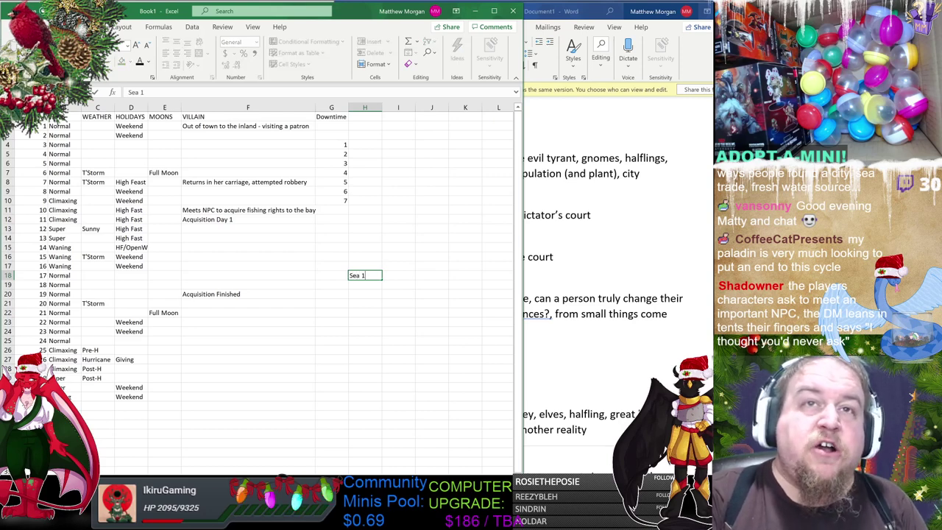
{"action": "key", "text": "Return"}
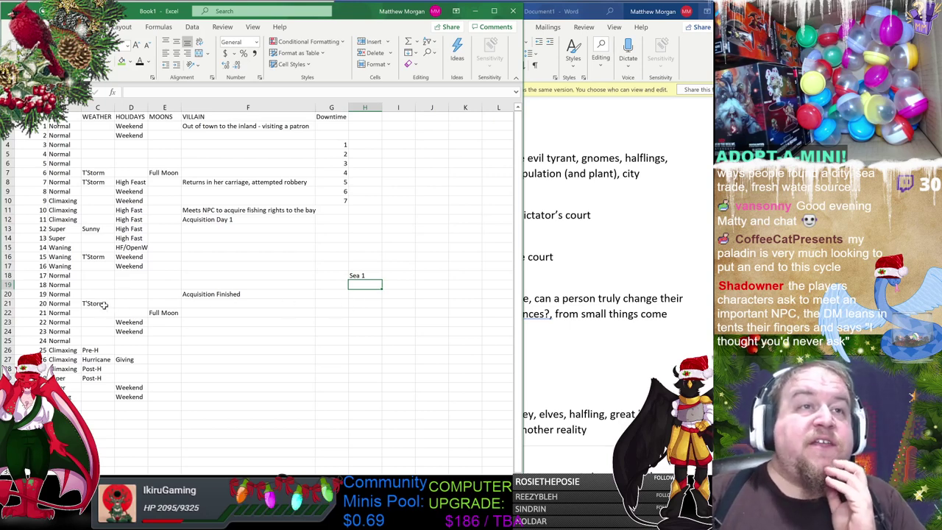
{"action": "left_click", "coordinate": [358, 304]}
{"action": "type", "text": "S"}
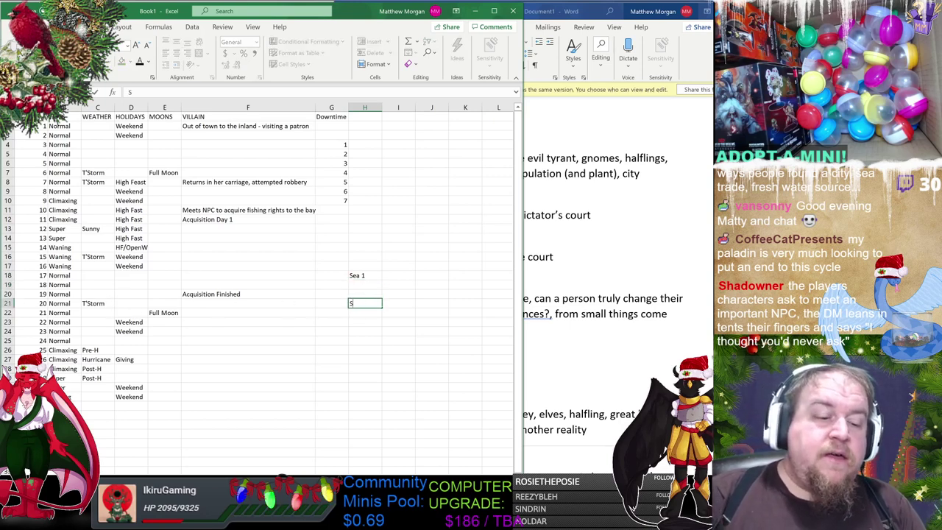
{"action": "type", "text": "ea 3"}
{"action": "left_click", "coordinate": [385, 333]}
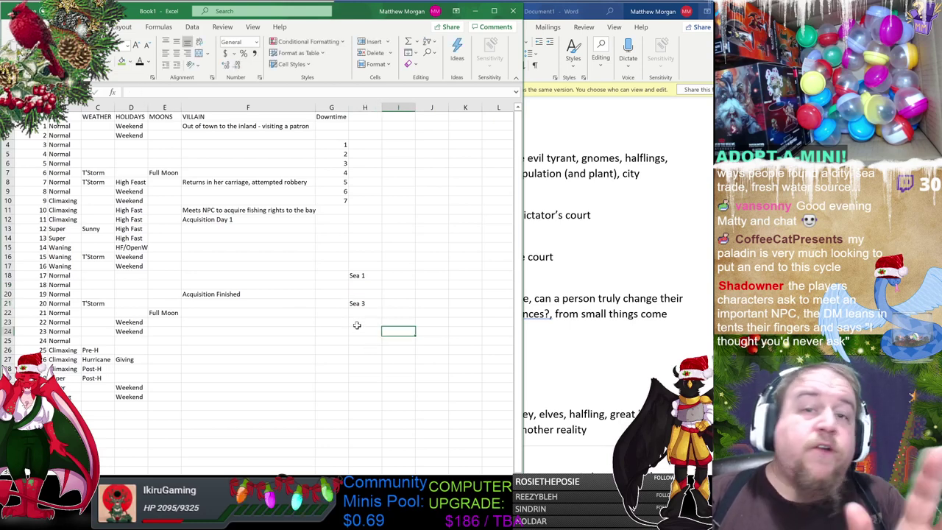
Delete the Sea 1 and Sea 3 notes from H18:H21.
{"action": "left_click_drag", "start_coordinate": [351, 273], "coordinate": [365, 303]}
{"action": "key", "text": "Delete"}
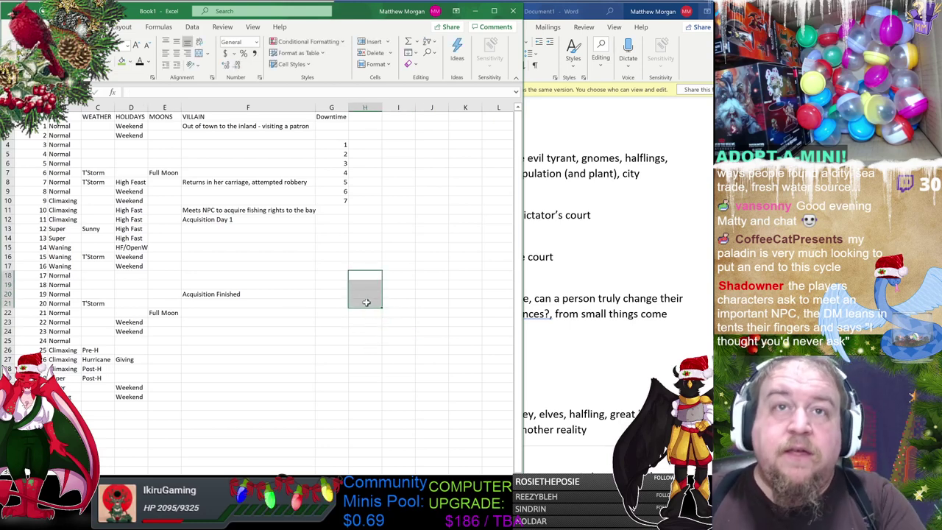
{"action": "left_click", "coordinate": [384, 357]}
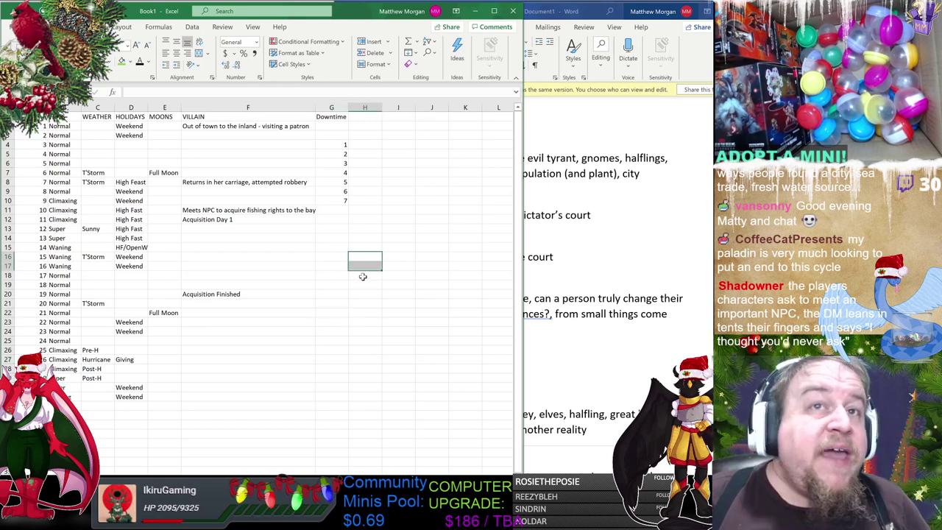
Enter 'Hires an assassin to kill the old fishmonger' in the VILLAIN cell for day 20.
{"action": "mouse_move", "coordinate": [365, 210]}
{"action": "left_mouse_down"}
{"action": "mouse_move", "coordinate": [374, 276]}
{"action": "mouse_move", "coordinate": [365, 351]}
{"action": "left_mouse_up"}
{"action": "left_click", "coordinate": [402, 166]}
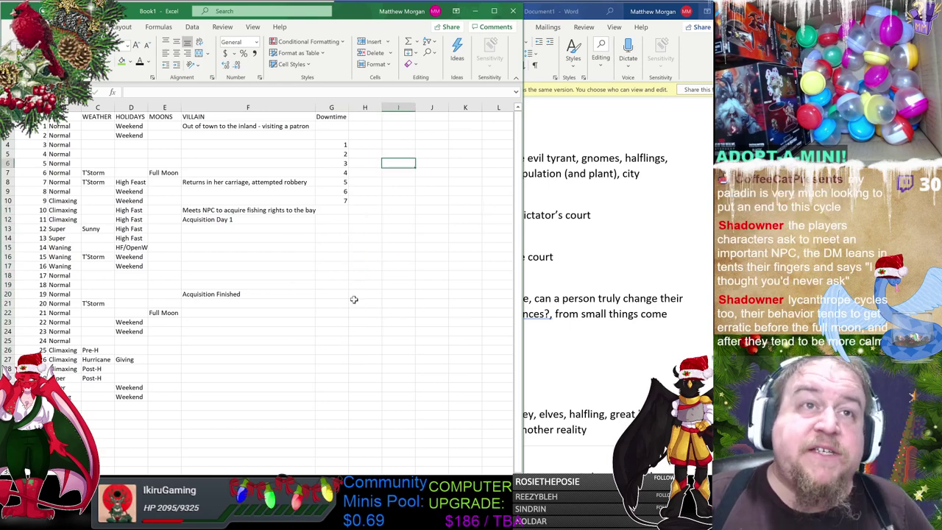
{"action": "left_click", "coordinate": [247, 295]}
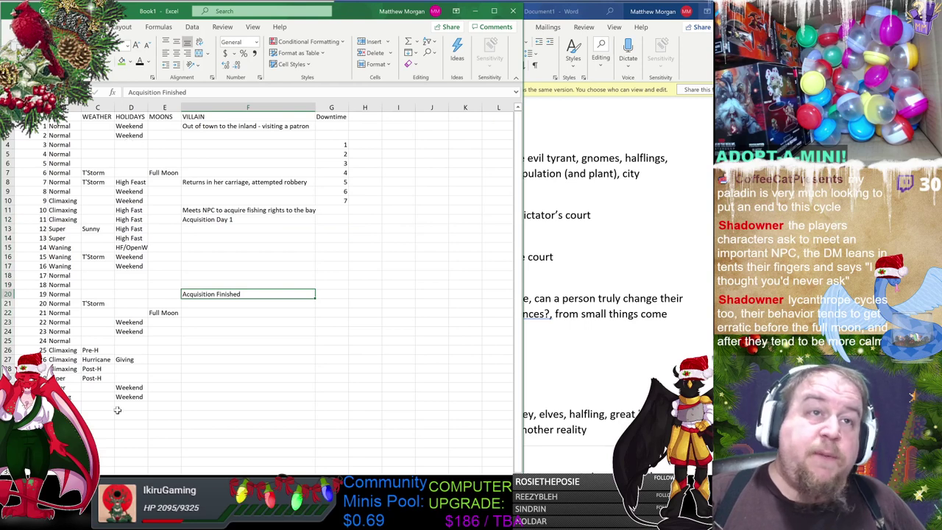
{"action": "key", "text": "Down"}
{"action": "key", "text": "Down"}
{"action": "key", "text": "Down"}
{"action": "key", "text": "Down"}
{"action": "key", "text": "Down"}
{"action": "key", "text": "Down"}
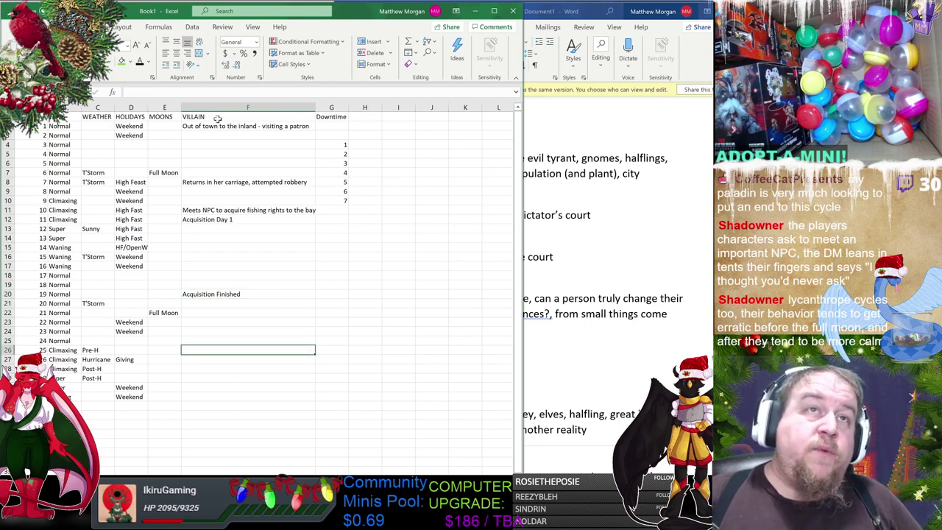
{"action": "left_click", "coordinate": [221, 312]}
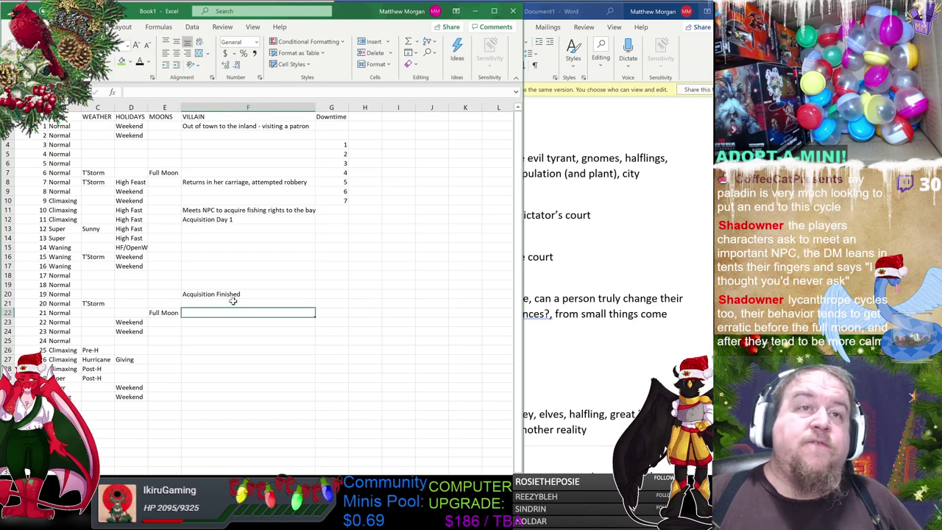
{"action": "left_click", "coordinate": [244, 304]}
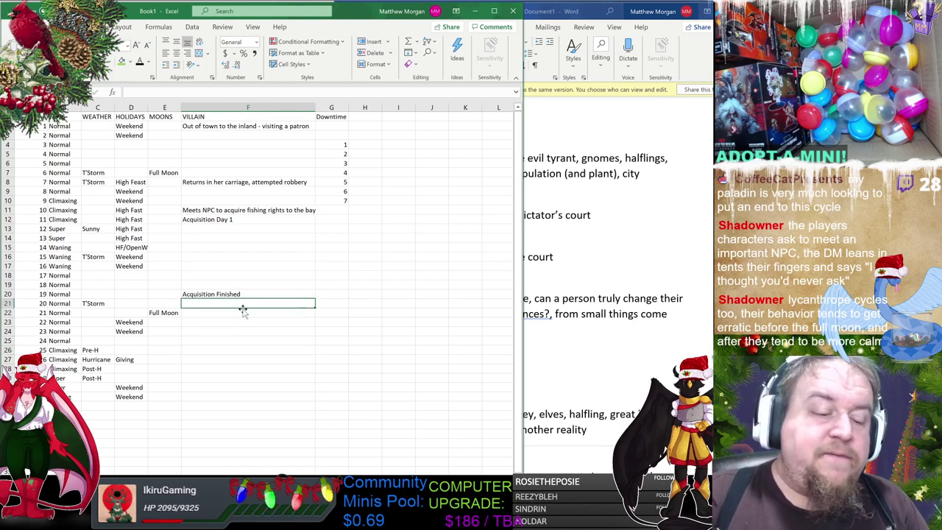
{"action": "type", "text": "V"}
{"action": "key", "text": "BackSpace"}
{"action": "type", "text": "Hires an a"}
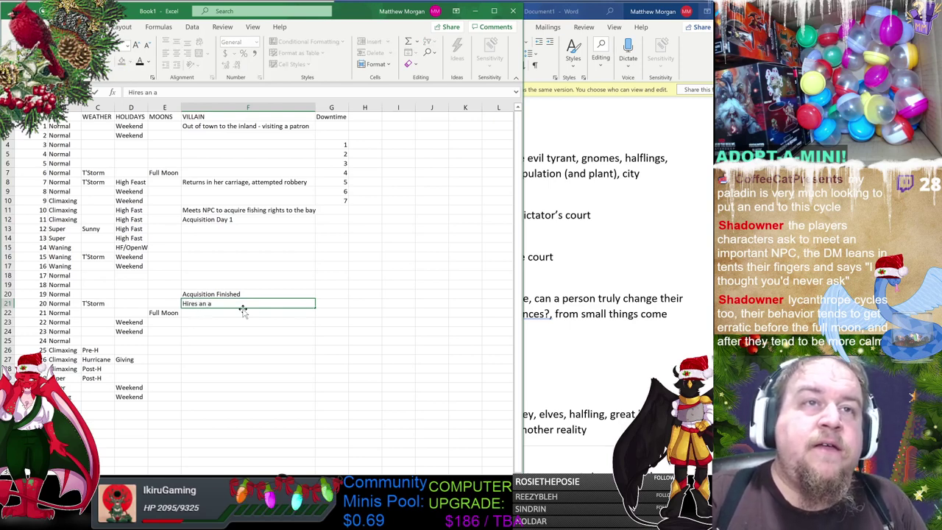
{"action": "type", "text": "ssassin to ki"}
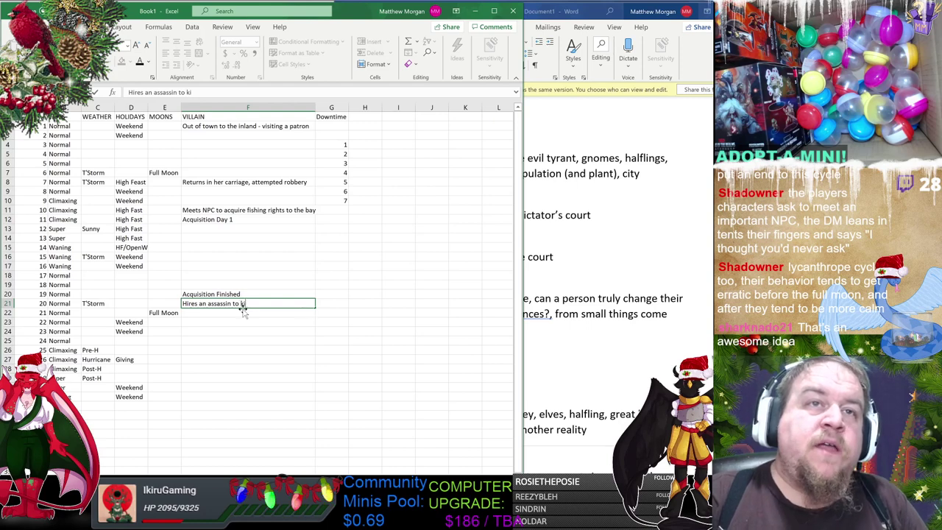
{"action": "type", "text": "ll the old fis"}
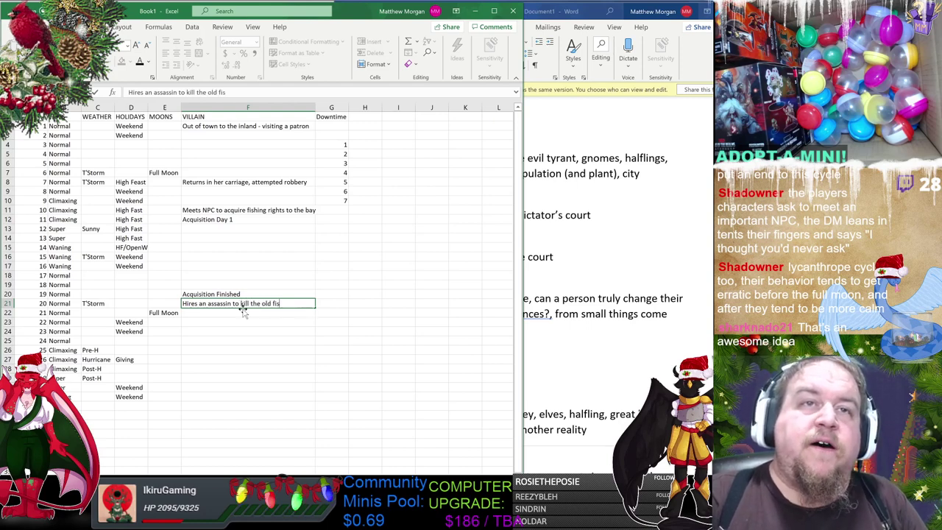
{"action": "type", "text": "h"}
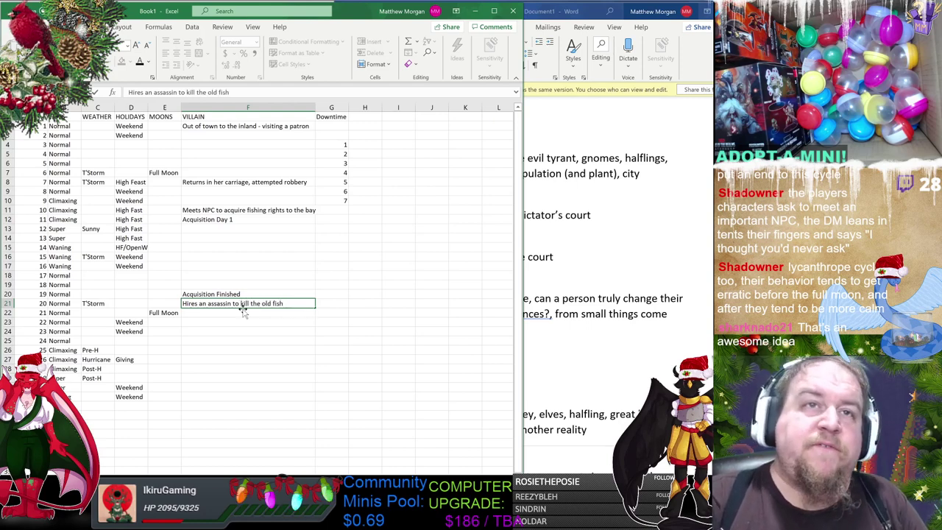
{"action": "type", "text": "monger"}
{"action": "key", "text": "Return"}
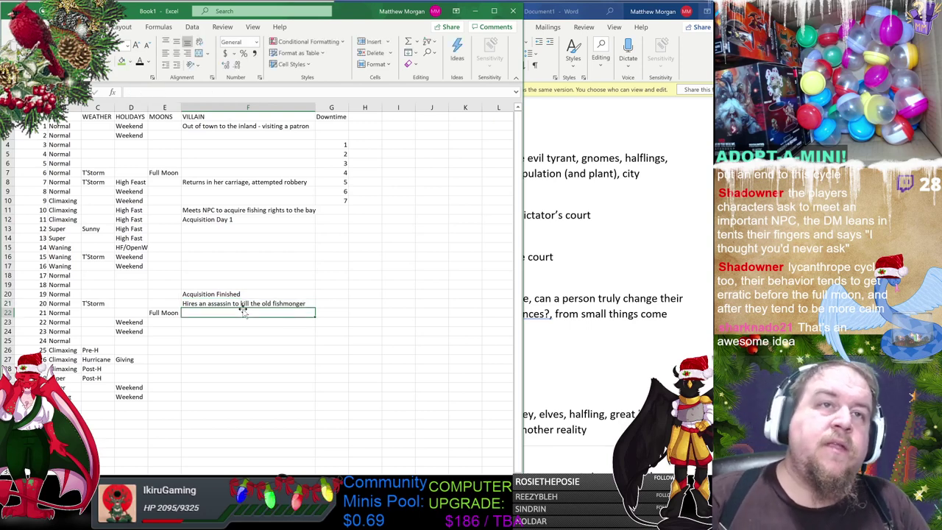
Enter 'Fishmonger is assassinated' in the VILLAIN cell of the Post-H row.
{"action": "left_click", "coordinate": [215, 377]}
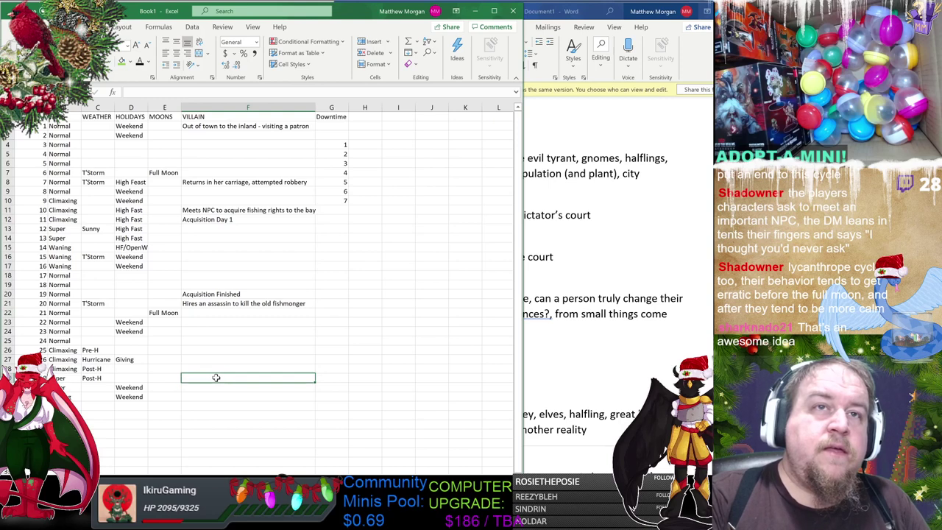
{"action": "type", "text": "Fishmonger is "}
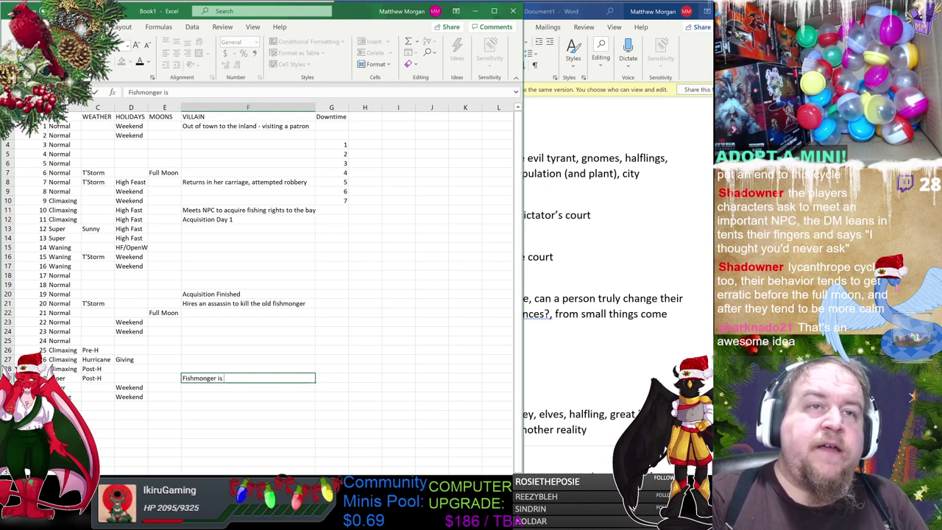
{"action": "type", "text": "assassin"}
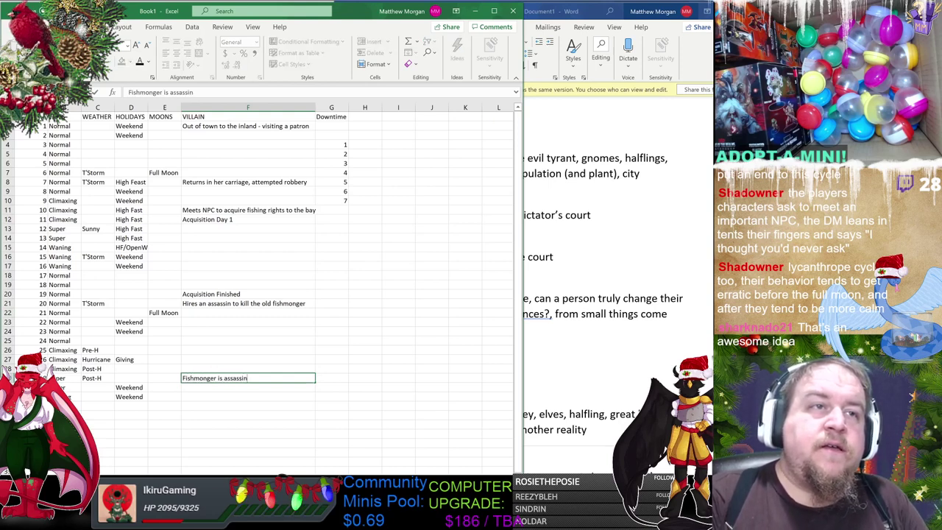
{"action": "type", "text": "ated"}
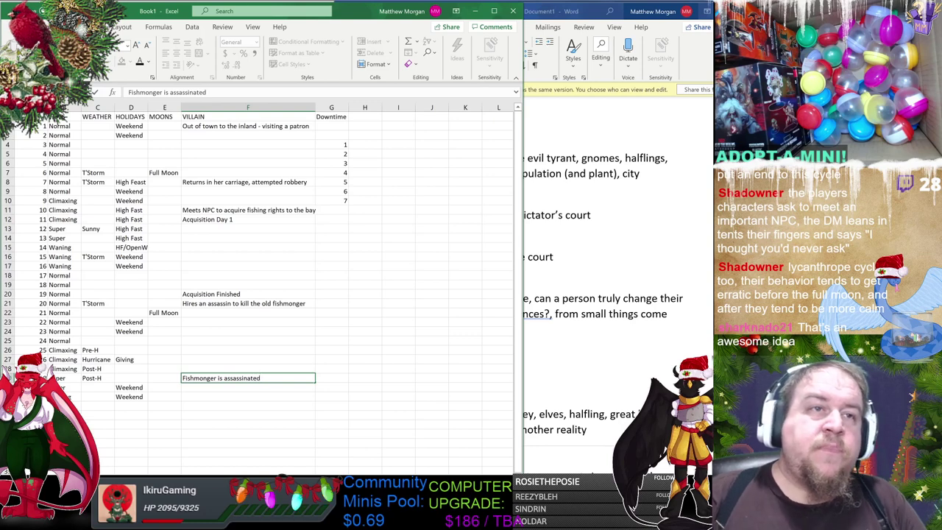
{"action": "key", "text": "Return"}
{"action": "left_click", "coordinate": [105, 378]}
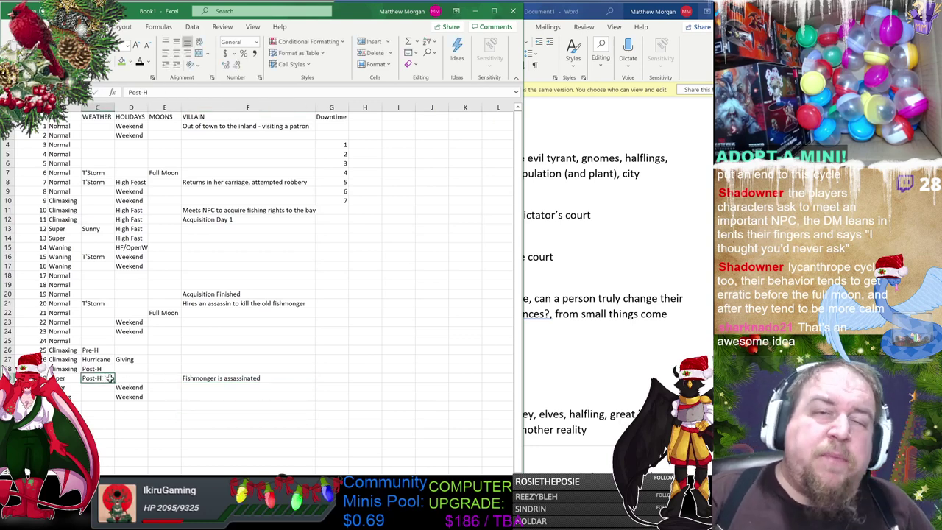
{"action": "left_click", "coordinate": [218, 377]}
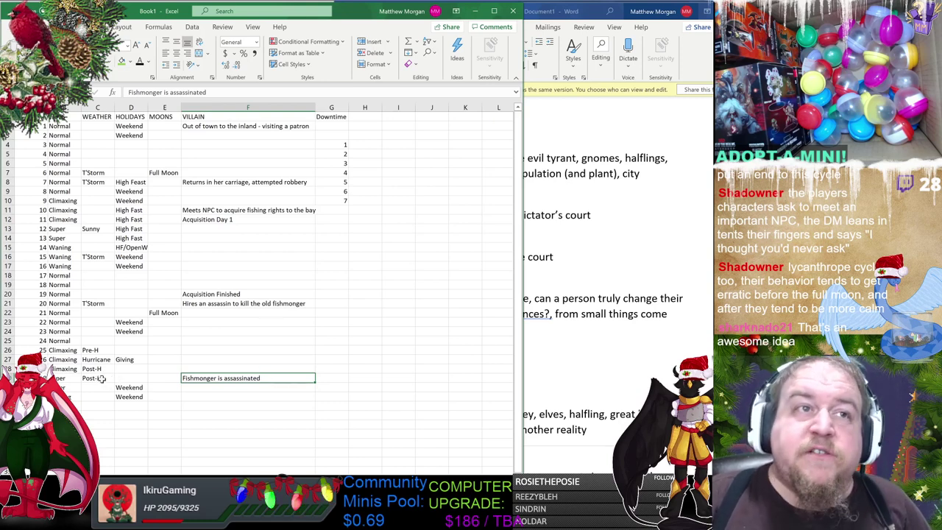
{"action": "left_click_drag", "start_coordinate": [79, 380], "coordinate": [227, 379]}
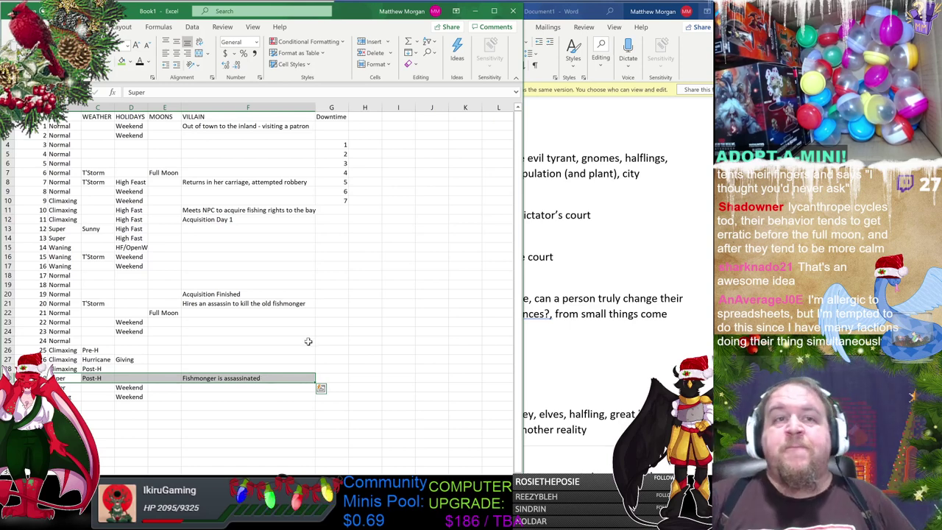
{"action": "left_click", "coordinate": [305, 332]}
{"action": "scroll", "coordinate": [282, 322], "scroll_direction": "down", "scroll_amount": 4}
{"action": "scroll", "coordinate": [282, 322], "scroll_direction": "up", "scroll_amount": 4}
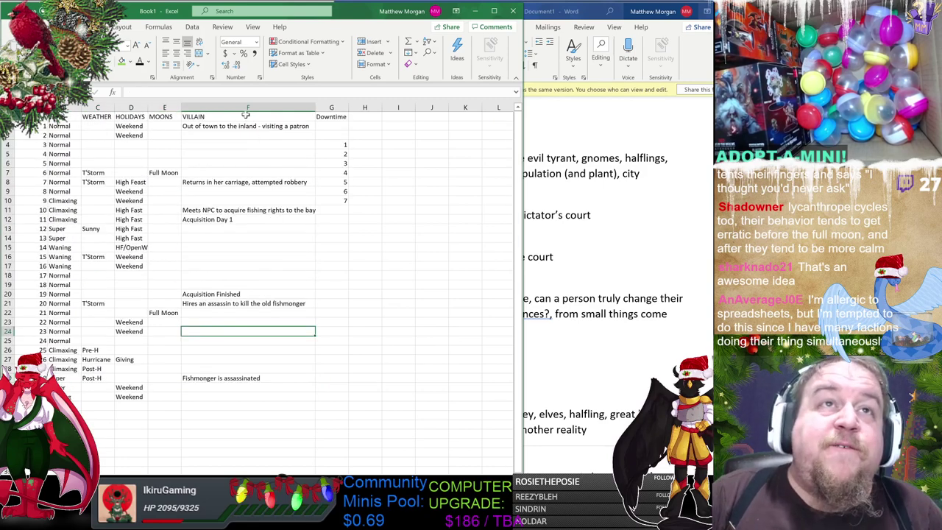
{"action": "left_click_drag", "start_coordinate": [247, 116], "coordinate": [243, 471]}
{"action": "left_click", "coordinate": [366, 236]}
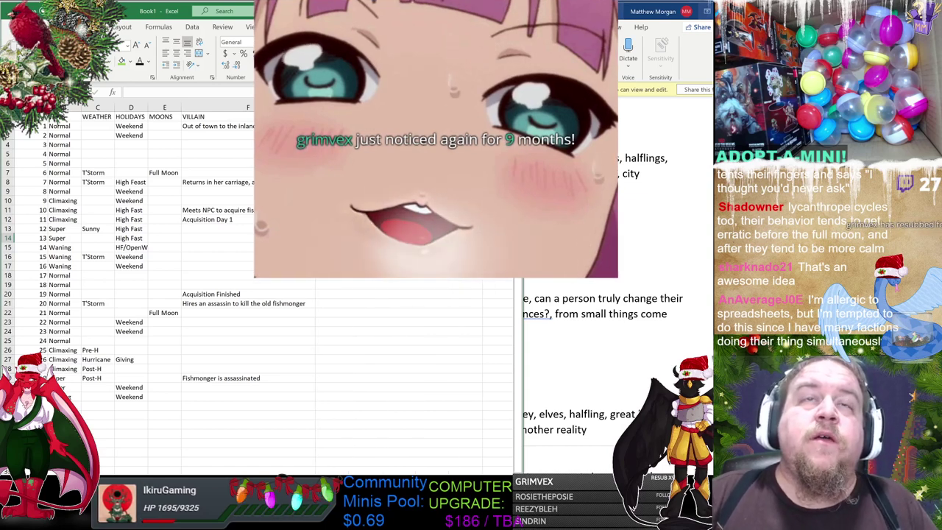
Overwrite the Downtime heading in column G with JUDGE SOANDSO.
{"action": "left_click", "coordinate": [59, 145]}
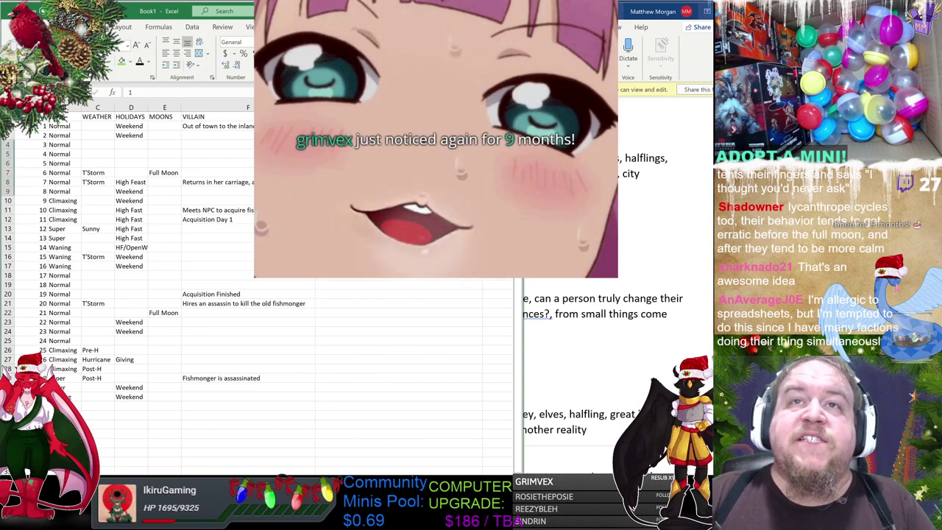
{"action": "left_click_drag", "start_coordinate": [397, 144], "coordinate": [397, 200]}
{"action": "left_click", "coordinate": [383, 119]}
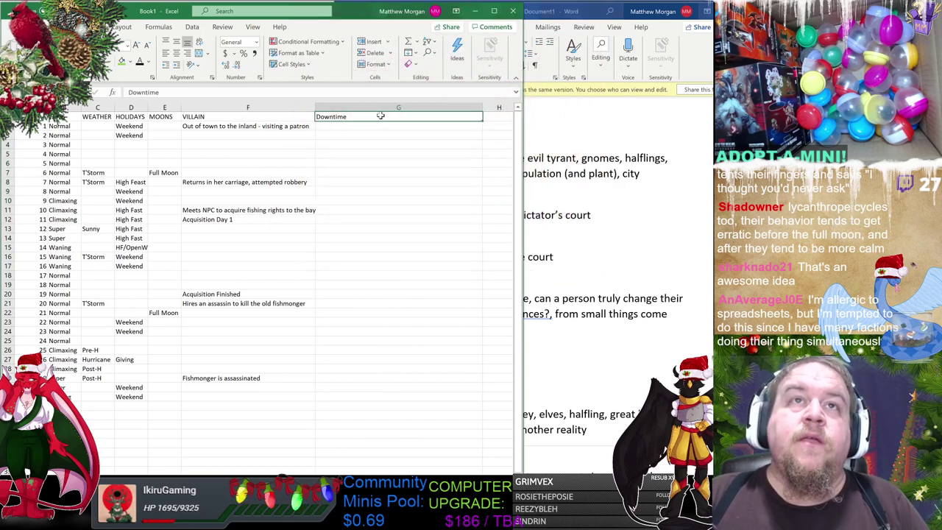
{"action": "type", "text": "CO"}
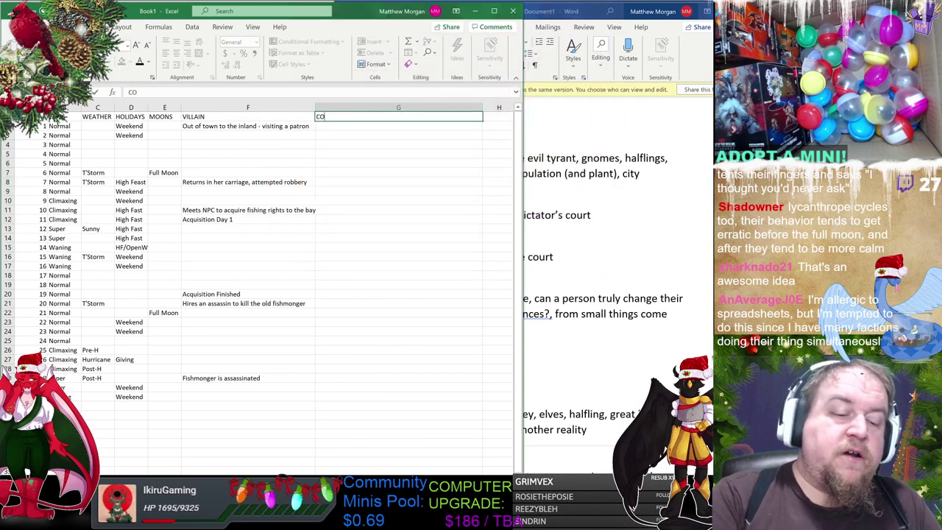
{"action": "type", "text": "URT MEMBER"}
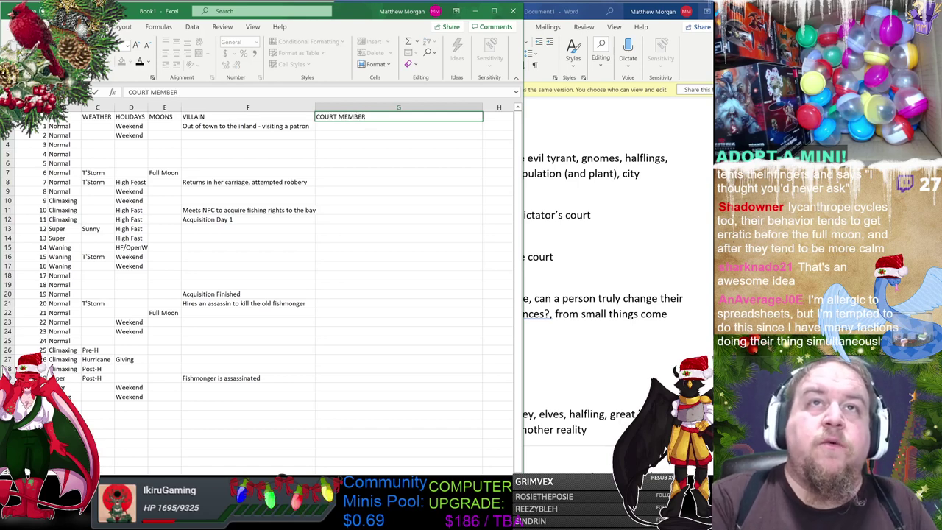
{"action": "key", "text": "BackSpace"}
{"action": "key", "text": "BackSpace"}
{"action": "key", "text": "BackSpace"}
{"action": "key", "text": "BackSpace"}
{"action": "key", "text": "BackSpace"}
{"action": "key", "text": "BackSpace"}
{"action": "key", "text": "BackSpace"}
{"action": "key", "text": "BackSpace"}
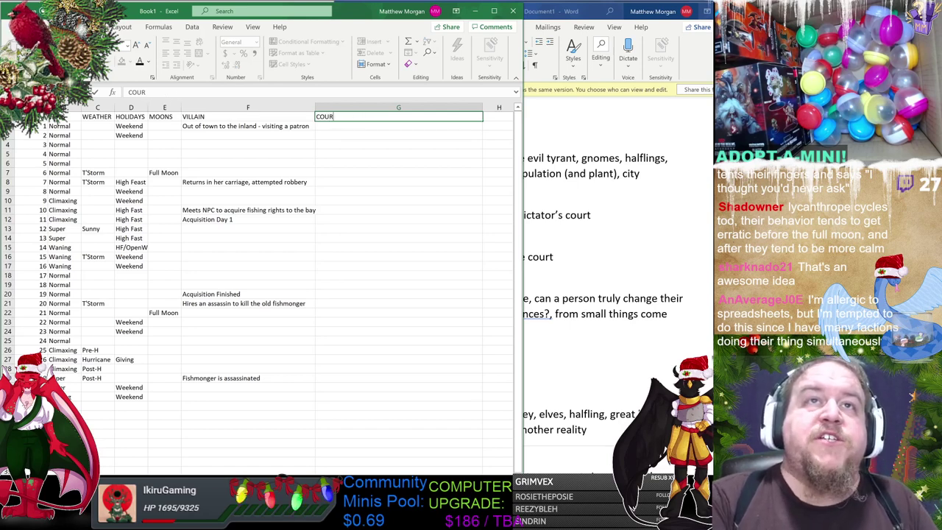
{"action": "key", "text": "BackSpace"}
{"action": "key", "text": "BackSpace"}
{"action": "key", "text": "BackSpace"}
{"action": "type", "text": "JUDGE"}
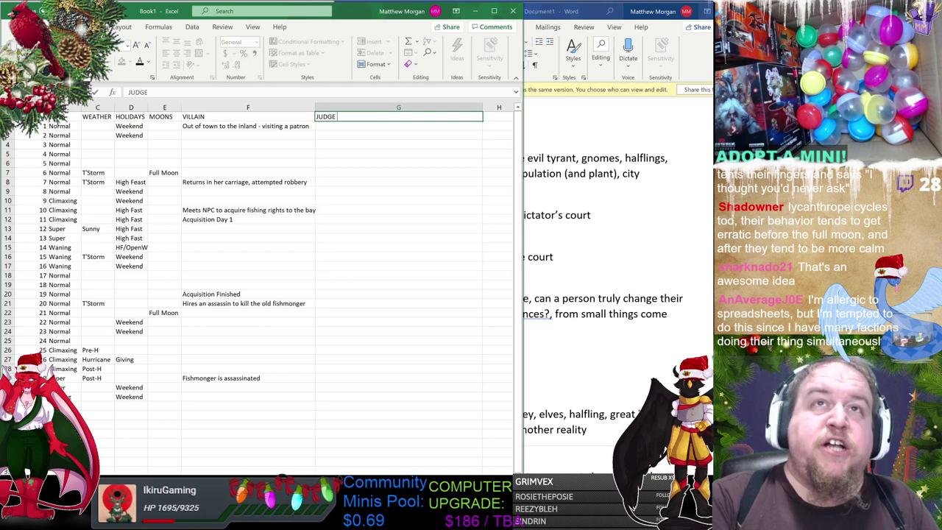
{"action": "type", "text": " SOANDSO"}
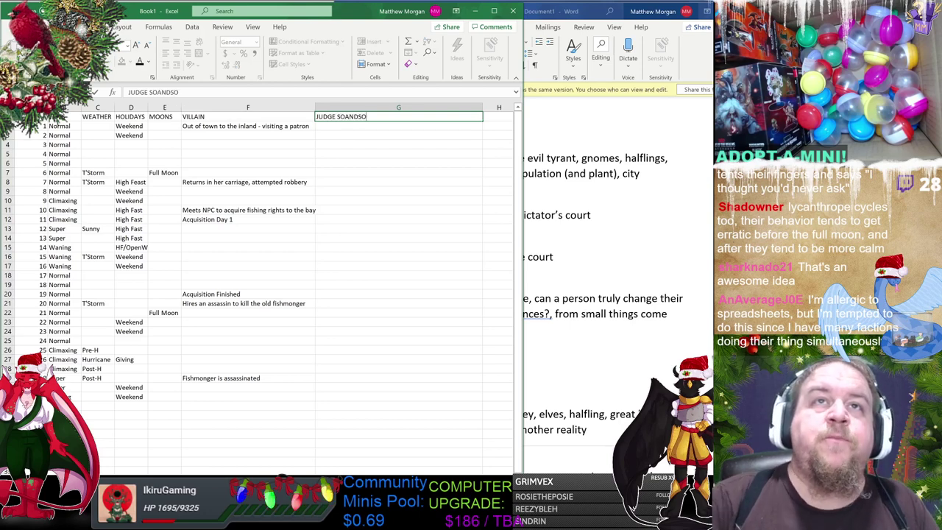
{"action": "left_click", "coordinate": [463, 183]}
{"action": "left_click", "coordinate": [500, 109]}
{"action": "left_click", "coordinate": [499, 116]}
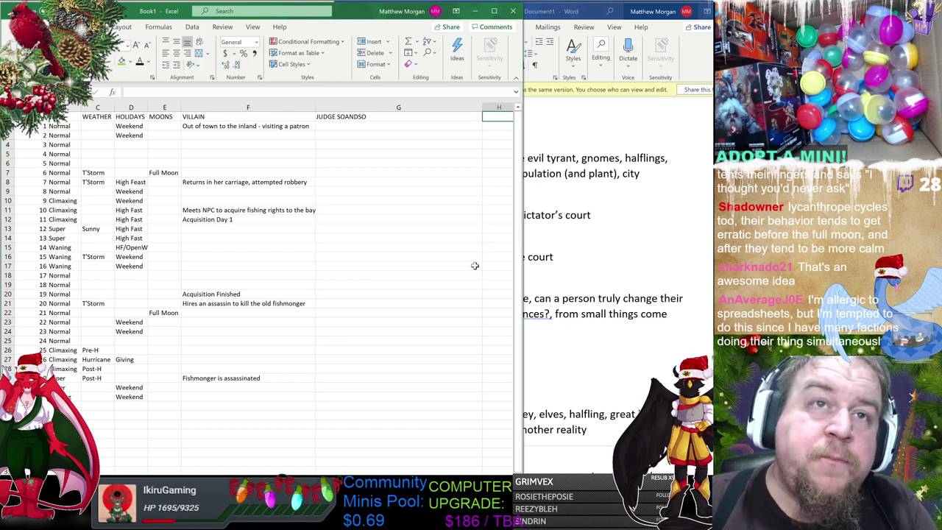
{"action": "left_click_drag", "start_coordinate": [287, 117], "coordinate": [515, 462]}
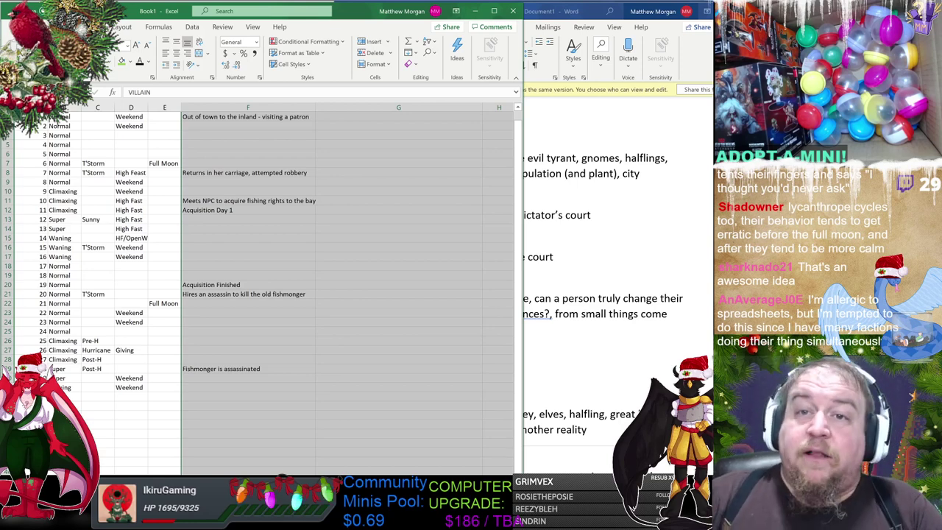
{"action": "left_click", "coordinate": [410, 160]}
{"action": "scroll", "coordinate": [405, 184], "scroll_direction": "up", "scroll_amount": 1}
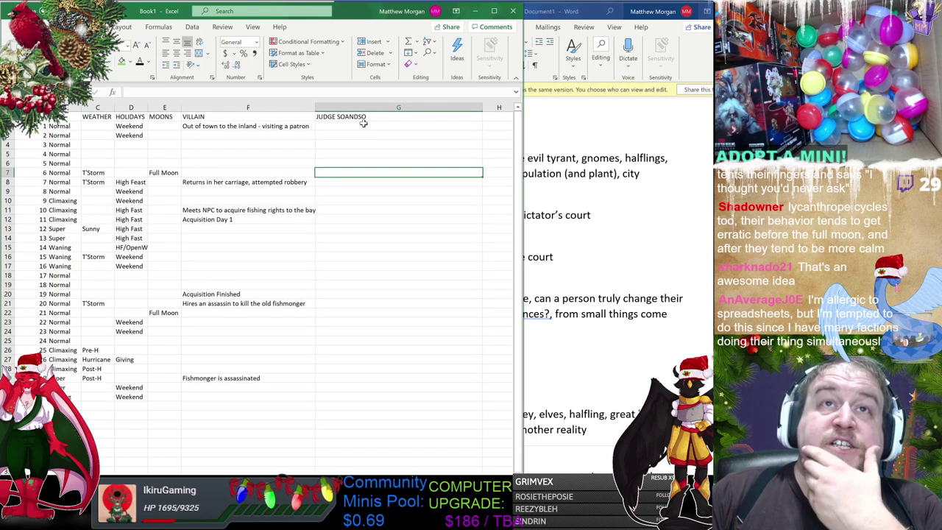
{"action": "left_click_drag", "start_coordinate": [362, 123], "coordinate": [366, 298]}
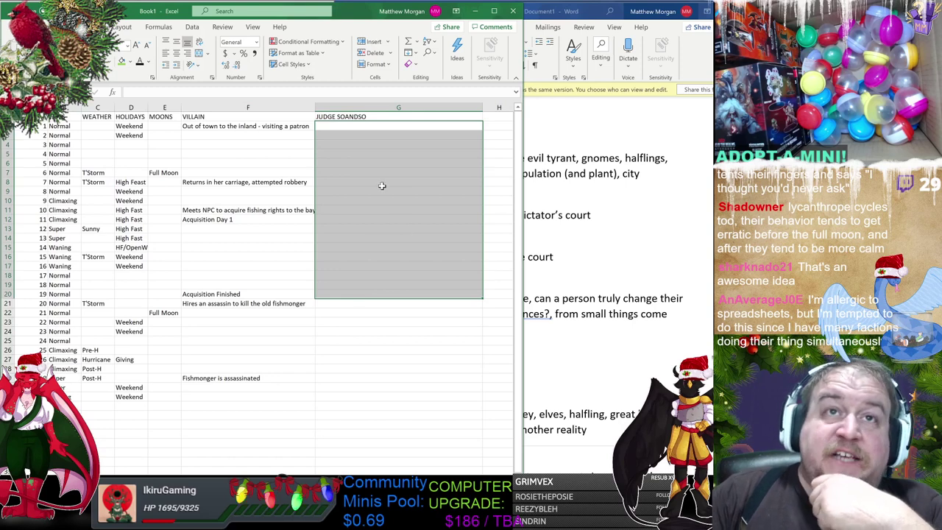
{"action": "left_click_drag", "start_coordinate": [370, 200], "coordinate": [294, 201]}
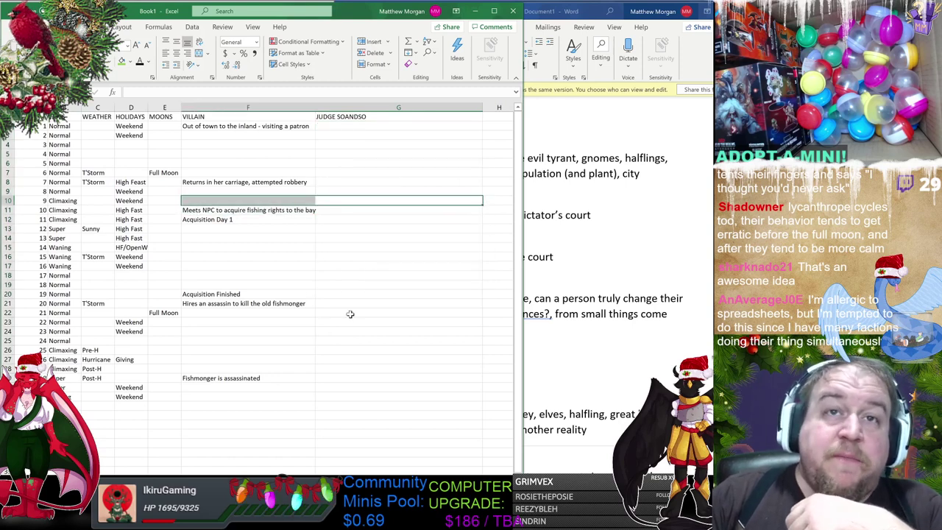
{"action": "scroll", "coordinate": [502, 462], "scroll_direction": "right", "scroll_amount": 5}
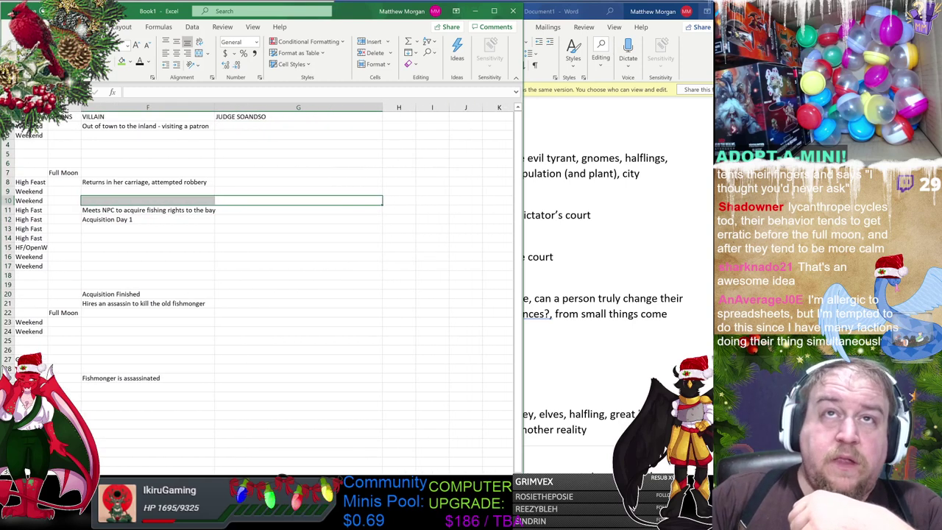
{"action": "left_click_drag", "start_coordinate": [336, 116], "coordinate": [368, 117]}
{"action": "left_click", "coordinate": [331, 116]}
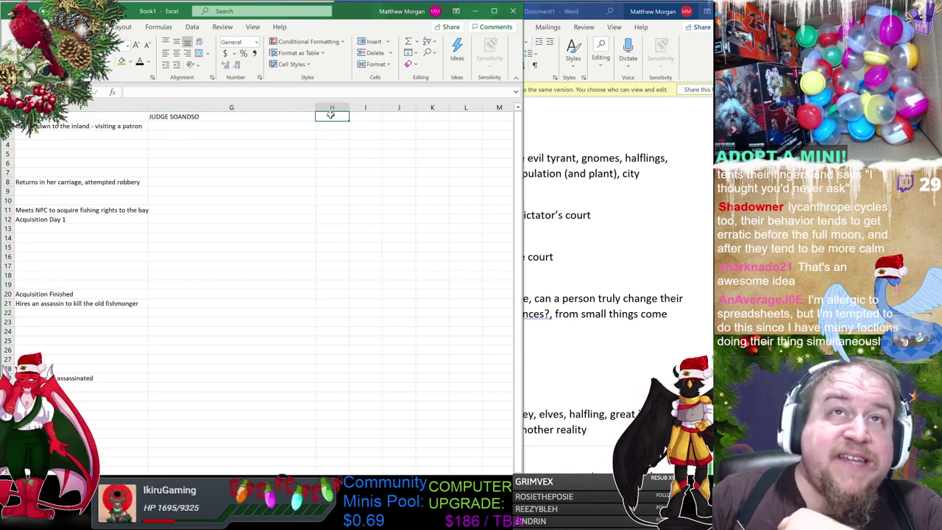
{"action": "left_click", "coordinate": [361, 115]}
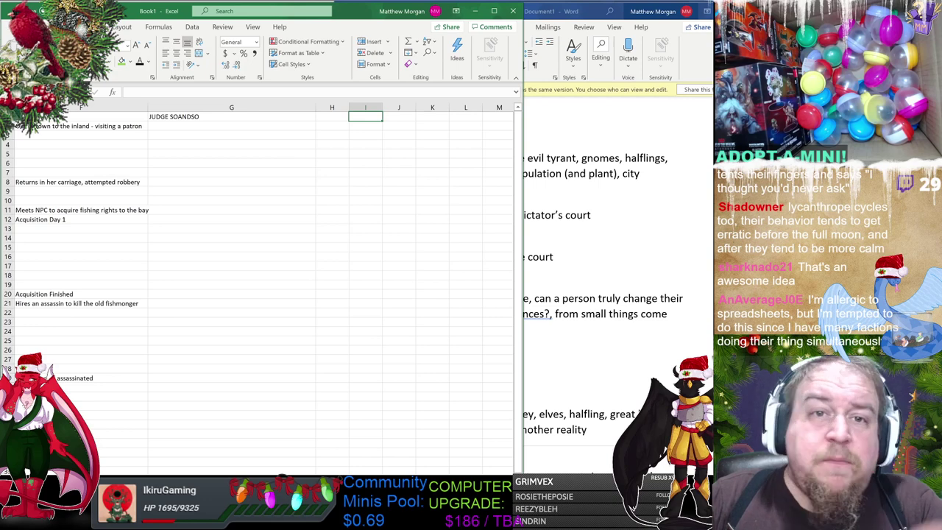
{"action": "scroll", "coordinate": [258, 243], "scroll_direction": "left", "scroll_amount": 4}
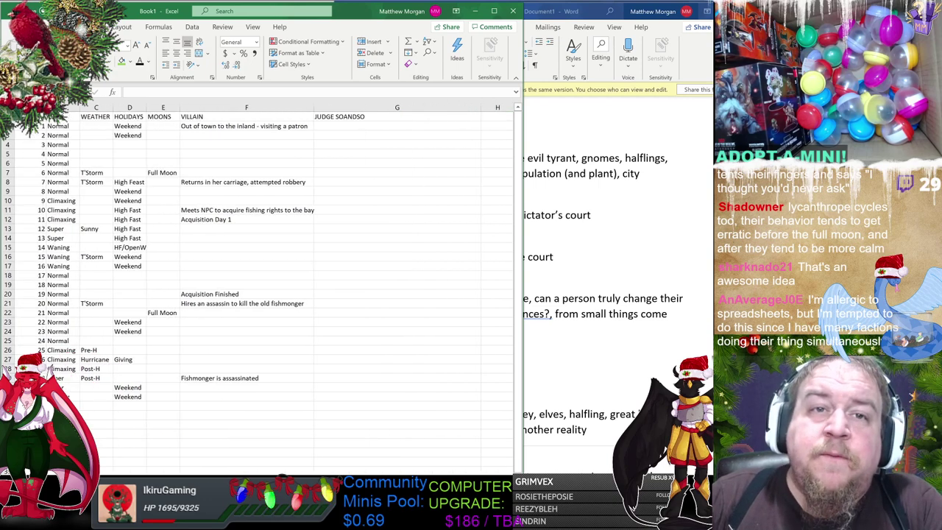
{"action": "scroll", "coordinate": [257, 243], "scroll_direction": "right", "scroll_amount": 4}
{"action": "scroll", "coordinate": [295, 243], "scroll_direction": "left", "scroll_amount": 3}
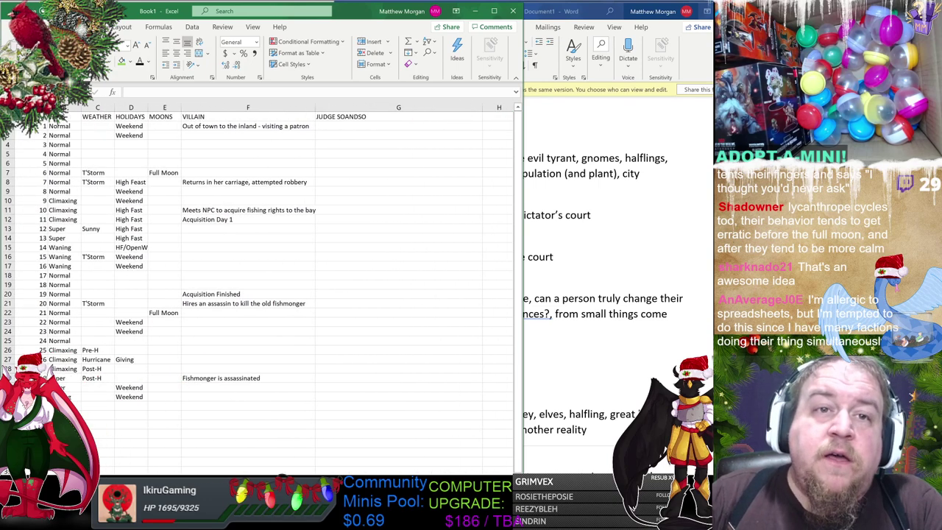
{"action": "left_click", "coordinate": [366, 219]}
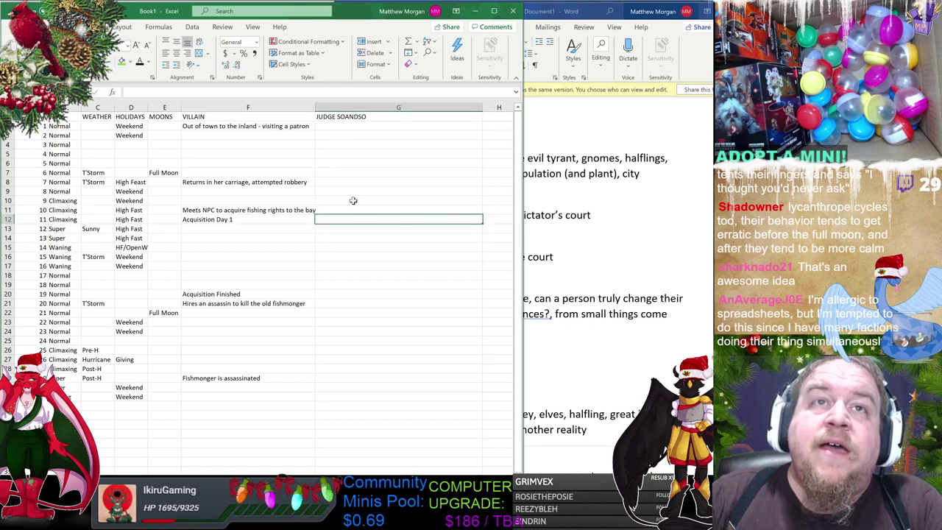
{"action": "left_click_drag", "start_coordinate": [240, 267], "coordinate": [371, 267]}
{"action": "left_click", "coordinate": [371, 267]}
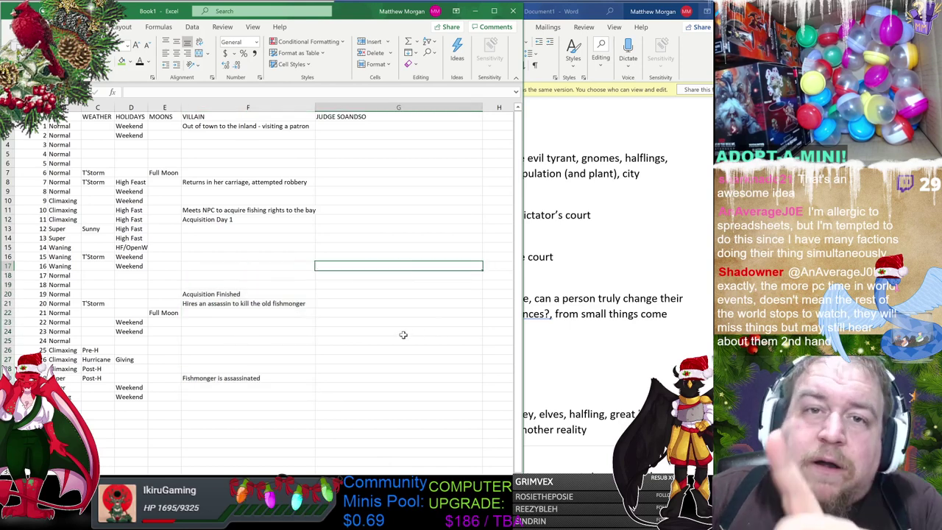
{"action": "key", "text": "alt+Tab"}
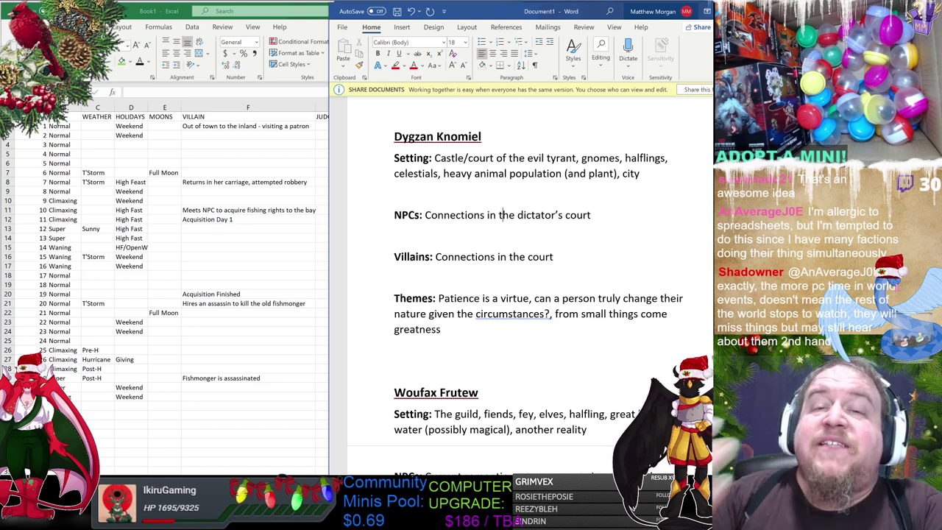
{"action": "scroll", "coordinate": [501, 215], "scroll_direction": "down", "scroll_amount": 2}
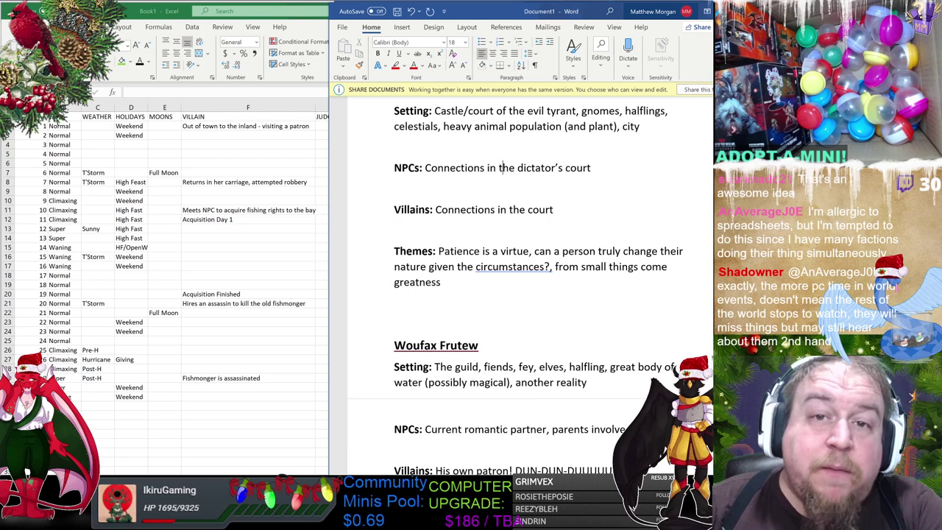
{"action": "scroll", "coordinate": [515, 280], "scroll_direction": "up", "scroll_amount": 2}
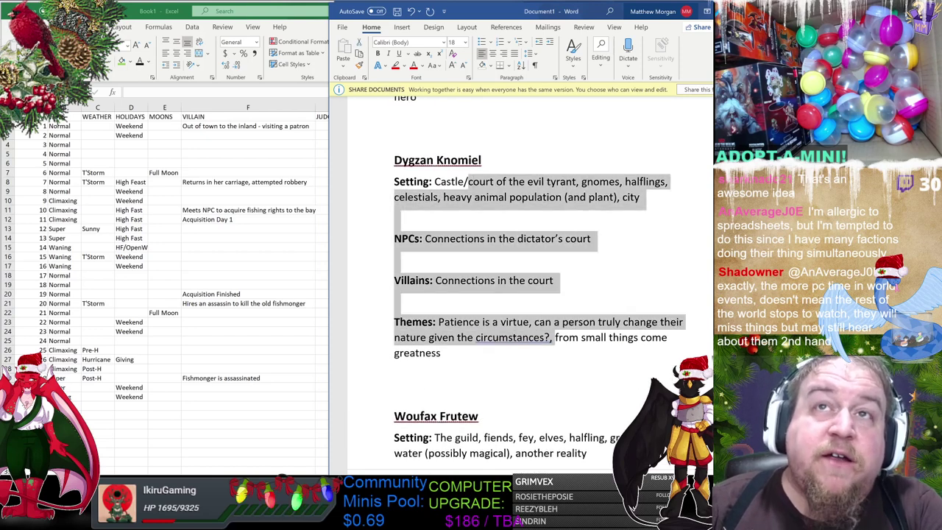
{"action": "left_click", "coordinate": [508, 157]}
{"action": "left_click_drag", "start_coordinate": [468, 182], "coordinate": [544, 182]}
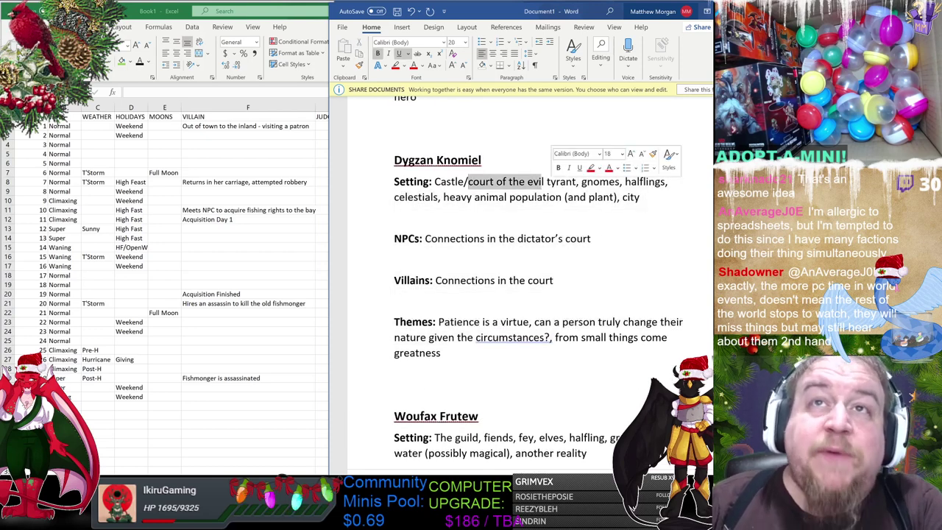
{"action": "scroll", "coordinate": [515, 283], "scroll_direction": "down", "scroll_amount": 2}
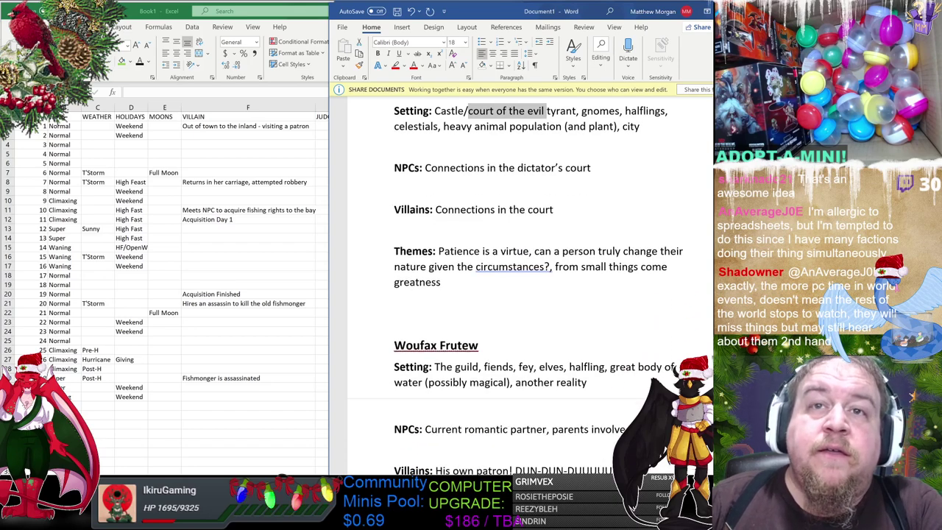
{"action": "left_click_drag", "start_coordinate": [483, 367], "coordinate": [675, 366]}
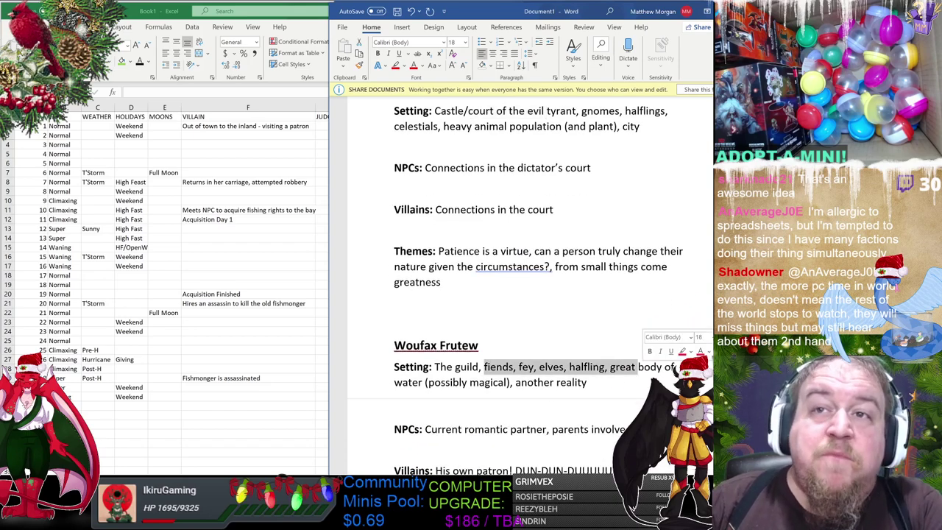
{"action": "scroll", "coordinate": [515, 283], "scroll_direction": "up", "scroll_amount": 4}
{"action": "scroll", "coordinate": [515, 283], "scroll_direction": "up", "scroll_amount": 9}
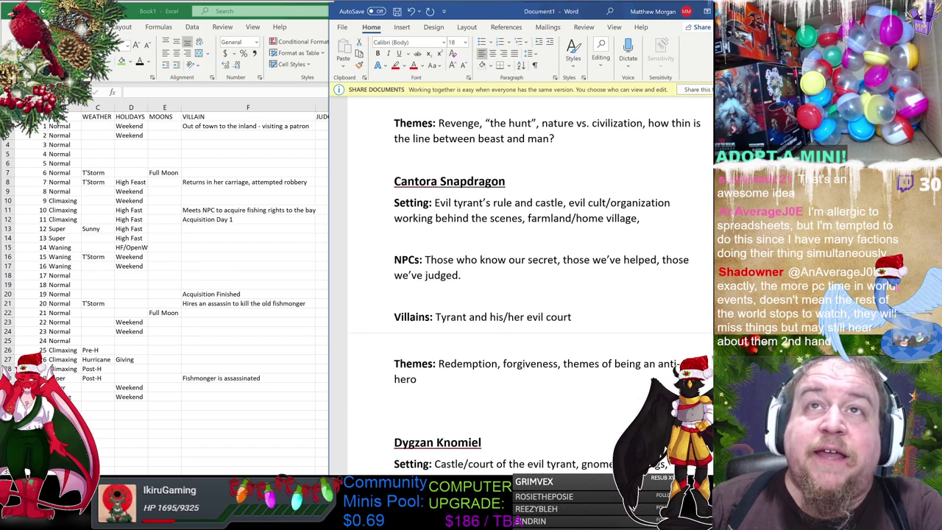
{"action": "left_click_drag", "start_coordinate": [510, 126], "coordinate": [567, 126]}
{"action": "scroll", "coordinate": [515, 283], "scroll_direction": "up", "scroll_amount": 1}
{"action": "scroll", "coordinate": [530, 284], "scroll_direction": "up", "scroll_amount": 1}
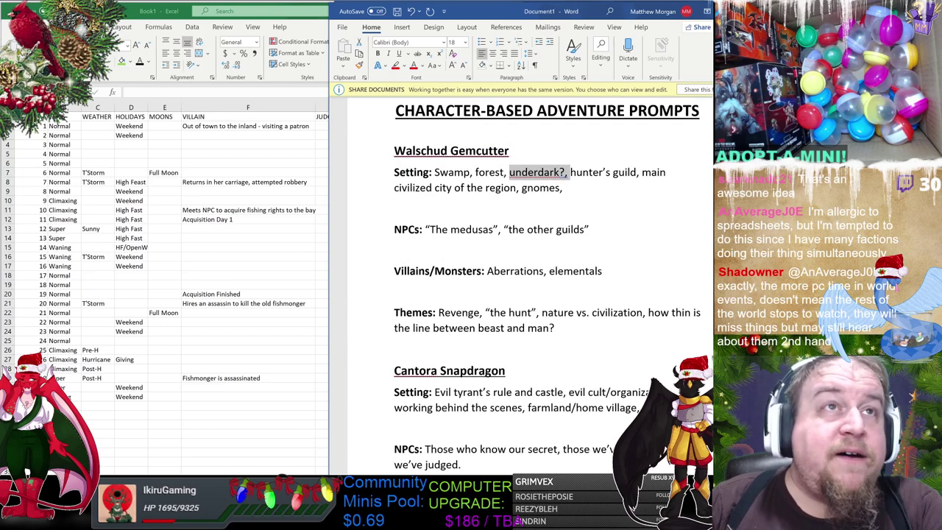
{"action": "left_click", "coordinate": [484, 188]}
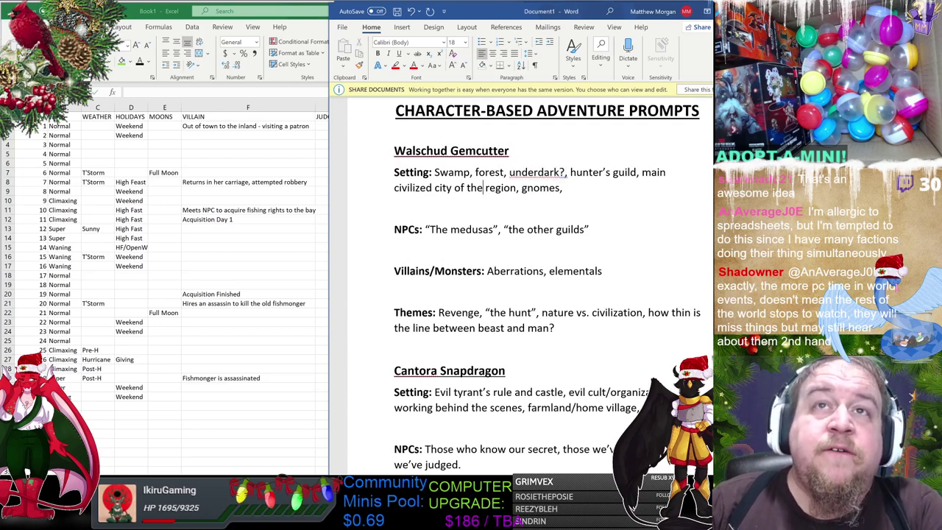
{"action": "scroll", "coordinate": [516, 283], "scroll_direction": "down", "scroll_amount": 3}
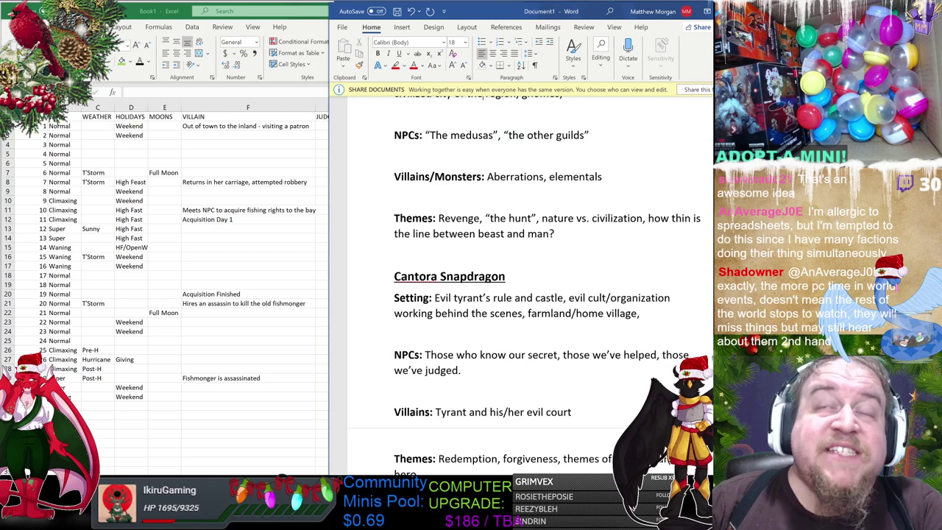
{"action": "left_click_drag", "start_coordinate": [508, 135], "coordinate": [589, 135]}
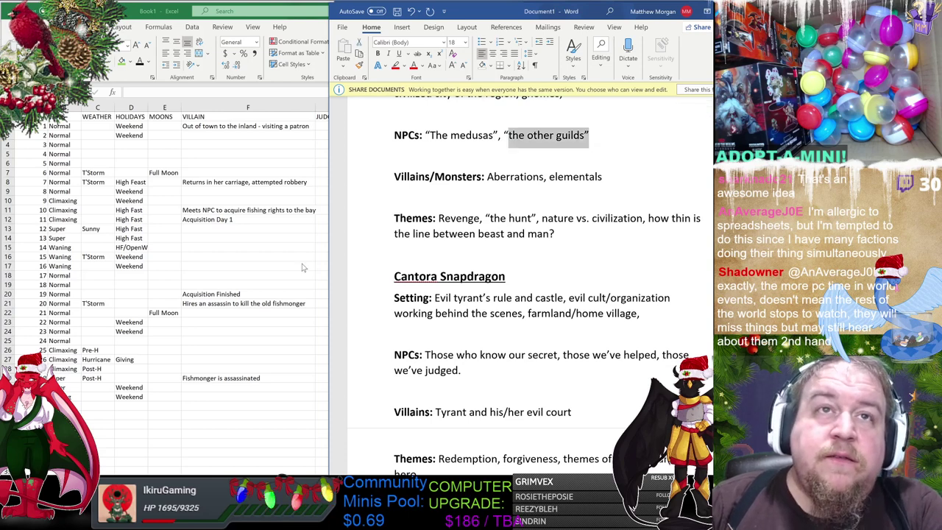
{"action": "left_click", "coordinate": [333, 258]}
{"action": "left_click", "coordinate": [346, 248]}
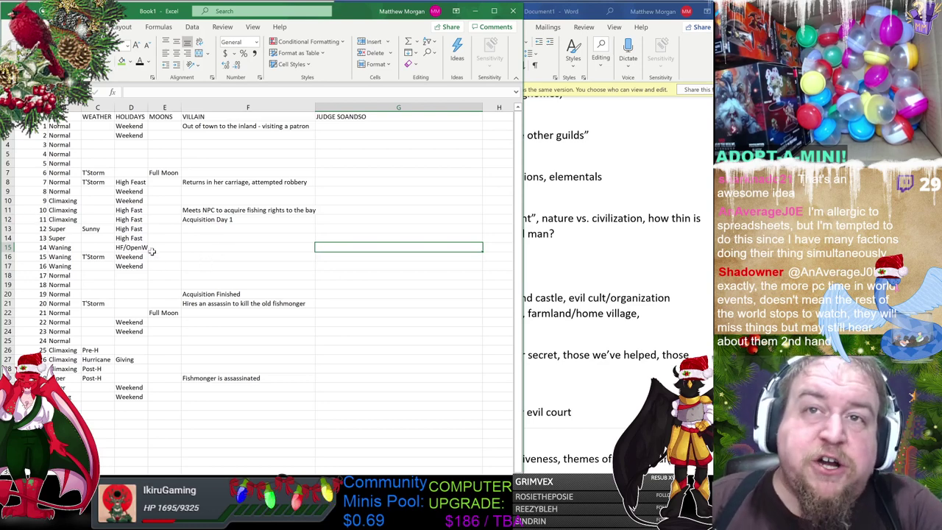
Bring Excel back in front and look over the VILLAIN events in column F.
{"action": "key", "text": "alt+Tab"}
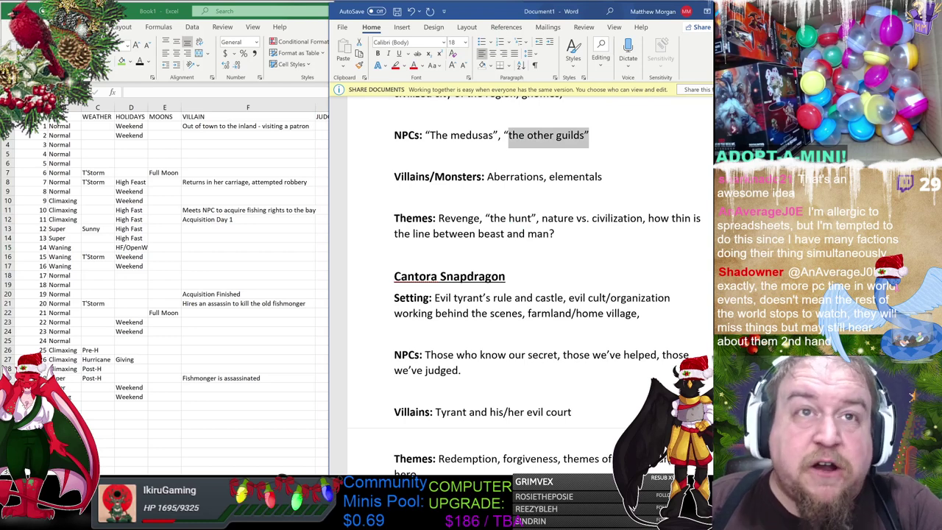
{"action": "key", "text": "alt+Tab"}
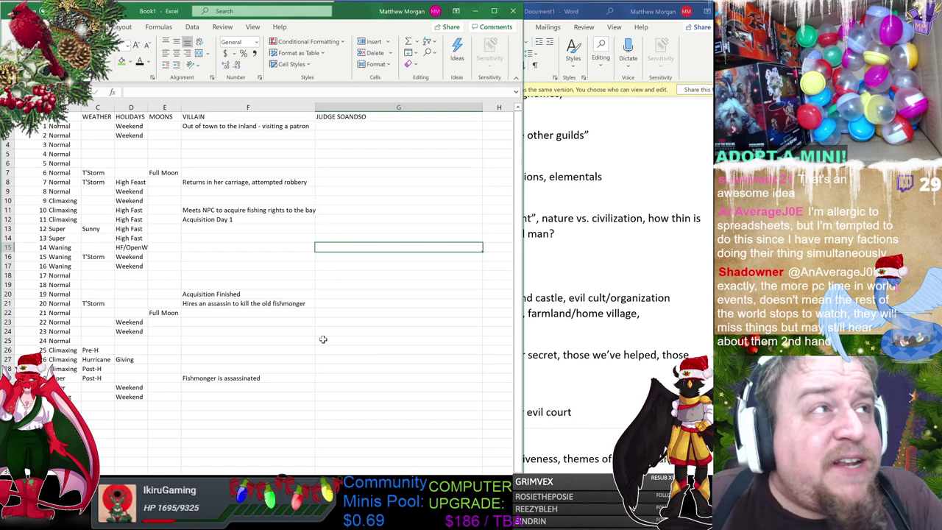
{"action": "key", "text": "Down"}
{"action": "left_click_drag", "start_coordinate": [374, 274], "coordinate": [393, 389]}
{"action": "left_click_drag", "start_coordinate": [237, 172], "coordinate": [288, 406]}
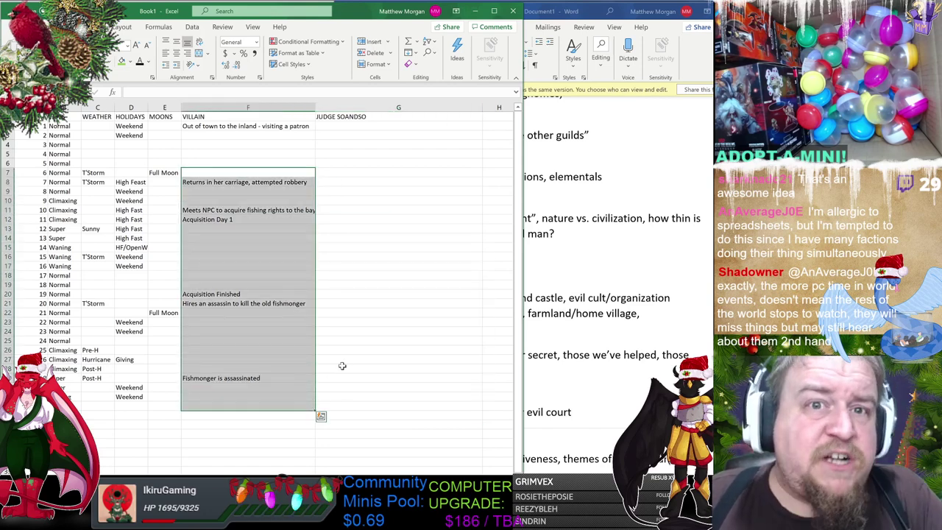
{"action": "left_click", "coordinate": [349, 356]}
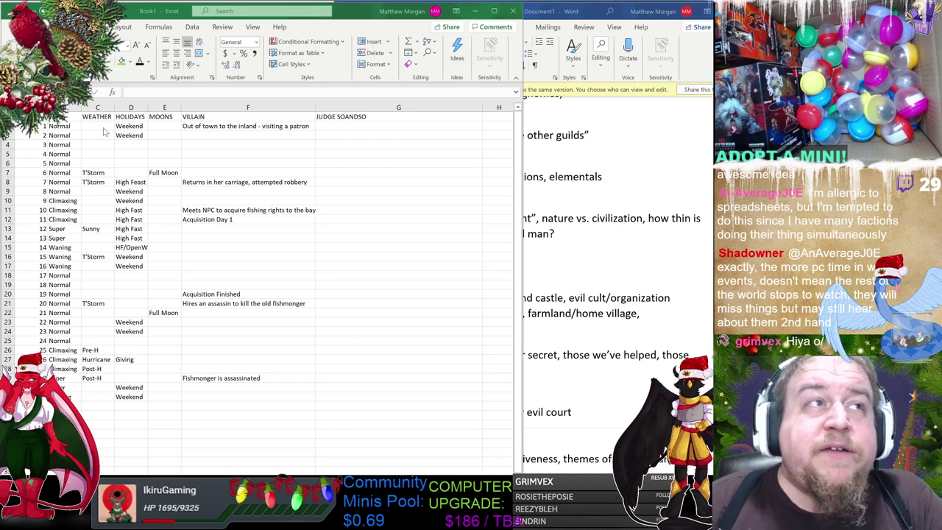
{"action": "left_click", "coordinate": [360, 219]}
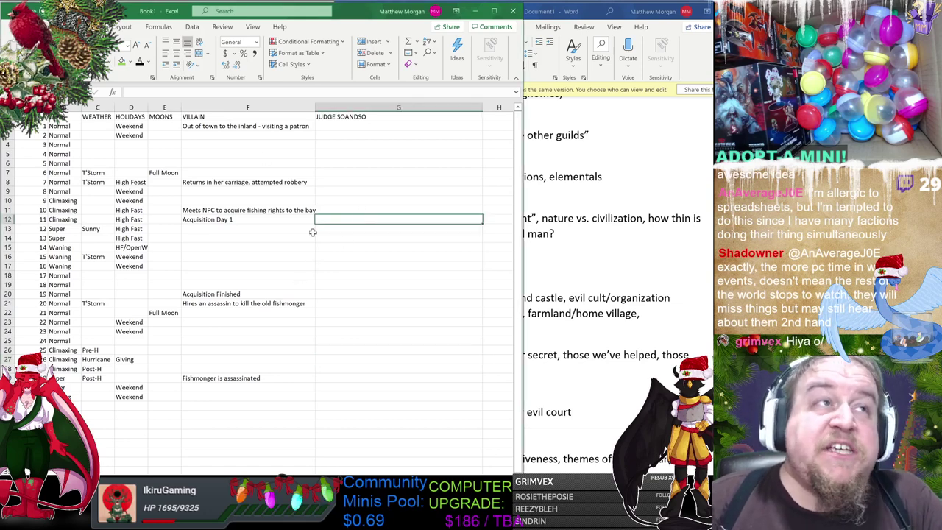
{"action": "left_click_drag", "start_coordinate": [44, 126], "coordinate": [44, 401]}
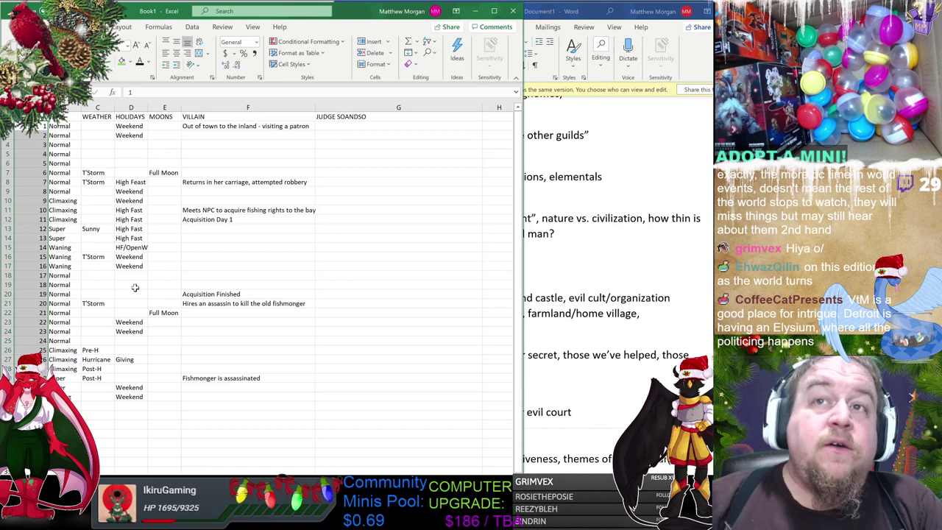
{"action": "left_click", "coordinate": [589, 258]}
{"action": "scroll", "coordinate": [552, 295], "scroll_direction": "down", "scroll_amount": 4}
{"action": "left_click_drag", "start_coordinate": [446, 148], "coordinate": [592, 452]}
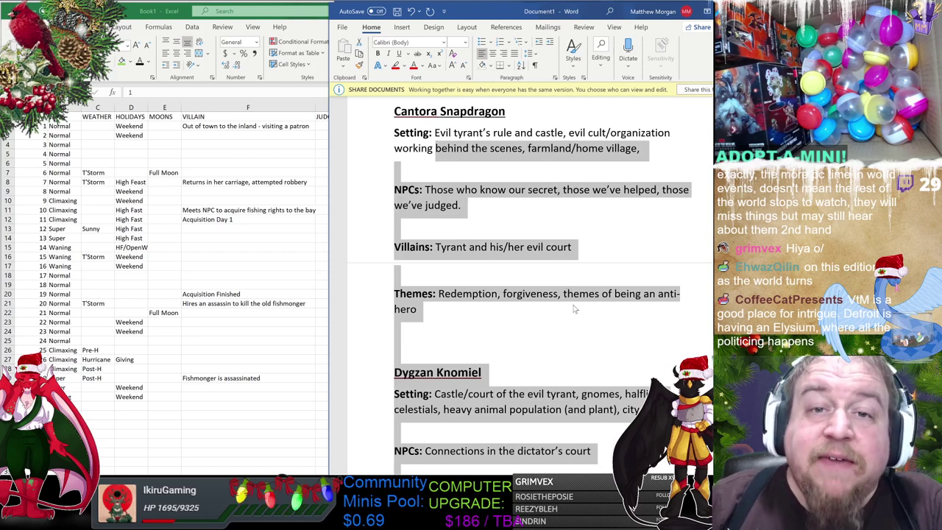
{"action": "left_click", "coordinate": [575, 310]}
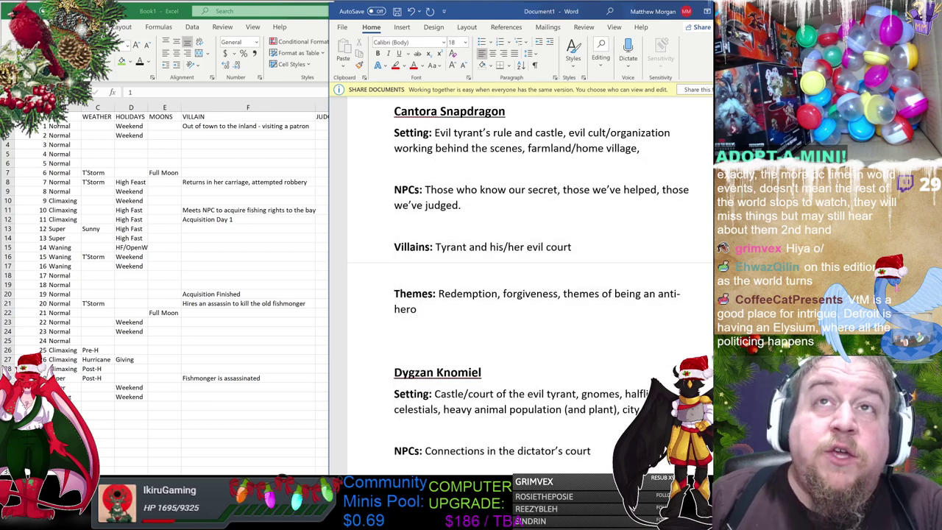
{"action": "left_click_drag", "start_coordinate": [493, 133], "coordinate": [559, 295]}
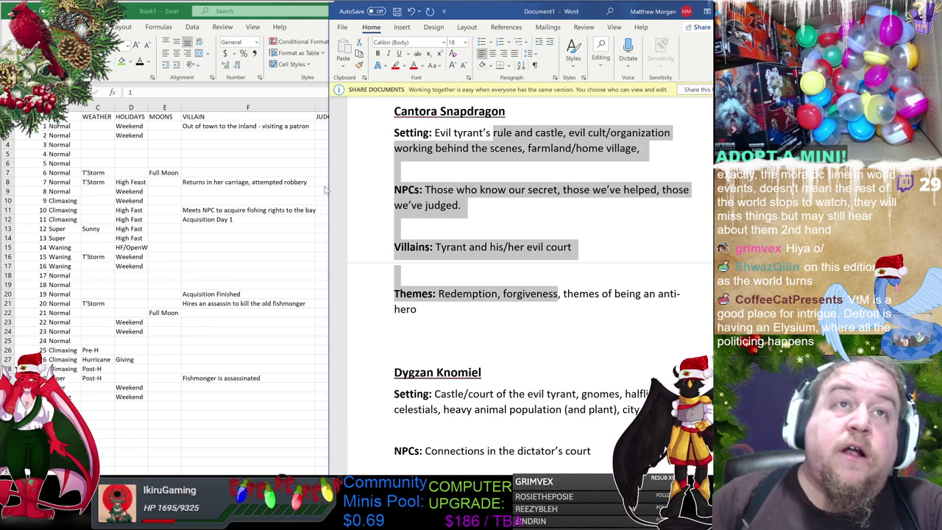
{"action": "left_click", "coordinate": [258, 214]}
{"action": "scroll", "coordinate": [273, 248], "scroll_direction": "down", "scroll_amount": 6}
Review the VILLAIN column events in Excel, then bring the Word outline to the front.
{"action": "scroll", "coordinate": [273, 358], "scroll_direction": "up", "scroll_amount": 6}
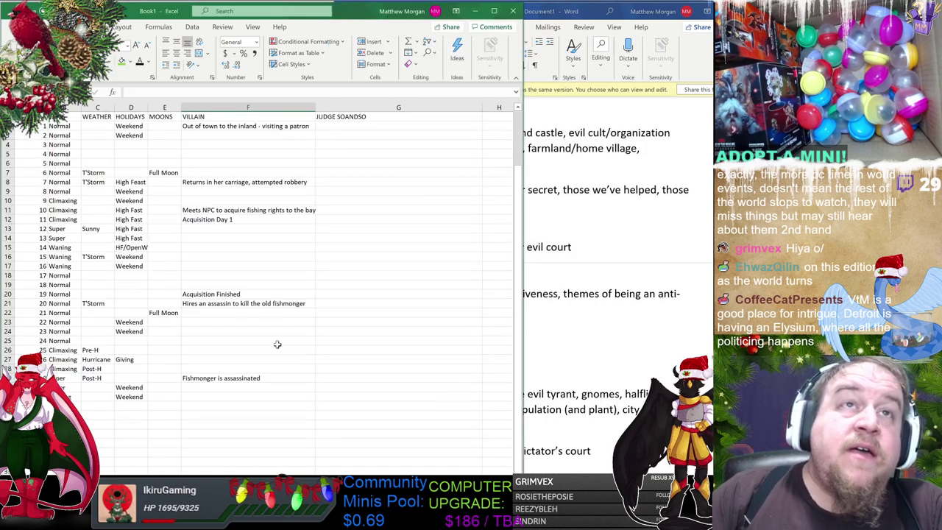
{"action": "left_click", "coordinate": [248, 150]}
{"action": "left_click_drag", "start_coordinate": [243, 116], "coordinate": [245, 455]}
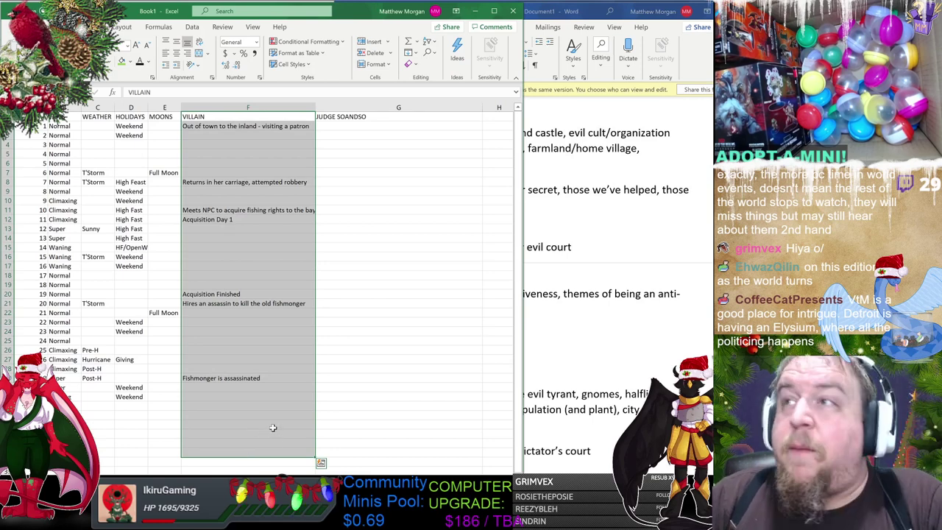
{"action": "left_click", "coordinate": [273, 367]}
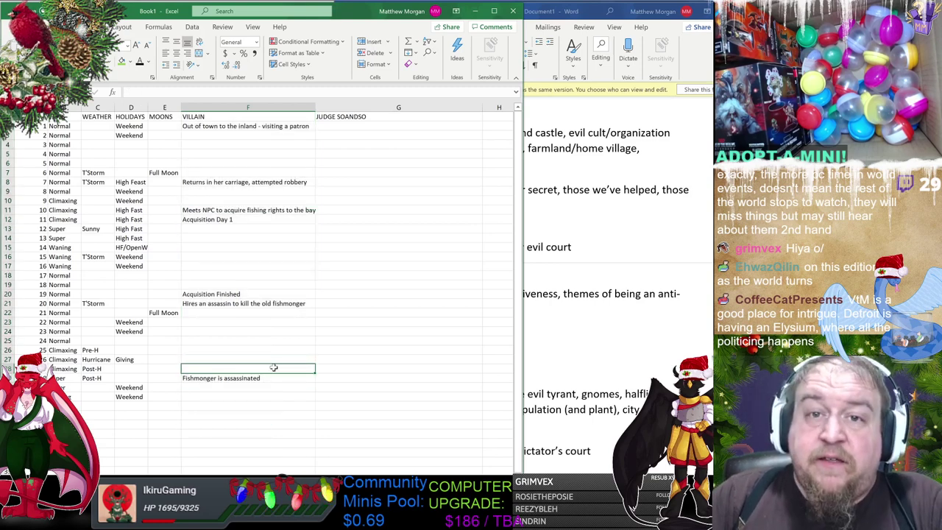
{"action": "left_click", "coordinate": [255, 377]}
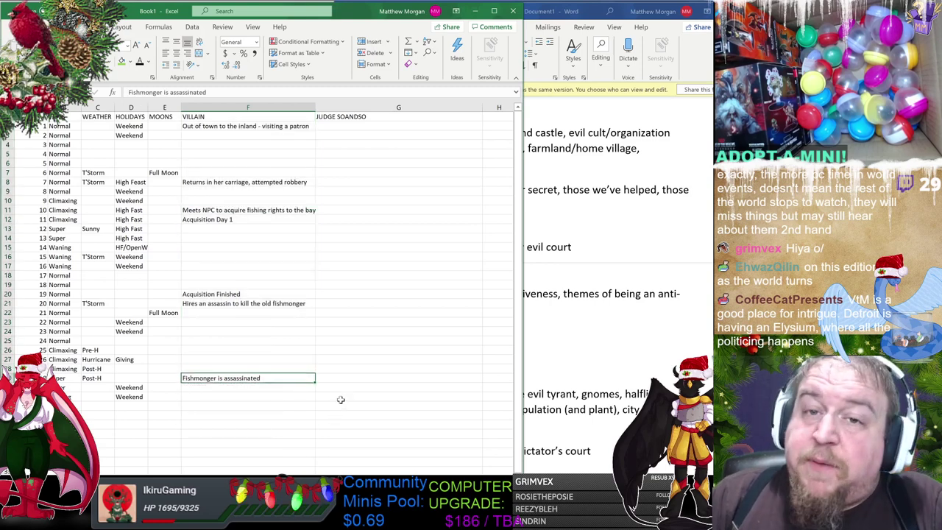
{"action": "left_click", "coordinate": [377, 356]}
{"action": "left_click", "coordinate": [274, 343]}
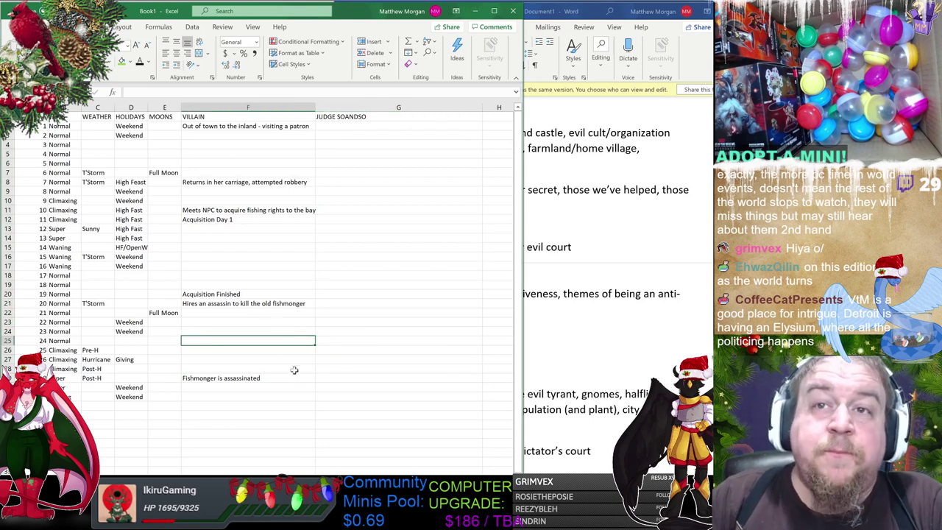
{"action": "left_click", "coordinate": [599, 307]}
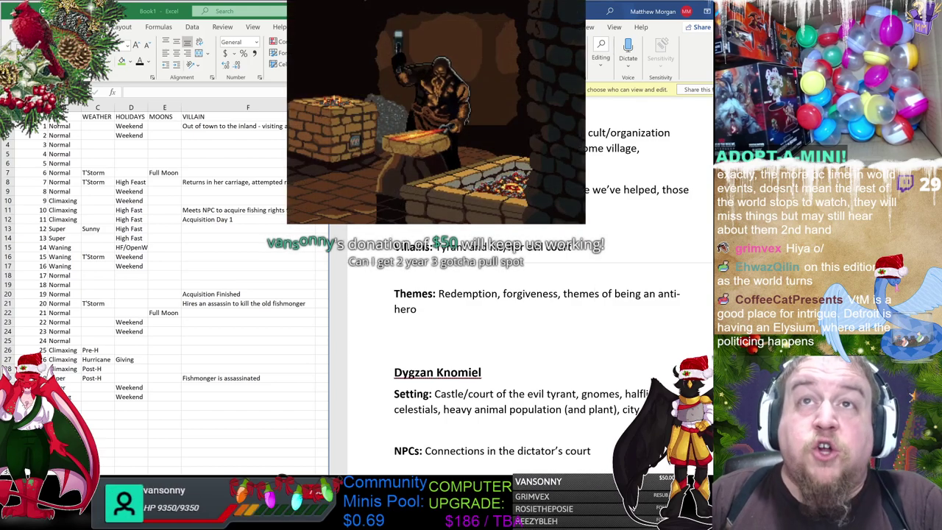
Bring the Excel calendar forward and select the fishing-rights and acquisition entries in F11:F14.
{"action": "left_click", "coordinate": [250, 337]}
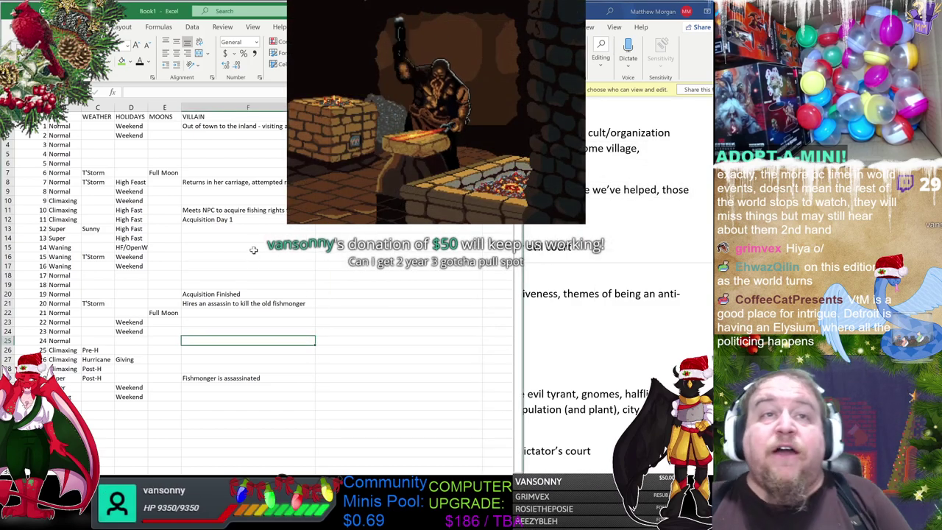
{"action": "left_click_drag", "start_coordinate": [221, 210], "coordinate": [253, 244]}
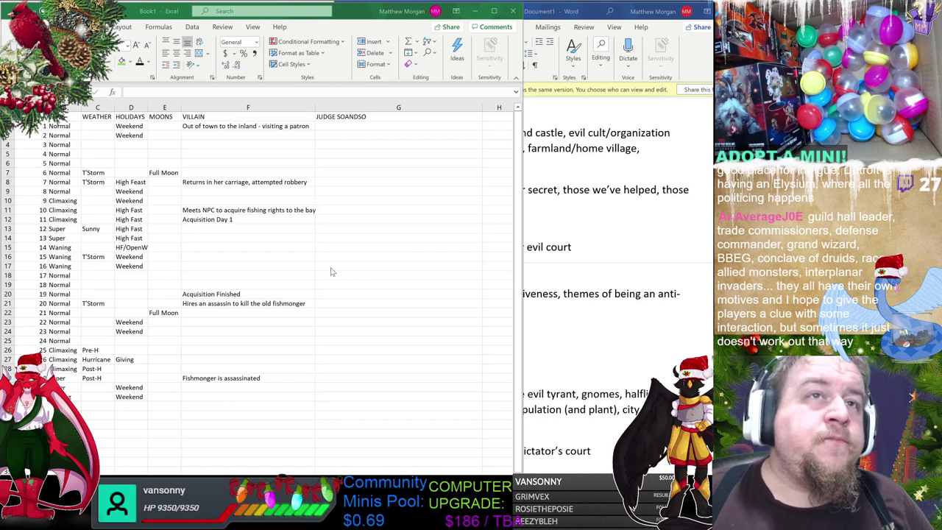
{"action": "left_click", "coordinate": [346, 246]}
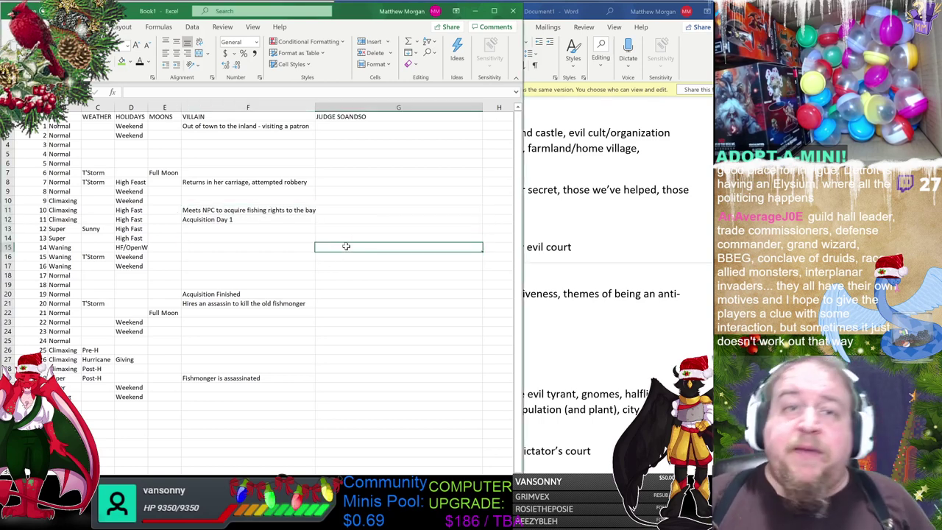
{"action": "left_click_drag", "start_coordinate": [99, 135], "coordinate": [384, 376]}
{"action": "left_click", "coordinate": [234, 228]}
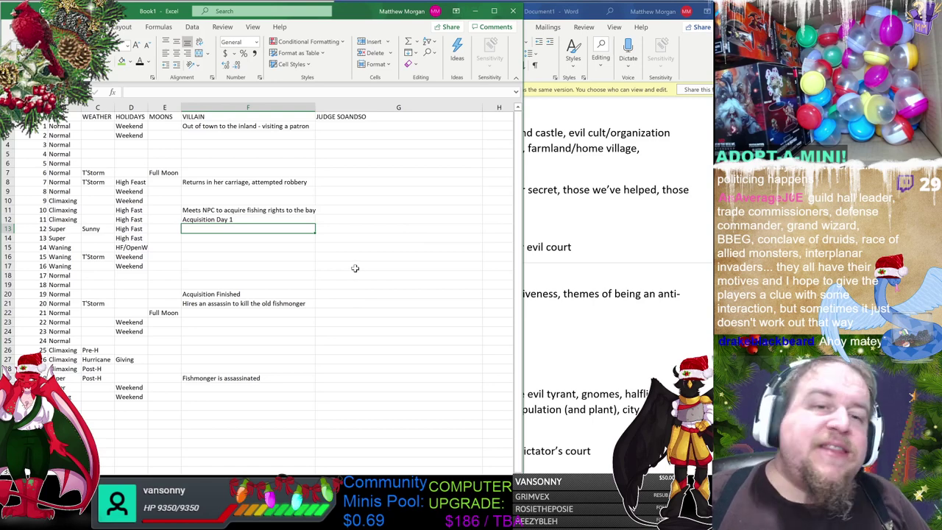
{"action": "left_click_drag", "start_coordinate": [348, 157], "coordinate": [373, 312]}
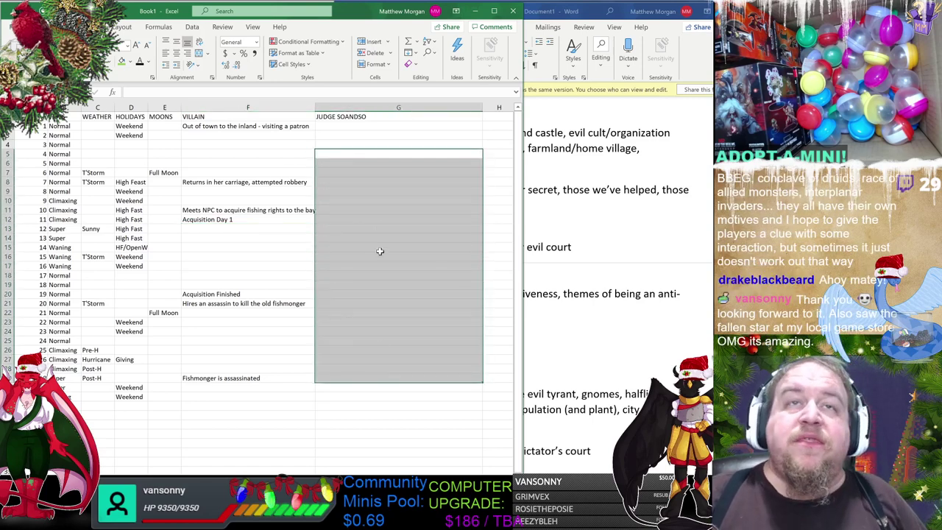
{"action": "left_click", "coordinate": [379, 228]}
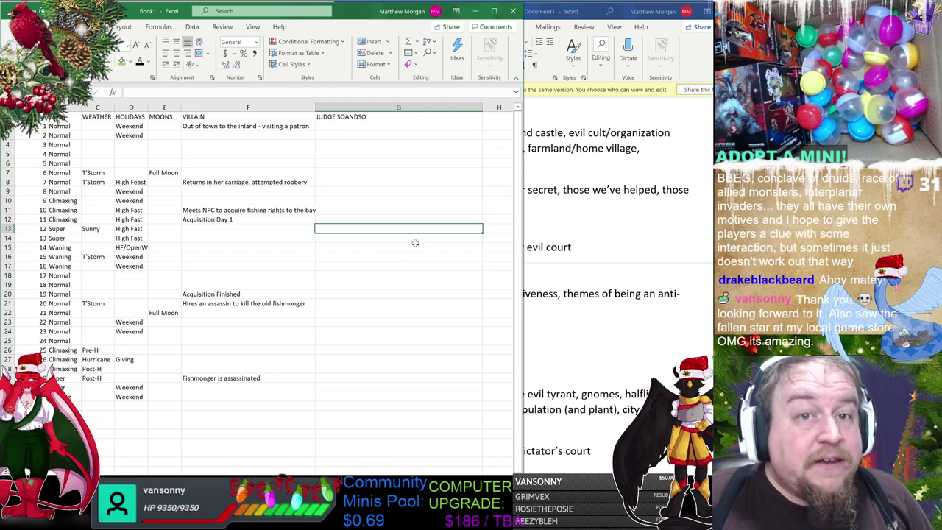
{"action": "left_click", "coordinate": [412, 191]}
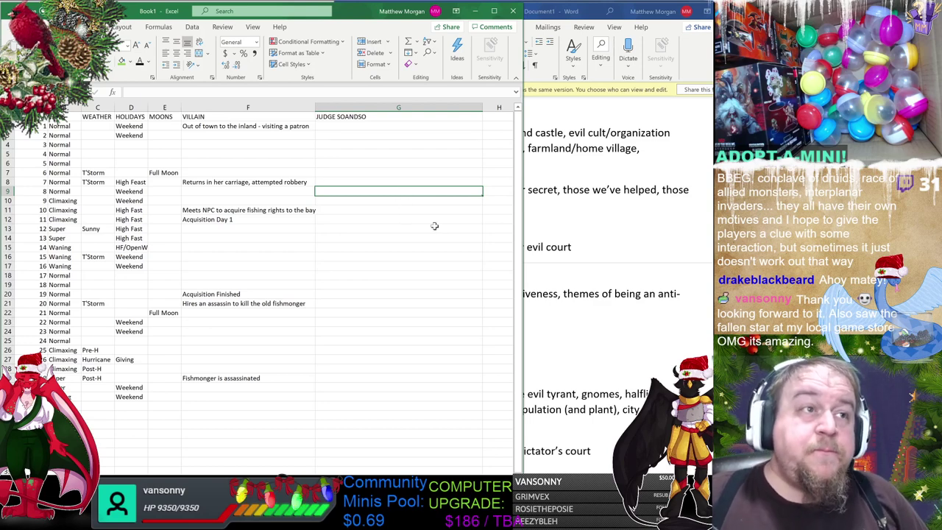
{"action": "left_click", "coordinate": [398, 135]}
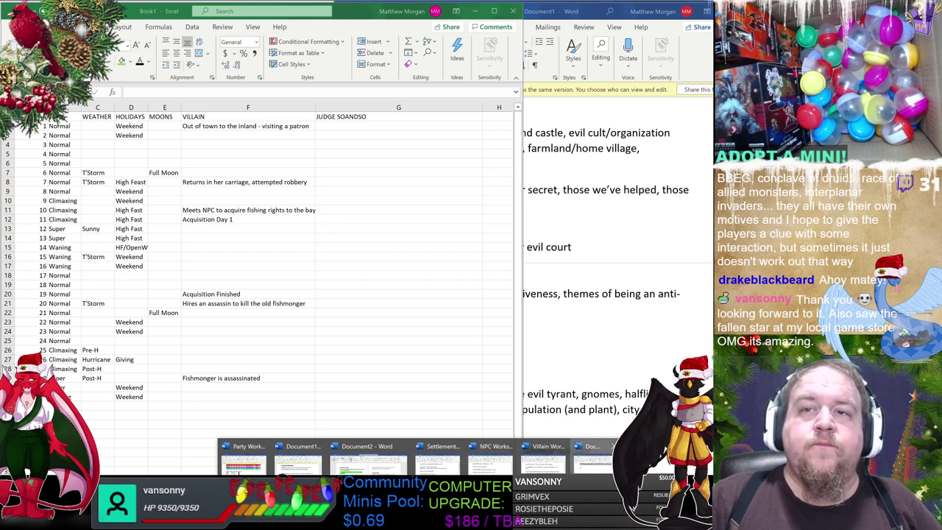
Switch to the INTRIGUE-BASED ADVENTURE OUTLINE document after checking calendar rows 3–27, and select the ??? placeholder.
{"action": "left_click", "coordinate": [541, 456]}
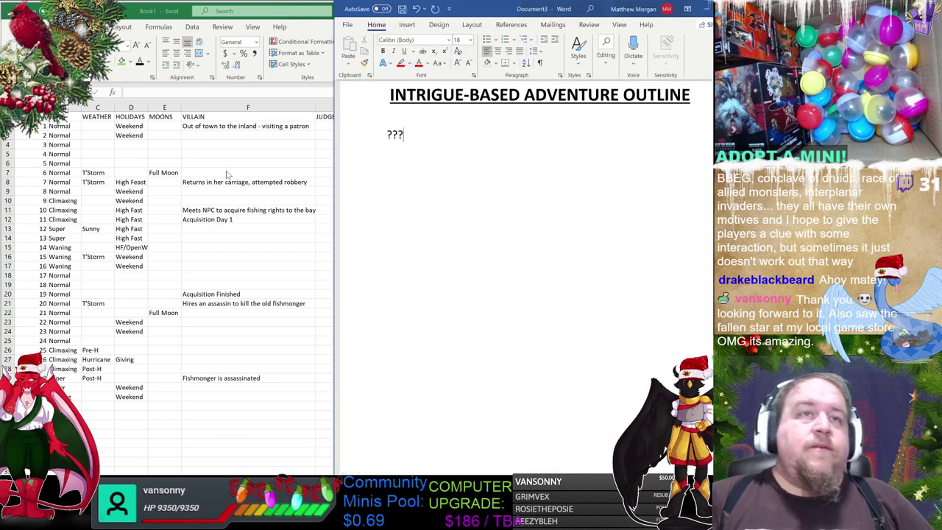
{"action": "left_click", "coordinate": [213, 195]}
{"action": "left_click_drag", "start_coordinate": [221, 134], "coordinate": [297, 364]}
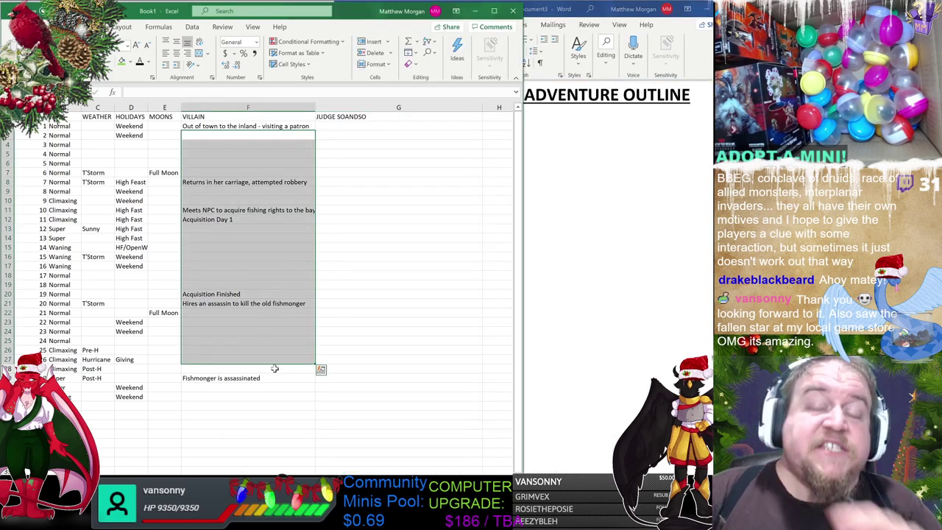
{"action": "left_click", "coordinate": [635, 263]}
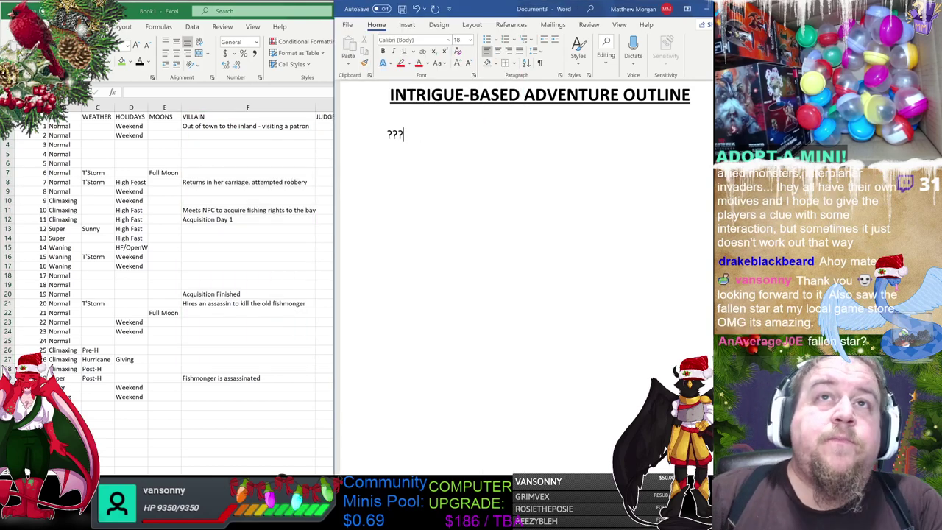
{"action": "key", "text": "shift+End"}
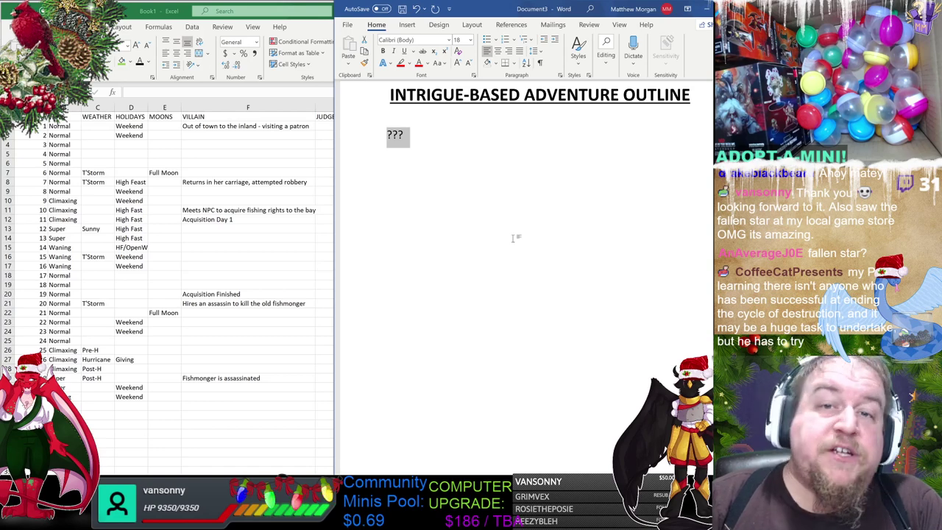
Replace the placeholder with 'Life continues as it has', then add ??? and 'Vizier owns the ports' lines.
{"action": "left_click", "coordinate": [406, 136]}
{"action": "double_click", "coordinate": [396, 135]}
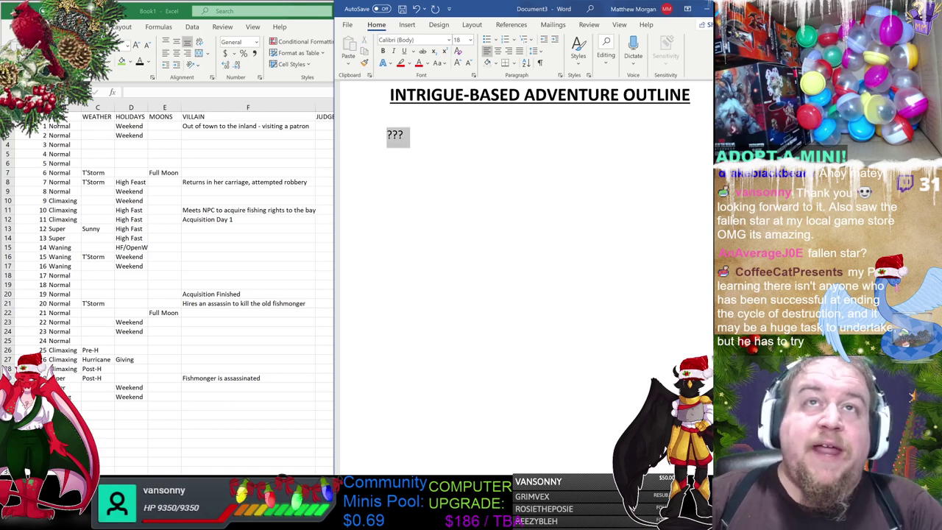
{"action": "type", "text": "Life continut"}
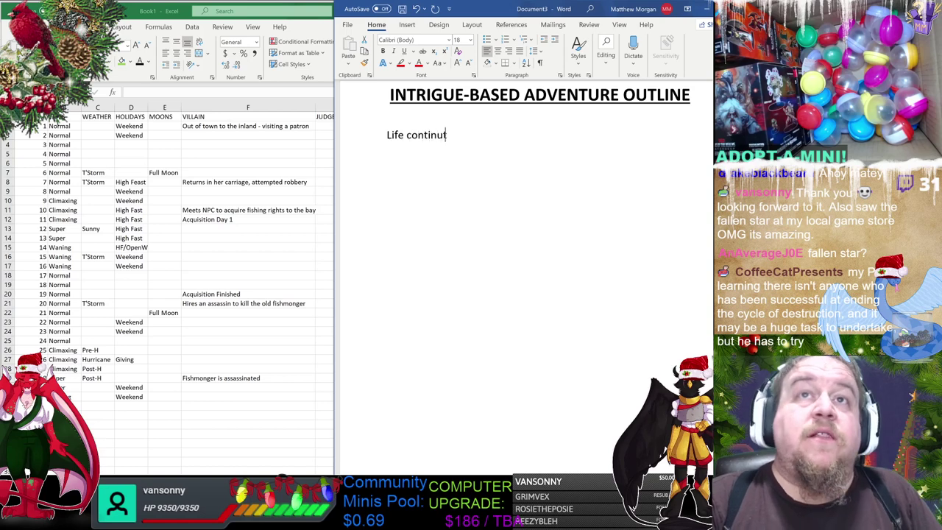
{"action": "key", "text": "BackSpace"}
{"action": "type", "text": "es a"}
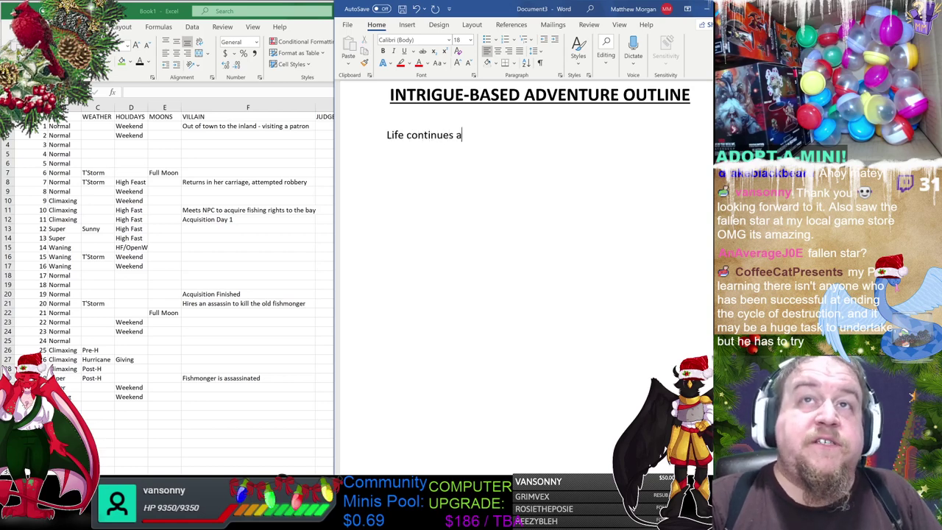
{"action": "type", "text": "s it has"}
{"action": "key", "text": "Return"}
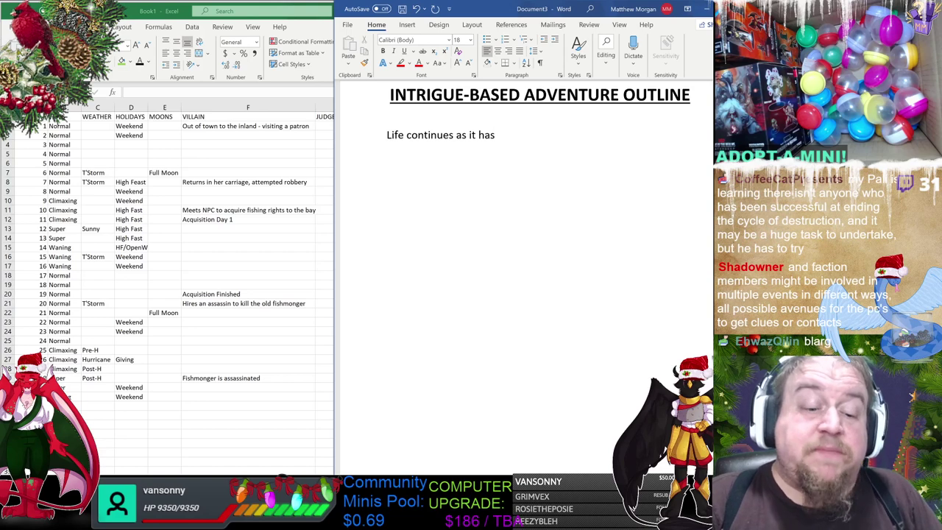
{"action": "type", "text": "???"}
{"action": "key", "text": "Return"}
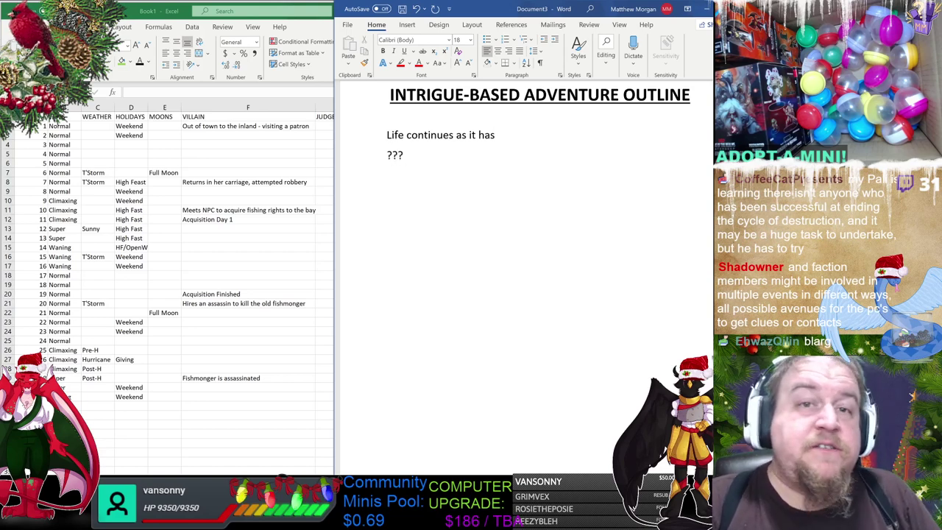
{"action": "type", "text": "Vizier owns the po"}
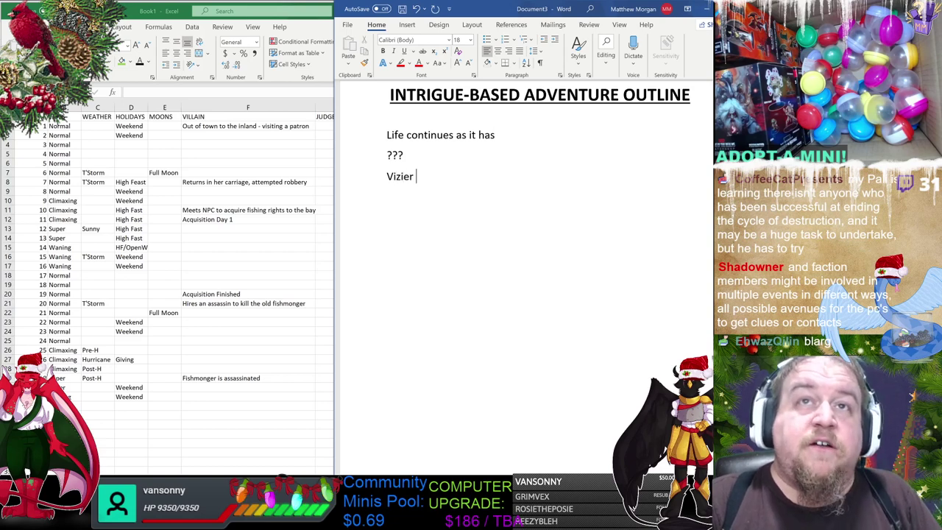
{"action": "type", "text": "rts"}
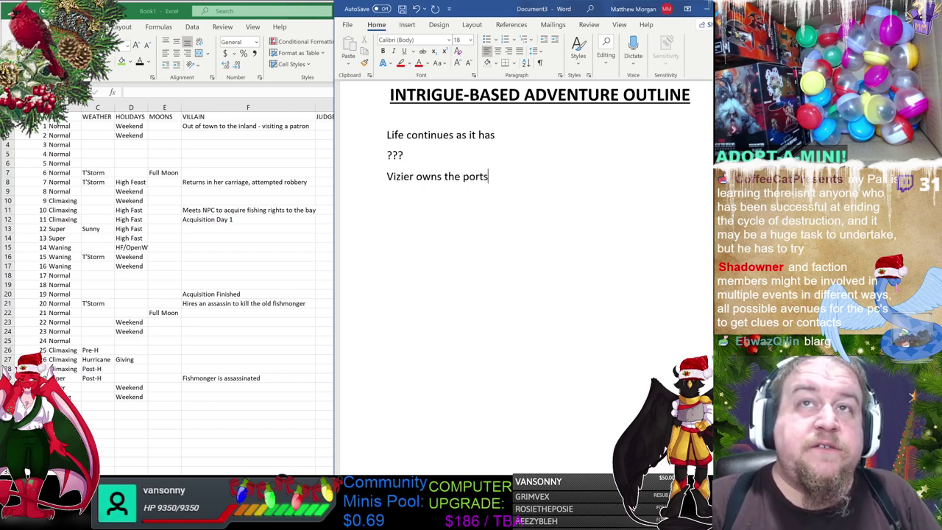
{"action": "key", "text": "Return"}
{"action": "type", "text": "???"}
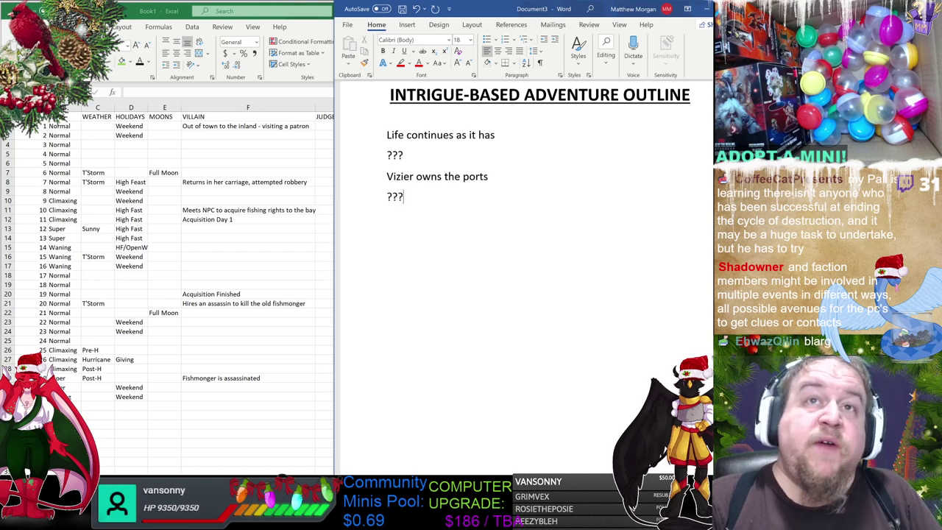
{"action": "key", "text": "Return"}
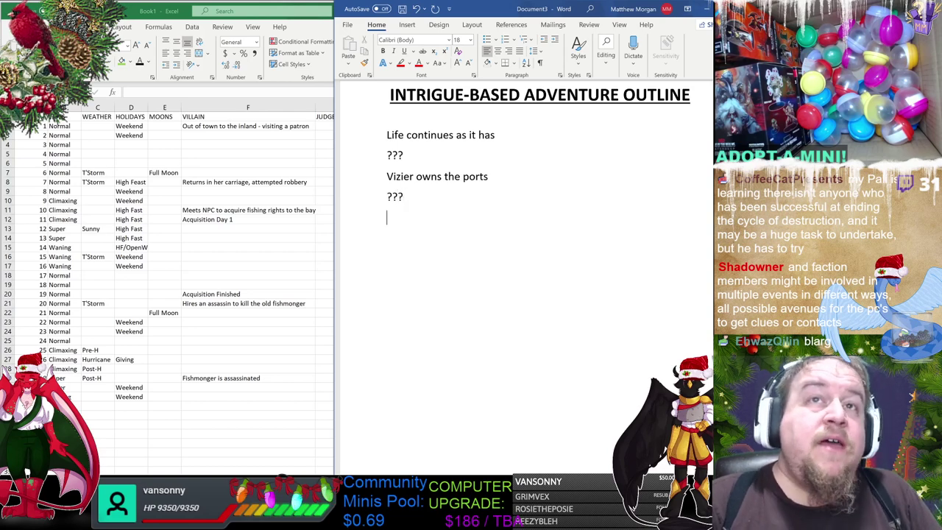
Add the line 'Vizier clears the monastery' followed by a closing ??? line.
{"action": "type", "text": "Vizier"}
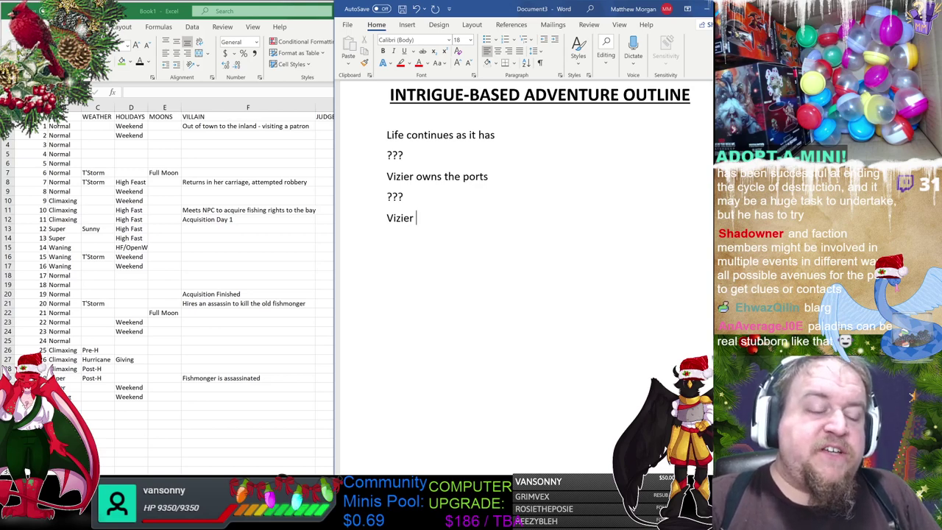
{"action": "type", "text": " clears the "}
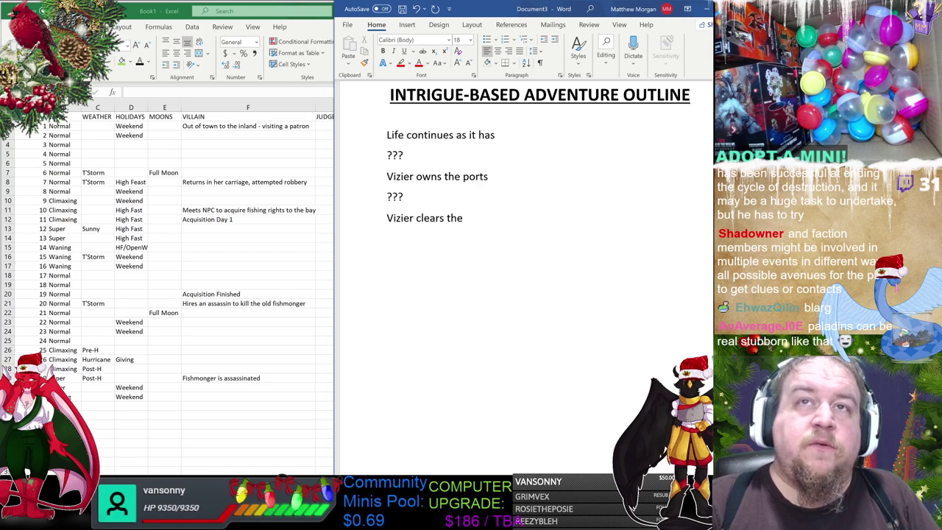
{"action": "type", "text": "religious"}
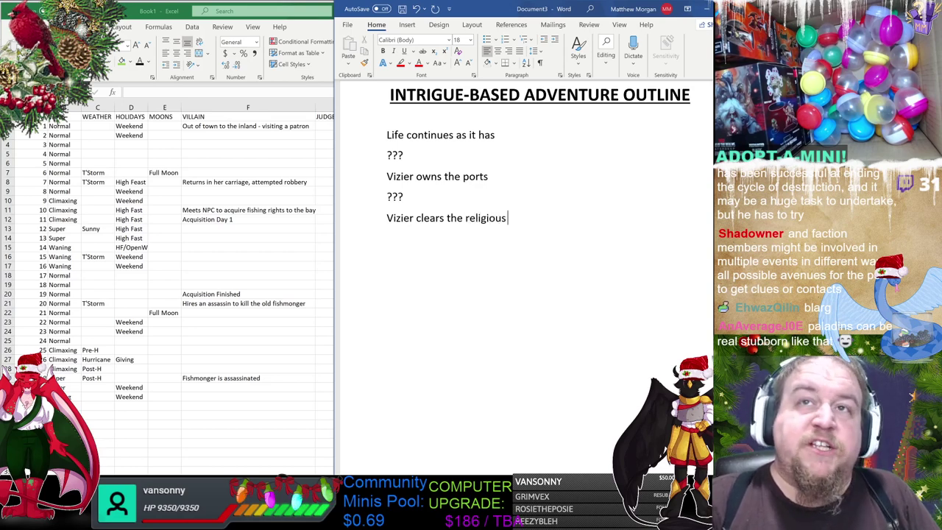
{"action": "type", "text": " library"}
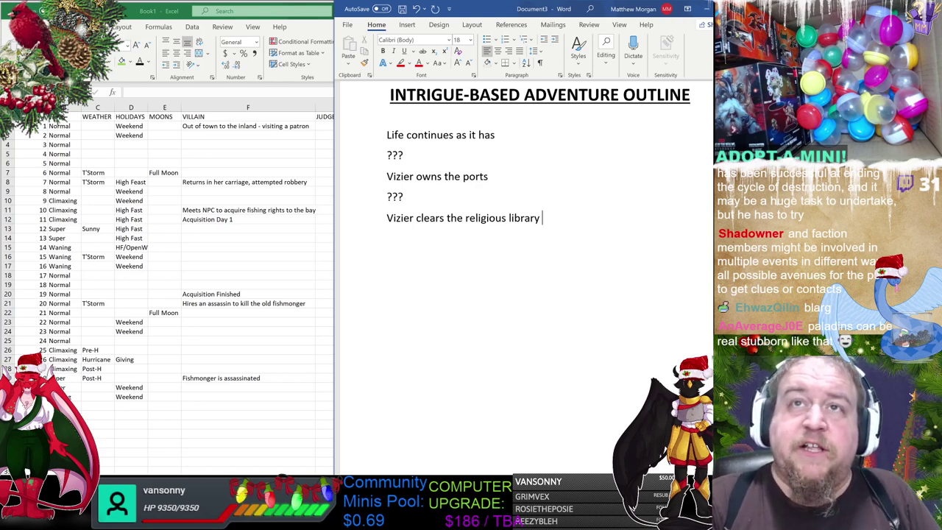
{"action": "type", "text": "/mona"}
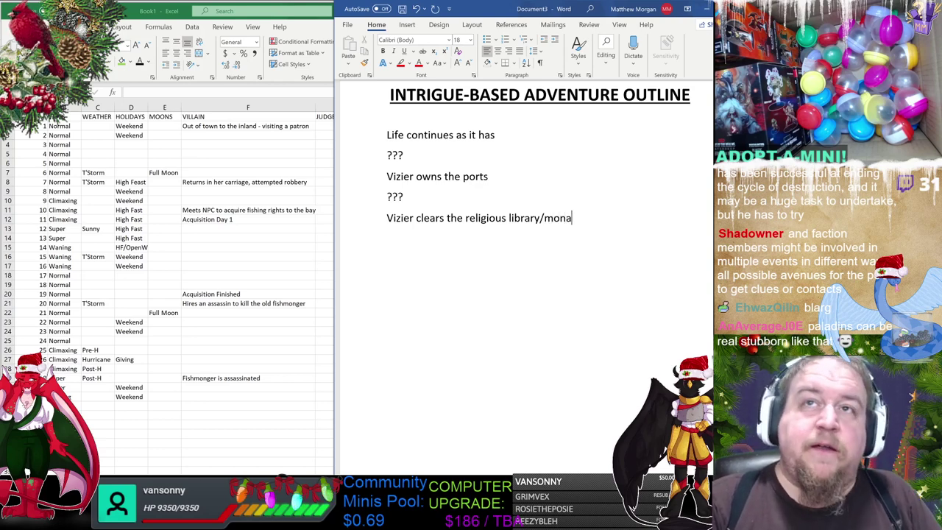
{"action": "type", "text": "steries"}
{"action": "key", "text": "BackSpace"}
{"action": "key", "text": "BackSpace"}
{"action": "key", "text": "BackSpace"}
{"action": "key", "text": "BackSpace"}
{"action": "key", "text": "BackSpace"}
{"action": "key", "text": "BackSpace"}
{"action": "key", "text": "BackSpace"}
{"action": "key", "text": "BackSpace"}
{"action": "key", "text": "BackSpace"}
{"action": "key", "text": "BackSpace"}
{"action": "key", "text": "BackSpace"}
{"action": "key", "text": "BackSpace"}
{"action": "key", "text": "BackSpace"}
{"action": "key", "text": "BackSpace"}
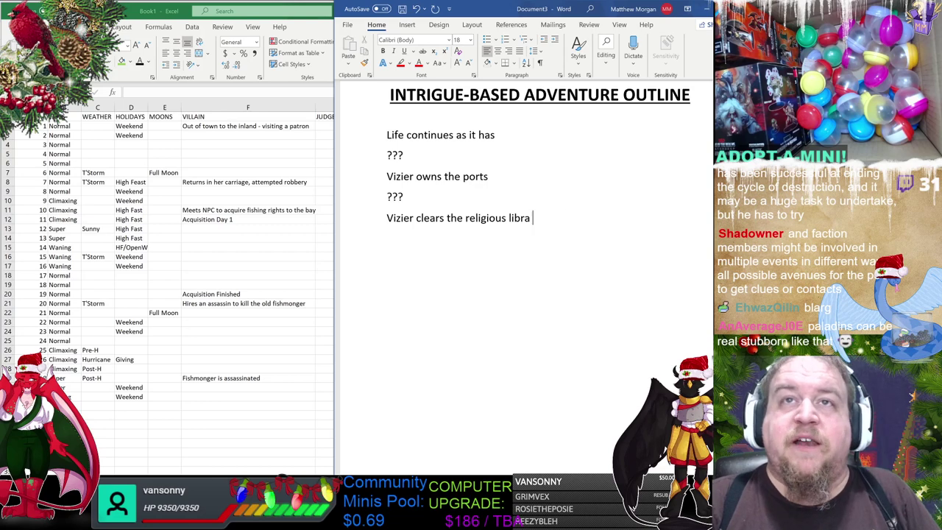
{"action": "key", "text": "BackSpace"}
{"action": "key", "text": "BackSpace"}
{"action": "key", "text": "BackSpace"}
{"action": "key", "text": "BackSpace"}
{"action": "key", "text": "BackSpace"}
{"action": "key", "text": "BackSpace"}
{"action": "key", "text": "BackSpace"}
{"action": "key", "text": "BackSpace"}
{"action": "key", "text": "BackSpace"}
{"action": "key", "text": "BackSpace"}
{"action": "key", "text": "BackSpace"}
{"action": "key", "text": "BackSpace"}
{"action": "key", "text": "BackSpace"}
{"action": "key", "text": "BackSpace"}
{"action": "key", "text": "BackSpace"}
{"action": "type", "text": "monast"}
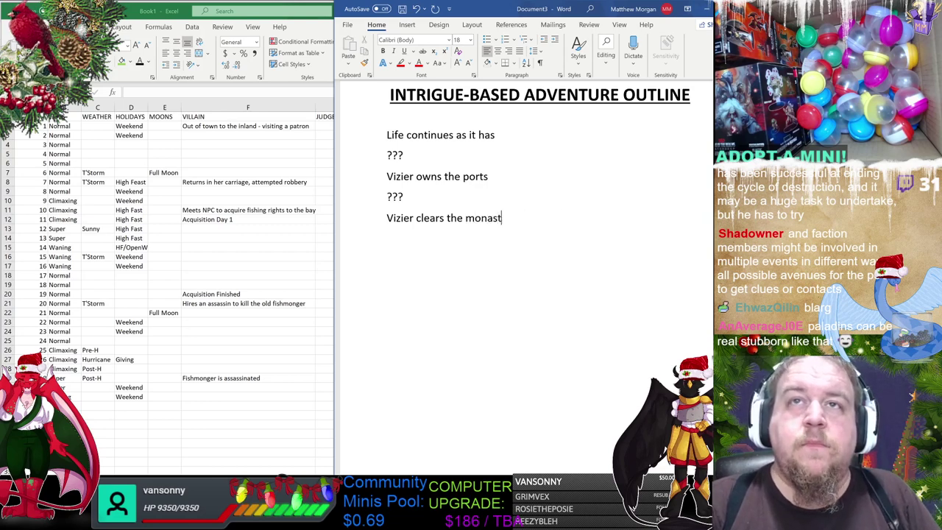
{"action": "type", "text": "ery"}
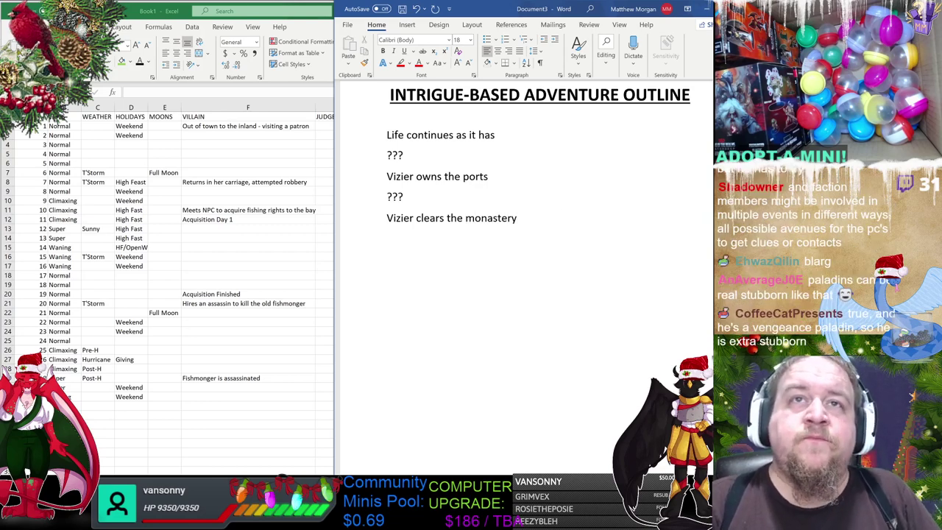
{"action": "key", "text": "Return"}
{"action": "type", "text": "???"}
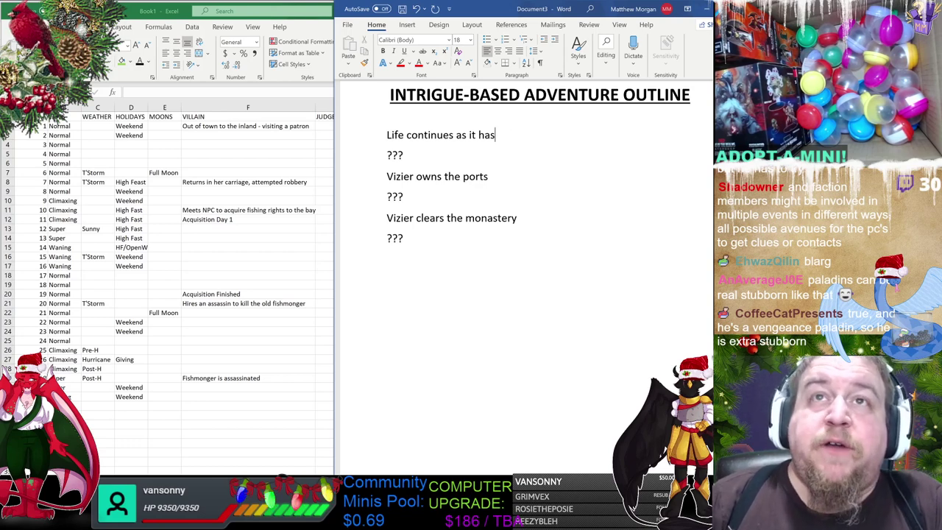
Mark the second ??? placeholder with a trailing ' <--' arrow.
{"action": "left_click", "coordinate": [518, 178]}
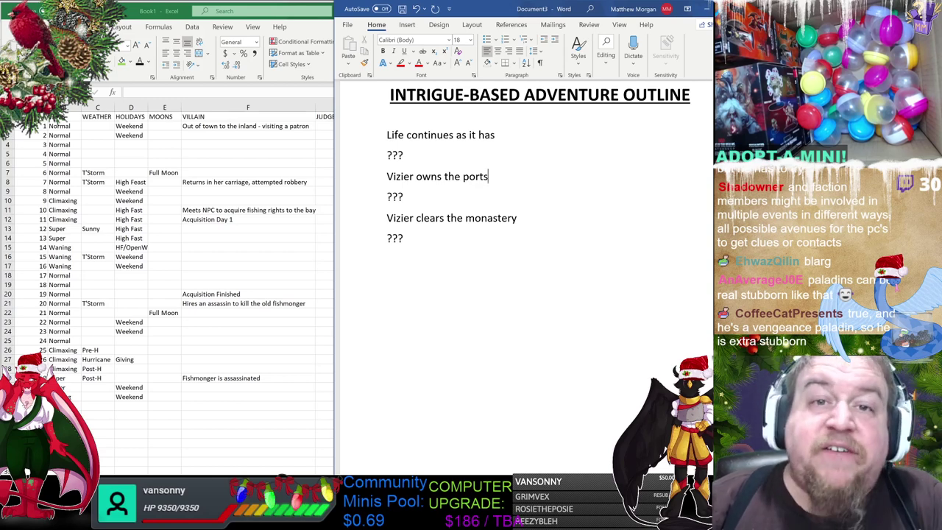
{"action": "left_click", "coordinate": [486, 288]}
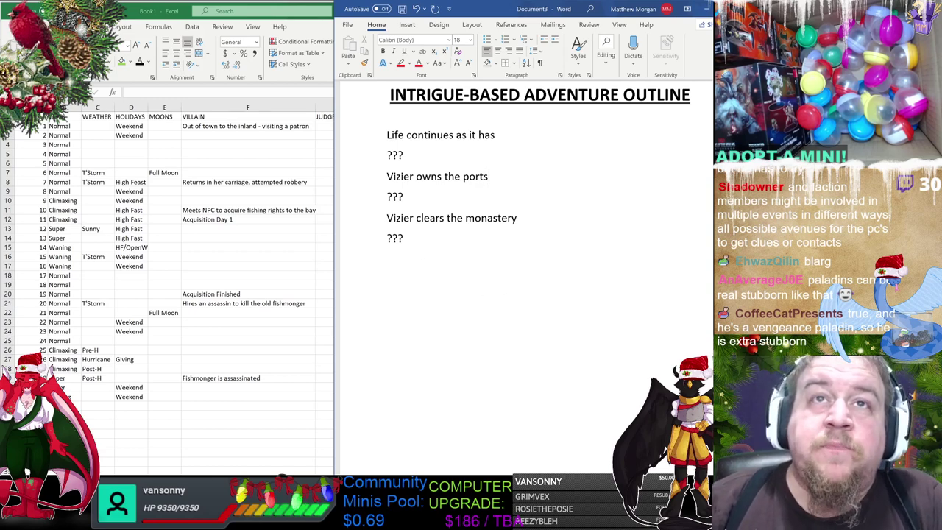
{"action": "double_click", "coordinate": [420, 241]}
{"action": "left_click", "coordinate": [436, 280]}
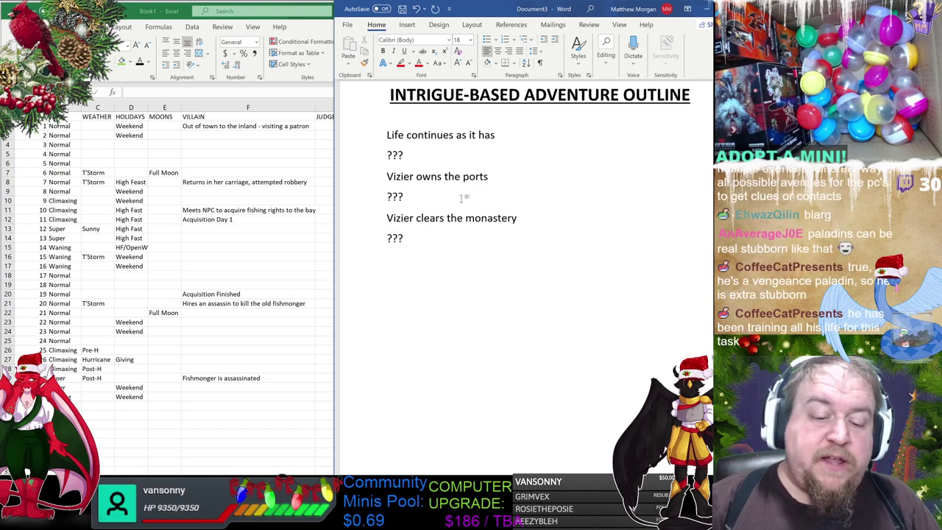
{"action": "type", "text": "<--"}
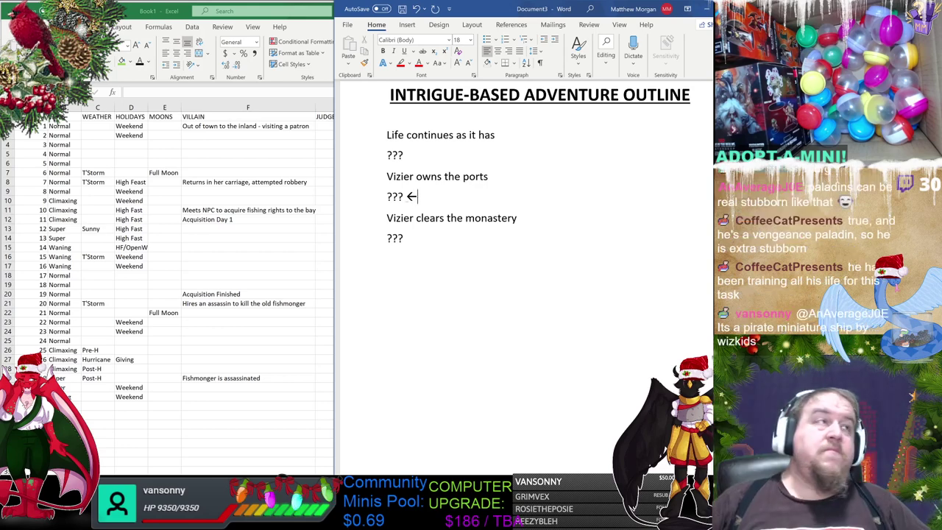
{"action": "left_click_drag", "start_coordinate": [416, 218], "coordinate": [405, 250]}
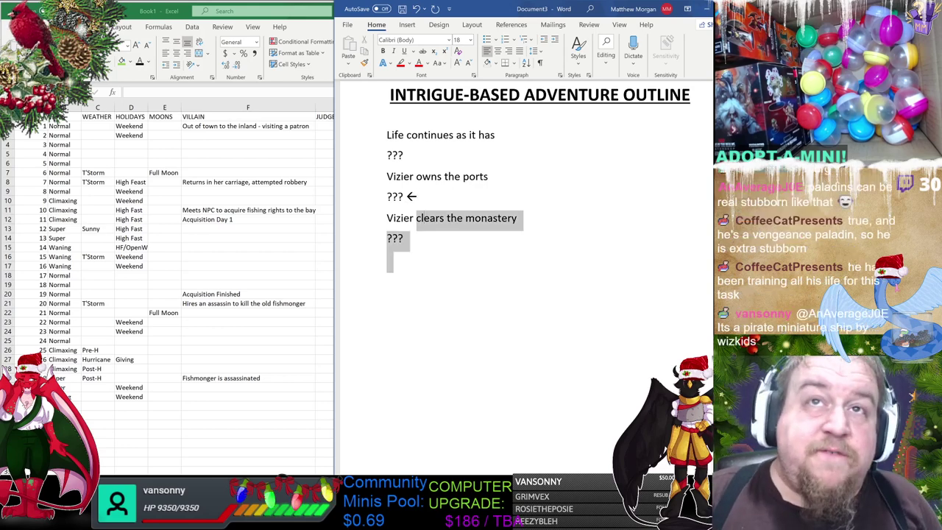
{"action": "left_click", "coordinate": [451, 327]}
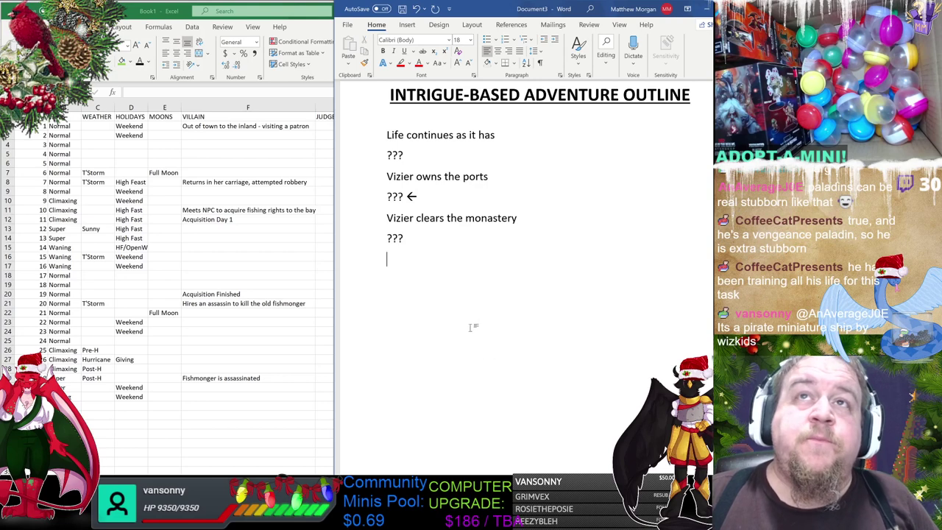
Replace the draft outline with level headings LV1-2:, LV2-3: and LV3-4:.
{"action": "left_click_drag", "start_coordinate": [387, 132], "coordinate": [472, 318]}
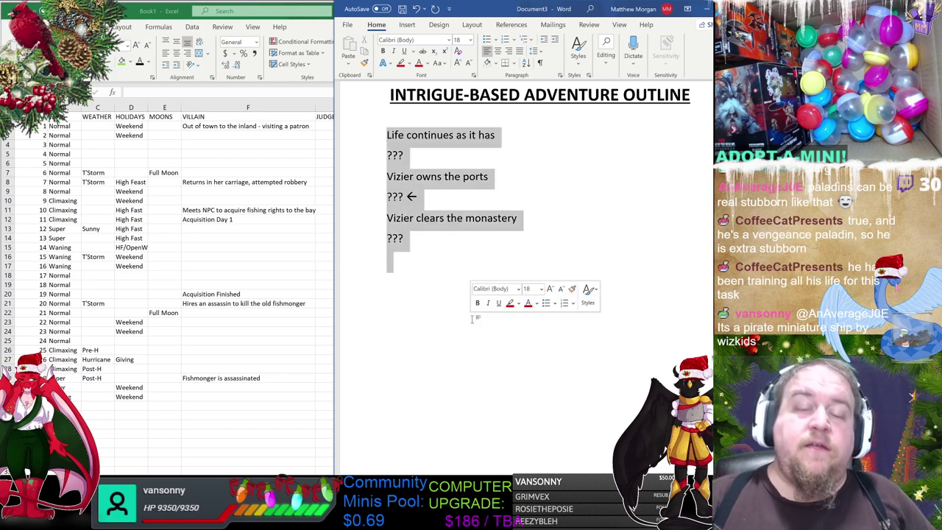
{"action": "key", "text": "BackSpace"}
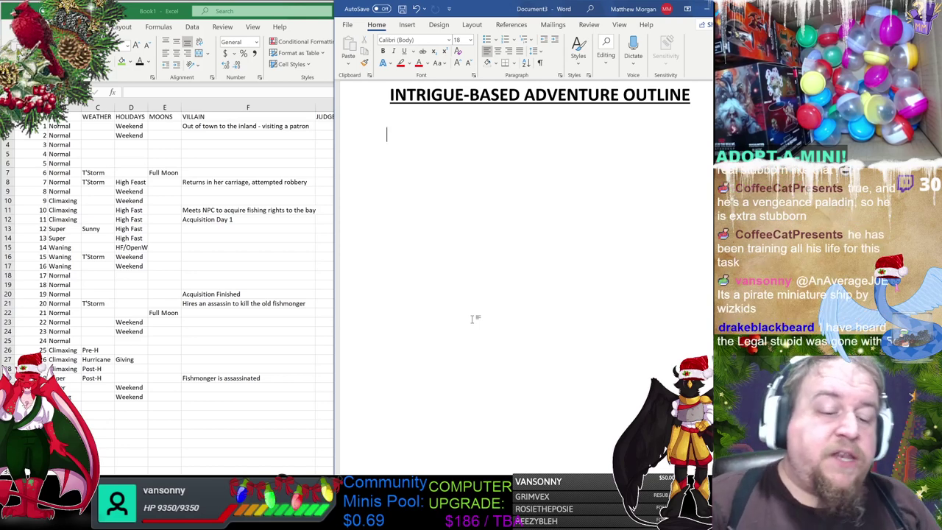
{"action": "type", "text": "LV1"}
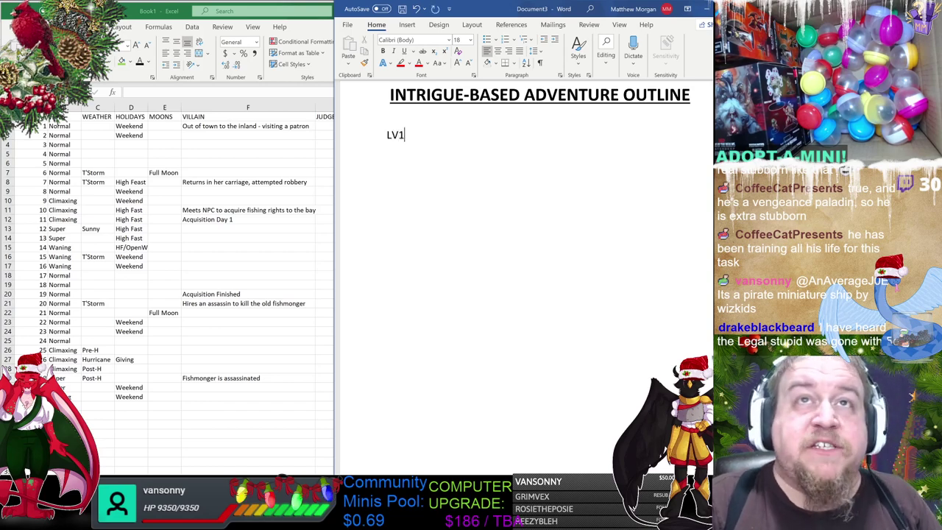
{"action": "key", "text": "BackSpace"}
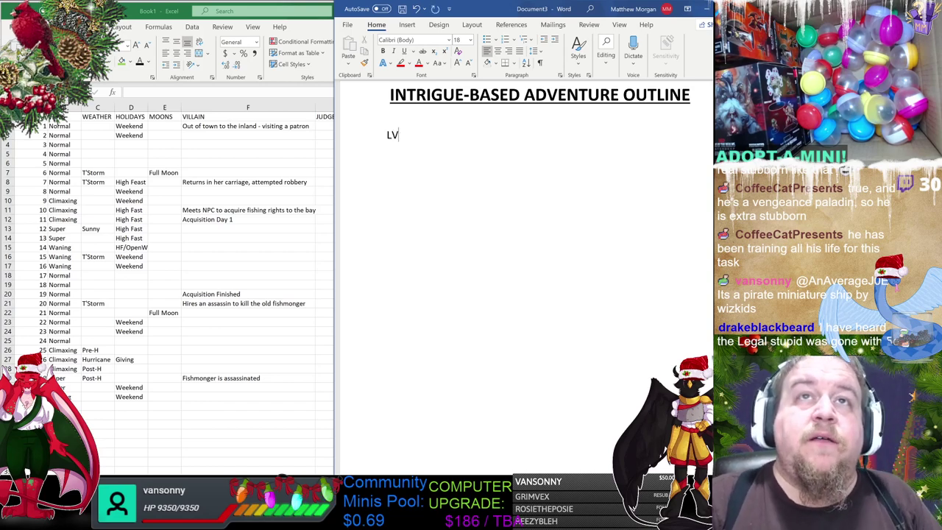
{"action": "type", "text": "1-23"}
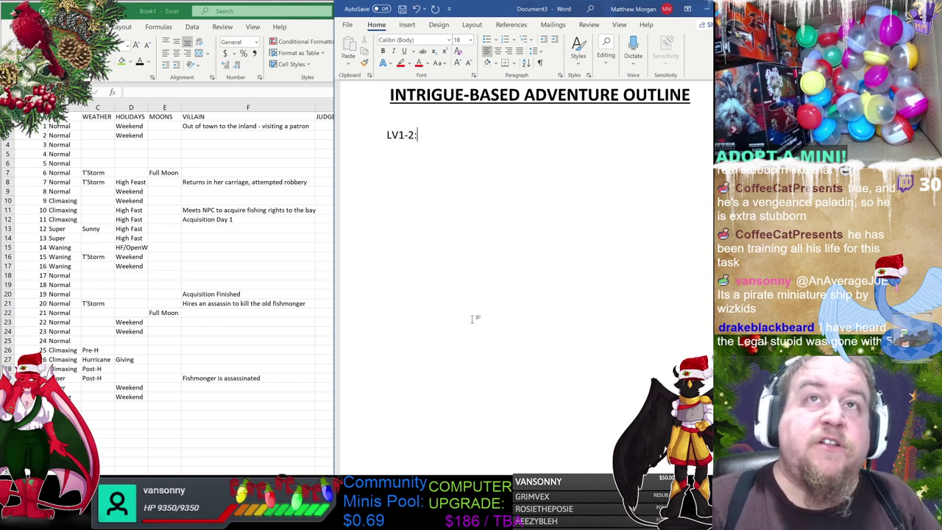
{"action": "key", "text": "Return"}
{"action": "key", "text": "Return"}
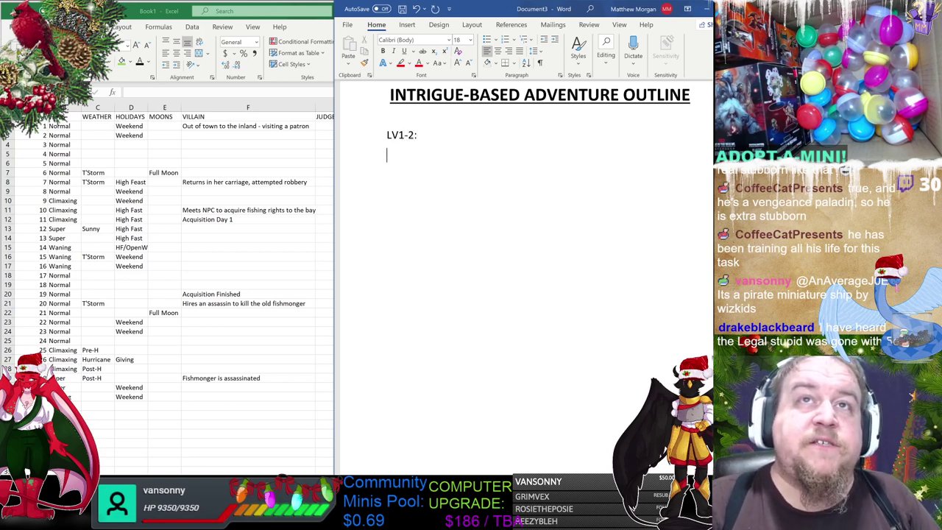
{"action": "type", "text": "LV2-3:"}
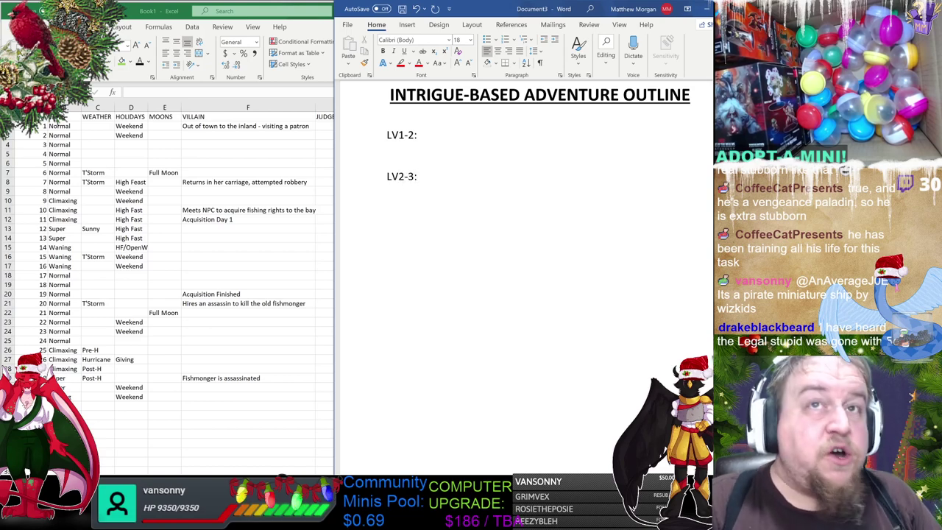
{"action": "key", "text": "Return"}
{"action": "key", "text": "Return"}
{"action": "type", "text": "LV"}
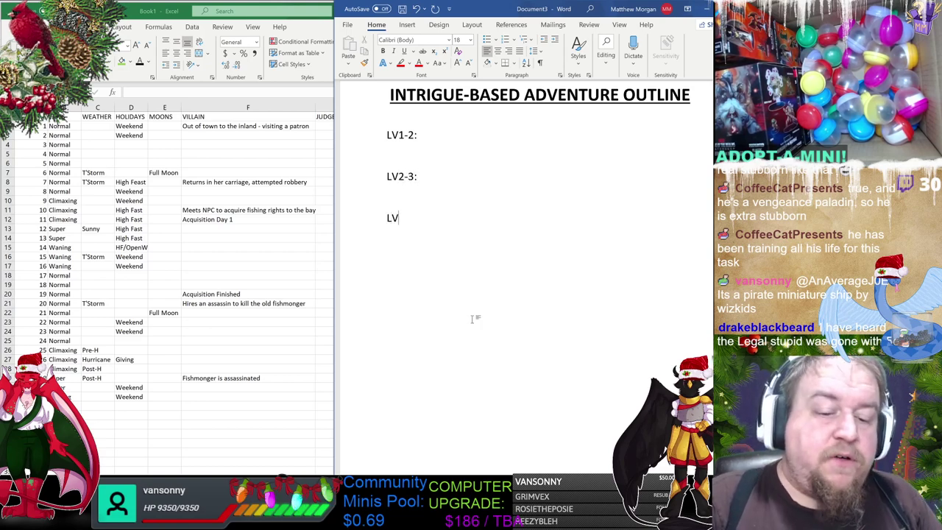
{"action": "type", "text": "3-4"}
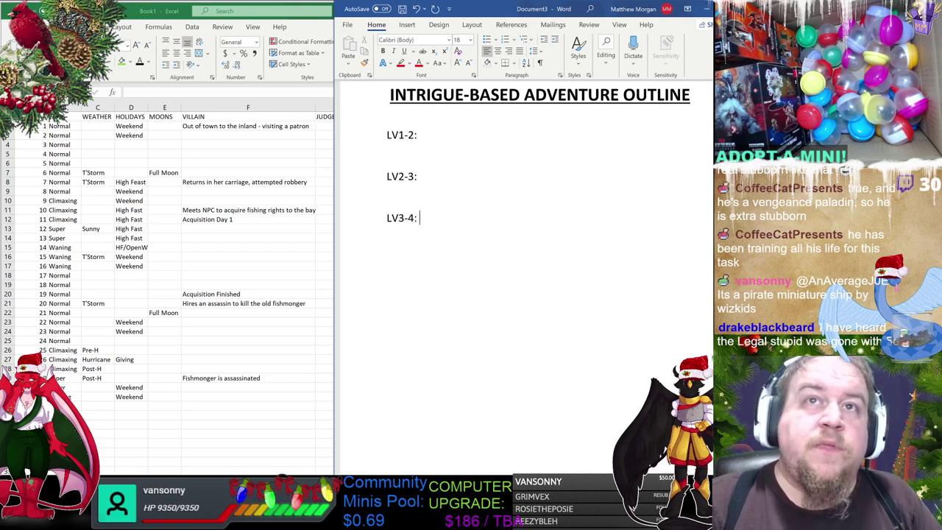
{"action": "type", "text": ":"}
Add an LV5-6 heading below LV3-4 and select the 1 in LV1-2.
{"action": "key", "text": "Return"}
{"action": "key", "text": "Return"}
{"action": "type", "text": "LV5-"}
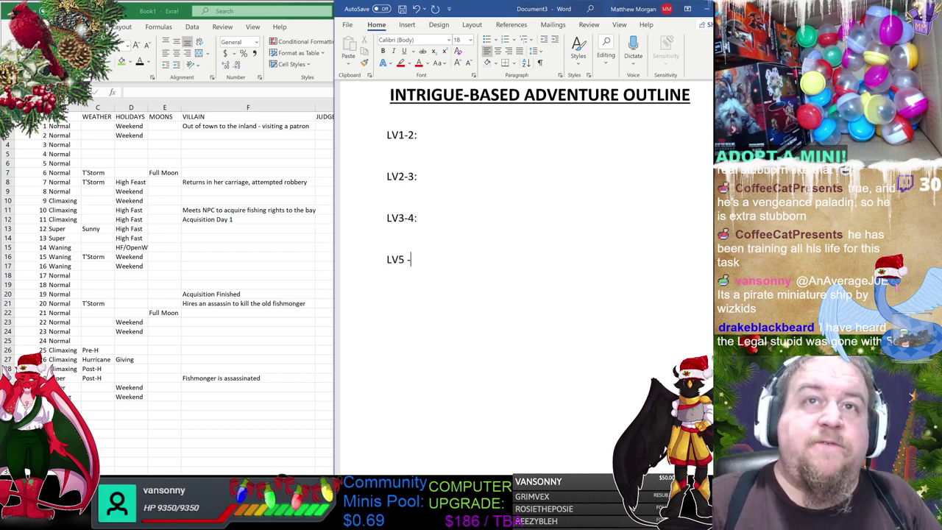
{"action": "key", "text": "BackSpace"}
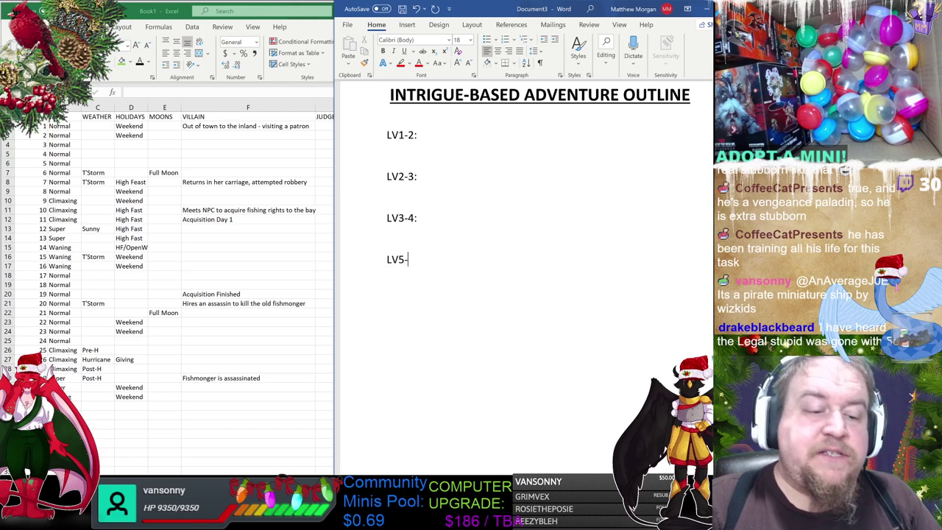
{"action": "type", "text": "-6"}
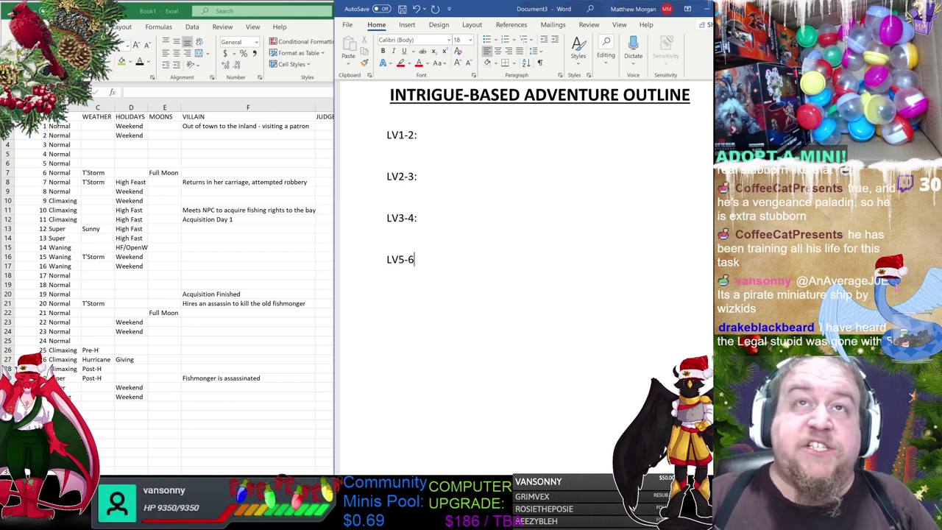
{"action": "left_click_drag", "start_coordinate": [398, 135], "coordinate": [403, 135]}
Renumber the four headings to LV5-6, LV6-7, LV7-8 and LV8-9.
{"action": "type", "text": "5"}
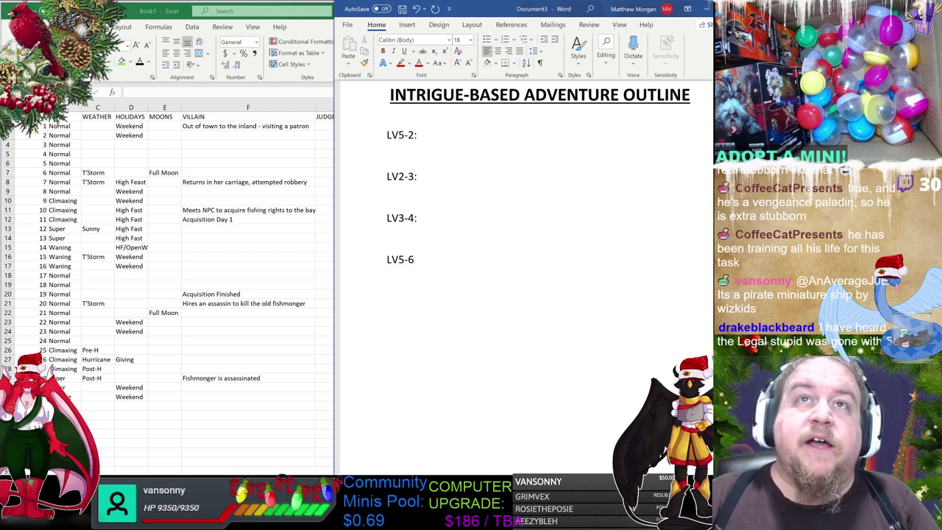
{"action": "key", "text": "Right"}
{"action": "key", "text": "Delete"}
{"action": "type", "text": "6"}
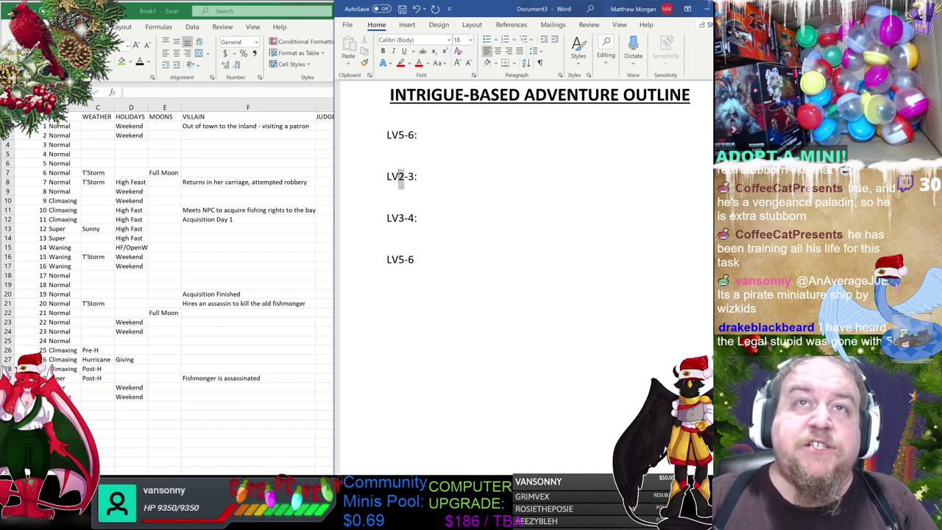
{"action": "left_click_drag", "start_coordinate": [398, 177], "coordinate": [414, 176]}
{"action": "type", "text": "7"}
{"action": "type", "text": "6"}
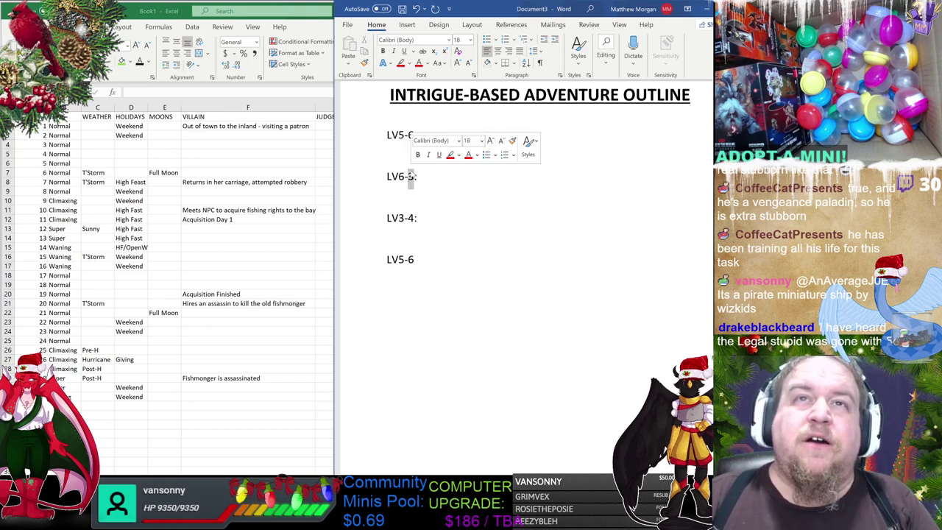
{"action": "type", "text": "7"}
{"action": "type", "text": "7-"}
{"action": "left_click_drag", "start_coordinate": [398, 218], "coordinate": [414, 218]}
{"action": "type", "text": "8"}
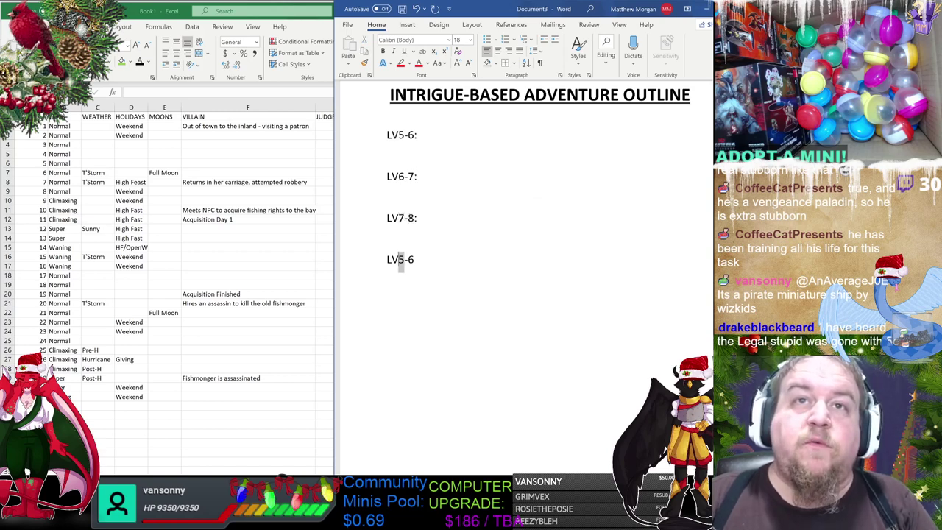
{"action": "left_click_drag", "start_coordinate": [398, 259], "coordinate": [416, 260]}
{"action": "type", "text": "8-9"}
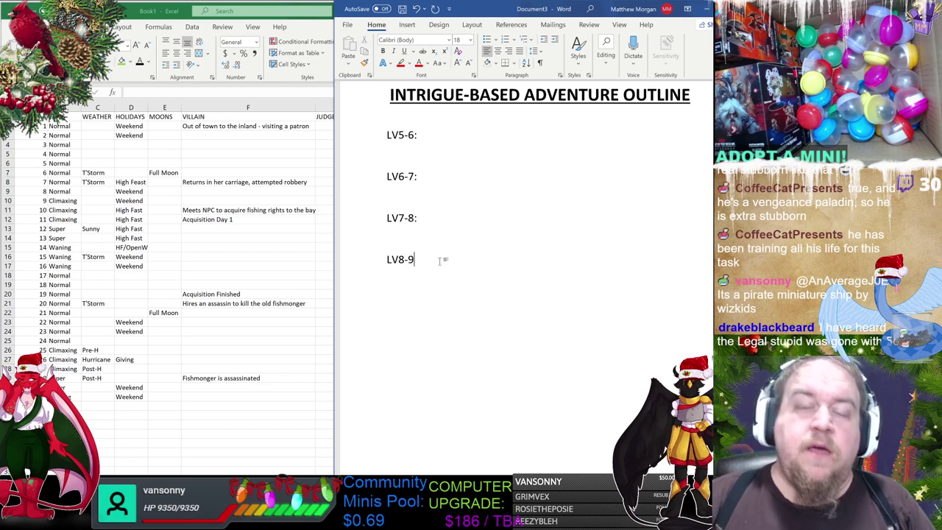
{"action": "type", "text": ":"}
Add LV9-10: and CLIMAX: headings at the end of the outline.
{"action": "key", "text": "Return"}
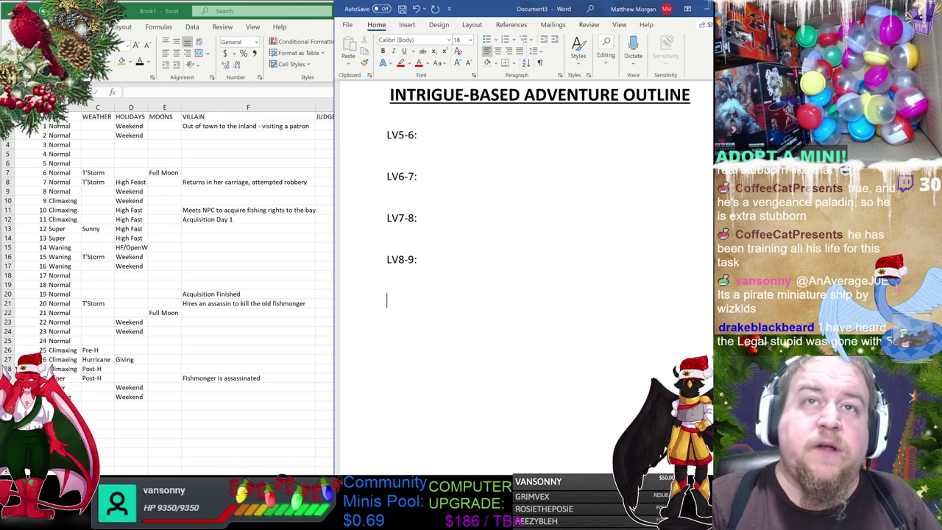
{"action": "type", "text": ":"}
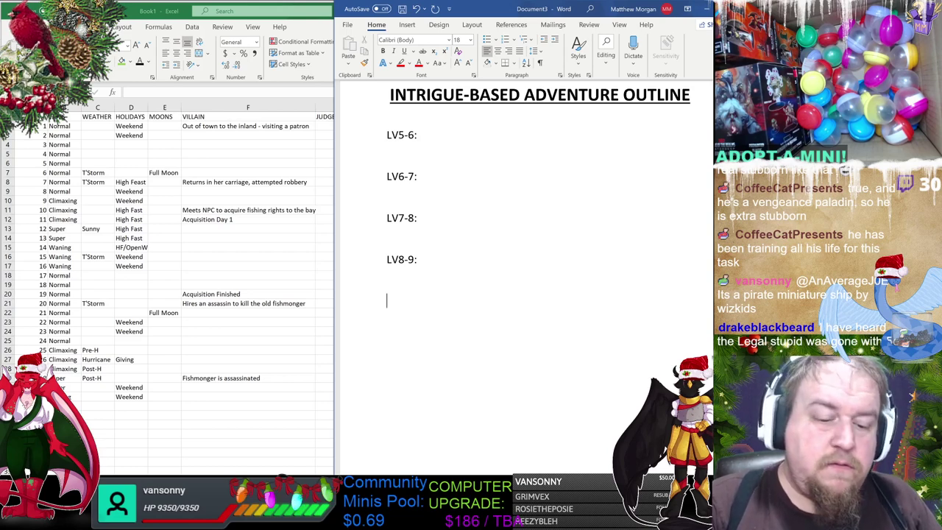
{"action": "type", "text": "V9-10:"}
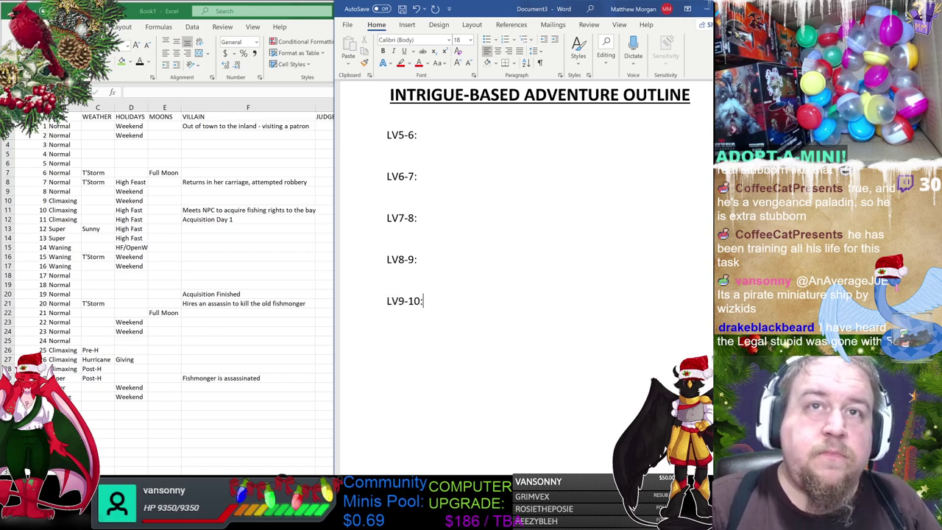
{"action": "left_click", "coordinate": [444, 259]}
{"action": "left_click", "coordinate": [472, 311]}
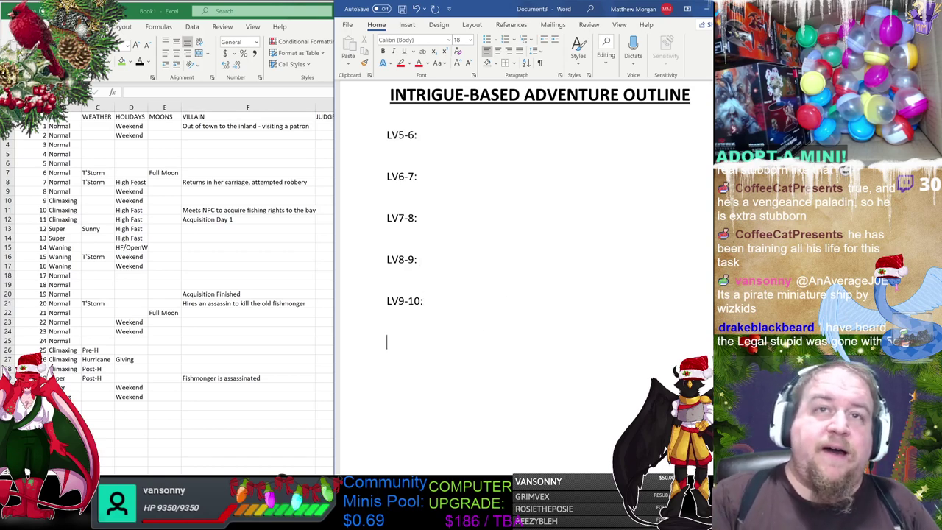
{"action": "type", "text": "CLIMAX:"}
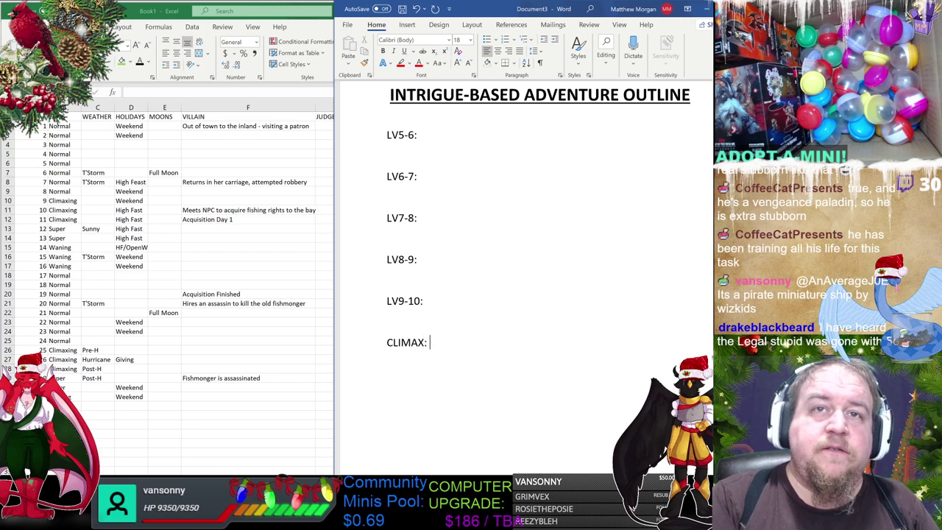
{"action": "left_click", "coordinate": [419, 135]}
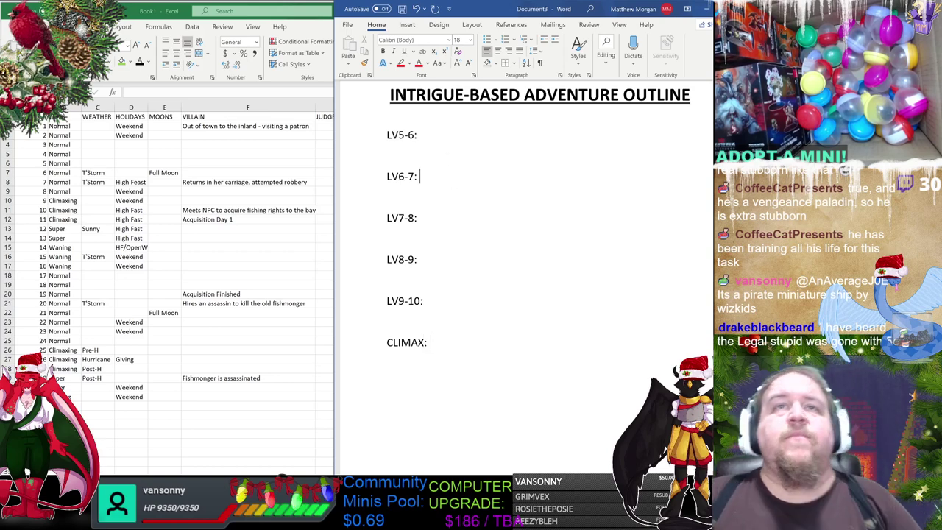
{"action": "left_click", "coordinate": [446, 133]}
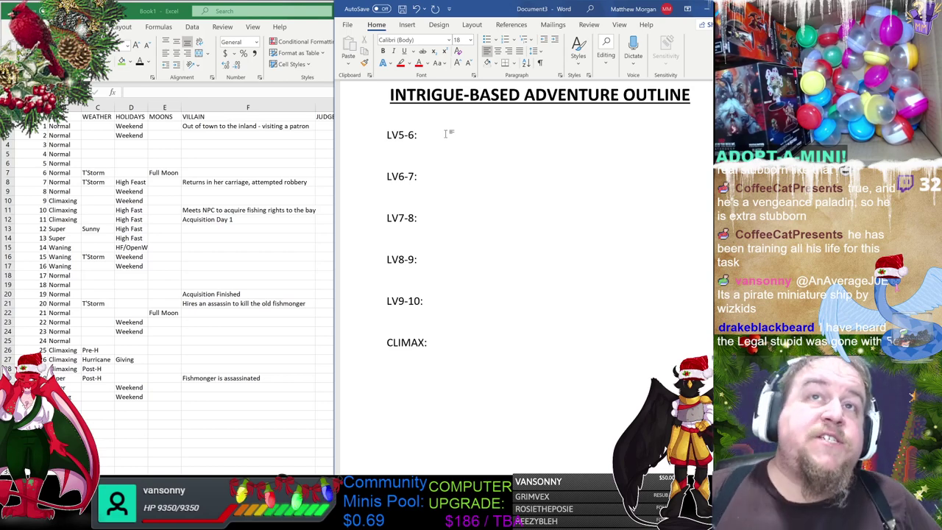
Write 'Complete three missions from the Hunter's Guild.' after the LV5-6: heading.
{"action": "triple_click", "coordinate": [442, 140]}
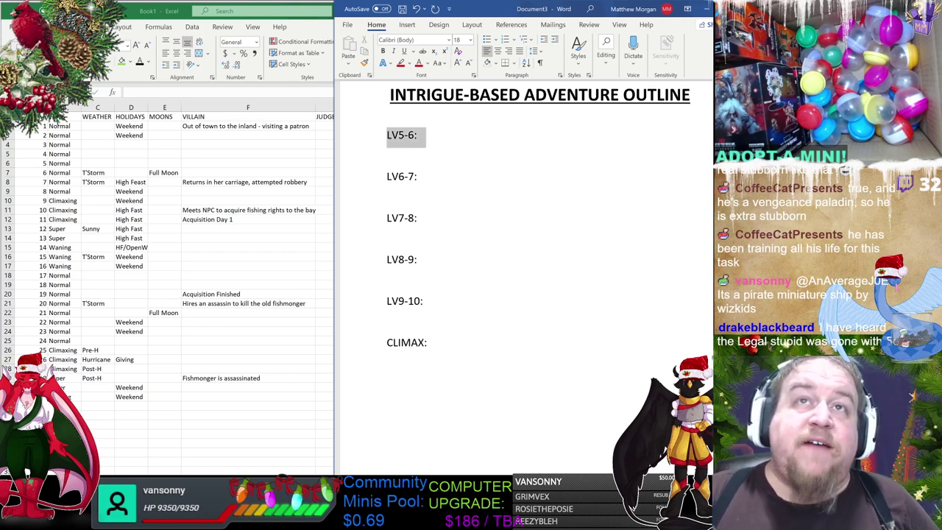
{"action": "left_click", "coordinate": [442, 143]}
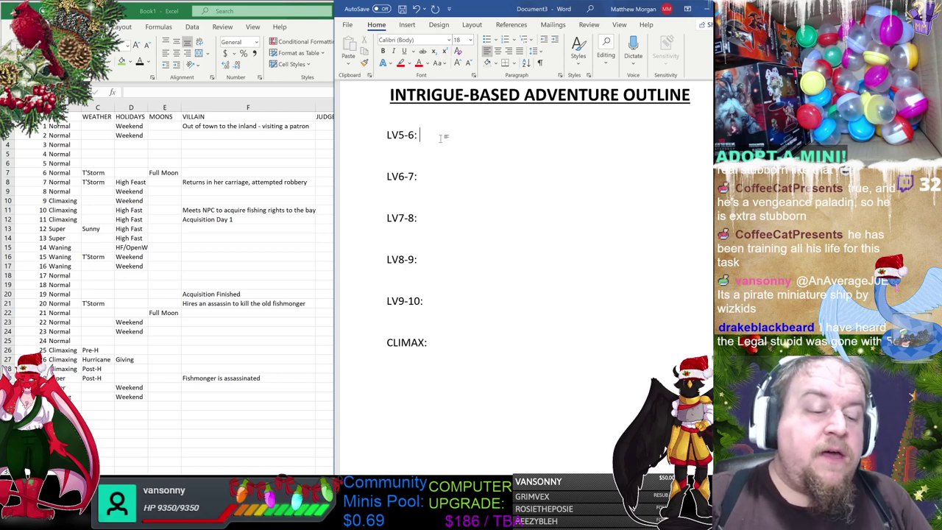
{"action": "type", "text": "Complete three m"}
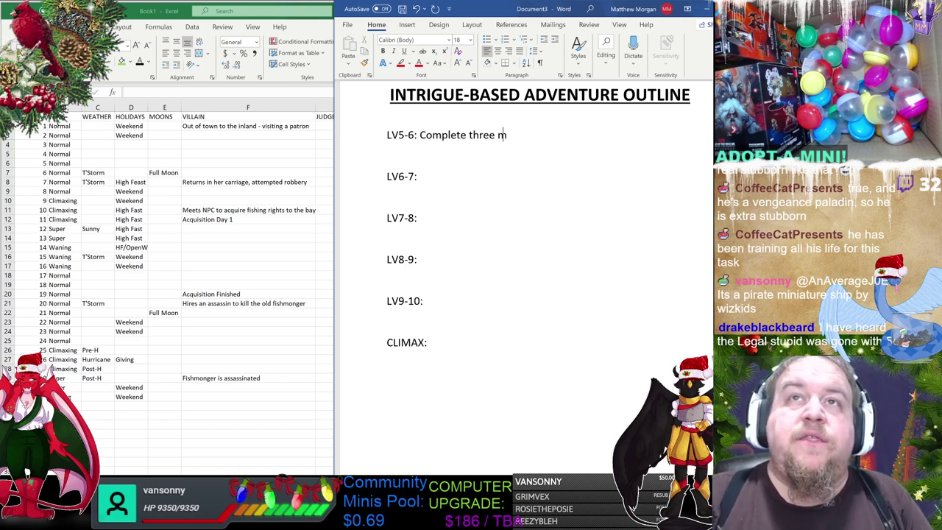
{"action": "type", "text": "issions "}
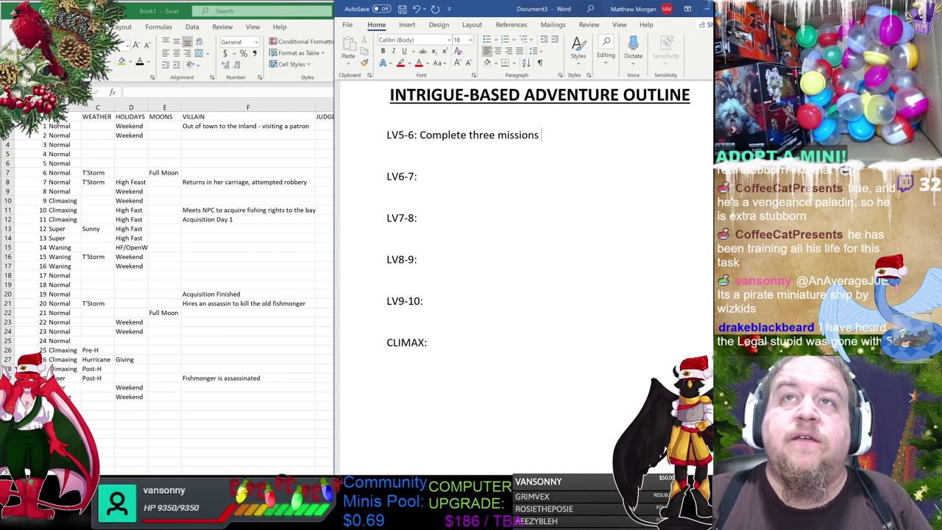
{"action": "type", "text": "from the Hunter"}
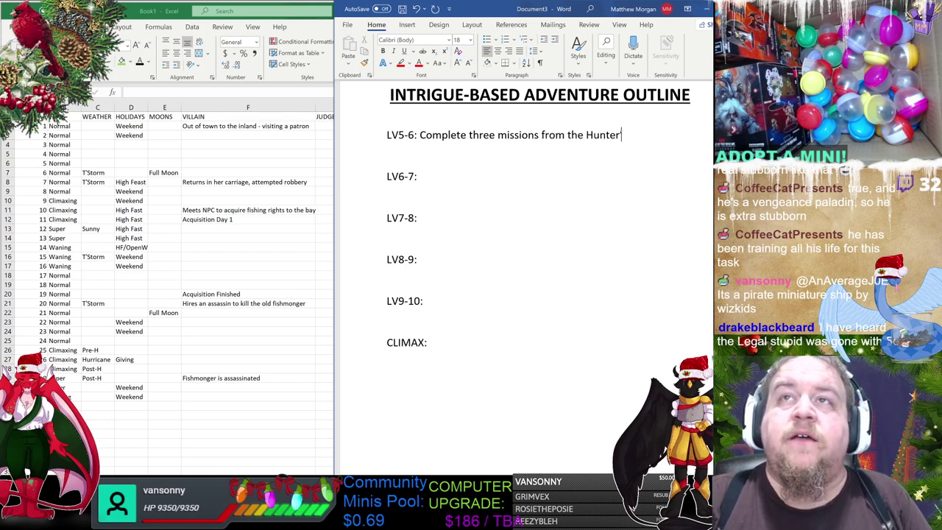
{"action": "type", "text": "'s Guild."}
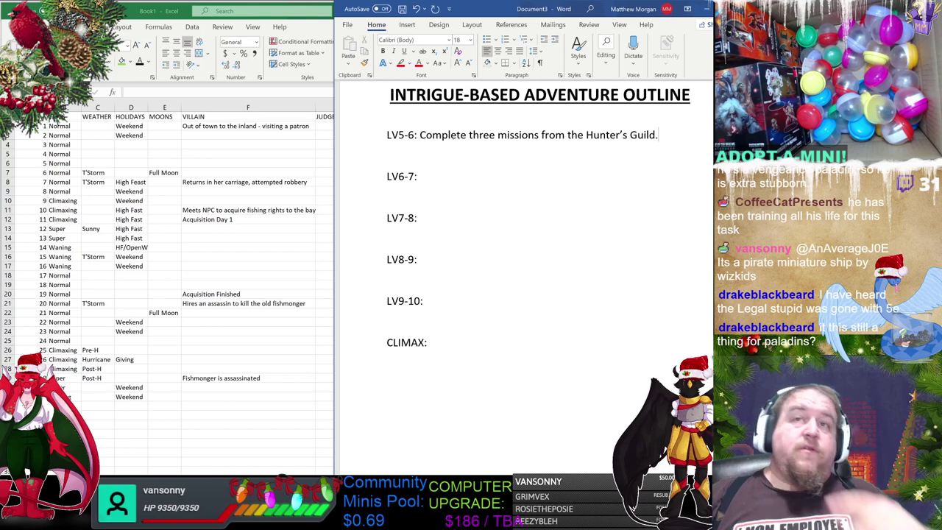
{"action": "left_click_drag", "start_coordinate": [420, 135], "coordinate": [667, 136]}
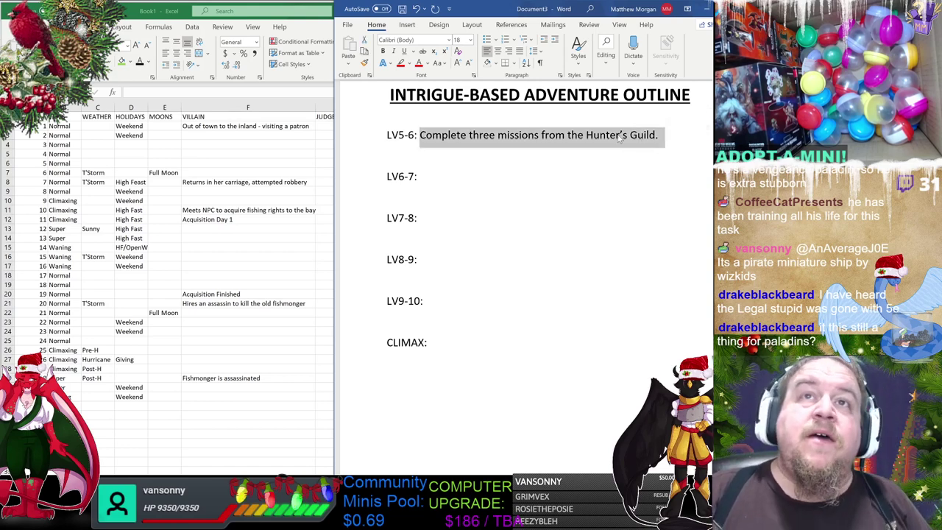
{"action": "left_click", "coordinate": [524, 184]}
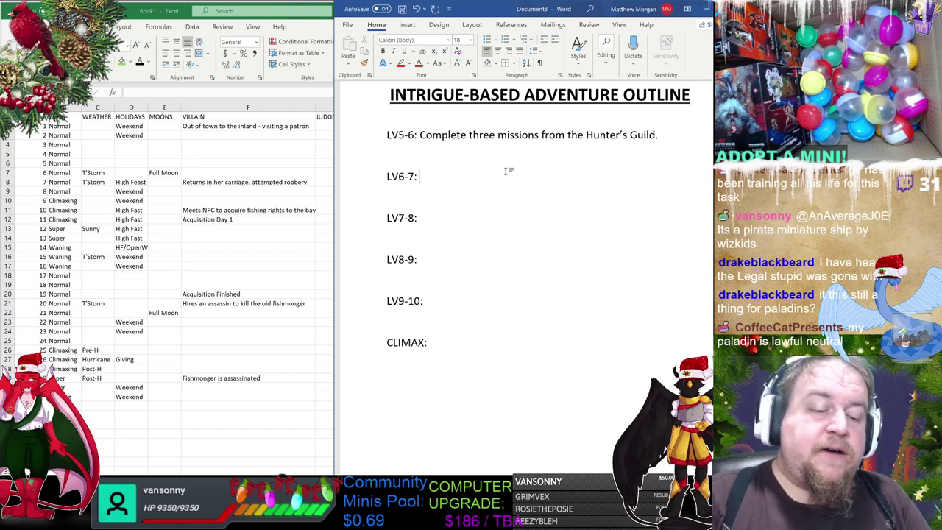
Under LV6-7, write: conclude the Hunter Guild leader is possessed by a dead relative and cure her.
{"action": "type", "text": "Conclude t"}
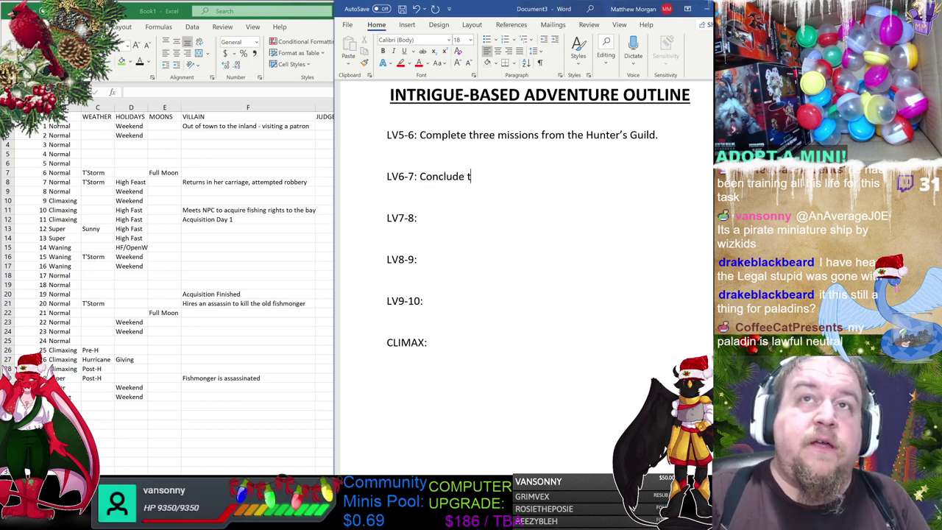
{"action": "type", "text": "hat the Hunter Gu"}
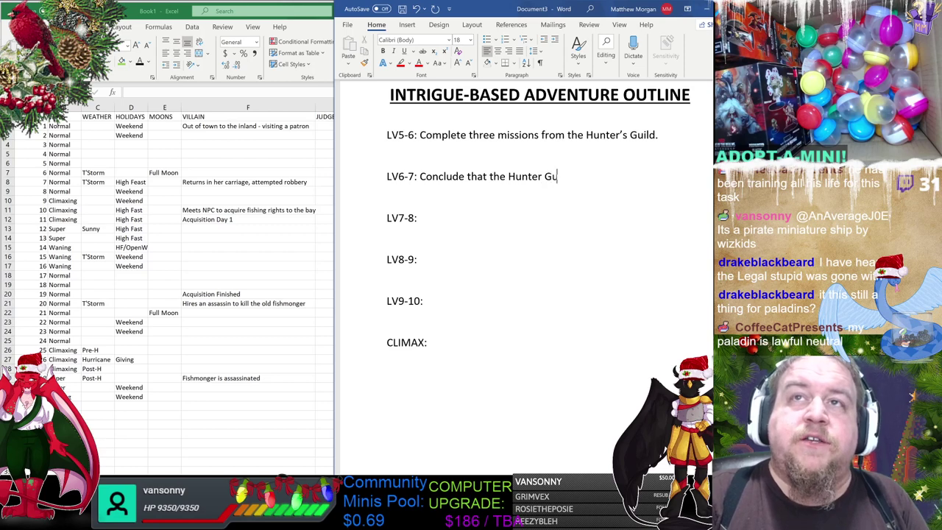
{"action": "type", "text": "ild leader is p"}
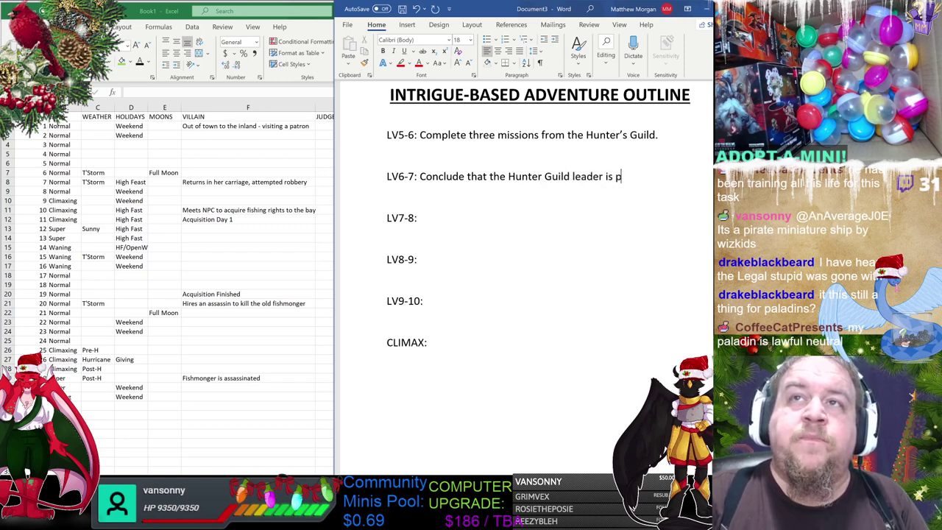
{"action": "type", "text": "ossessed b"}
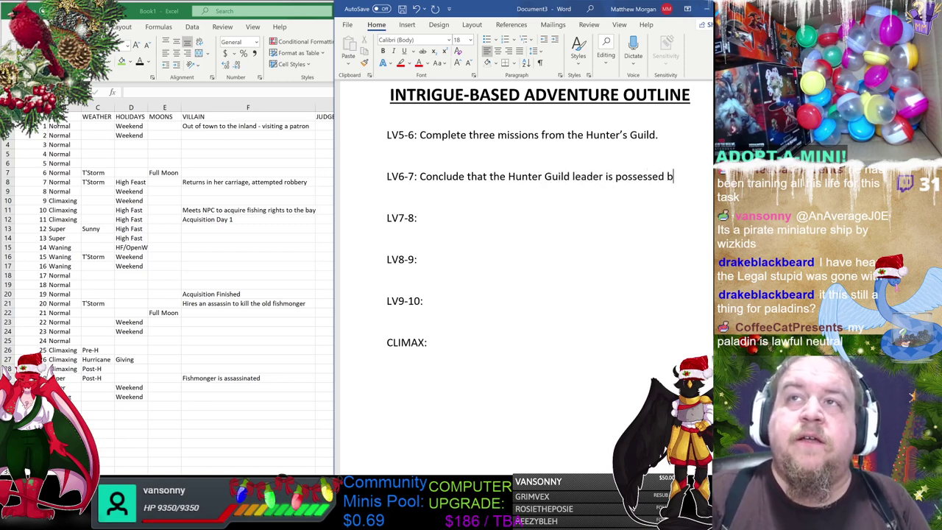
{"action": "type", "text": "y a dead r"}
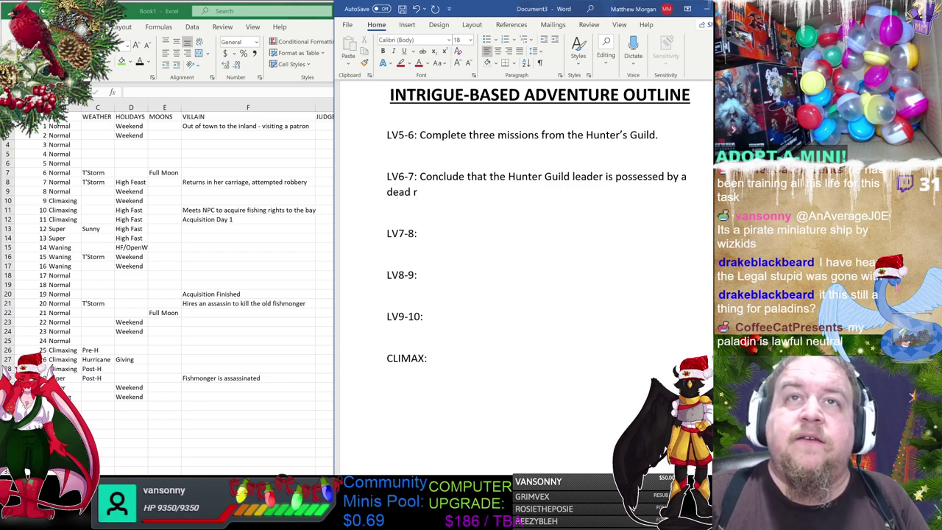
{"action": "type", "text": "elative"}
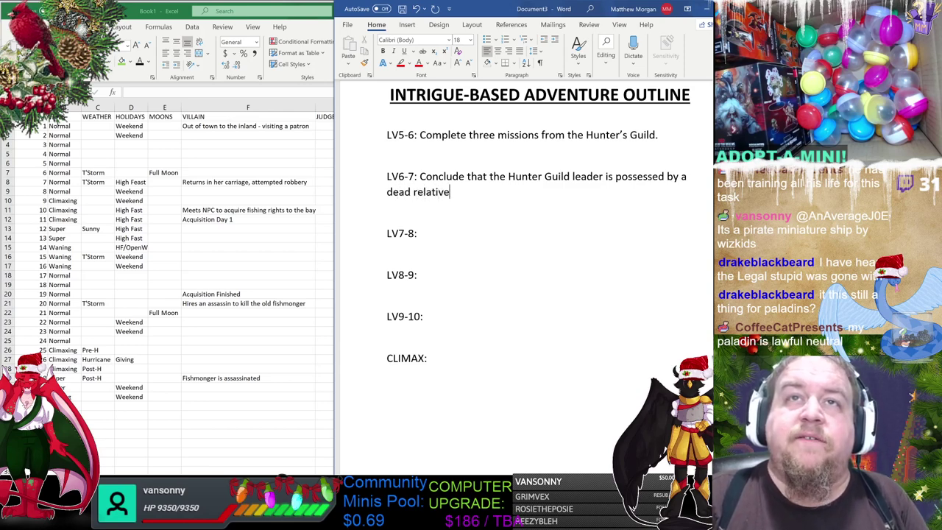
{"action": "type", "text": " and cu"}
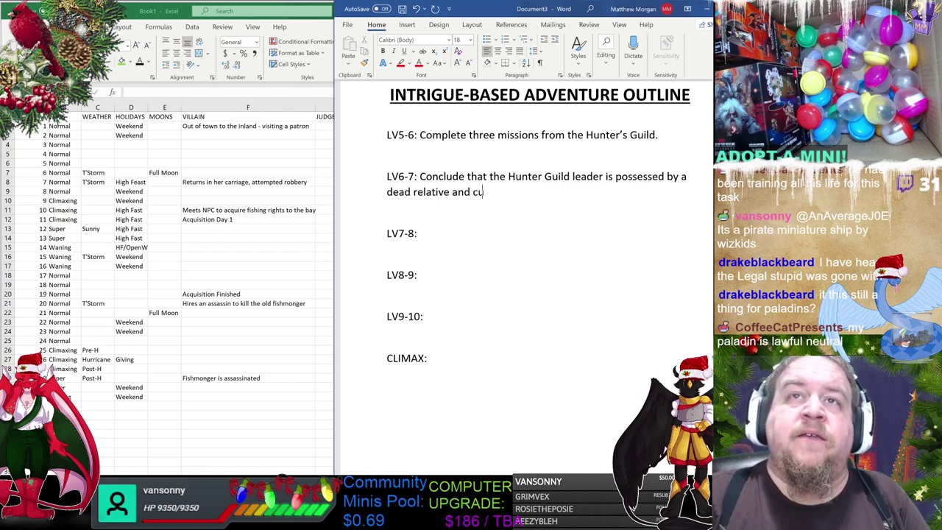
{"action": "type", "text": "re her of the psos"}
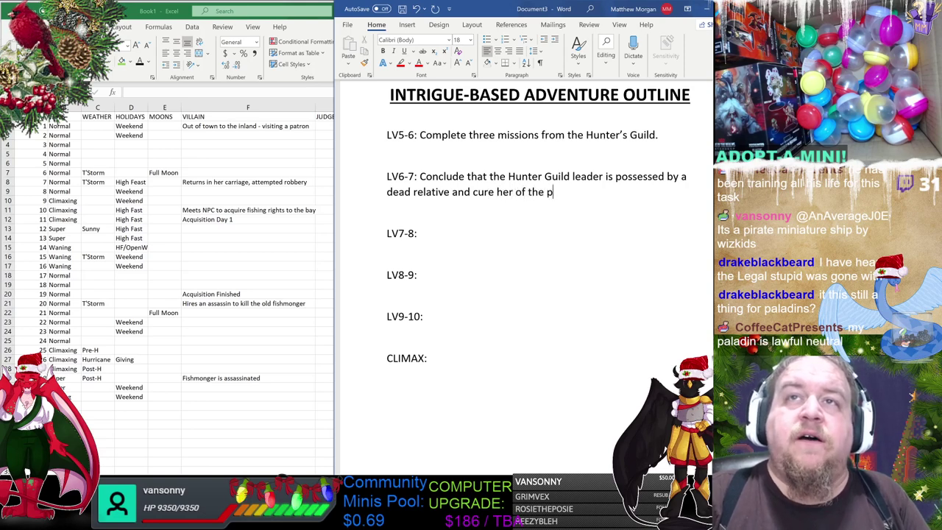
{"action": "key", "text": "BackSpace"}
{"action": "key", "text": "BackSpace"}
{"action": "key", "text": "BackSpace"}
{"action": "type", "text": "ossession."}
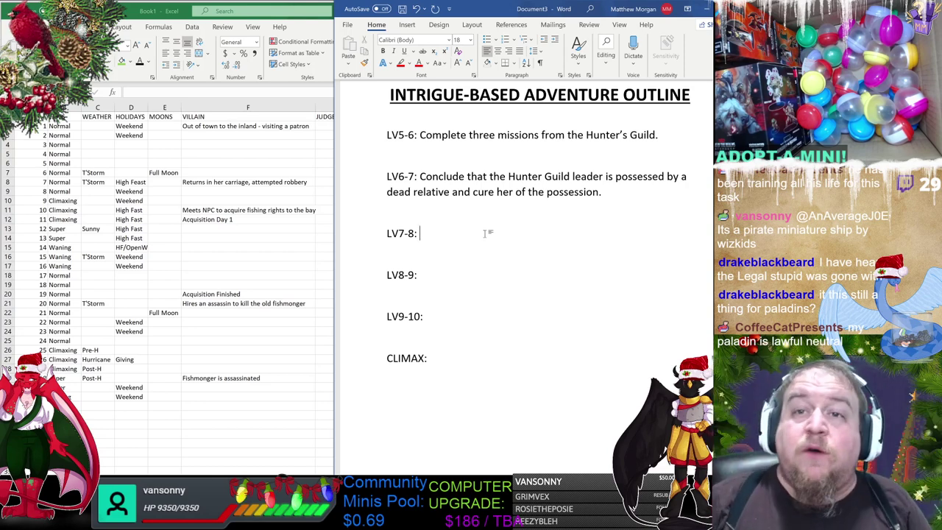
{"action": "mouse_move", "coordinate": [419, 519]}
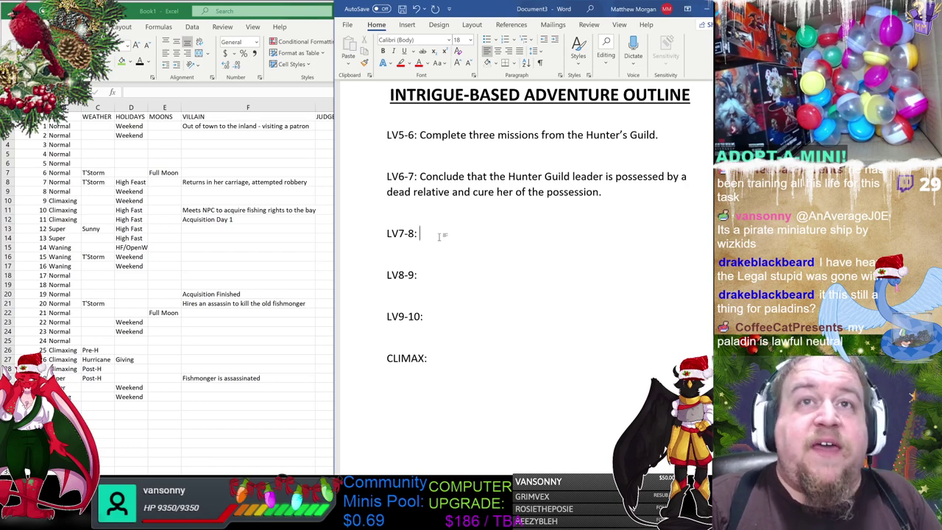
Begin LV7-8: secure a meeting with the dictator to return the medal left by the ghost.
{"action": "type", "text": "Se"}
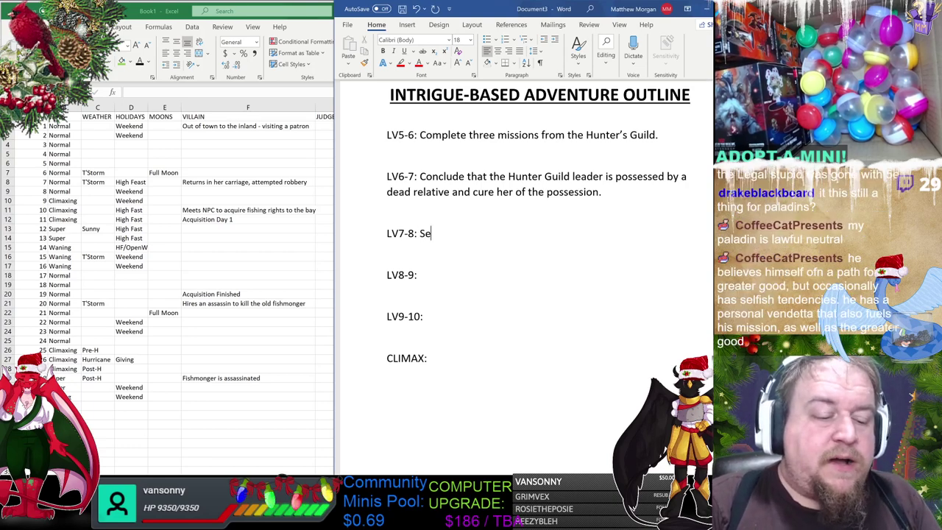
{"action": "type", "text": "cure a meeting wi"}
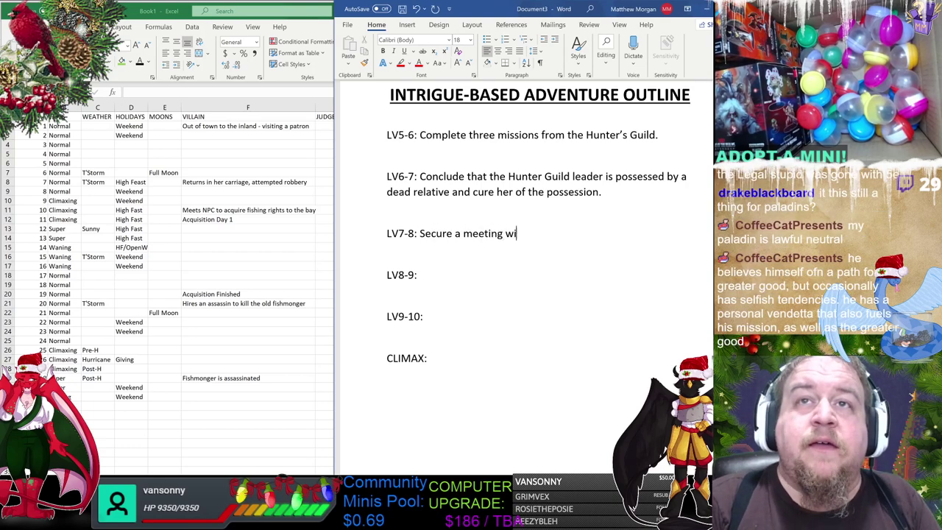
{"action": "type", "text": "th the di"}
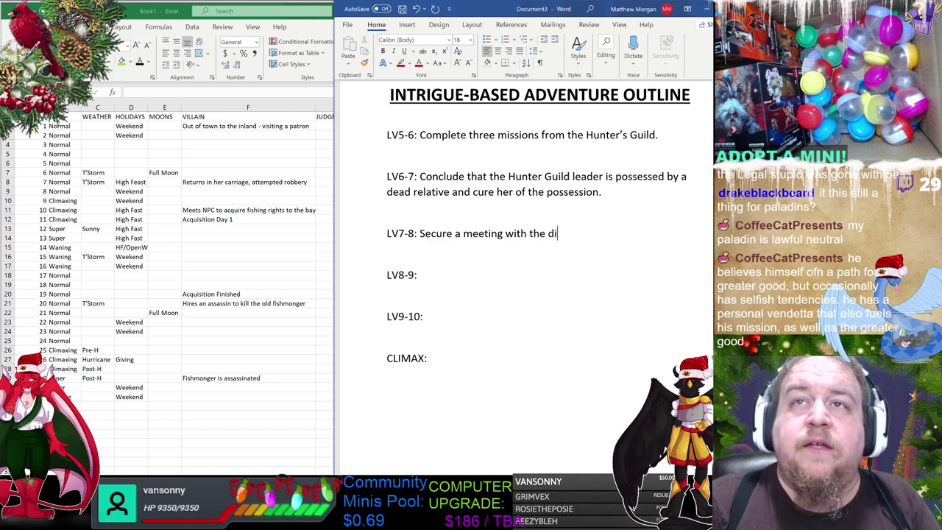
{"action": "type", "text": "ctator to return "}
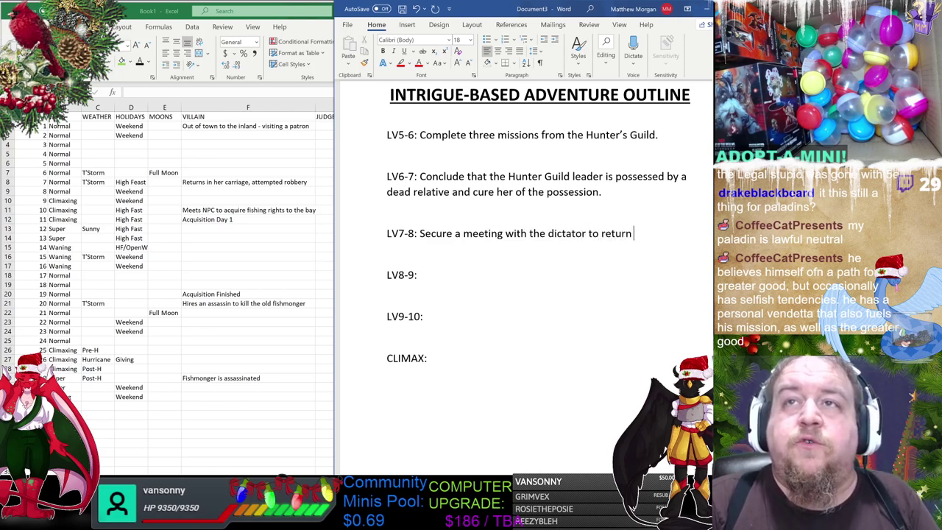
{"action": "type", "text": "to me"}
{"action": "key", "text": "BackSpace"}
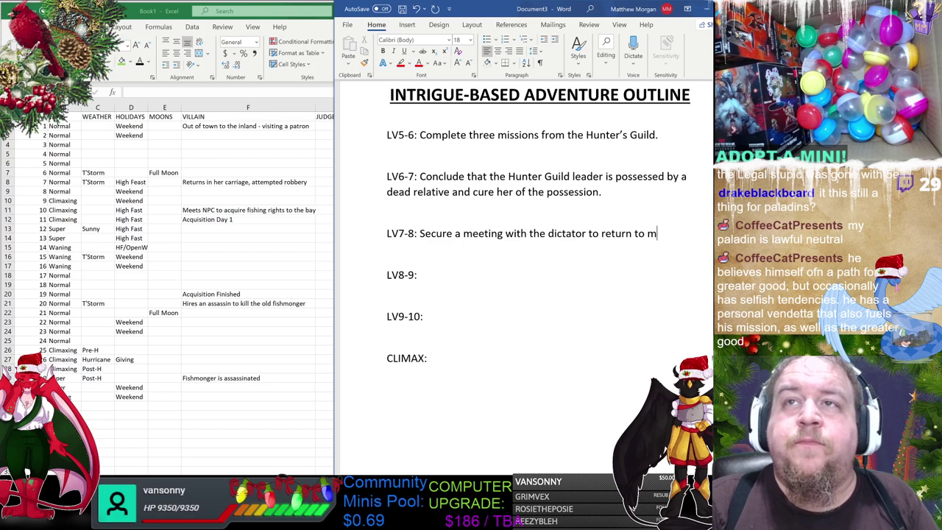
{"action": "key", "text": "BackSpace"}
{"action": "key", "text": "BackSpace"}
{"action": "key", "text": "BackSpace"}
{"action": "type", "text": "he me"}
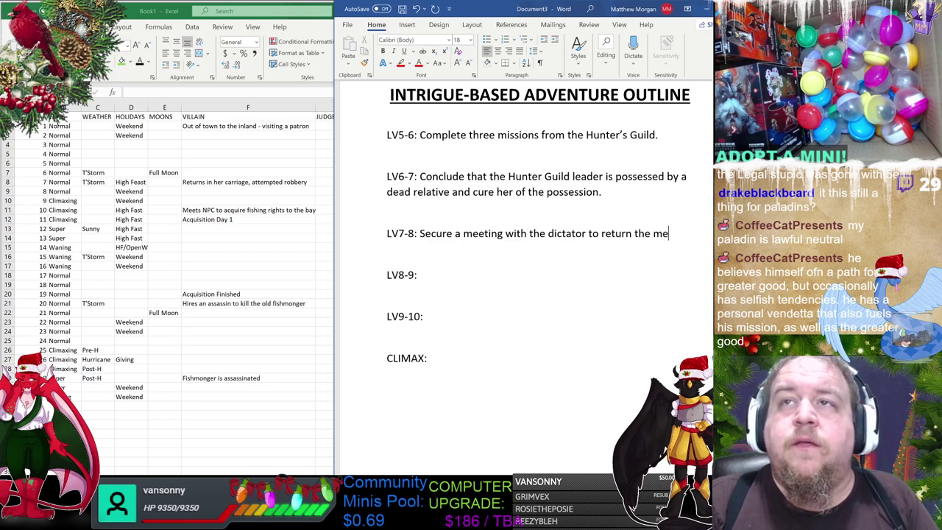
{"action": "type", "text": "dal lef"}
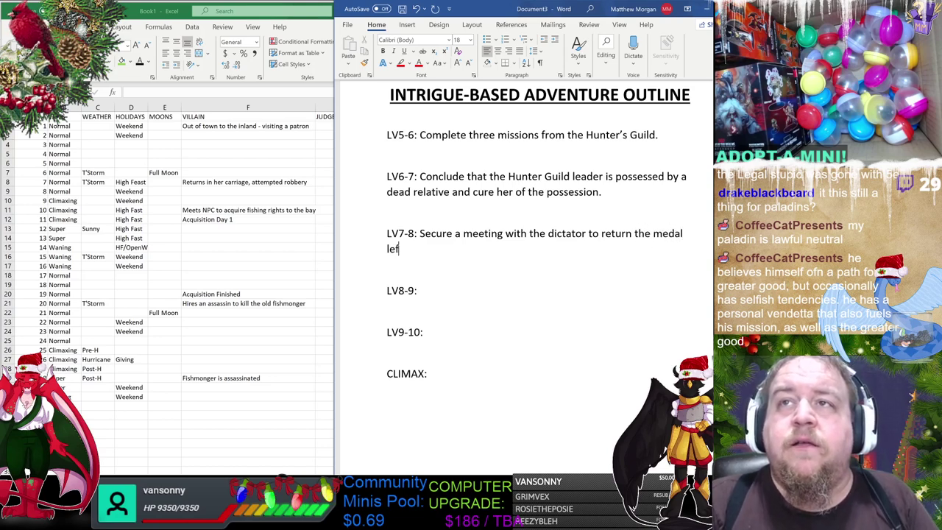
{"action": "type", "text": "t by the ghost"}
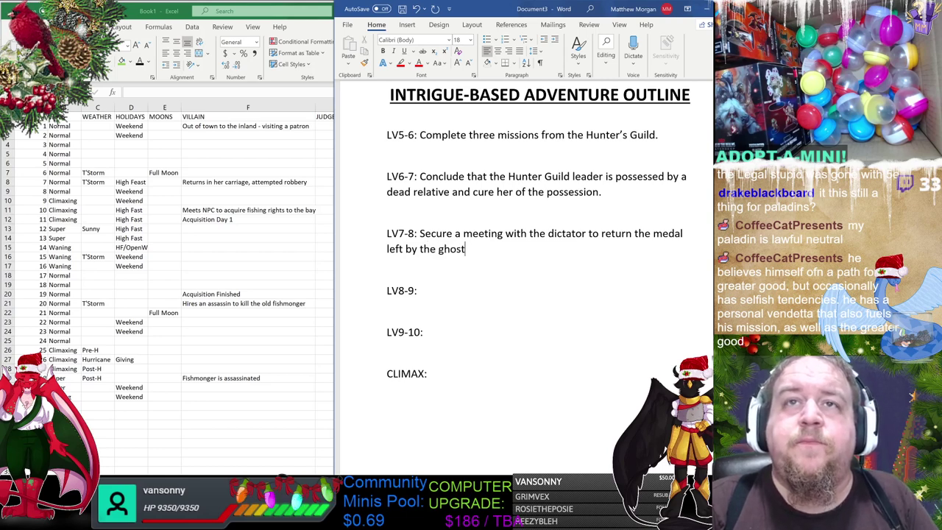
{"action": "type", "text": ","}
{"action": "key", "text": "BackSpace"}
{"action": "key", "text": "BackSpace"}
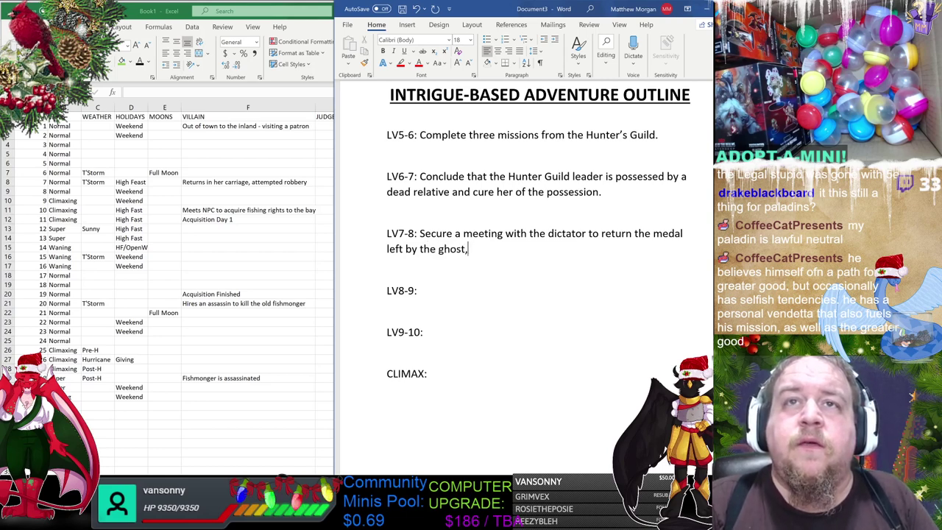
{"action": "type", "text": ". "}
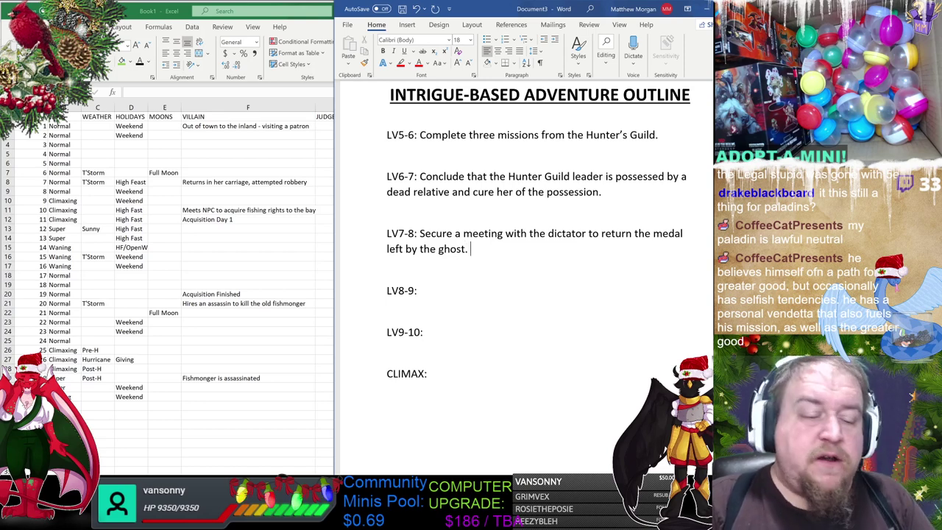
{"action": "type", "text": "Th"}
{"action": "key", "text": "BackSpace"}
{"action": "key", "text": "BackSpace"}
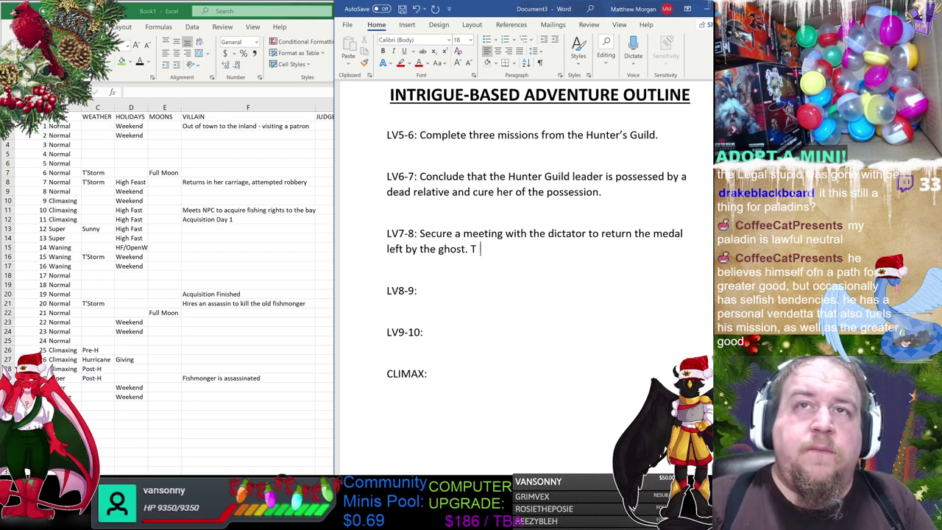
{"action": "type", "text": "Whenever this happens"}
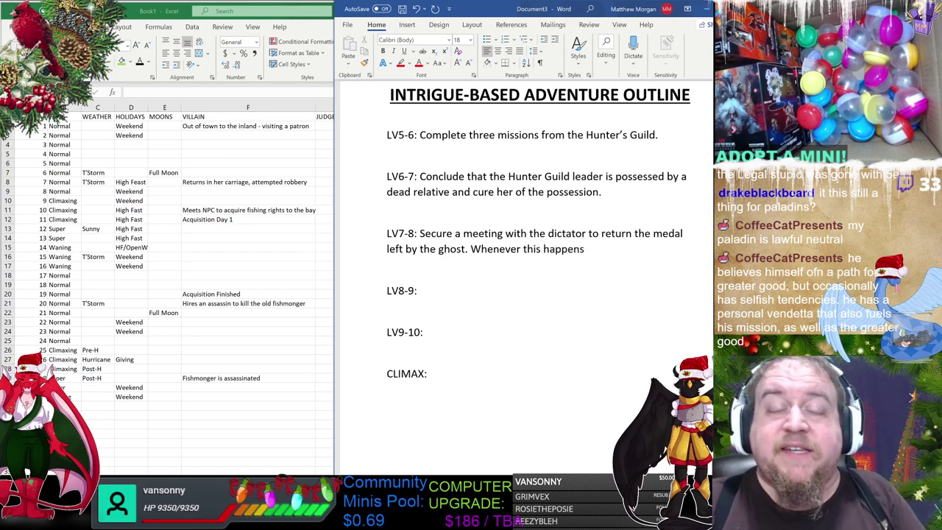
{"action": "type", "text": "."}
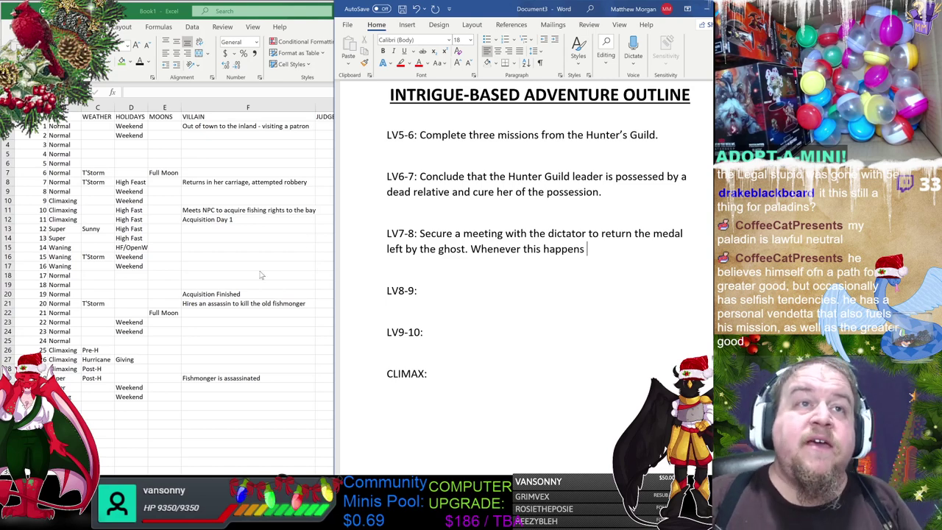
After checking calendar cell F19, add the dinner attack by "rogue agents" protecting the vizier's manipulations.
{"action": "left_click", "coordinate": [159, 282]}
{"action": "left_click", "coordinate": [238, 284]}
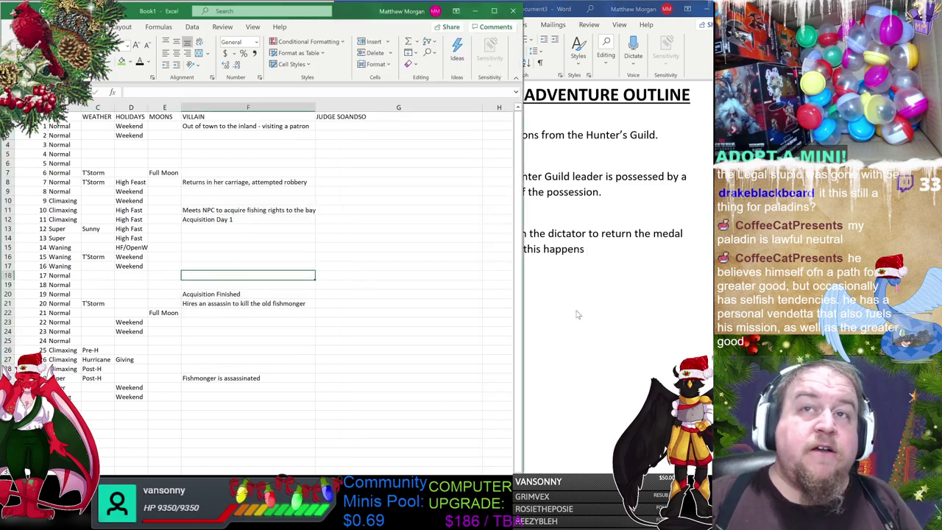
{"action": "key", "text": "alt+Tab"}
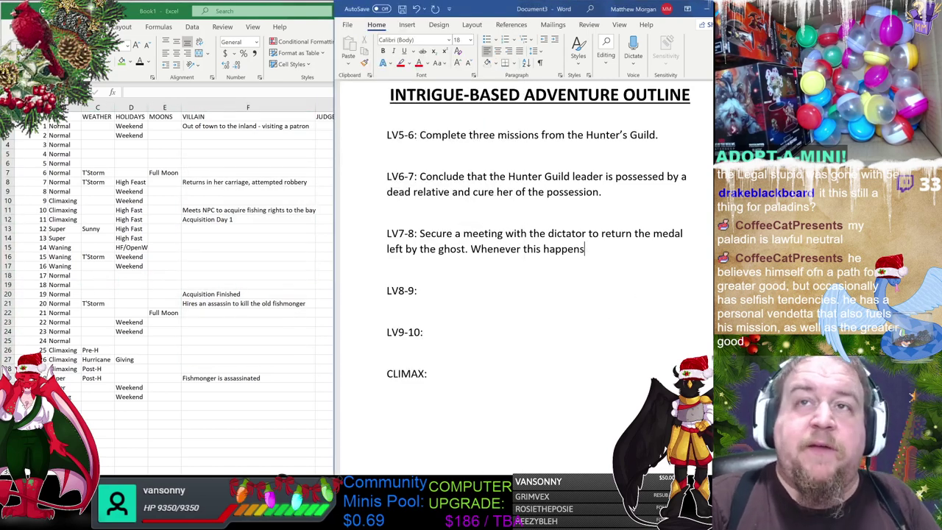
{"action": "type", "text": ", it will be at a"}
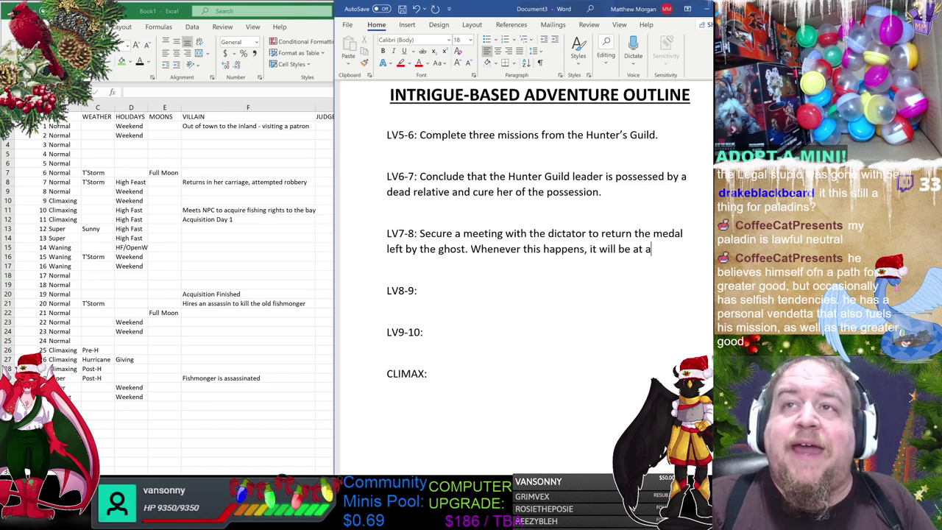
{"action": "type", "text": " dinner and the party"}
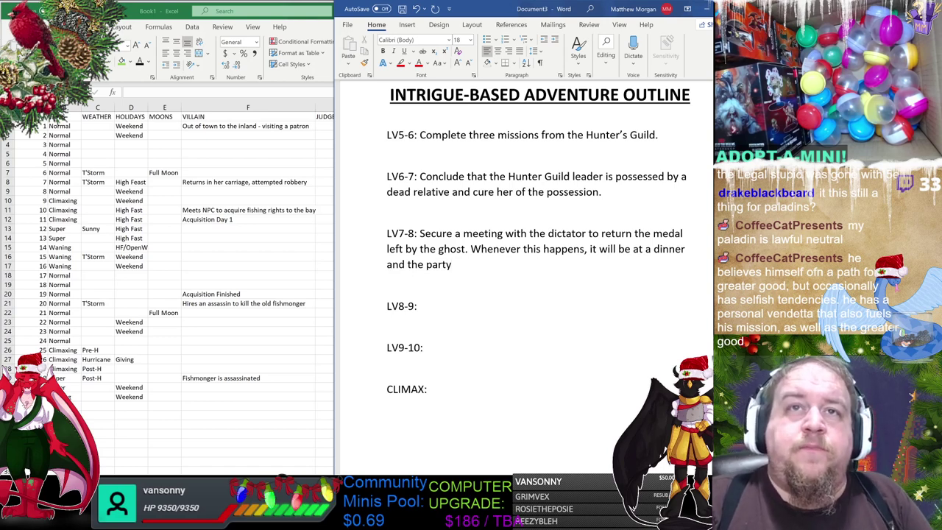
{"action": "type", "text": "wi"}
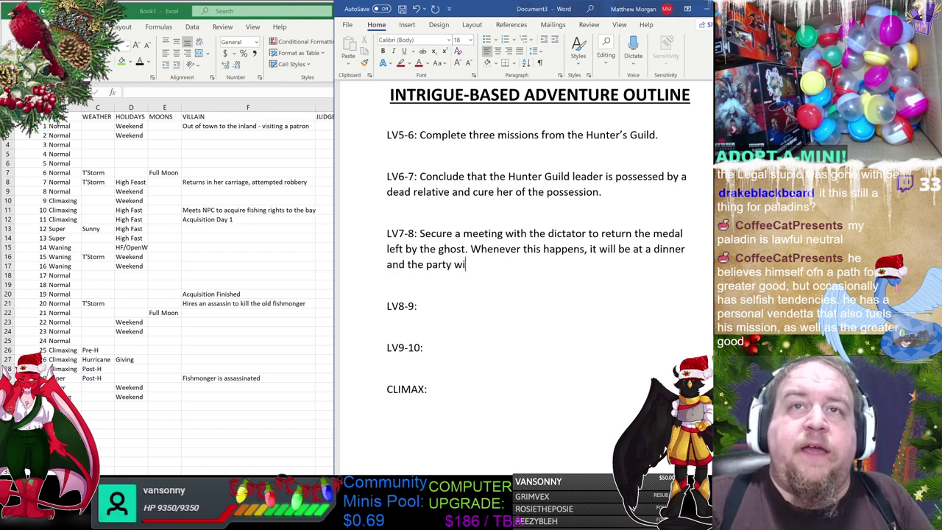
{"action": "type", "text": "ll be attacked by r"}
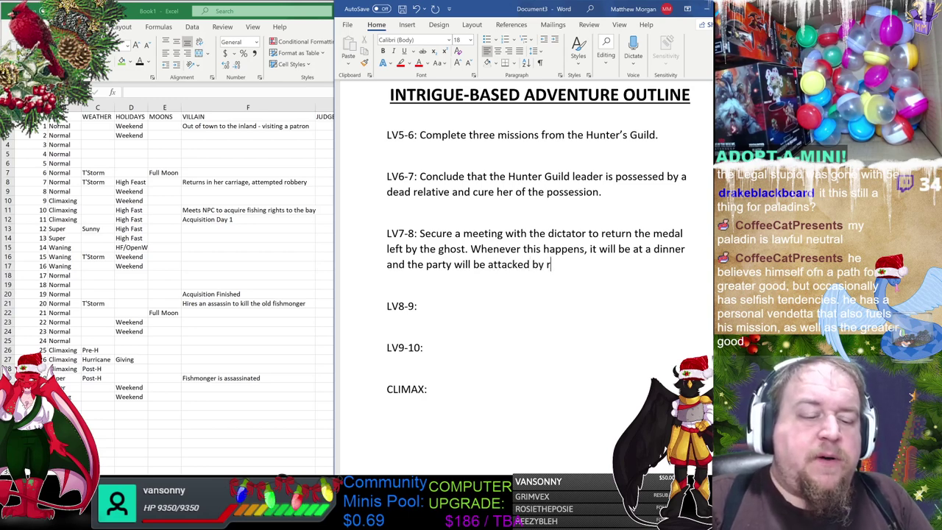
{"action": "type", "text": "\"rogue agents\""}
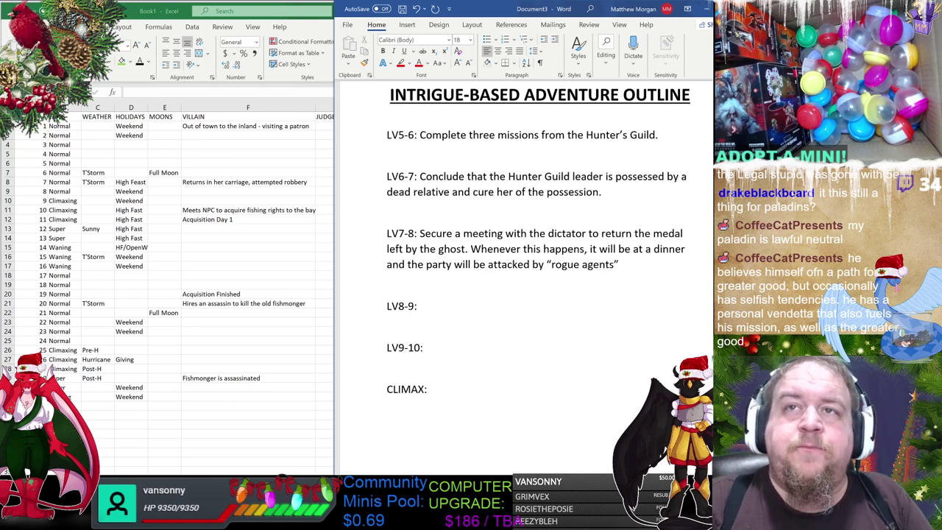
{"action": "type", "text": " in or"}
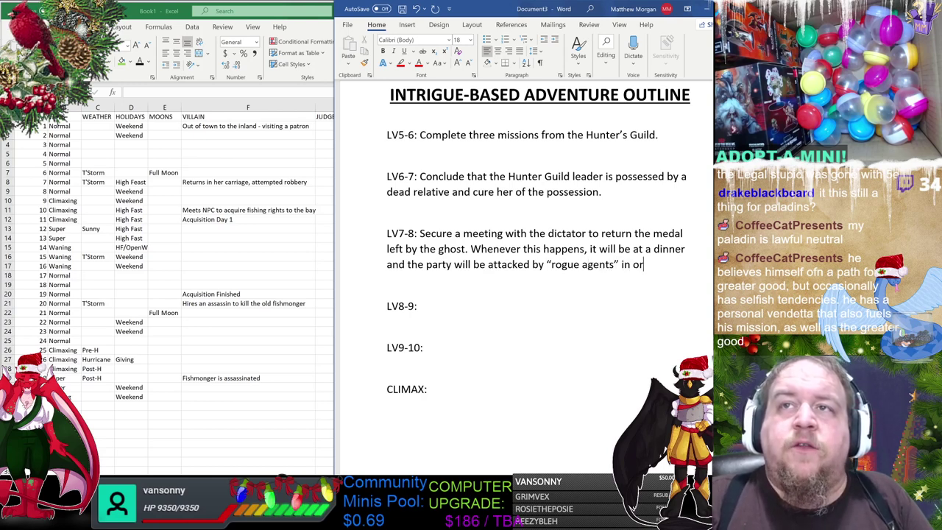
{"action": "type", "text": "der to try and se"}
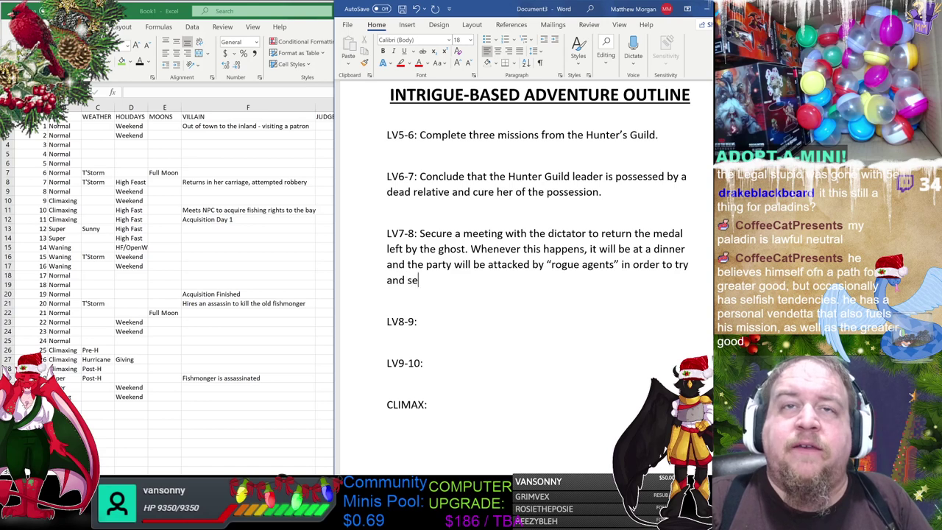
{"action": "type", "text": "cure their "}
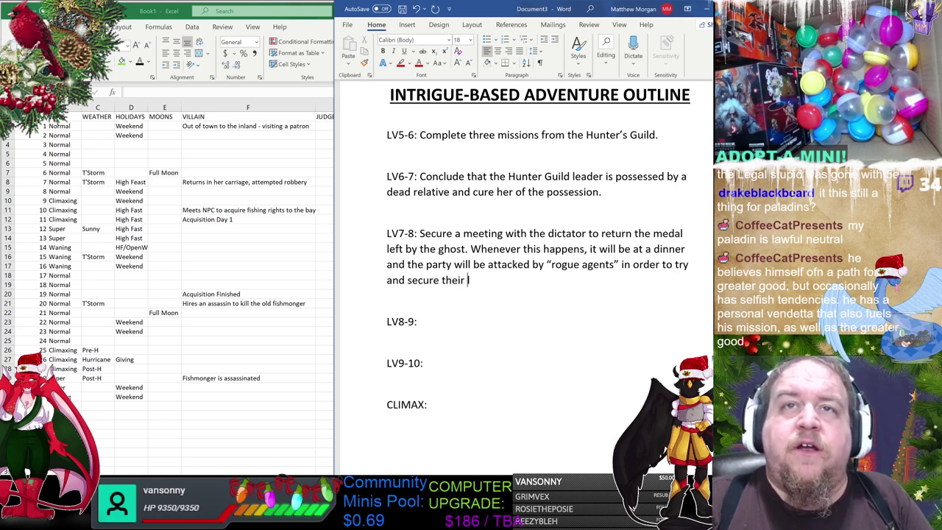
{"action": "type", "text": "loyalty and th"}
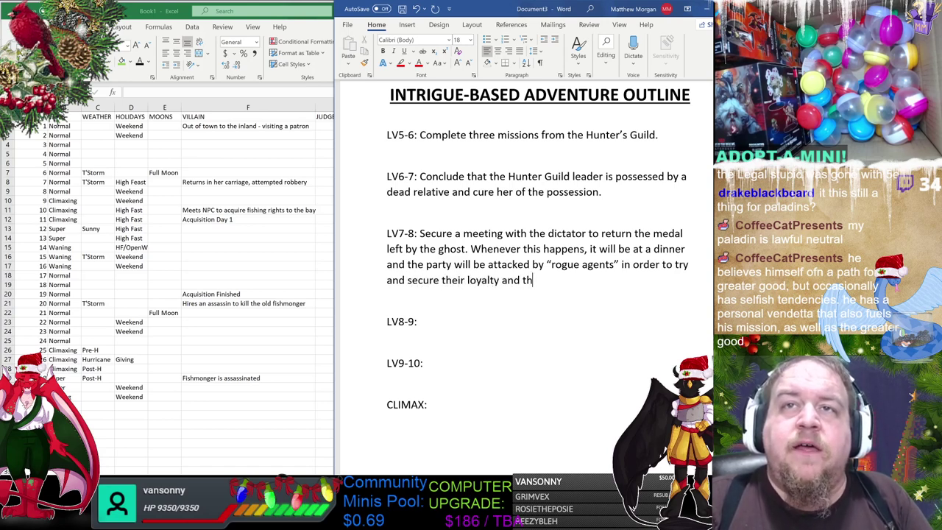
{"action": "type", "text": "r"}
{"action": "type", "text": "ow off any"}
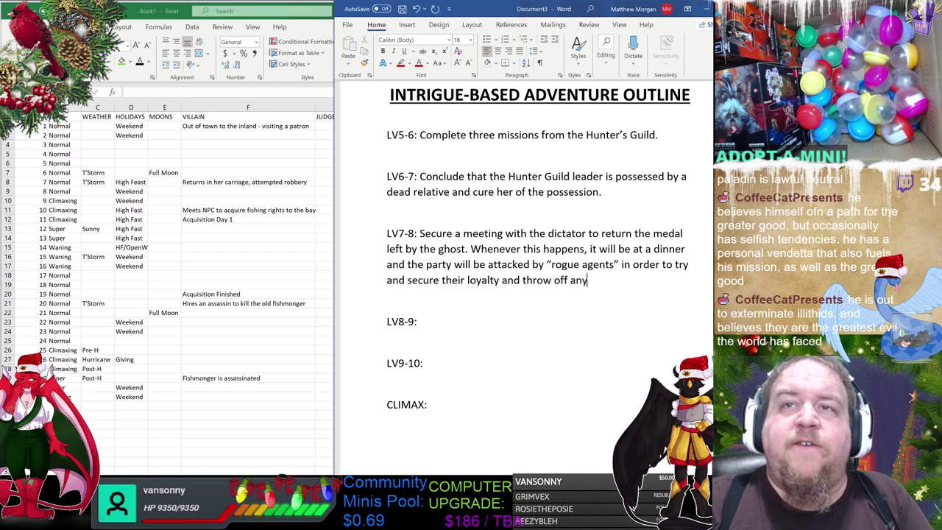
{"action": "type", "text": "one getting close to "}
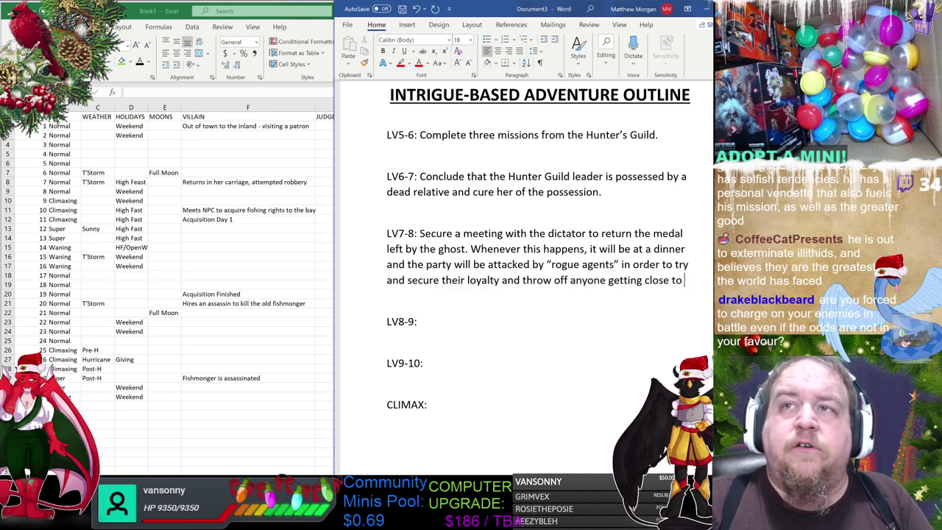
{"action": "type", "text": "the puppet di"}
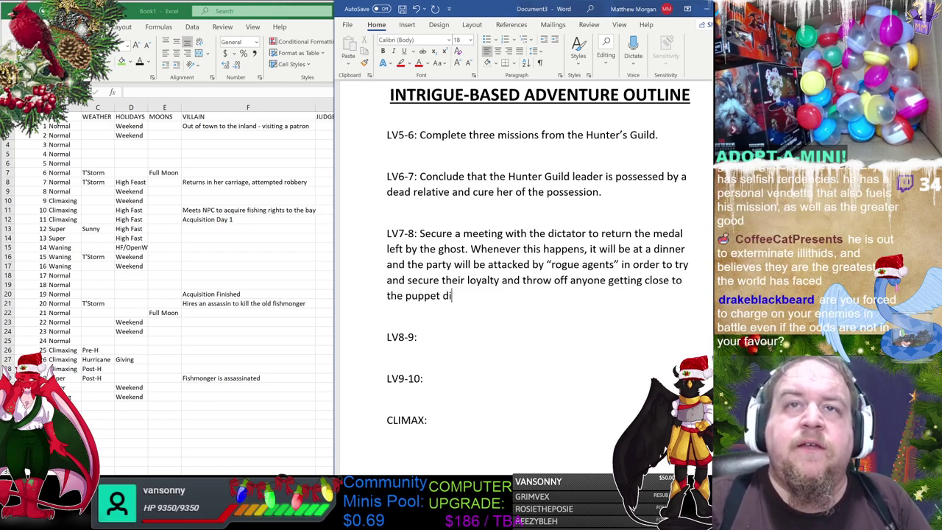
{"action": "type", "text": "ctator"}
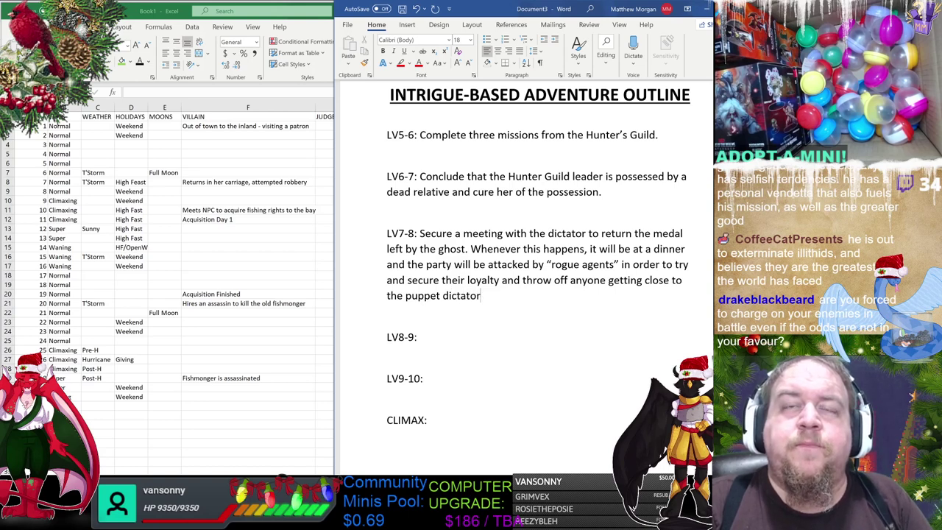
{"action": "type", "text": " so that the viz"}
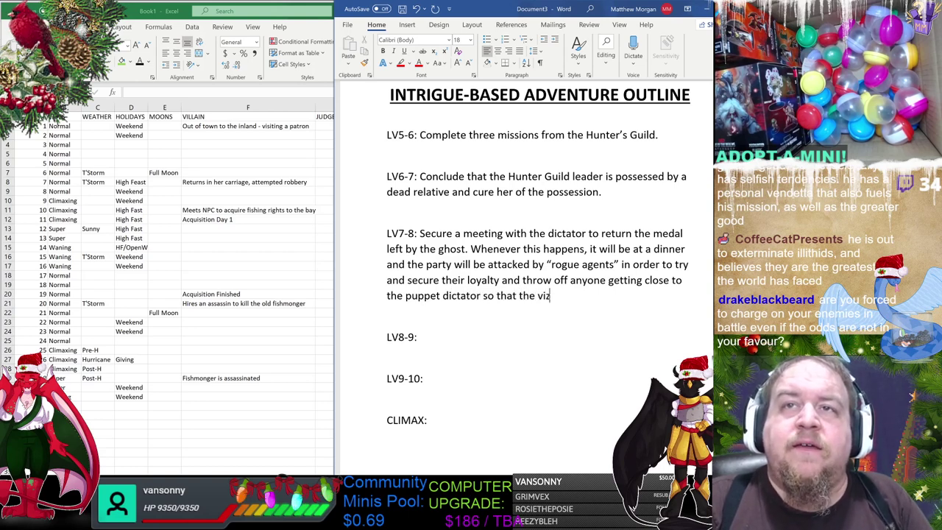
{"action": "type", "text": "ier can continue"}
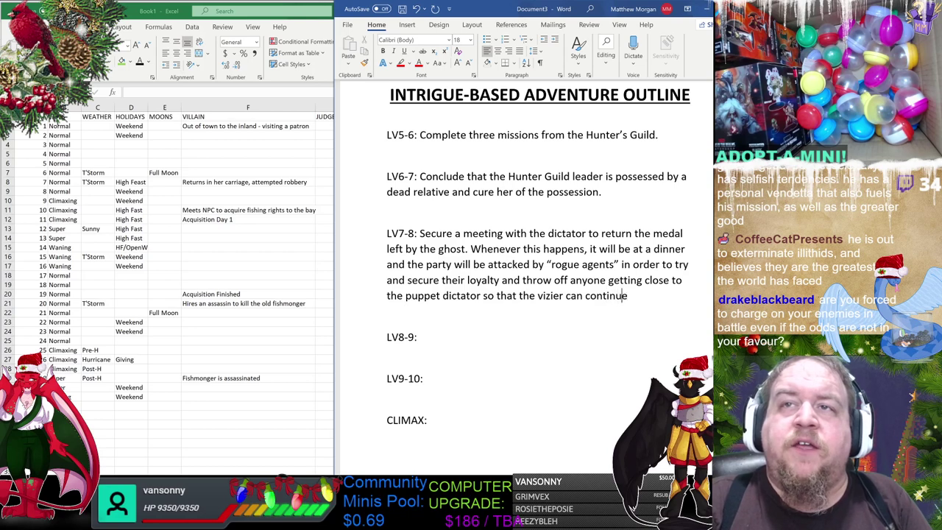
{"action": "type", "text": " her mani"}
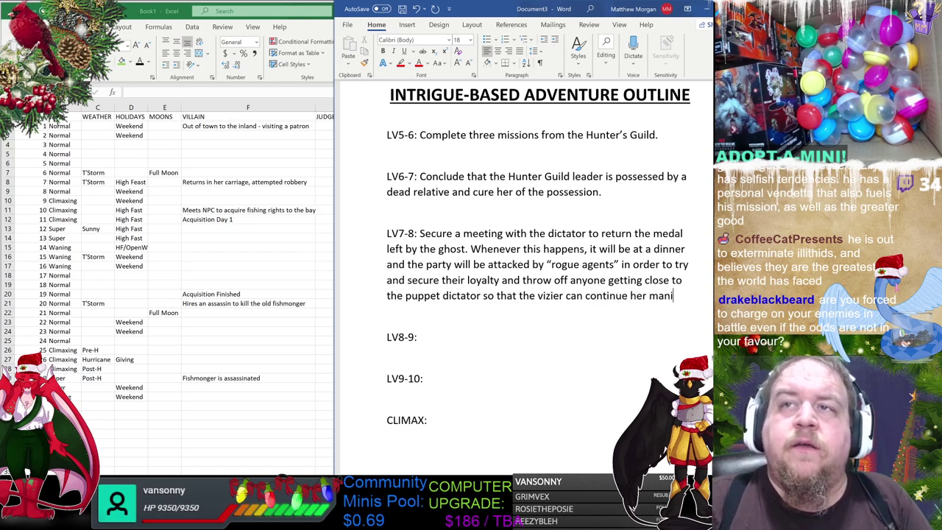
{"action": "type", "text": "pulations without"}
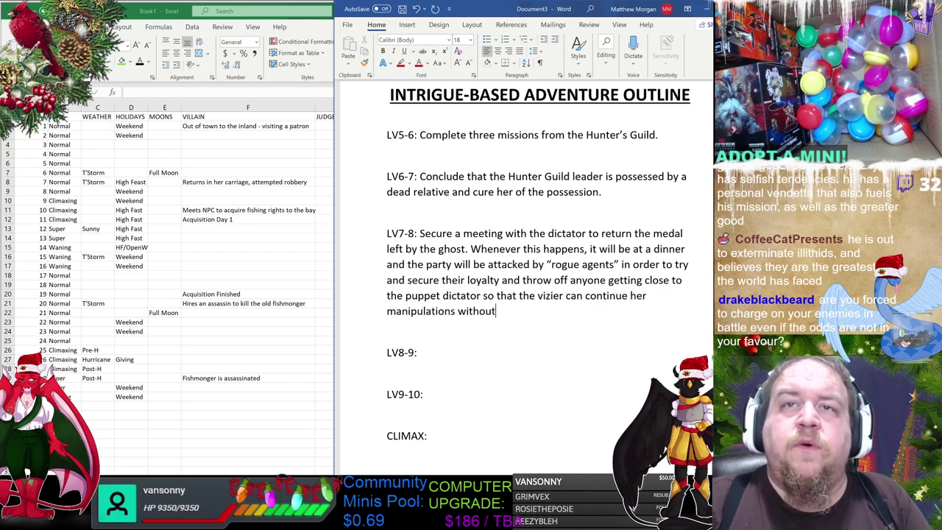
{"action": "type", "text": " worry."}
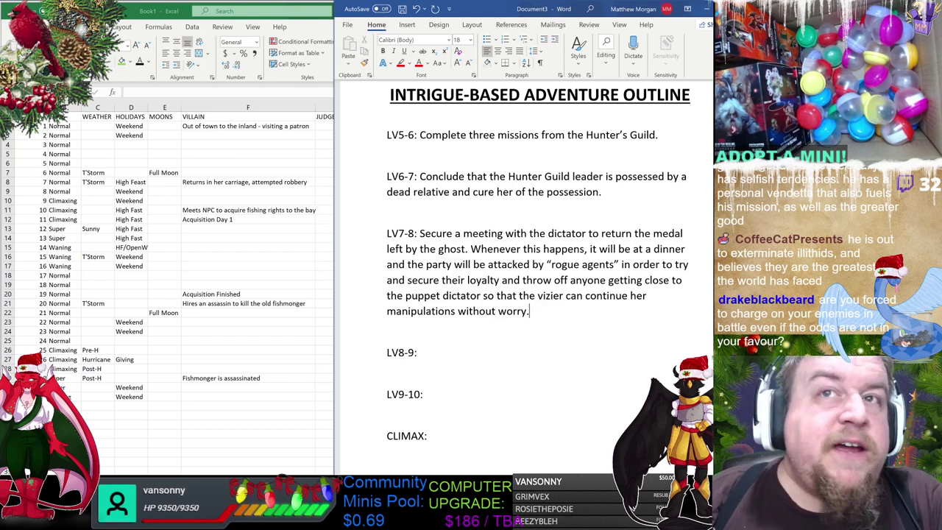
{"action": "left_click", "coordinate": [550, 295]}
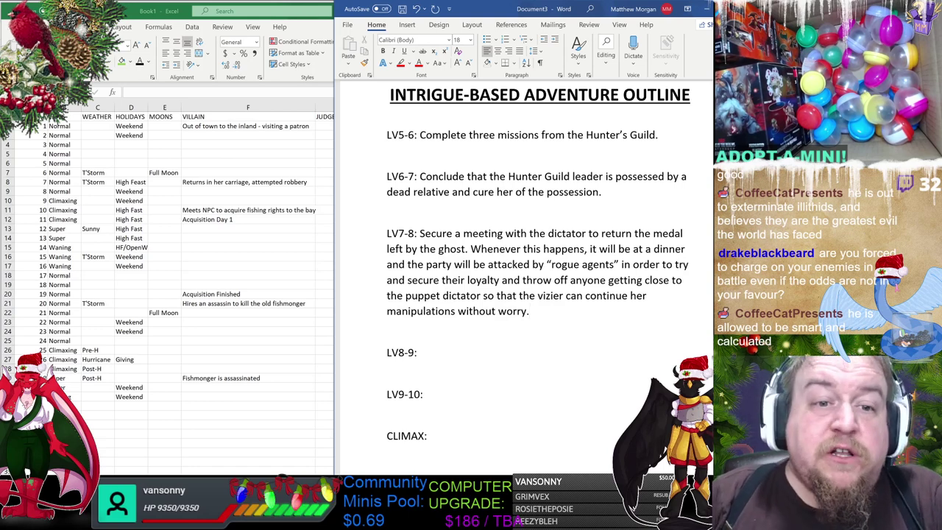
{"action": "scroll", "coordinate": [538, 280], "scroll_direction": "down", "scroll_amount": 1}
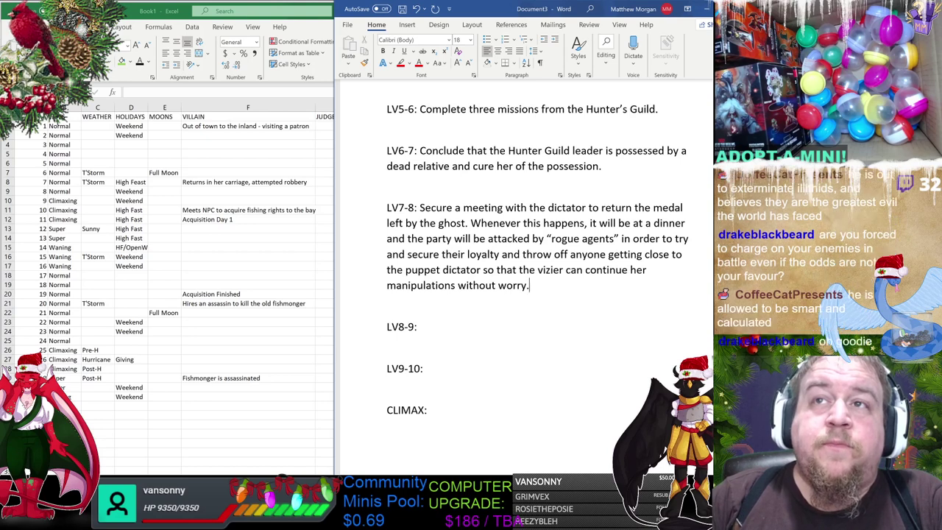
{"action": "left_click", "coordinate": [473, 329]}
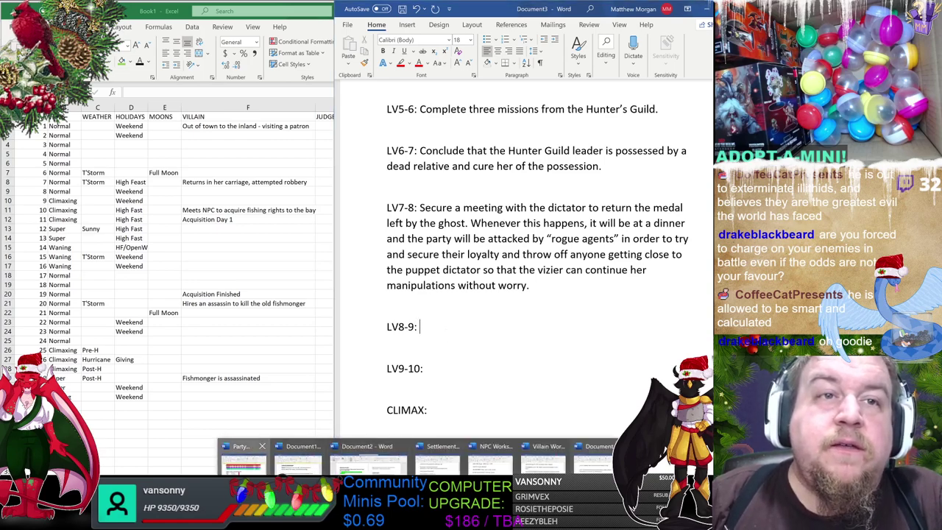
{"action": "key", "text": "alt+Tab"}
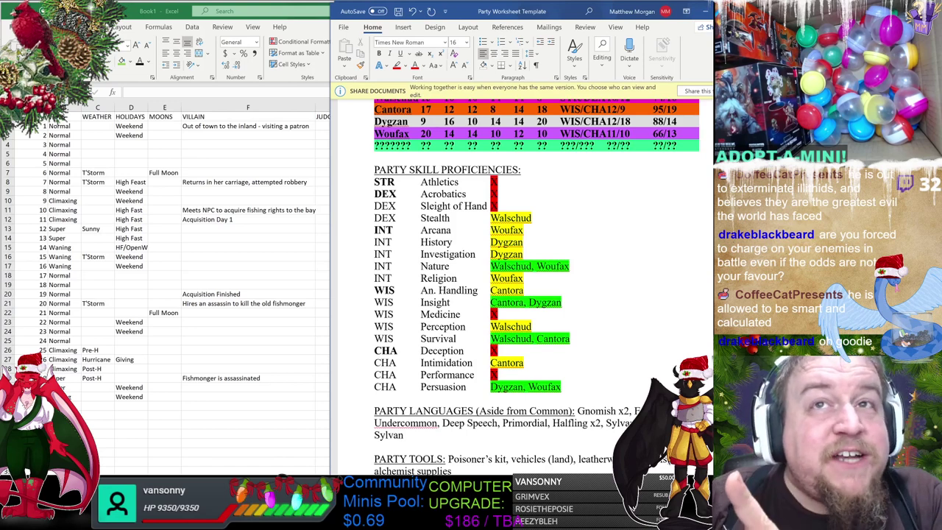
{"action": "key", "text": "shift+Down"}
{"action": "key", "text": "shift+Down"}
{"action": "key", "text": "shift+Down"}
{"action": "key", "text": "shift+Down"}
{"action": "key", "text": "shift+Down"}
{"action": "key", "text": "shift+Down"}
{"action": "key", "text": "shift+Down"}
{"action": "key", "text": "shift+Down"}
{"action": "key", "text": "shift+Down"}
{"action": "key", "text": "shift+Down"}
{"action": "key", "text": "shift+Down"}
{"action": "key", "text": "shift+Down"}
{"action": "key", "text": "shift+Down"}
{"action": "key", "text": "shift+Down"}
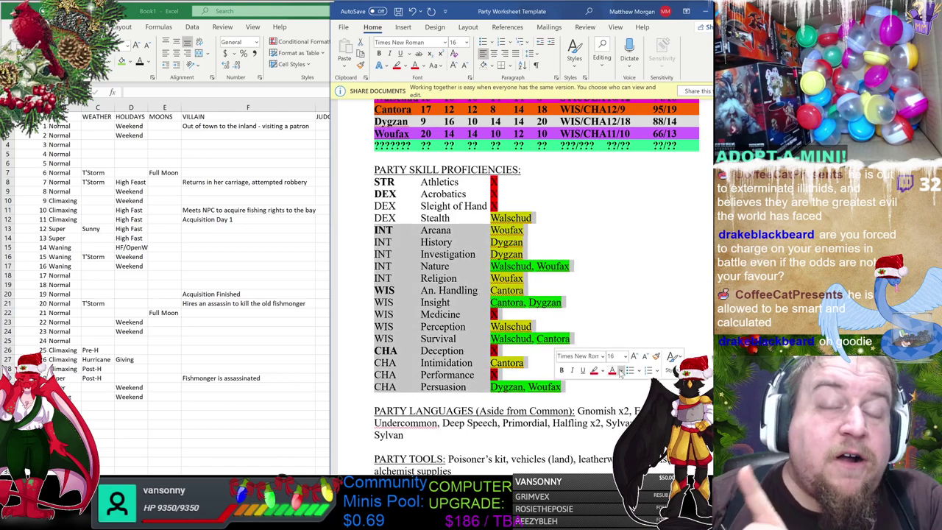
{"action": "left_click", "coordinate": [616, 324]}
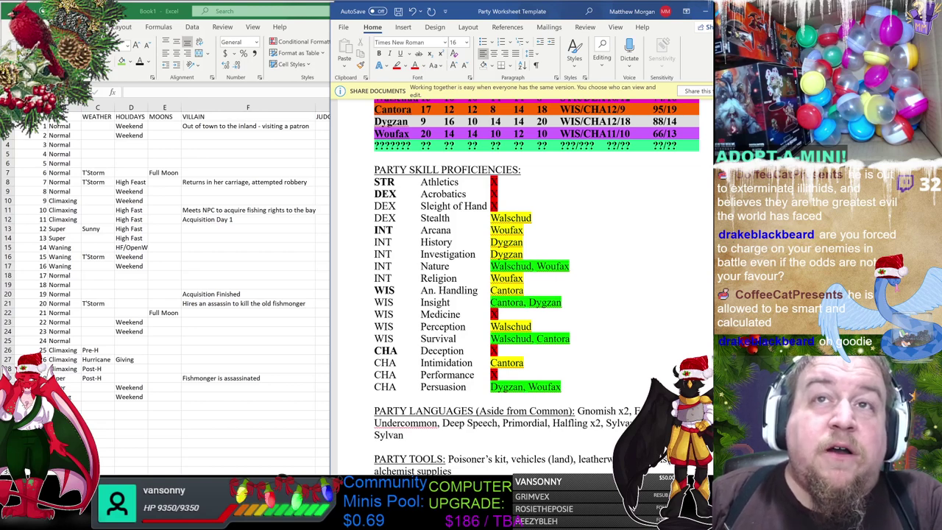
{"action": "left_click_drag", "start_coordinate": [377, 230], "coordinate": [527, 279]}
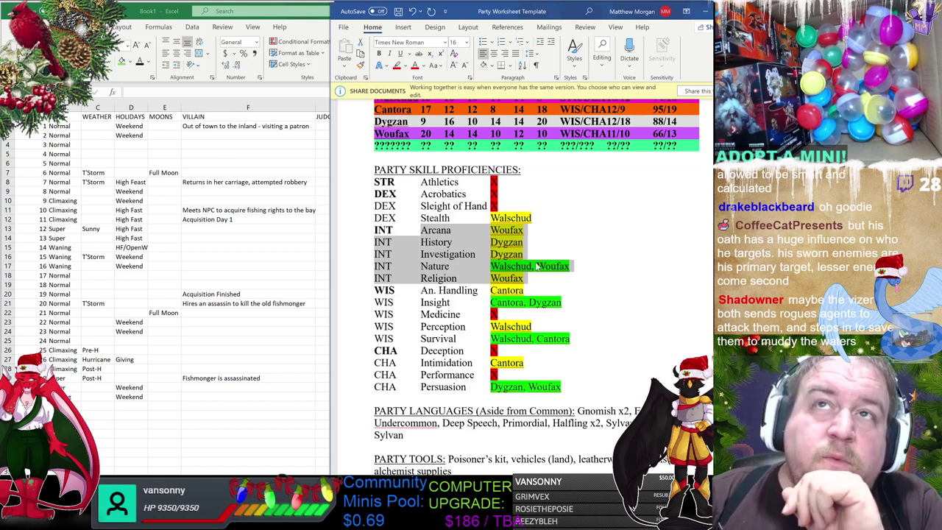
{"action": "scroll", "coordinate": [522, 280], "scroll_direction": "up", "scroll_amount": 1}
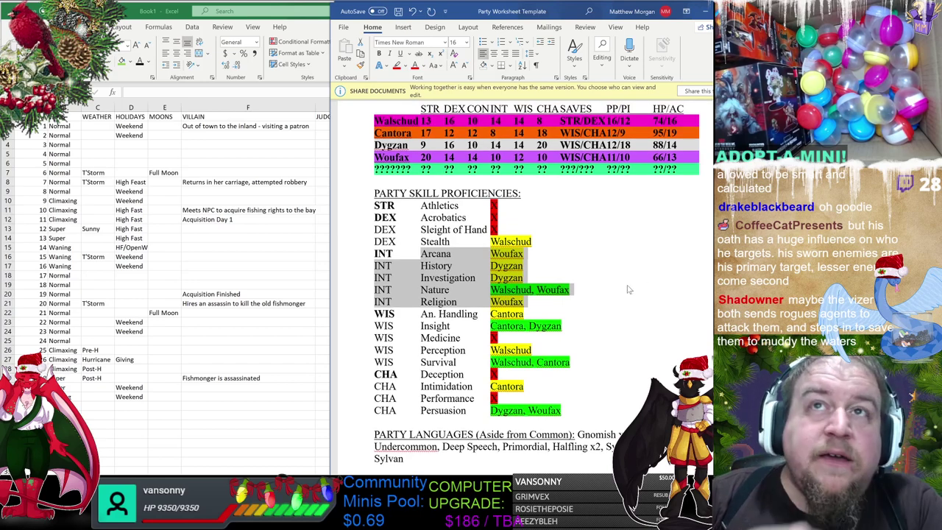
Under LV8-9, write that the vizier is the true villain behind the scenes, but unprovable.
{"action": "key", "text": "alt+Tab"}
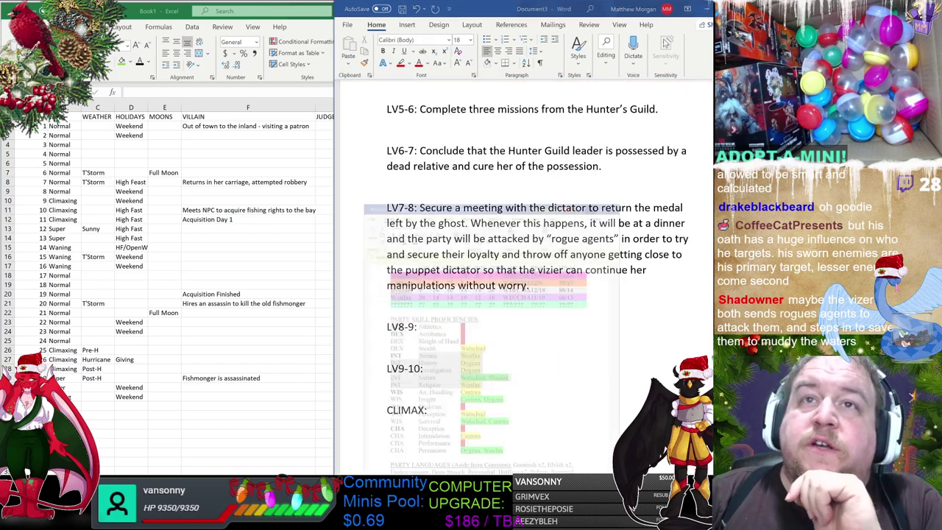
{"action": "left_click", "coordinate": [454, 332]}
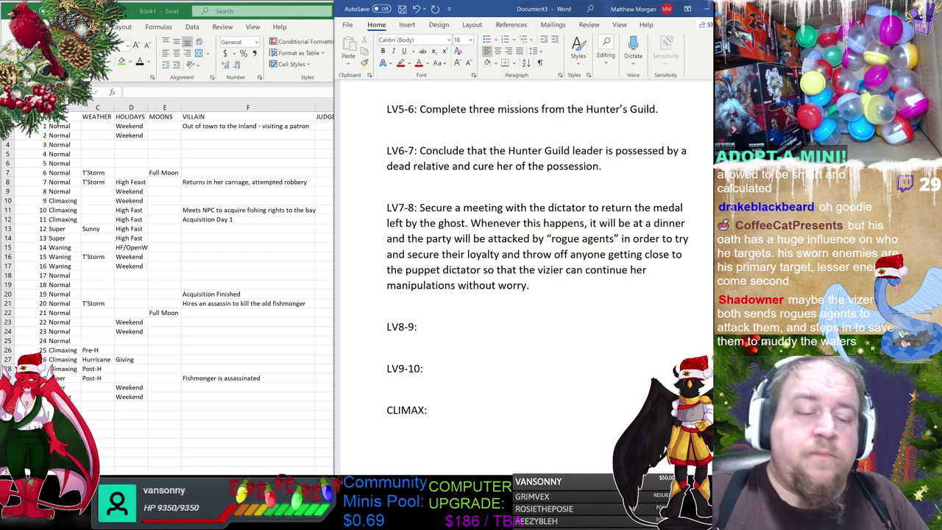
{"action": "type", "text": "Learn th"}
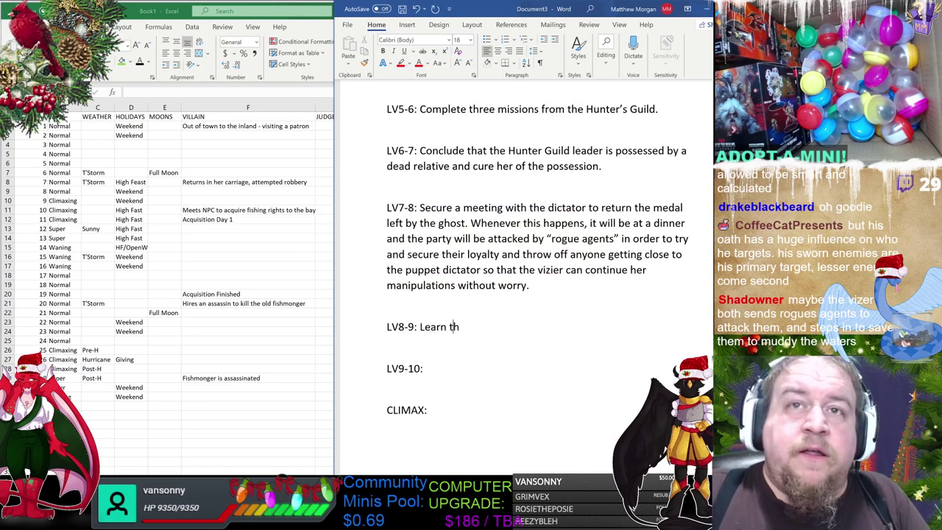
{"action": "type", "text": "at the vizi"}
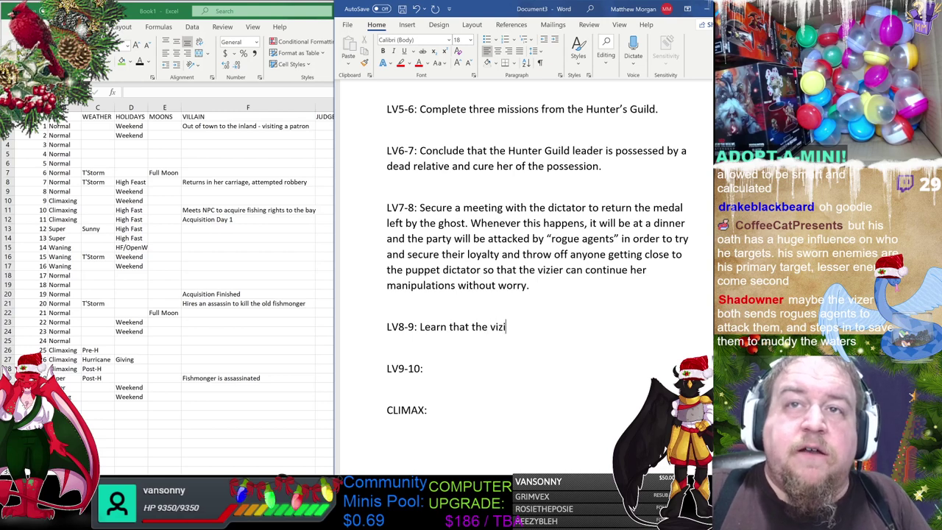
{"action": "type", "text": "er is tru"}
{"action": "key", "text": "BackSpace"}
{"action": "key", "text": "BackSpace"}
{"action": "key", "text": "BackSpace"}
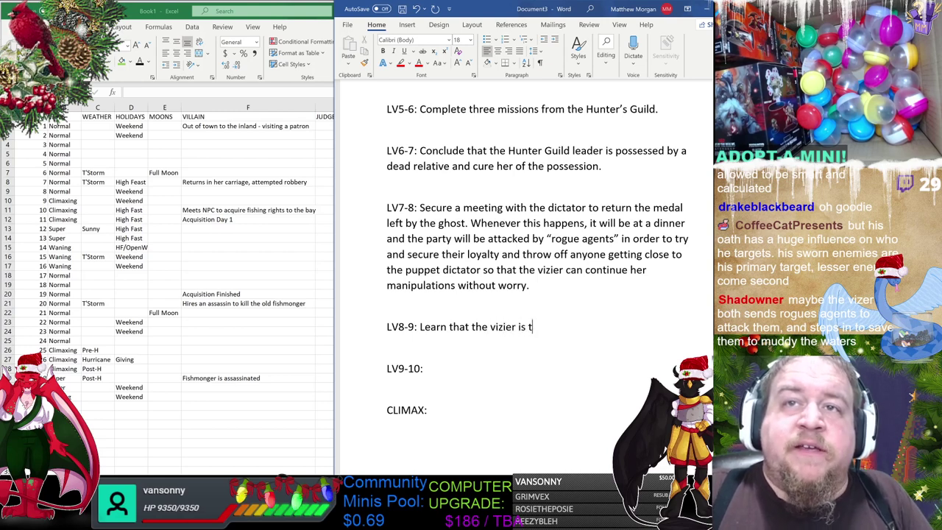
{"action": "type", "text": "the true "}
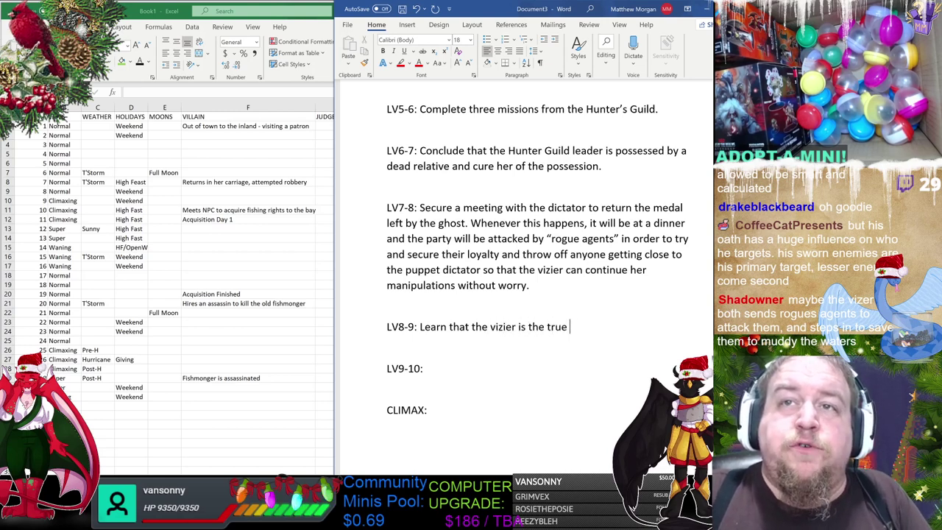
{"action": "type", "text": "villain manipu"}
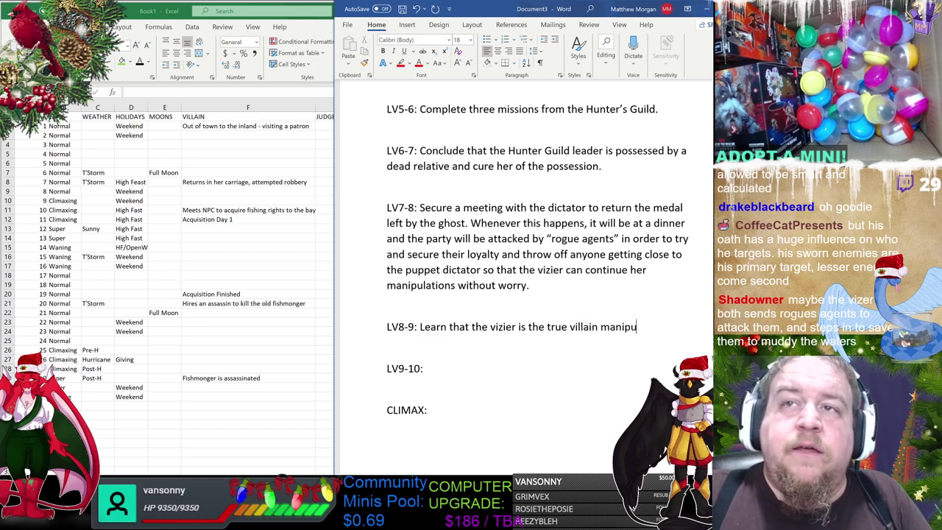
{"action": "type", "text": "lating the "}
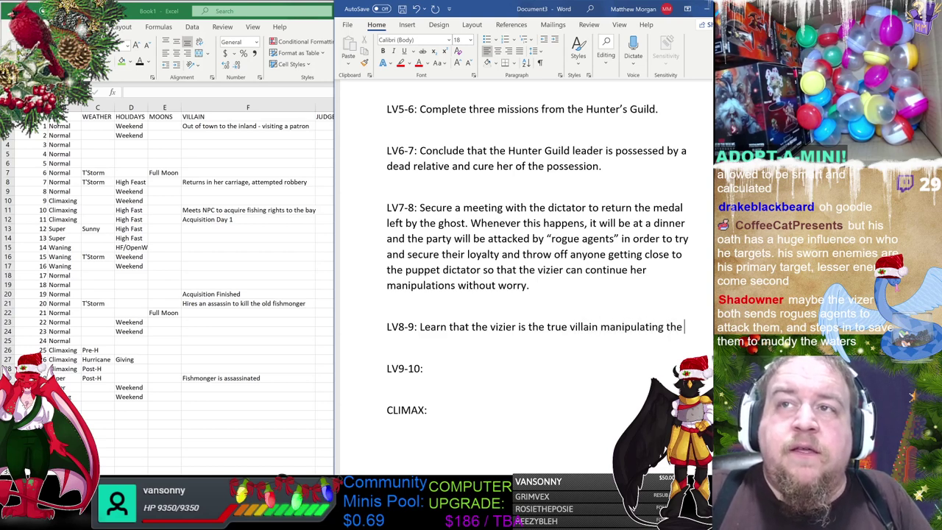
{"action": "type", "text": "court and dic"}
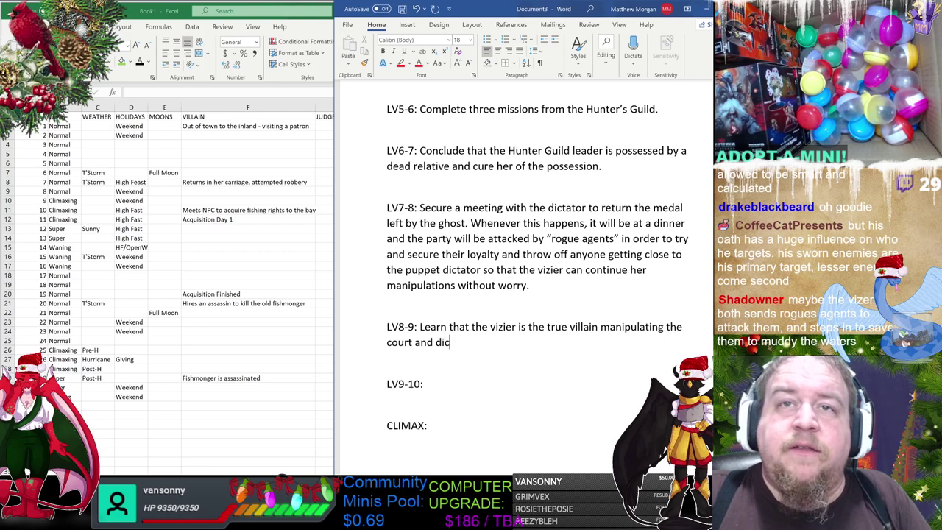
{"action": "type", "text": "tator from b ehin="}
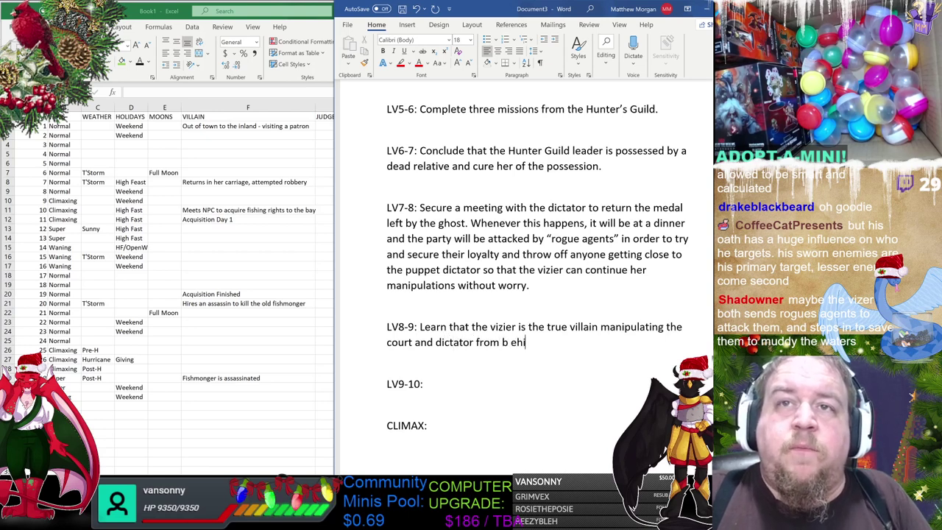
{"action": "key", "text": "BackSpace"}
{"action": "key", "text": "BackSpace"}
{"action": "key", "text": "BackSpace"}
{"action": "type", "text": "ehin"}
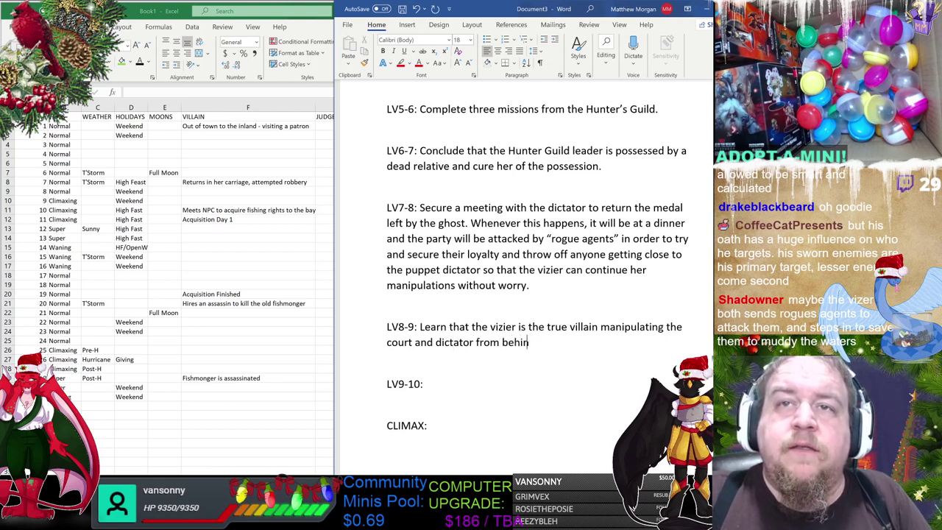
{"action": "type", "text": "d the scenes,"}
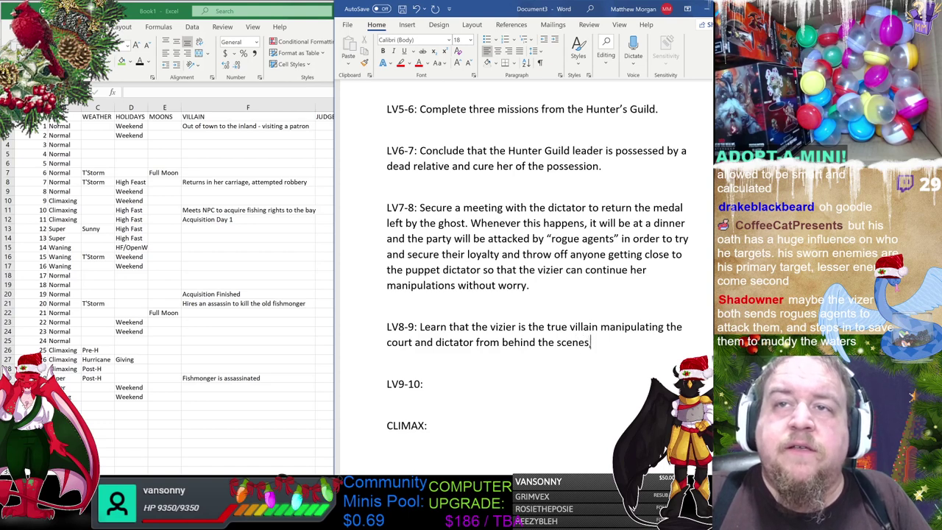
{"action": "type", "text": " however they c"}
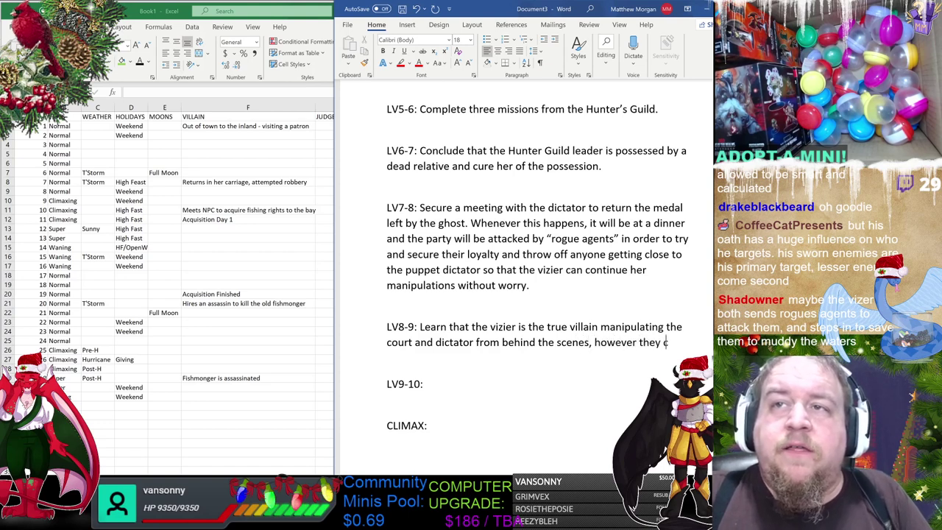
{"action": "type", "text": "annot act on it w"}
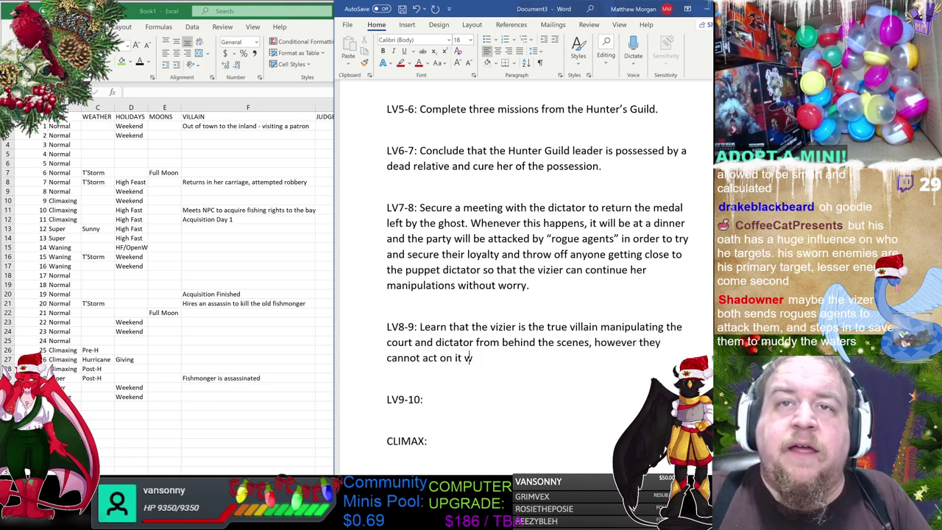
{"action": "type", "text": "ithout proof."}
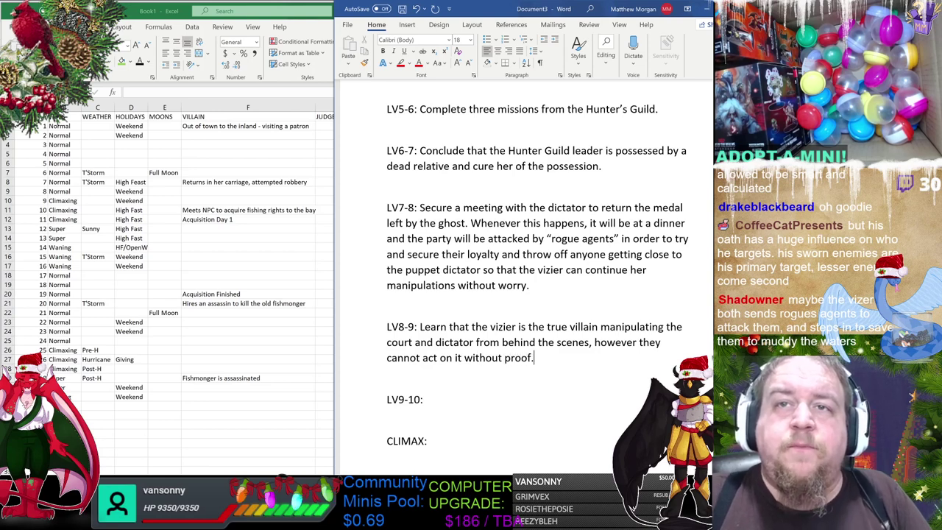
{"action": "left_click", "coordinate": [426, 399]}
Start the LV9-10 entry with 'Get' toward 'Get proof.'.
{"action": "type", "text": "Get proof."}
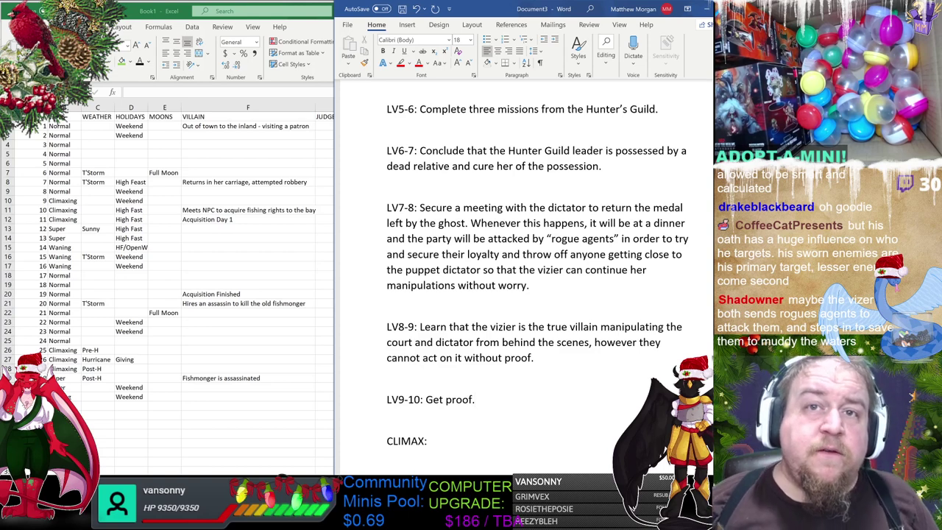
Write the CLIMAX as fighting the vizier in the evacuated monastery atop the coastal monolith.
{"action": "left_click", "coordinate": [457, 440]}
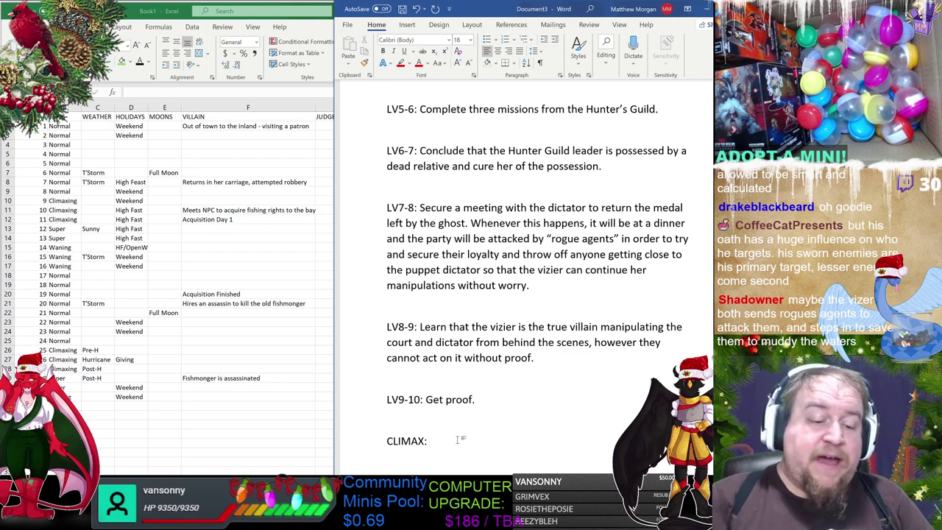
{"action": "type", "text": "Fight the "}
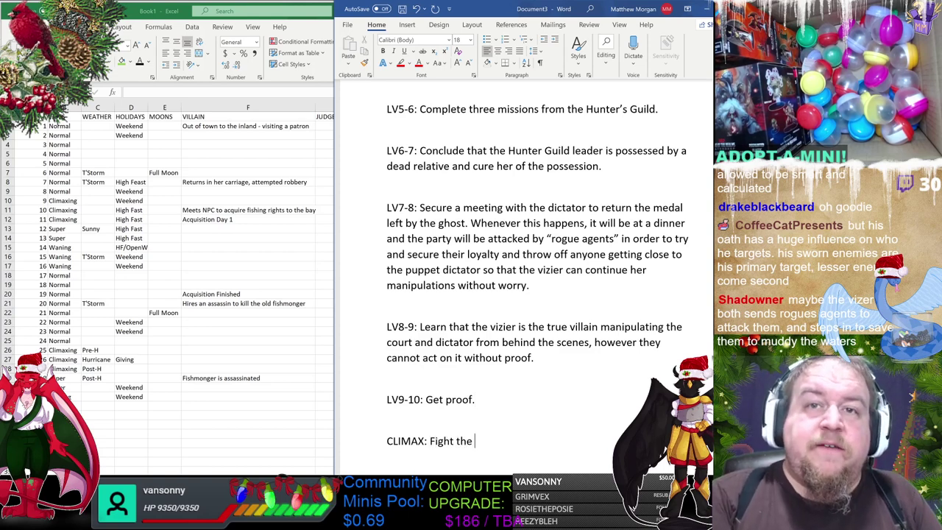
{"action": "type", "text": "vizier "}
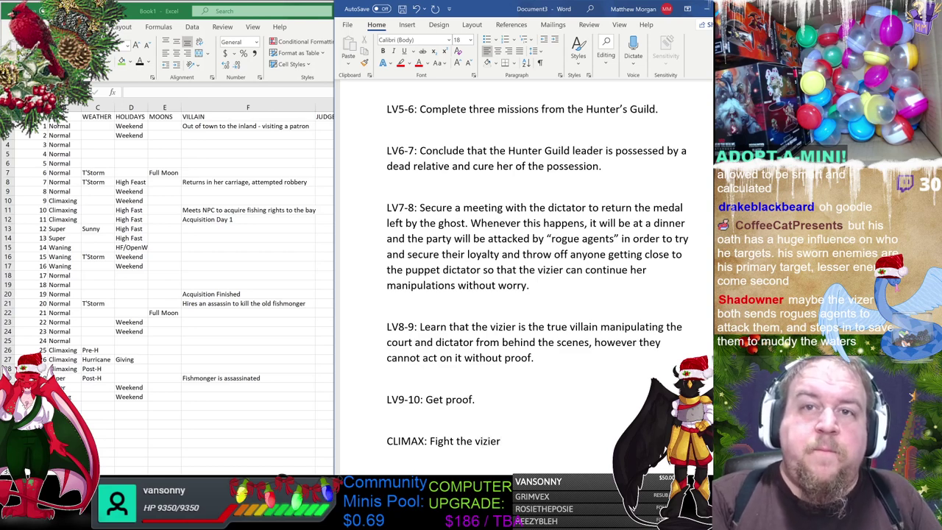
{"action": "type", "text": "in the "}
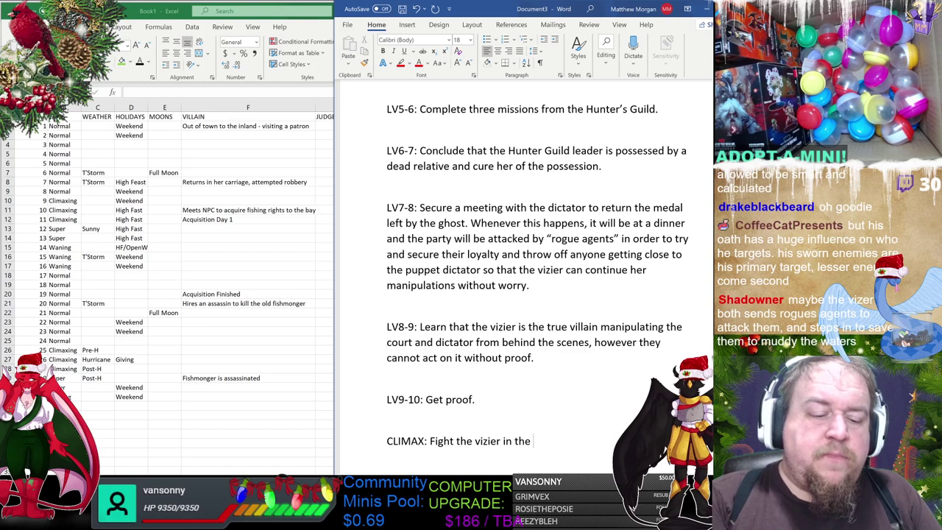
{"action": "type", "text": "evacu"}
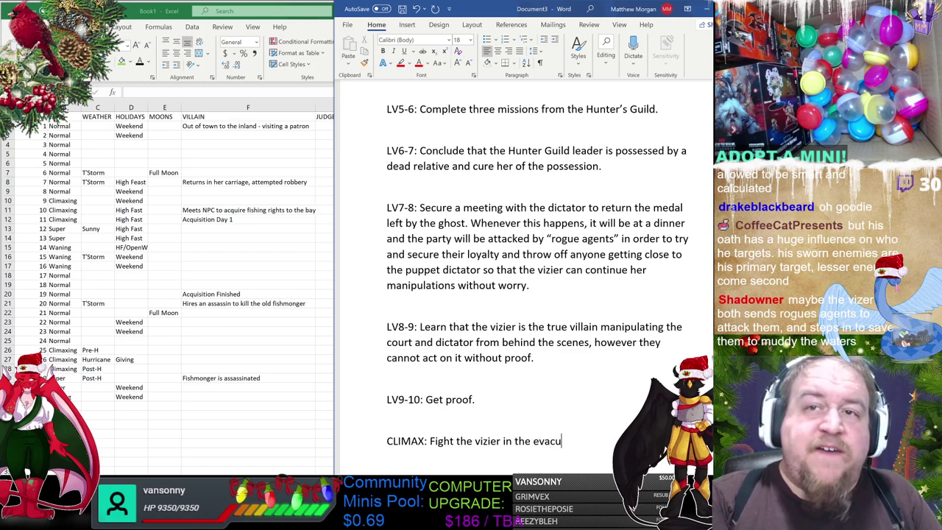
{"action": "type", "text": "ated mona"}
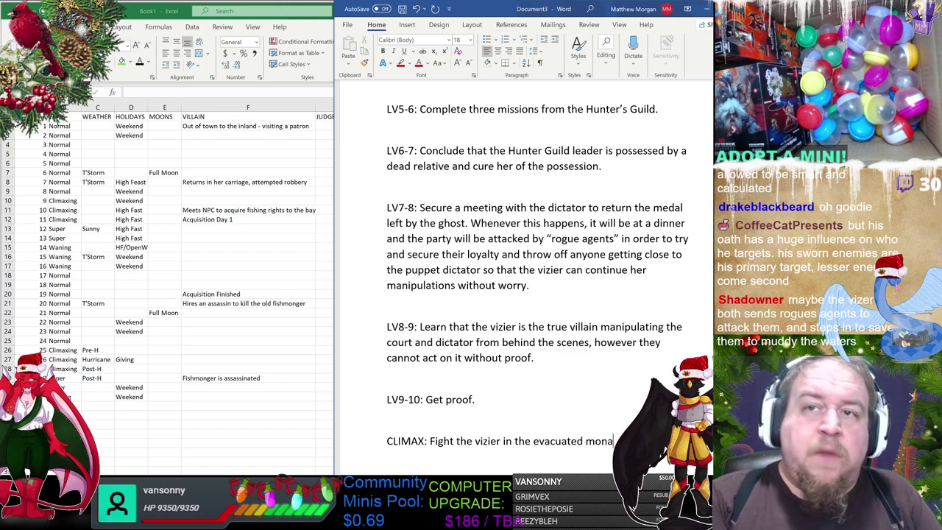
{"action": "type", "text": "s"}
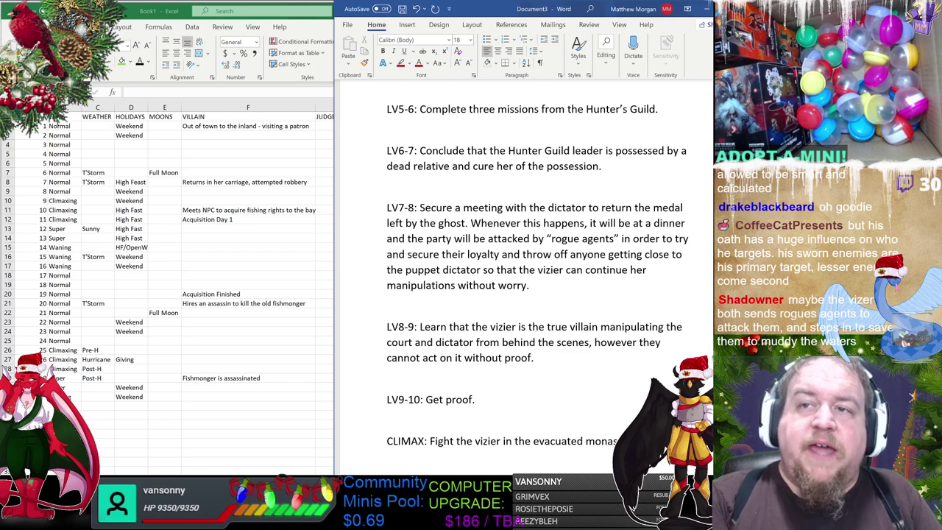
{"action": "type", "text": "tery atop th"}
{"action": "type", "text": "e"}
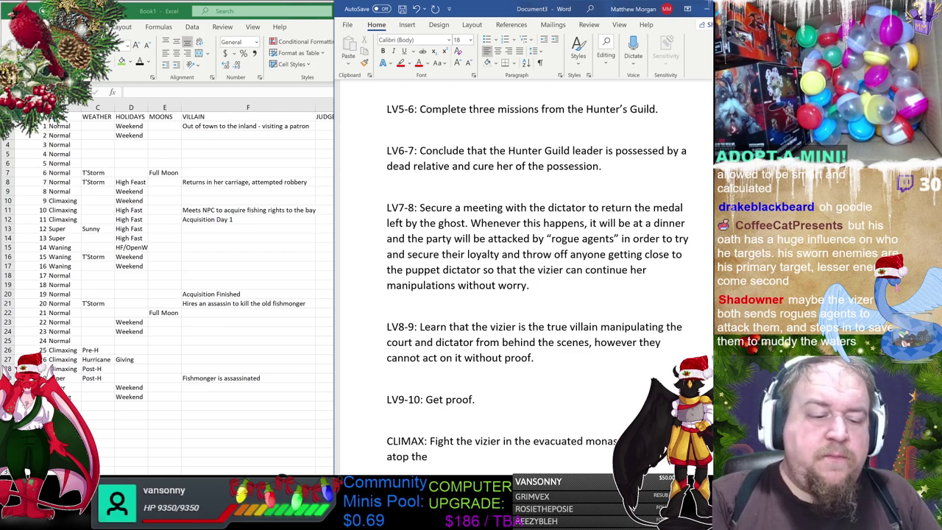
{"action": "type", "text": " coasta"}
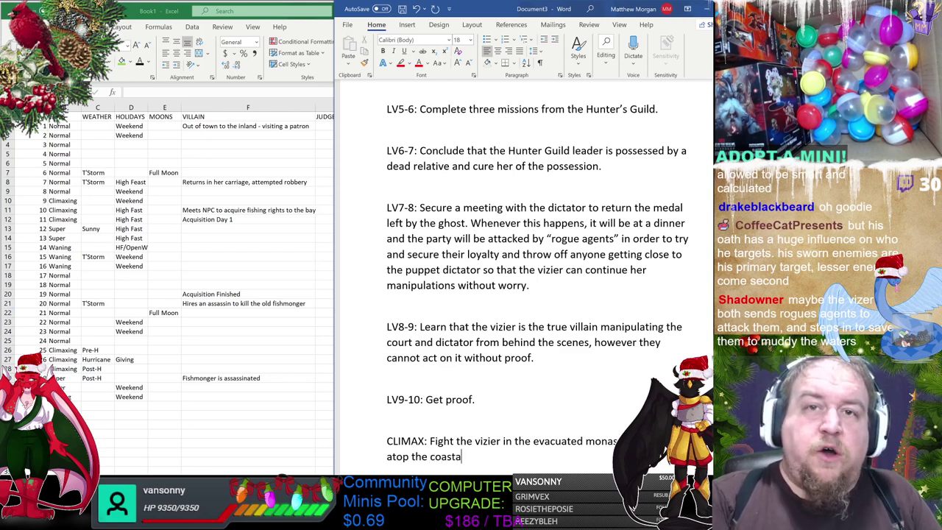
{"action": "type", "text": "l monoli"}
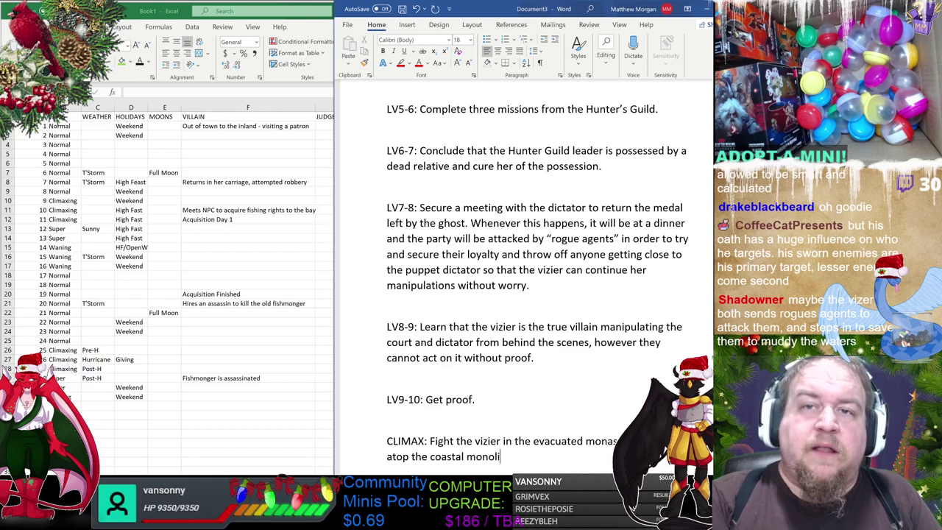
{"action": "type", "text": "th which be"}
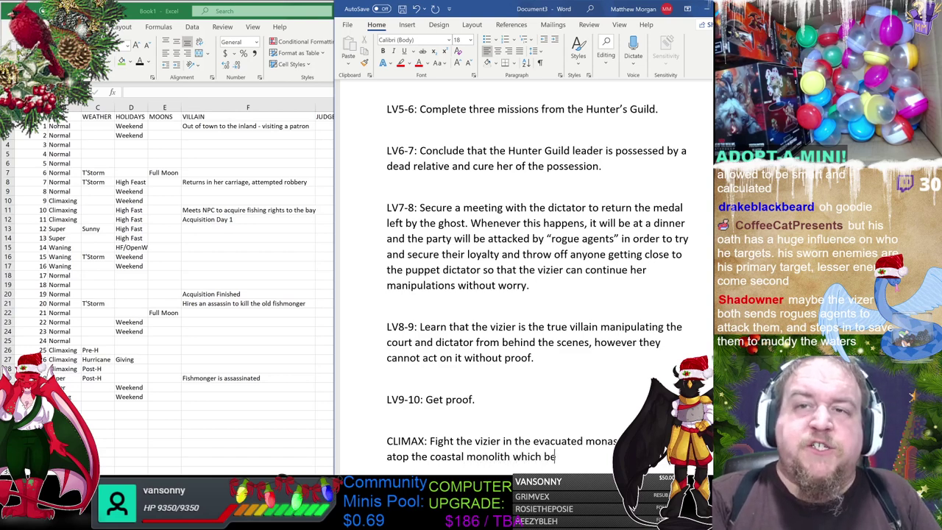
{"action": "type", "text": "ars the his"}
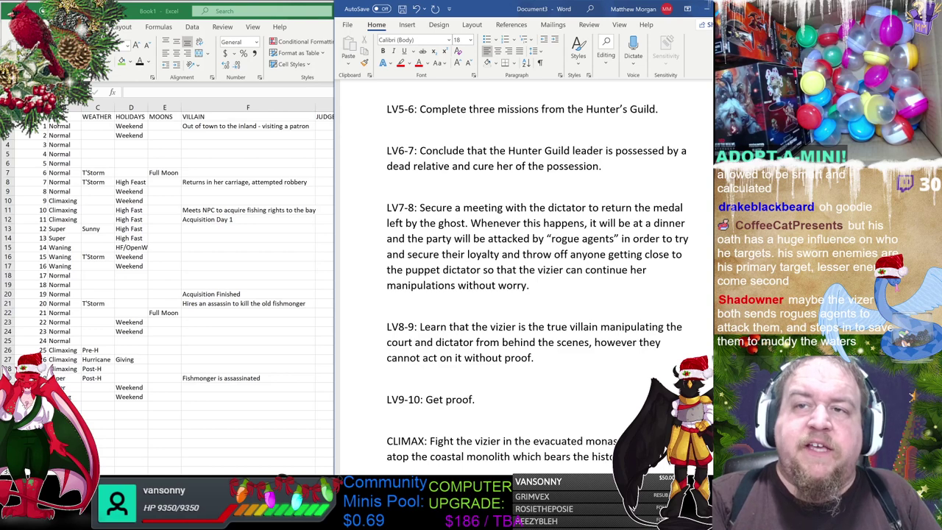
{"action": "type", "text": "to"}
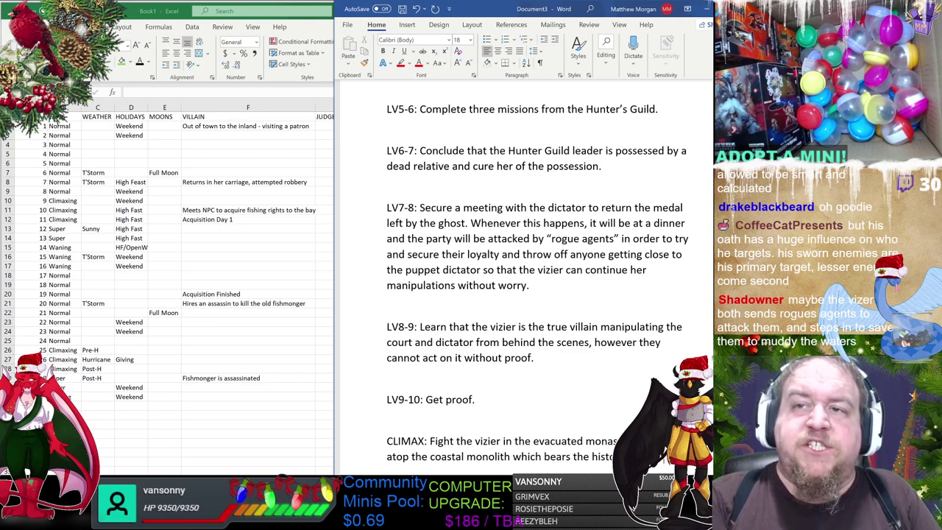
{"action": "type", "text": "ric inscriptions fro"}
{"action": "type", "text": "m the "}
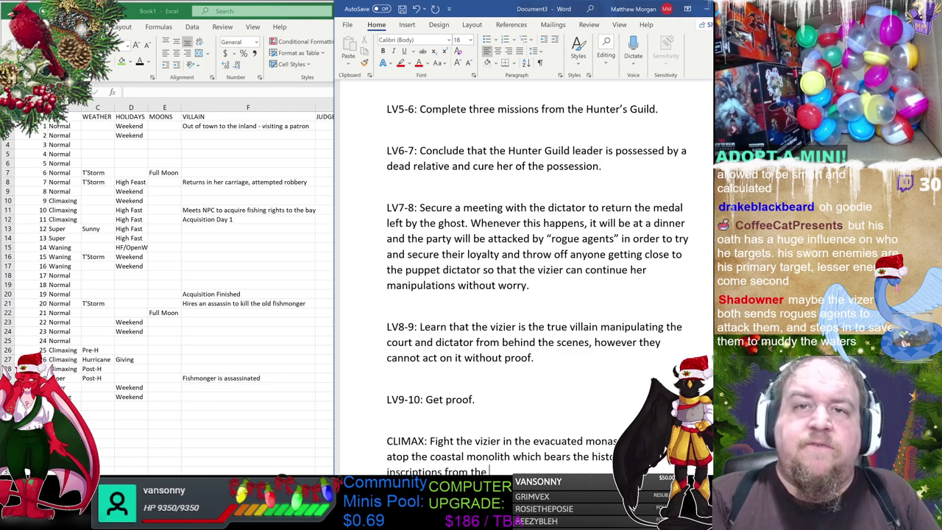
{"action": "type", "text": "founders"}
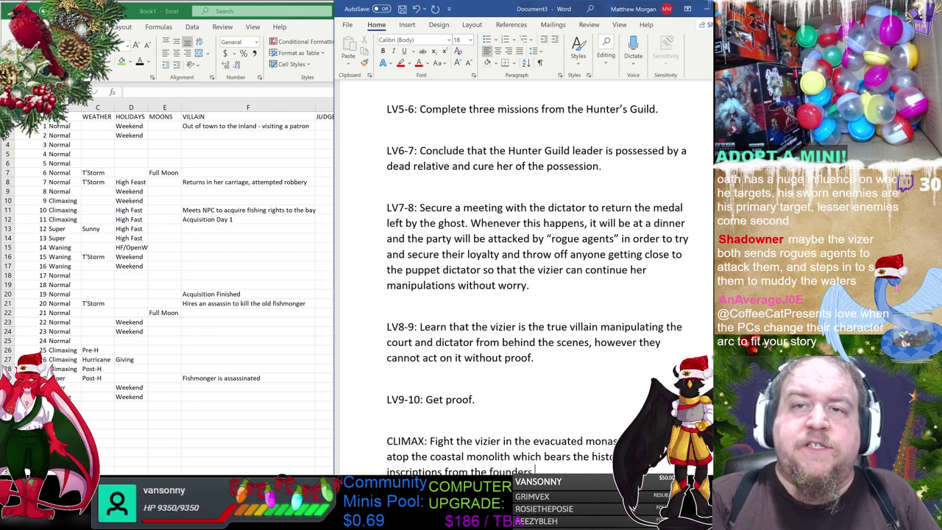
{"action": "type", "text": " of the city"}
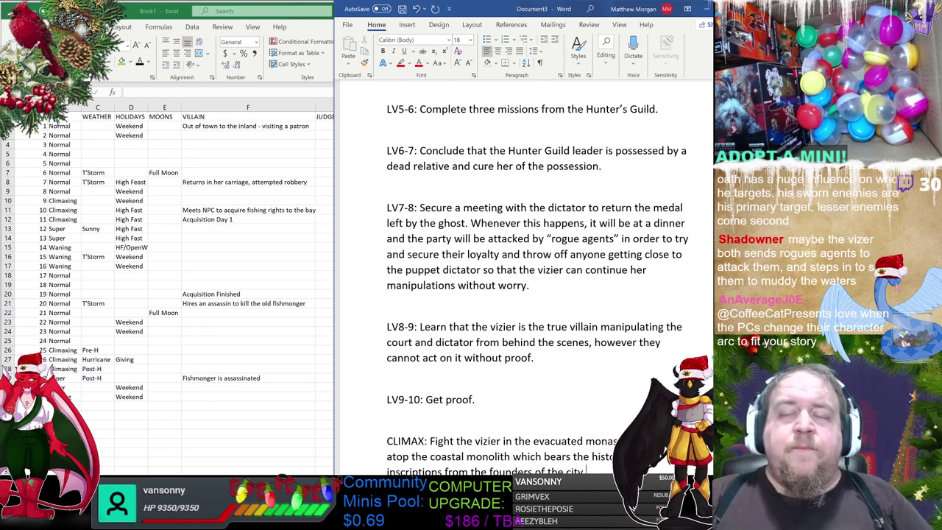
{"action": "key", "text": "alt+Tab"}
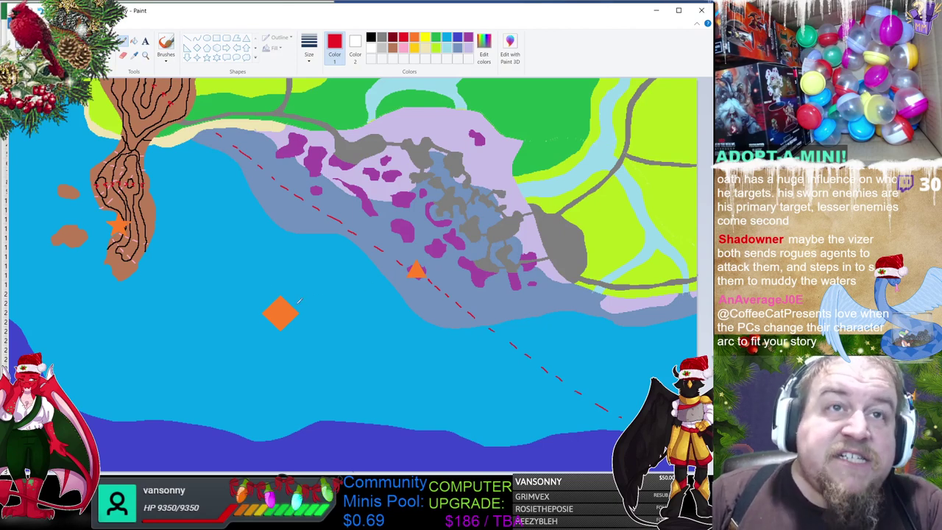
Scribble red loops around the orange diamond, undo them, and minimize Paint.
{"action": "mouse_move", "coordinate": [237, 350]}
{"action": "left_mouse_down"}
{"action": "mouse_move", "coordinate": [324, 346]}
{"action": "mouse_move", "coordinate": [221, 265]}
{"action": "mouse_move", "coordinate": [375, 353]}
{"action": "mouse_move", "coordinate": [343, 248]}
{"action": "mouse_move", "coordinate": [243, 353]}
{"action": "mouse_move", "coordinate": [177, 295]}
{"action": "mouse_move", "coordinate": [353, 235]}
{"action": "mouse_move", "coordinate": [401, 258]}
{"action": "left_mouse_up"}
{"action": "mouse_move", "coordinate": [408, 293]}
{"action": "left_mouse_down"}
{"action": "mouse_move", "coordinate": [243, 250]}
{"action": "mouse_move", "coordinate": [376, 261]}
{"action": "left_mouse_up"}
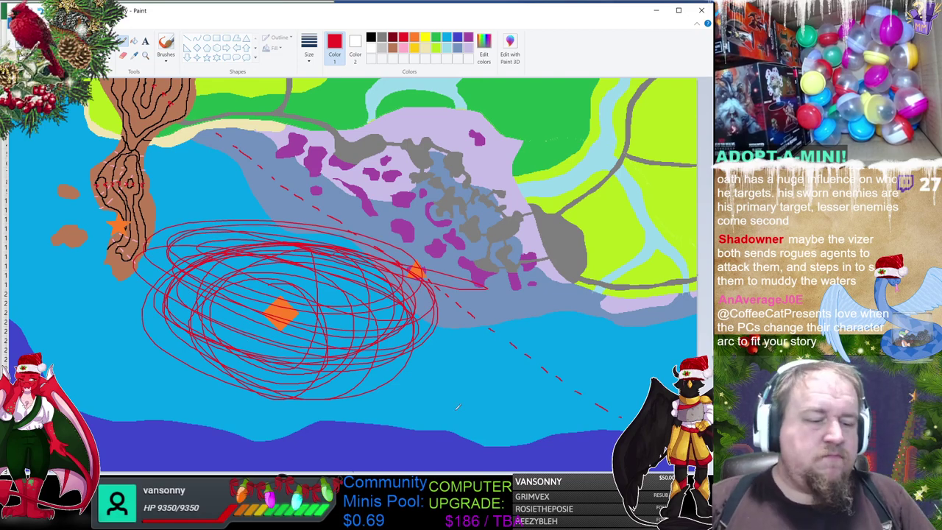
{"action": "key", "text": "ctrl+z"}
{"action": "left_click", "coordinate": [657, 10]}
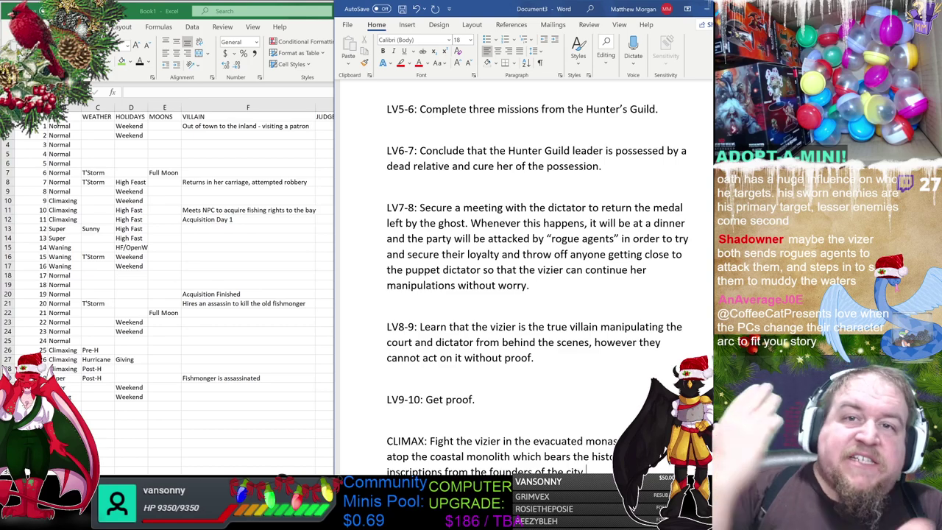
Review the calendar's VILLAIN column F, including the 'Fishmonger is assassinated' entry.
{"action": "left_click", "coordinate": [248, 275]}
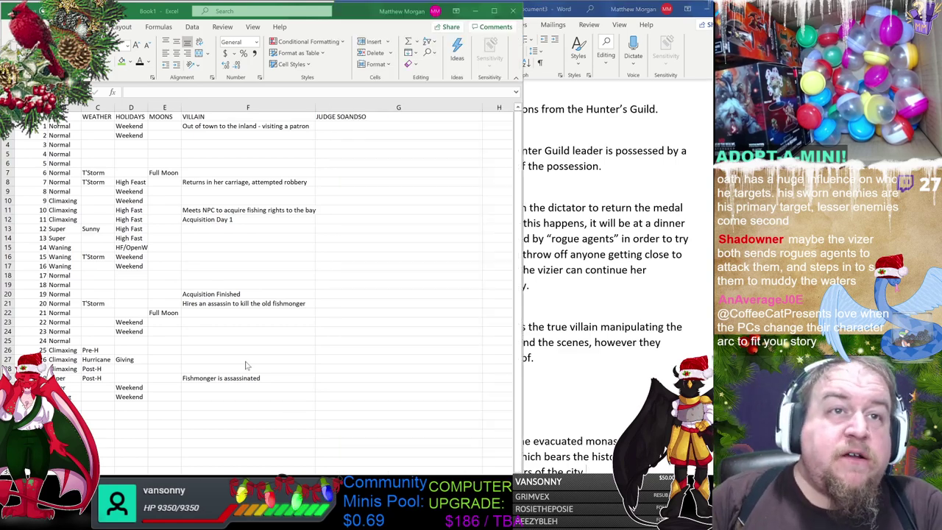
{"action": "left_click", "coordinate": [247, 377]}
{"action": "scroll", "coordinate": [254, 334], "scroll_direction": "down", "scroll_amount": 7}
{"action": "scroll", "coordinate": [242, 272], "scroll_direction": "up", "scroll_amount": 6}
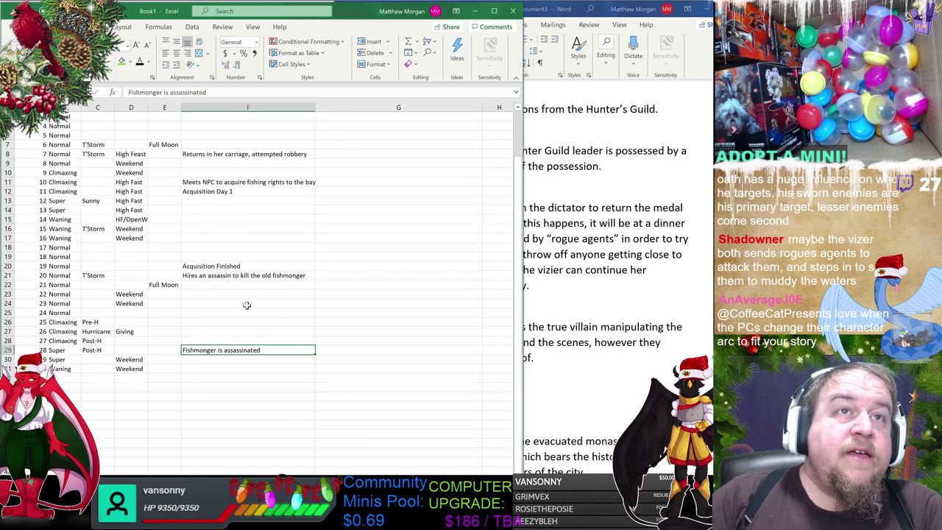
{"action": "left_click_drag", "start_coordinate": [248, 144], "coordinate": [248, 471]}
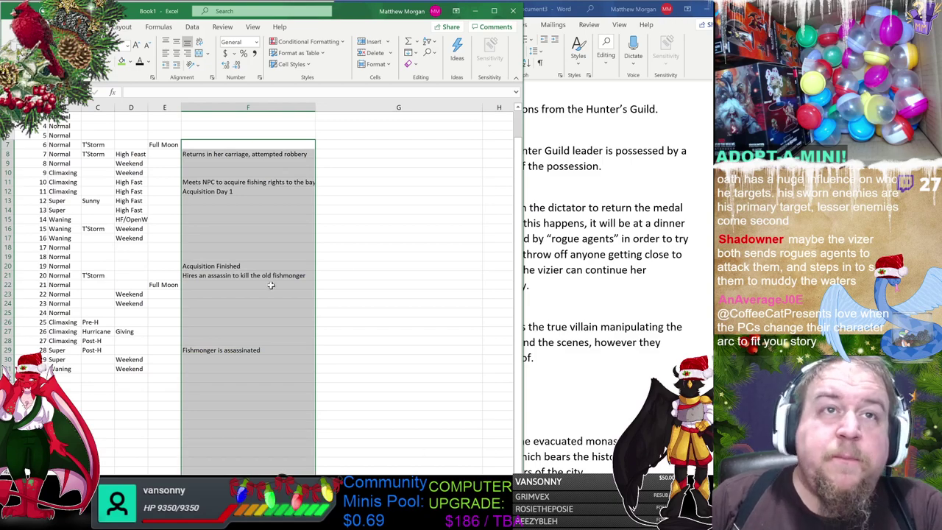
{"action": "left_click", "coordinate": [346, 298]}
Highlight the outline's LV7-8 and LV9-10 passages for reference against the calendar.
{"action": "left_click", "coordinate": [614, 329]}
{"action": "scroll", "coordinate": [537, 280], "scroll_direction": "up", "scroll_amount": 1}
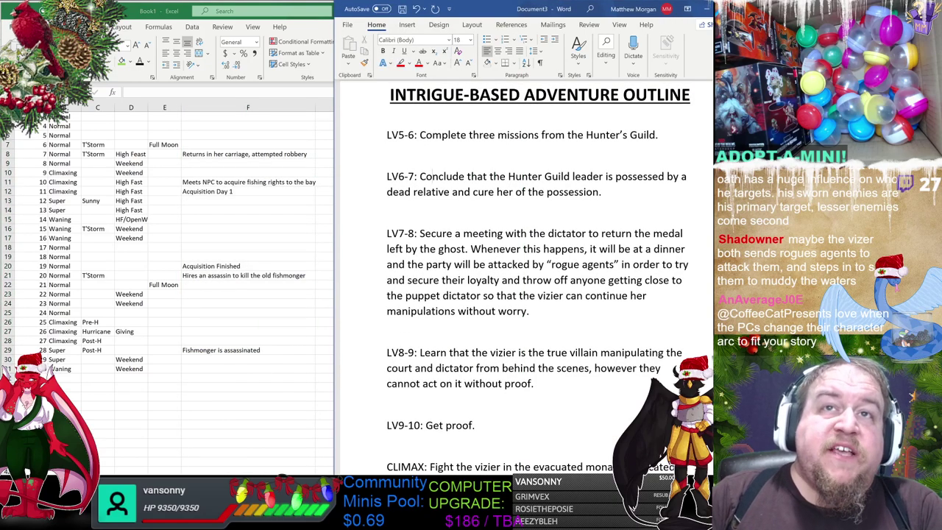
{"action": "left_click_drag", "start_coordinate": [420, 176], "coordinate": [482, 295]}
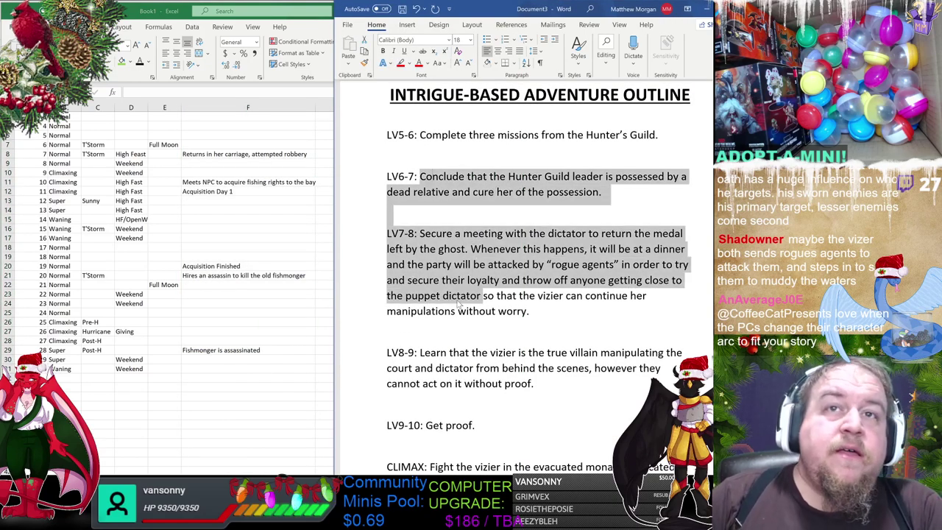
{"action": "left_click_drag", "start_coordinate": [420, 233], "coordinate": [464, 383]}
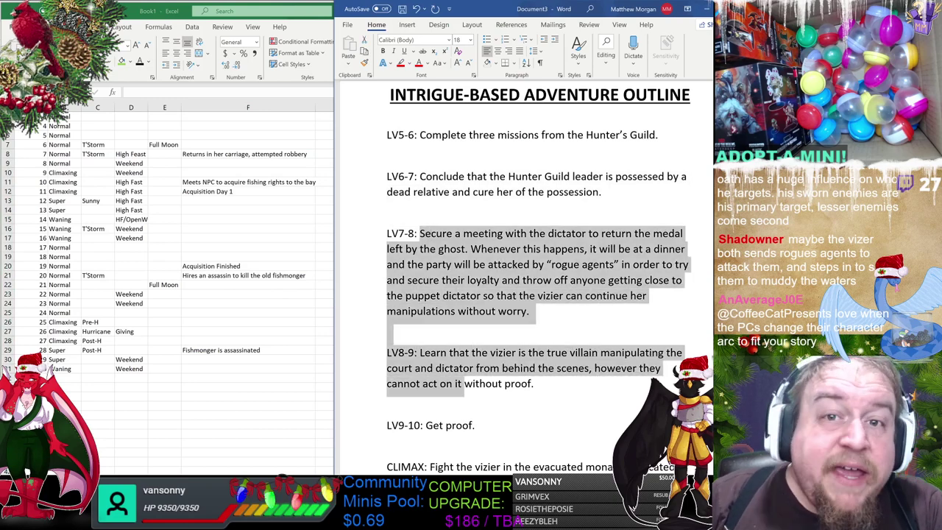
{"action": "left_click", "coordinate": [454, 235]}
{"action": "scroll", "coordinate": [537, 279], "scroll_direction": "down", "scroll_amount": 1}
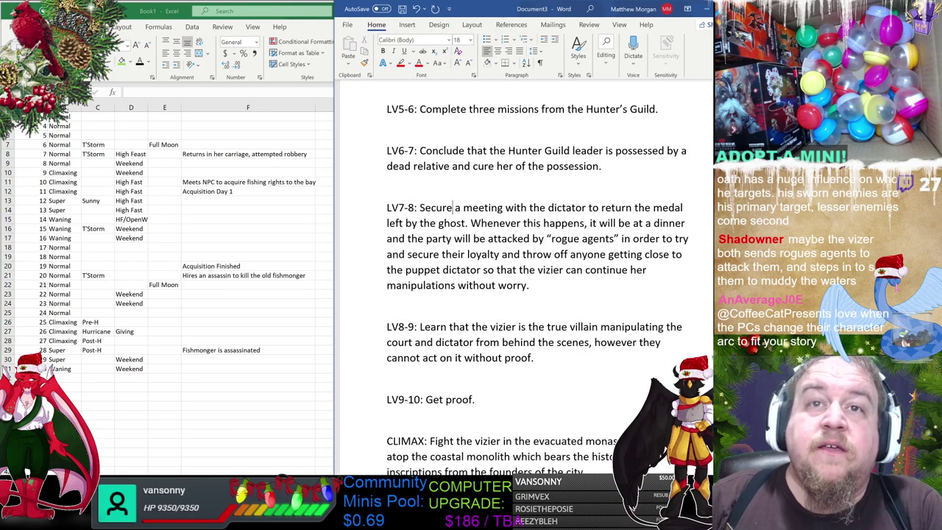
{"action": "left_click_drag", "start_coordinate": [388, 378], "coordinate": [483, 400]}
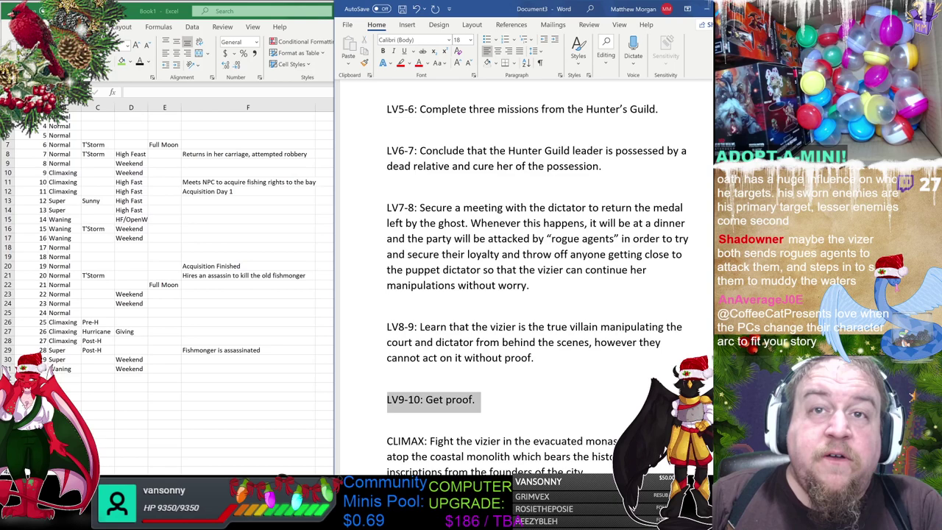
{"action": "left_click", "coordinate": [503, 400]}
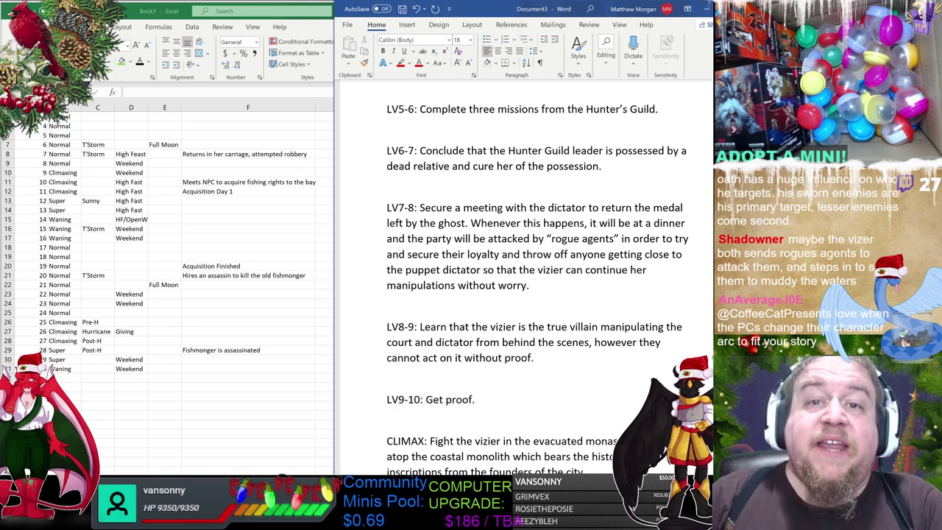
{"action": "key", "text": "alt+Tab"}
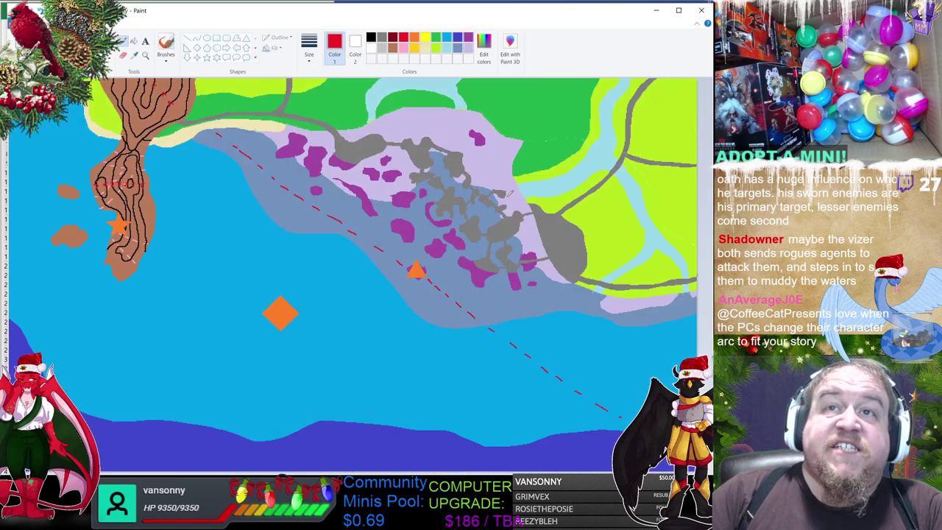
Drag a red freehand route from the grey city up-right to the canvas's top edge.
{"action": "mouse_move", "coordinate": [513, 204]}
{"action": "left_mouse_down"}
{"action": "mouse_move", "coordinate": [599, 124]}
{"action": "mouse_move", "coordinate": [624, 78]}
{"action": "left_mouse_up"}
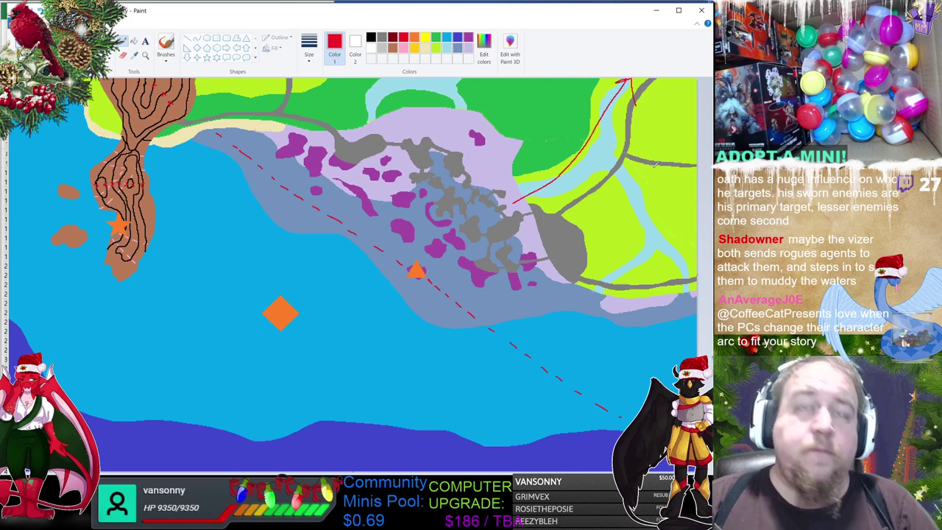
Minimize Paint and review the LV9-10 'Get proof.' text and the CLIMAX description.
{"action": "left_click", "coordinate": [656, 11]}
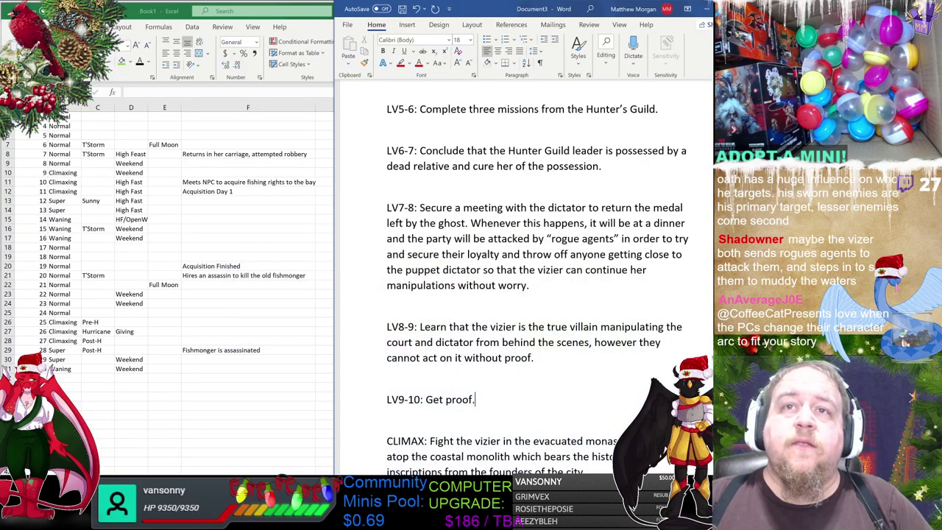
{"action": "left_click_drag", "start_coordinate": [477, 399], "coordinate": [426, 399]}
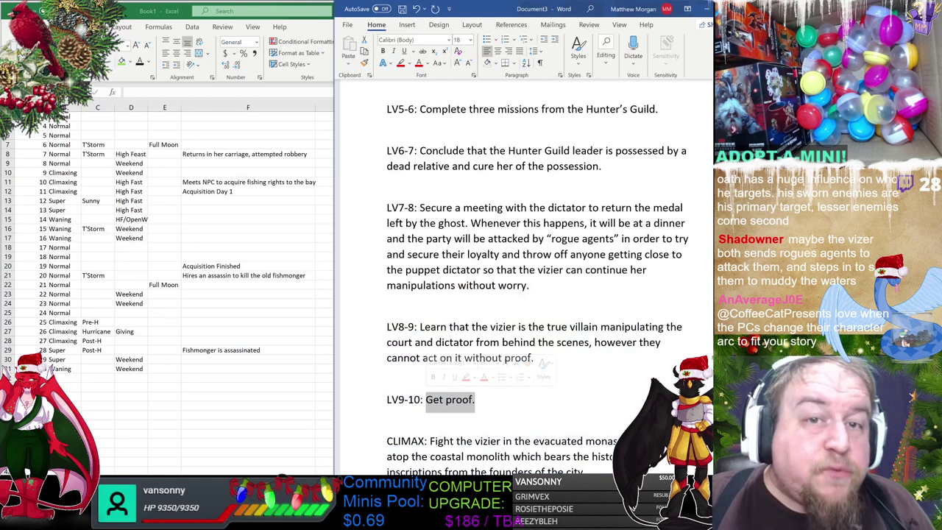
{"action": "left_click", "coordinate": [515, 403]}
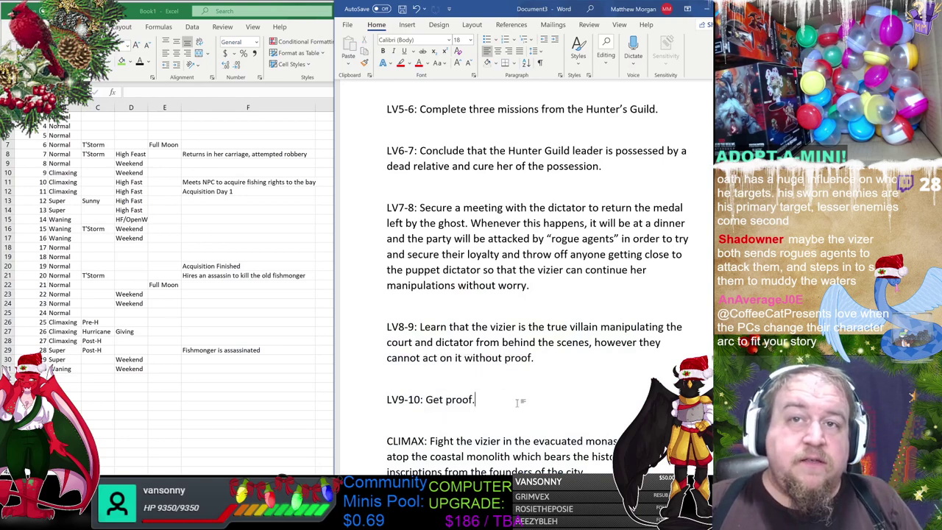
{"action": "left_click_drag", "start_coordinate": [429, 441], "coordinate": [586, 472]}
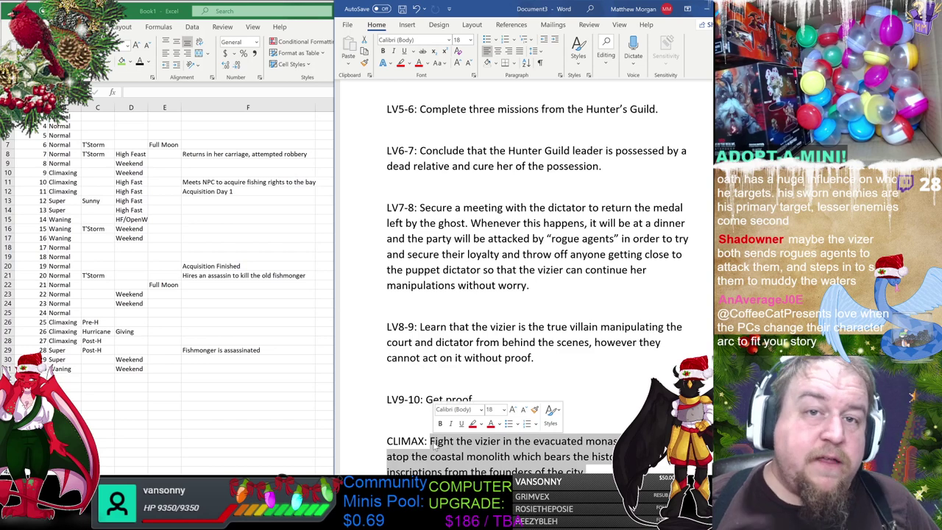
{"action": "left_click", "coordinate": [502, 342]}
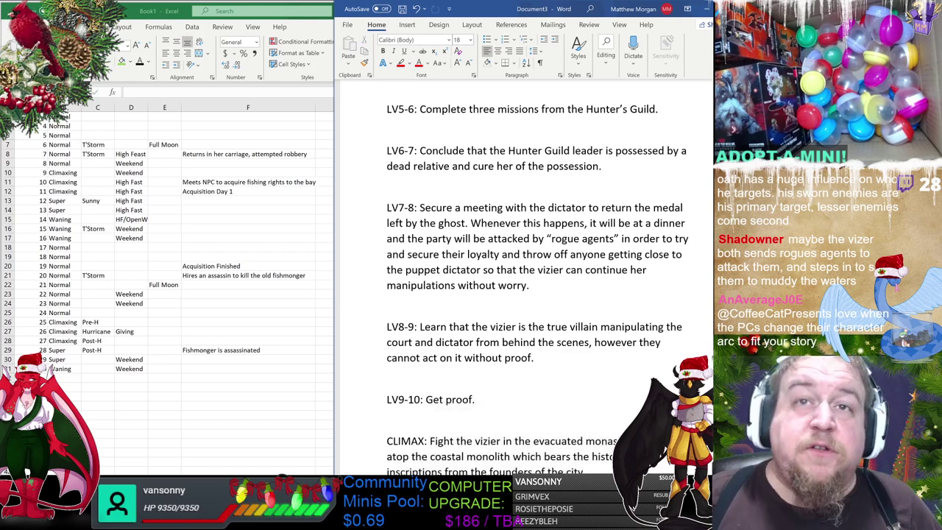
Scroll up the outline and place the caret after the LV5-6 line.
{"action": "scroll", "coordinate": [526, 278], "scroll_direction": "up", "scroll_amount": 1}
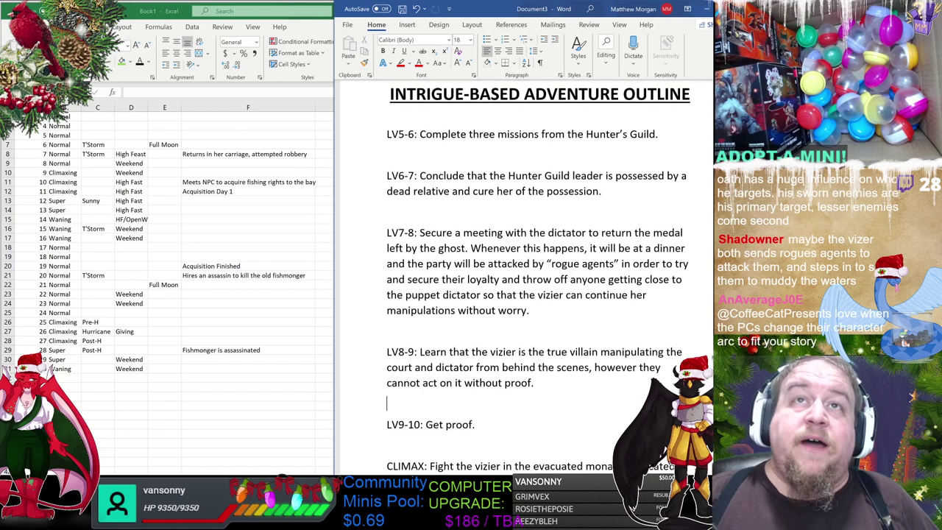
{"action": "scroll", "coordinate": [539, 278], "scroll_direction": "down", "scroll_amount": 1}
{"action": "scroll", "coordinate": [538, 278], "scroll_direction": "up", "scroll_amount": 1}
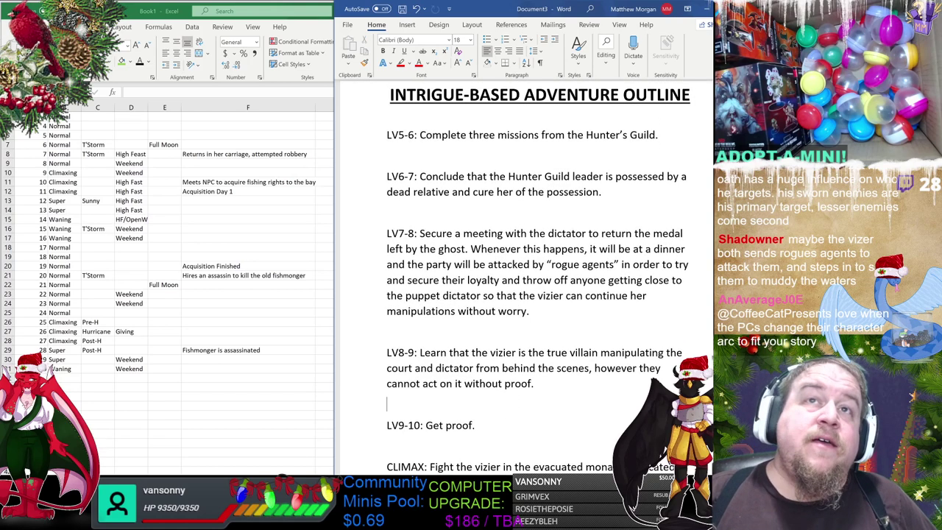
{"action": "left_click", "coordinate": [387, 403]}
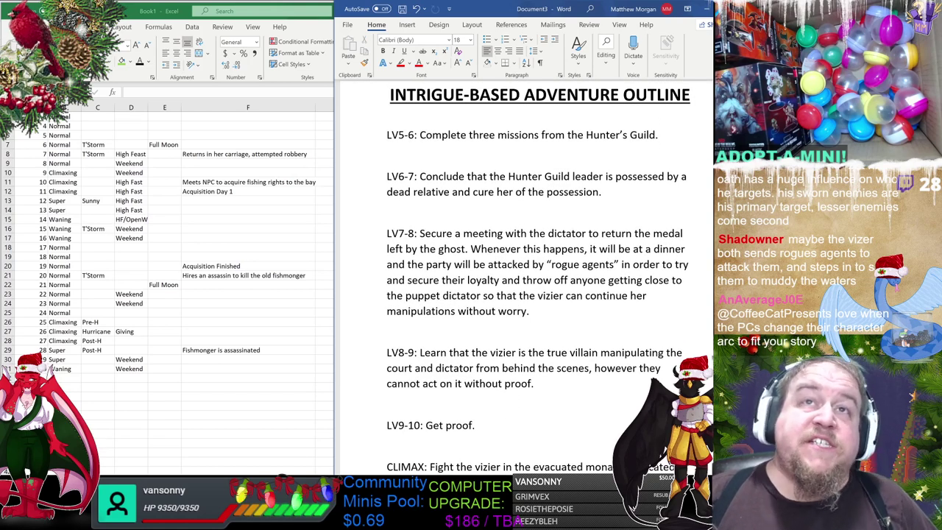
{"action": "left_click", "coordinate": [658, 134]}
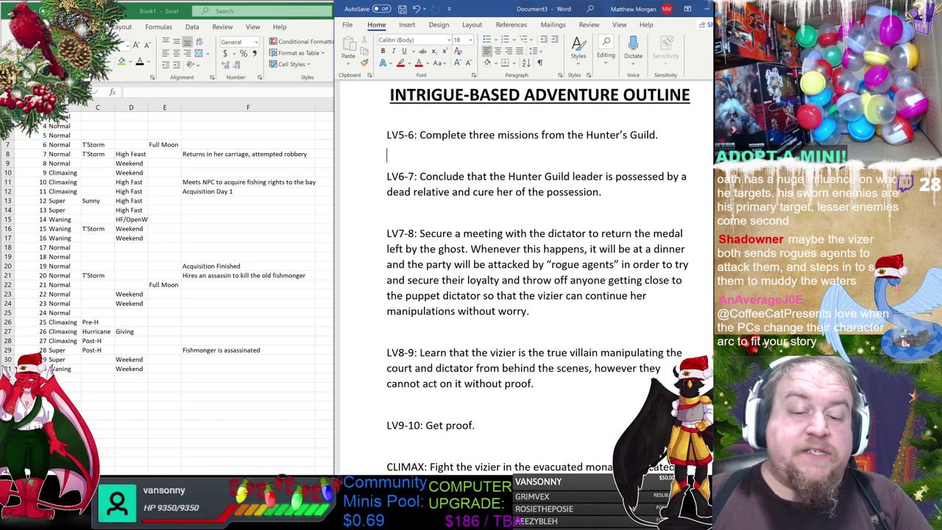
{"action": "type", "text": "=="}
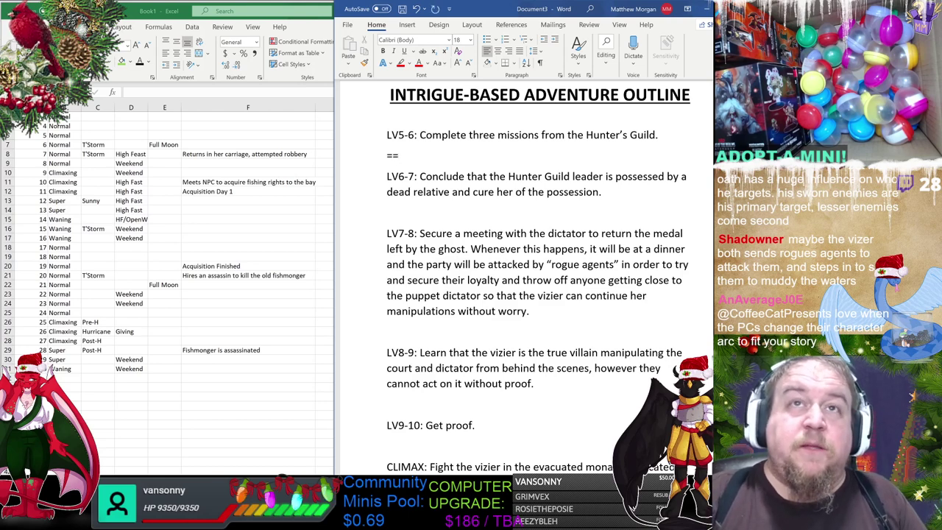
{"action": "key", "text": "Return"}
{"action": "type", "text": "=="}
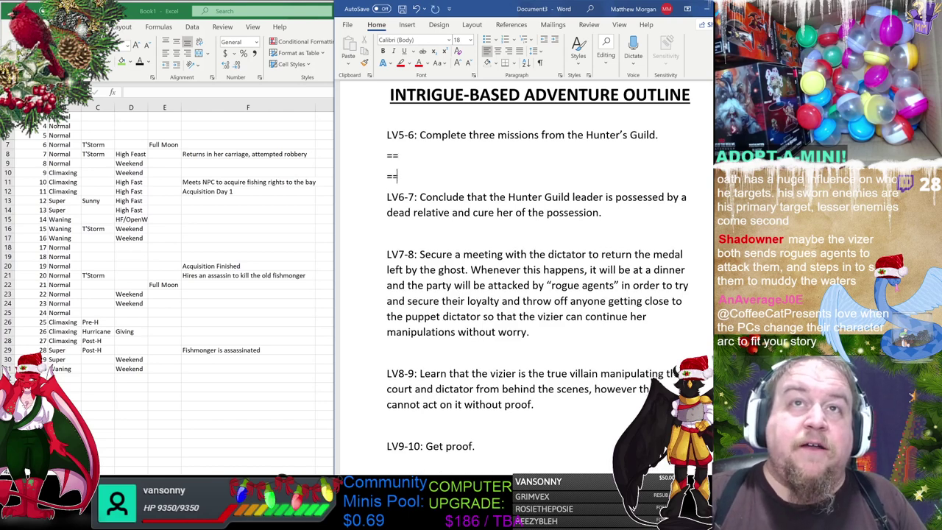
{"action": "type", "text": "=="}
{"action": "key", "text": "Return"}
{"action": "type", "text": "=="}
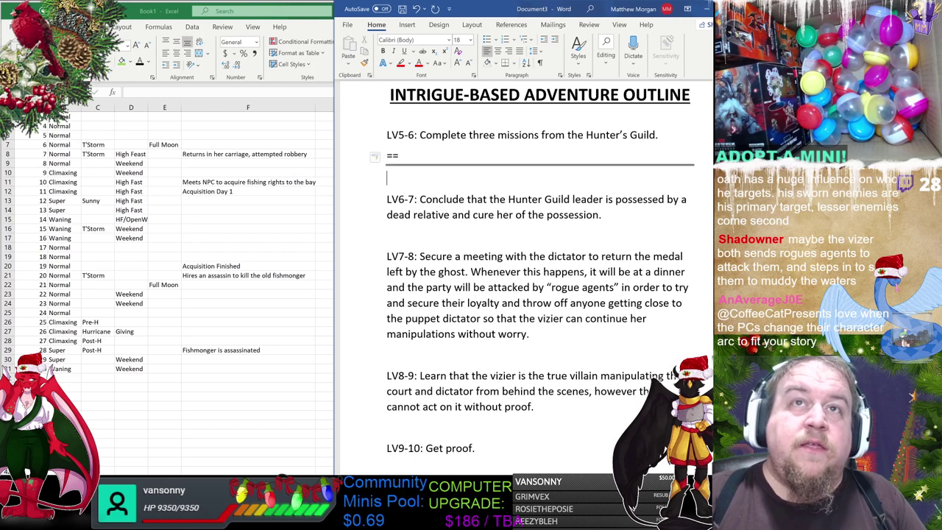
{"action": "key", "text": "ctrl+z"}
{"action": "key", "text": "ctrl+z"}
{"action": "key", "text": "ctrl+z"}
{"action": "key", "text": "ctrl+z"}
{"action": "key", "text": "ctrl+z"}
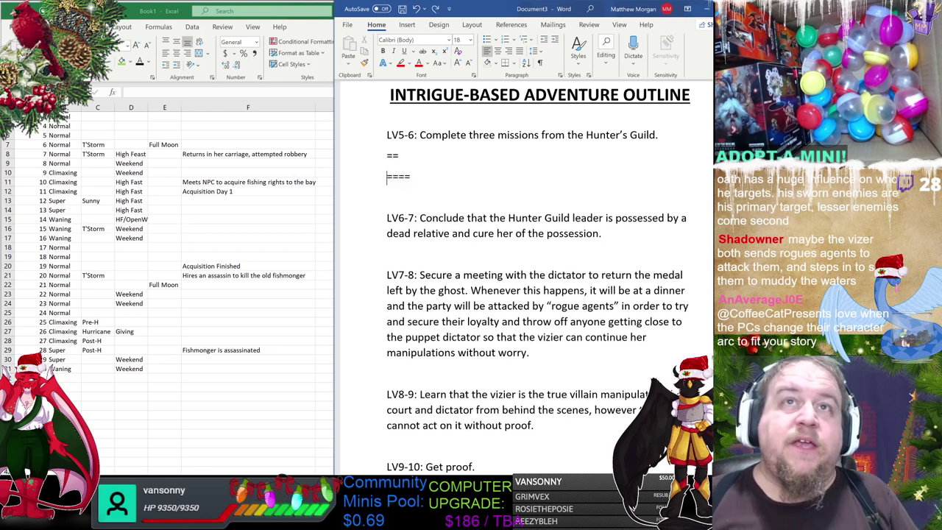
{"action": "key", "text": "ctrl+z"}
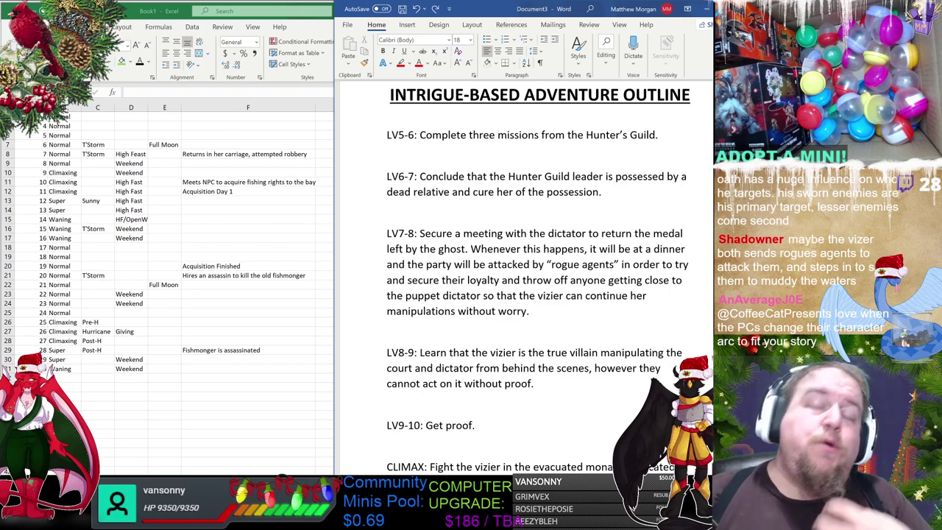
{"action": "scroll", "coordinate": [503, 262], "scroll_direction": "down", "scroll_amount": 1}
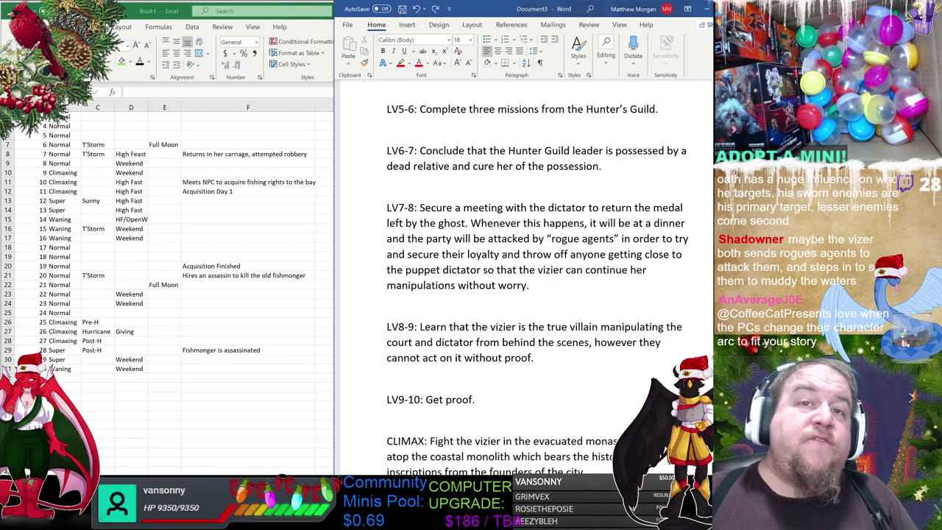
Select the LV9-10 line, then bring the Excel calendar forward and select notes from row 12 down.
{"action": "triple_click", "coordinate": [430, 400]}
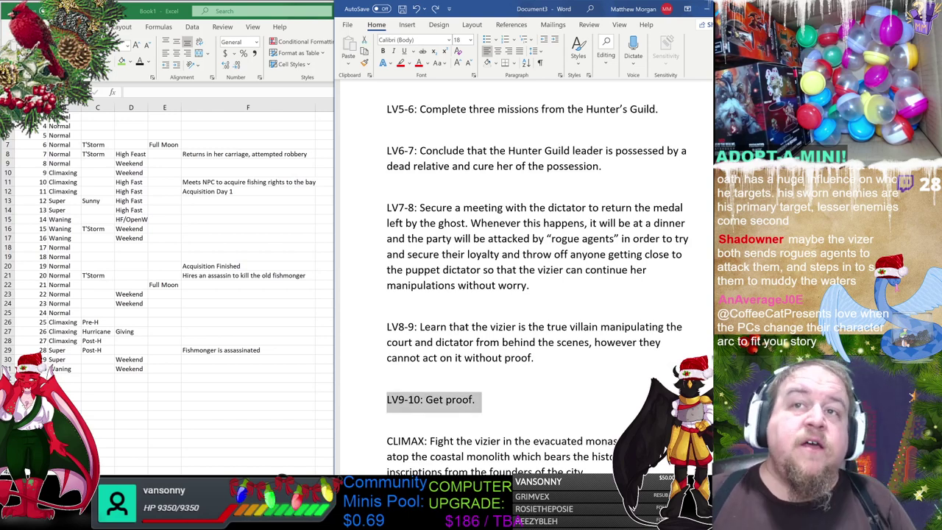
{"action": "left_click", "coordinate": [431, 399]}
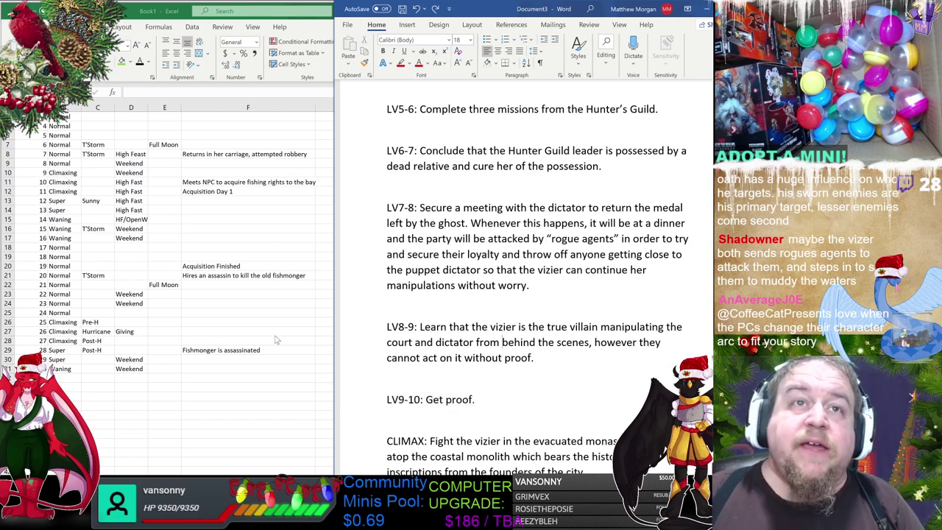
{"action": "left_click", "coordinate": [322, 294]}
{"action": "left_click_drag", "start_coordinate": [264, 190], "coordinate": [381, 373]}
{"action": "left_click", "coordinate": [327, 152]}
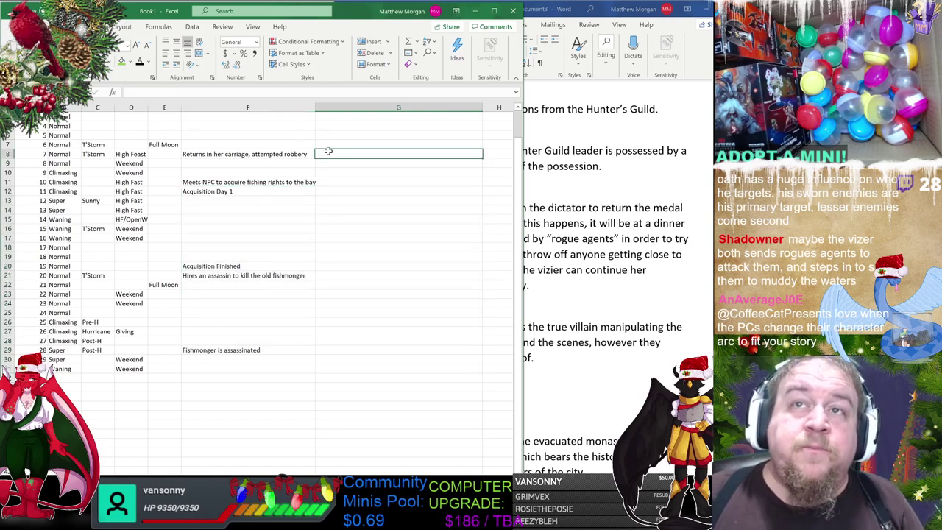
Select the carriage robbery note and the VILLAIN column, then return to the top and pick cell G19.
{"action": "left_click_drag", "start_coordinate": [271, 135], "coordinate": [272, 164]}
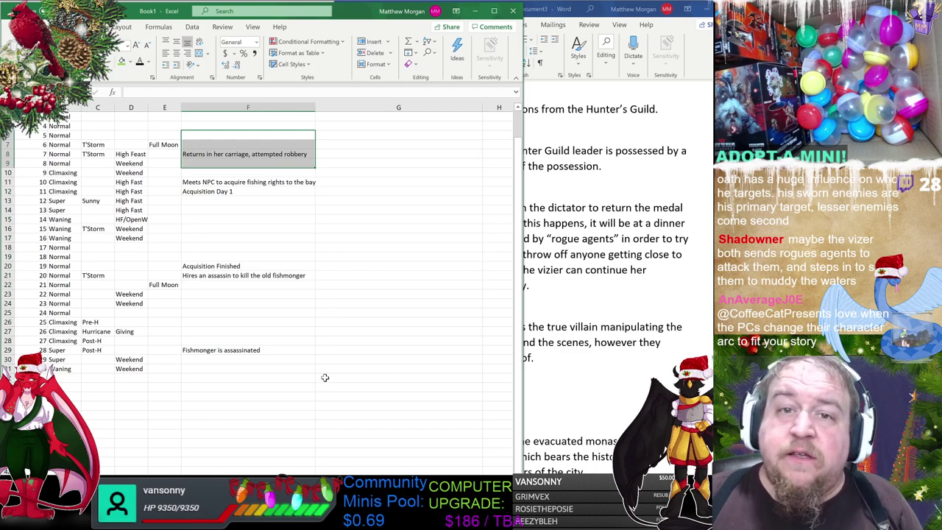
{"action": "scroll", "coordinate": [294, 368], "scroll_direction": "down", "scroll_amount": 8}
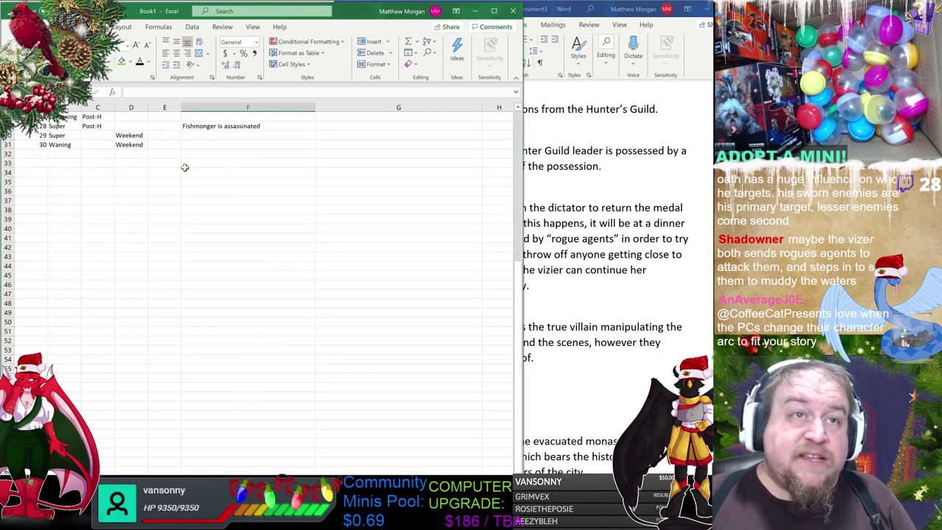
{"action": "scroll", "coordinate": [294, 294], "scroll_direction": "up", "scroll_amount": 9}
{"action": "left_click", "coordinate": [280, 256]}
{"action": "left_click_drag", "start_coordinate": [271, 118], "coordinate": [277, 376]}
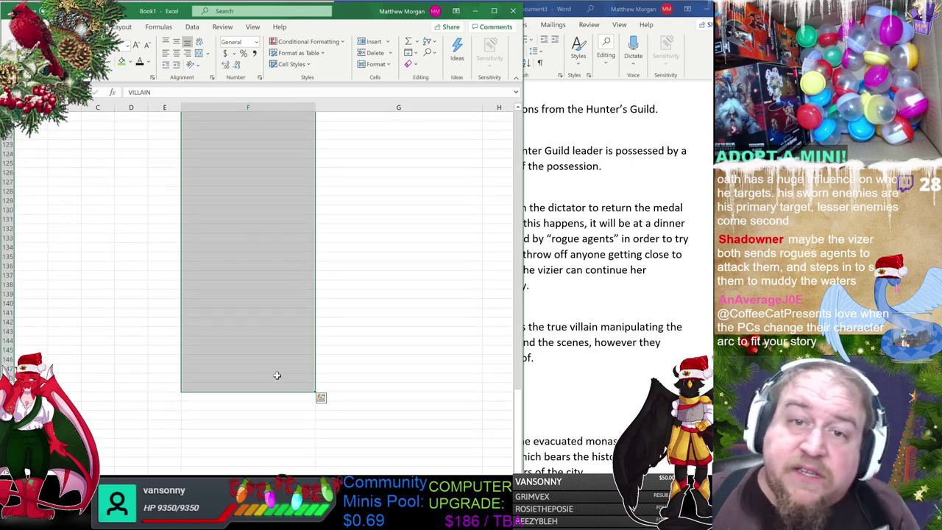
{"action": "left_click", "coordinate": [248, 219]}
{"action": "scroll", "coordinate": [316, 353], "scroll_direction": "up", "scroll_amount": 20}
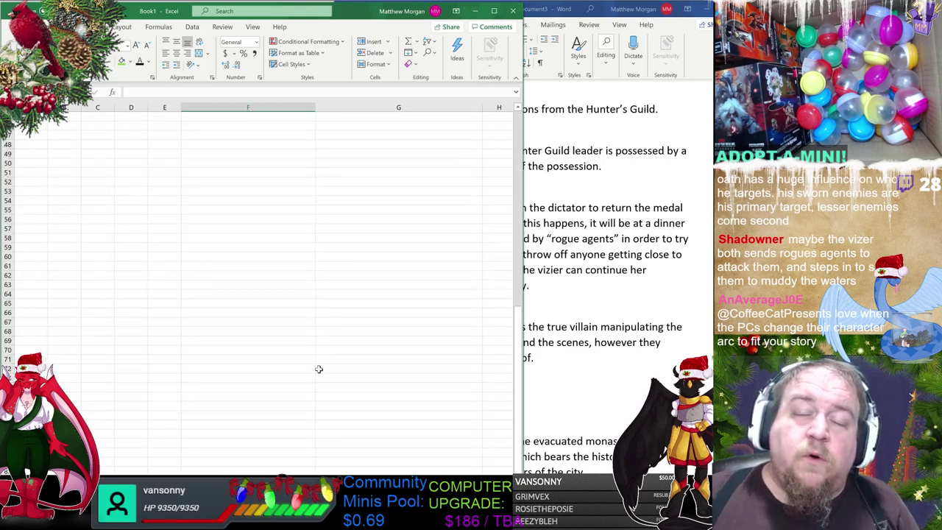
{"action": "scroll", "coordinate": [319, 368], "scroll_direction": "up", "scroll_amount": 16}
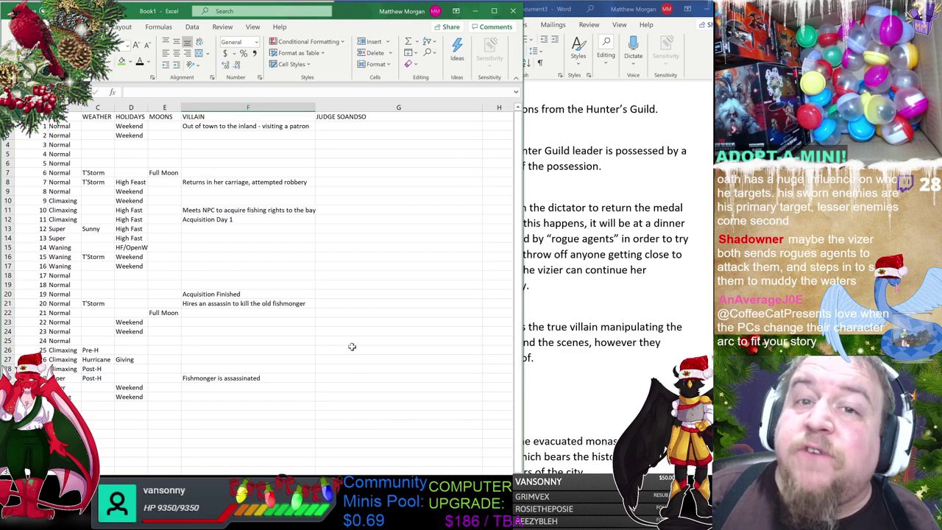
{"action": "left_click", "coordinate": [357, 287]}
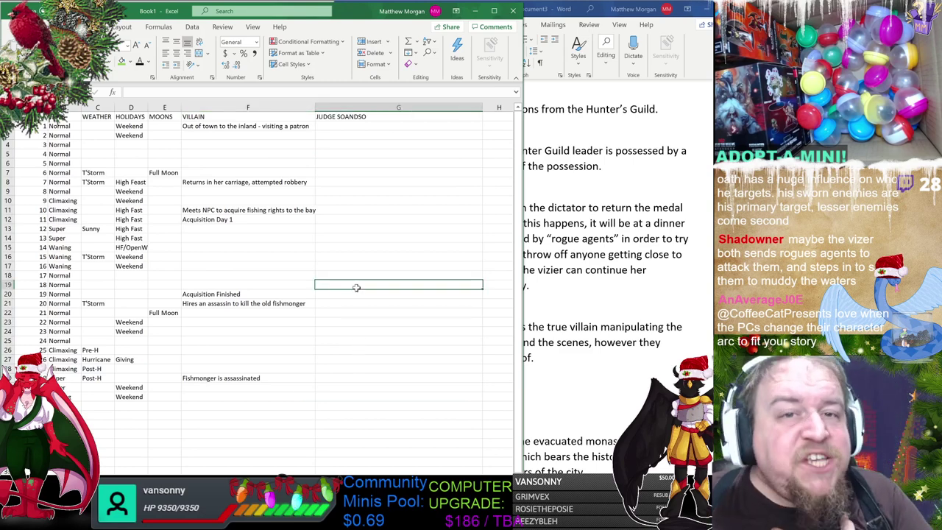
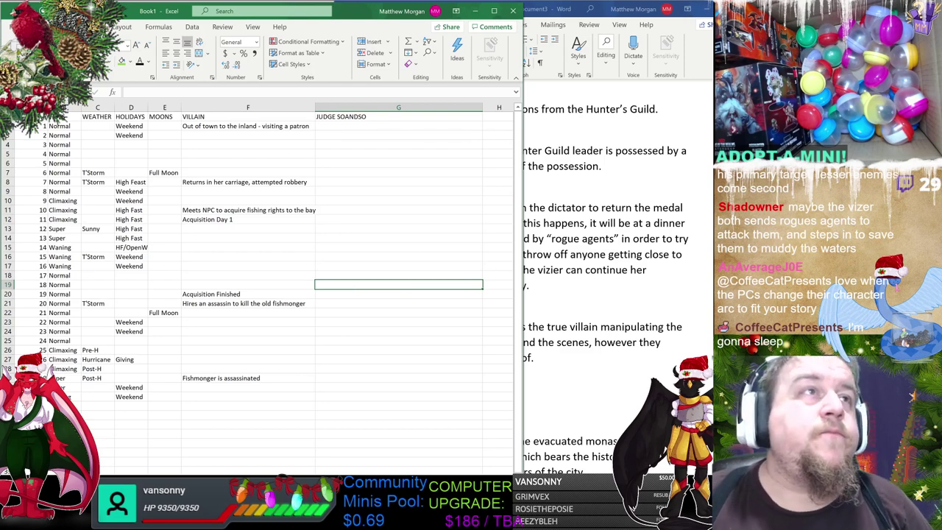
Jump to the top of the Excel campaign timeline sheet with Ctrl+Home.
{"action": "key", "text": "ctrl+Home"}
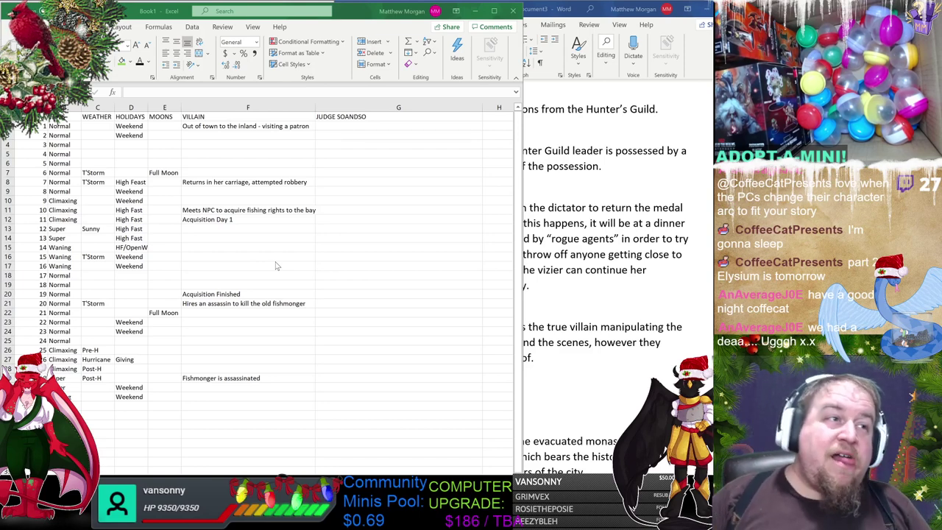
{"action": "key", "text": "alt+Tab"}
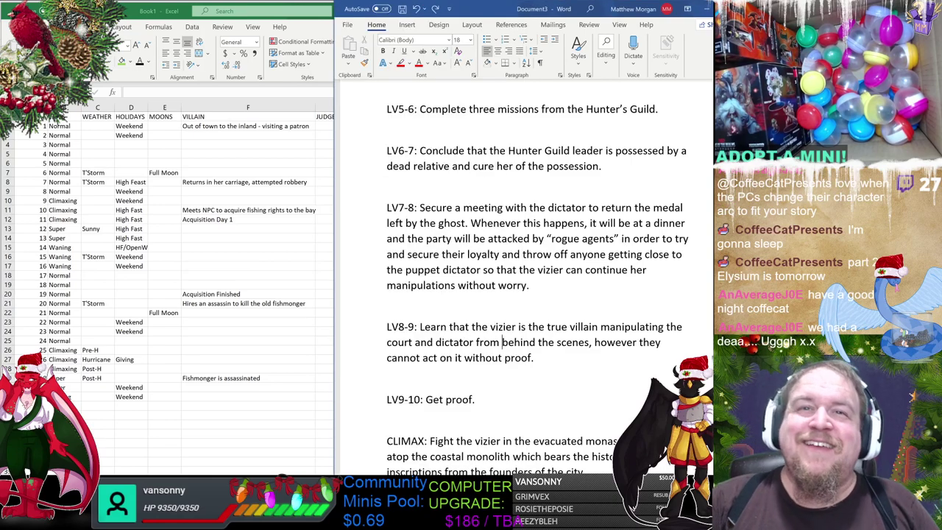
{"action": "scroll", "coordinate": [537, 280], "scroll_direction": "up", "scroll_amount": 1}
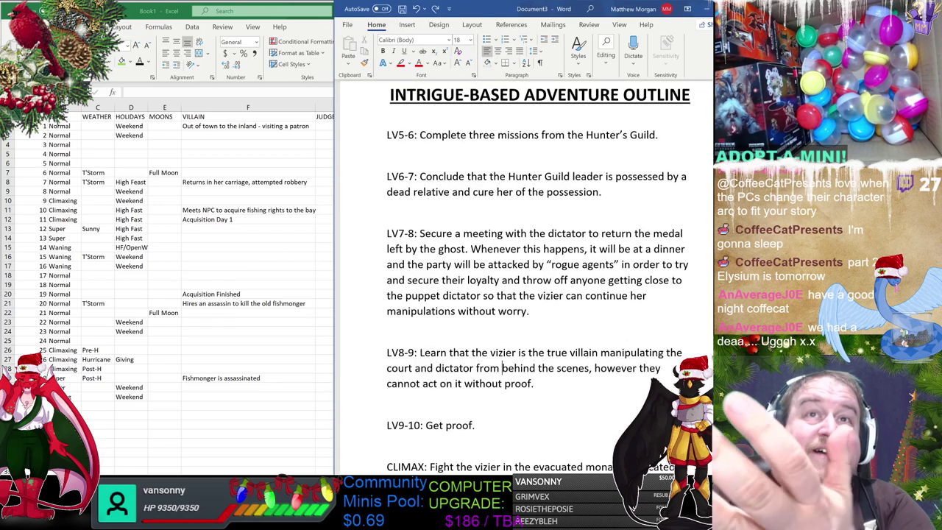
{"action": "left_click_drag", "start_coordinate": [419, 135], "coordinate": [611, 467]}
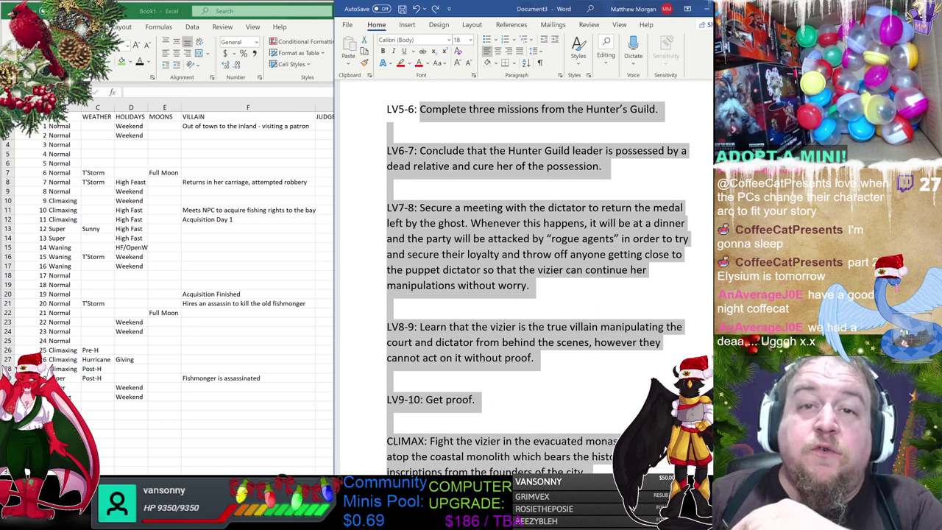
{"action": "key", "text": "alt+Tab"}
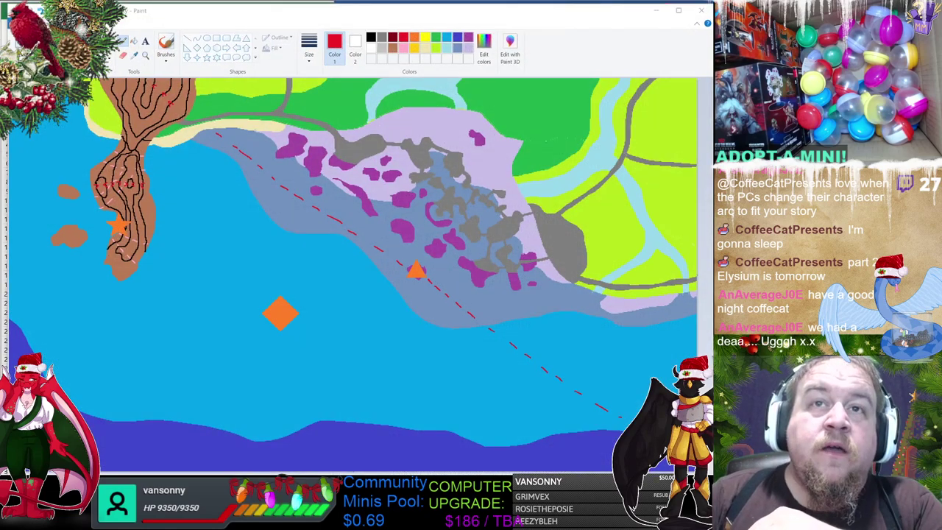
{"action": "key", "text": "alt+Tab"}
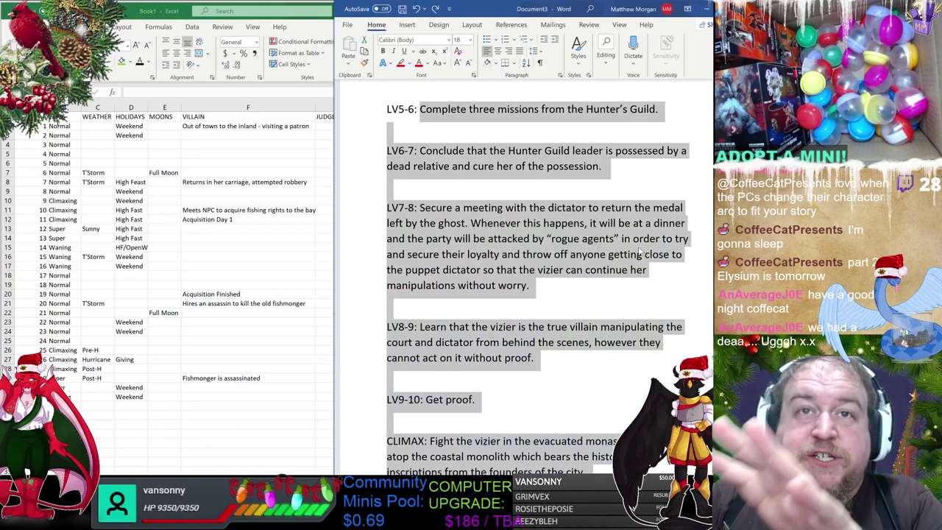
{"action": "left_click", "coordinate": [620, 175]}
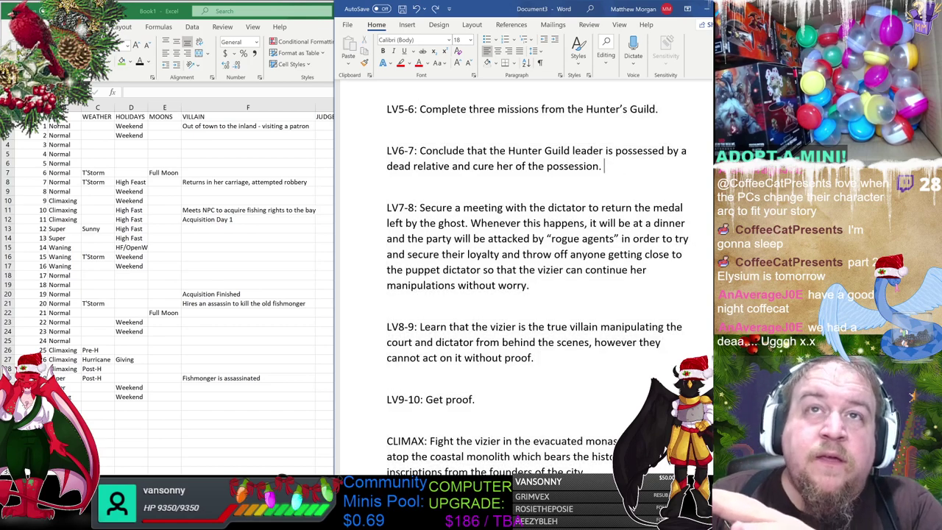
{"action": "scroll", "coordinate": [619, 175], "scroll_direction": "up", "scroll_amount": 1}
{"action": "left_click_drag", "start_coordinate": [388, 135], "coordinate": [657, 135]}
{"action": "left_click_drag", "start_coordinate": [387, 177], "coordinate": [602, 192]}
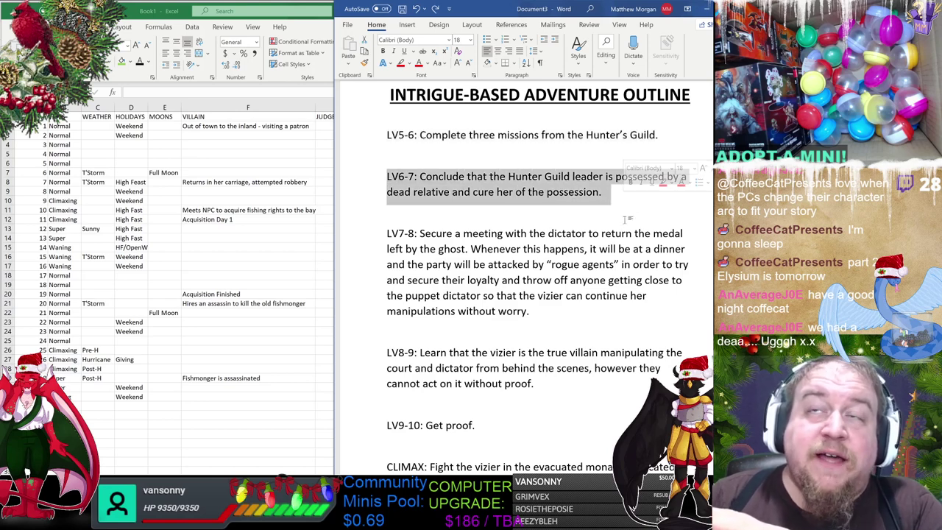
{"action": "left_click", "coordinate": [493, 249]}
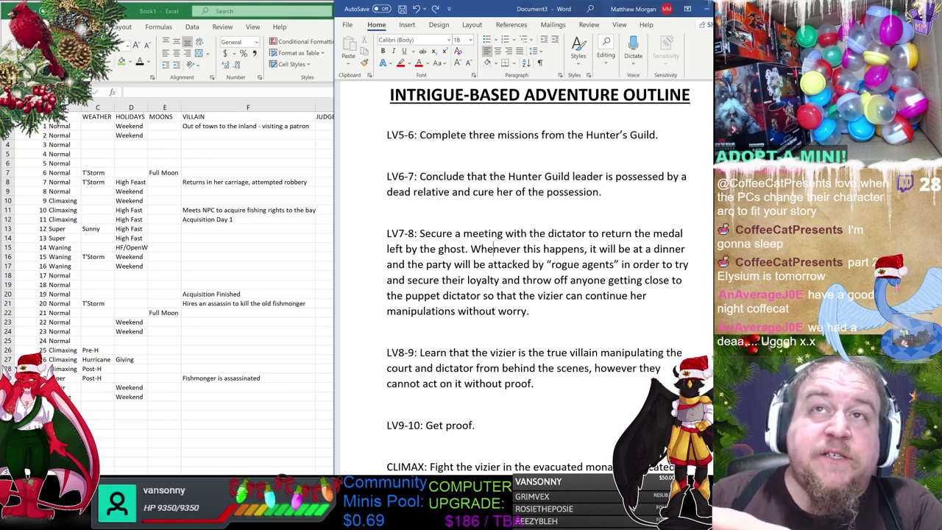
Type the notes 'Sub boss fight' and 'Four social interactions (successful NPC bonds)' under LV5-6.
{"action": "left_click", "coordinate": [480, 160]}
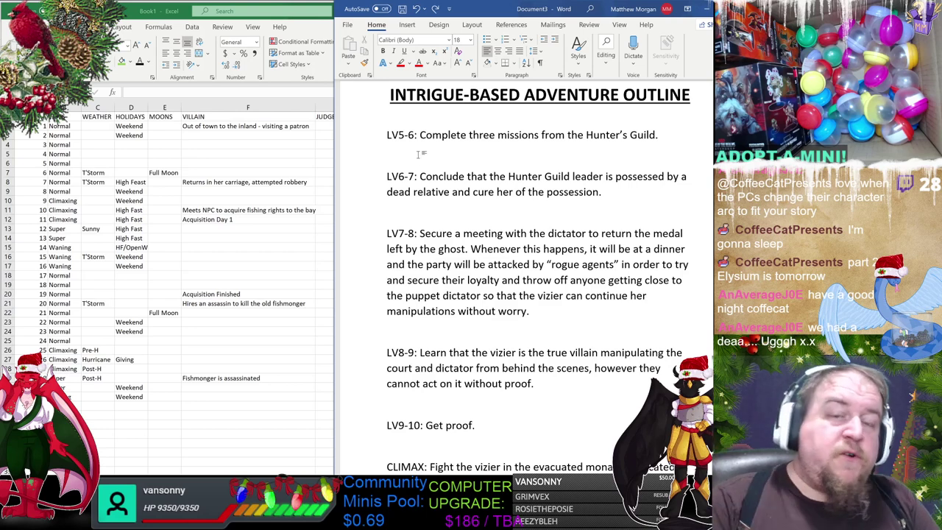
{"action": "type", "text": "s fight"}
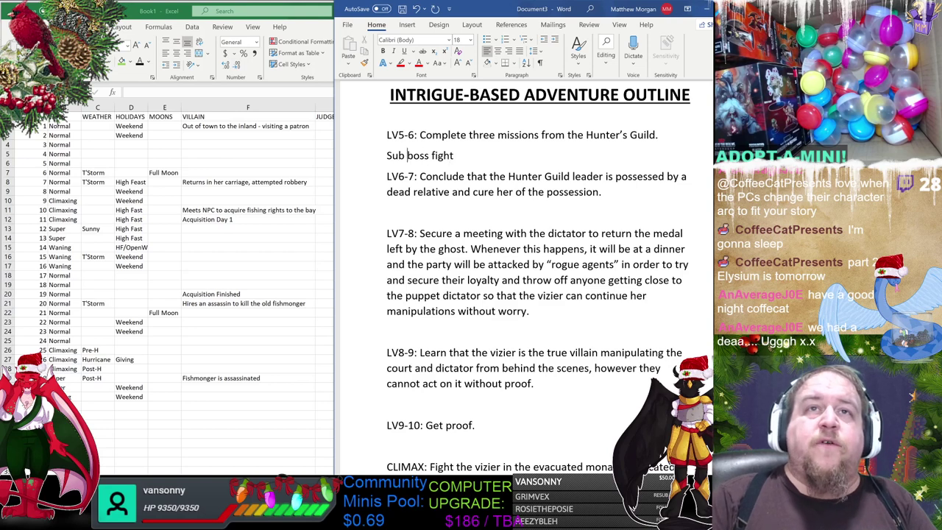
{"action": "left_click", "coordinate": [387, 155]}
{"action": "key", "text": "Return"}
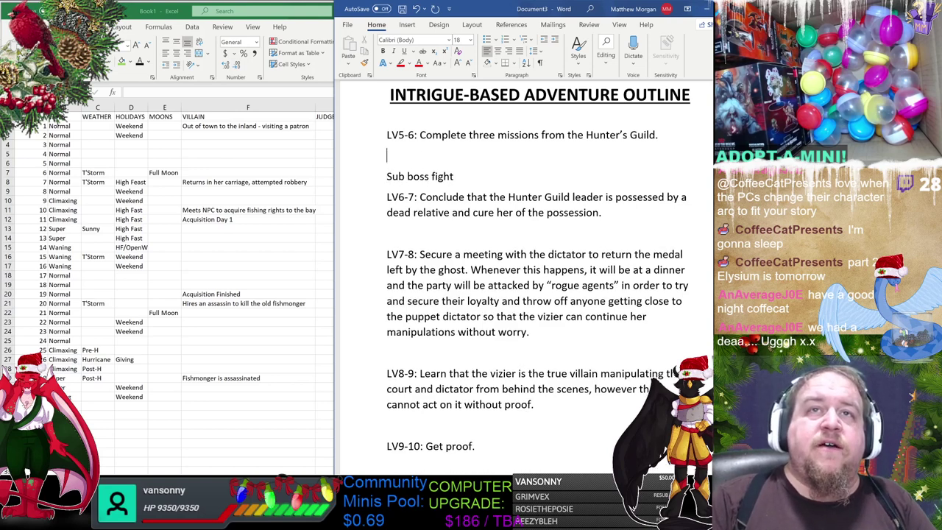
{"action": "key", "text": "Up"}
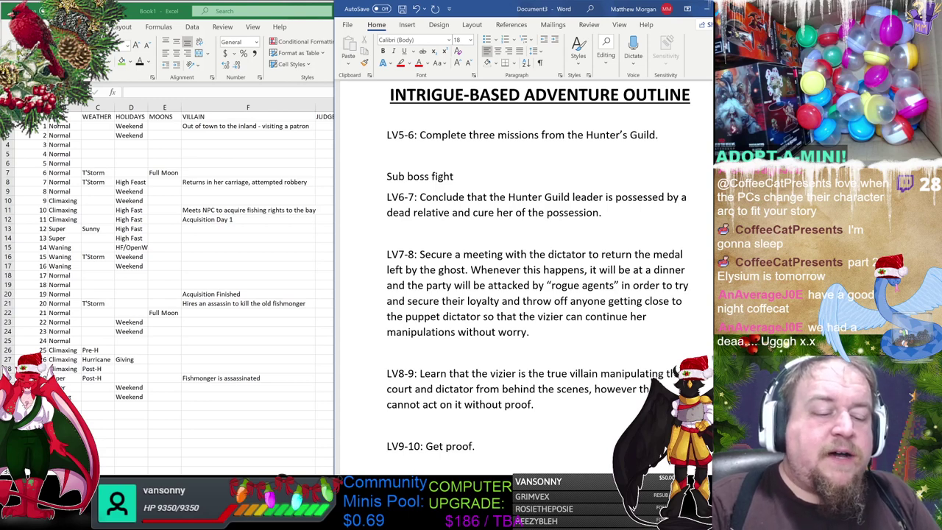
{"action": "type", "text": "Four soc"}
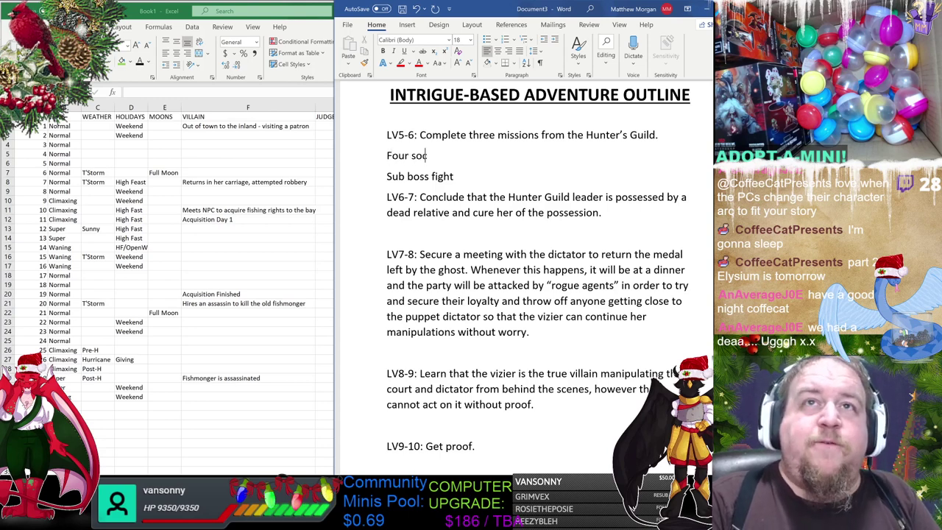
{"action": "type", "text": "ial interactions"}
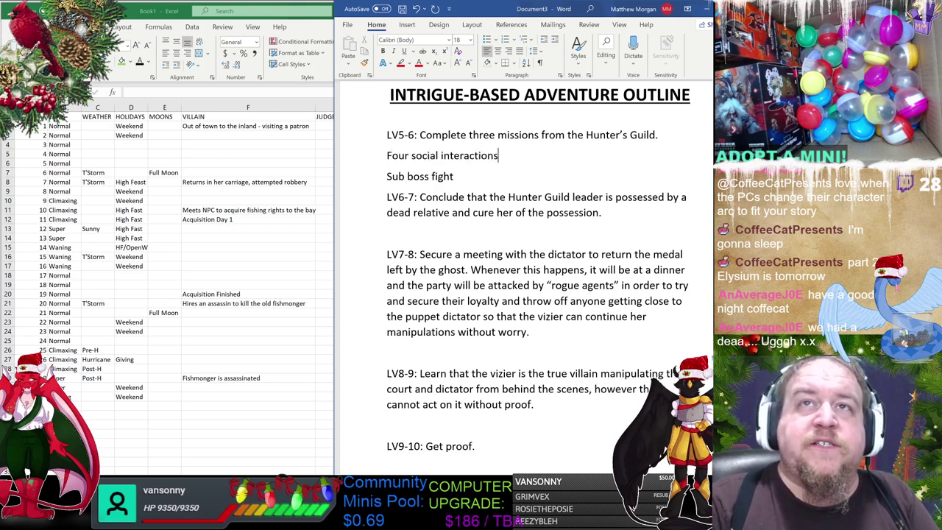
{"action": "type", "text": " ("}
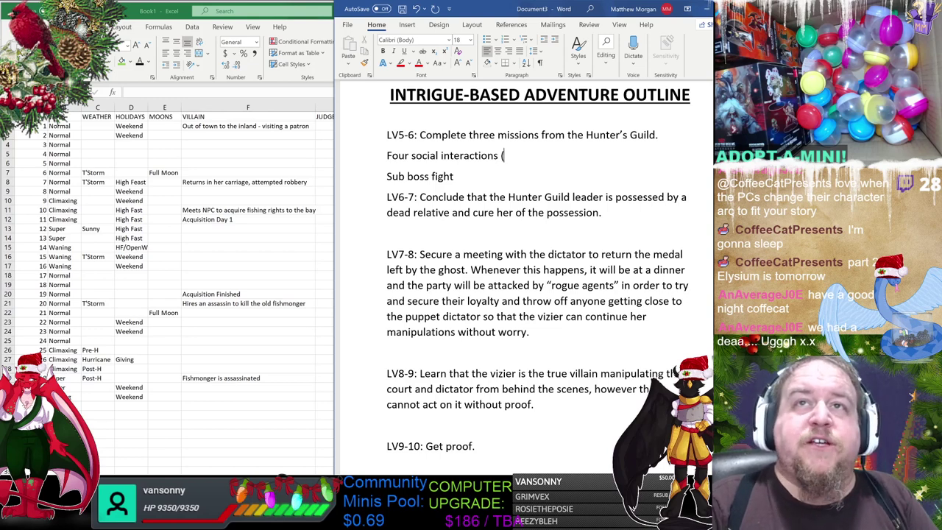
{"action": "type", "text": "successful NP"}
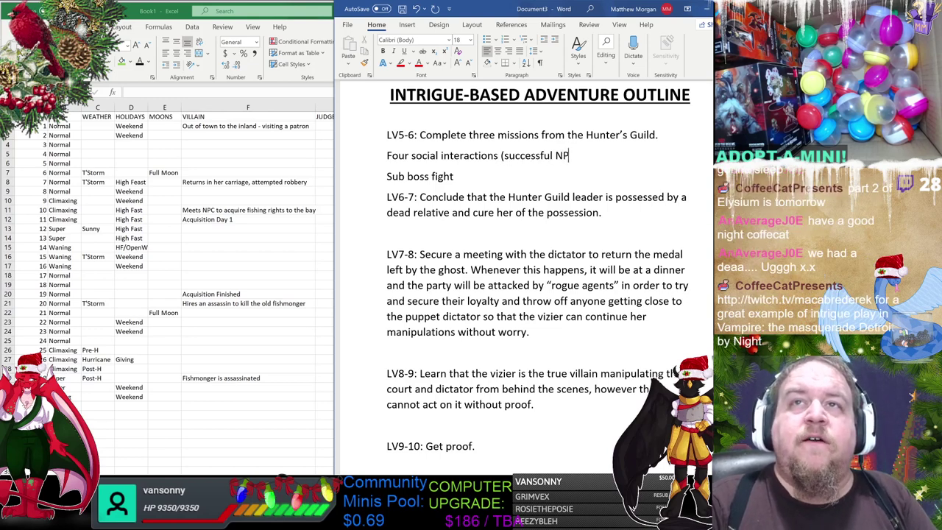
{"action": "type", "text": "C"}
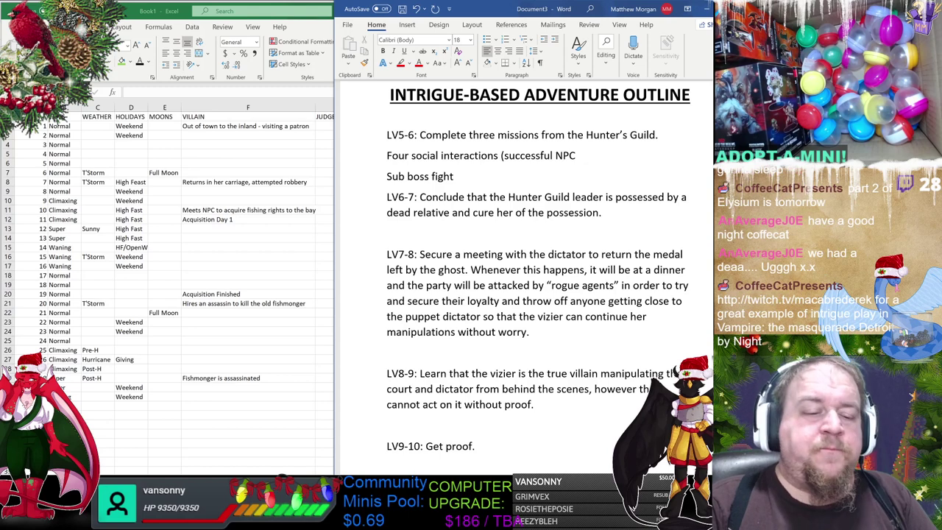
{"action": "type", "text": " bonds"}
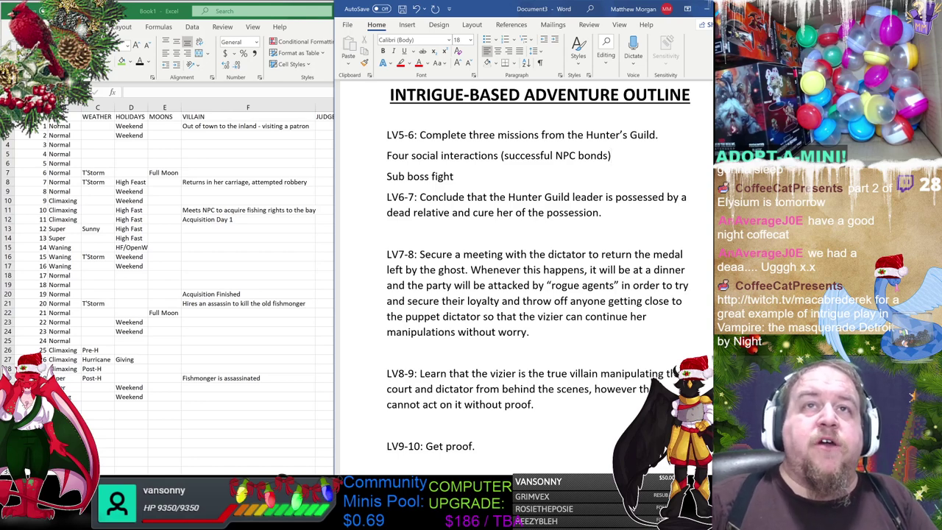
Remove the extra blank line under LV5-6 and select both note lines.
{"action": "key", "text": "Return"}
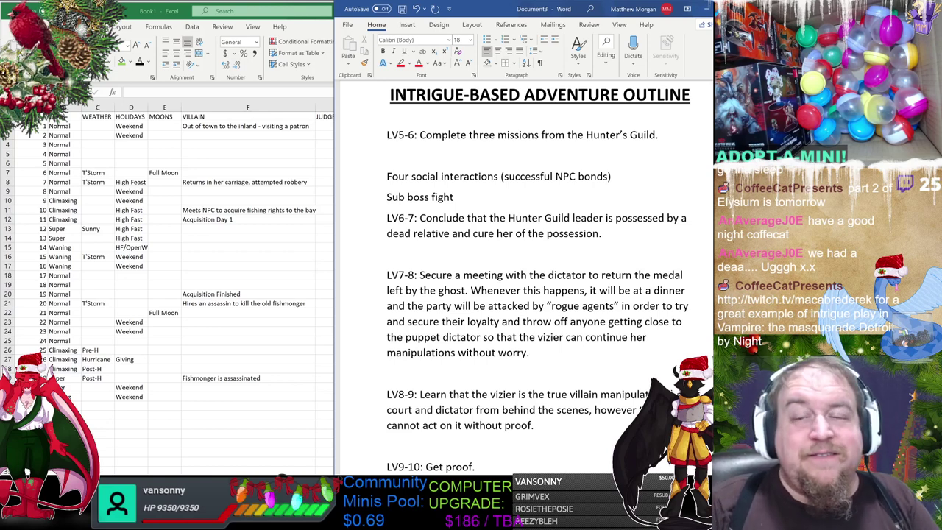
{"action": "key", "text": "Delete"}
{"action": "key", "text": "Delete"}
{"action": "key", "text": "Delete"}
{"action": "key", "text": "Delete"}
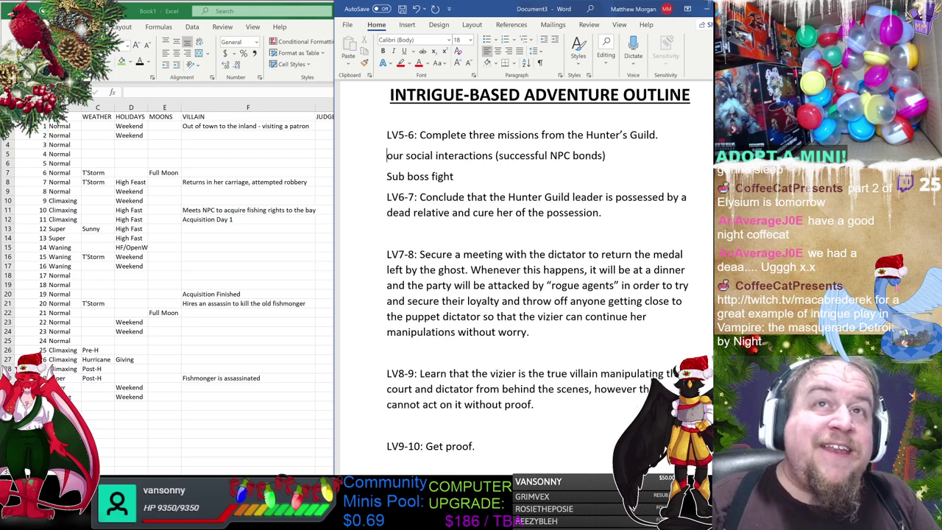
{"action": "key", "text": "shift+Down"}
{"action": "key", "text": "shift+Down"}
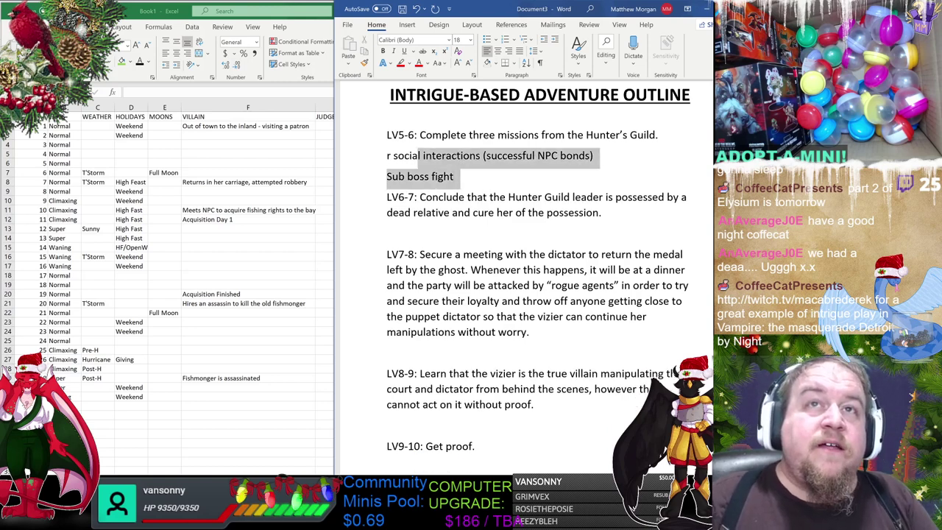
Delete the two drafted note lines, leaving an empty line above LV6-7.
{"action": "key", "text": "Delete"}
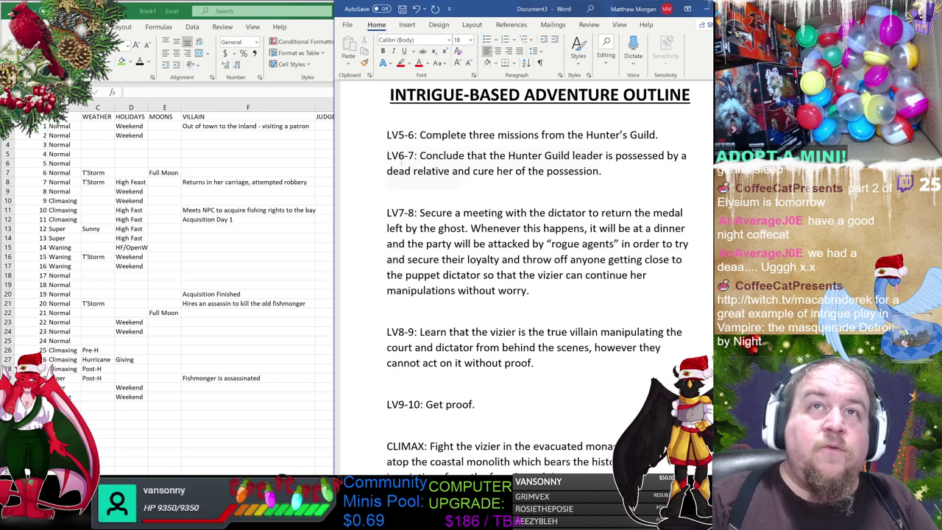
{"action": "key", "text": "Return"}
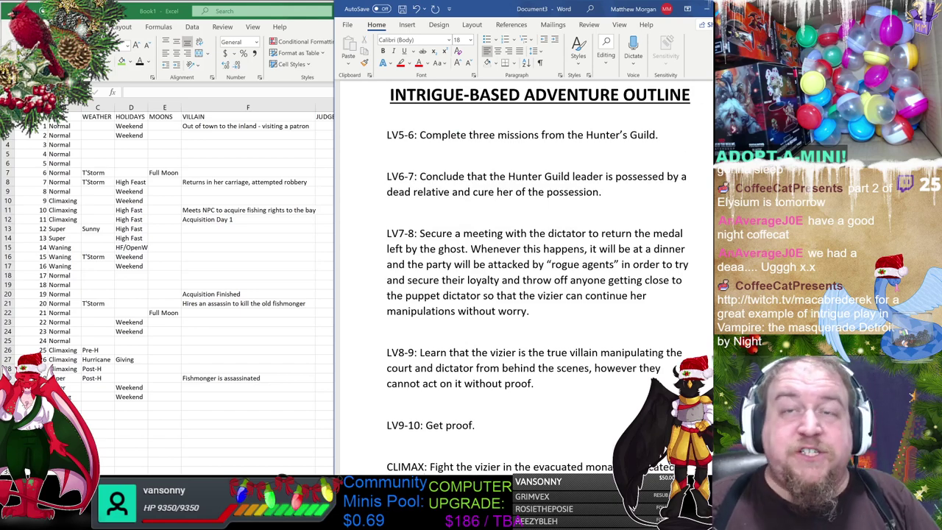
{"action": "scroll", "coordinate": [538, 294], "scroll_direction": "down", "scroll_amount": 1}
{"action": "scroll", "coordinate": [538, 295], "scroll_direction": "up", "scroll_amount": 1}
{"action": "scroll", "coordinate": [537, 295], "scroll_direction": "down", "scroll_amount": 1}
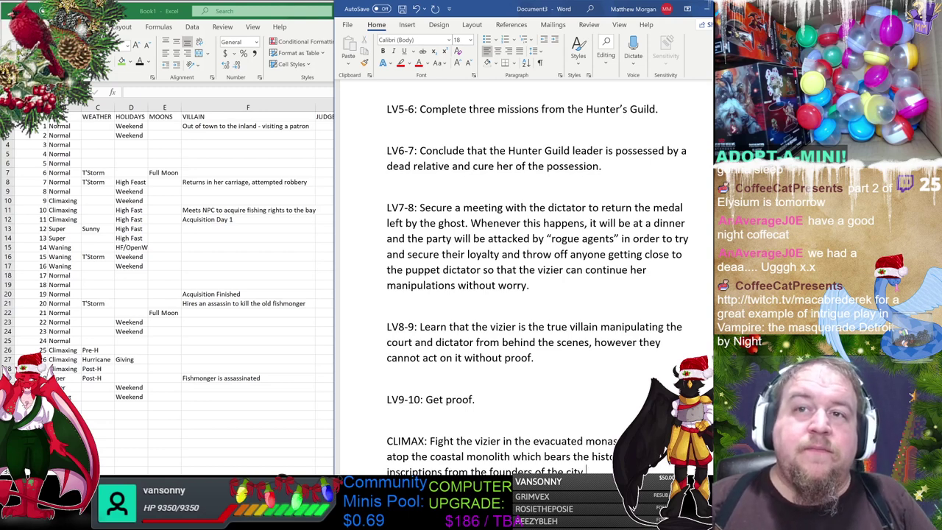
Add a 'THE MIDPOINT METHOD' heading line after the CLIMAX paragraph.
{"action": "key", "text": "Return"}
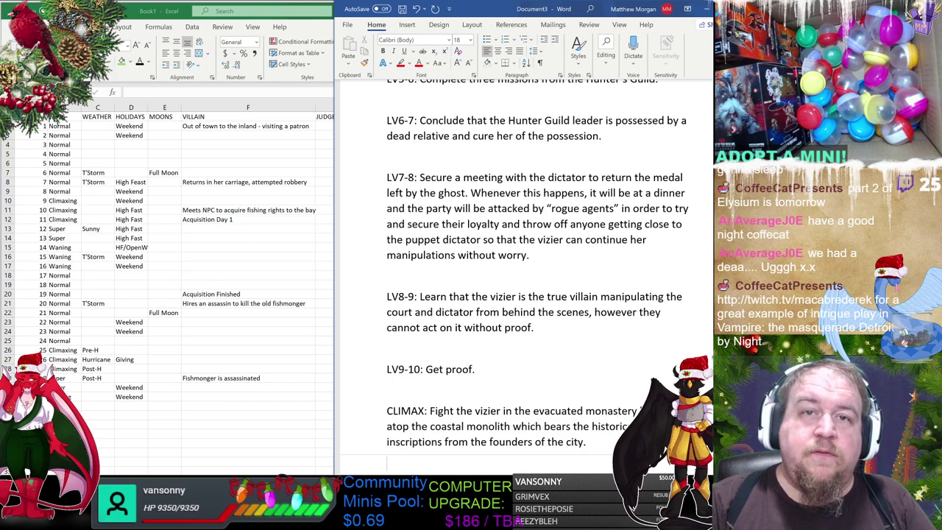
{"action": "scroll", "coordinate": [559, 399], "scroll_direction": "down", "scroll_amount": 5}
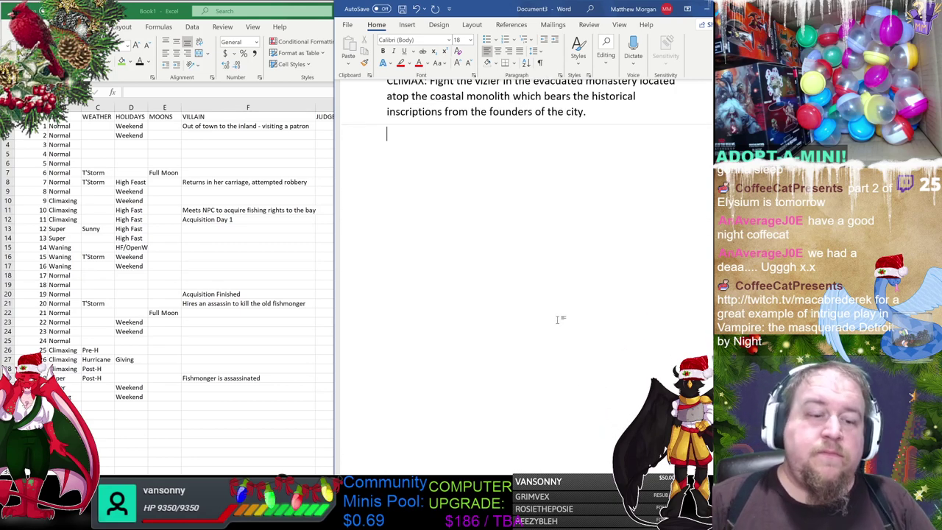
{"action": "type", "text": "THE MIDPOINT METHOD"}
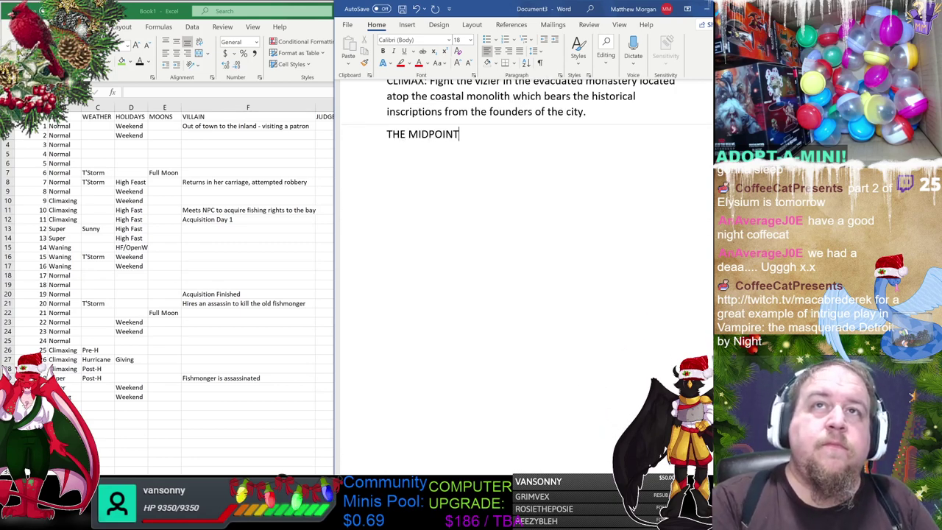
{"action": "key", "text": "Return"}
{"action": "key", "text": "Return"}
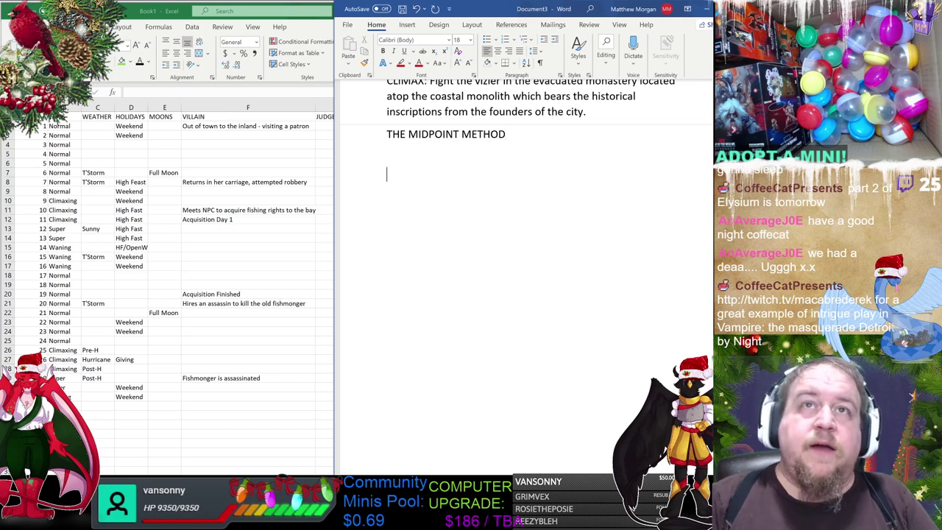
{"action": "key", "text": "Up"}
{"action": "key", "text": "Up"}
Format THE MIDPOINT METHOD heading as centered, bold, size 28.
{"action": "key", "text": "ctrl+shift+Right"}
{"action": "key", "text": "ctrl+shift+Right"}
{"action": "key", "text": "ctrl+shift+Right"}
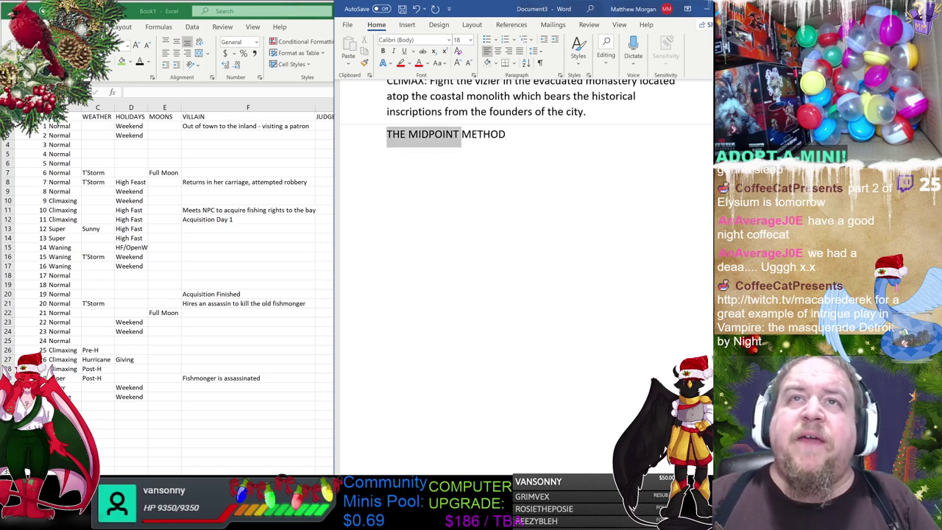
{"action": "left_click", "coordinate": [497, 50]}
{"action": "left_click", "coordinate": [383, 51]}
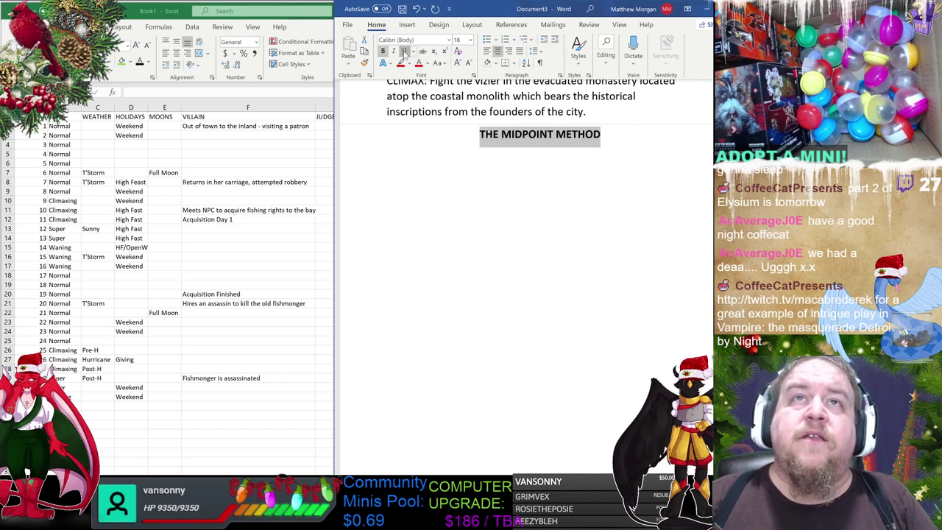
{"action": "left_click", "coordinate": [471, 42]}
{"action": "left_click", "coordinate": [463, 195]}
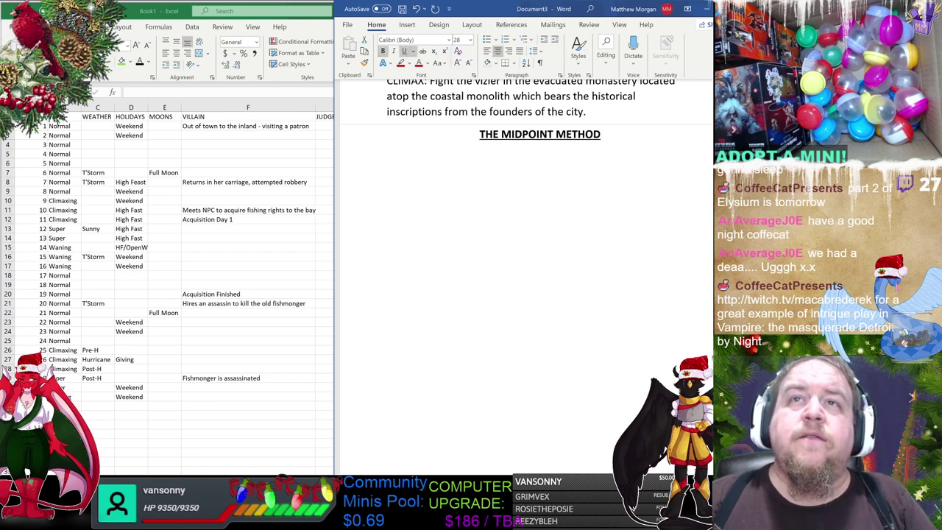
{"action": "key", "text": "Down"}
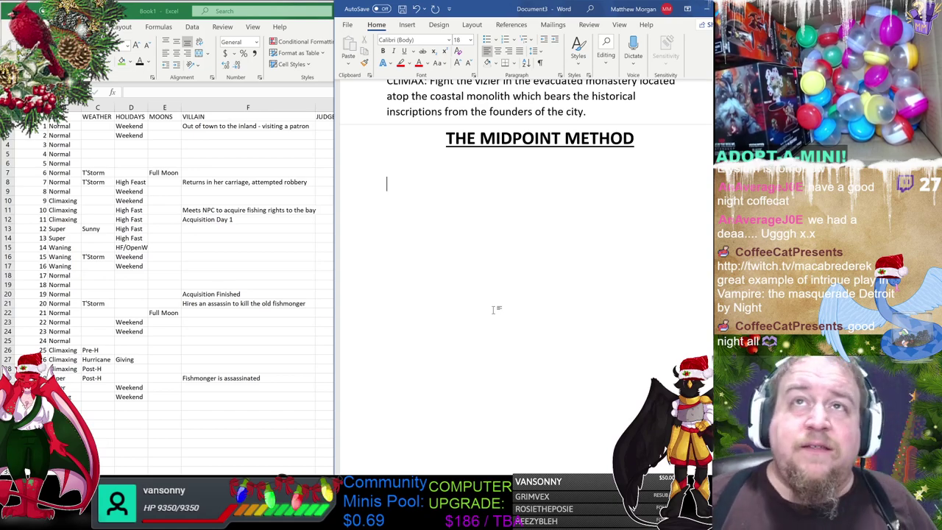
Type 'OPENING:' and 'CLIMAX: Big fight atop the monastery monolith IN A STORM!' on separate lines.
{"action": "scroll", "coordinate": [493, 309], "scroll_direction": "up", "scroll_amount": 8}
{"action": "scroll", "coordinate": [494, 309], "scroll_direction": "down", "scroll_amount": 6}
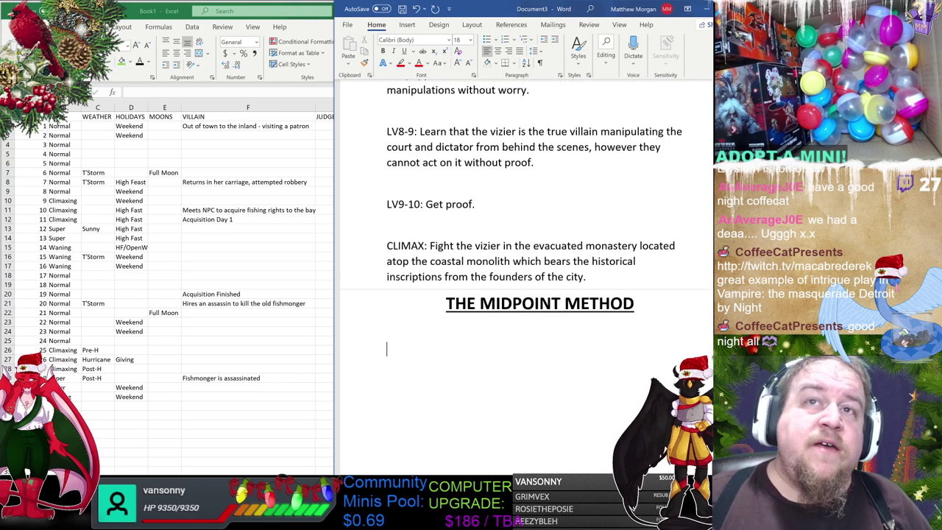
{"action": "scroll", "coordinate": [545, 343], "scroll_direction": "down", "scroll_amount": 4}
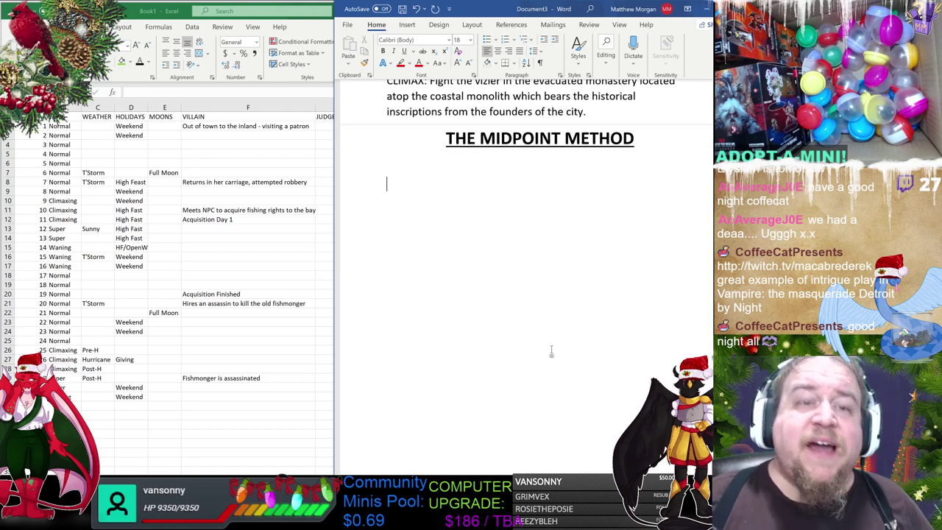
{"action": "type", "text": "p"}
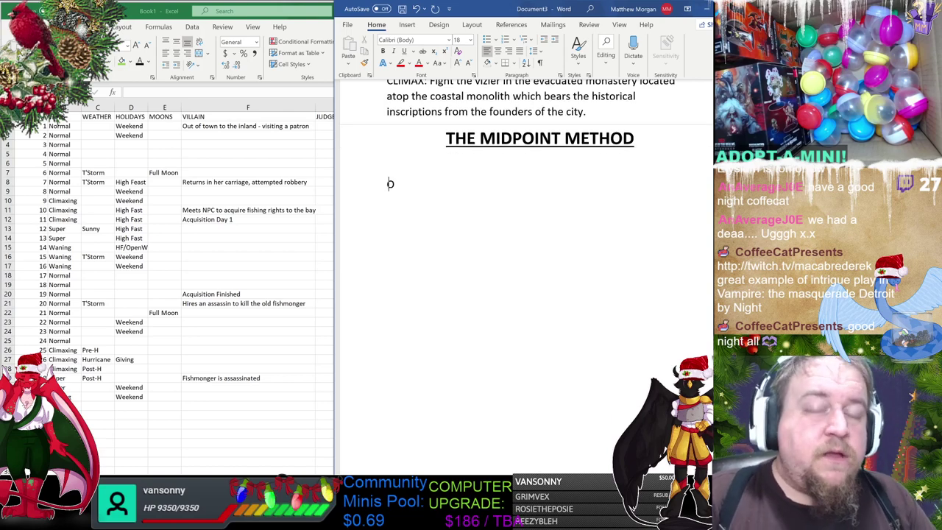
{"action": "key", "text": "BackSpace"}
{"action": "type", "text": "OPENING:"}
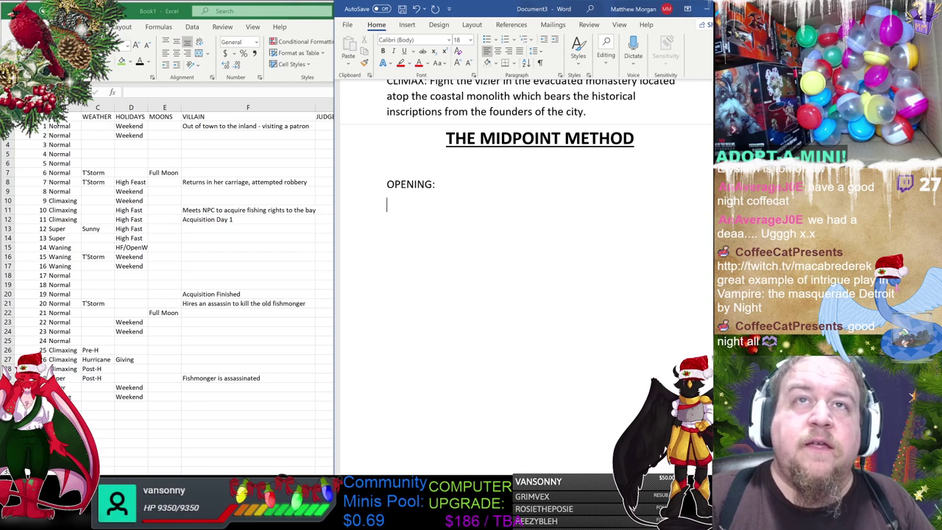
{"action": "key", "text": "Return"}
{"action": "type", "text": "CLIMAX"}
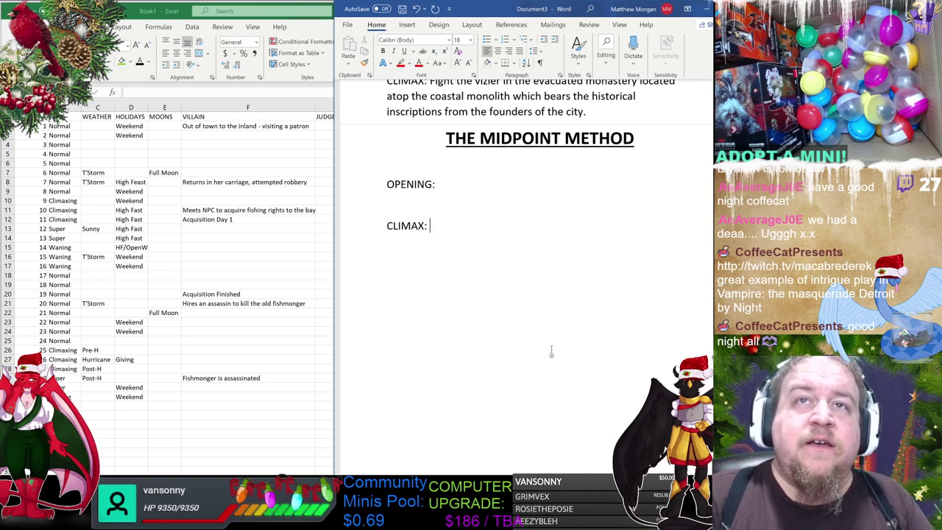
{"action": "type", "text": ": Big fight"}
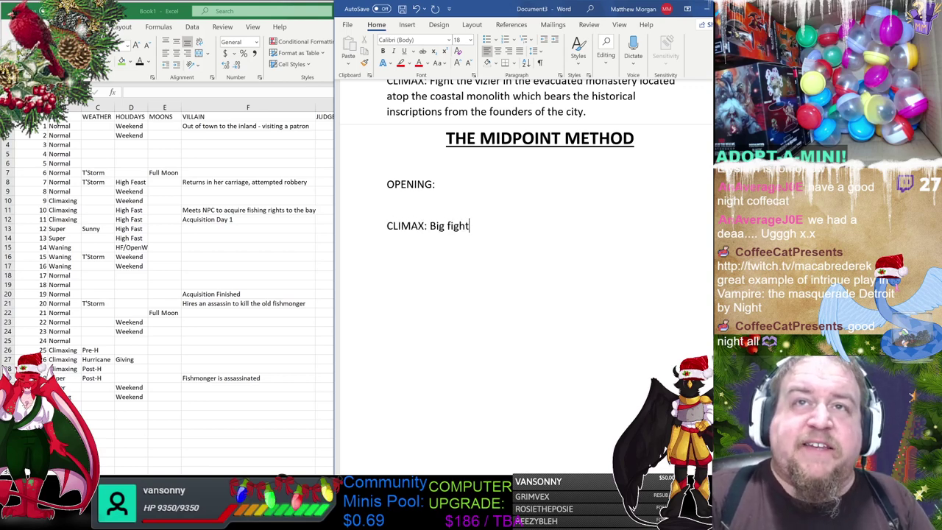
{"action": "type", "text": " atop"}
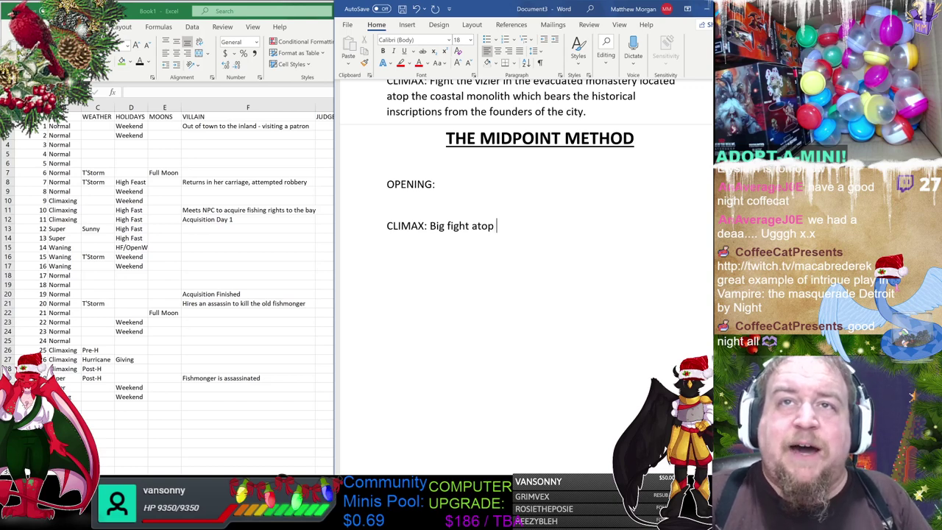
{"action": "type", "text": " the"}
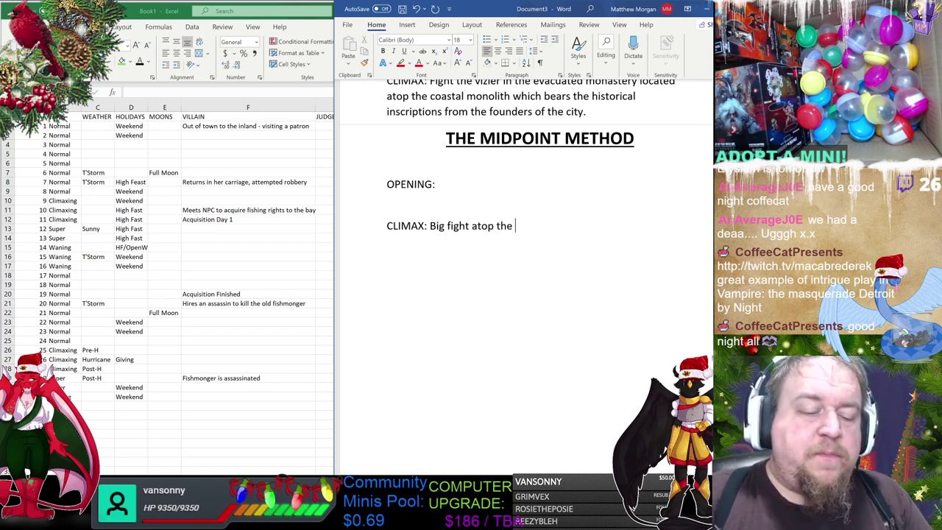
{"action": "type", "text": " mona"}
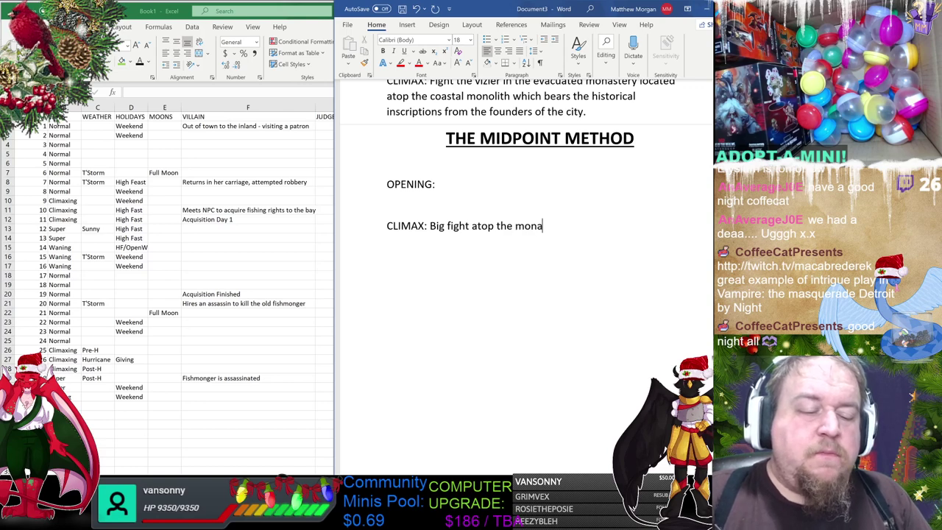
{"action": "type", "text": "stery monoli"}
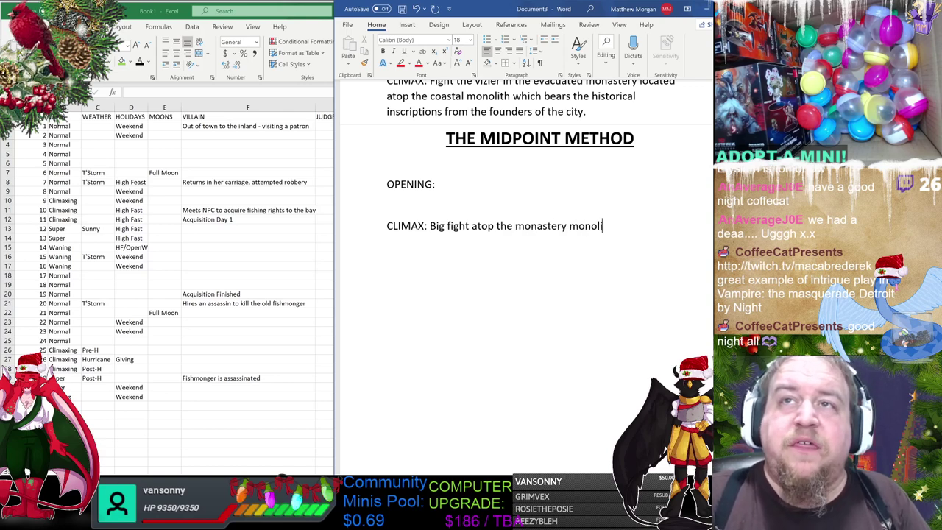
{"action": "type", "text": "th "}
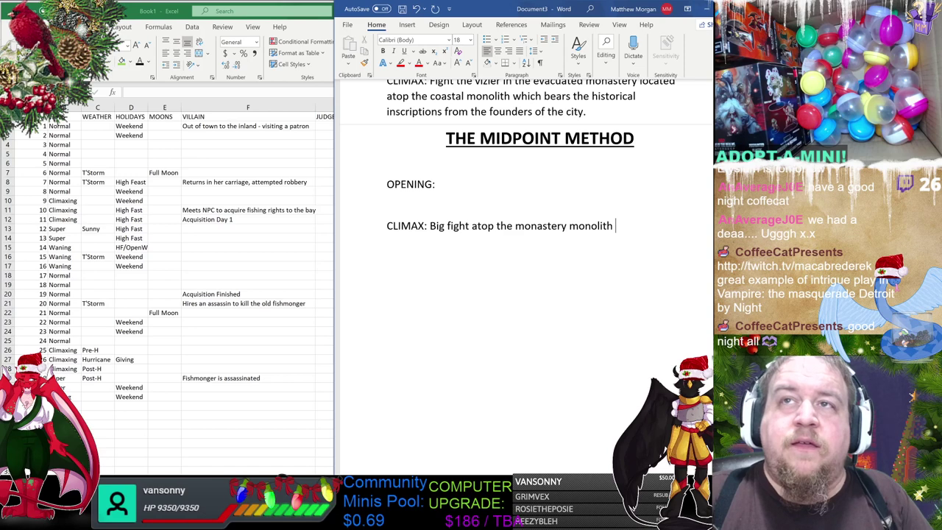
{"action": "type", "text": "IN A STORM!"}
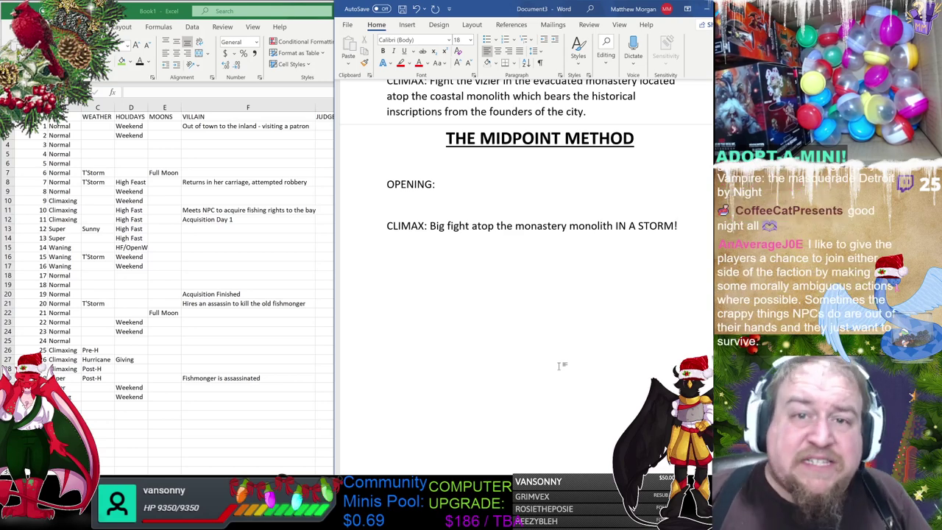
Write the OPENING paragraph about a cool coastal spring day and the leader's mission, ending 'but she trusts you.'.
{"action": "left_click", "coordinate": [456, 185]}
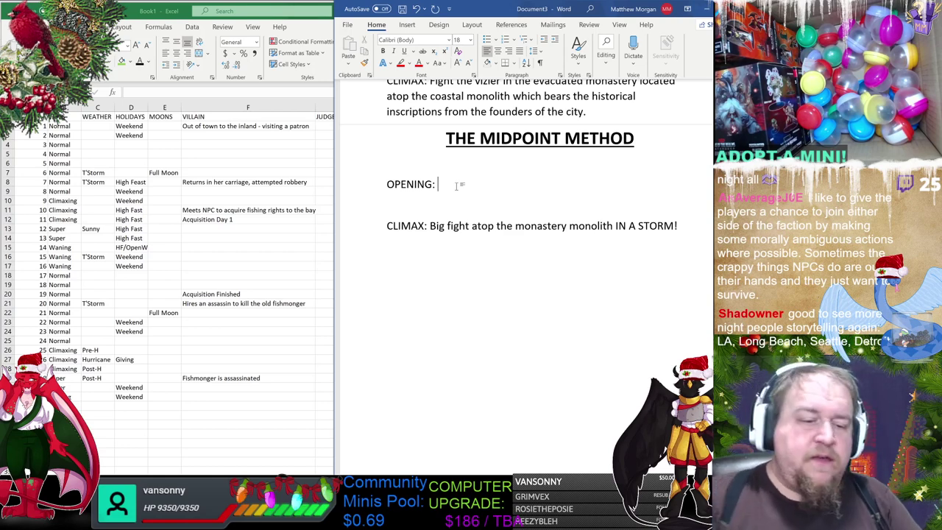
{"action": "type", "text": "It's a"}
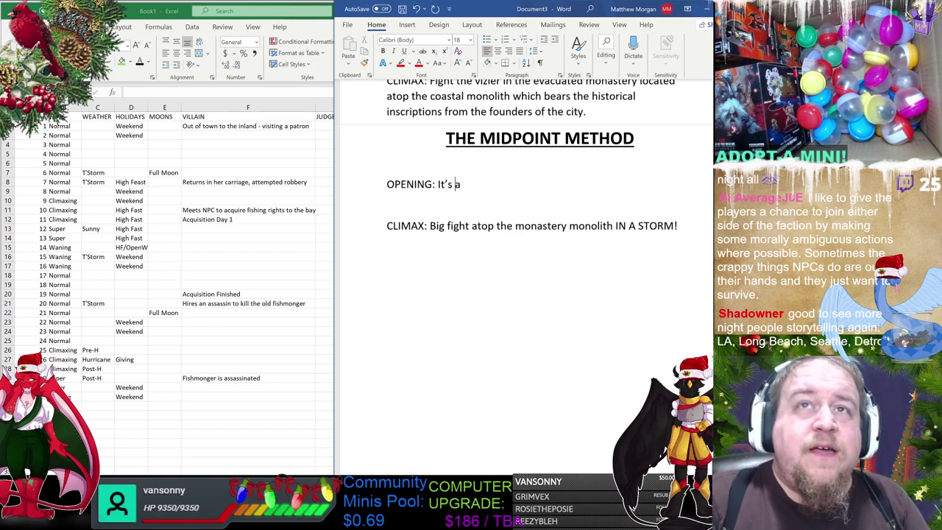
{"action": "type", "text": " cool "}
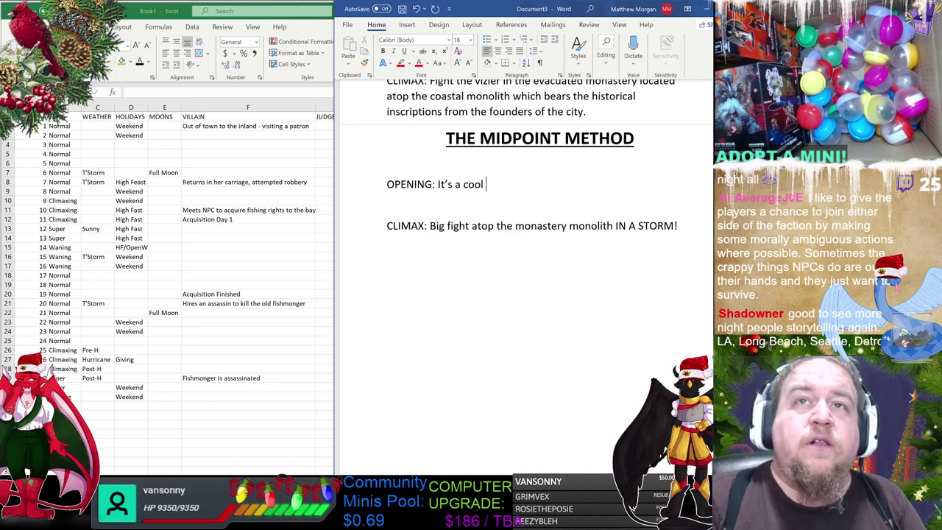
{"action": "type", "text": "coastal spring day"}
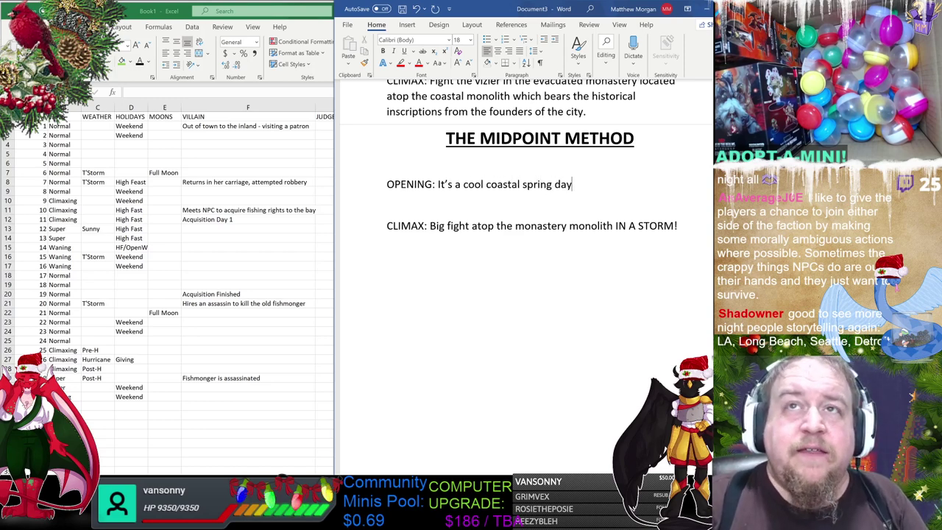
{"action": "type", "text": " with o"}
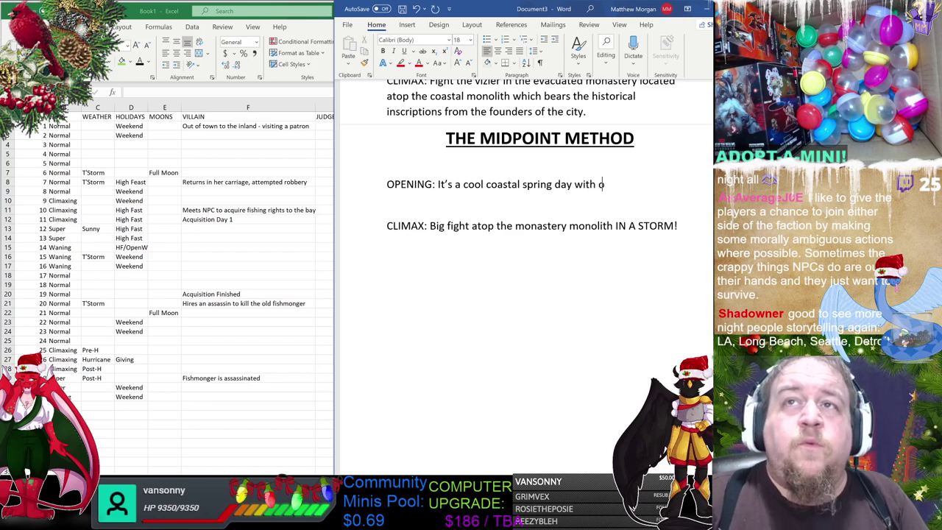
{"action": "type", "text": "nly a few clouds"}
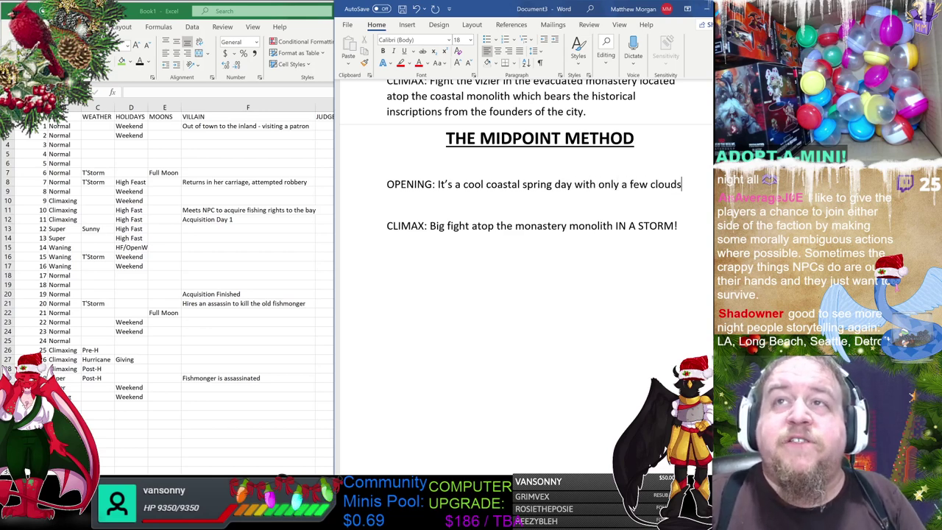
{"action": "type", "text": " hanging int"}
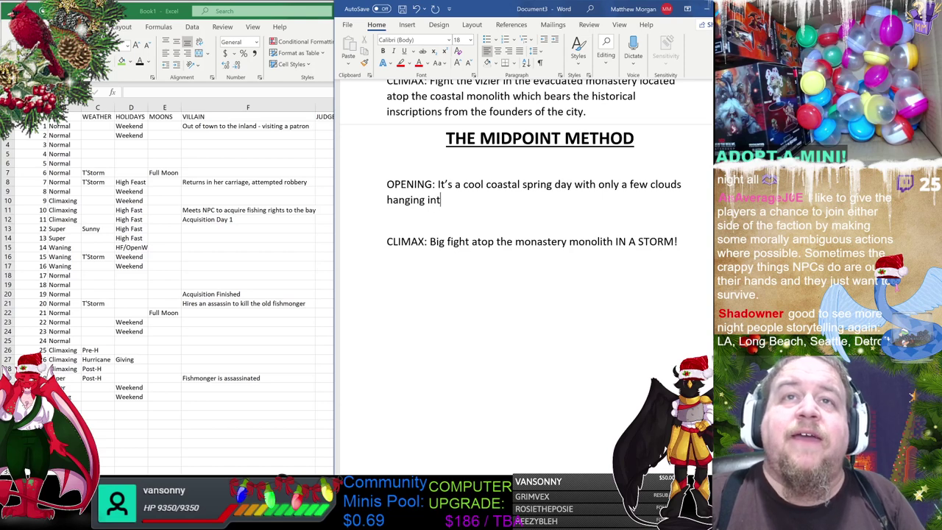
{"action": "type", "text": "he skies abo"}
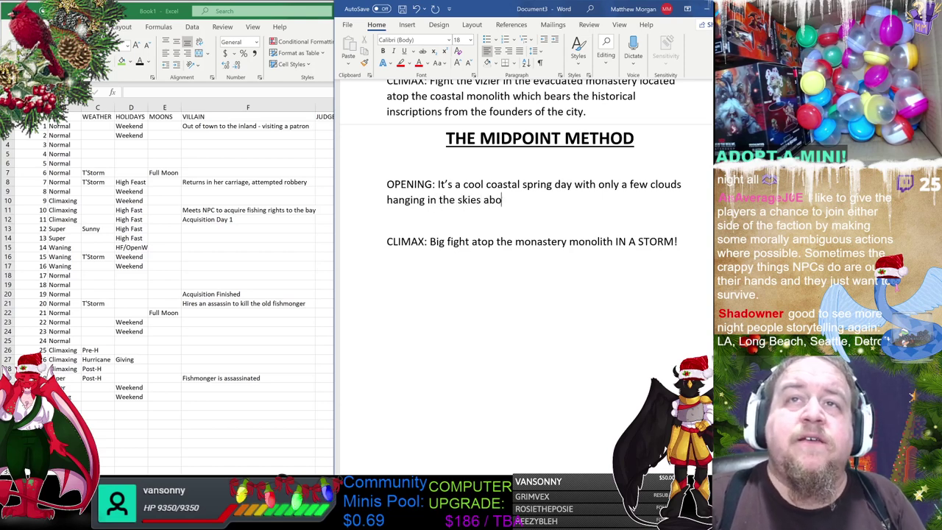
{"action": "type", "text": "ve the boa"}
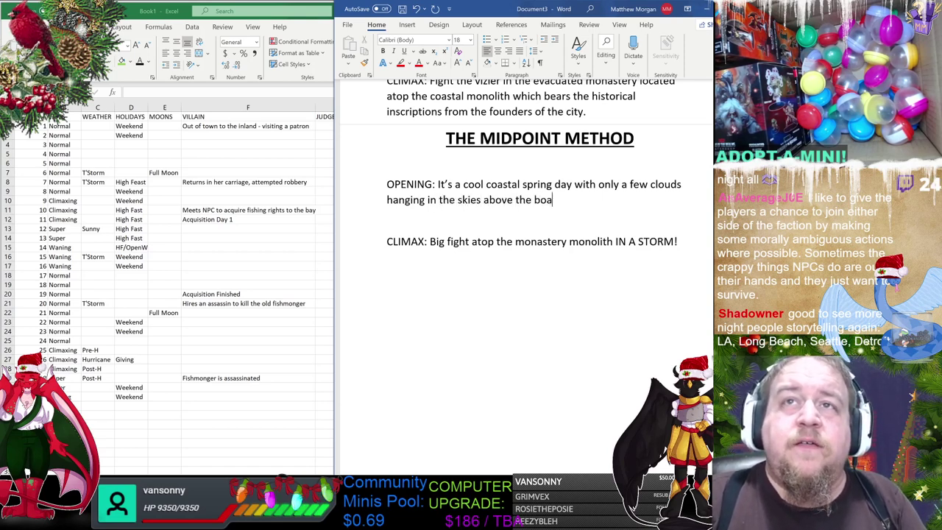
{"action": "type", "text": "ts in the bay. The"}
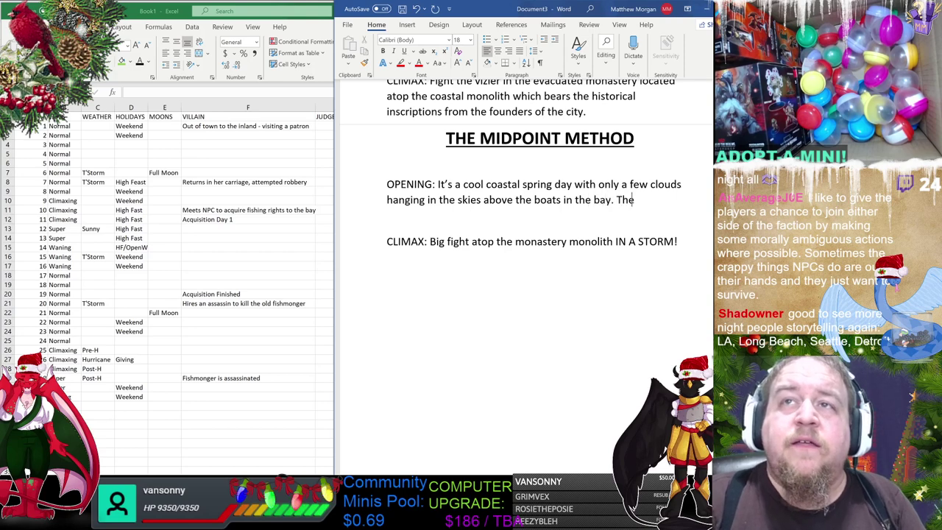
{"action": "type", "text": " tideis gently"}
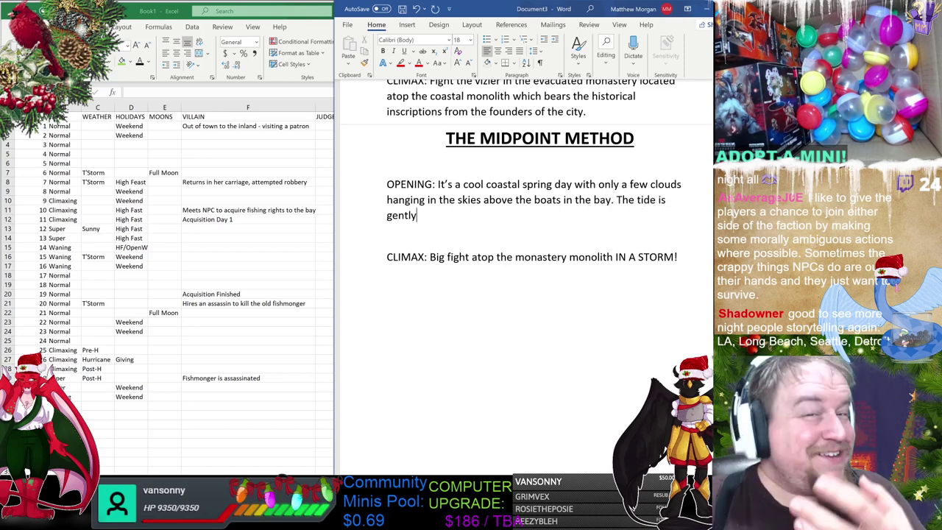
{"action": "type", "text": " r"}
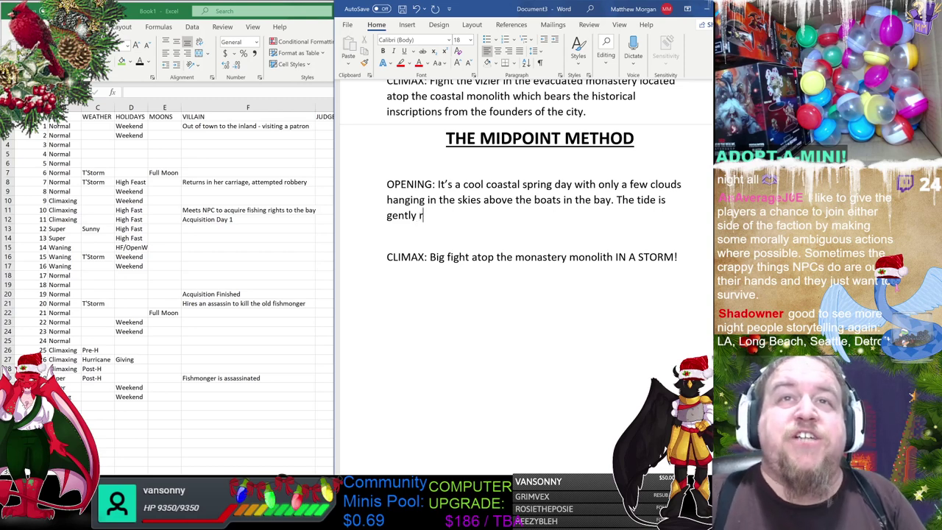
{"action": "type", "text": "olling in"}
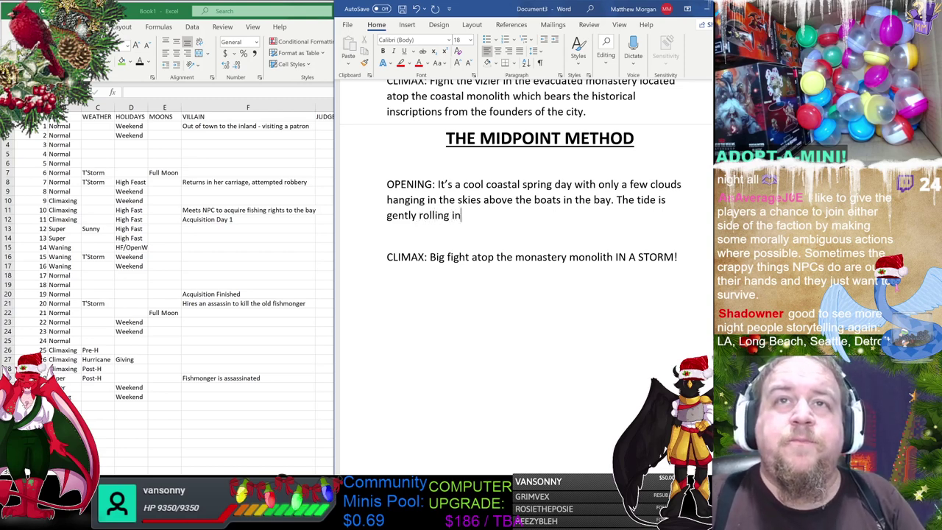
{"action": "type", "text": " and"}
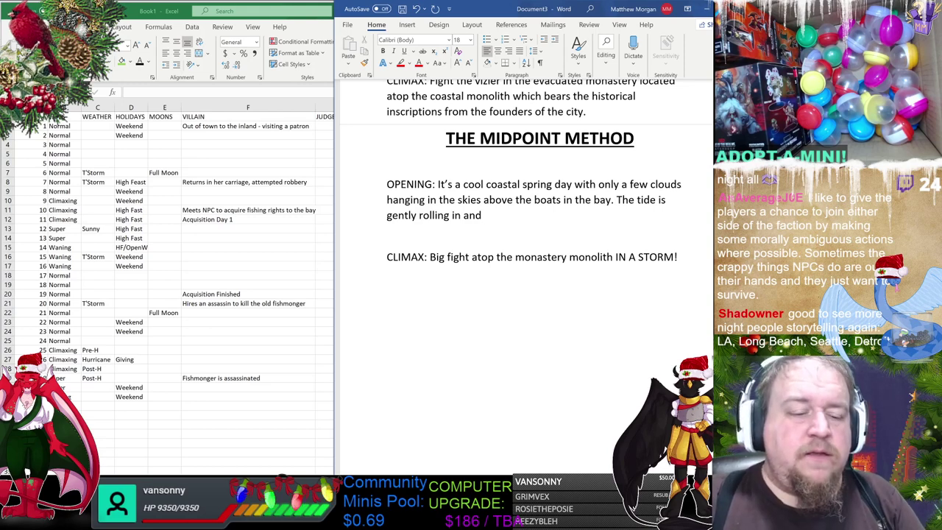
{"action": "type", "text": " your gui"}
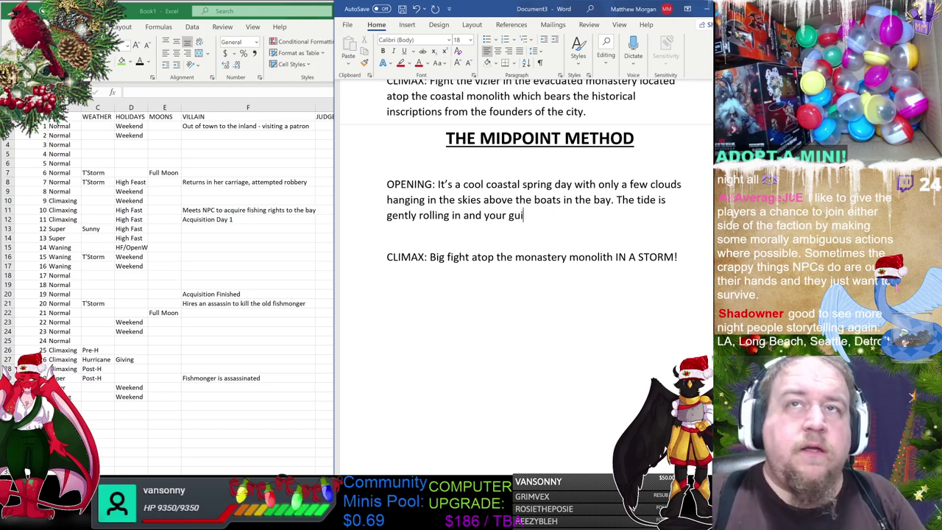
{"action": "type", "text": "ld leader"}
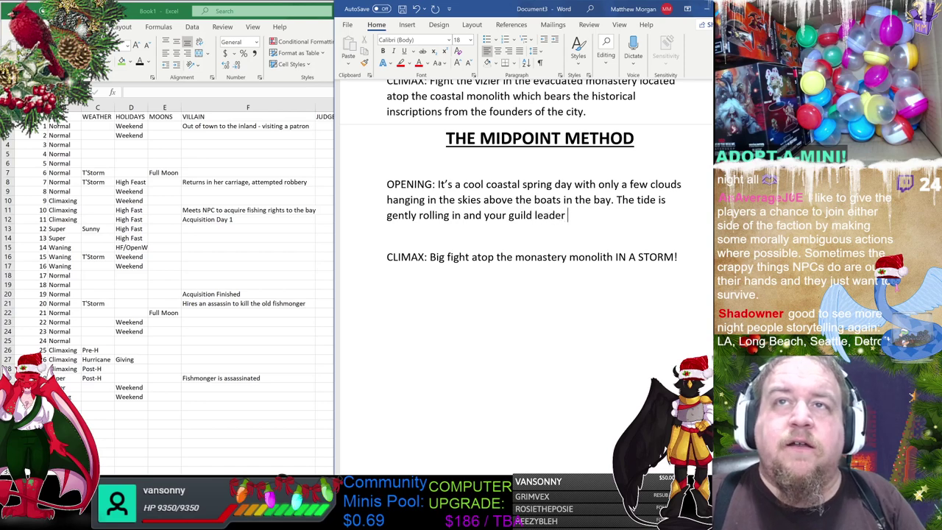
{"action": "type", "text": " greets you,"}
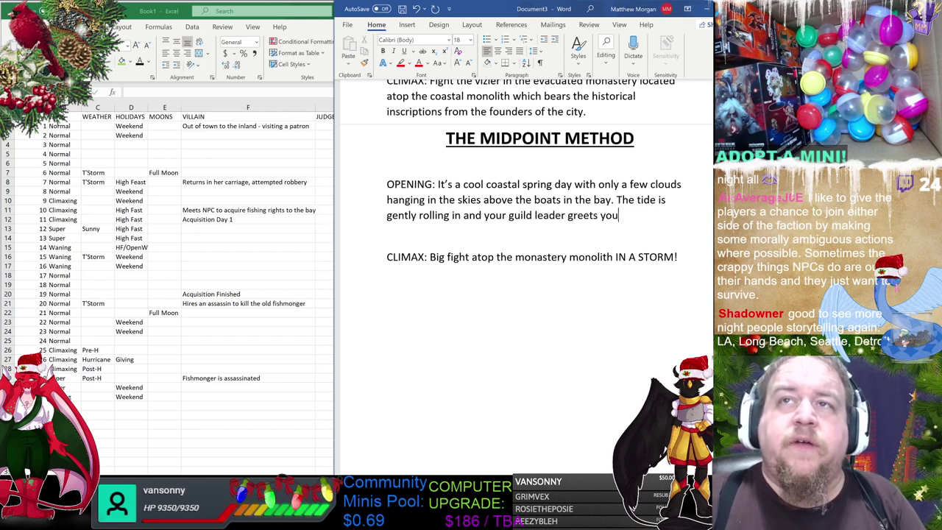
{"action": "key", "text": "BackSpace"}
{"action": "type", "text": "saying that"}
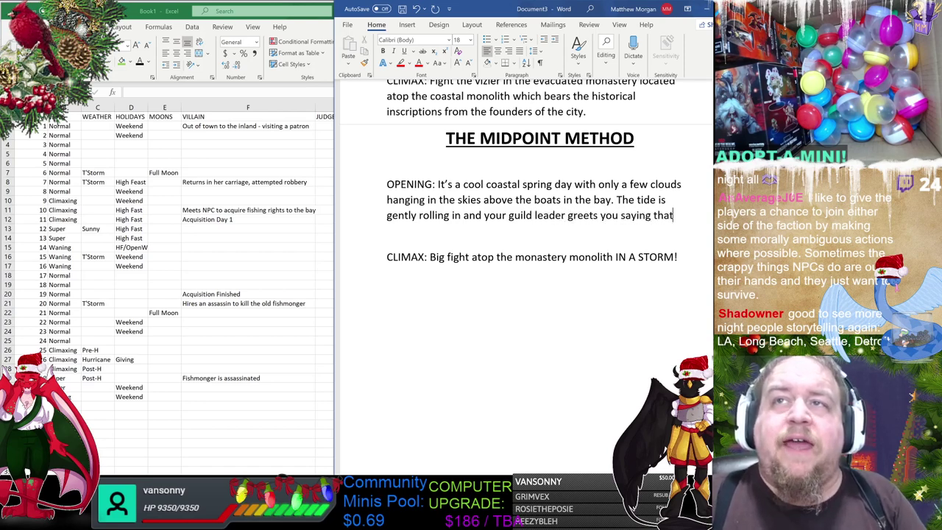
{"action": "type", "text": " she has "}
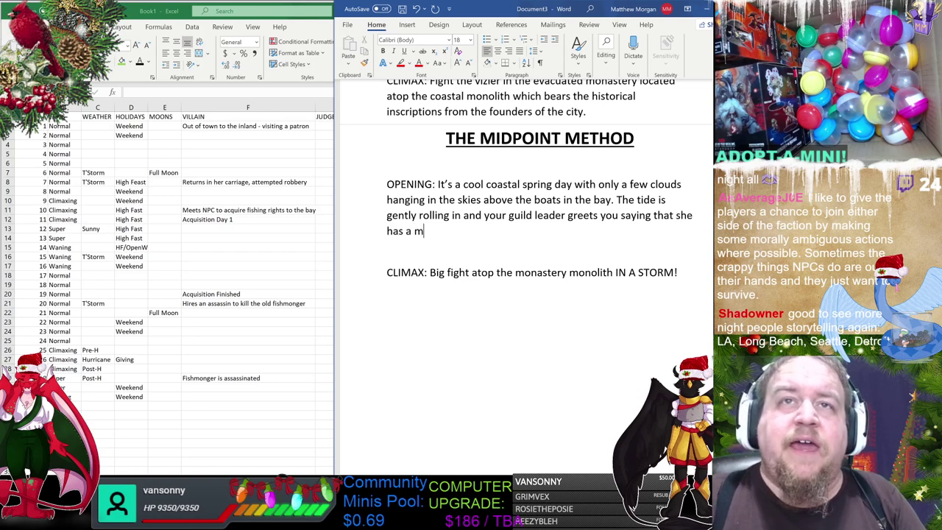
{"action": "type", "text": "a mission for you"}
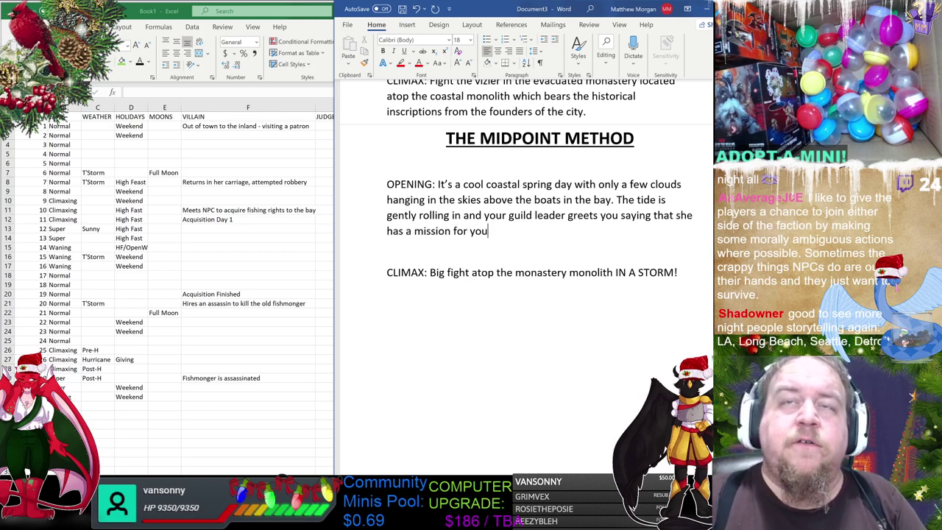
{"action": "type", "text": ". You "}
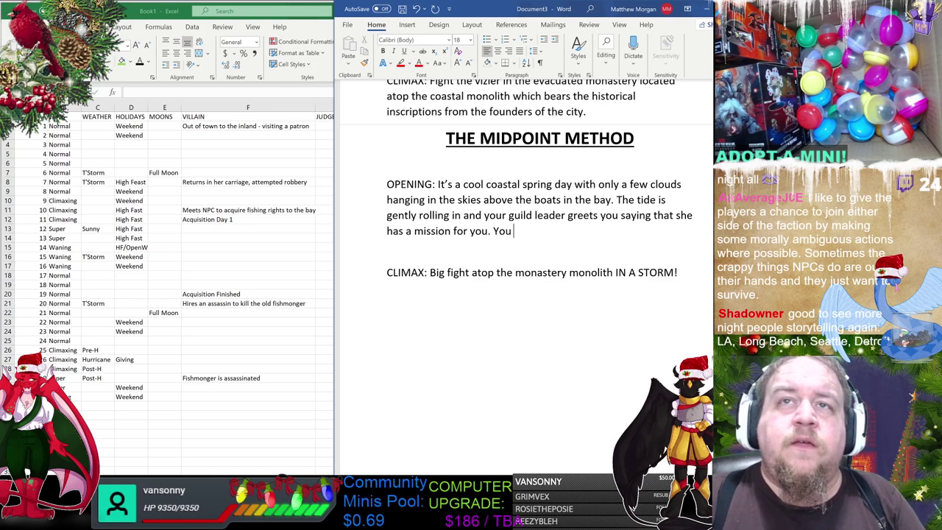
{"action": "type", "text": "may want some"}
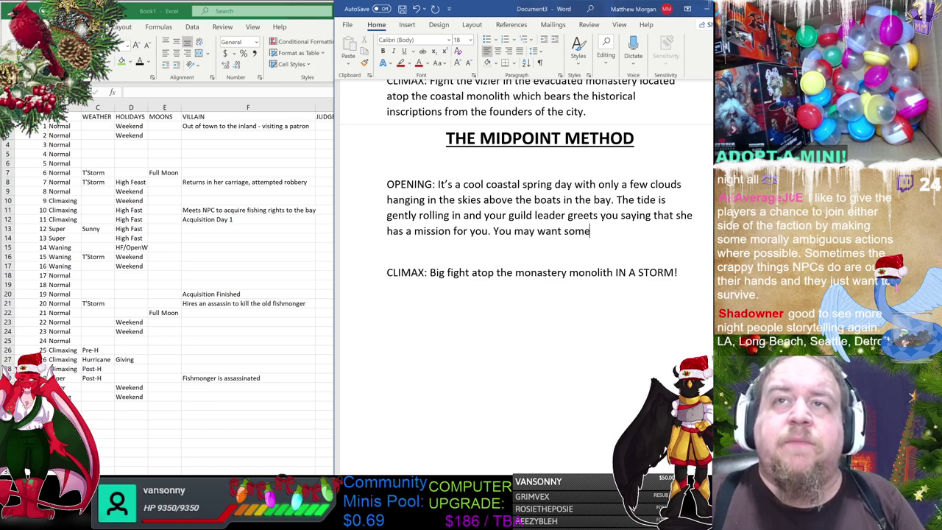
{"action": "type", "text": " help with this on"}
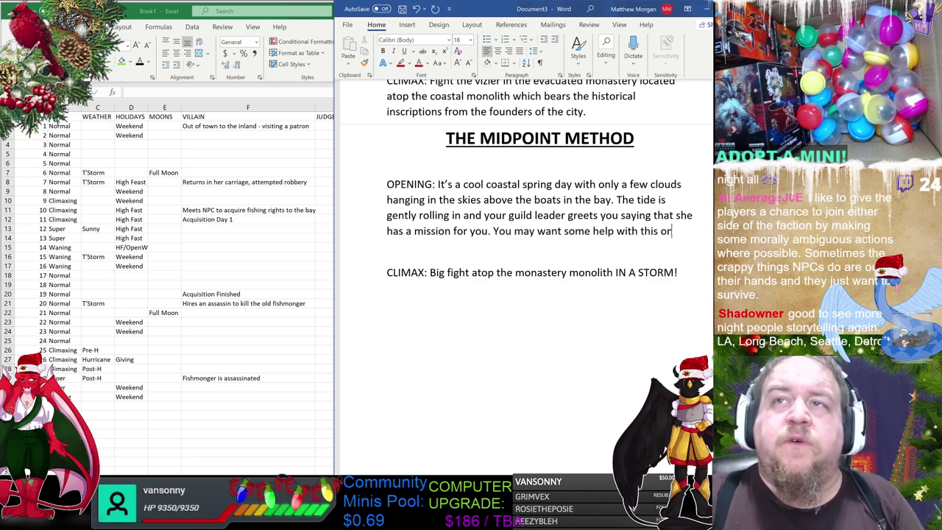
{"action": "type", "text": "e, but she tr"}
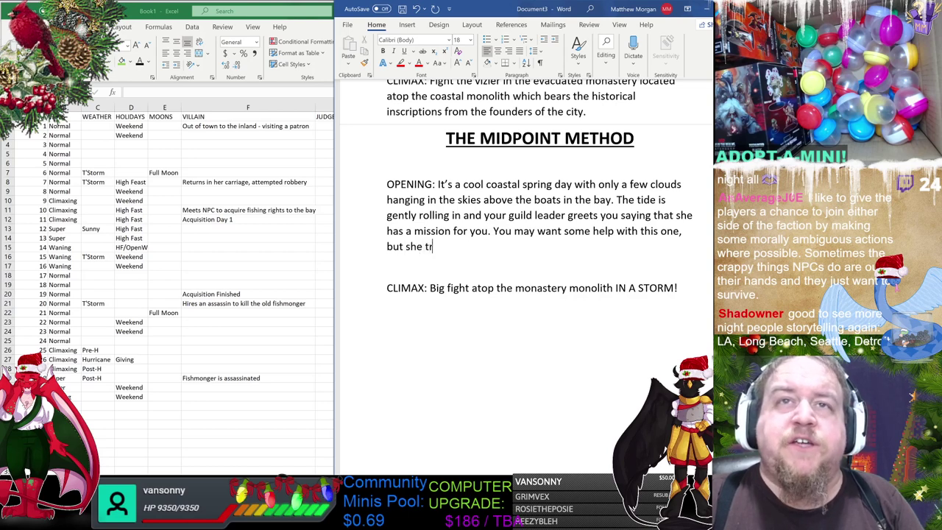
{"action": "type", "text": "usts you."}
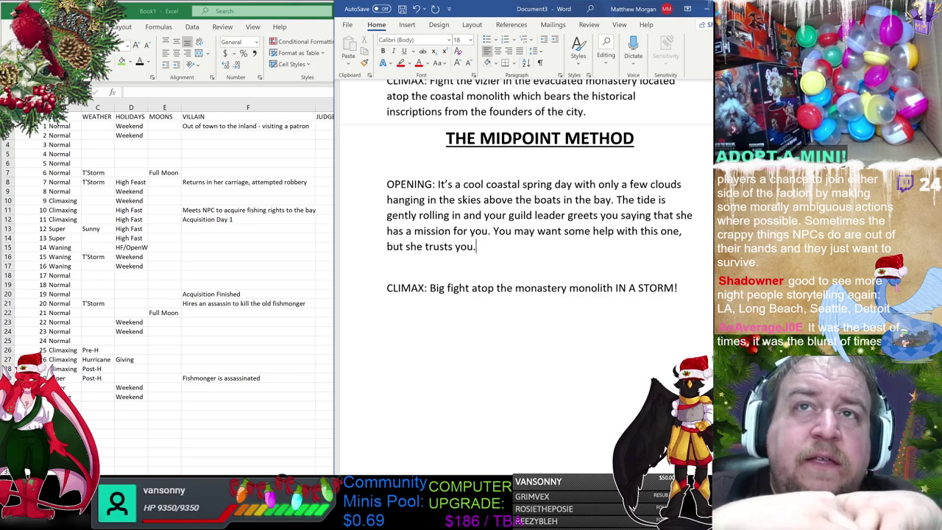
{"action": "key", "text": "Return"}
{"action": "key", "text": "Return"}
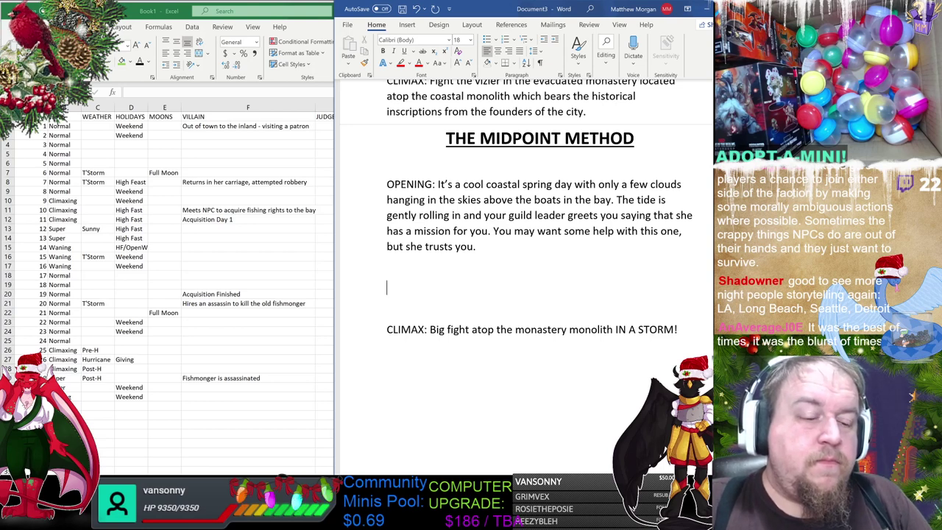
Replace the MIDPOINT label with 'TURNING POINT: They learn the vizier is the BBEG'.
{"action": "type", "text": "M"}
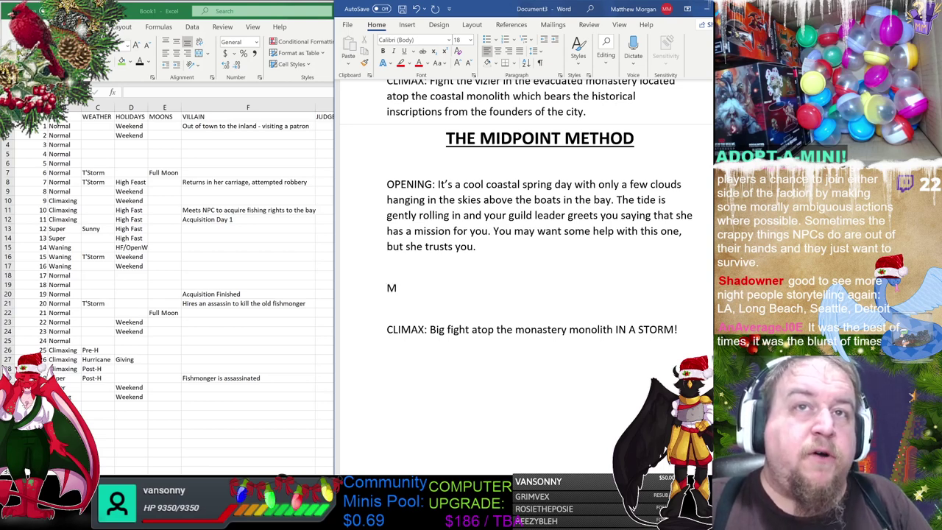
{"action": "type", "text": "IDPOINT:"}
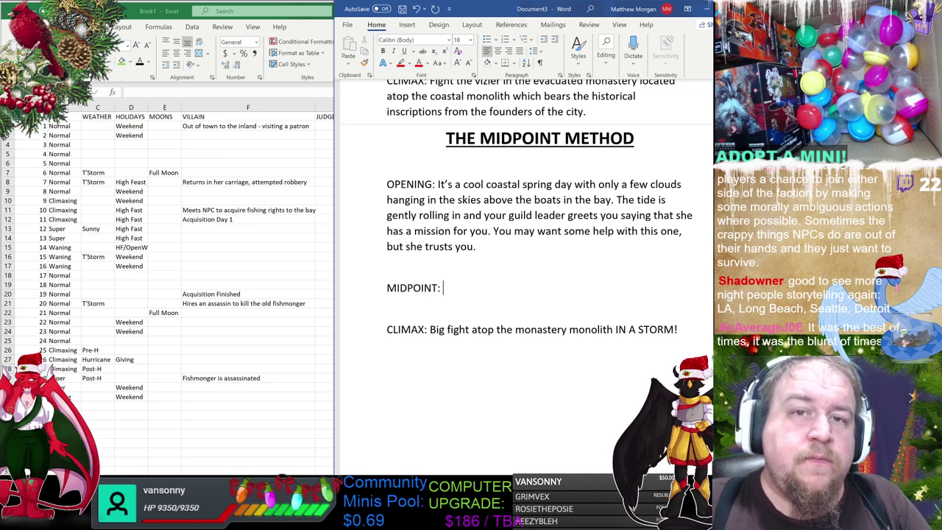
{"action": "key", "text": "BackSpace"}
{"action": "key", "text": "BackSpace"}
{"action": "key", "text": "BackSpace"}
{"action": "key", "text": "BackSpace"}
{"action": "key", "text": "BackSpace"}
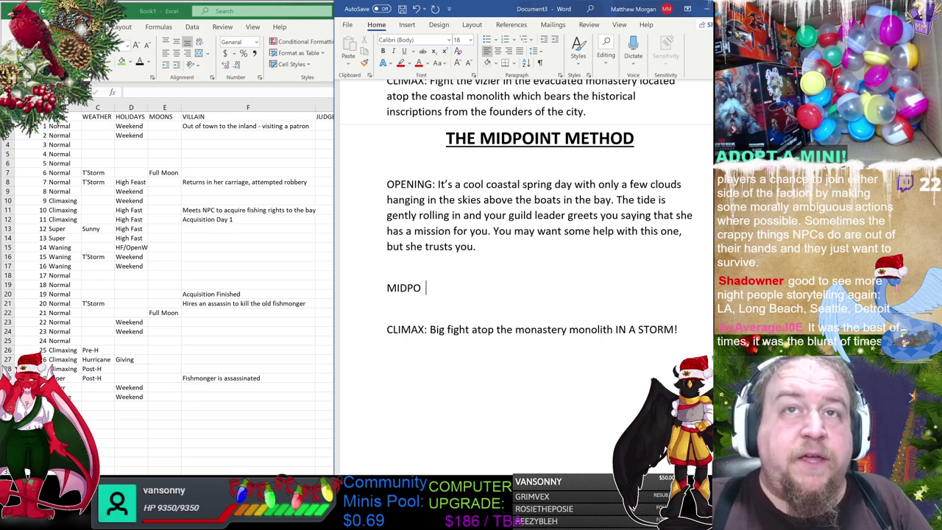
{"action": "key", "text": "BackSpace"}
{"action": "key", "text": "BackSpace"}
{"action": "key", "text": "BackSpace"}
{"action": "key", "text": "BackSpace"}
{"action": "key", "text": "BackSpace"}
{"action": "type", "text": "TURNING P"}
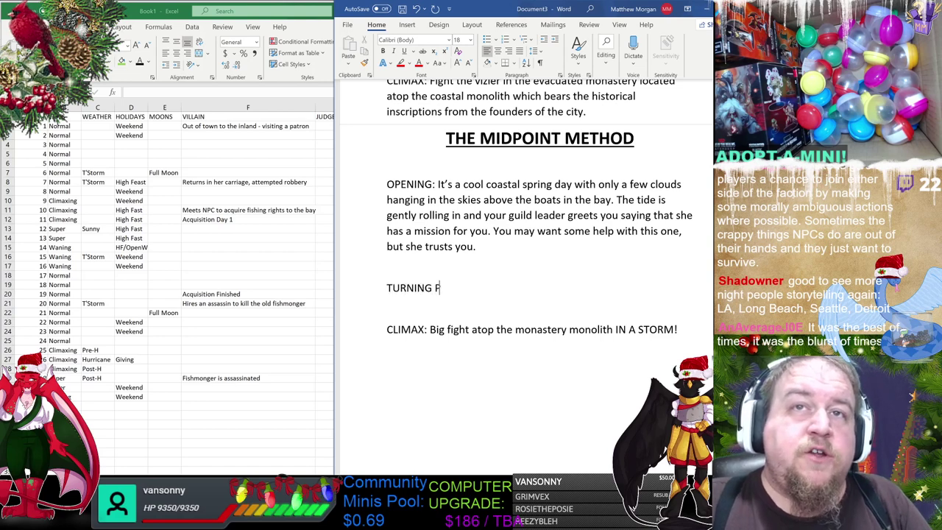
{"action": "type", "text": "OINT: "}
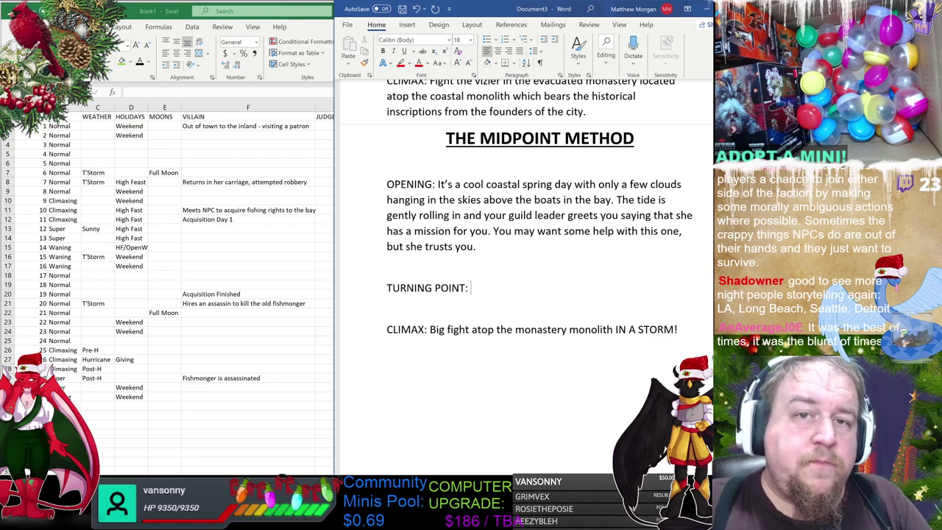
{"action": "type", "text": "They learn the "}
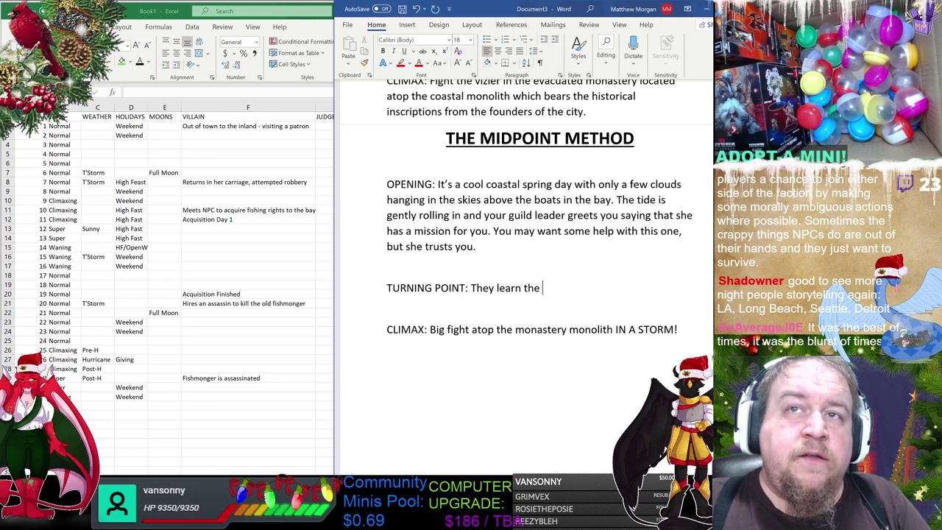
{"action": "type", "text": "vizier i"}
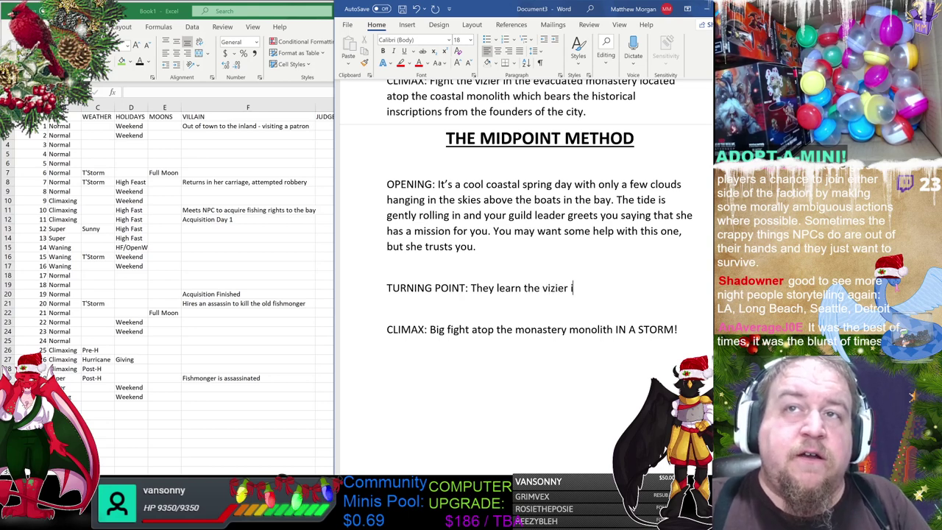
{"action": "type", "text": "s the BBEG."}
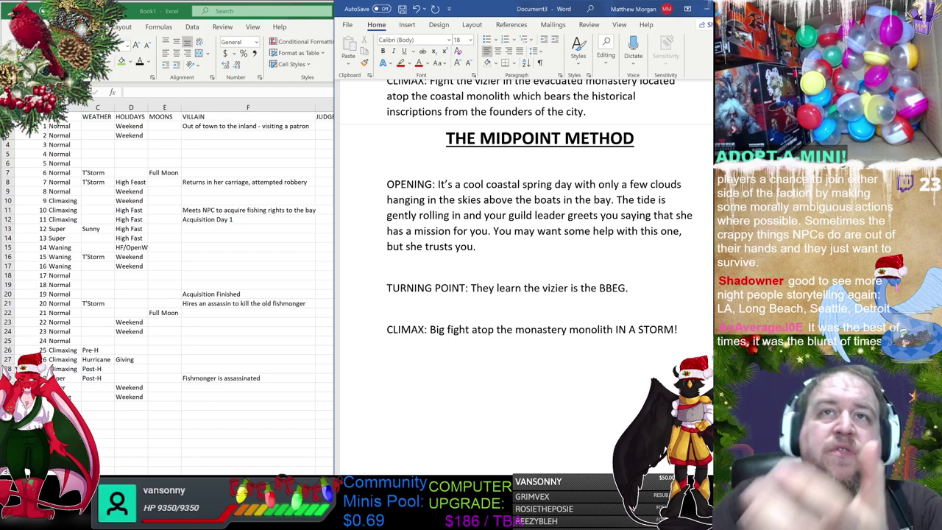
{"action": "left_click_drag", "start_coordinate": [387, 184], "coordinate": [455, 200]}
{"action": "left_click_drag", "start_coordinate": [430, 329], "coordinate": [503, 331]}
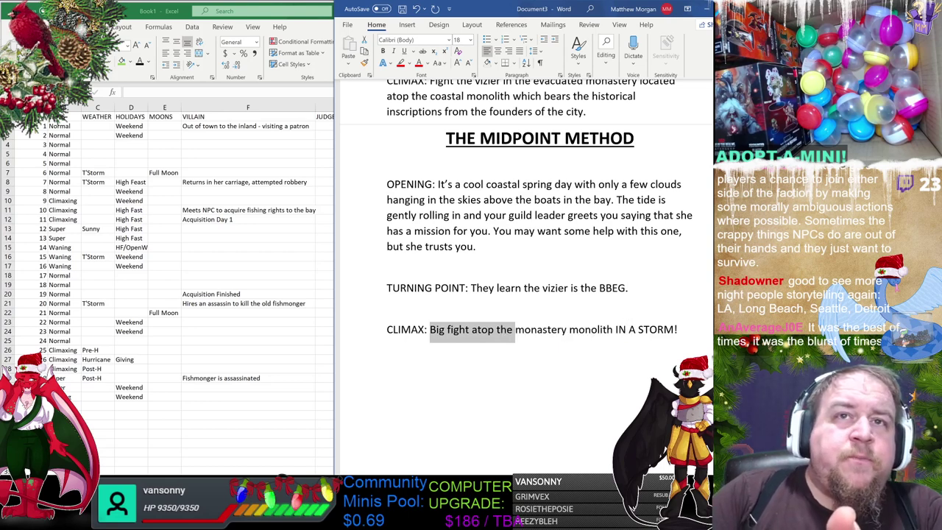
{"action": "left_click", "coordinate": [481, 275]}
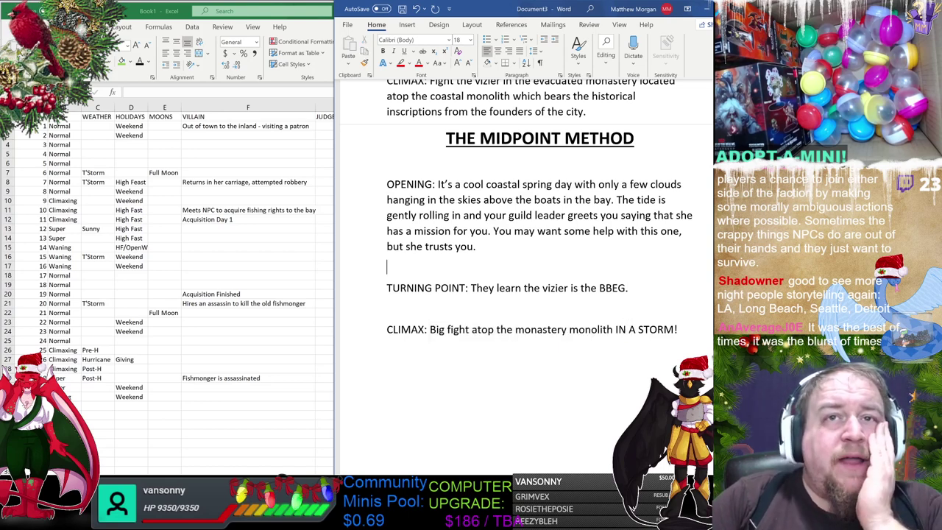
Insert two blank lines above TURNING POINT and start an 'OM:' label.
{"action": "key", "text": "Return"}
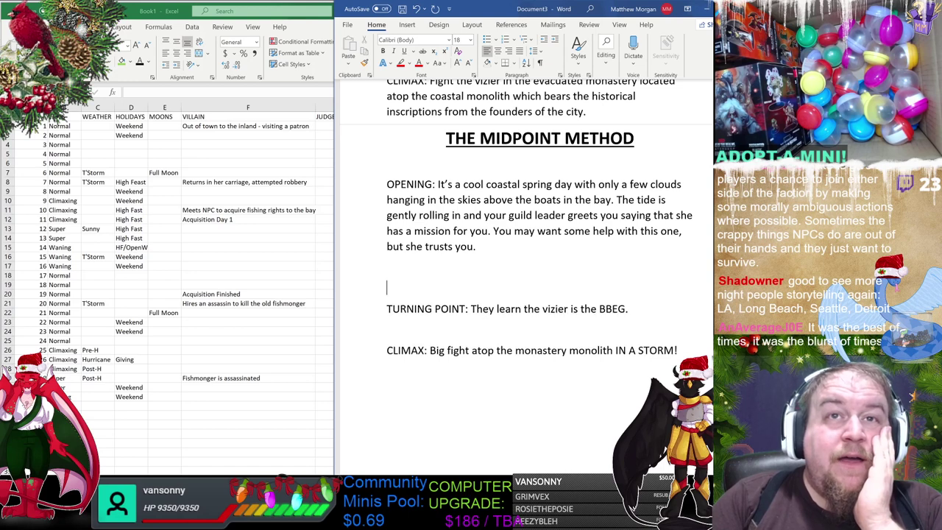
{"action": "key", "text": "Return"}
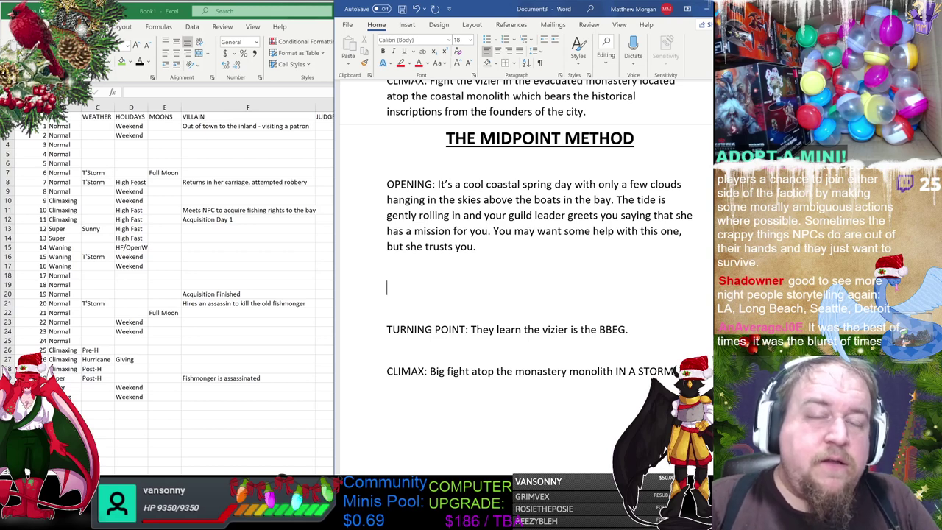
{"action": "type", "text": "O"}
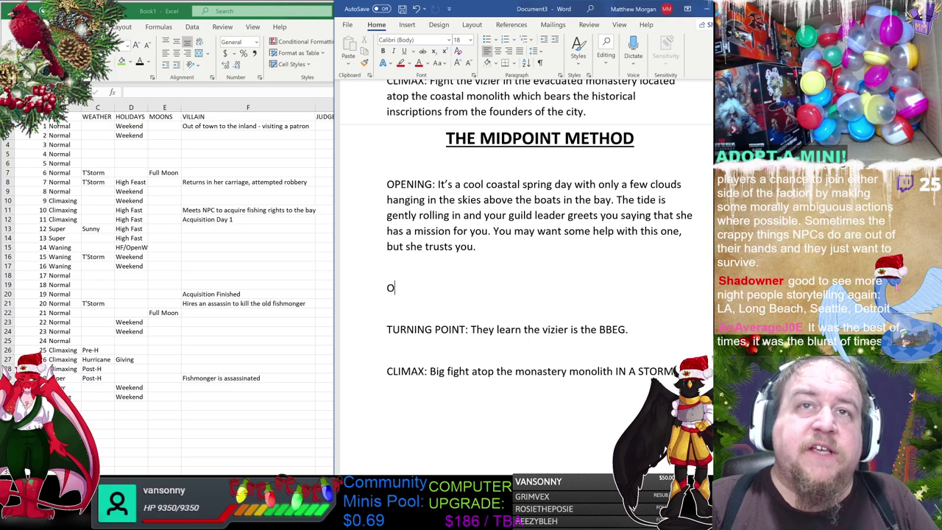
{"action": "type", "text": "M:"}
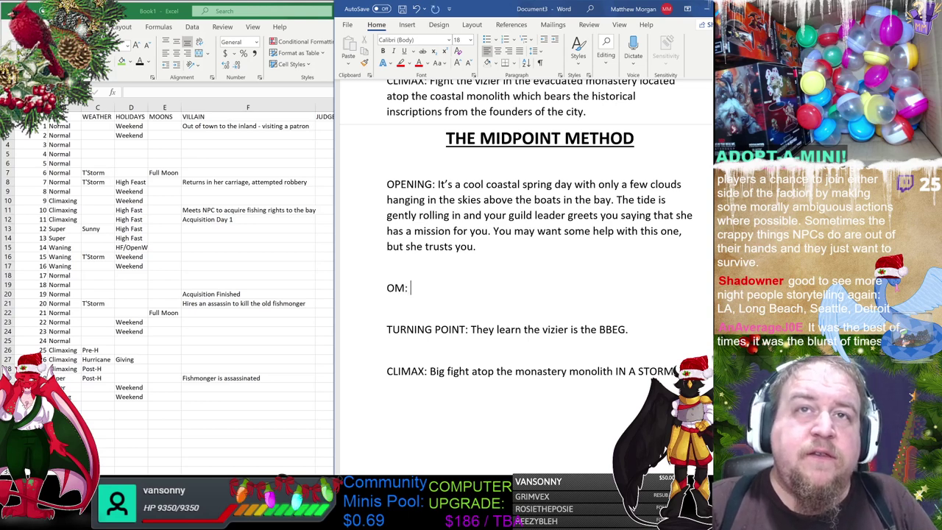
Complete the OM line: 'After proving they can be trusted, the group is given a new kind of mission...'.
{"action": "left_click_drag", "start_coordinate": [484, 199], "coordinate": [477, 248]}
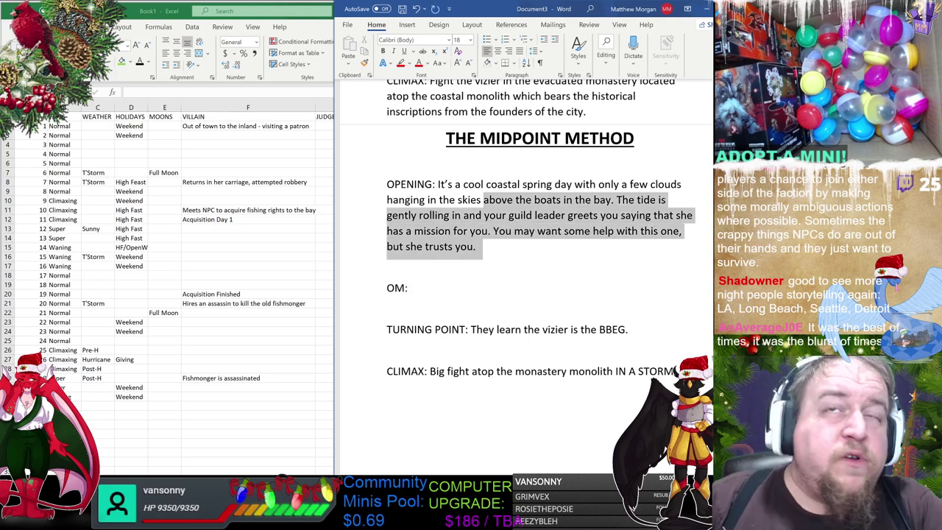
{"action": "left_click", "coordinate": [483, 199]}
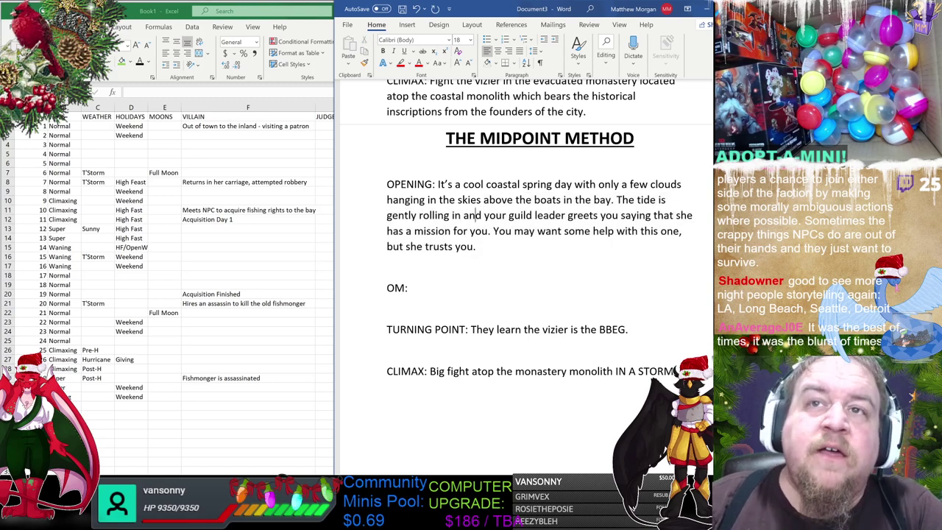
{"action": "left_click_drag", "start_coordinate": [471, 329], "coordinate": [598, 331]}
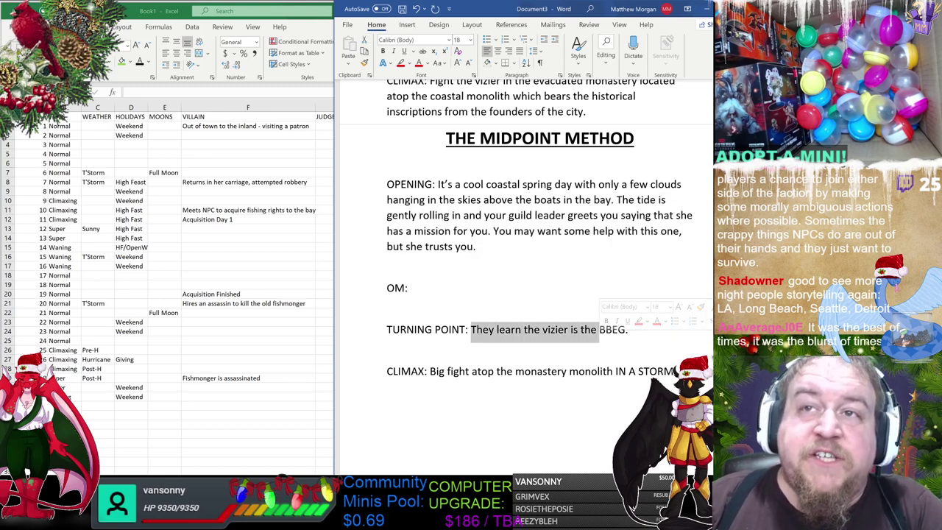
{"action": "left_click", "coordinate": [548, 331]}
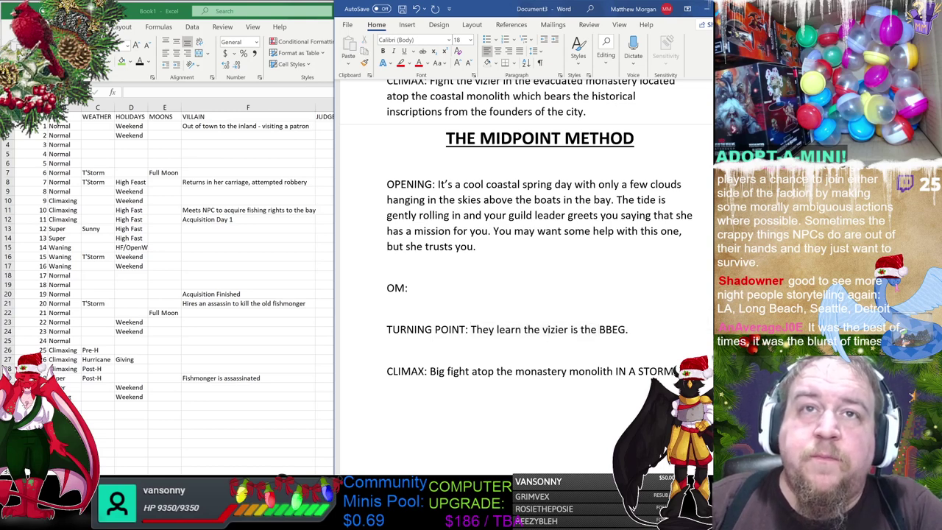
{"action": "left_click", "coordinate": [448, 289]}
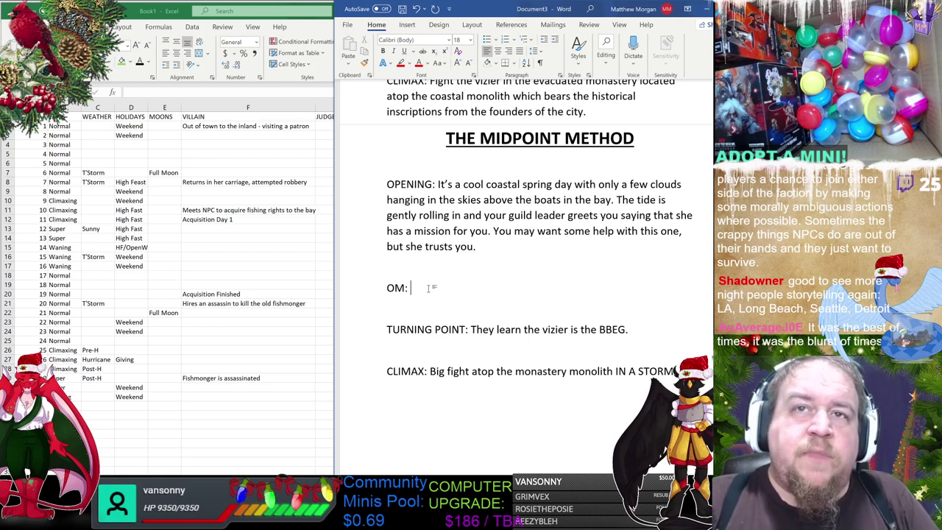
{"action": "type", "text": "After proving th"}
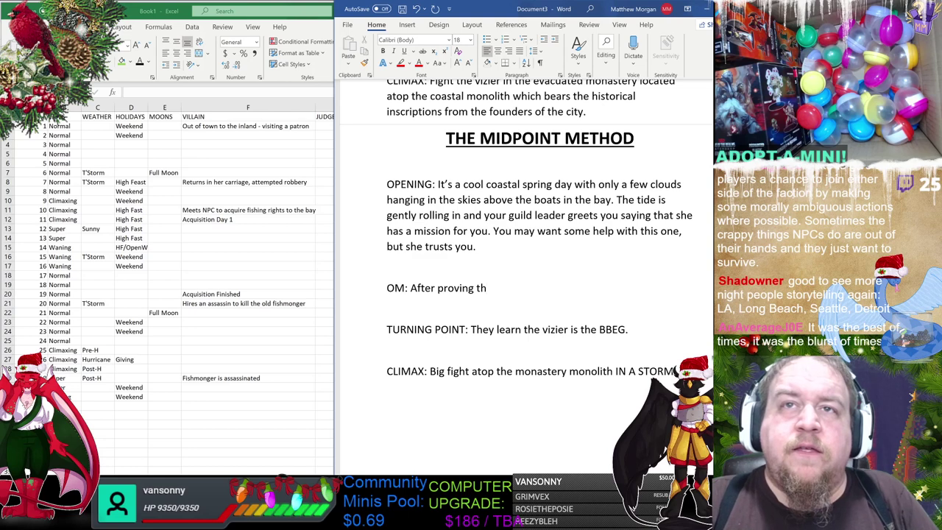
{"action": "type", "text": "ey can be tru"}
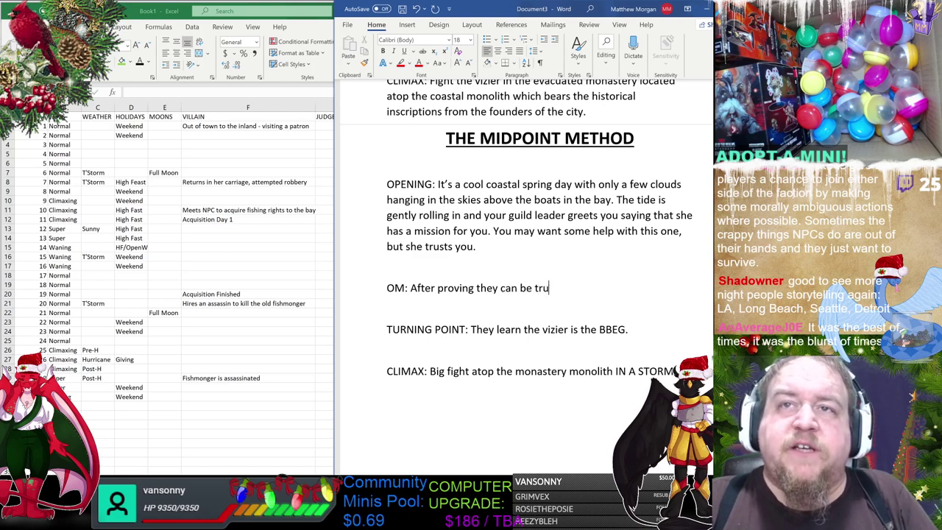
{"action": "type", "text": "sted, the group is given "}
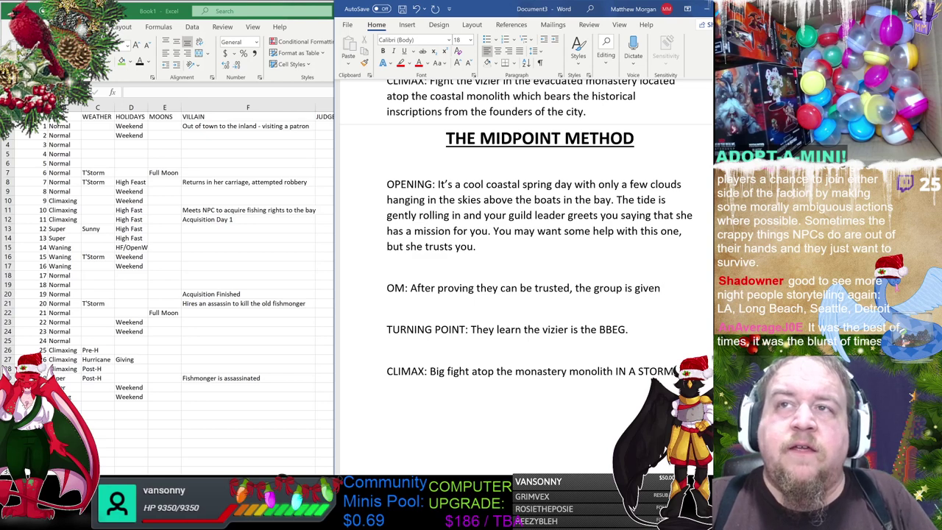
{"action": "type", "text": "a new"}
{"action": "type", "text": "kind of mi"}
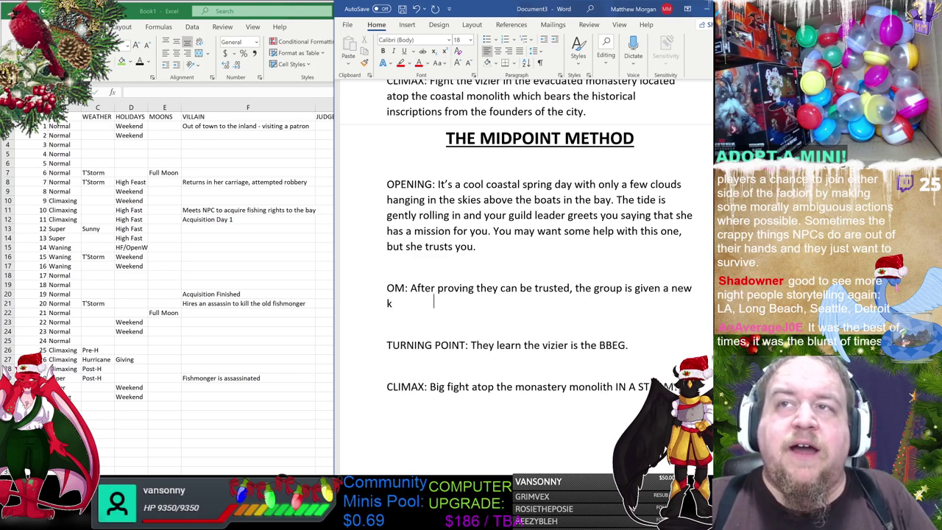
{"action": "type", "text": "ssion..."}
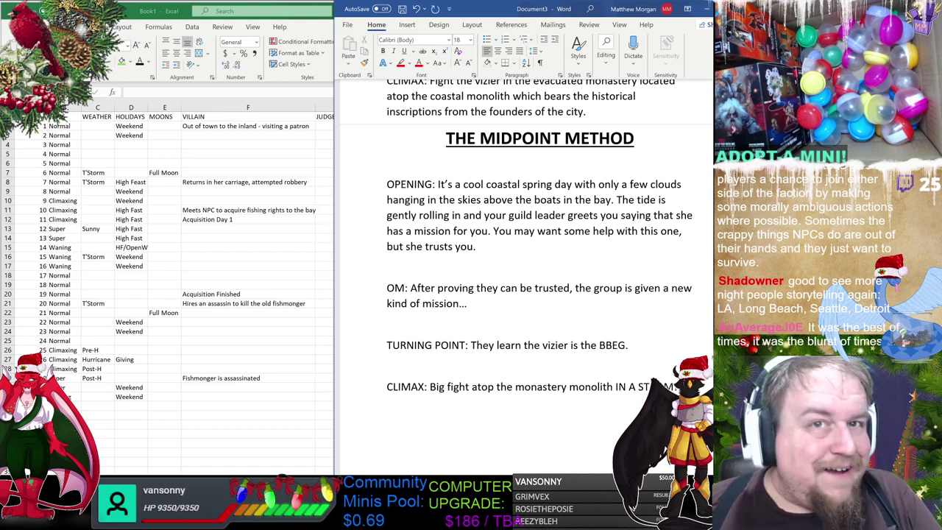
{"action": "scroll", "coordinate": [540, 280], "scroll_direction": "down", "scroll_amount": 2}
{"action": "left_click", "coordinate": [388, 295]}
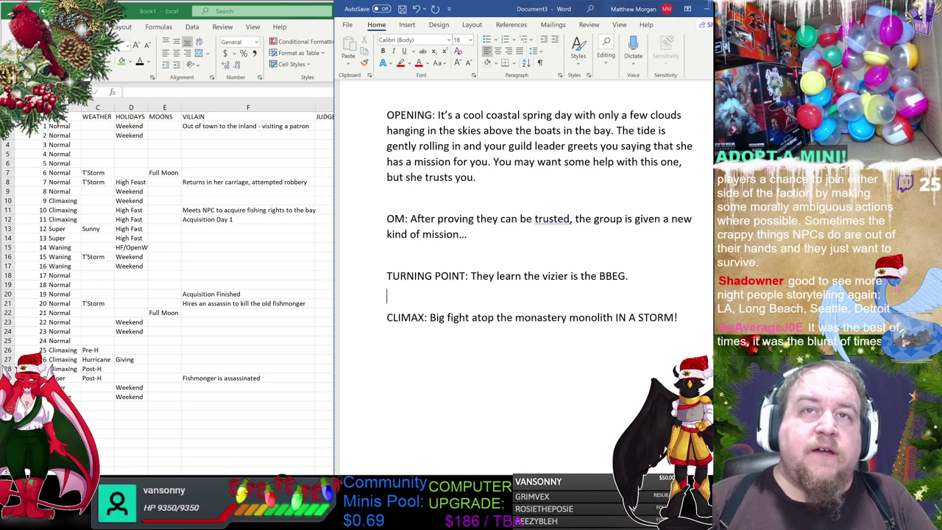
{"action": "left_click_drag", "start_coordinate": [471, 276], "coordinate": [626, 276]}
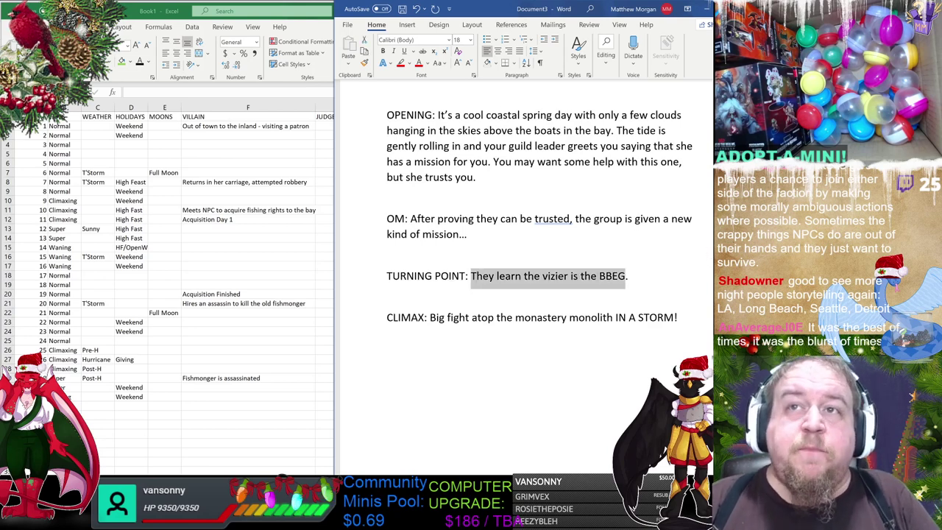
{"action": "left_click_drag", "start_coordinate": [386, 318], "coordinate": [685, 317]}
{"action": "left_click", "coordinate": [695, 293]}
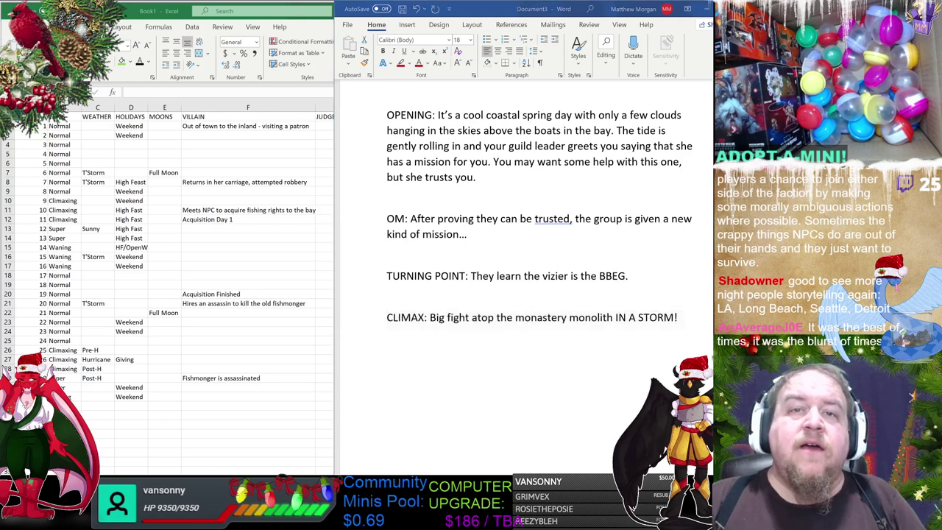
{"action": "key", "text": "alt+Tab"}
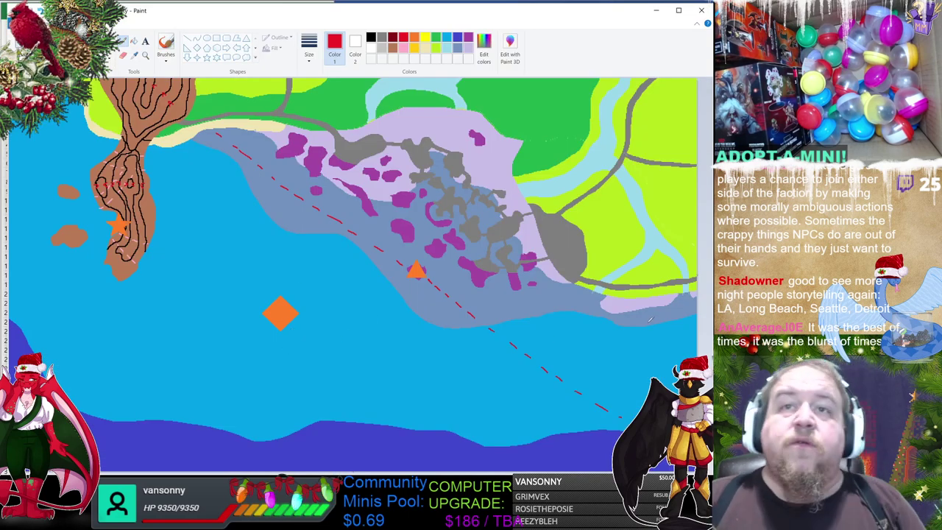
{"action": "mouse_move", "coordinate": [619, 351]}
{"action": "left_mouse_down"}
{"action": "mouse_move", "coordinate": [363, 357]}
{"action": "mouse_move", "coordinate": [154, 309]}
{"action": "mouse_move", "coordinate": [215, 286]}
{"action": "left_mouse_up"}
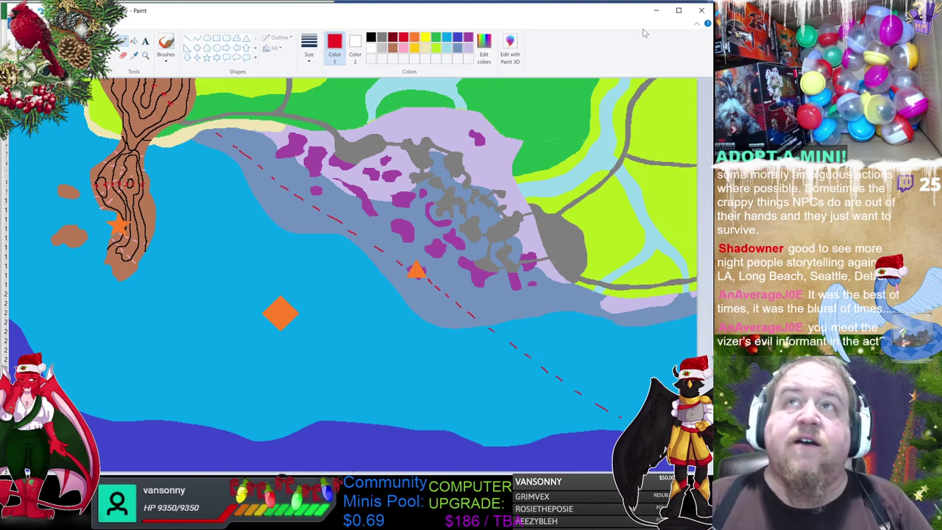
{"action": "left_click", "coordinate": [656, 11]}
{"action": "left_click", "coordinate": [434, 293]}
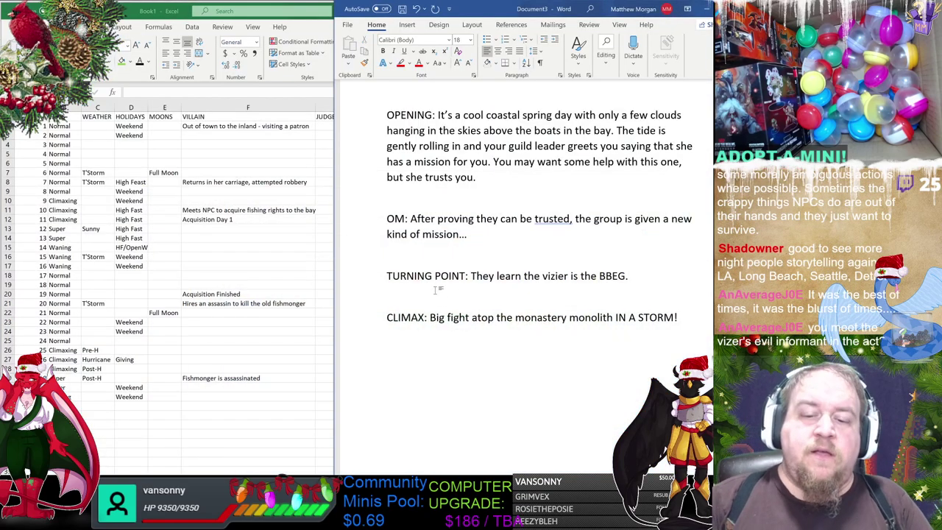
Add 'CM: The proof of guilt is found forcing the villain's hand and things get dire more quickly.' above CLIMAX.
{"action": "key", "text": "Return"}
{"action": "key", "text": "Return"}
{"action": "key", "text": "Up"}
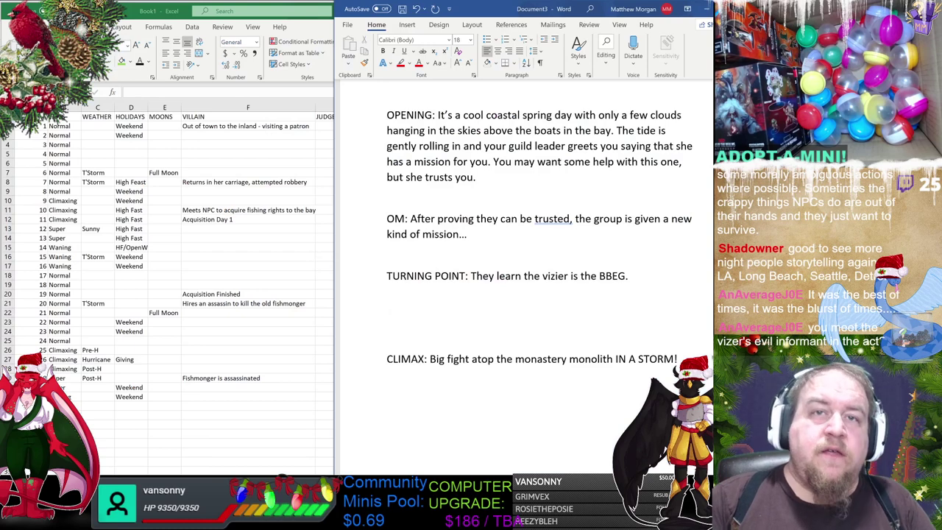
{"action": "type", "text": "CM:"}
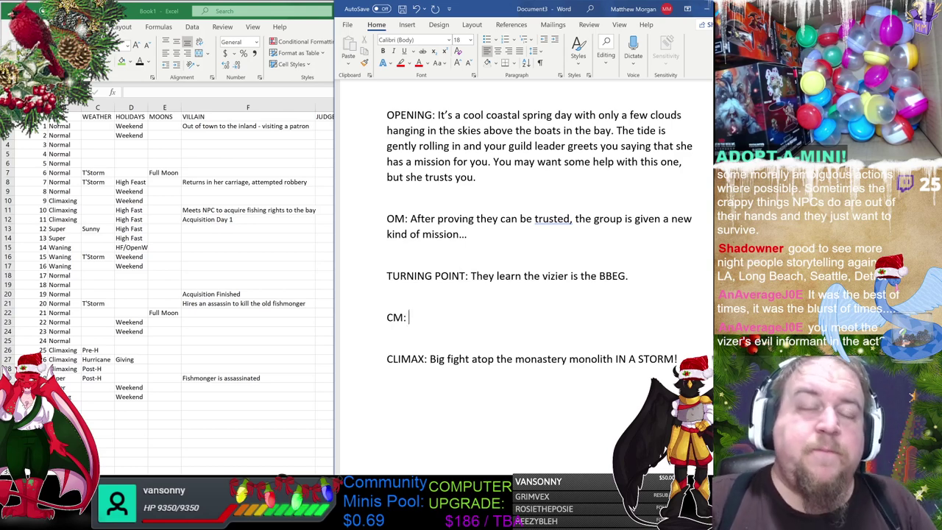
{"action": "type", "text": "The "}
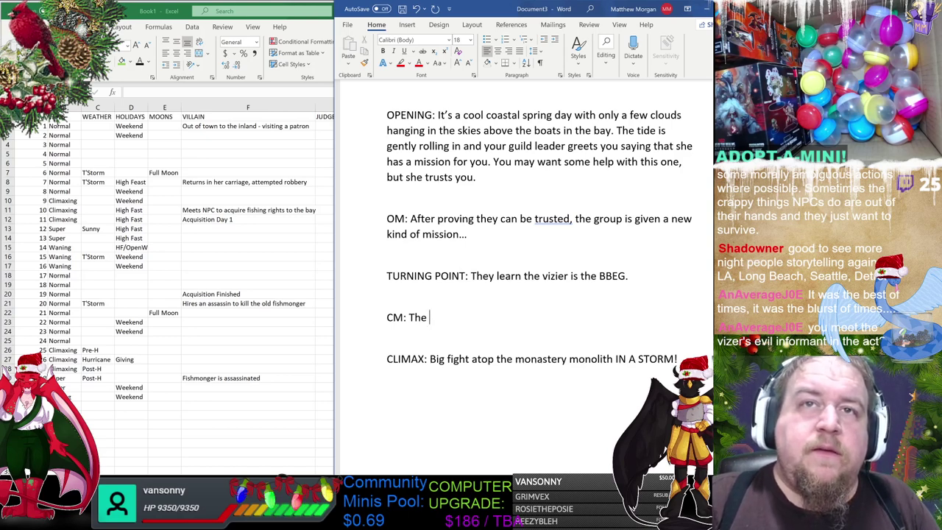
{"action": "type", "text": "proof of g"}
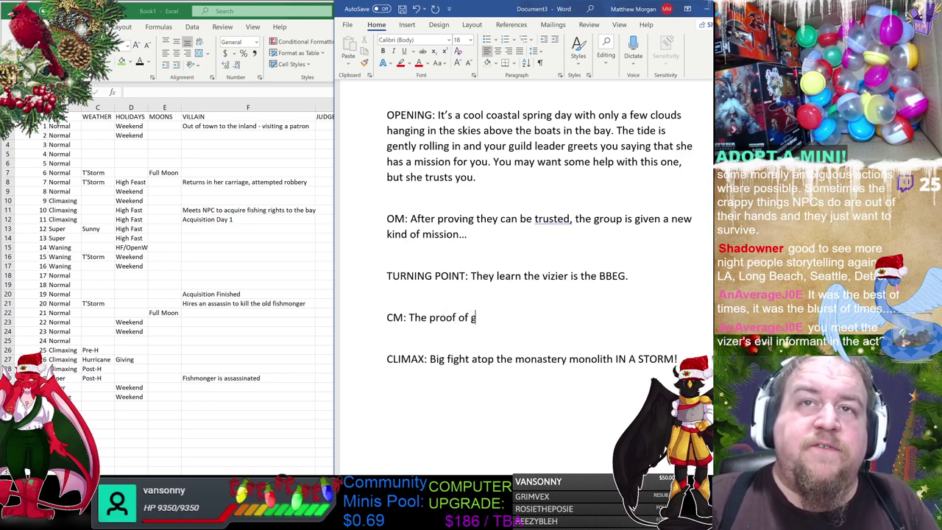
{"action": "type", "text": "uilt is"}
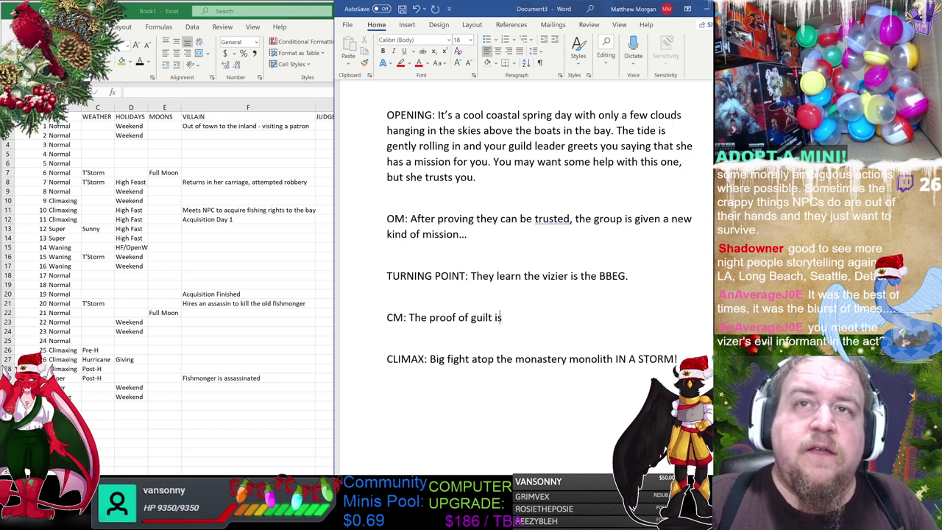
{"action": "type", "text": " found ca"}
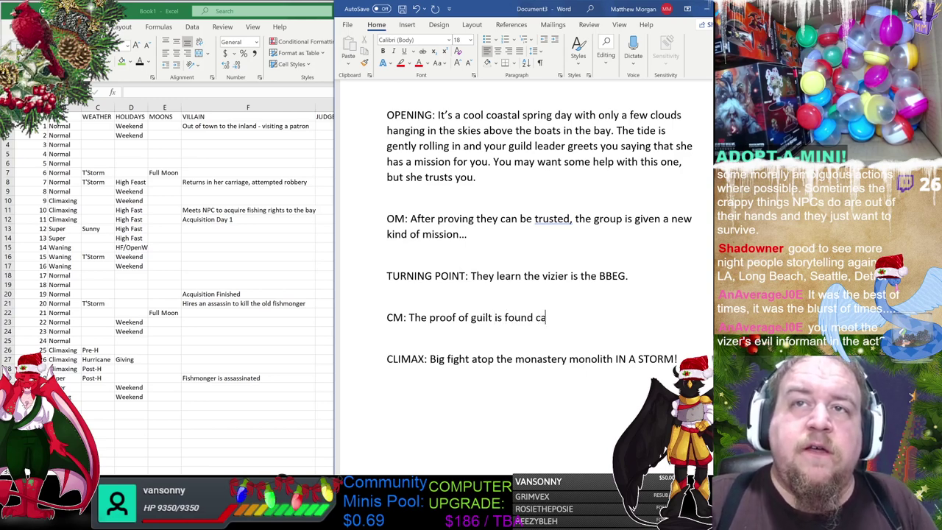
{"action": "key", "text": "BackSpace"}
{"action": "key", "text": "BackSpace"}
{"action": "type", "text": "forcing th"}
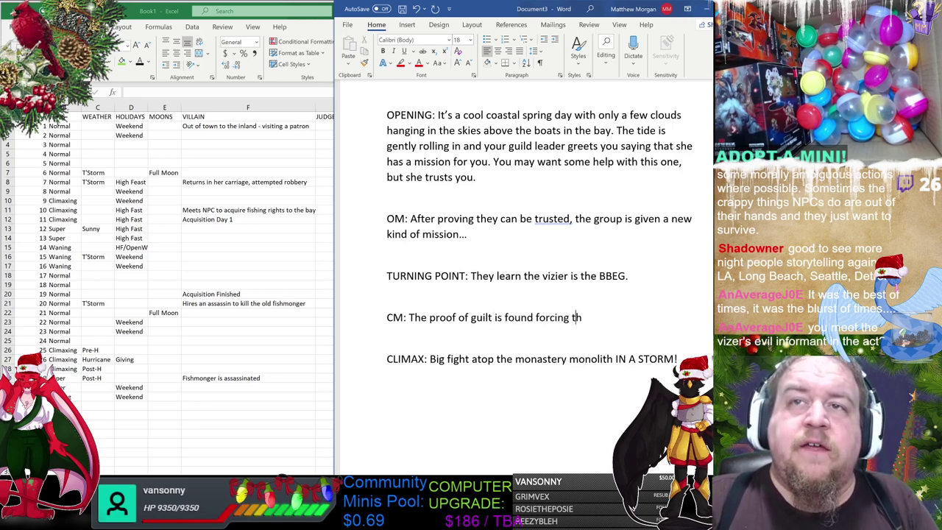
{"action": "type", "text": "e cil"}
{"action": "key", "text": "BackSpace"}
{"action": "key", "text": "BackSpace"}
{"action": "key", "text": "BackSpace"}
{"action": "type", "text": "villain"}
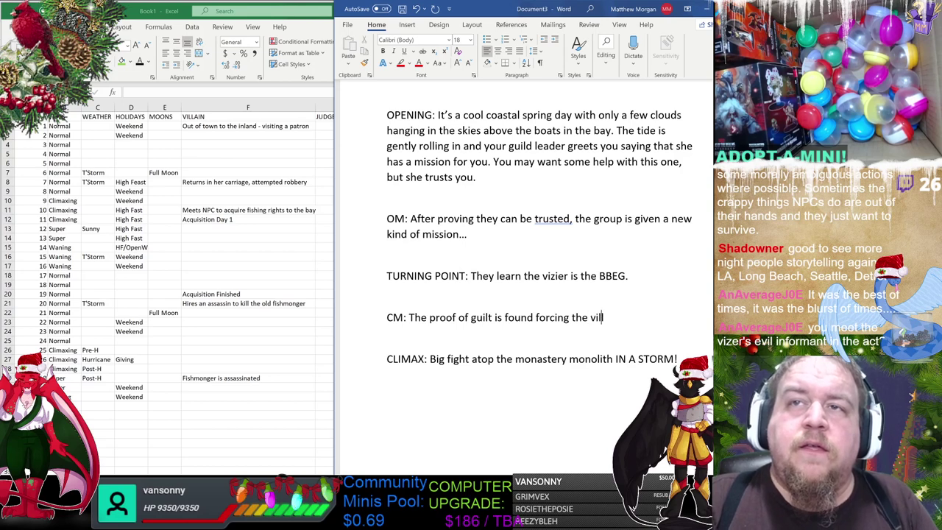
{"action": "type", "text": "'s hand"}
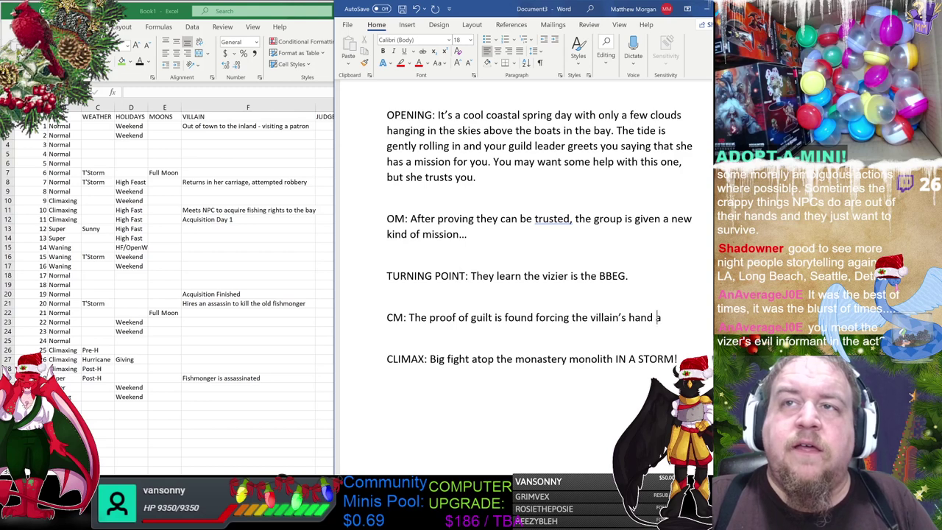
{"action": "type", "text": " and things get dire more quickly"}
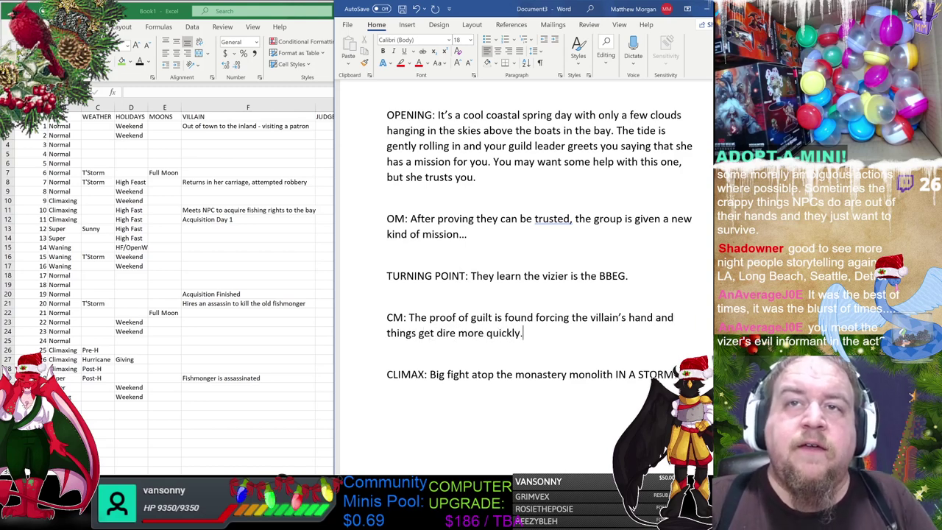
{"action": "type", "text": "."}
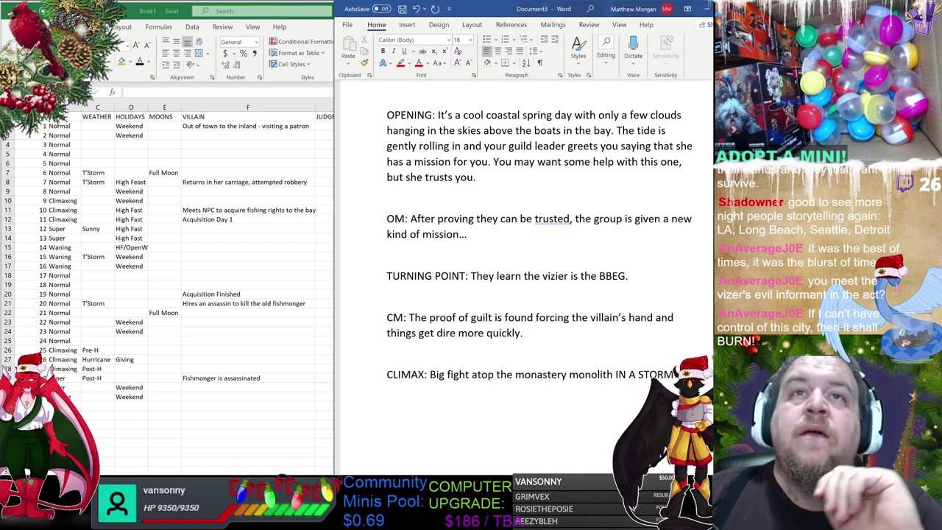
Insert blank lines below the OPENING paragraph and put the caret on the new empty line.
{"action": "left_click", "coordinate": [496, 258]}
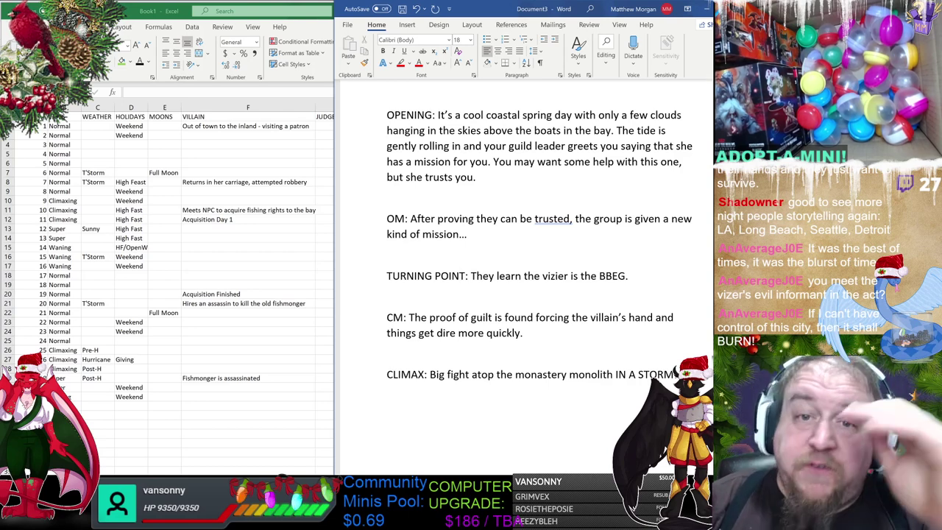
{"action": "left_click", "coordinate": [532, 353]}
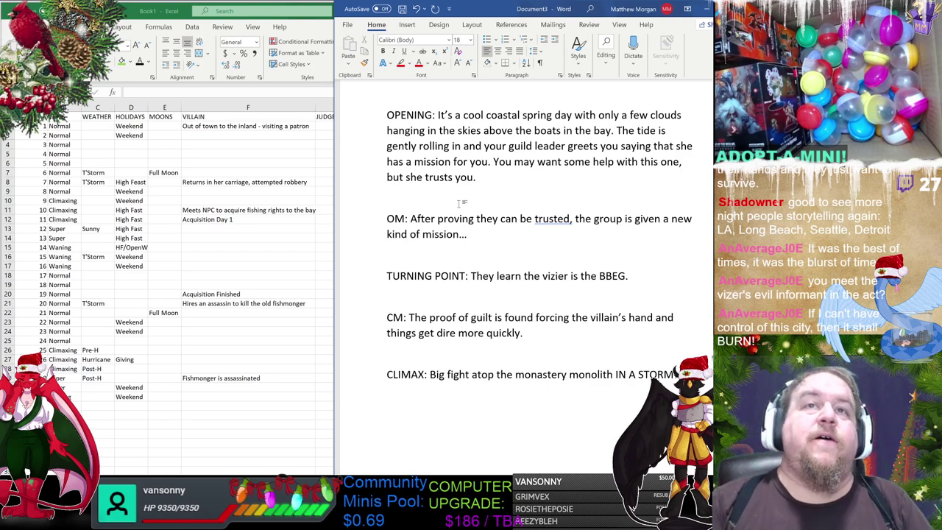
{"action": "key", "text": "Return"}
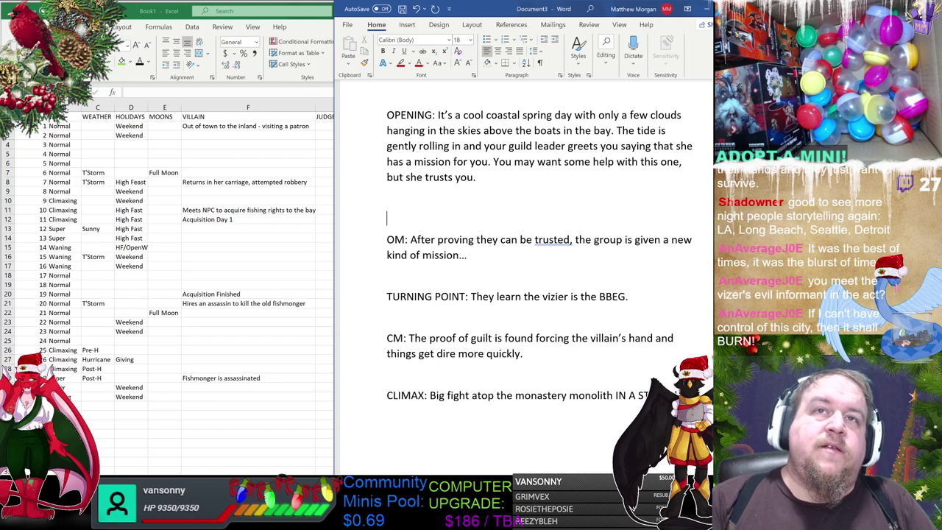
{"action": "key", "text": "Up"}
{"action": "key", "text": "Return"}
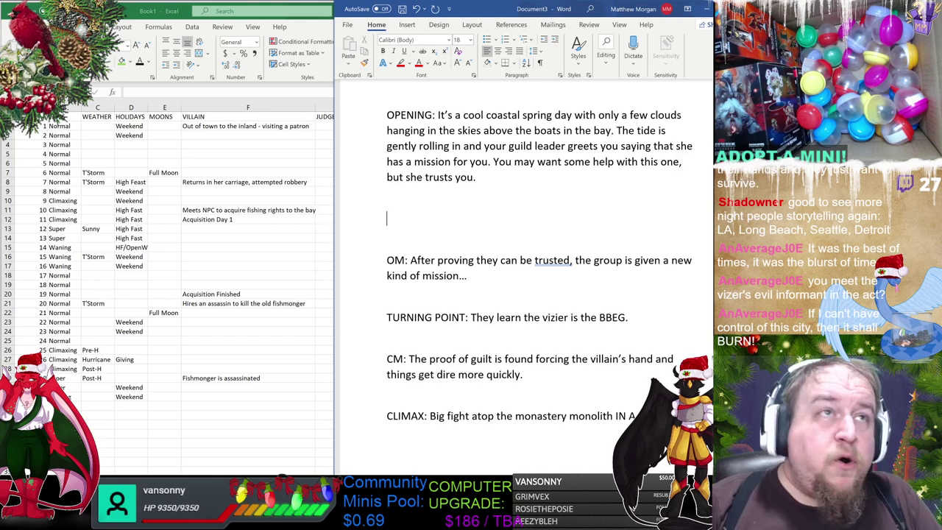
{"action": "left_click_drag", "start_coordinate": [464, 115], "coordinate": [491, 161]}
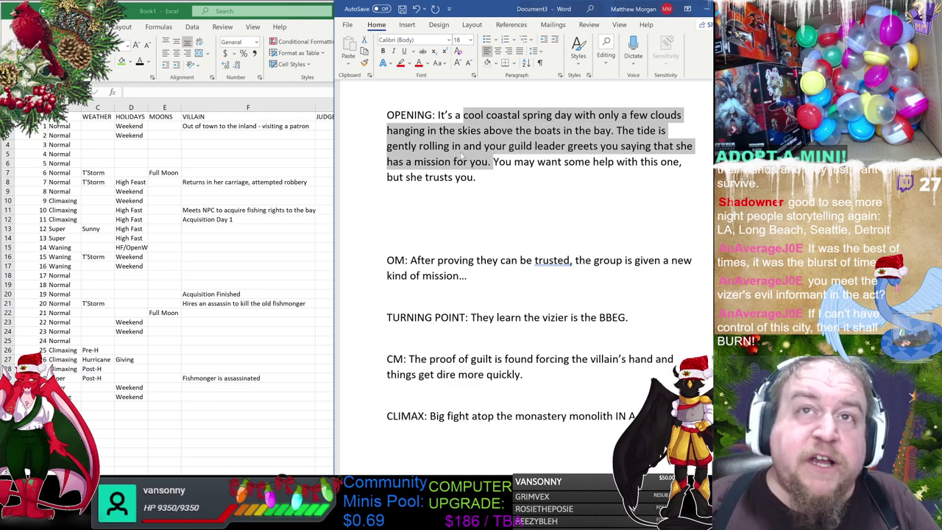
{"action": "left_click", "coordinate": [463, 260]}
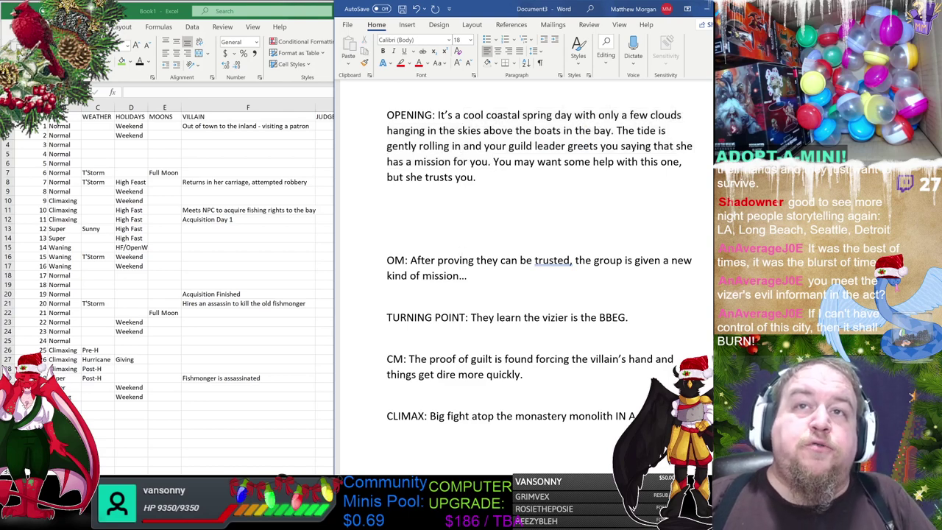
{"action": "left_click_drag", "start_coordinate": [410, 260], "coordinate": [458, 276]}
{"action": "left_click", "coordinate": [468, 275]}
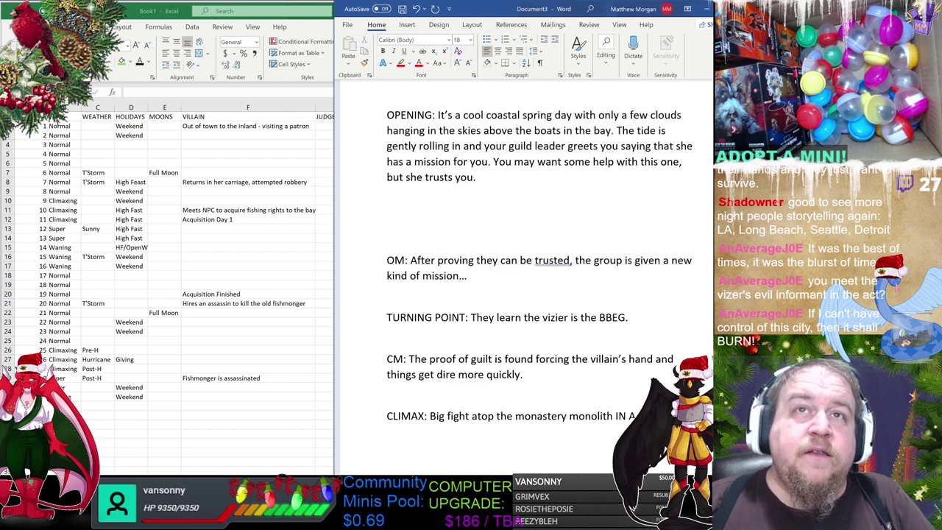
{"action": "left_click", "coordinate": [431, 216]}
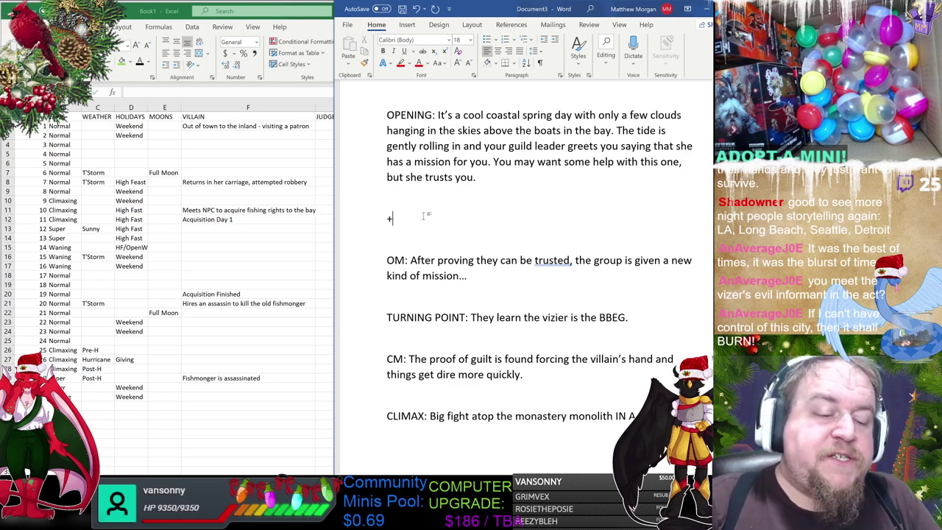
Type the entry 'Two traditional hunts of targets one is easy, the other is harder mechanically.'.
{"action": "type", "text": "Two"}
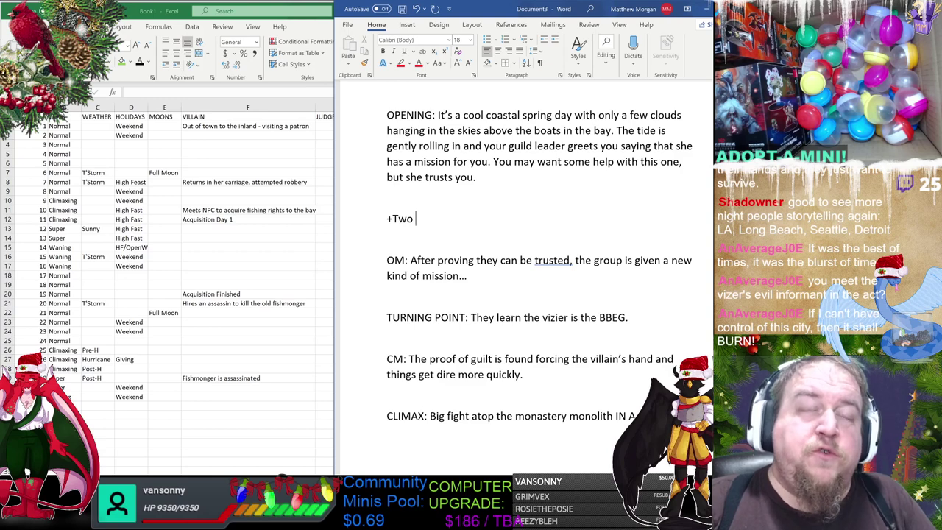
{"action": "type", "text": " traditional"}
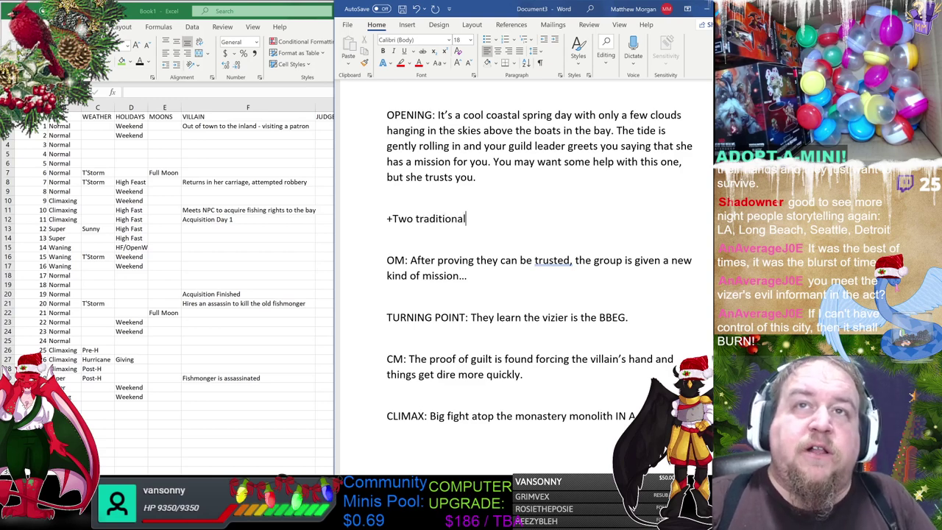
{"action": "type", "text": " hunts "}
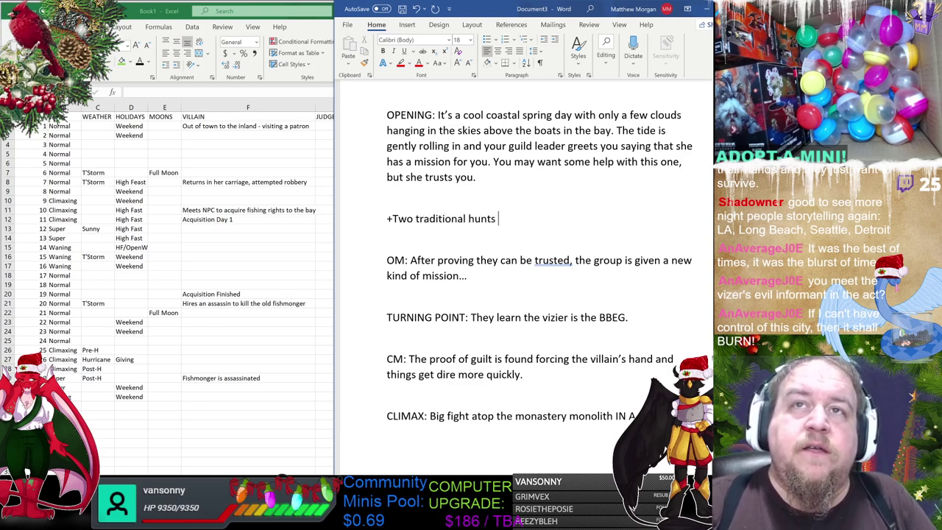
{"action": "type", "text": "of e"}
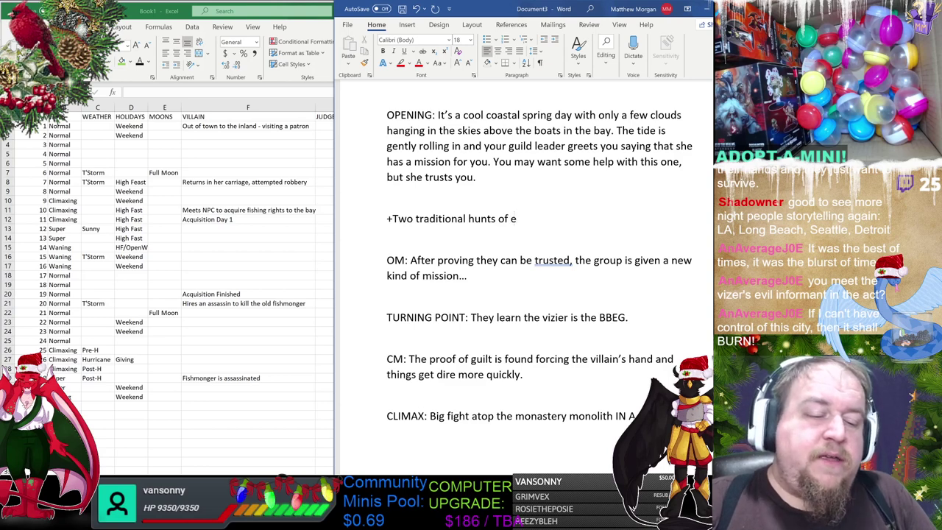
{"action": "key", "text": "BackSpace"}
{"action": "type", "text": "targets "}
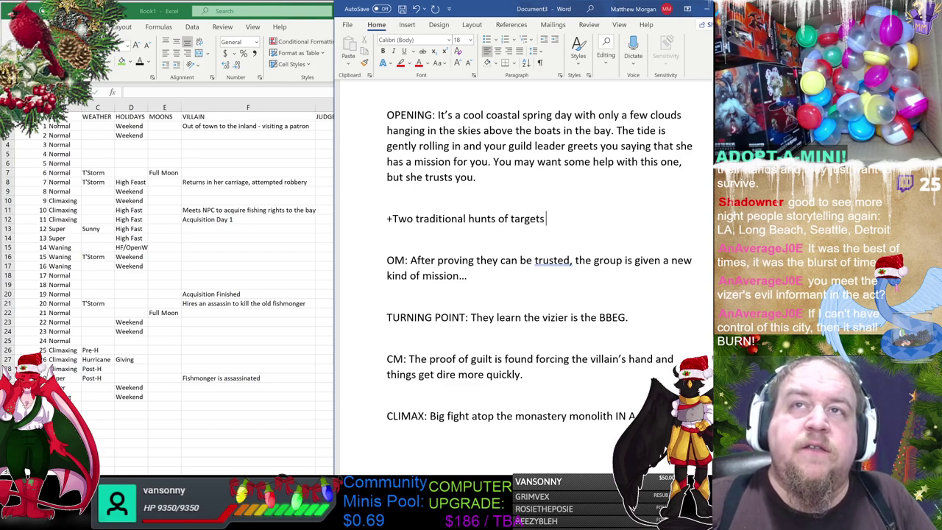
{"action": "type", "text": "one is ea"}
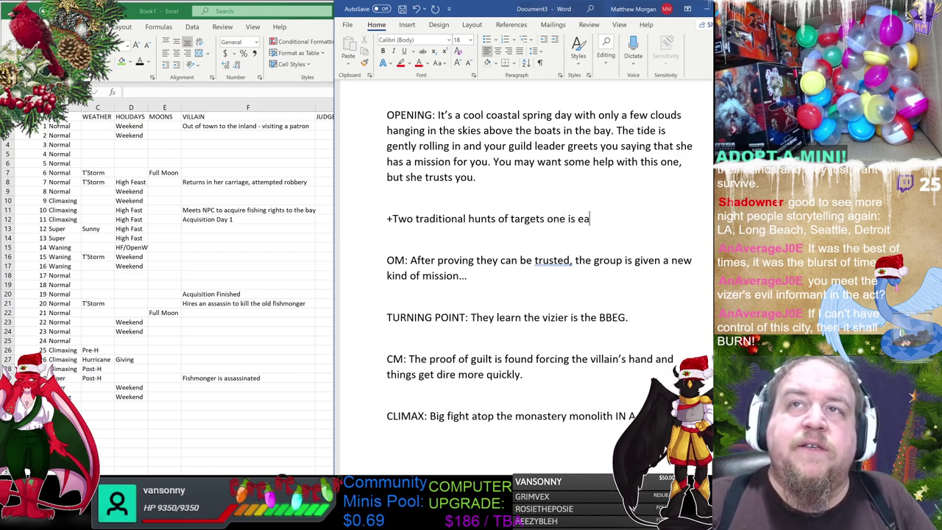
{"action": "type", "text": "sy, the oth"}
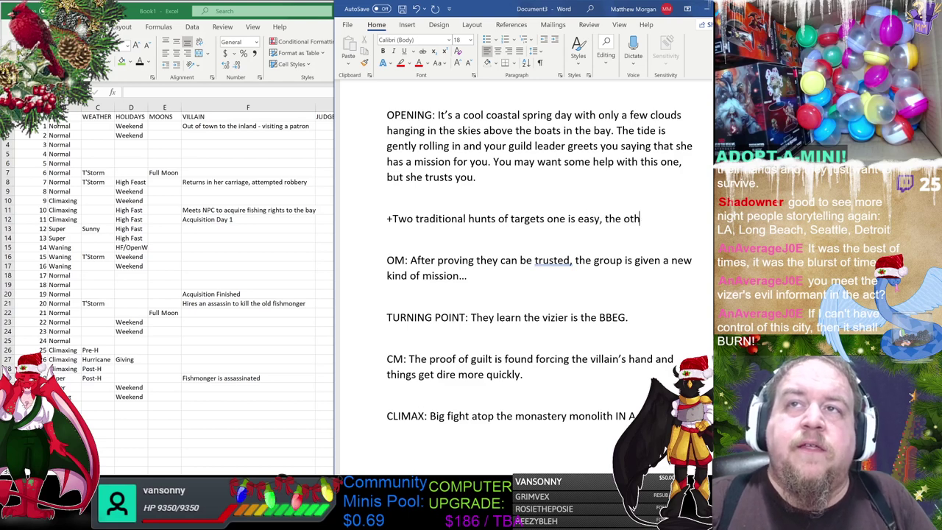
{"action": "type", "text": "er is harder mec"}
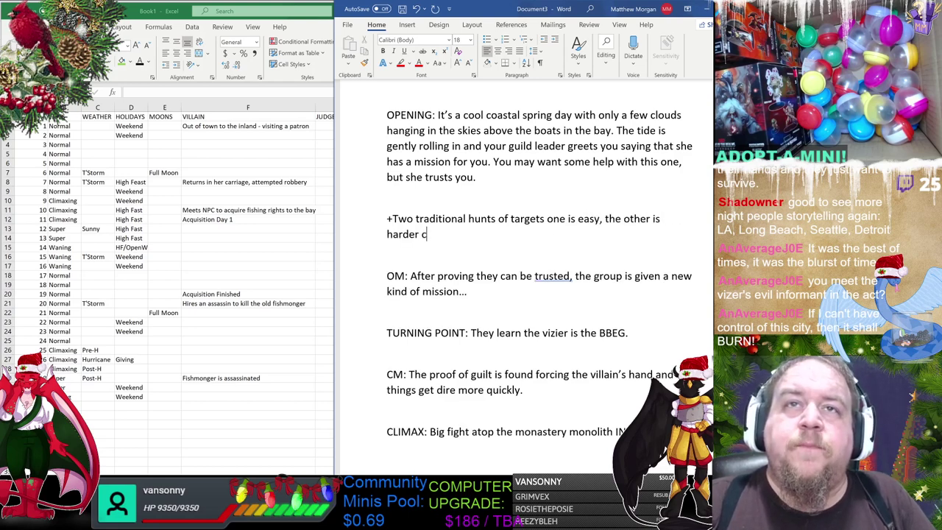
{"action": "key", "text": "BackSpace"}
{"action": "type", "text": "mechanically"}
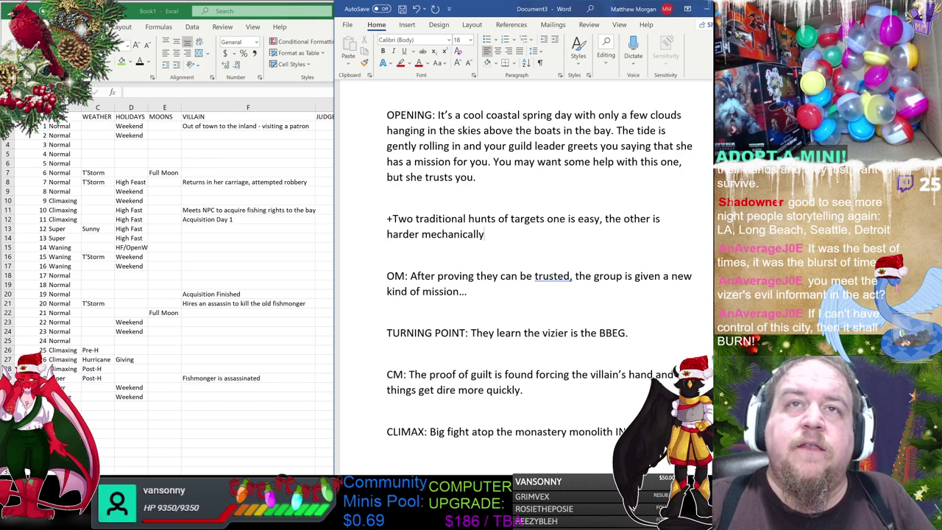
{"action": "type", "text": "."}
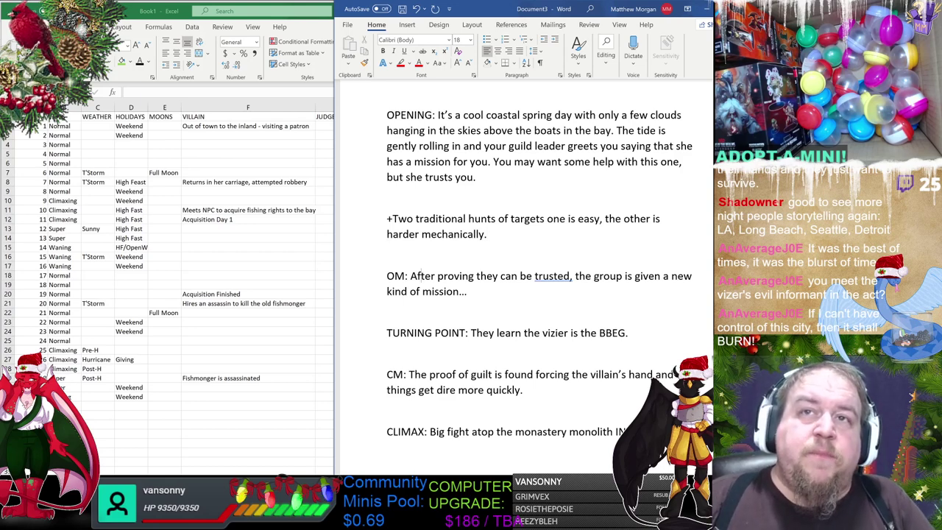
{"action": "left_click_drag", "start_coordinate": [411, 276], "coordinate": [466, 292]}
{"action": "left_click", "coordinate": [486, 234]}
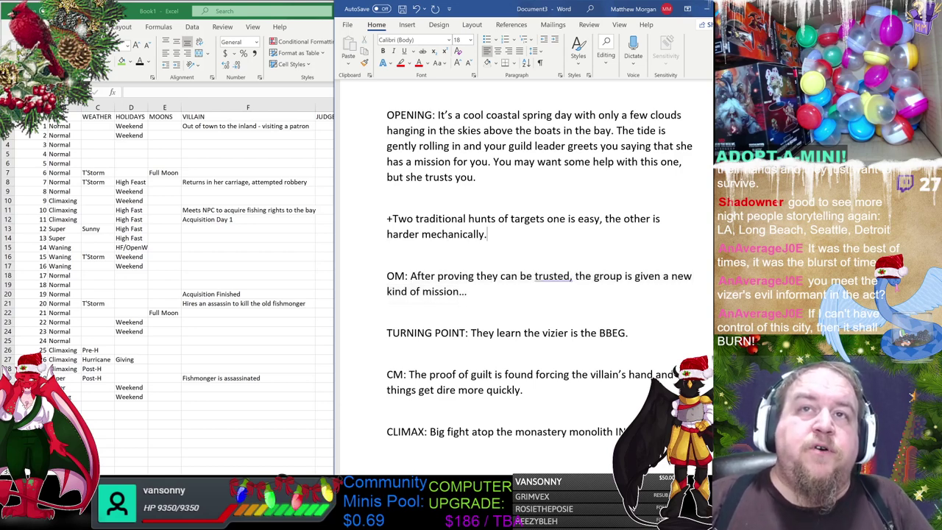
Insert blank lines around the hunts note and add a '-' dash line.
{"action": "left_click", "coordinate": [492, 248]}
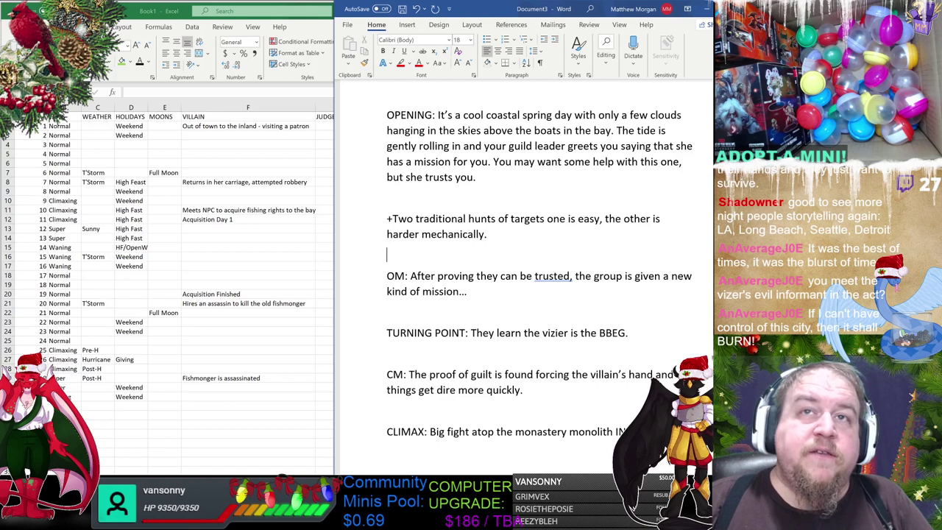
{"action": "key", "text": "Return"}
{"action": "key", "text": "Up"}
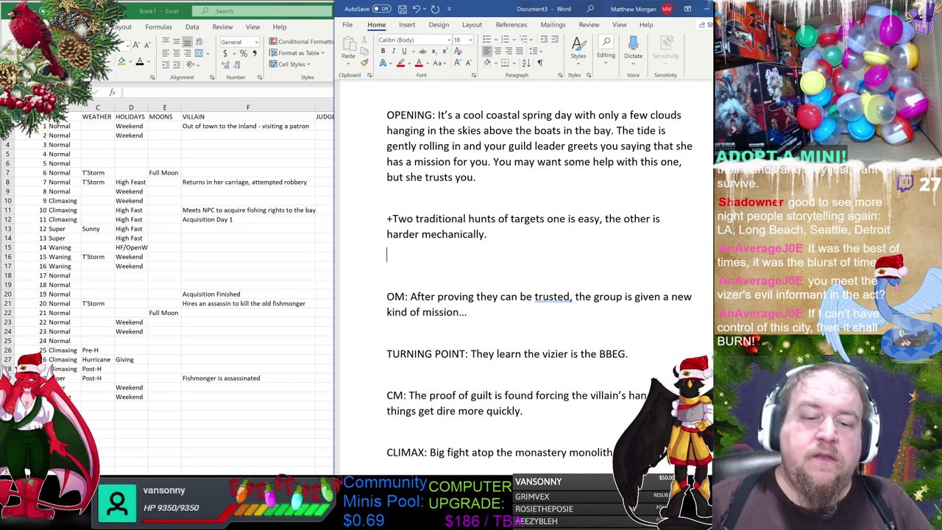
{"action": "key", "text": "Return"}
{"action": "type", "text": "-"}
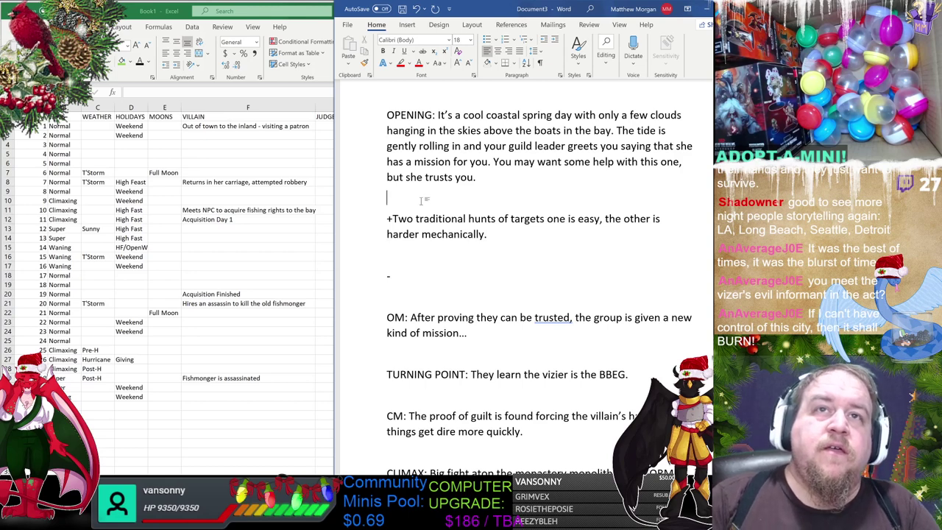
{"action": "key", "text": "Return"}
{"action": "key", "text": "Up"}
{"action": "key", "text": "Return"}
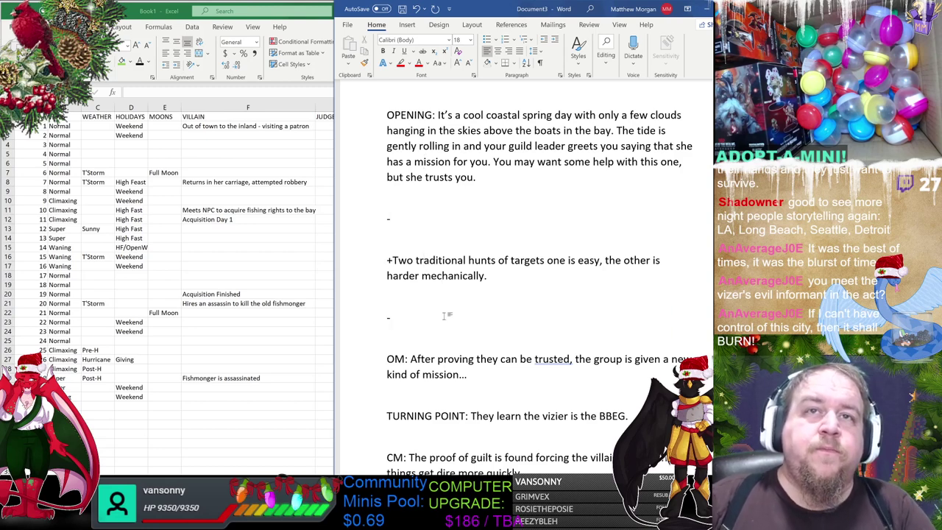
Type the note 'The last mission is one that is mechanical, but also challenges their morals'.
{"action": "type", "text": "The la"}
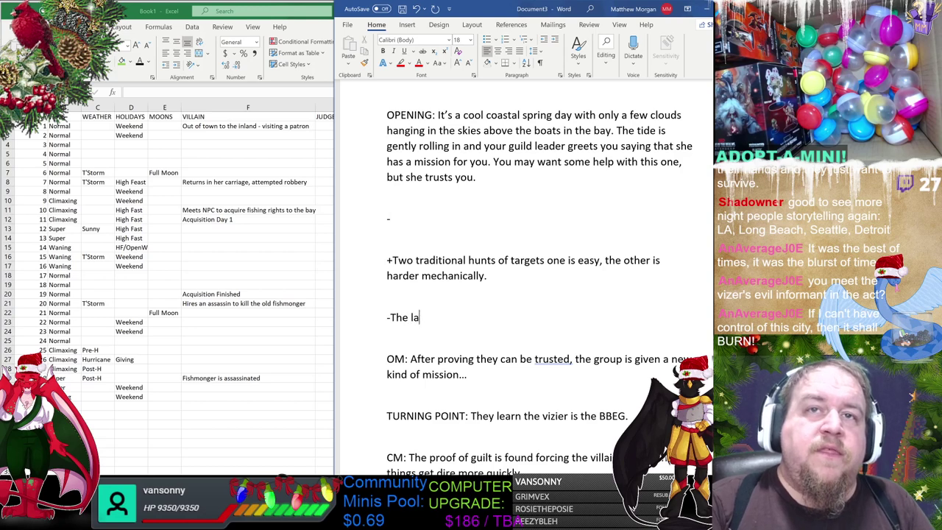
{"action": "type", "text": "st mission "}
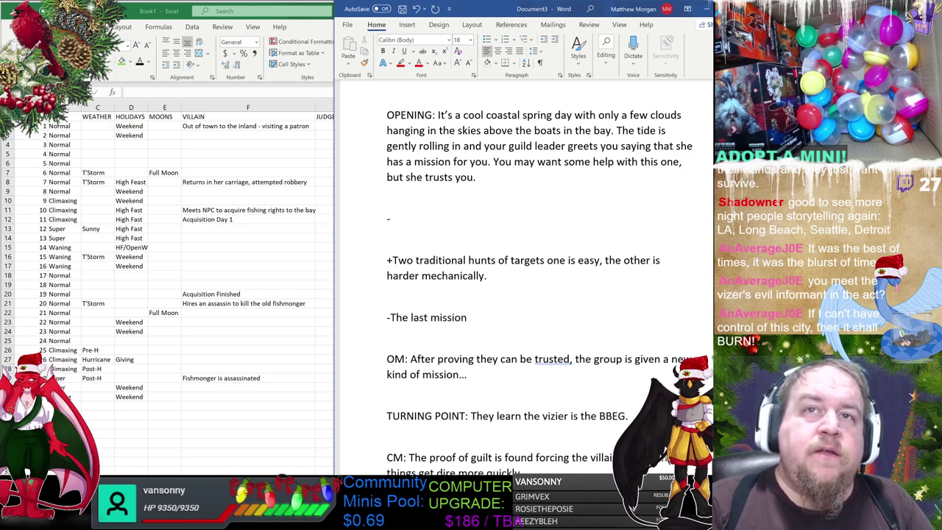
{"action": "type", "text": "is "}
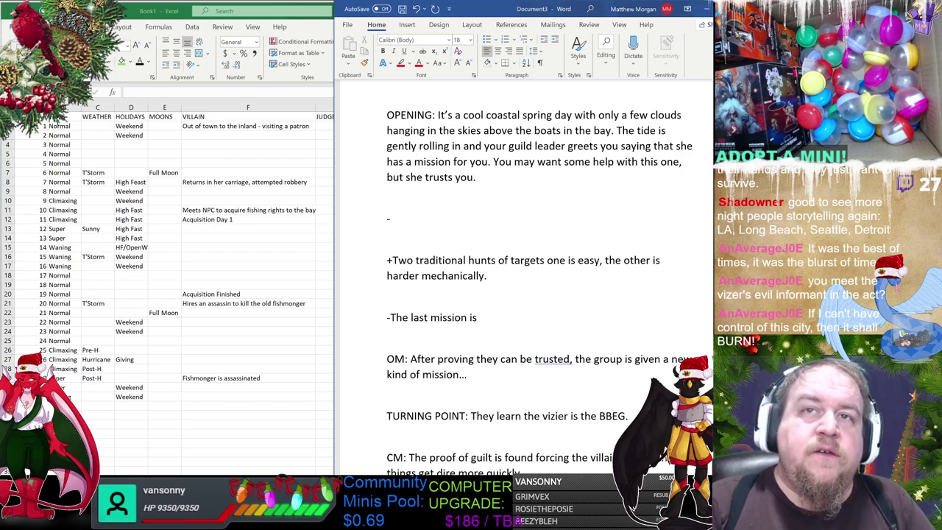
{"action": "type", "text": "one that"}
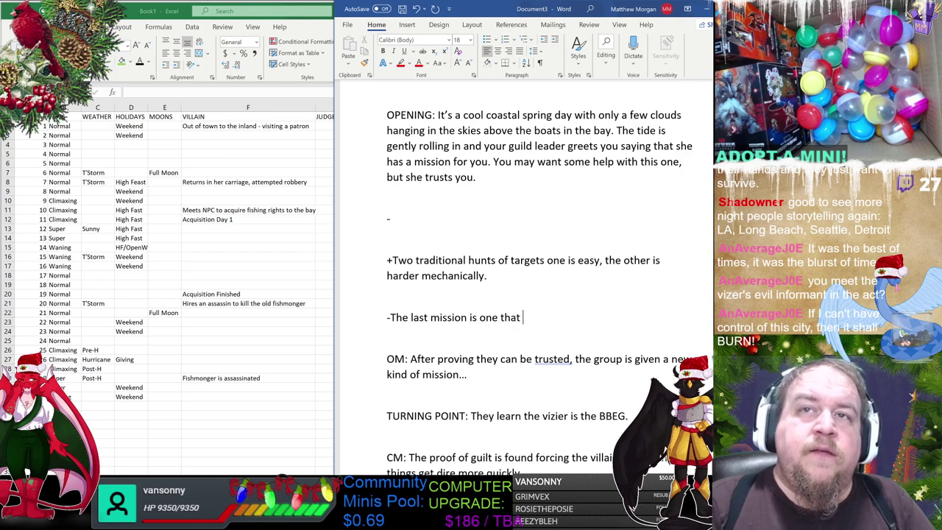
{"action": "type", "text": " is "}
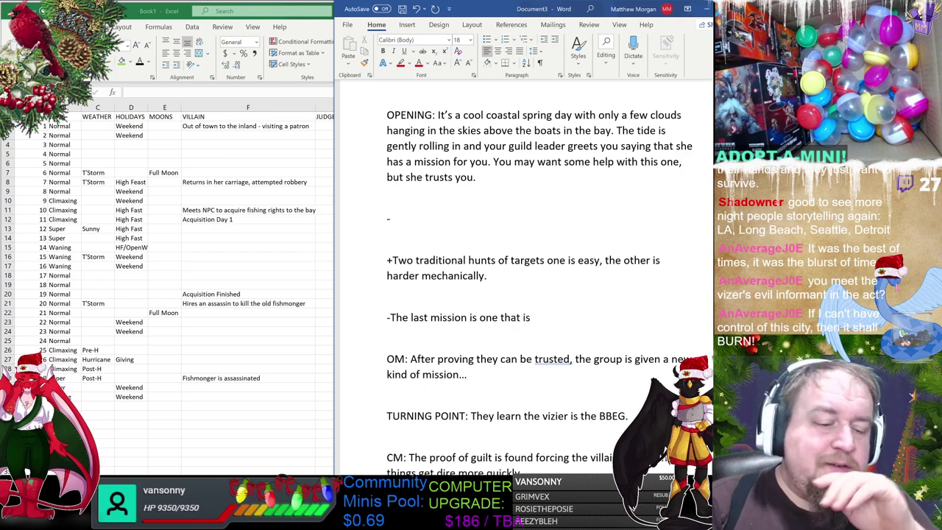
{"action": "type", "text": "mechanical, but also m"}
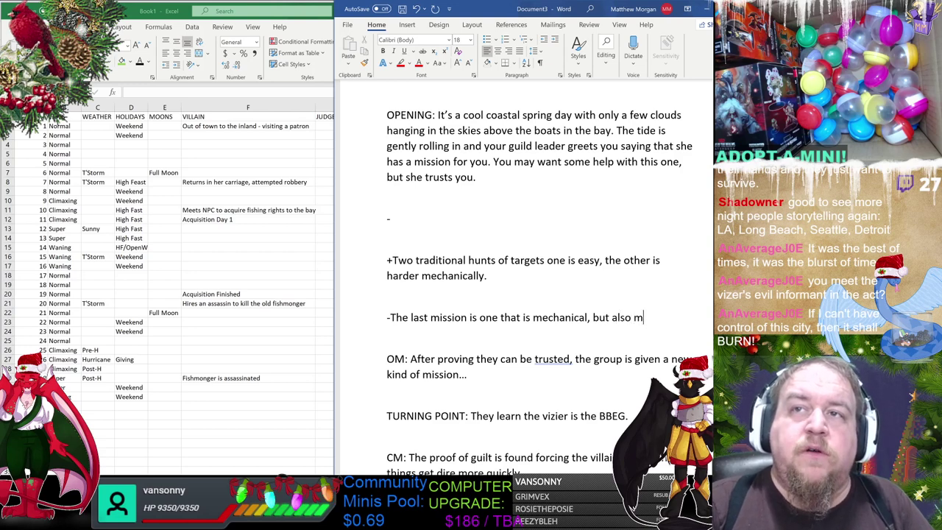
{"action": "key", "text": "BackSpace"}
{"action": "type", "text": "cha"}
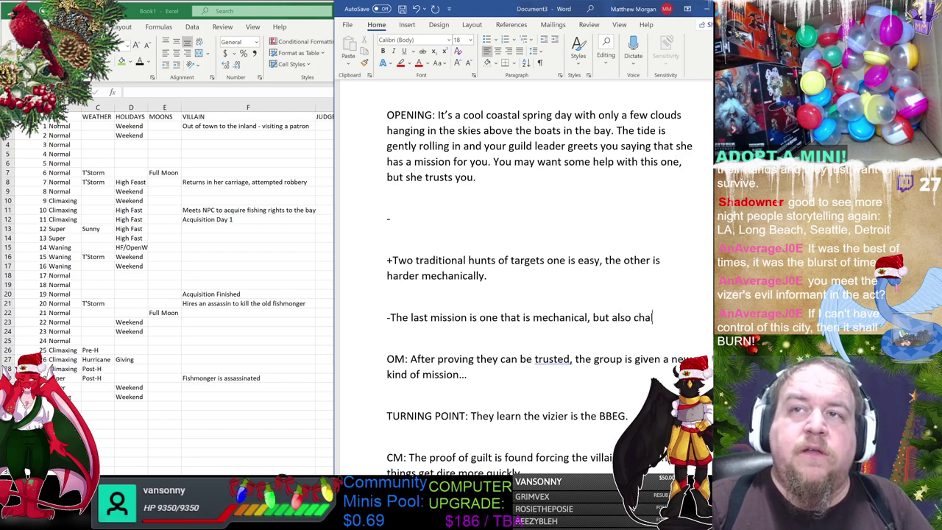
{"action": "type", "text": "llenges th"}
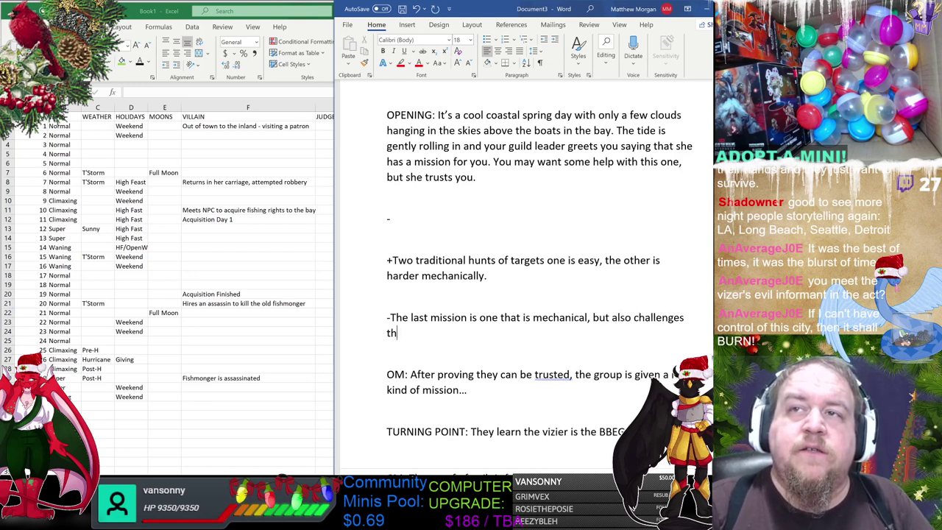
{"action": "type", "text": "eir morals"}
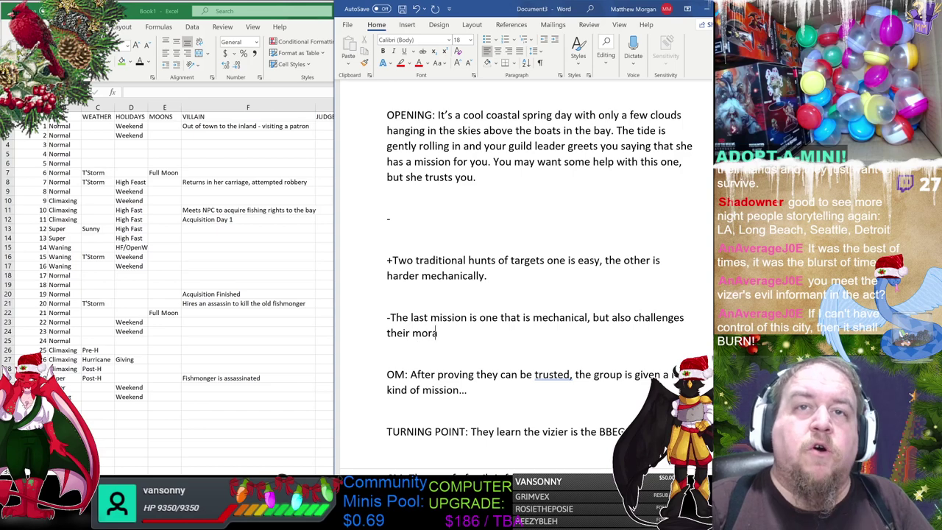
{"action": "left_click", "coordinate": [387, 296]}
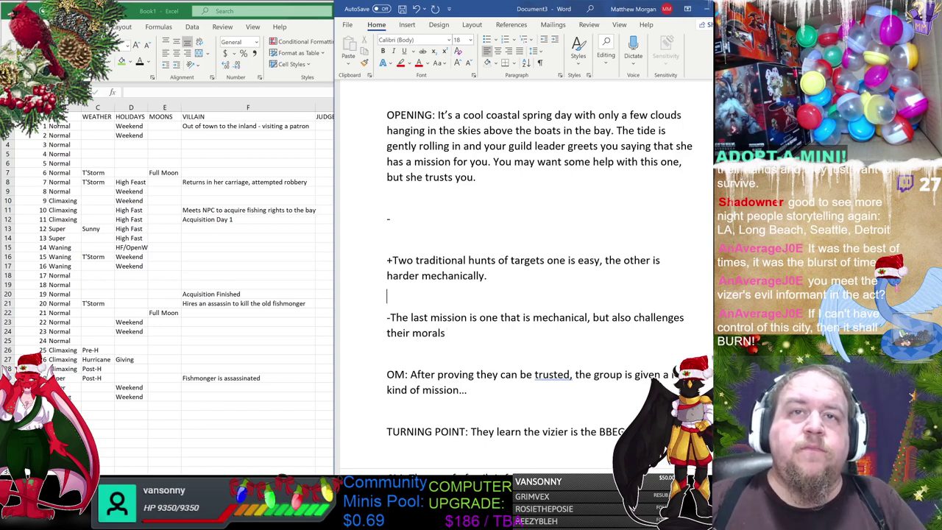
{"action": "scroll", "coordinate": [530, 295], "scroll_direction": "down", "scroll_amount": 3}
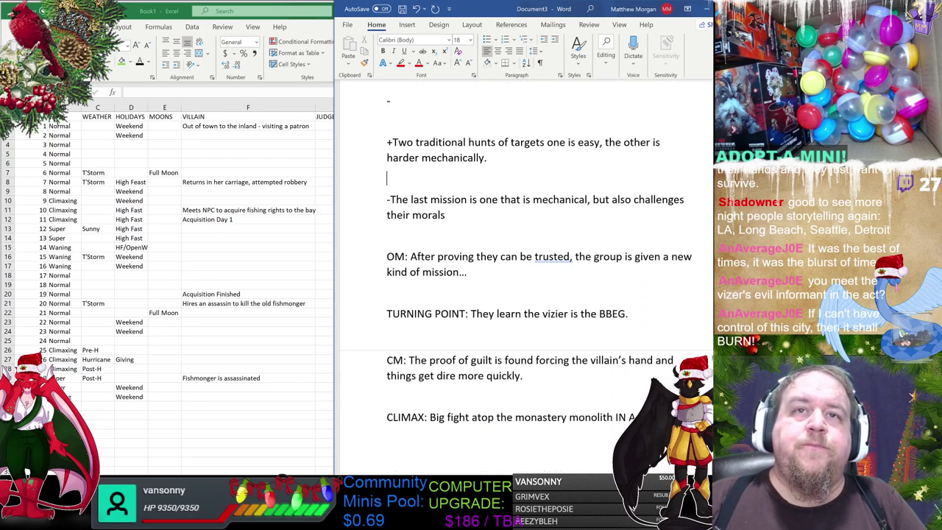
{"action": "scroll", "coordinate": [524, 273], "scroll_direction": "down", "scroll_amount": 2}
{"action": "left_click", "coordinate": [388, 220]}
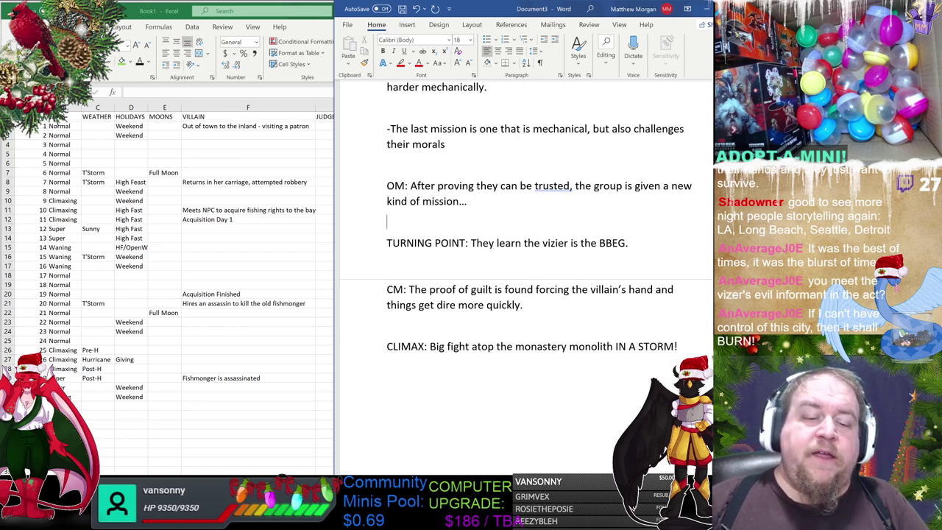
{"action": "key", "text": "Return"}
{"action": "key", "text": "Return"}
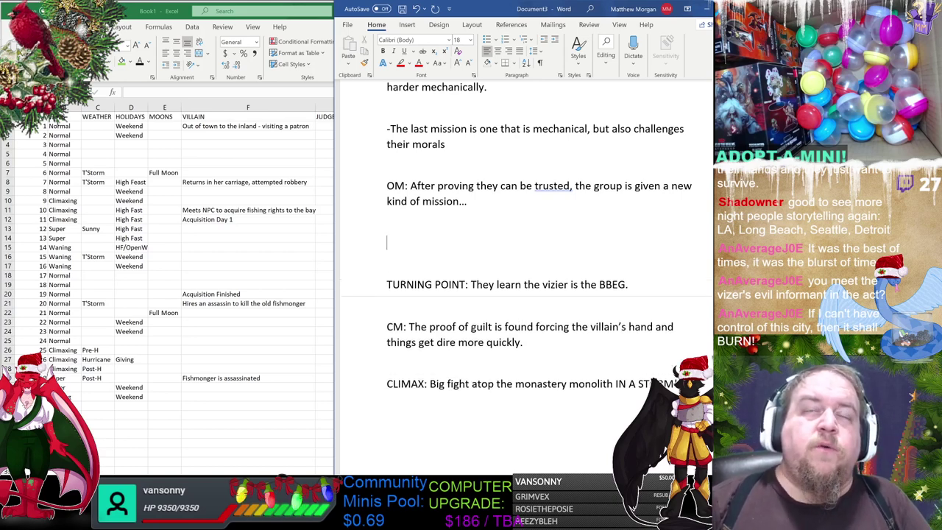
{"action": "left_click_drag", "start_coordinate": [410, 185], "coordinate": [474, 202]}
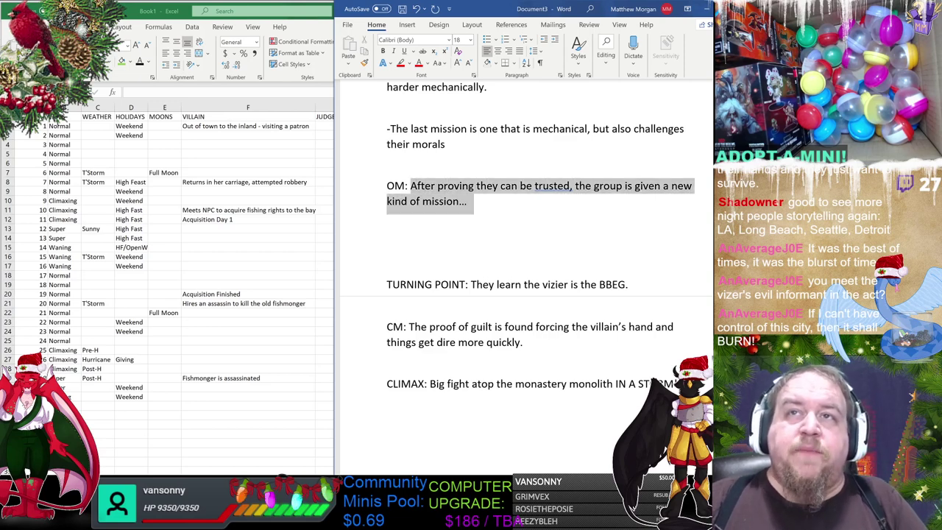
{"action": "left_click_drag", "start_coordinate": [496, 284], "coordinate": [580, 284]}
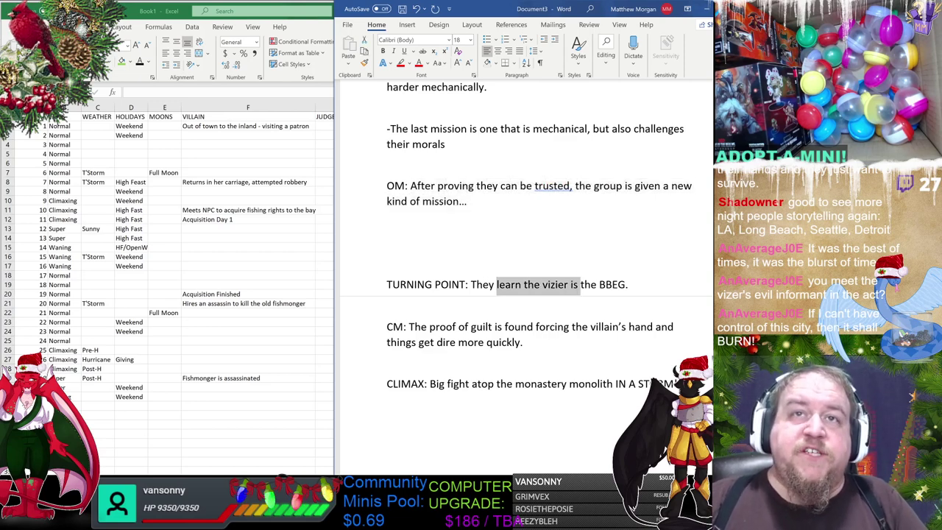
{"action": "left_click", "coordinate": [422, 238]}
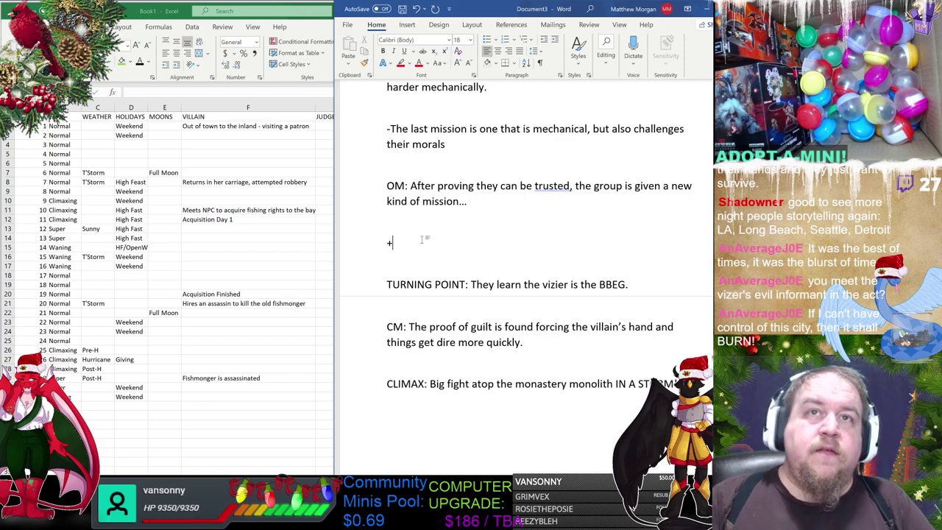
{"action": "key", "text": "Return"}
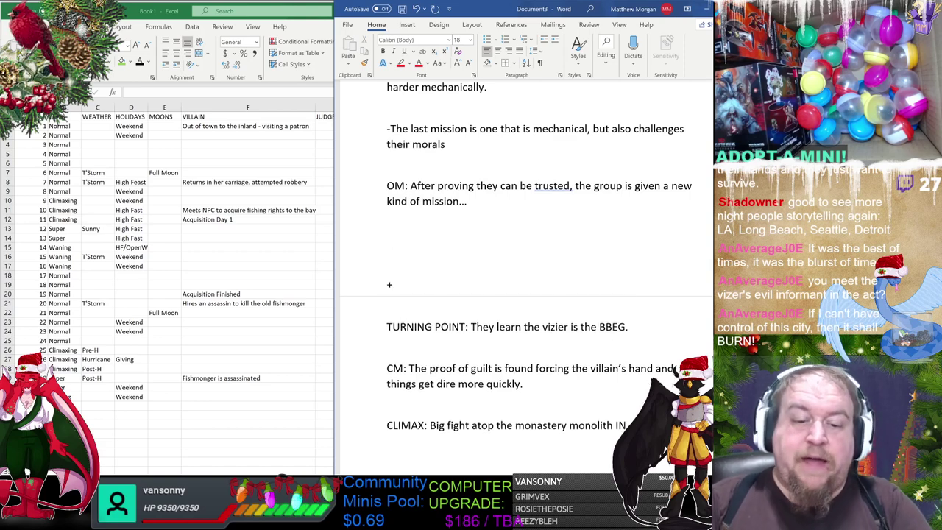
{"action": "type", "text": "-"}
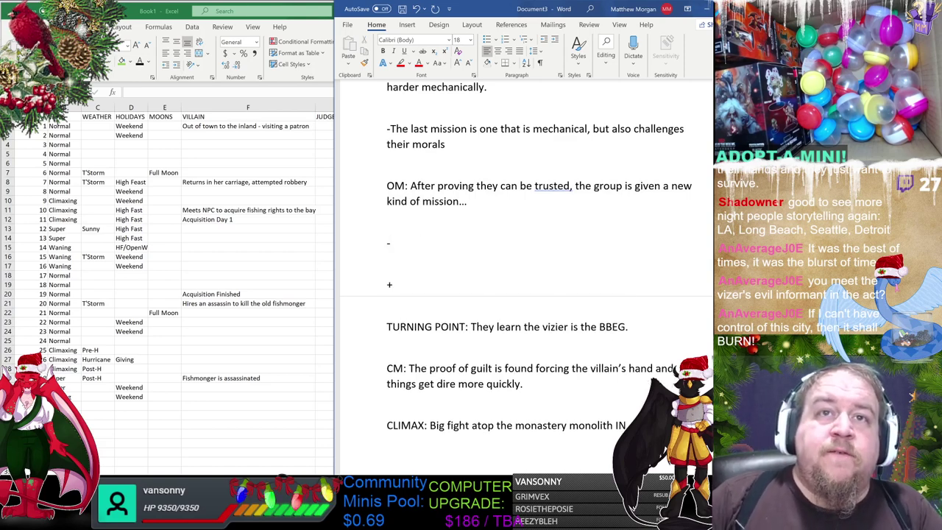
{"action": "left_click", "coordinate": [446, 281]}
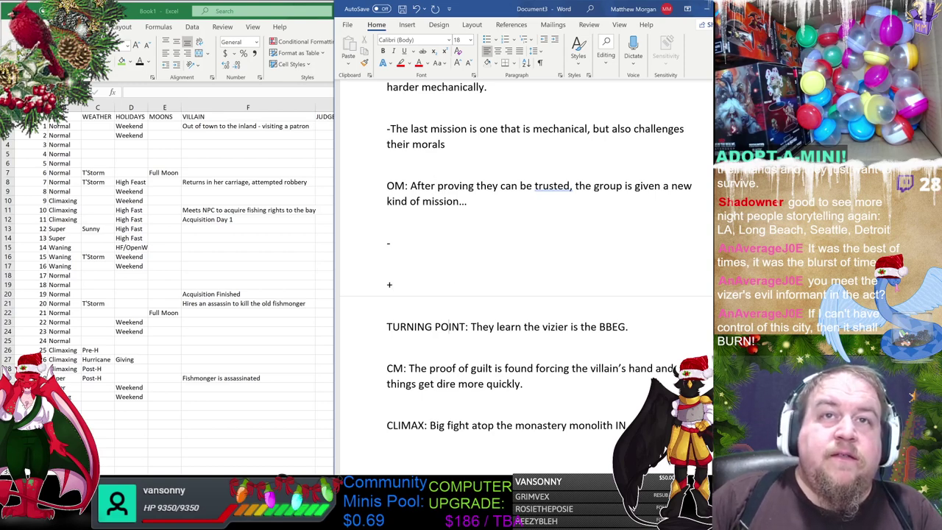
{"action": "key", "text": "Return"}
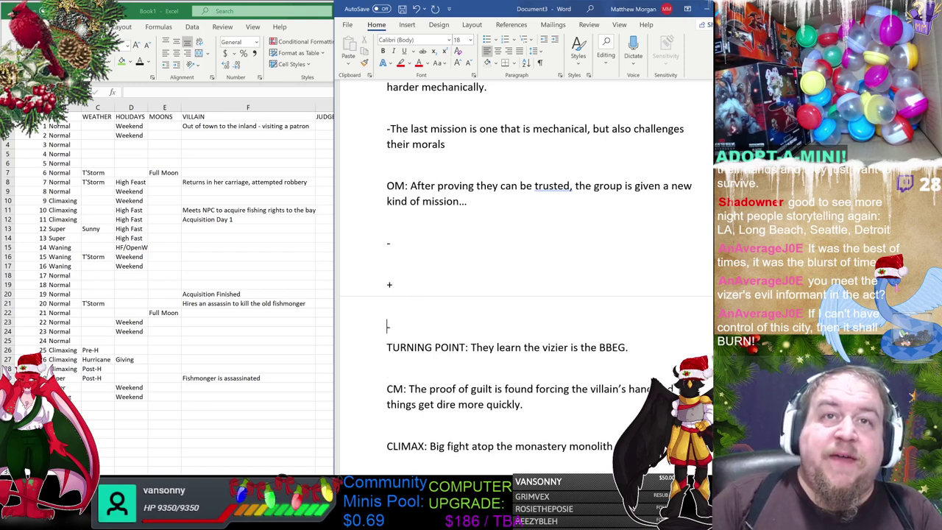
{"action": "type", "text": "-"}
{"action": "key", "text": "Return"}
{"action": "scroll", "coordinate": [523, 294], "scroll_direction": "down", "scroll_amount": 4}
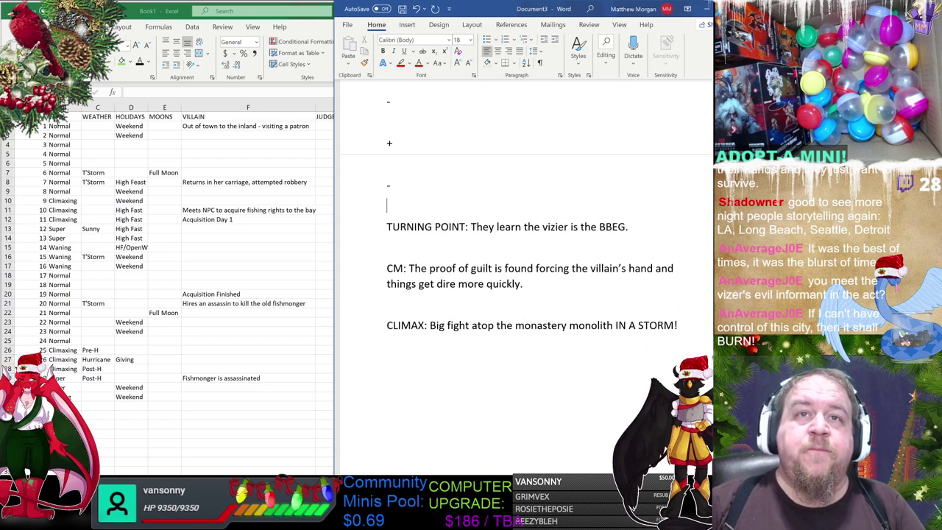
{"action": "left_click", "coordinate": [416, 247]}
{"action": "scroll", "coordinate": [417, 248], "scroll_direction": "down", "scroll_amount": 2}
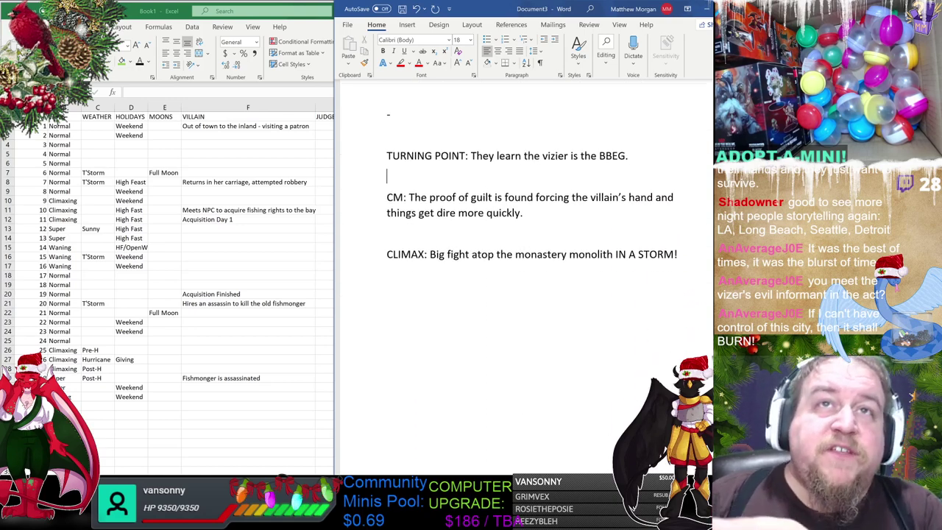
{"action": "scroll", "coordinate": [523, 280], "scroll_direction": "up", "scroll_amount": 5}
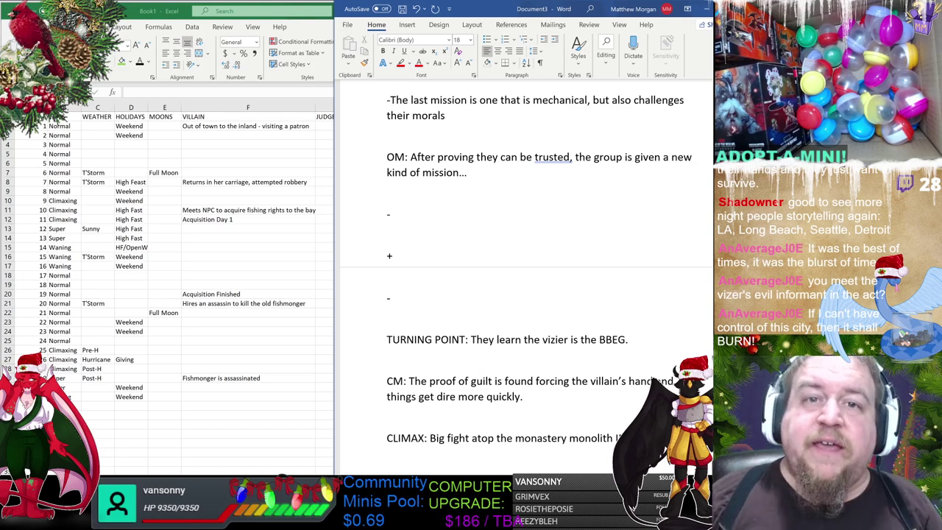
{"action": "scroll", "coordinate": [523, 279], "scroll_direction": "down", "scroll_amount": 3}
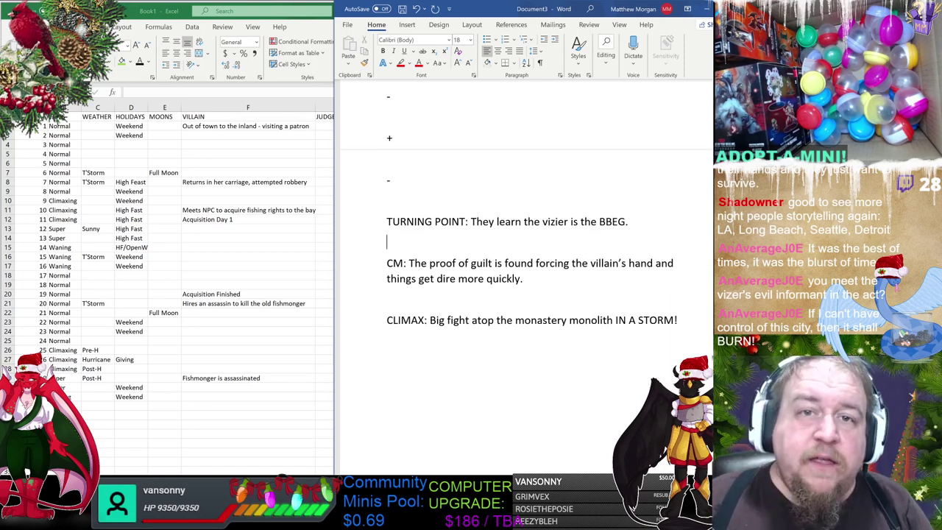
{"action": "scroll", "coordinate": [521, 289], "scroll_direction": "up", "scroll_amount": 4}
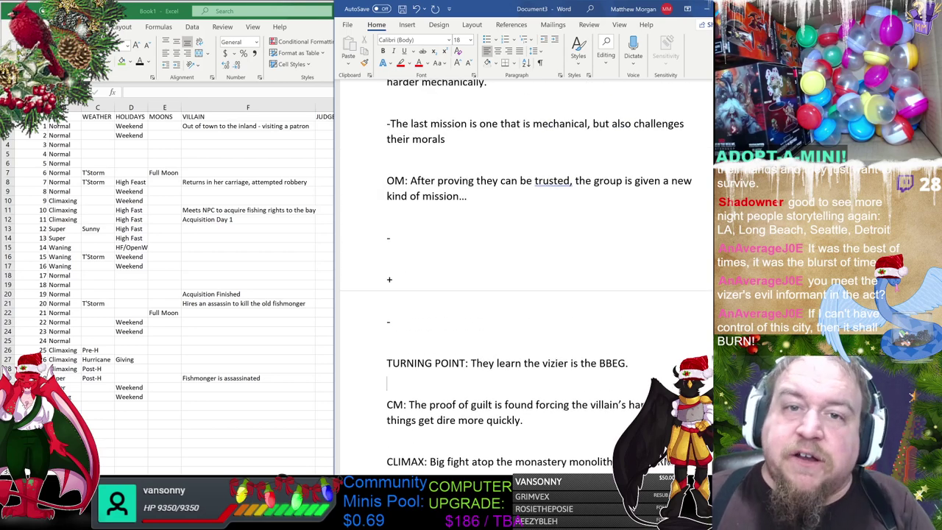
{"action": "scroll", "coordinate": [526, 279], "scroll_direction": "down", "scroll_amount": 2}
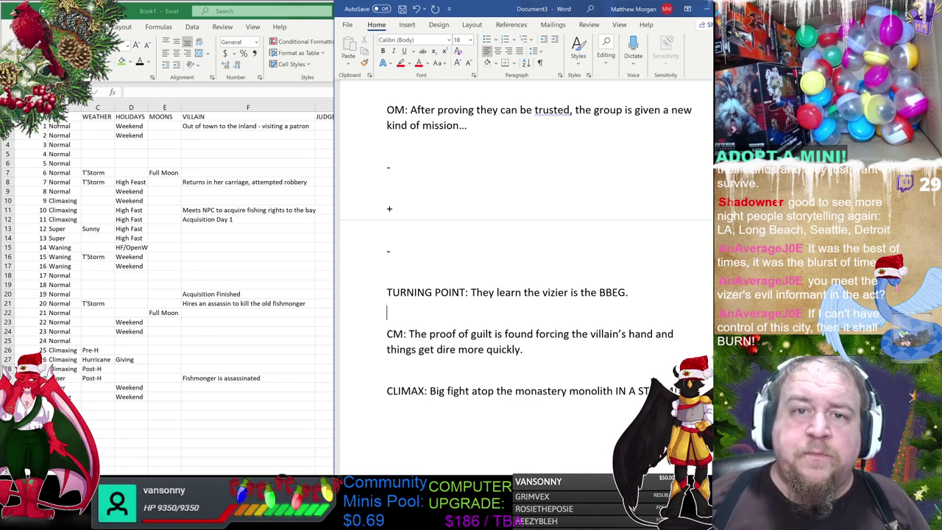
Scroll through the Midpoint Method notes, then bring the Excel campaign calendar forward.
{"action": "scroll", "coordinate": [523, 280], "scroll_direction": "up", "scroll_amount": 3}
{"action": "scroll", "coordinate": [522, 280], "scroll_direction": "up", "scroll_amount": 7}
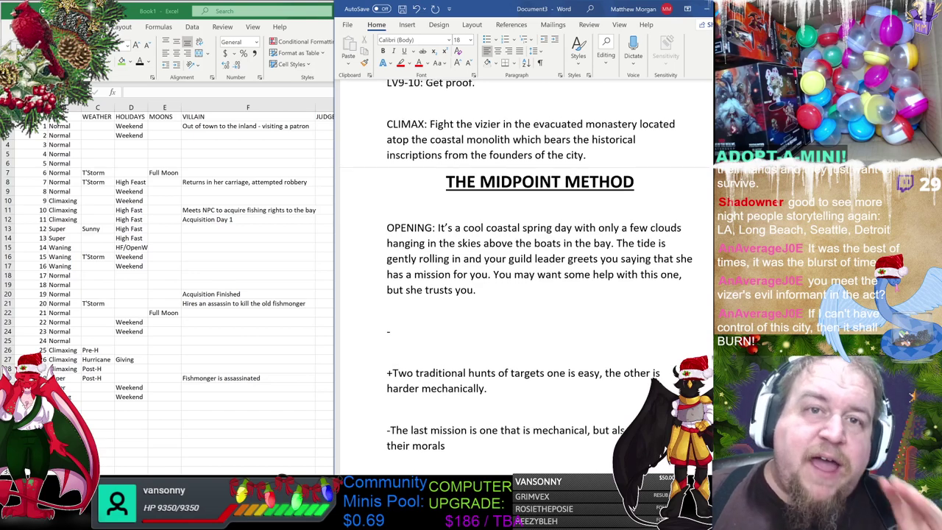
{"action": "scroll", "coordinate": [523, 280], "scroll_direction": "down", "scroll_amount": 5}
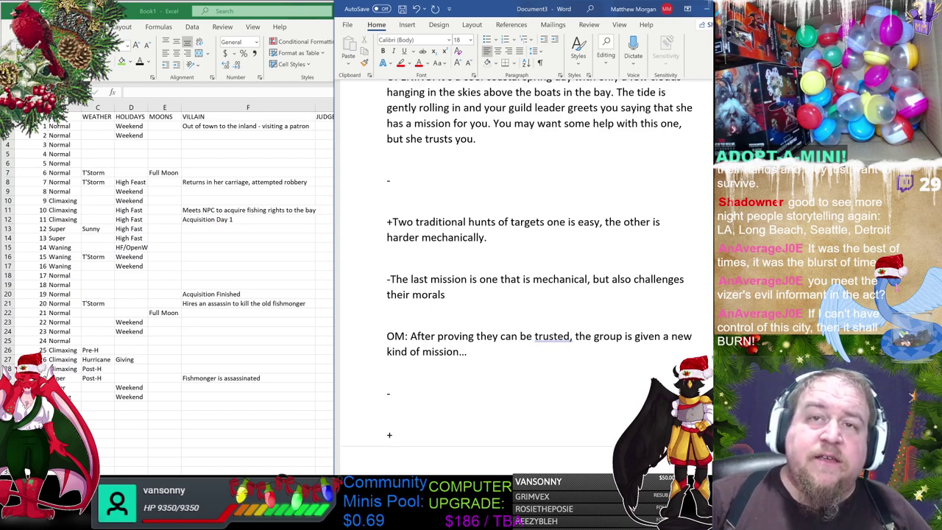
{"action": "scroll", "coordinate": [527, 269], "scroll_direction": "up", "scroll_amount": 4}
{"action": "scroll", "coordinate": [523, 279], "scroll_direction": "down", "scroll_amount": 7}
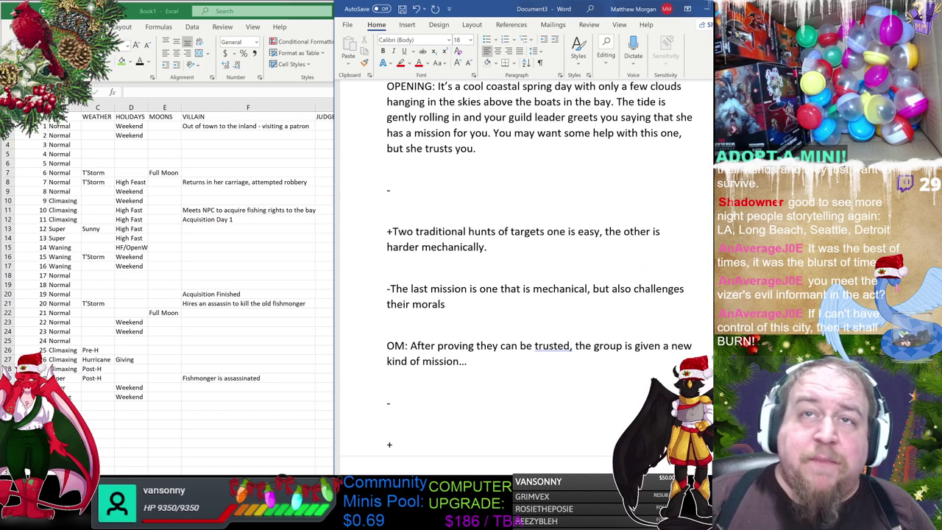
{"action": "scroll", "coordinate": [527, 280], "scroll_direction": "up", "scroll_amount": 6}
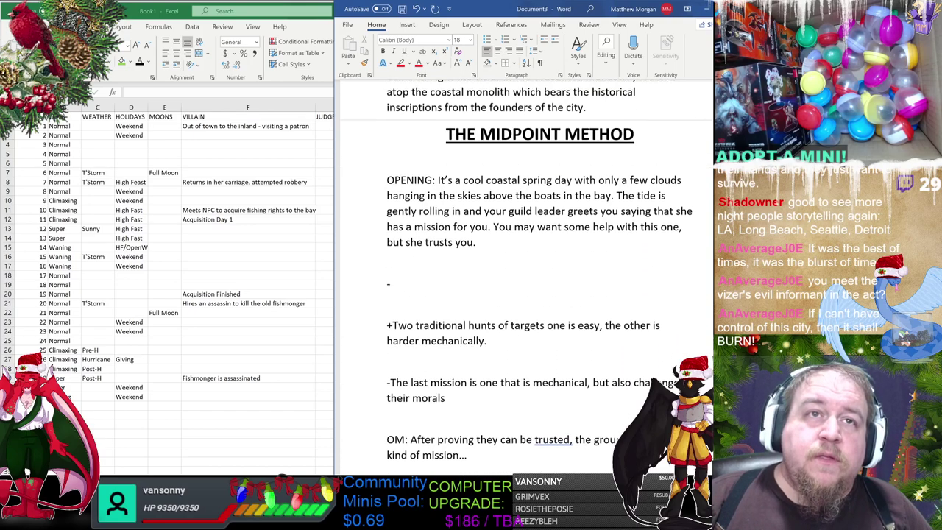
{"action": "left_click", "coordinate": [207, 256]}
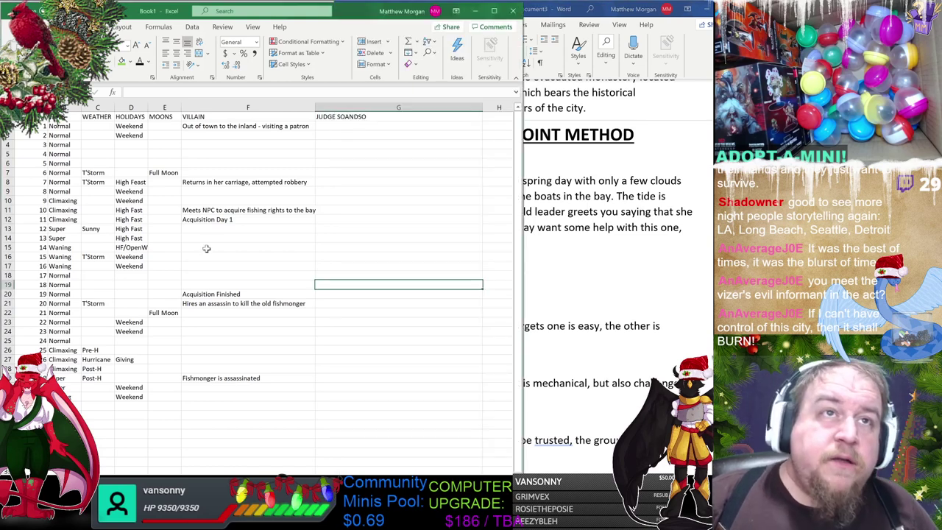
Switch back to the Word notes and select the LV5-6 through LV9-10 outline steps.
{"action": "left_click", "coordinate": [226, 249]}
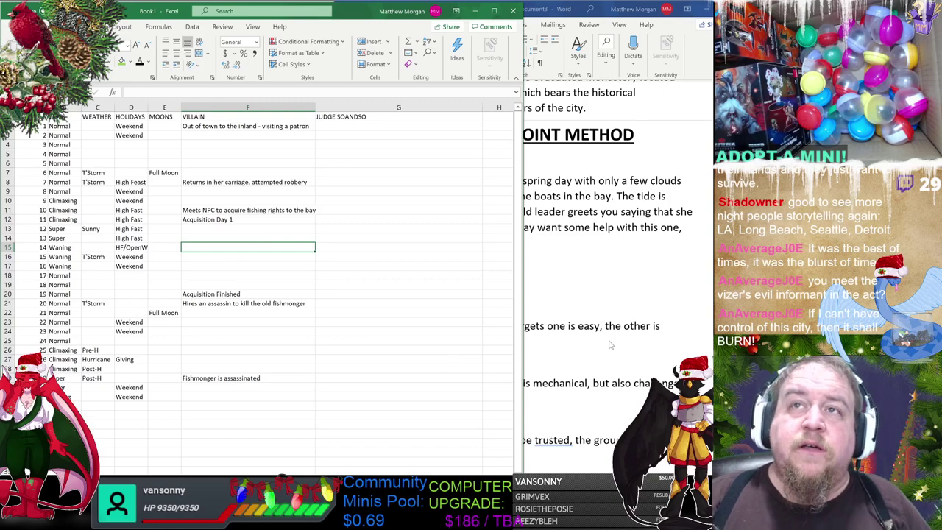
{"action": "key", "text": "alt+Tab"}
{"action": "scroll", "coordinate": [442, 362], "scroll_direction": "up", "scroll_amount": 10}
{"action": "left_click_drag", "start_coordinate": [415, 134], "coordinate": [515, 442]}
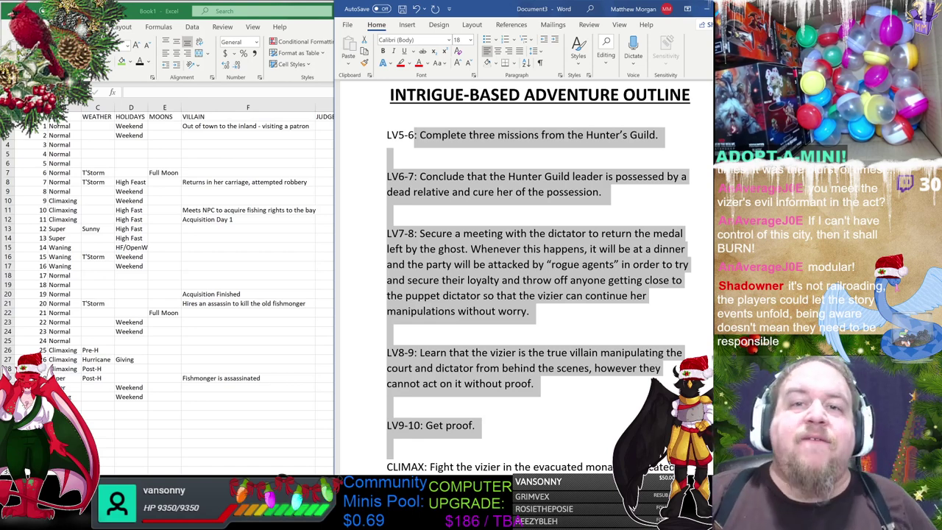
Start a new blank picture in Paint, discarding the unsaved mangrove map.
{"action": "left_click", "coordinate": [442, 457]}
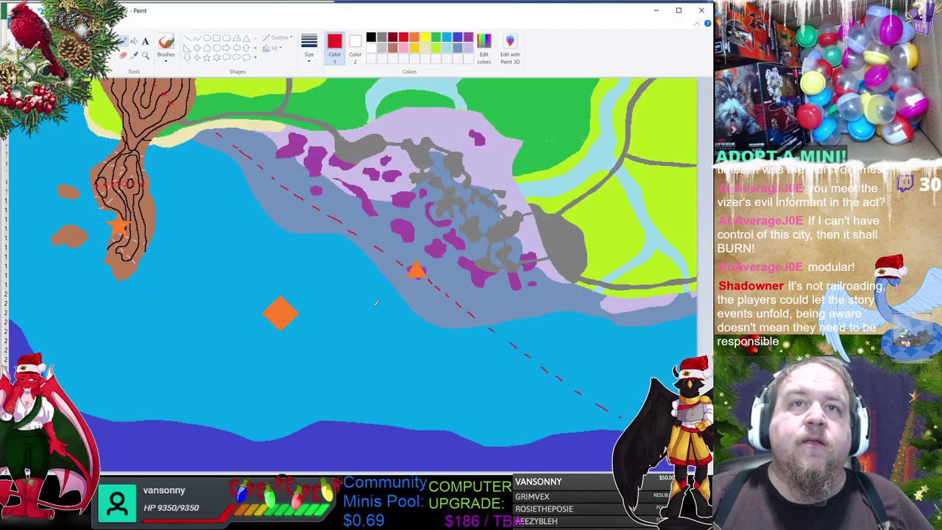
{"action": "left_click", "coordinate": [18, 23]}
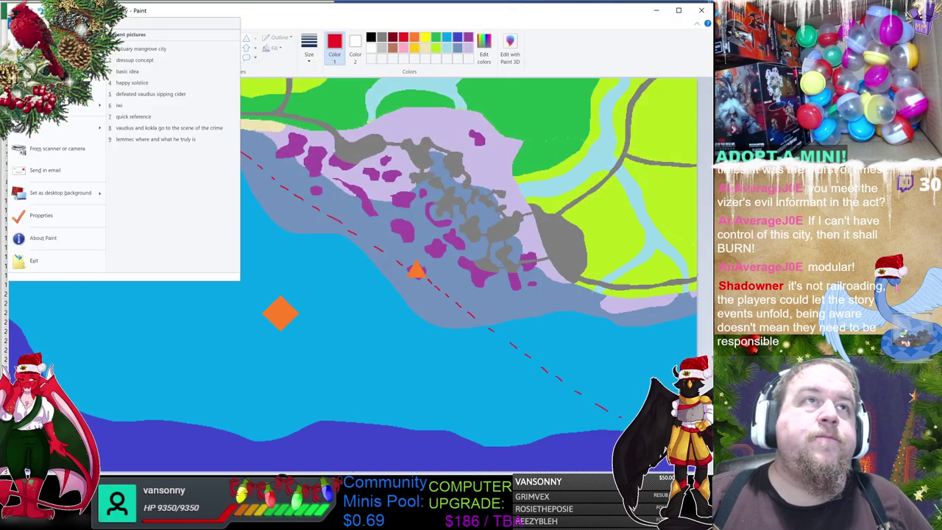
{"action": "left_click", "coordinate": [66, 67]}
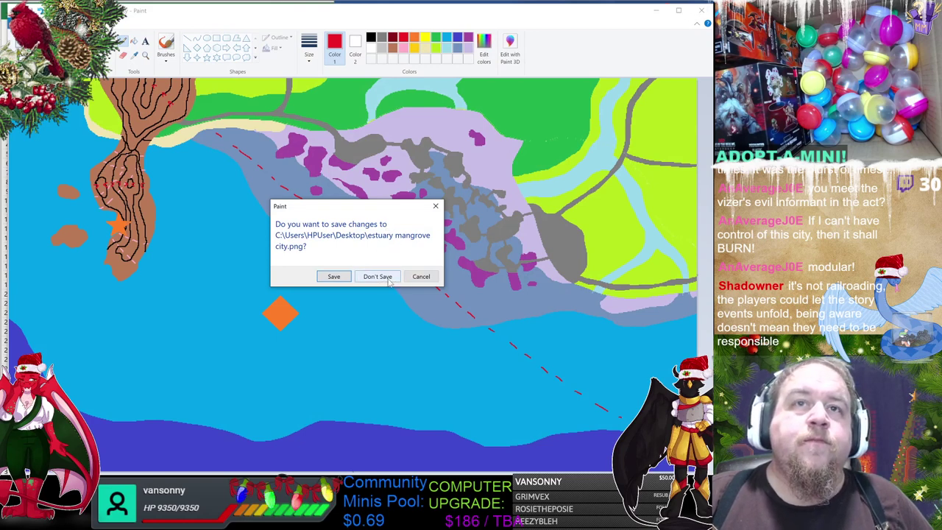
{"action": "left_click", "coordinate": [377, 277]}
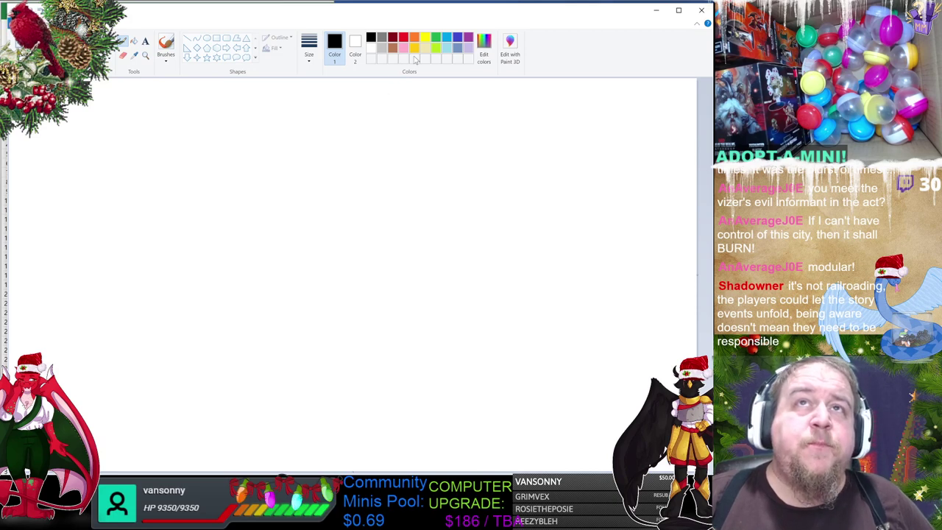
In indigo blue, sketch a circled DM near the top and a circled PC near the bottom.
{"action": "left_click", "coordinate": [457, 38]}
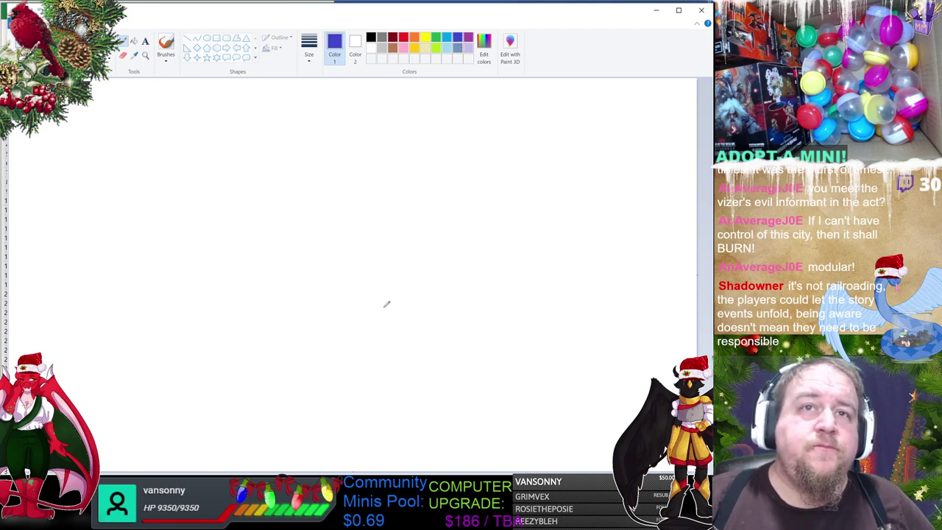
{"action": "mouse_move", "coordinate": [332, 103]}
{"action": "left_mouse_down"}
{"action": "mouse_move", "coordinate": [361, 105]}
{"action": "mouse_move", "coordinate": [345, 136]}
{"action": "mouse_move", "coordinate": [318, 134]}
{"action": "mouse_move", "coordinate": [317, 109]}
{"action": "mouse_move", "coordinate": [340, 99]}
{"action": "mouse_move", "coordinate": [354, 109]}
{"action": "left_mouse_up"}
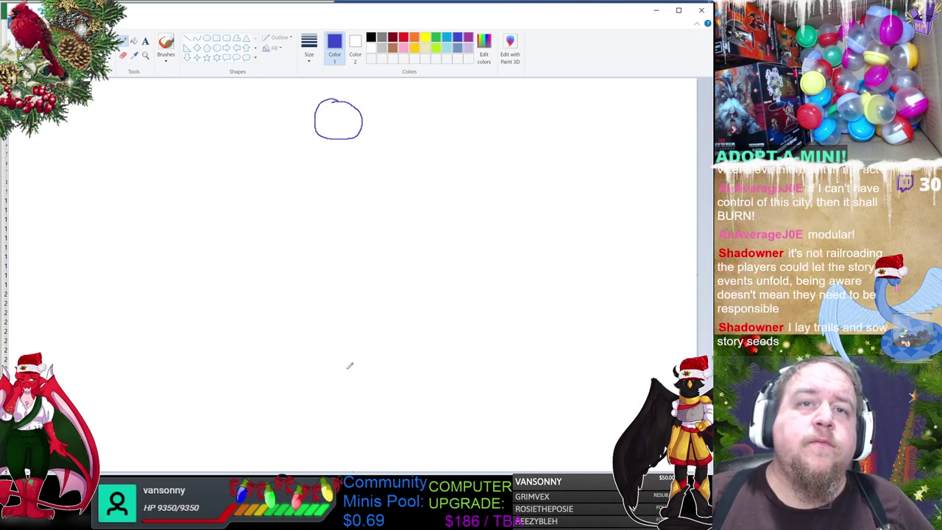
{"action": "mouse_move", "coordinate": [339, 410]}
{"action": "left_mouse_down"}
{"action": "mouse_move", "coordinate": [357, 414]}
{"action": "mouse_move", "coordinate": [343, 446]}
{"action": "mouse_move", "coordinate": [314, 416]}
{"action": "mouse_move", "coordinate": [351, 409]}
{"action": "left_mouse_up"}
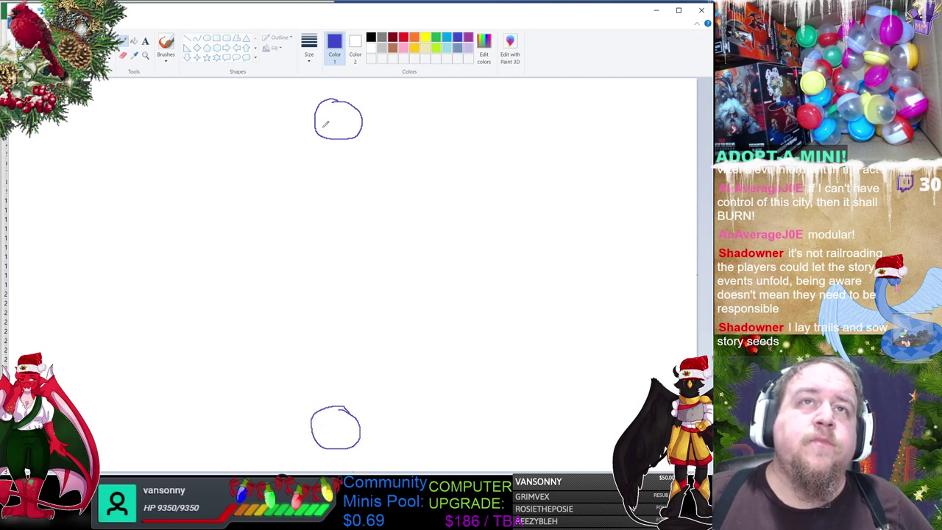
{"action": "mouse_move", "coordinate": [337, 118]}
{"action": "left_mouse_down"}
{"action": "mouse_move", "coordinate": [335, 126]}
{"action": "mouse_move", "coordinate": [347, 118]}
{"action": "mouse_move", "coordinate": [360, 131]}
{"action": "left_mouse_up"}
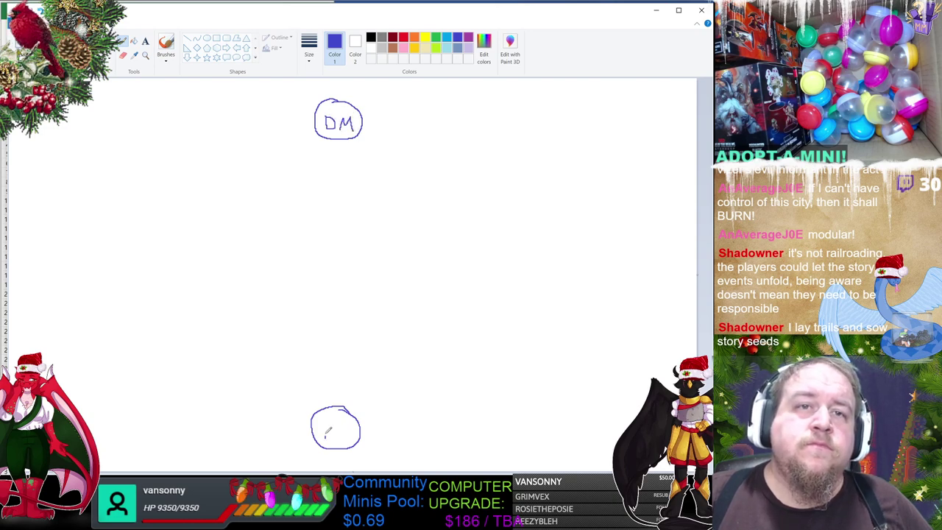
{"action": "left_click_drag", "start_coordinate": [343, 422], "coordinate": [348, 439]}
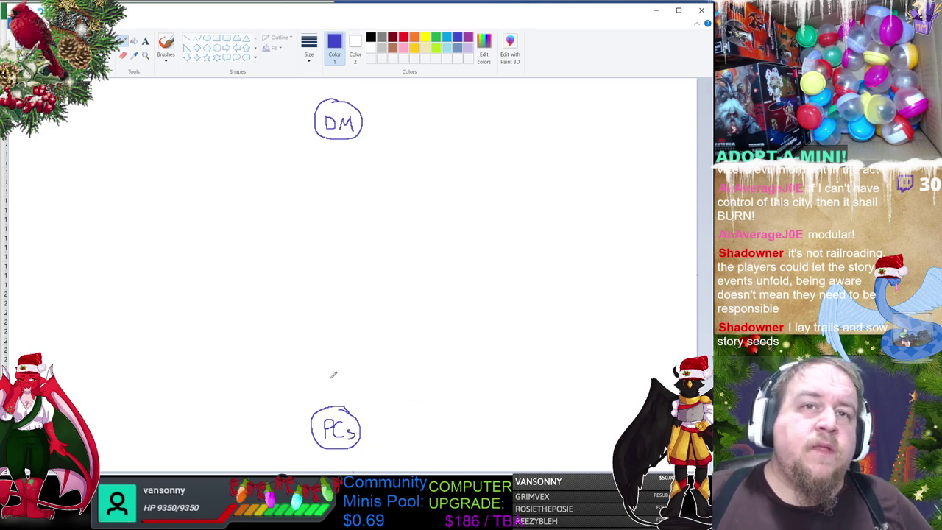
Draw a crossbarred tower linking PC to DM, then undo the whole sketch.
{"action": "mouse_move", "coordinate": [324, 400]}
{"action": "left_mouse_down"}
{"action": "mouse_move", "coordinate": [326, 158]}
{"action": "mouse_move", "coordinate": [338, 153]}
{"action": "mouse_move", "coordinate": [346, 396]}
{"action": "mouse_move", "coordinate": [352, 359]}
{"action": "left_mouse_up"}
{"action": "left_click_drag", "start_coordinate": [329, 275], "coordinate": [346, 254]}
{"action": "left_click_drag", "start_coordinate": [326, 207], "coordinate": [359, 207]}
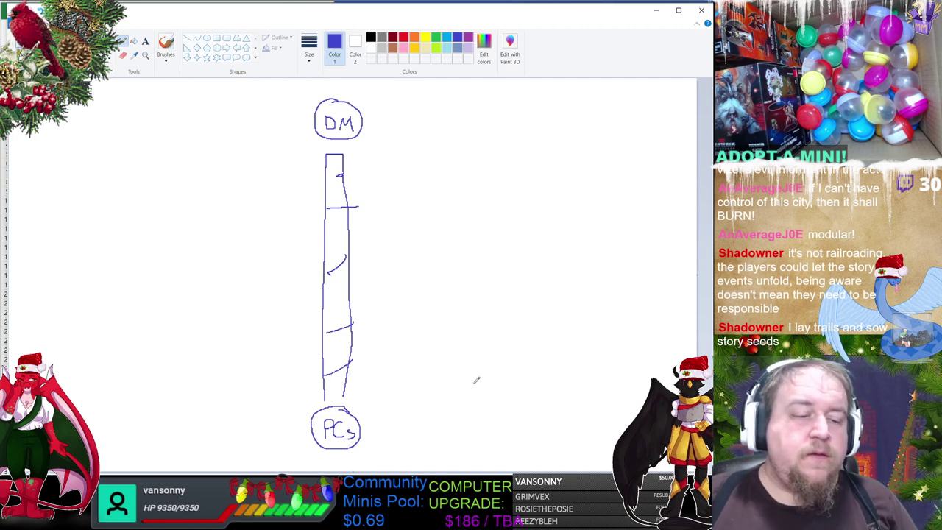
{"action": "key", "text": "ctrl+z"}
{"action": "key", "text": "ctrl+z"}
{"action": "key", "text": "ctrl+z"}
{"action": "key", "text": "ctrl+z"}
{"action": "key", "text": "ctrl+z"}
{"action": "key", "text": "ctrl+z"}
{"action": "key", "text": "ctrl+z"}
{"action": "key", "text": "ctrl+z"}
{"action": "key", "text": "ctrl+z"}
{"action": "key", "text": "ctrl+z"}
{"action": "key", "text": "ctrl+z"}
{"action": "key", "text": "ctrl+z"}
{"action": "key", "text": "ctrl+z"}
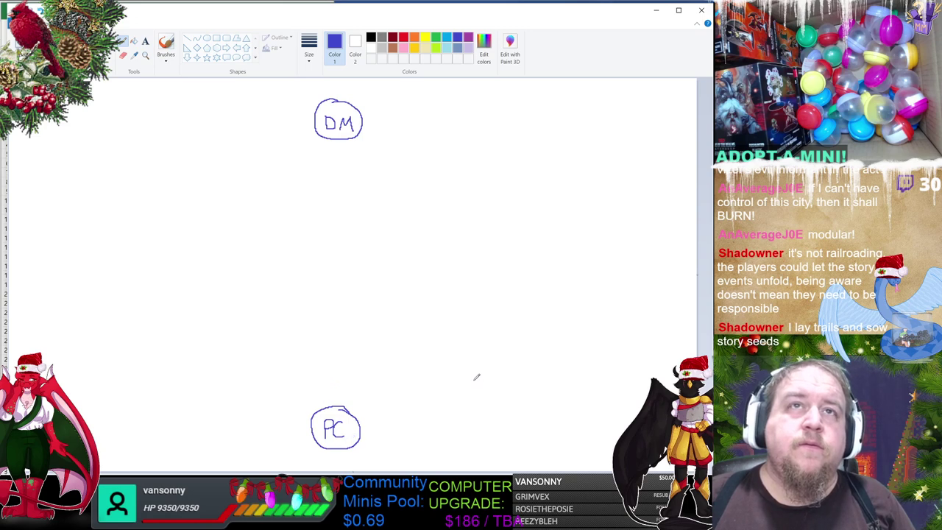
{"action": "key", "text": "ctrl+z"}
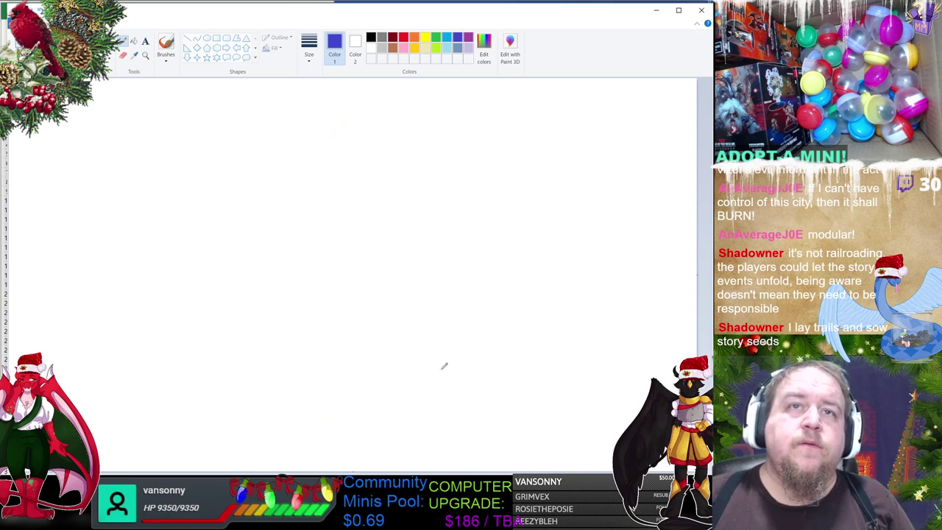
{"action": "left_click_drag", "start_coordinate": [270, 191], "coordinate": [351, 198]}
{"action": "mouse_move", "coordinate": [506, 275]}
{"action": "left_mouse_down"}
{"action": "mouse_move", "coordinate": [511, 431]}
{"action": "mouse_move", "coordinate": [298, 428]}
{"action": "mouse_move", "coordinate": [231, 389]}
{"action": "mouse_move", "coordinate": [227, 210]}
{"action": "mouse_move", "coordinate": [286, 191]}
{"action": "left_mouse_up"}
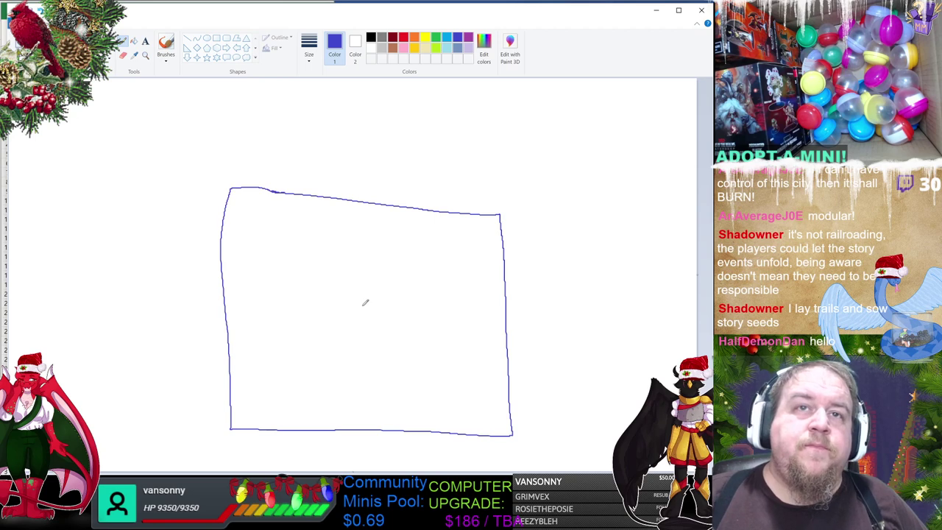
{"action": "mouse_move", "coordinate": [365, 302]}
{"action": "left_mouse_down"}
{"action": "mouse_move", "coordinate": [391, 358]}
{"action": "mouse_move", "coordinate": [359, 305]}
{"action": "mouse_move", "coordinate": [369, 301]}
{"action": "mouse_move", "coordinate": [356, 332]}
{"action": "mouse_move", "coordinate": [389, 347]}
{"action": "left_mouse_up"}
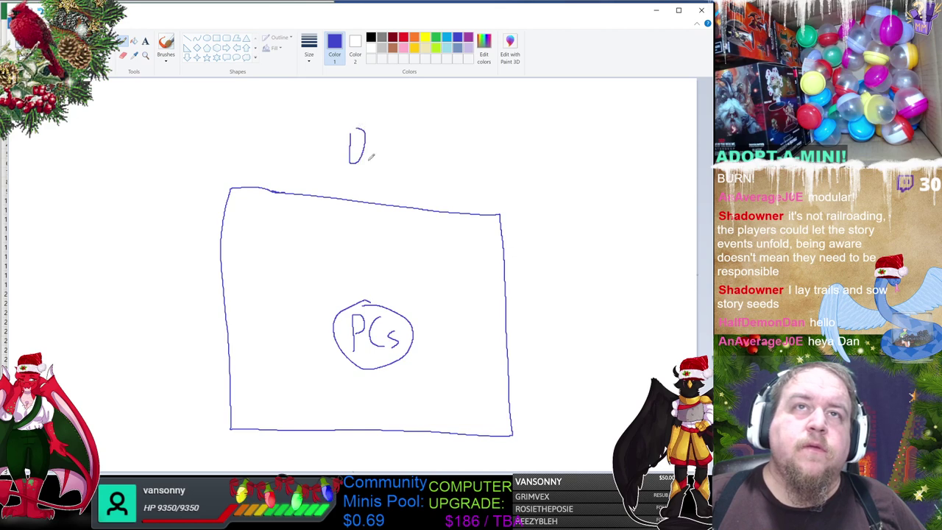
{"action": "mouse_move", "coordinate": [371, 162]}
{"action": "left_mouse_down"}
{"action": "mouse_move", "coordinate": [384, 146]}
{"action": "mouse_move", "coordinate": [395, 164]}
{"action": "left_mouse_up"}
{"action": "left_click_drag", "start_coordinate": [361, 112], "coordinate": [382, 172]}
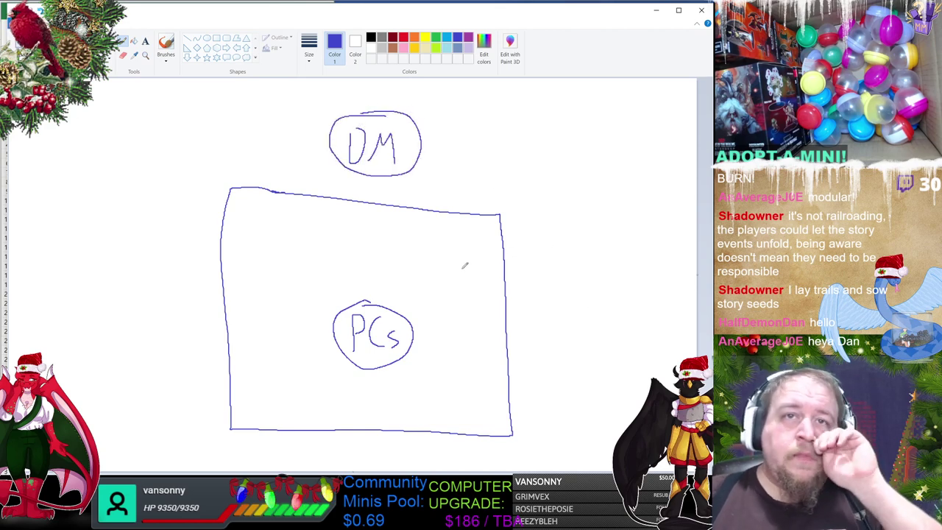
{"action": "mouse_move", "coordinate": [411, 306]}
{"action": "left_mouse_down"}
{"action": "mouse_move", "coordinate": [441, 332]}
{"action": "mouse_move", "coordinate": [444, 251]}
{"action": "mouse_move", "coordinate": [309, 237]}
{"action": "mouse_move", "coordinate": [286, 256]}
{"action": "left_mouse_up"}
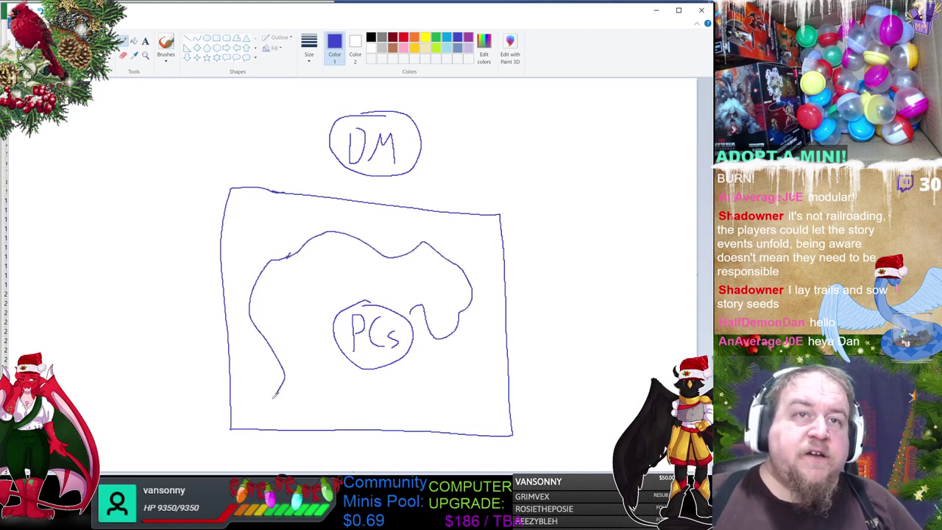
{"action": "mouse_move", "coordinate": [273, 396]}
{"action": "left_mouse_down"}
{"action": "mouse_move", "coordinate": [458, 416]}
{"action": "mouse_move", "coordinate": [446, 356]}
{"action": "mouse_move", "coordinate": [485, 316]}
{"action": "mouse_move", "coordinate": [479, 258]}
{"action": "mouse_move", "coordinate": [452, 240]}
{"action": "left_mouse_up"}
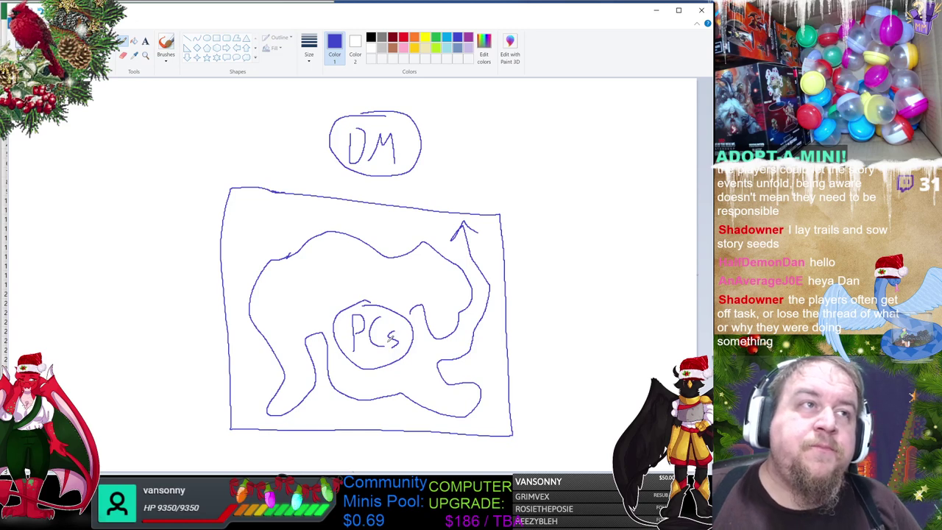
{"action": "key", "text": "ctrl+z"}
{"action": "key", "text": "ctrl+z"}
{"action": "key", "text": "ctrl+z"}
{"action": "key", "text": "ctrl+z"}
{"action": "key", "text": "ctrl+z"}
{"action": "key", "text": "ctrl+z"}
{"action": "key", "text": "ctrl+z"}
{"action": "key", "text": "ctrl+z"}
{"action": "key", "text": "ctrl+z"}
{"action": "key", "text": "ctrl+z"}
{"action": "key", "text": "ctrl+z"}
{"action": "key", "text": "ctrl+z"}
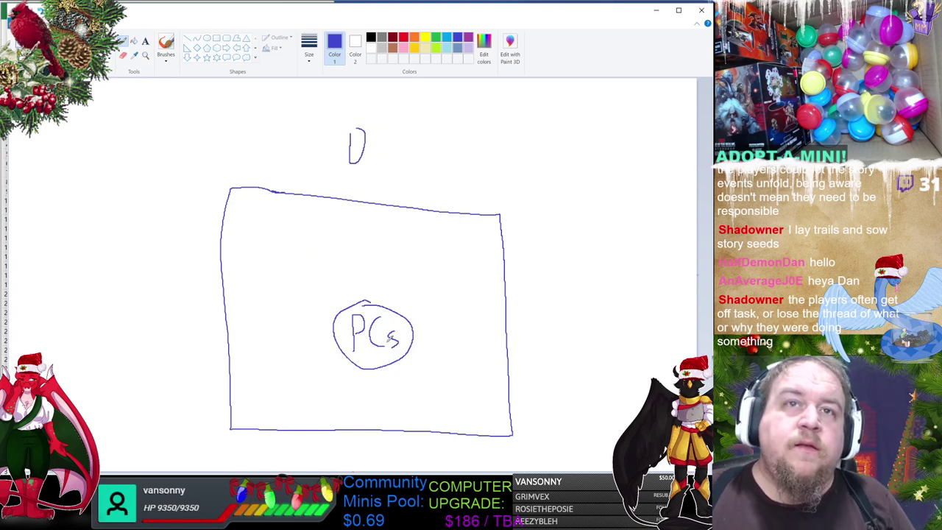
{"action": "key", "text": "ctrl+z"}
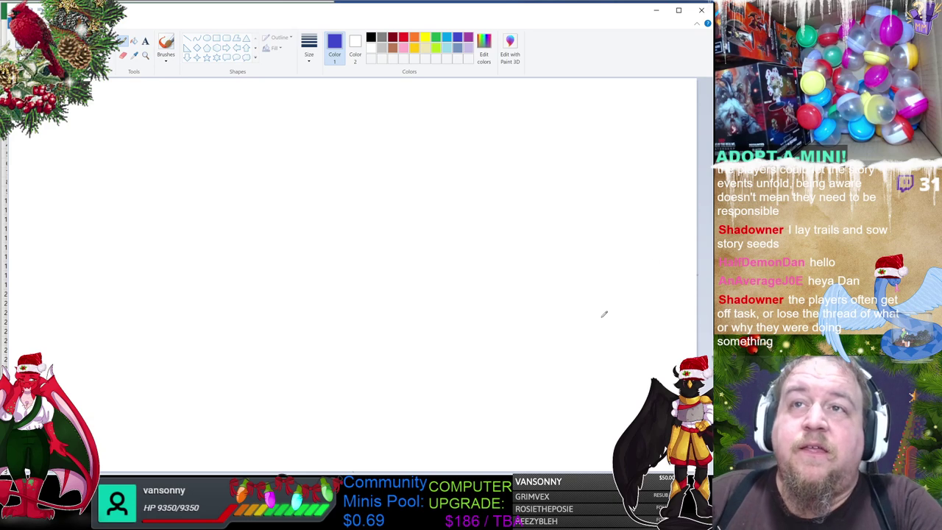
Sketch a pointed tower with an oval DM on the right and a small P figure on the left.
{"action": "mouse_move", "coordinate": [600, 354]}
{"action": "left_mouse_down"}
{"action": "mouse_move", "coordinate": [603, 240]}
{"action": "mouse_move", "coordinate": [648, 154]}
{"action": "mouse_move", "coordinate": [668, 201]}
{"action": "mouse_move", "coordinate": [680, 343]}
{"action": "mouse_move", "coordinate": [599, 357]}
{"action": "left_mouse_up"}
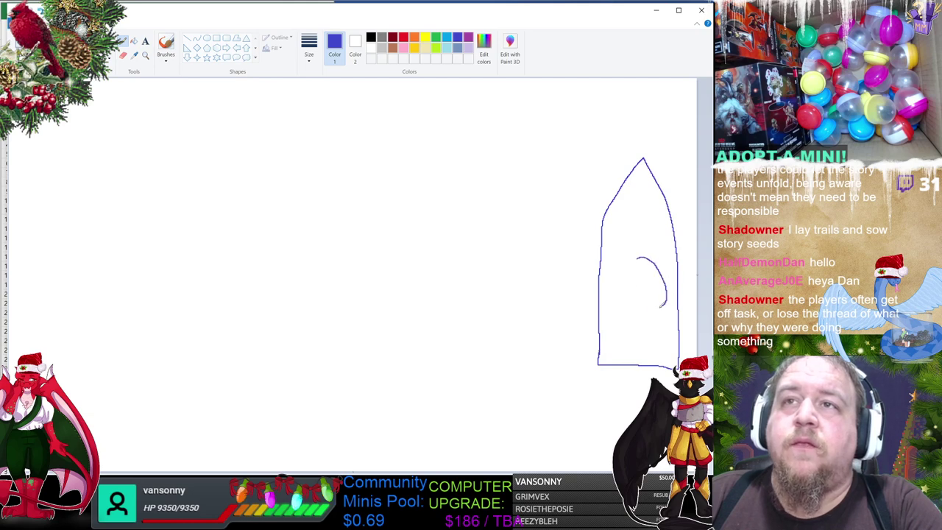
{"action": "mouse_move", "coordinate": [665, 304]}
{"action": "left_mouse_down"}
{"action": "mouse_move", "coordinate": [622, 276]}
{"action": "mouse_move", "coordinate": [632, 258]}
{"action": "mouse_move", "coordinate": [644, 255]}
{"action": "mouse_move", "coordinate": [640, 288]}
{"action": "mouse_move", "coordinate": [663, 291]}
{"action": "left_mouse_up"}
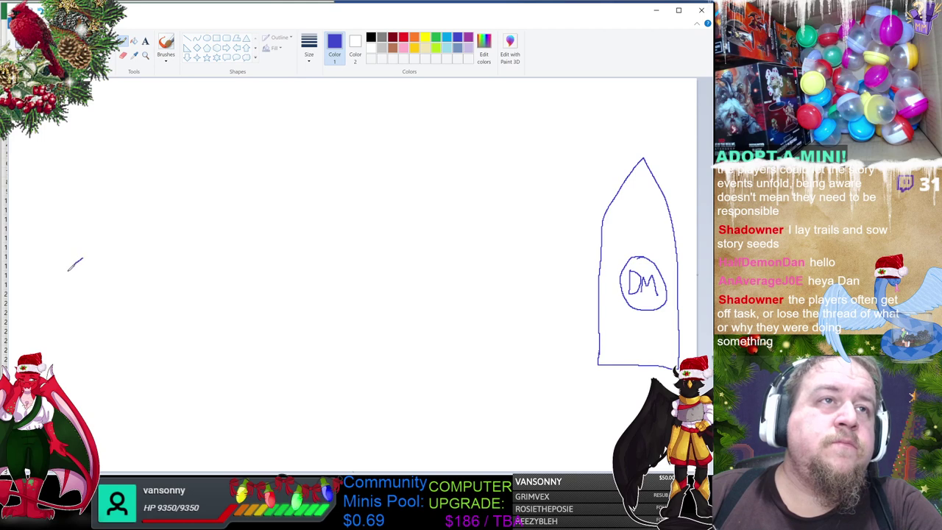
{"action": "mouse_move", "coordinate": [83, 259]}
{"action": "left_mouse_down"}
{"action": "mouse_move", "coordinate": [70, 271]}
{"action": "mouse_move", "coordinate": [78, 290]}
{"action": "mouse_move", "coordinate": [41, 257]}
{"action": "mouse_move", "coordinate": [74, 243]}
{"action": "mouse_move", "coordinate": [84, 258]}
{"action": "mouse_move", "coordinate": [66, 258]}
{"action": "left_mouse_up"}
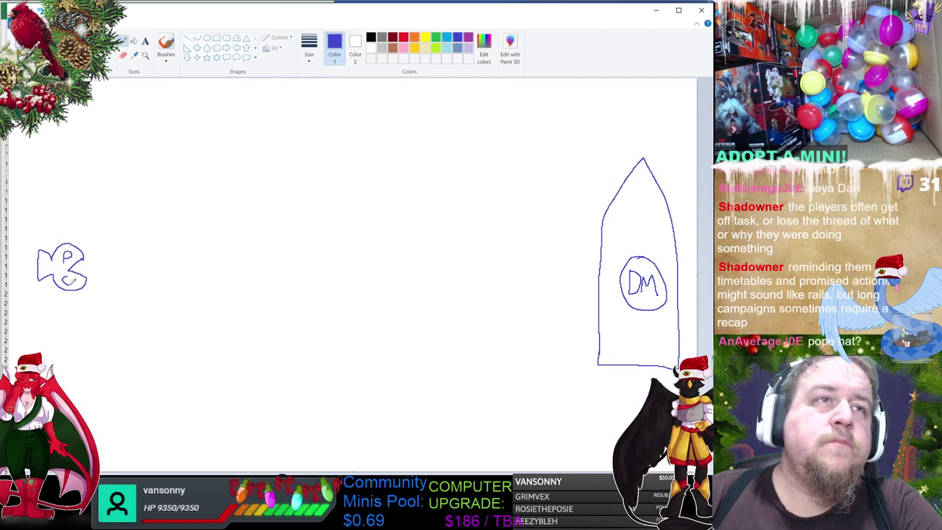
{"action": "left_click_drag", "start_coordinate": [76, 279], "coordinate": [72, 288]}
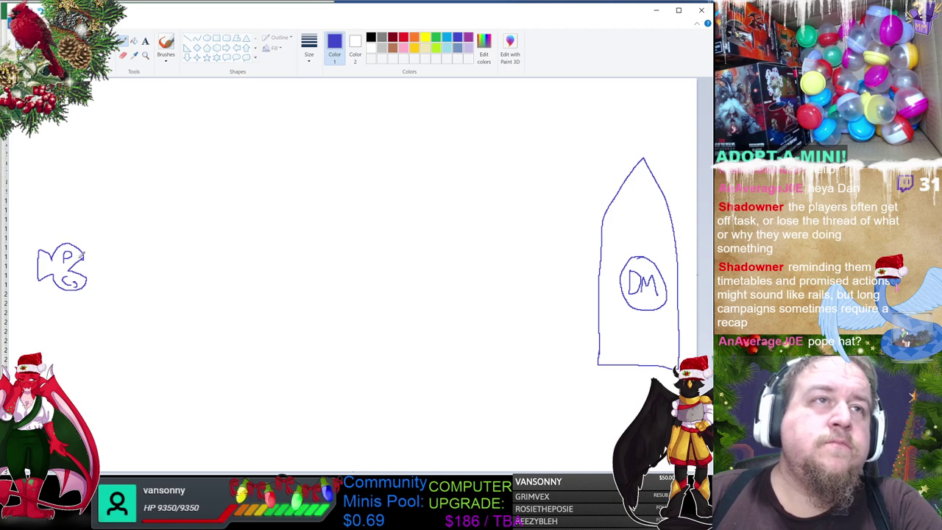
{"action": "left_click_drag", "start_coordinate": [83, 258], "coordinate": [93, 240]}
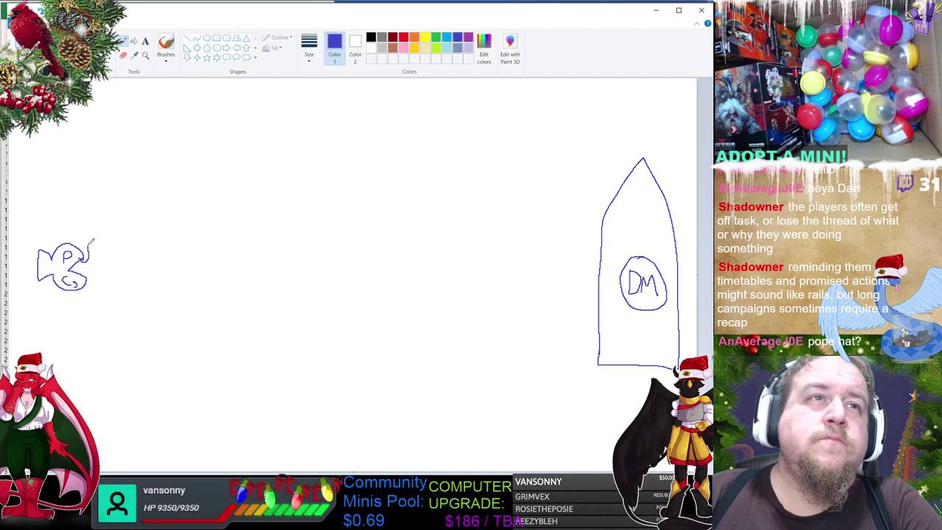
Draw a blue path from the P figure to the DM circle, removing the extra lower line.
{"action": "left_click_drag", "start_coordinate": [626, 263], "coordinate": [563, 223]}
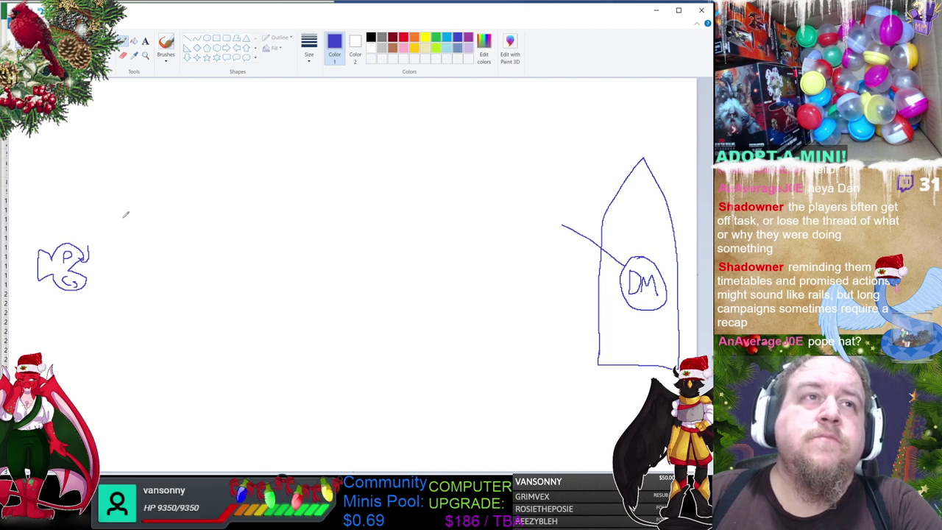
{"action": "left_click_drag", "start_coordinate": [122, 240], "coordinate": [564, 217]}
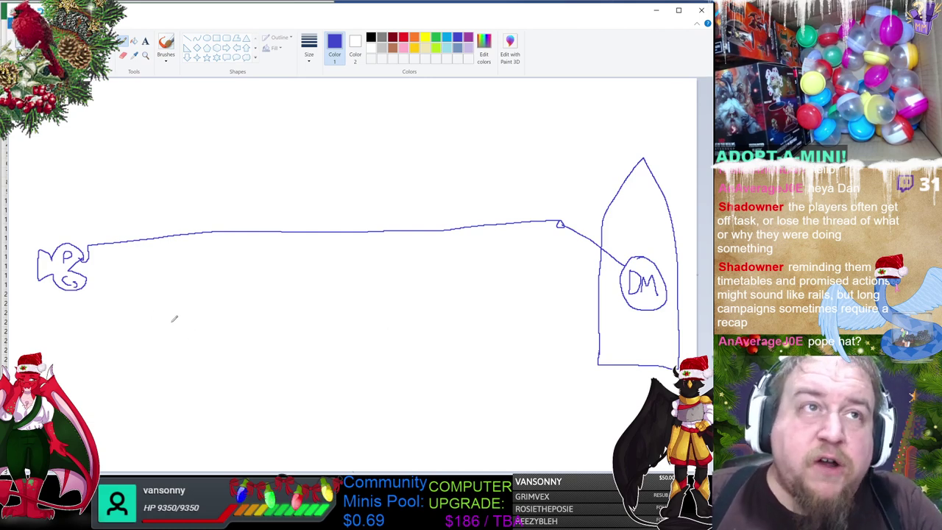
{"action": "left_click_drag", "start_coordinate": [101, 289], "coordinate": [587, 271]}
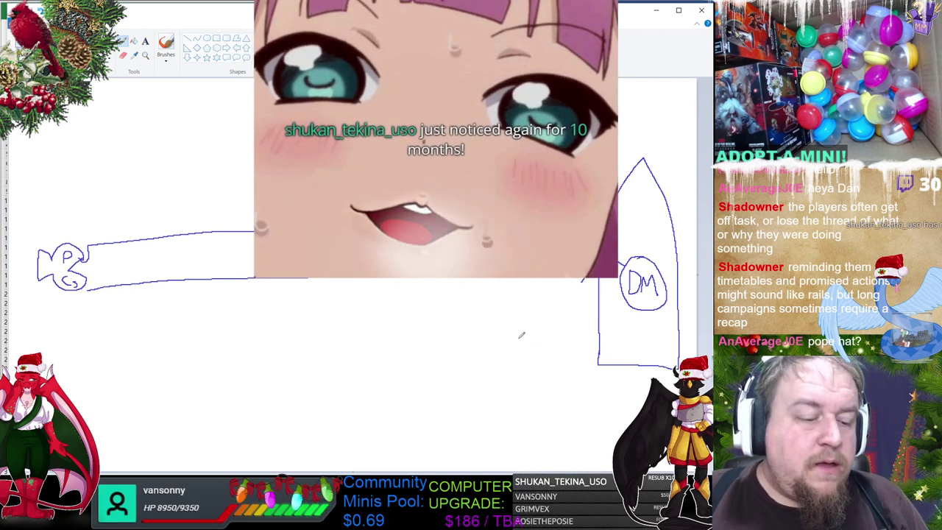
{"action": "key", "text": "ctrl+z"}
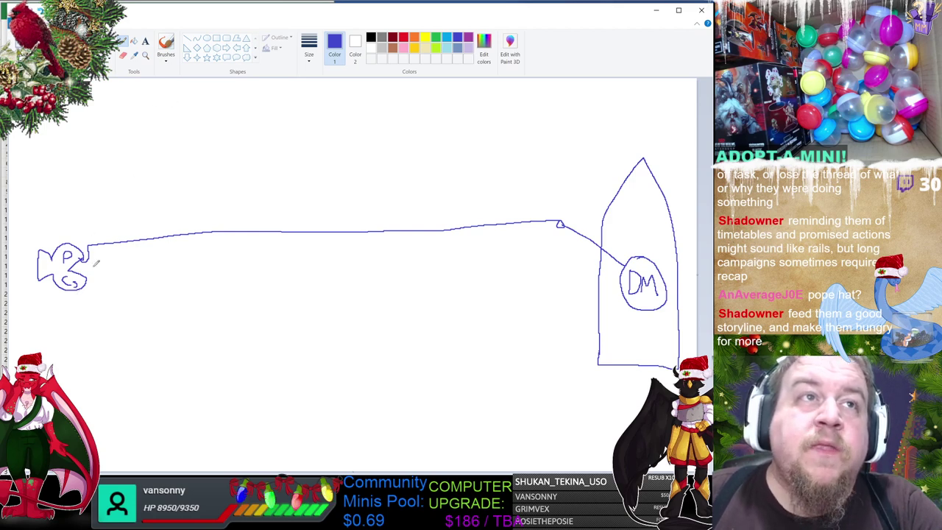
Draw a tall blue zigzag outline of jagged peaks across the P-to-DM path.
{"action": "mouse_move", "coordinate": [66, 299]}
{"action": "left_mouse_down"}
{"action": "mouse_move", "coordinate": [76, 358]}
{"action": "mouse_move", "coordinate": [120, 419]}
{"action": "mouse_move", "coordinate": [165, 457]}
{"action": "mouse_move", "coordinate": [151, 446]}
{"action": "mouse_move", "coordinate": [110, 291]}
{"action": "mouse_move", "coordinate": [121, 135]}
{"action": "mouse_move", "coordinate": [170, 86]}
{"action": "mouse_move", "coordinate": [205, 148]}
{"action": "left_mouse_up"}
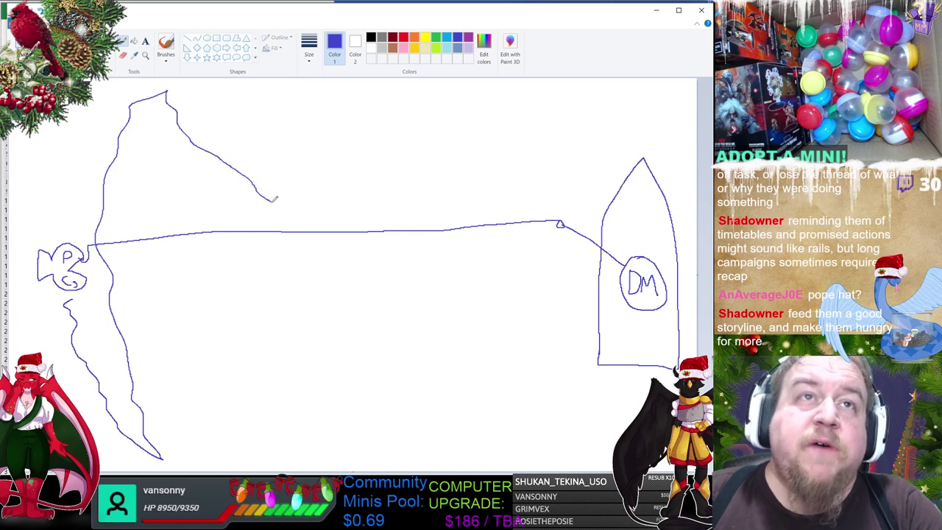
{"action": "mouse_move", "coordinate": [276, 199]}
{"action": "left_mouse_down"}
{"action": "mouse_move", "coordinate": [338, 403]}
{"action": "mouse_move", "coordinate": [344, 412]}
{"action": "mouse_move", "coordinate": [352, 356]}
{"action": "mouse_move", "coordinate": [379, 410]}
{"action": "left_mouse_up"}
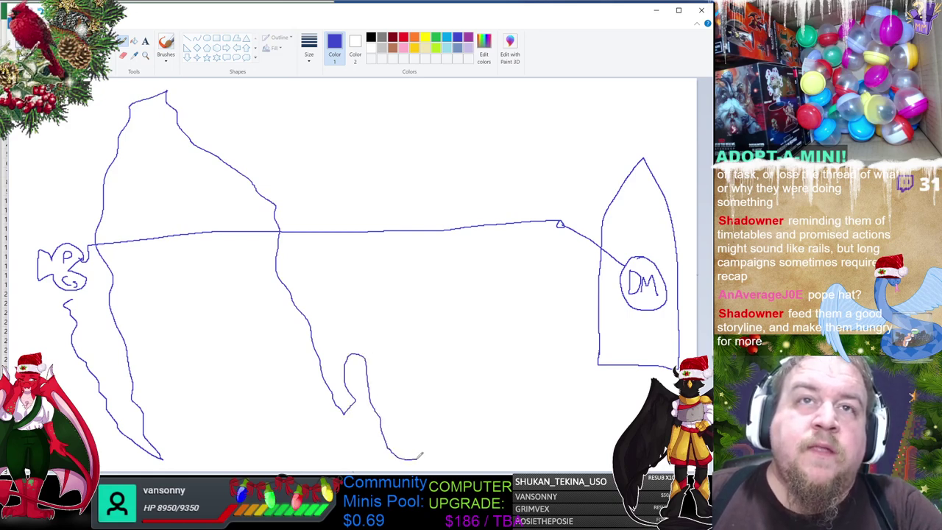
{"action": "mouse_move", "coordinate": [421, 455]}
{"action": "left_mouse_down"}
{"action": "mouse_move", "coordinate": [380, 298]}
{"action": "mouse_move", "coordinate": [406, 131]}
{"action": "left_mouse_up"}
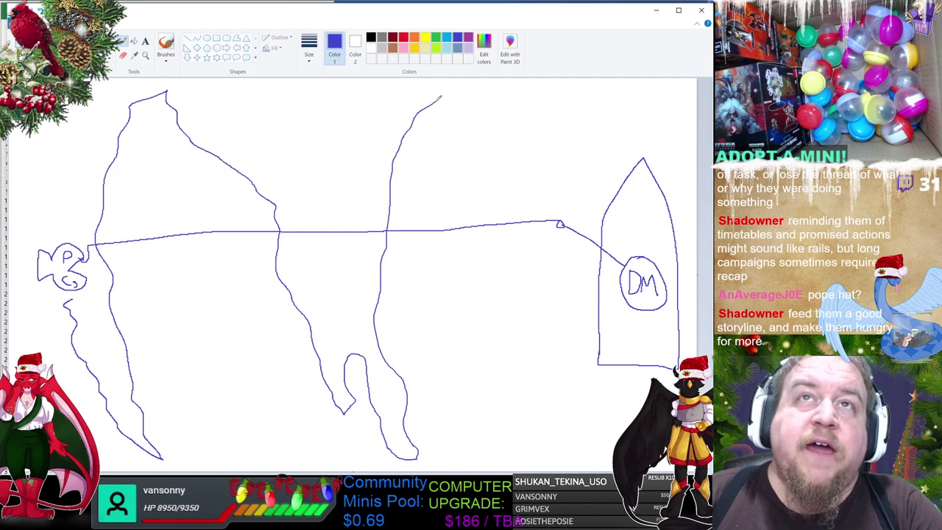
{"action": "mouse_move", "coordinate": [441, 96]}
{"action": "left_mouse_down"}
{"action": "mouse_move", "coordinate": [432, 110]}
{"action": "mouse_move", "coordinate": [435, 144]}
{"action": "left_mouse_up"}
{"action": "mouse_move", "coordinate": [451, 101]}
{"action": "left_mouse_down"}
{"action": "mouse_move", "coordinate": [456, 131]}
{"action": "mouse_move", "coordinate": [494, 111]}
{"action": "mouse_move", "coordinate": [500, 128]}
{"action": "mouse_move", "coordinate": [492, 141]}
{"action": "mouse_move", "coordinate": [487, 287]}
{"action": "mouse_move", "coordinate": [542, 399]}
{"action": "left_mouse_up"}
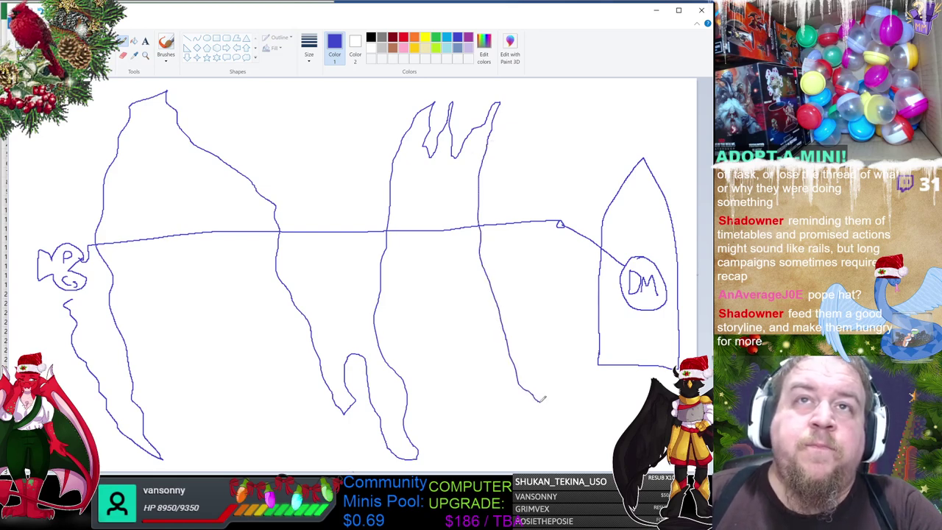
{"action": "mouse_move", "coordinate": [545, 317]}
{"action": "left_mouse_down"}
{"action": "mouse_move", "coordinate": [564, 237]}
{"action": "mouse_move", "coordinate": [592, 268]}
{"action": "left_mouse_up"}
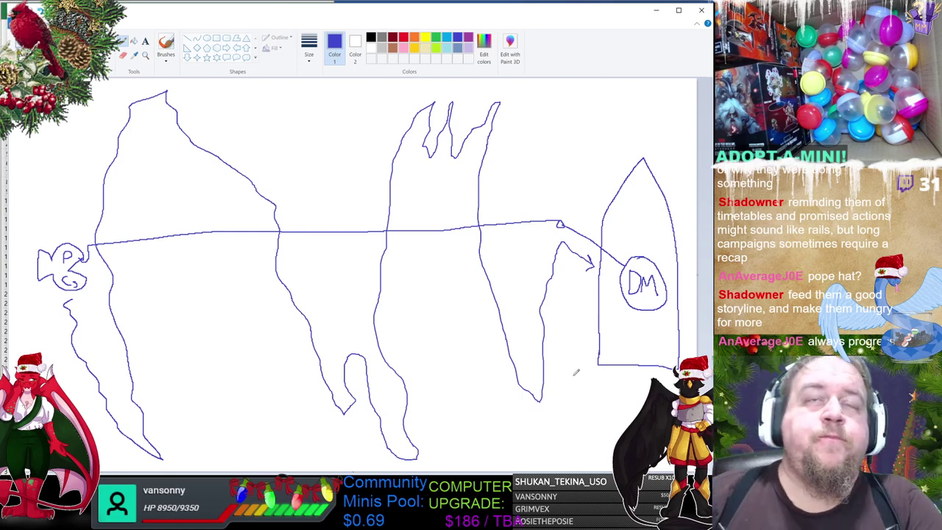
Switch the colour to dark red and draw trial red vertical lines across the sketch.
{"action": "left_click", "coordinate": [437, 39]}
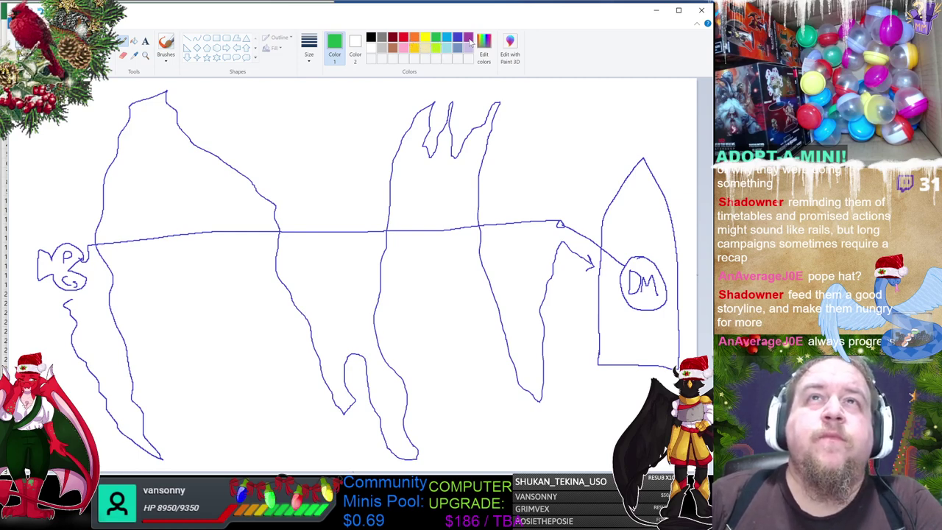
{"action": "left_click", "coordinate": [393, 38]}
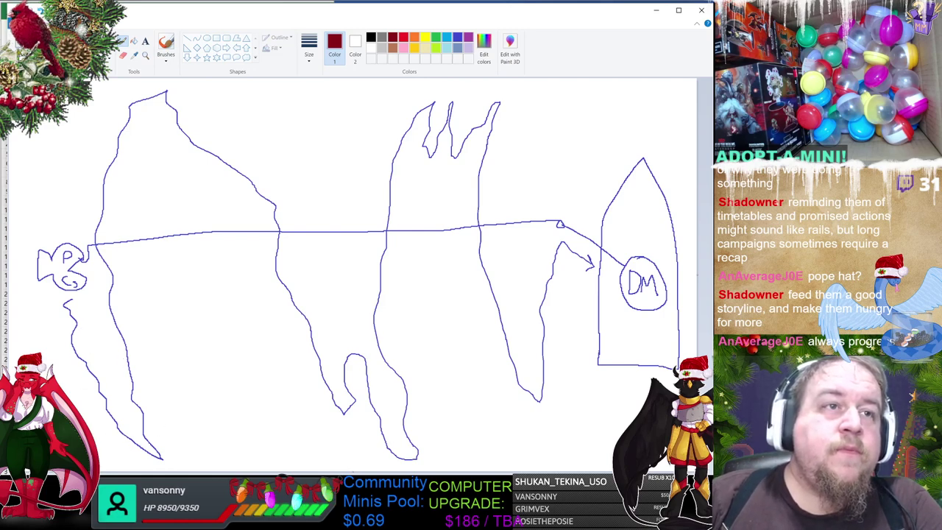
{"action": "left_click_drag", "start_coordinate": [91, 427], "coordinate": [94, 103]}
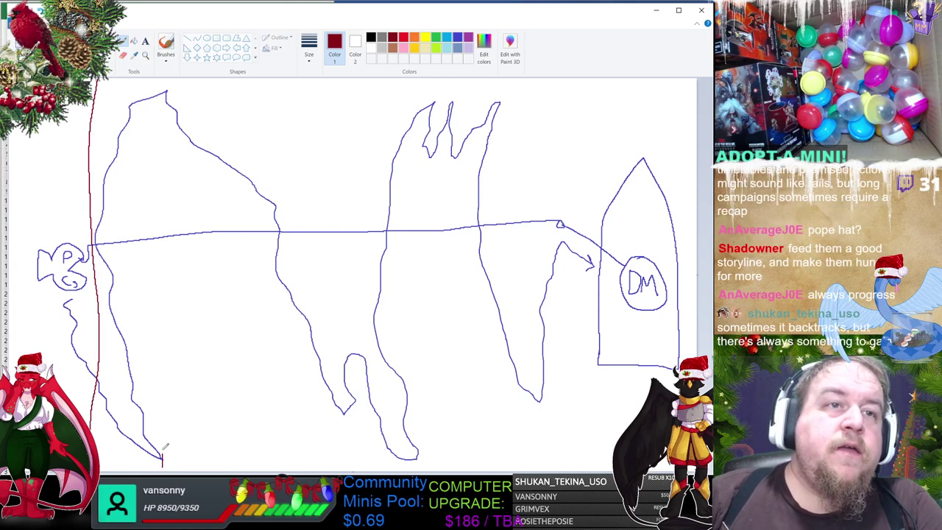
{"action": "left_click_drag", "start_coordinate": [163, 456], "coordinate": [168, 71]}
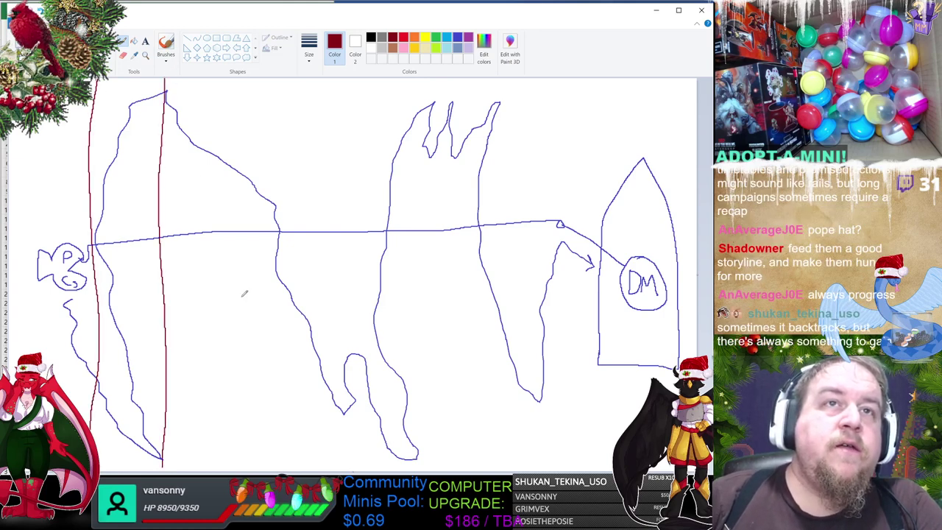
{"action": "left_click_drag", "start_coordinate": [273, 460], "coordinate": [279, 83]}
{"action": "left_click_drag", "start_coordinate": [341, 459], "coordinate": [348, 79]}
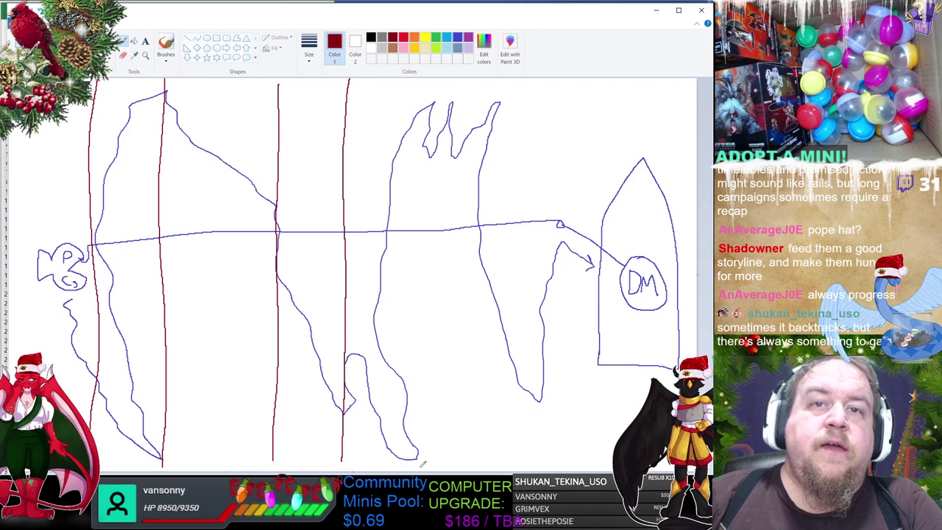
Add more red vertical lines and a top arrow, then undo them all.
{"action": "left_click_drag", "start_coordinate": [416, 381], "coordinate": [416, 80]}
{"action": "mouse_move", "coordinate": [457, 457]}
{"action": "left_mouse_down"}
{"action": "mouse_move", "coordinate": [472, 243]}
{"action": "mouse_move", "coordinate": [464, 78]}
{"action": "left_mouse_up"}
{"action": "left_click_drag", "start_coordinate": [494, 459], "coordinate": [497, 74]}
{"action": "left_click_drag", "start_coordinate": [538, 455], "coordinate": [553, 70]}
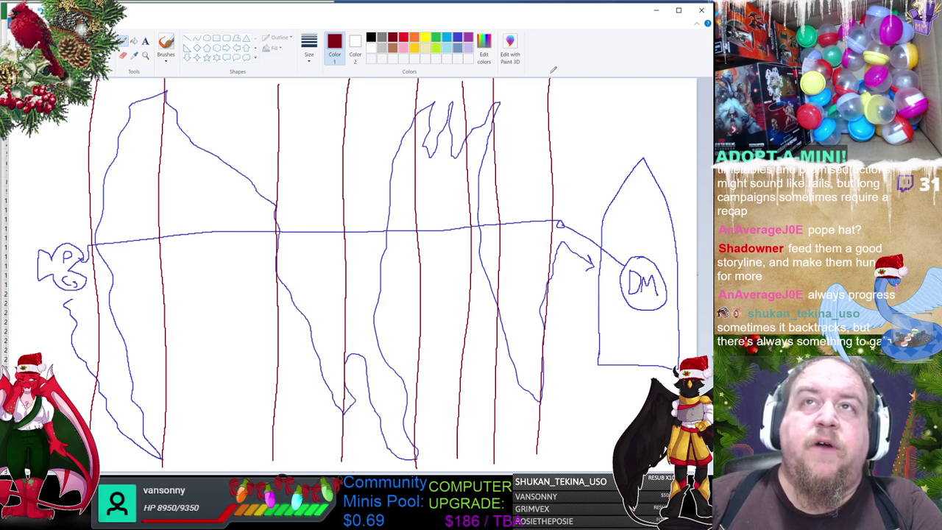
{"action": "left_click_drag", "start_coordinate": [575, 456], "coordinate": [578, 79]}
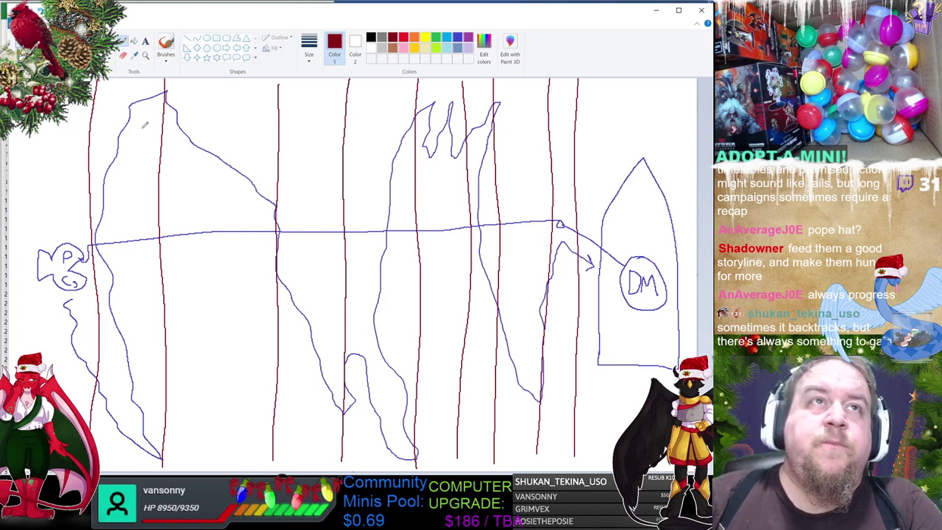
{"action": "mouse_move", "coordinate": [92, 84]}
{"action": "left_mouse_down"}
{"action": "mouse_move", "coordinate": [605, 94]}
{"action": "mouse_move", "coordinate": [591, 114]}
{"action": "left_mouse_up"}
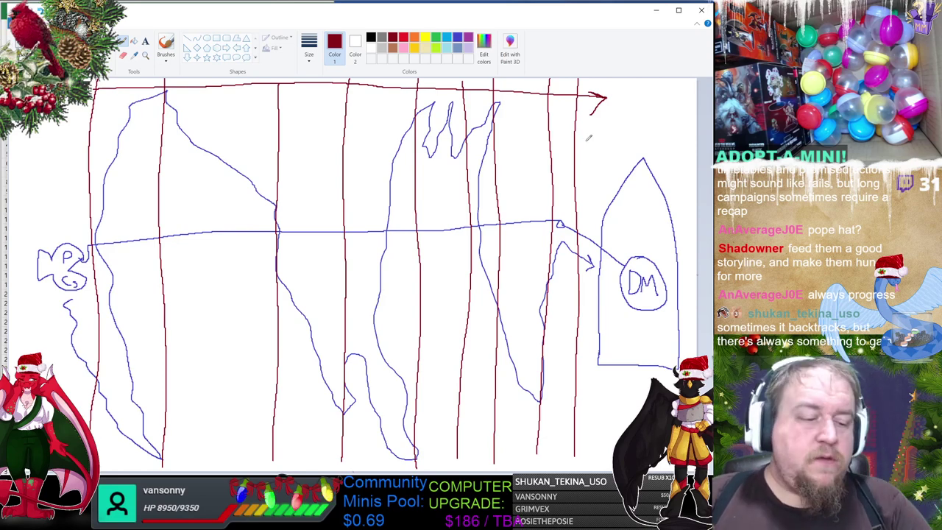
{"action": "key", "text": "ctrl+z"}
{"action": "key", "text": "ctrl+z"}
{"action": "key", "text": "ctrl+z"}
{"action": "key", "text": "ctrl+z"}
{"action": "key", "text": "ctrl+z"}
{"action": "key", "text": "ctrl+z"}
{"action": "key", "text": "ctrl+z"}
{"action": "key", "text": "ctrl+z"}
{"action": "key", "text": "ctrl+z"}
{"action": "key", "text": "ctrl+z"}
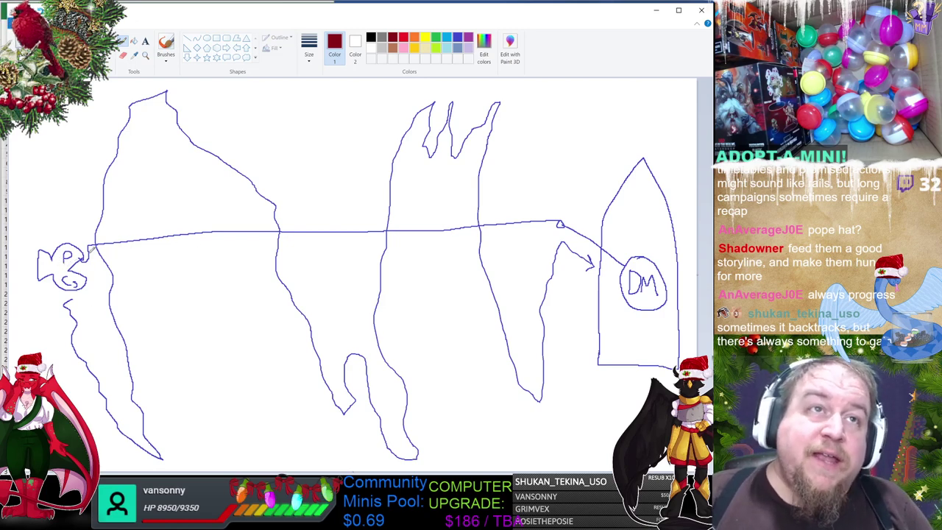
{"action": "left_click_drag", "start_coordinate": [96, 269], "coordinate": [522, 261]}
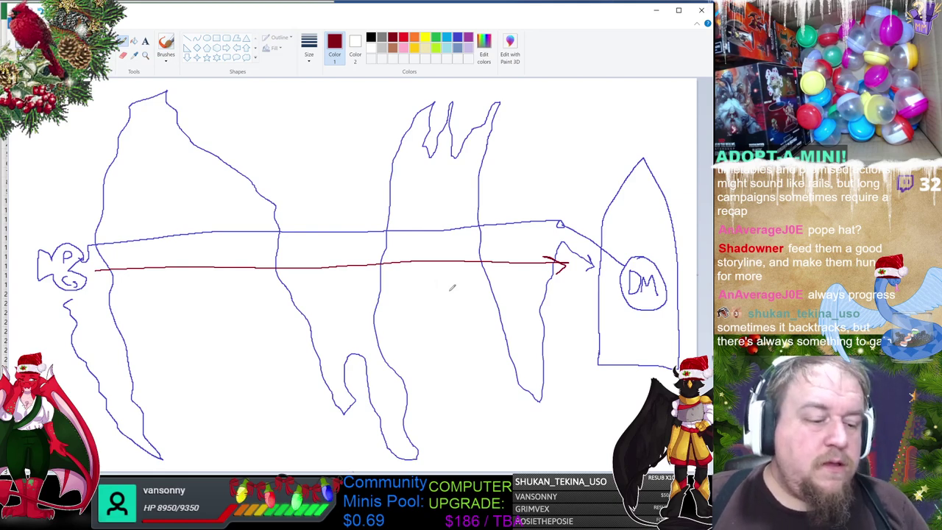
{"action": "key", "text": "ctrl+z"}
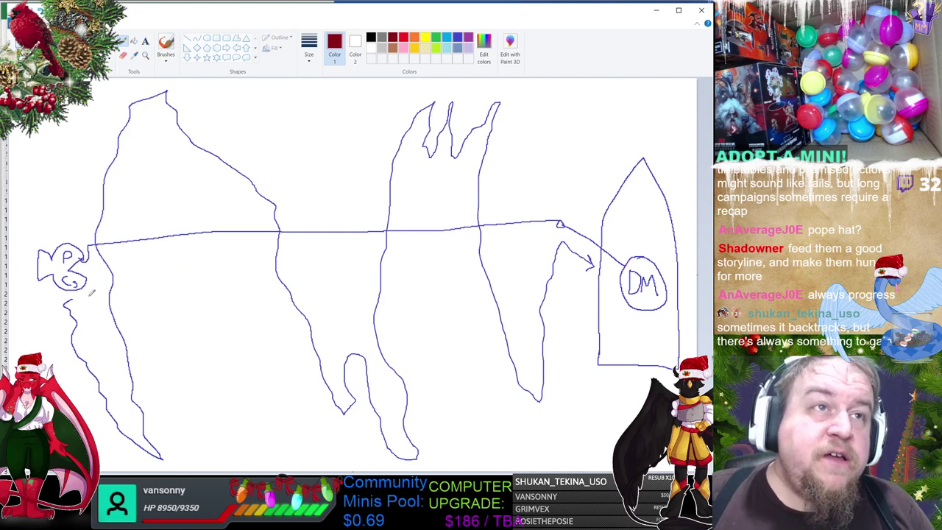
Trace dark red arrowed lines from below P up over the first peak and into the valley.
{"action": "mouse_move", "coordinate": [73, 304]}
{"action": "left_mouse_down"}
{"action": "mouse_move", "coordinate": [119, 414]}
{"action": "mouse_move", "coordinate": [154, 450]}
{"action": "left_mouse_up"}
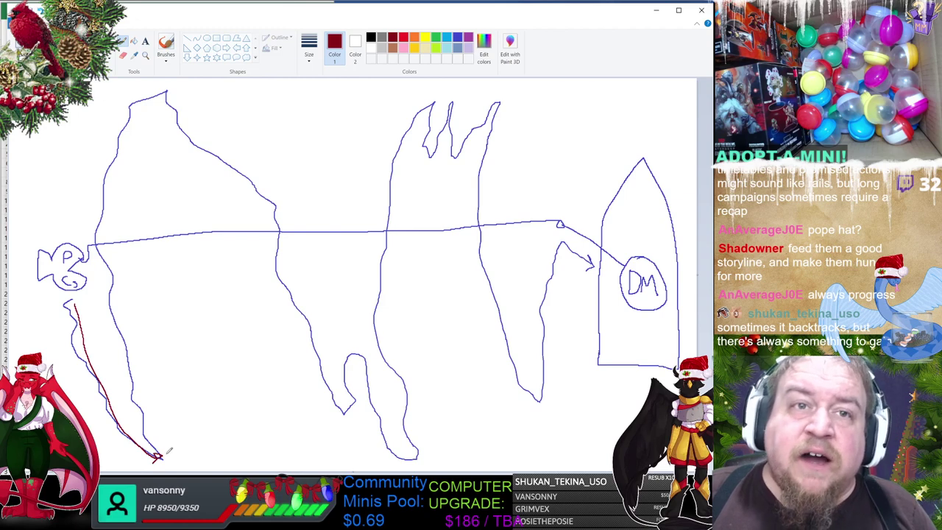
{"action": "left_click_drag", "start_coordinate": [164, 453], "coordinate": [137, 309]}
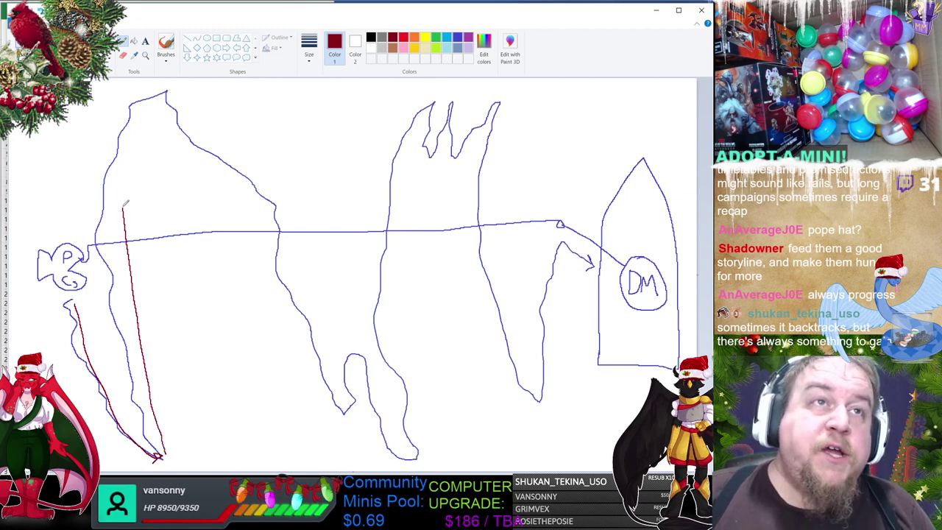
{"action": "left_click_drag", "start_coordinate": [126, 202], "coordinate": [137, 104]}
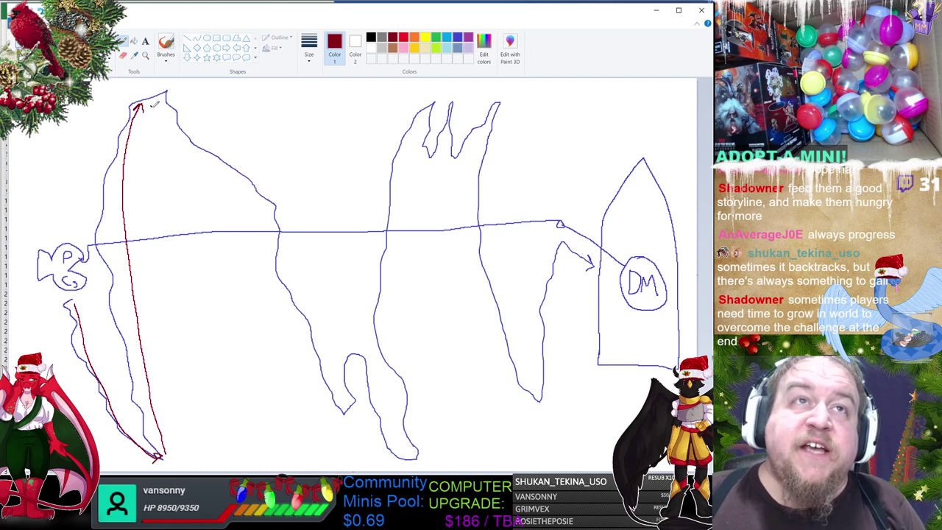
{"action": "mouse_move", "coordinate": [155, 106]}
{"action": "left_mouse_down"}
{"action": "mouse_move", "coordinate": [273, 279]}
{"action": "mouse_move", "coordinate": [329, 432]}
{"action": "left_mouse_up"}
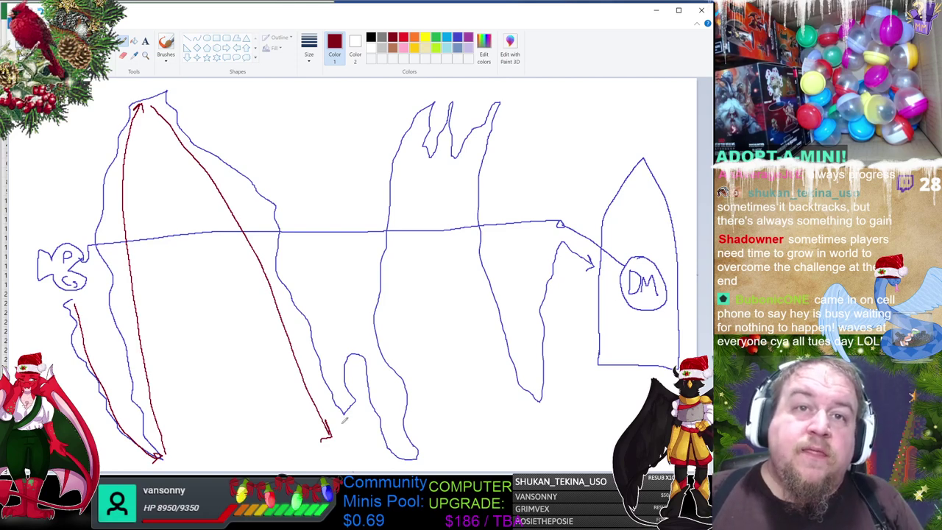
{"action": "mouse_move", "coordinate": [341, 422]}
{"action": "left_mouse_down"}
{"action": "mouse_move", "coordinate": [343, 343]}
{"action": "mouse_move", "coordinate": [396, 460]}
{"action": "left_mouse_up"}
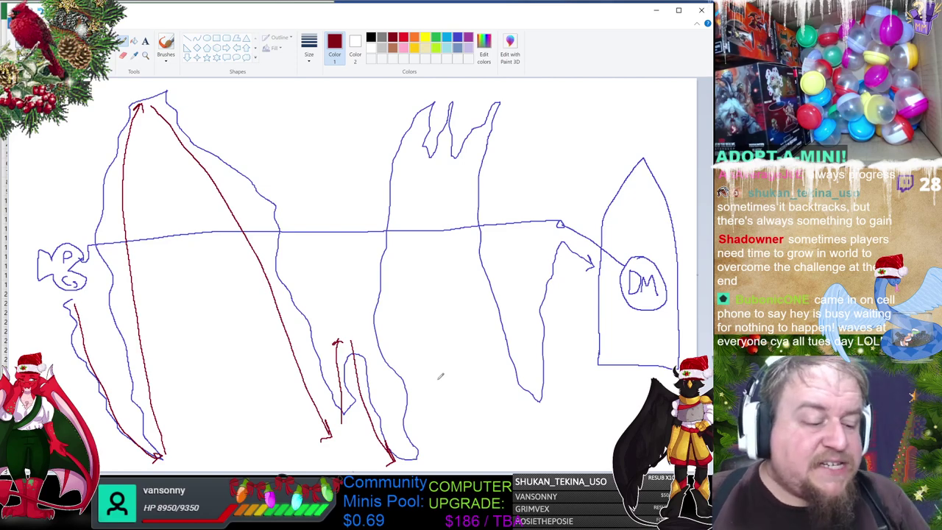
Undo to a blank canvas, then draw a red rectangle with a small central oval.
{"action": "key", "text": "ctrl+z"}
{"action": "key", "text": "ctrl+z"}
{"action": "key", "text": "ctrl+z"}
{"action": "key", "text": "ctrl+z"}
{"action": "key", "text": "ctrl+z"}
{"action": "key", "text": "ctrl+z"}
{"action": "key", "text": "ctrl+z"}
{"action": "key", "text": "ctrl+z"}
{"action": "key", "text": "ctrl+z"}
{"action": "key", "text": "ctrl+z"}
{"action": "key", "text": "ctrl+z"}
{"action": "key", "text": "ctrl+z"}
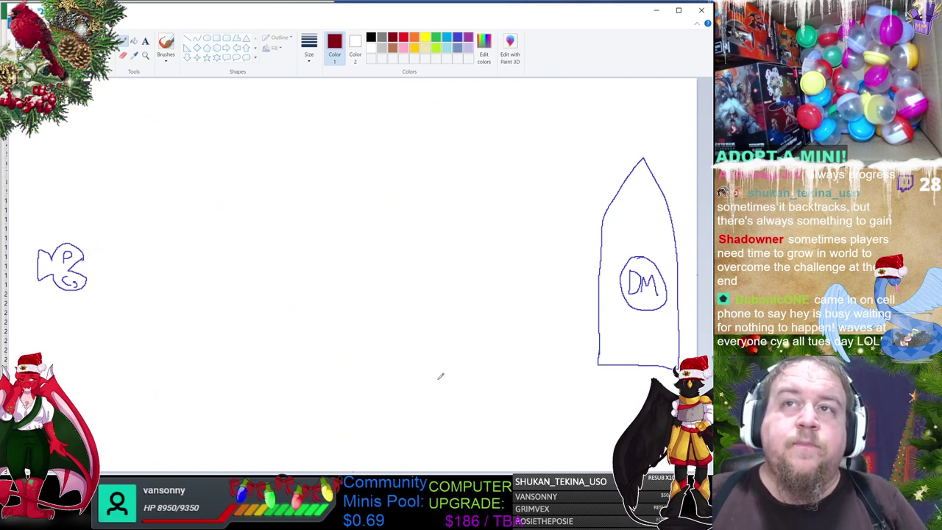
{"action": "key", "text": "ctrl+z"}
{"action": "key", "text": "ctrl+z"}
{"action": "key", "text": "ctrl+z"}
{"action": "key", "text": "ctrl+z"}
{"action": "key", "text": "ctrl+z"}
{"action": "key", "text": "ctrl+z"}
{"action": "key", "text": "ctrl+z"}
{"action": "key", "text": "ctrl+z"}
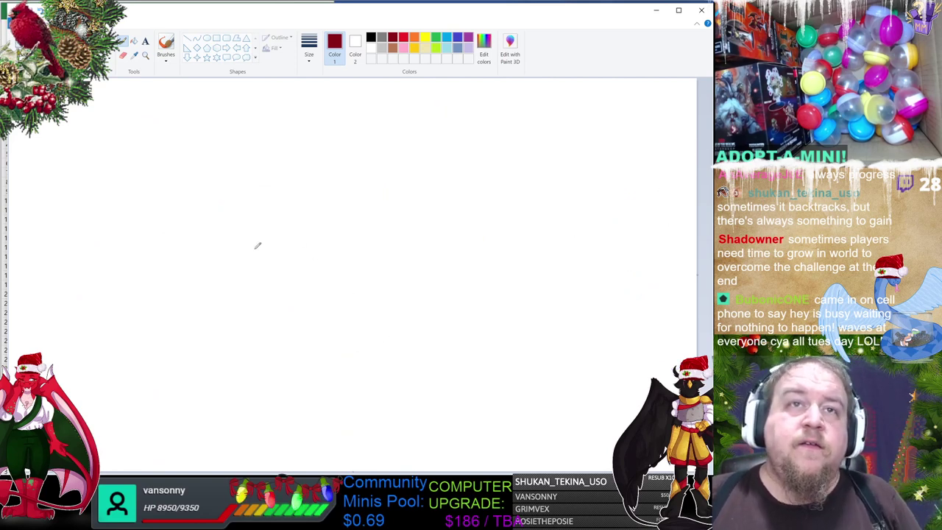
{"action": "mouse_move", "coordinate": [261, 229]}
{"action": "left_mouse_down"}
{"action": "mouse_move", "coordinate": [453, 248]}
{"action": "mouse_move", "coordinate": [389, 412]}
{"action": "mouse_move", "coordinate": [279, 267]}
{"action": "left_mouse_up"}
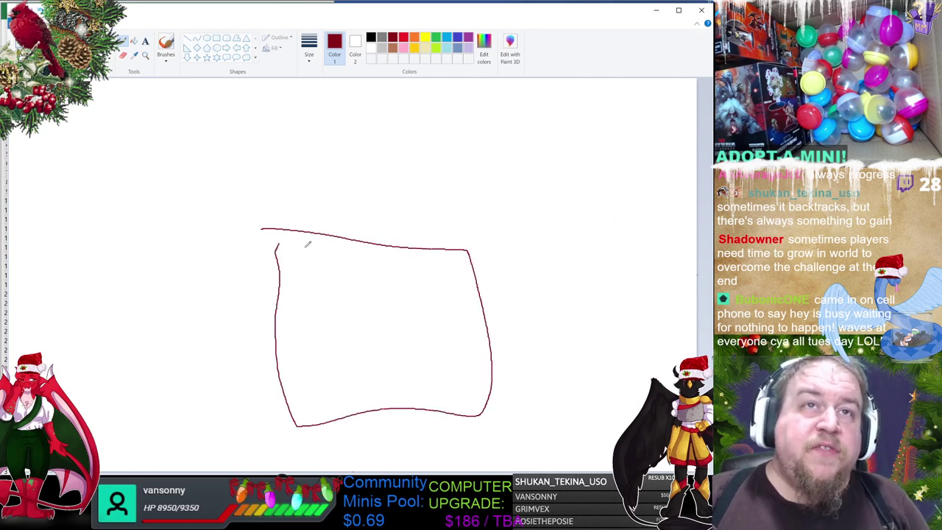
{"action": "mouse_move", "coordinate": [386, 305]}
{"action": "left_mouse_down"}
{"action": "mouse_move", "coordinate": [365, 327]}
{"action": "mouse_move", "coordinate": [396, 312]}
{"action": "mouse_move", "coordinate": [412, 267]}
{"action": "mouse_move", "coordinate": [404, 402]}
{"action": "mouse_move", "coordinate": [271, 337]}
{"action": "mouse_move", "coordinate": [358, 368]}
{"action": "mouse_move", "coordinate": [444, 295]}
{"action": "mouse_move", "coordinate": [387, 374]}
{"action": "mouse_move", "coordinate": [313, 347]}
{"action": "mouse_move", "coordinate": [451, 309]}
{"action": "left_mouse_up"}
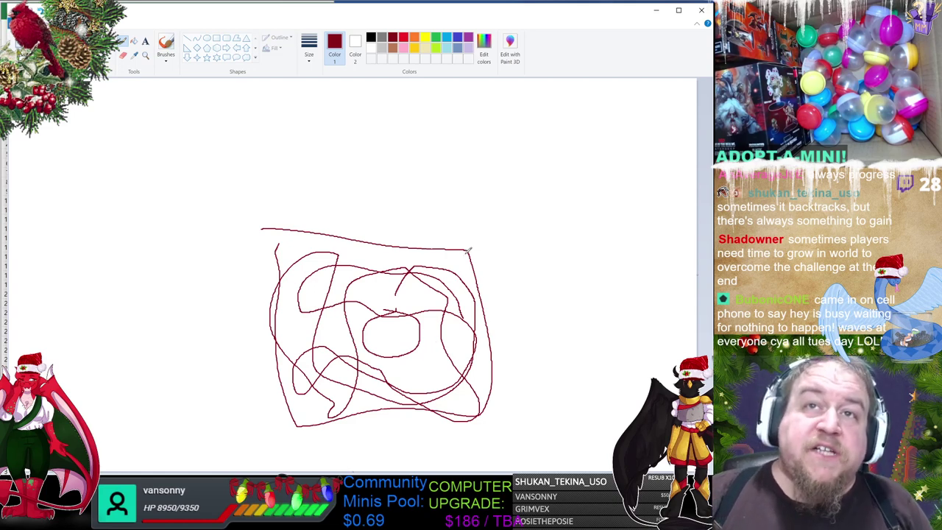
{"action": "left_click_drag", "start_coordinate": [465, 256], "coordinate": [462, 257]}
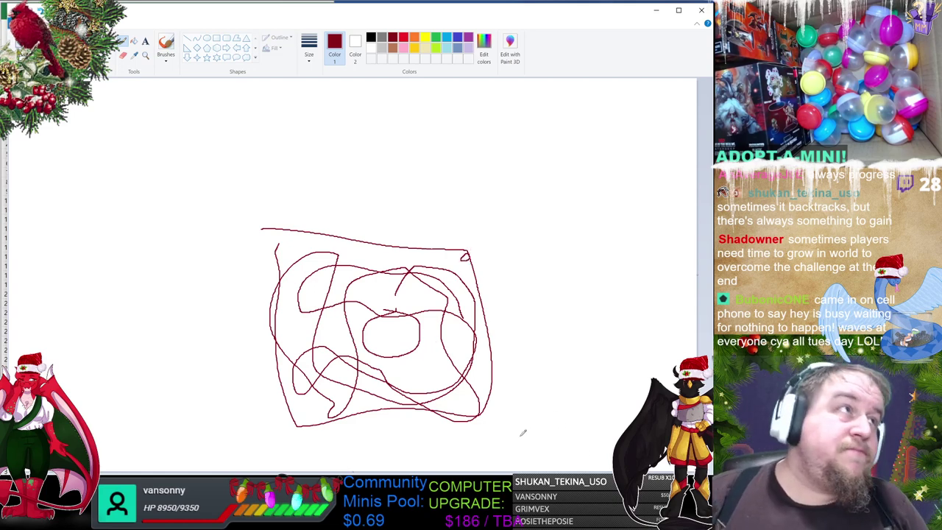
{"action": "key", "text": "ctrl+z"}
{"action": "key", "text": "ctrl+z"}
{"action": "key", "text": "ctrl+z"}
{"action": "key", "text": "ctrl+z"}
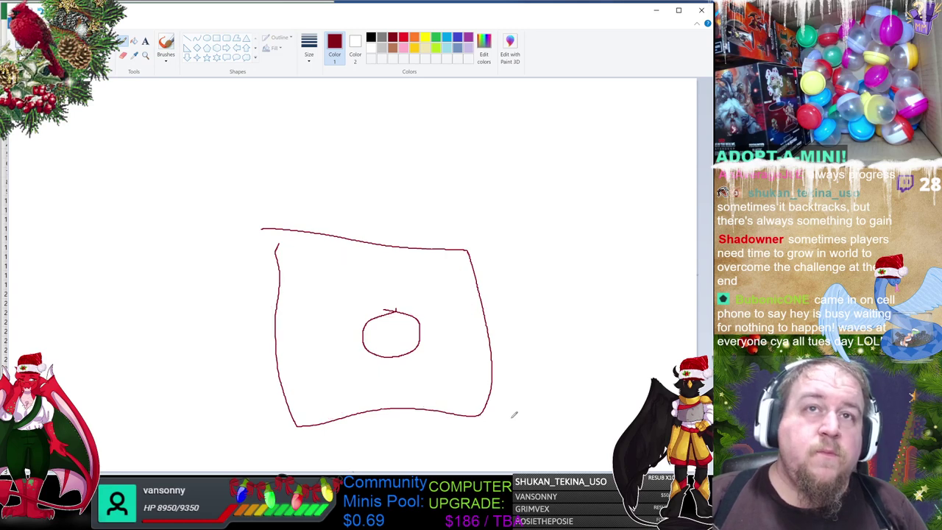
{"action": "mouse_move", "coordinate": [117, 207]}
{"action": "left_mouse_down"}
{"action": "mouse_move", "coordinate": [200, 268]}
{"action": "mouse_move", "coordinate": [158, 208]}
{"action": "left_mouse_up"}
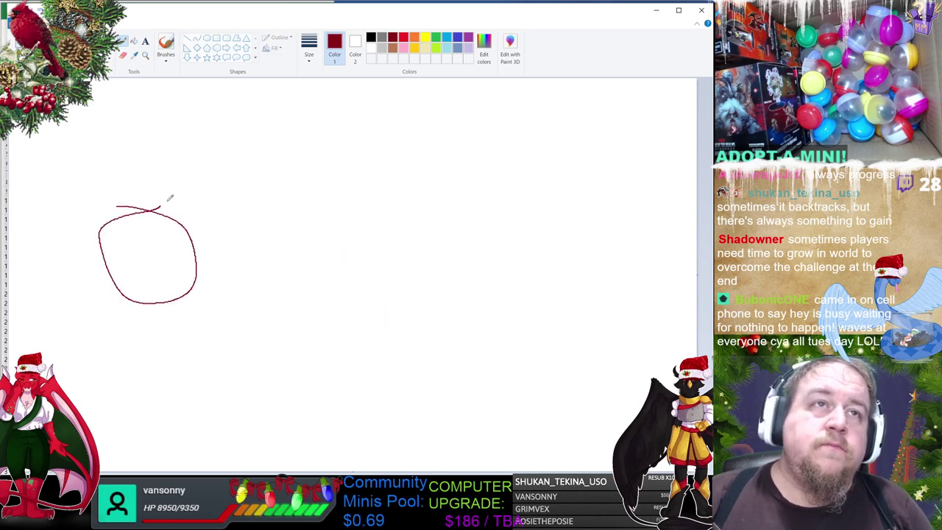
{"action": "left_click_drag", "start_coordinate": [538, 215], "coordinate": [564, 213]}
{"action": "left_click_drag", "start_coordinate": [224, 234], "coordinate": [480, 227]}
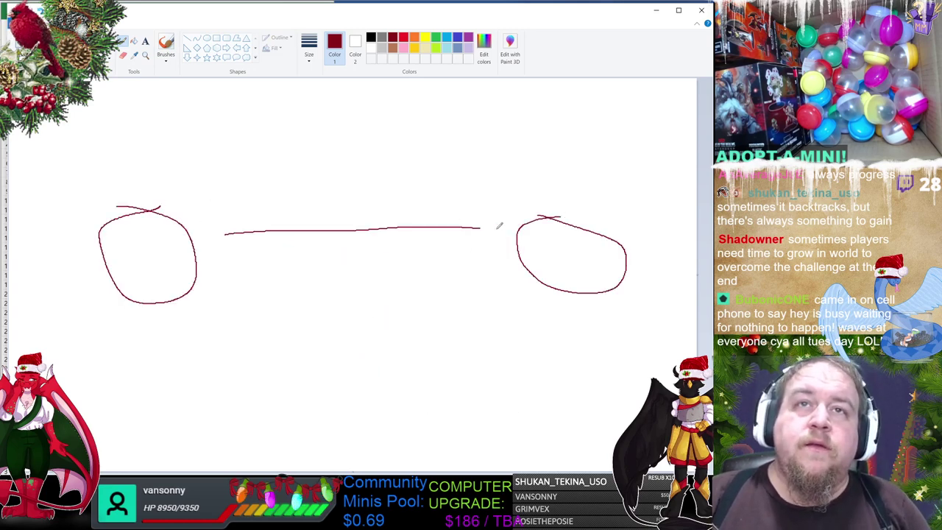
{"action": "left_click_drag", "start_coordinate": [216, 267], "coordinate": [526, 265]}
{"action": "left_click_drag", "start_coordinate": [243, 215], "coordinate": [240, 296]}
{"action": "left_click_drag", "start_coordinate": [280, 219], "coordinate": [289, 298]}
{"action": "left_click_drag", "start_coordinate": [322, 206], "coordinate": [329, 291]}
{"action": "left_click_drag", "start_coordinate": [425, 246], "coordinate": [427, 292]}
{"action": "left_click_drag", "start_coordinate": [469, 221], "coordinate": [486, 319]}
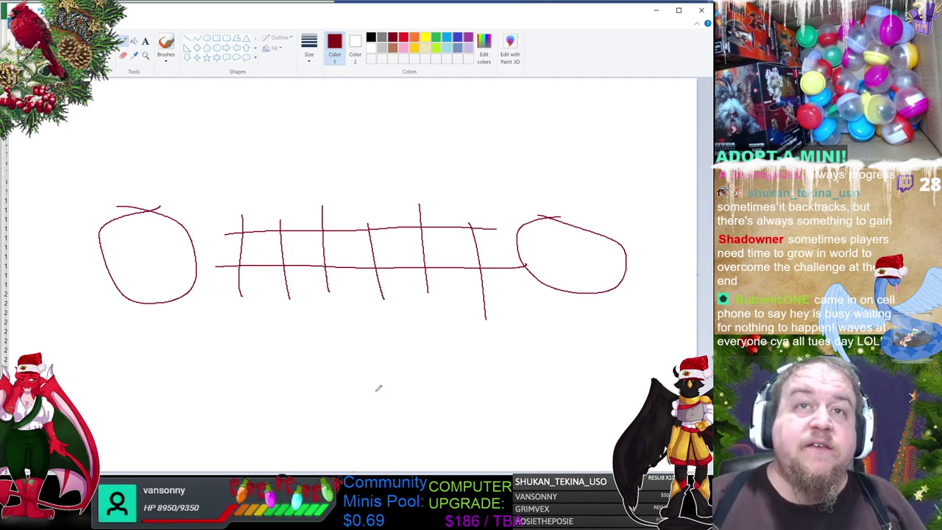
{"action": "key", "text": "ctrl+z"}
{"action": "key", "text": "ctrl+z"}
{"action": "key", "text": "ctrl+z"}
{"action": "key", "text": "ctrl+z"}
{"action": "key", "text": "ctrl+z"}
{"action": "key", "text": "ctrl+z"}
{"action": "key", "text": "ctrl+z"}
{"action": "key", "text": "ctrl+z"}
{"action": "key", "text": "ctrl+z"}
{"action": "key", "text": "ctrl+z"}
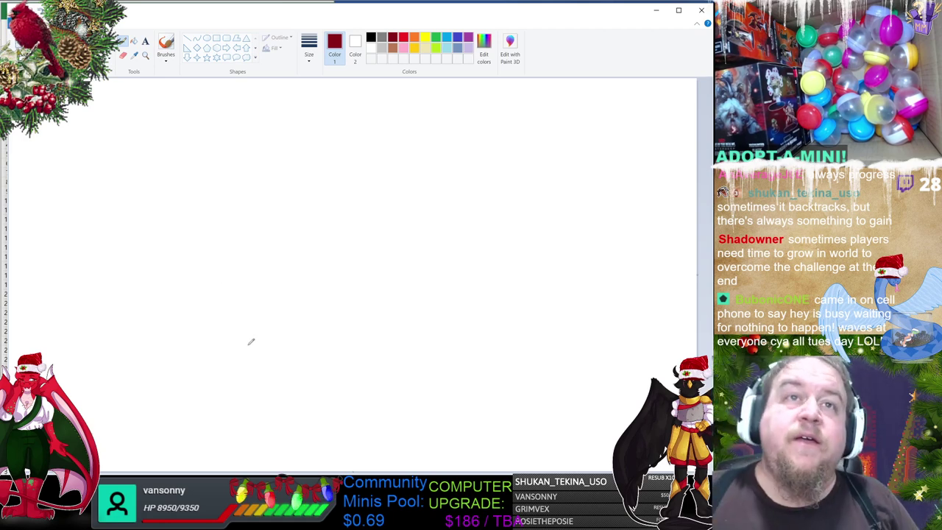
{"action": "left_click_drag", "start_coordinate": [197, 225], "coordinate": [495, 230]}
{"action": "left_click_drag", "start_coordinate": [177, 280], "coordinate": [444, 289]}
{"action": "left_click_drag", "start_coordinate": [242, 184], "coordinate": [232, 270]}
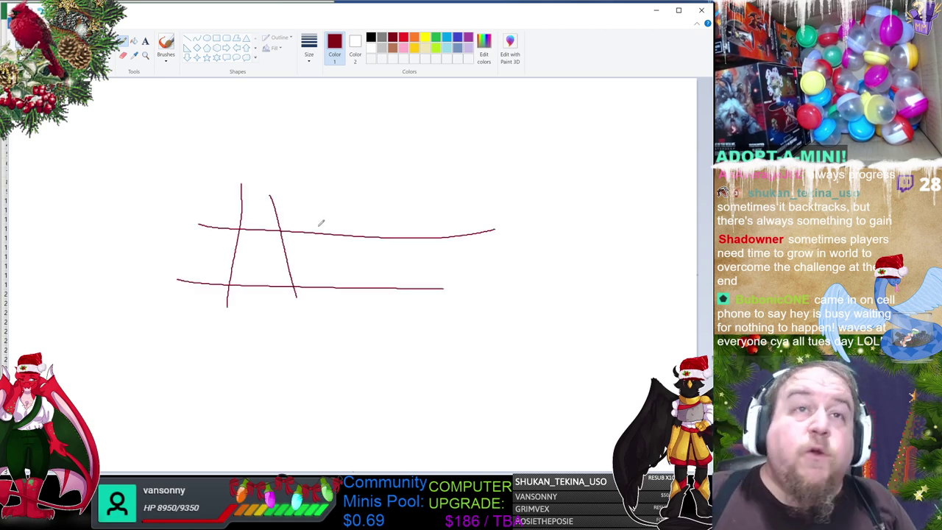
{"action": "left_click_drag", "start_coordinate": [329, 220], "coordinate": [344, 344]}
{"action": "left_click_drag", "start_coordinate": [404, 214], "coordinate": [420, 332]}
{"action": "left_click_drag", "start_coordinate": [464, 220], "coordinate": [470, 315]}
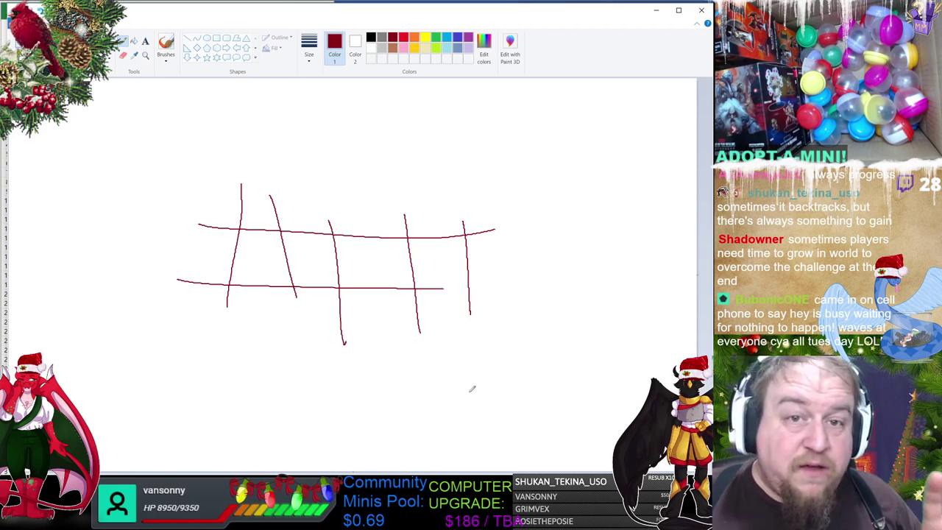
{"action": "key", "text": "ctrl+z"}
{"action": "key", "text": "ctrl+z"}
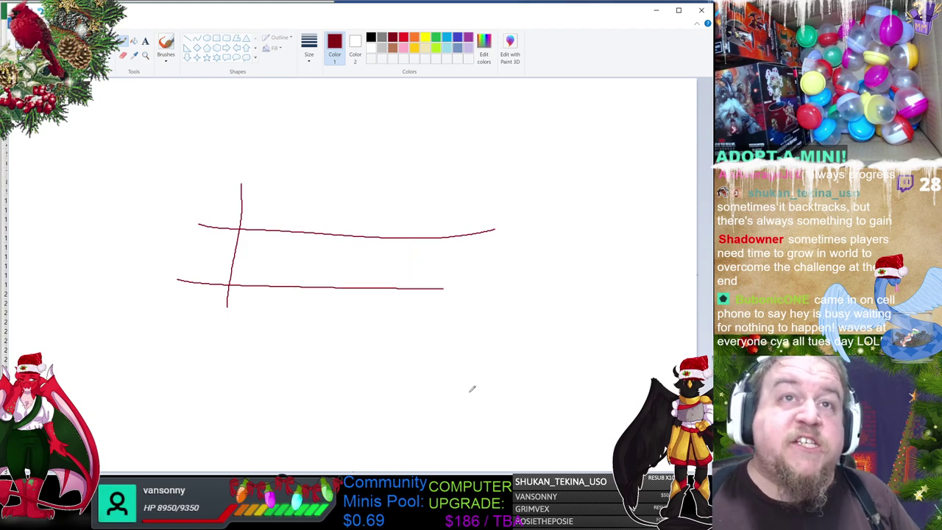
{"action": "key", "text": "ctrl+z"}
{"action": "key", "text": "ctrl+z"}
{"action": "key", "text": "ctrl+z"}
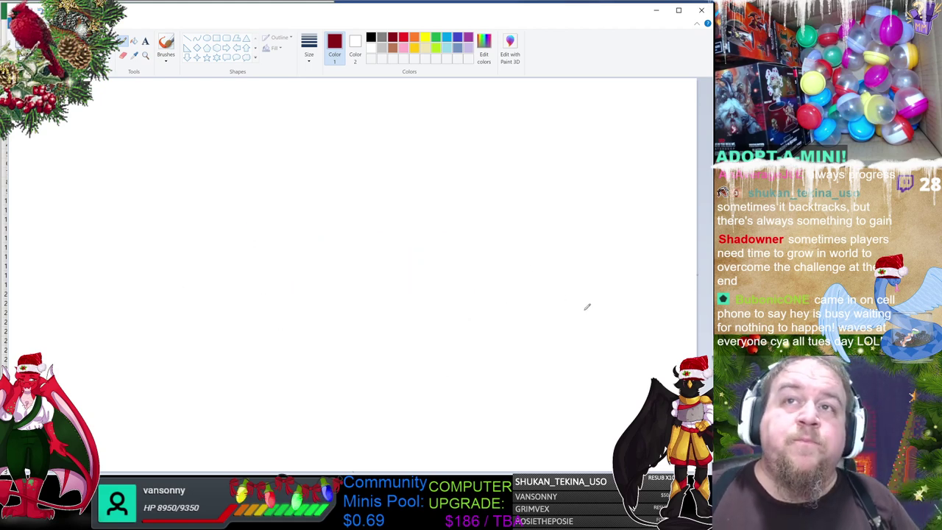
Draw a dark red pointed tower with a round shape, and a small figure with ovals on the left.
{"action": "mouse_move", "coordinate": [600, 374]}
{"action": "left_mouse_down"}
{"action": "mouse_move", "coordinate": [601, 311]}
{"action": "mouse_move", "coordinate": [649, 160]}
{"action": "mouse_move", "coordinate": [690, 360]}
{"action": "mouse_move", "coordinate": [602, 398]}
{"action": "left_mouse_up"}
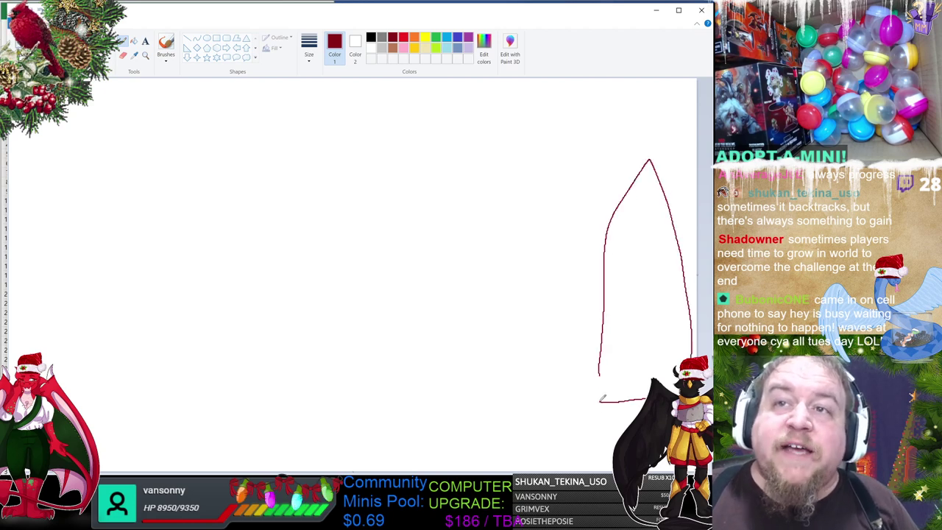
{"action": "mouse_move", "coordinate": [638, 270]}
{"action": "left_mouse_down"}
{"action": "mouse_move", "coordinate": [623, 281]}
{"action": "mouse_move", "coordinate": [645, 252]}
{"action": "mouse_move", "coordinate": [553, 216]}
{"action": "left_mouse_up"}
{"action": "mouse_move", "coordinate": [106, 251]}
{"action": "left_mouse_down"}
{"action": "mouse_move", "coordinate": [83, 285]}
{"action": "mouse_move", "coordinate": [68, 264]}
{"action": "mouse_move", "coordinate": [56, 270]}
{"action": "mouse_move", "coordinate": [107, 234]}
{"action": "mouse_move", "coordinate": [84, 250]}
{"action": "mouse_move", "coordinate": [92, 278]}
{"action": "left_mouse_up"}
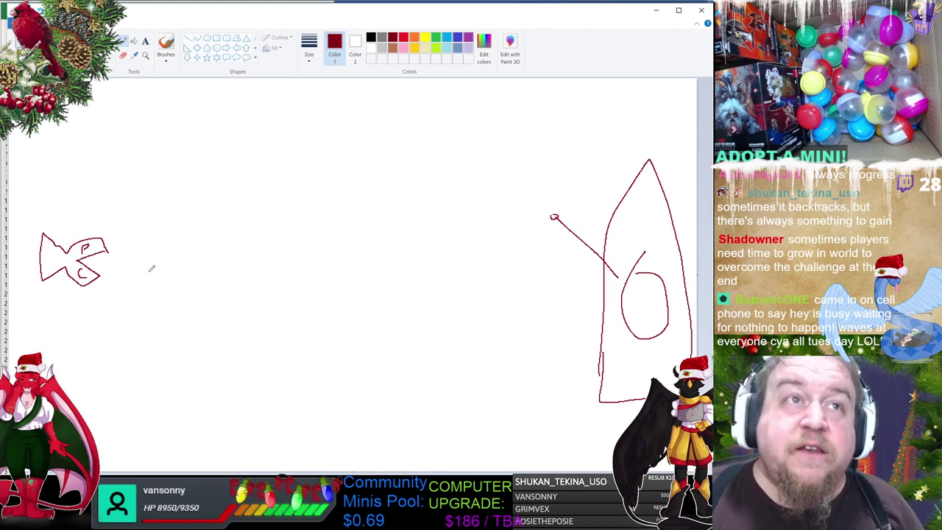
{"action": "mouse_move", "coordinate": [134, 218]}
{"action": "left_mouse_down"}
{"action": "mouse_move", "coordinate": [127, 228]}
{"action": "mouse_move", "coordinate": [136, 219]}
{"action": "left_mouse_up"}
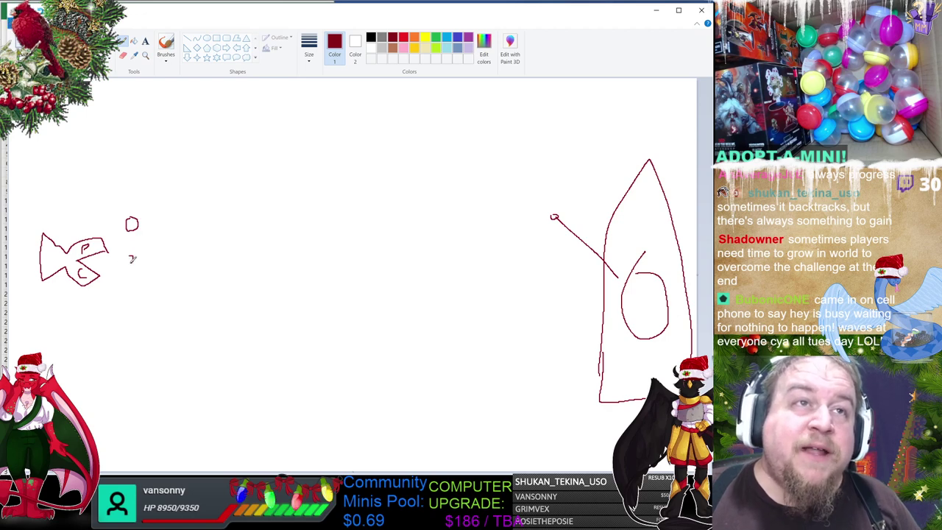
{"action": "left_click_drag", "start_coordinate": [131, 255], "coordinate": [127, 257]}
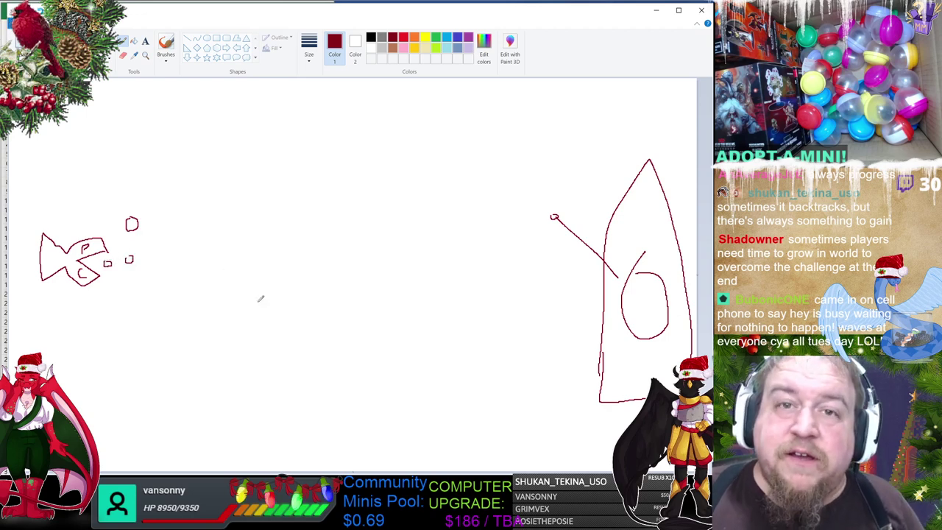
{"action": "mouse_move", "coordinate": [169, 208]}
{"action": "left_mouse_down"}
{"action": "mouse_move", "coordinate": [173, 218]}
{"action": "mouse_move", "coordinate": [173, 207]}
{"action": "left_mouse_up"}
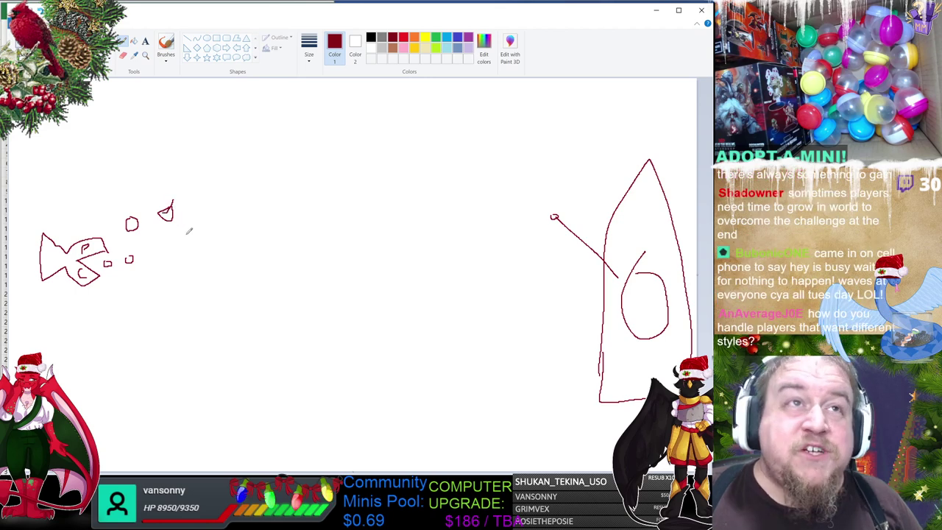
Draw long dark red paths from the left figure converging on the tower.
{"action": "left_click_drag", "start_coordinate": [487, 209], "coordinate": [553, 216]}
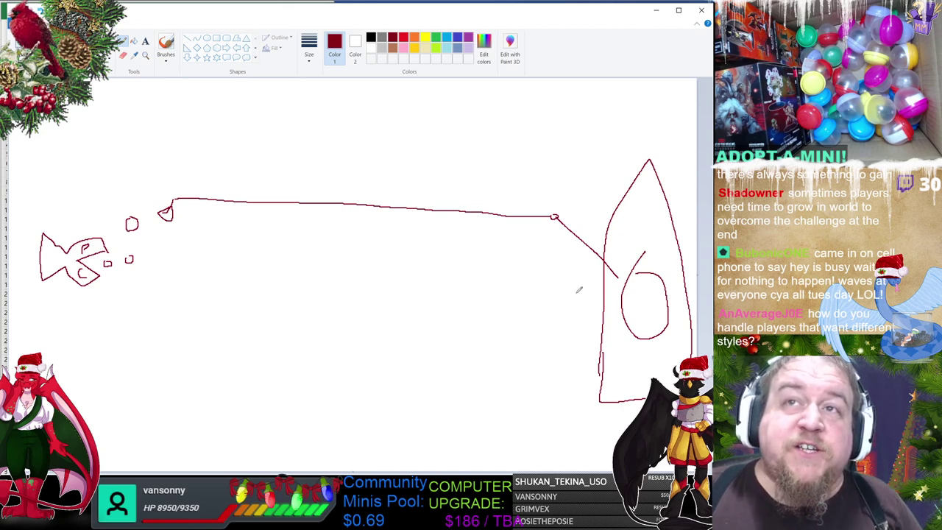
{"action": "mouse_move", "coordinate": [615, 385]}
{"action": "left_mouse_down"}
{"action": "mouse_move", "coordinate": [568, 363]}
{"action": "mouse_move", "coordinate": [206, 417]}
{"action": "left_mouse_up"}
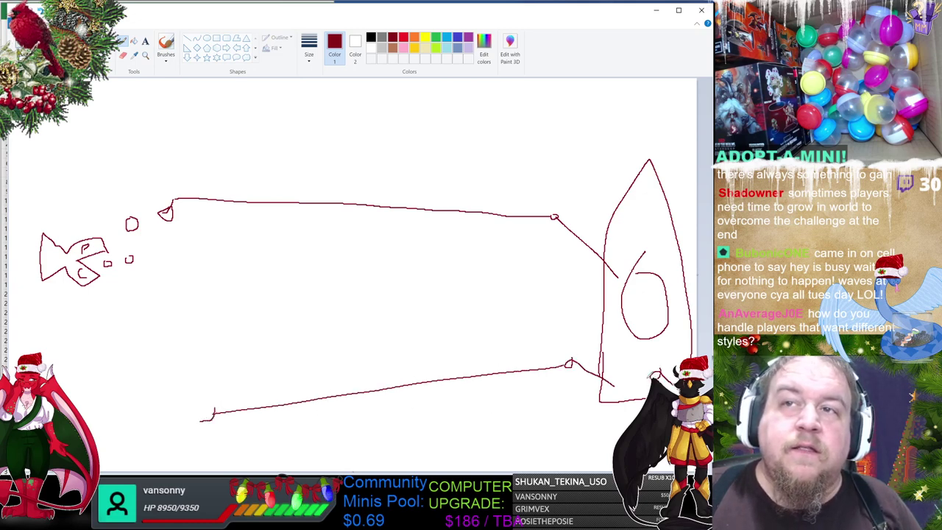
{"action": "left_click_drag", "start_coordinate": [654, 375], "coordinate": [334, 451]}
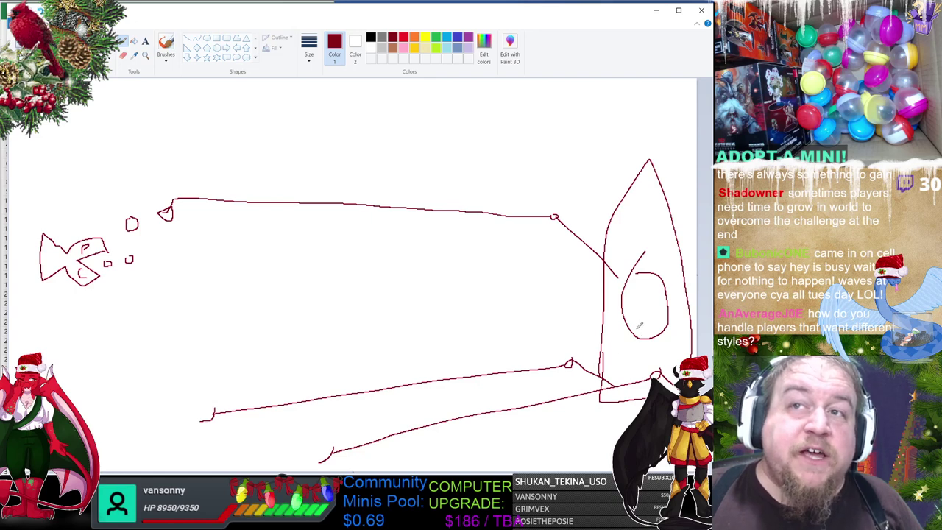
{"action": "left_click_drag", "start_coordinate": [640, 328], "coordinate": [582, 361]}
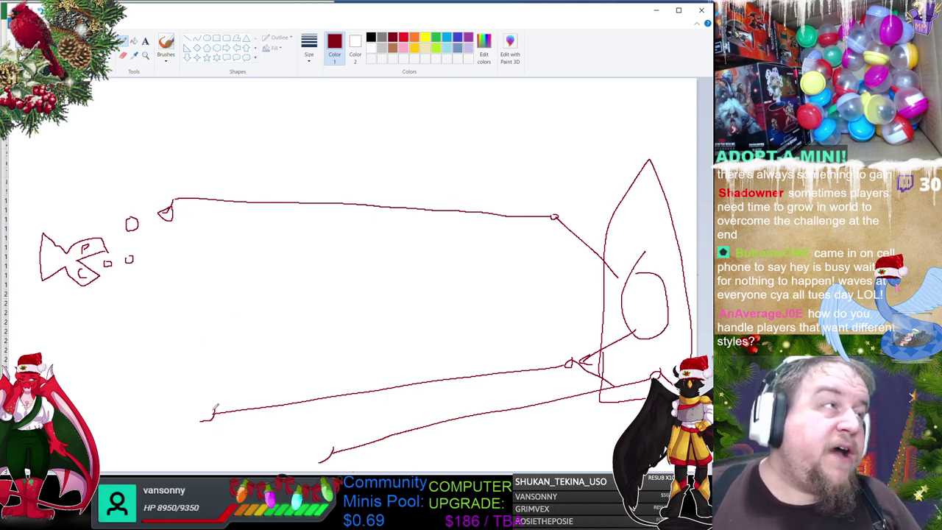
Draw Pencil zigzags over the paths: bright red on the top, blue on the middle, orange on the bottom.
{"action": "left_click", "coordinate": [403, 39]}
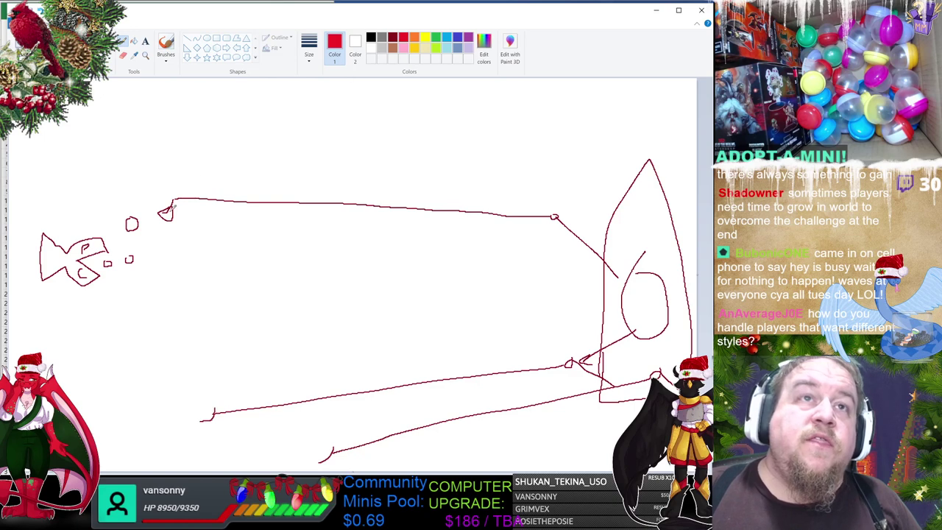
{"action": "mouse_move", "coordinate": [175, 196]}
{"action": "left_mouse_down"}
{"action": "mouse_move", "coordinate": [278, 282]}
{"action": "mouse_move", "coordinate": [358, 151]}
{"action": "mouse_move", "coordinate": [557, 218]}
{"action": "left_mouse_up"}
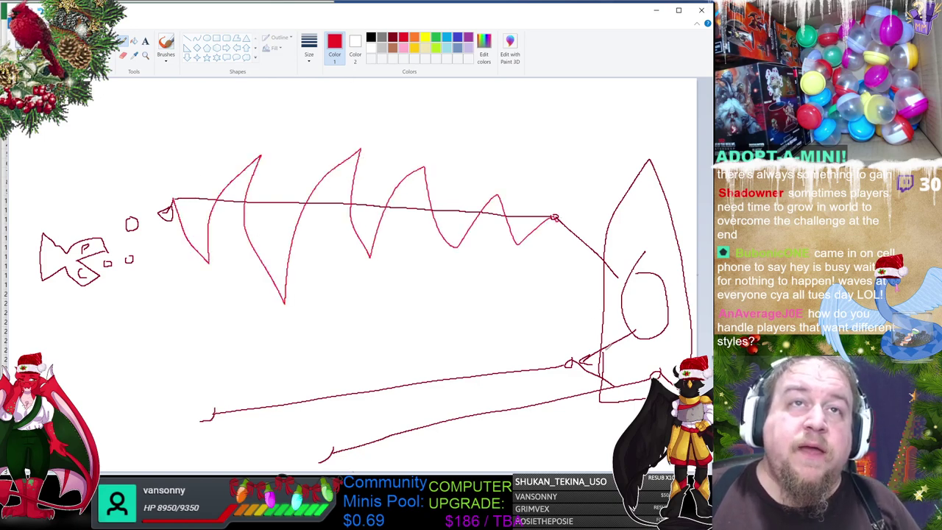
{"action": "left_click", "coordinate": [457, 38]}
{"action": "mouse_move", "coordinate": [213, 414]}
{"action": "left_mouse_down"}
{"action": "mouse_move", "coordinate": [228, 397]}
{"action": "mouse_move", "coordinate": [316, 409]}
{"action": "mouse_move", "coordinate": [513, 364]}
{"action": "mouse_move", "coordinate": [583, 361]}
{"action": "left_mouse_up"}
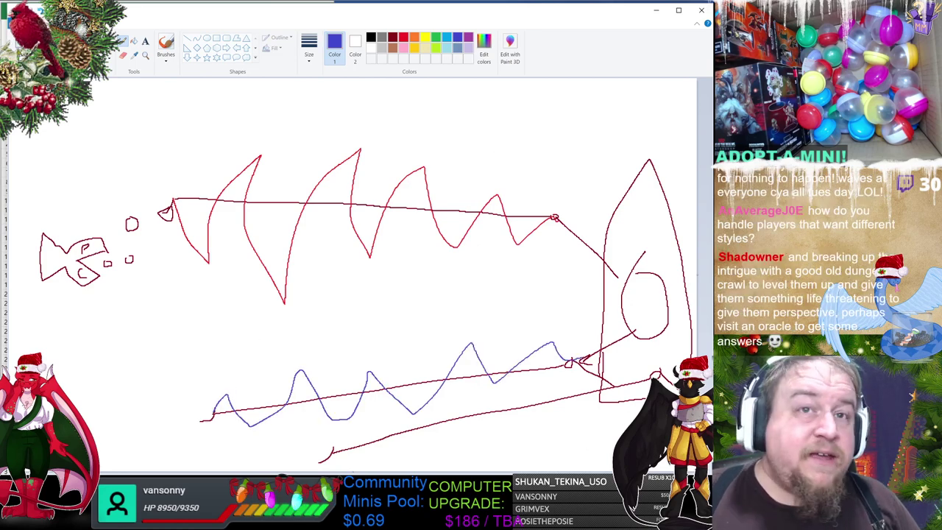
{"action": "left_click", "coordinate": [414, 37]}
{"action": "mouse_move", "coordinate": [335, 451]}
{"action": "left_mouse_down"}
{"action": "mouse_move", "coordinate": [379, 451]}
{"action": "mouse_move", "coordinate": [496, 403]}
{"action": "mouse_move", "coordinate": [644, 396]}
{"action": "left_mouse_up"}
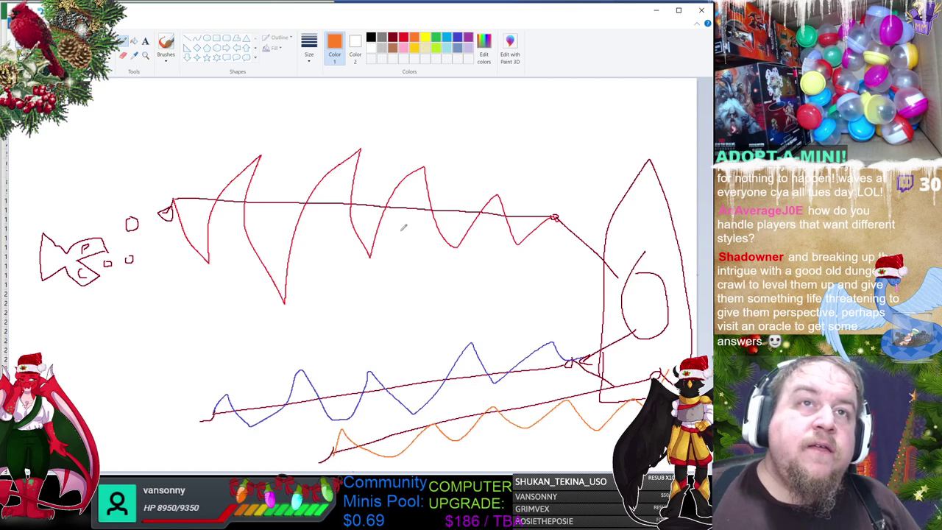
Draw an orange line across the top, then orange circles at the top and middle paths' left ends.
{"action": "mouse_move", "coordinate": [159, 133]}
{"action": "left_mouse_down"}
{"action": "mouse_move", "coordinate": [589, 152]}
{"action": "mouse_move", "coordinate": [551, 171]}
{"action": "left_mouse_up"}
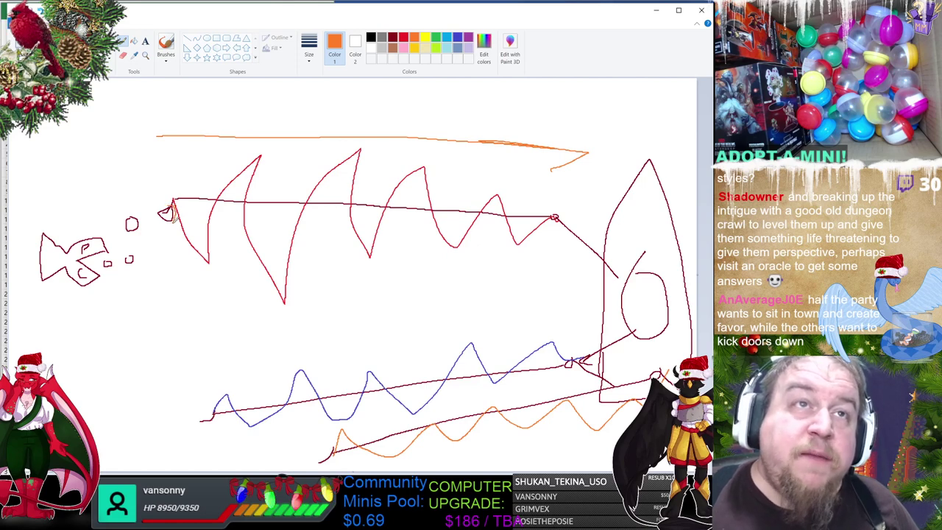
{"action": "left_click_drag", "start_coordinate": [174, 203], "coordinate": [167, 214]}
{"action": "left_click_drag", "start_coordinate": [211, 404], "coordinate": [214, 416]}
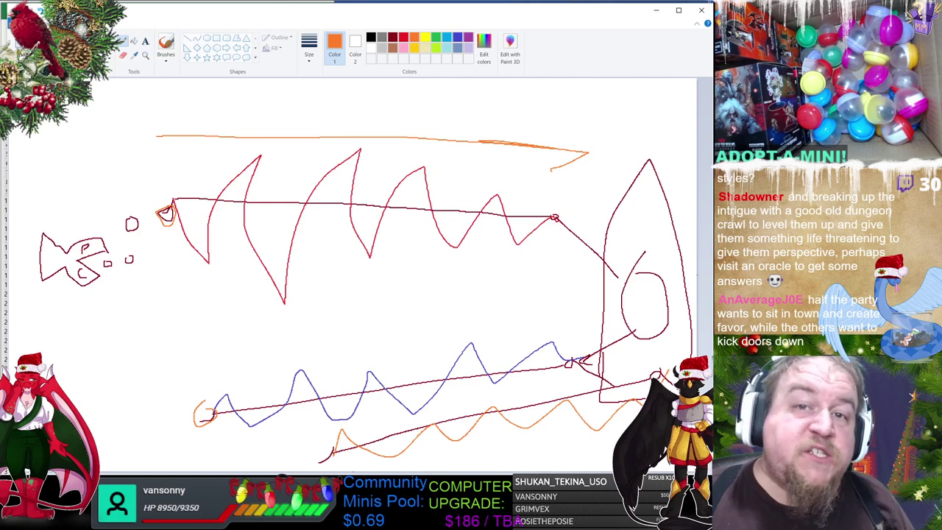
{"action": "mouse_move", "coordinate": [444, 508]}
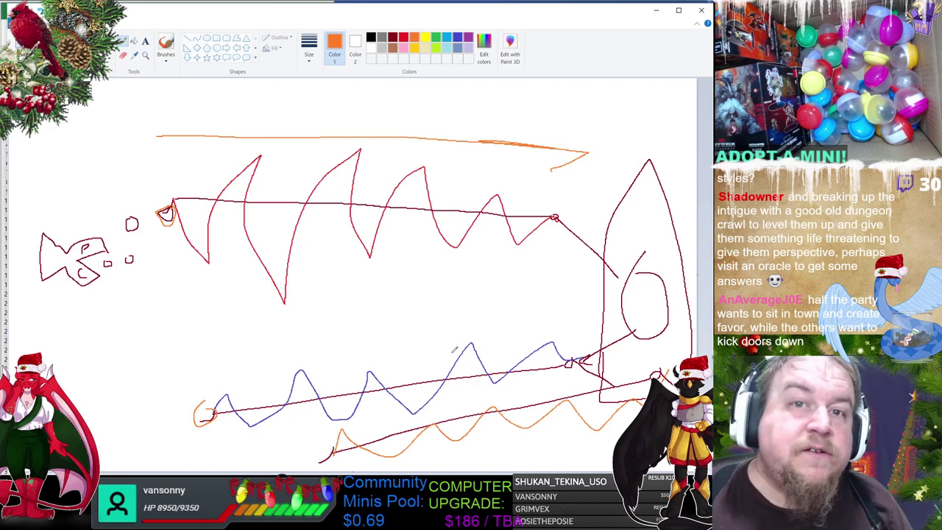
Switch to the Book1 spreadsheet, select column B from B4 to row 31, then pick cell G25.
{"action": "left_click", "coordinate": [395, 519]}
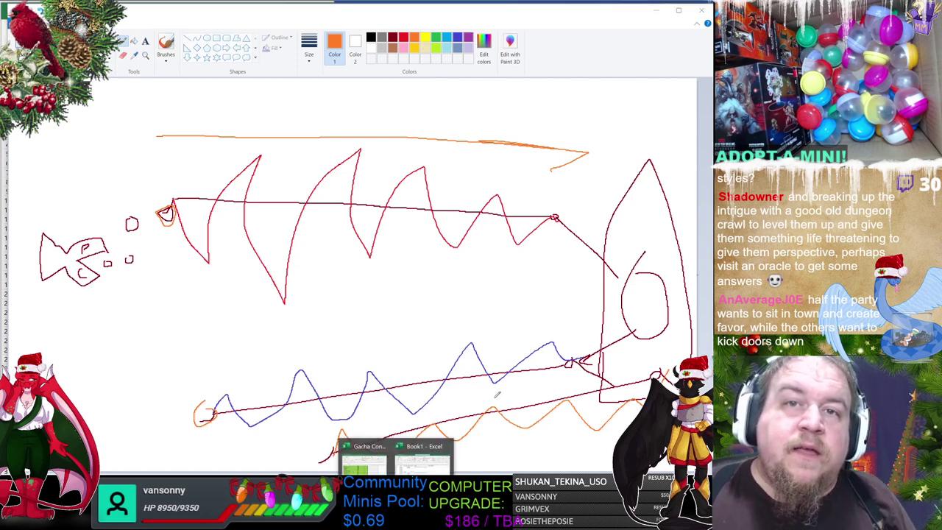
{"action": "left_click", "coordinate": [423, 460]}
{"action": "left_click", "coordinate": [59, 145]}
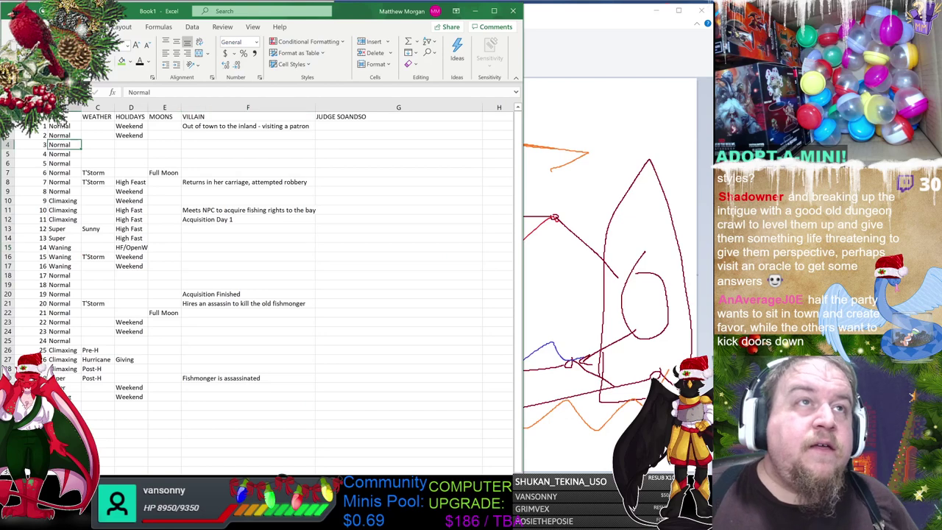
{"action": "left_click_drag", "start_coordinate": [64, 126], "coordinate": [63, 397]}
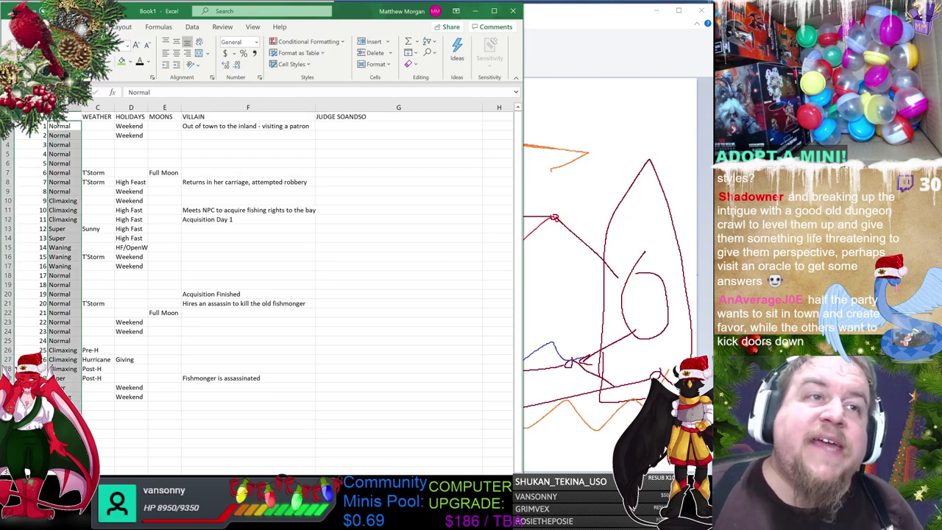
{"action": "scroll", "coordinate": [96, 453], "scroll_direction": "down", "scroll_amount": 2}
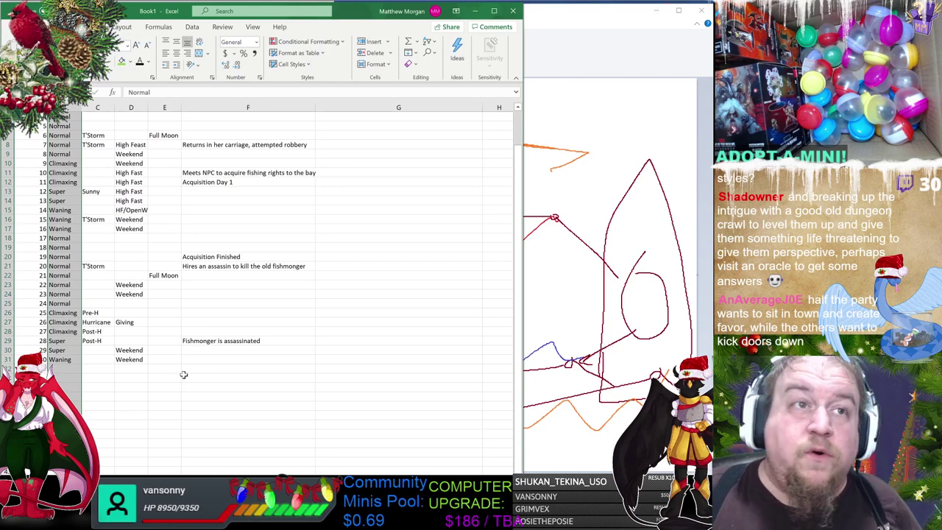
{"action": "left_click", "coordinate": [143, 414]}
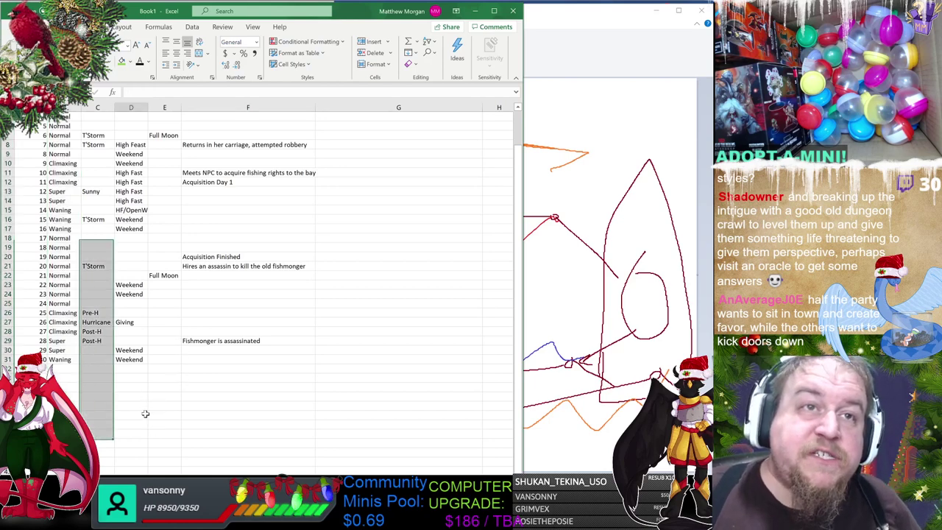
{"action": "scroll", "coordinate": [149, 403], "scroll_direction": "up", "scroll_amount": 2}
{"action": "left_click", "coordinate": [322, 341]}
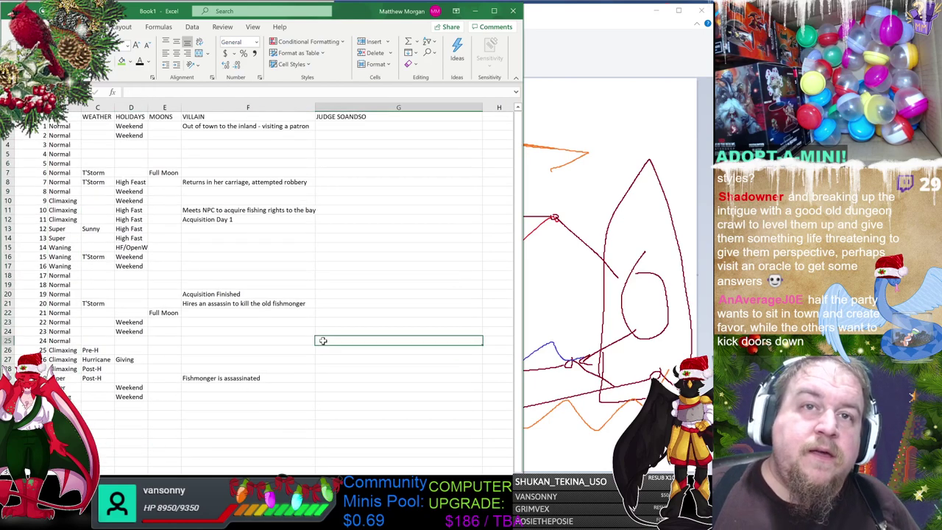
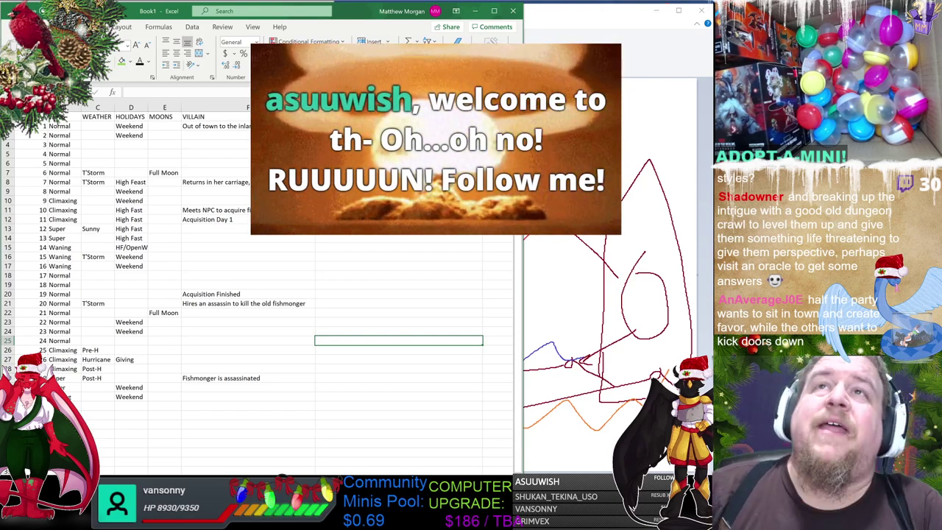
Switch from the Excel campaign workbook to the Paint window with the fish doodle.
{"action": "key", "text": "alt+Tab"}
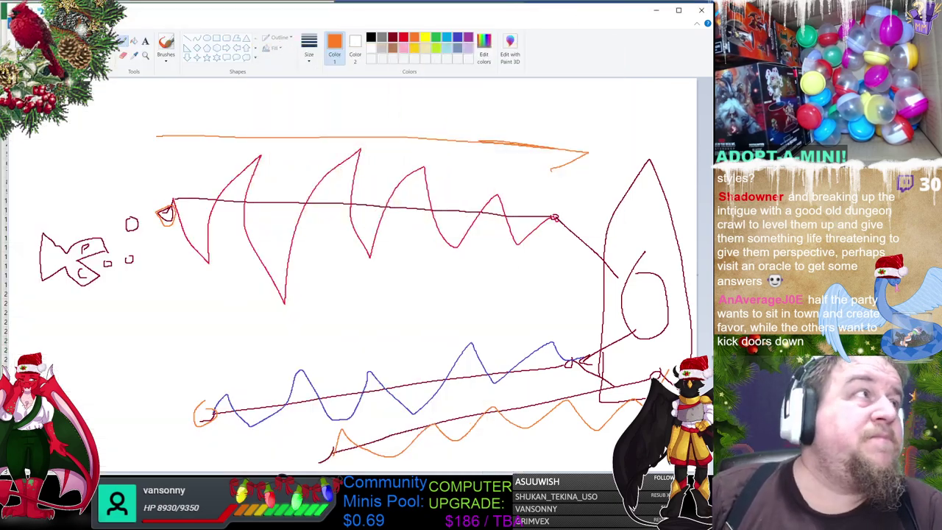